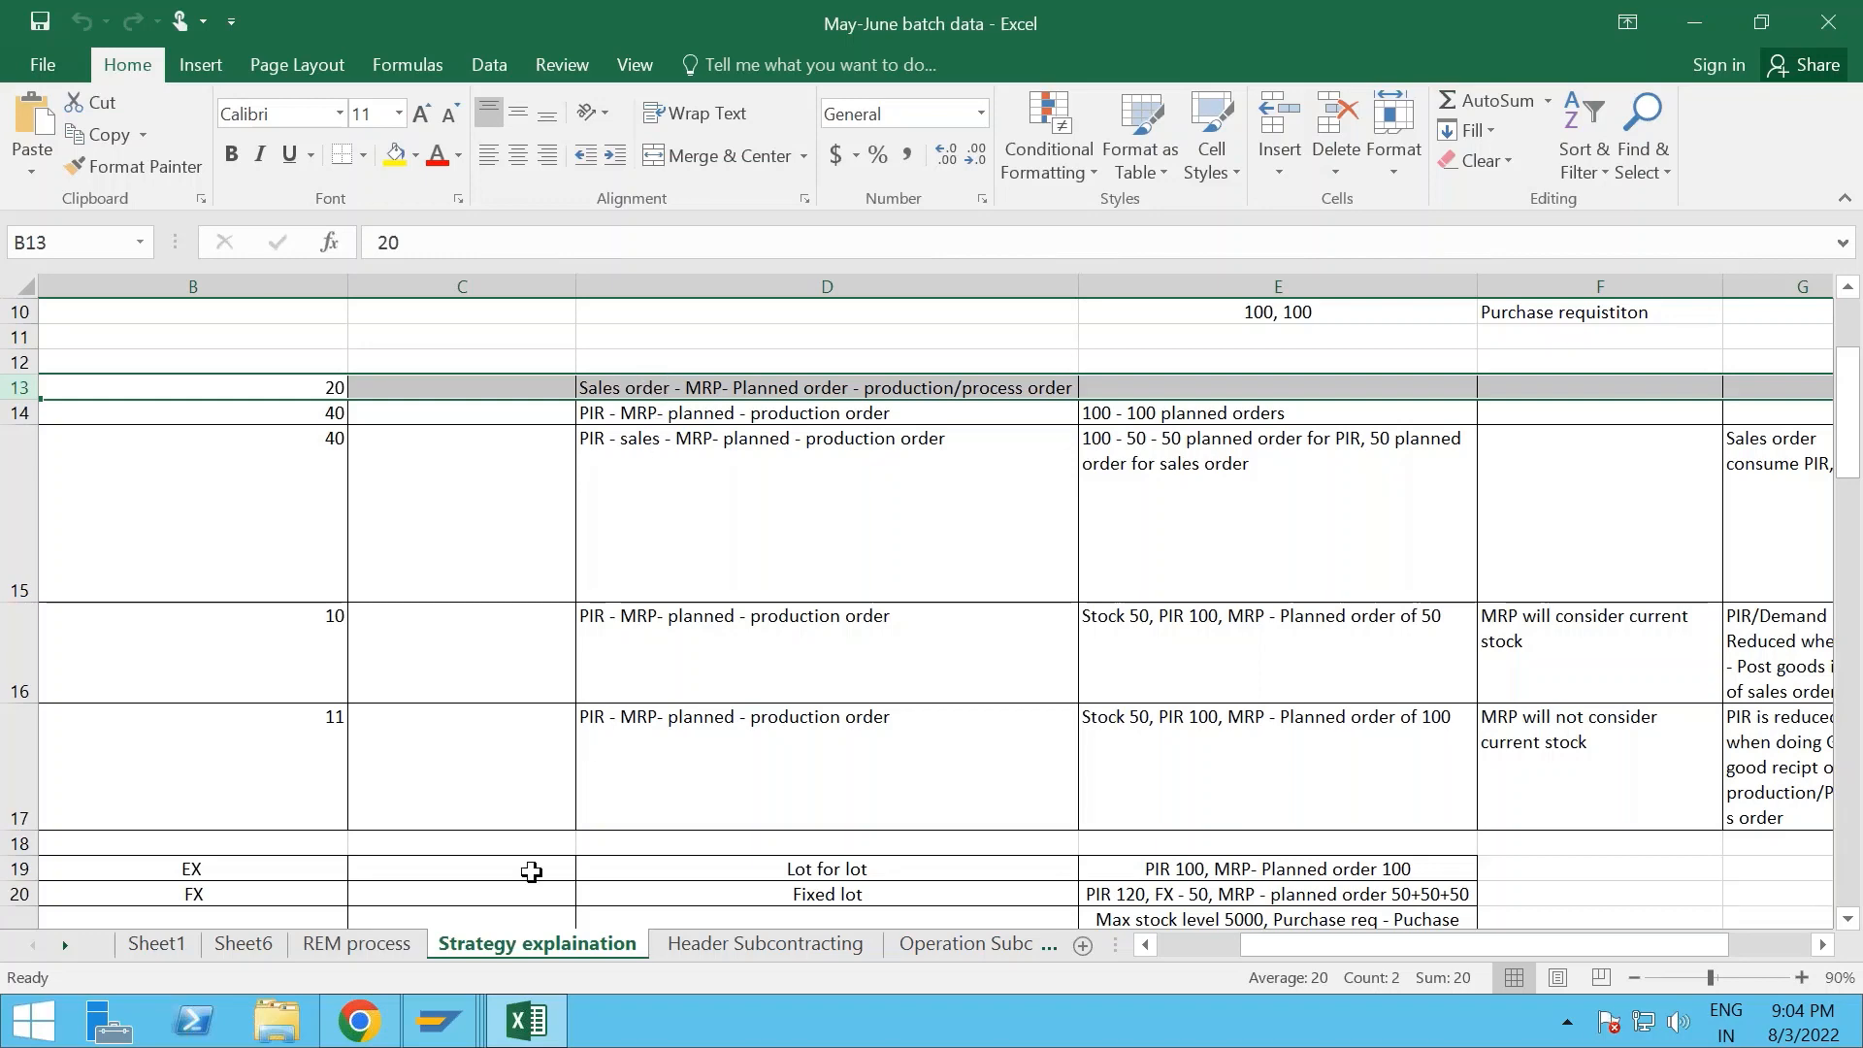
- Switch to the SAP Easy Access session, dismiss the security prompt and open the SAP Reference IMG through transaction SPRO
left_click(441, 1031)
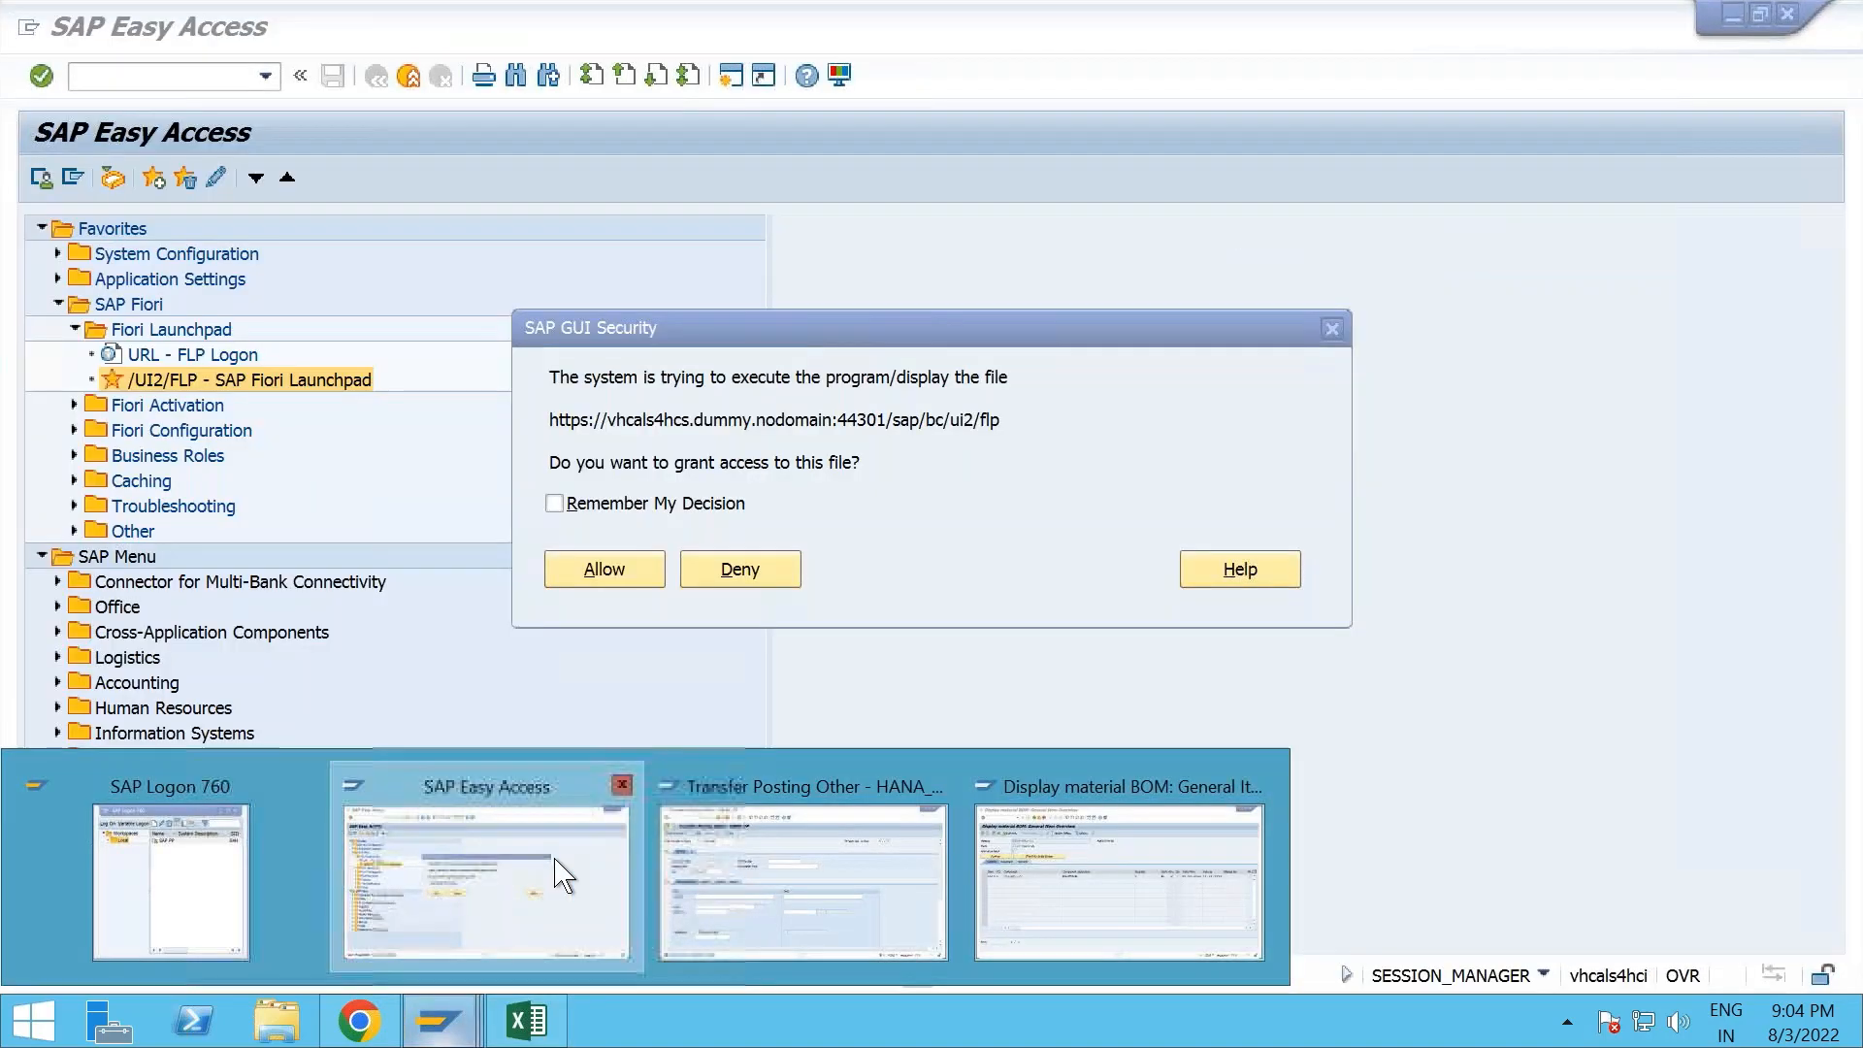
left_click(606, 883)
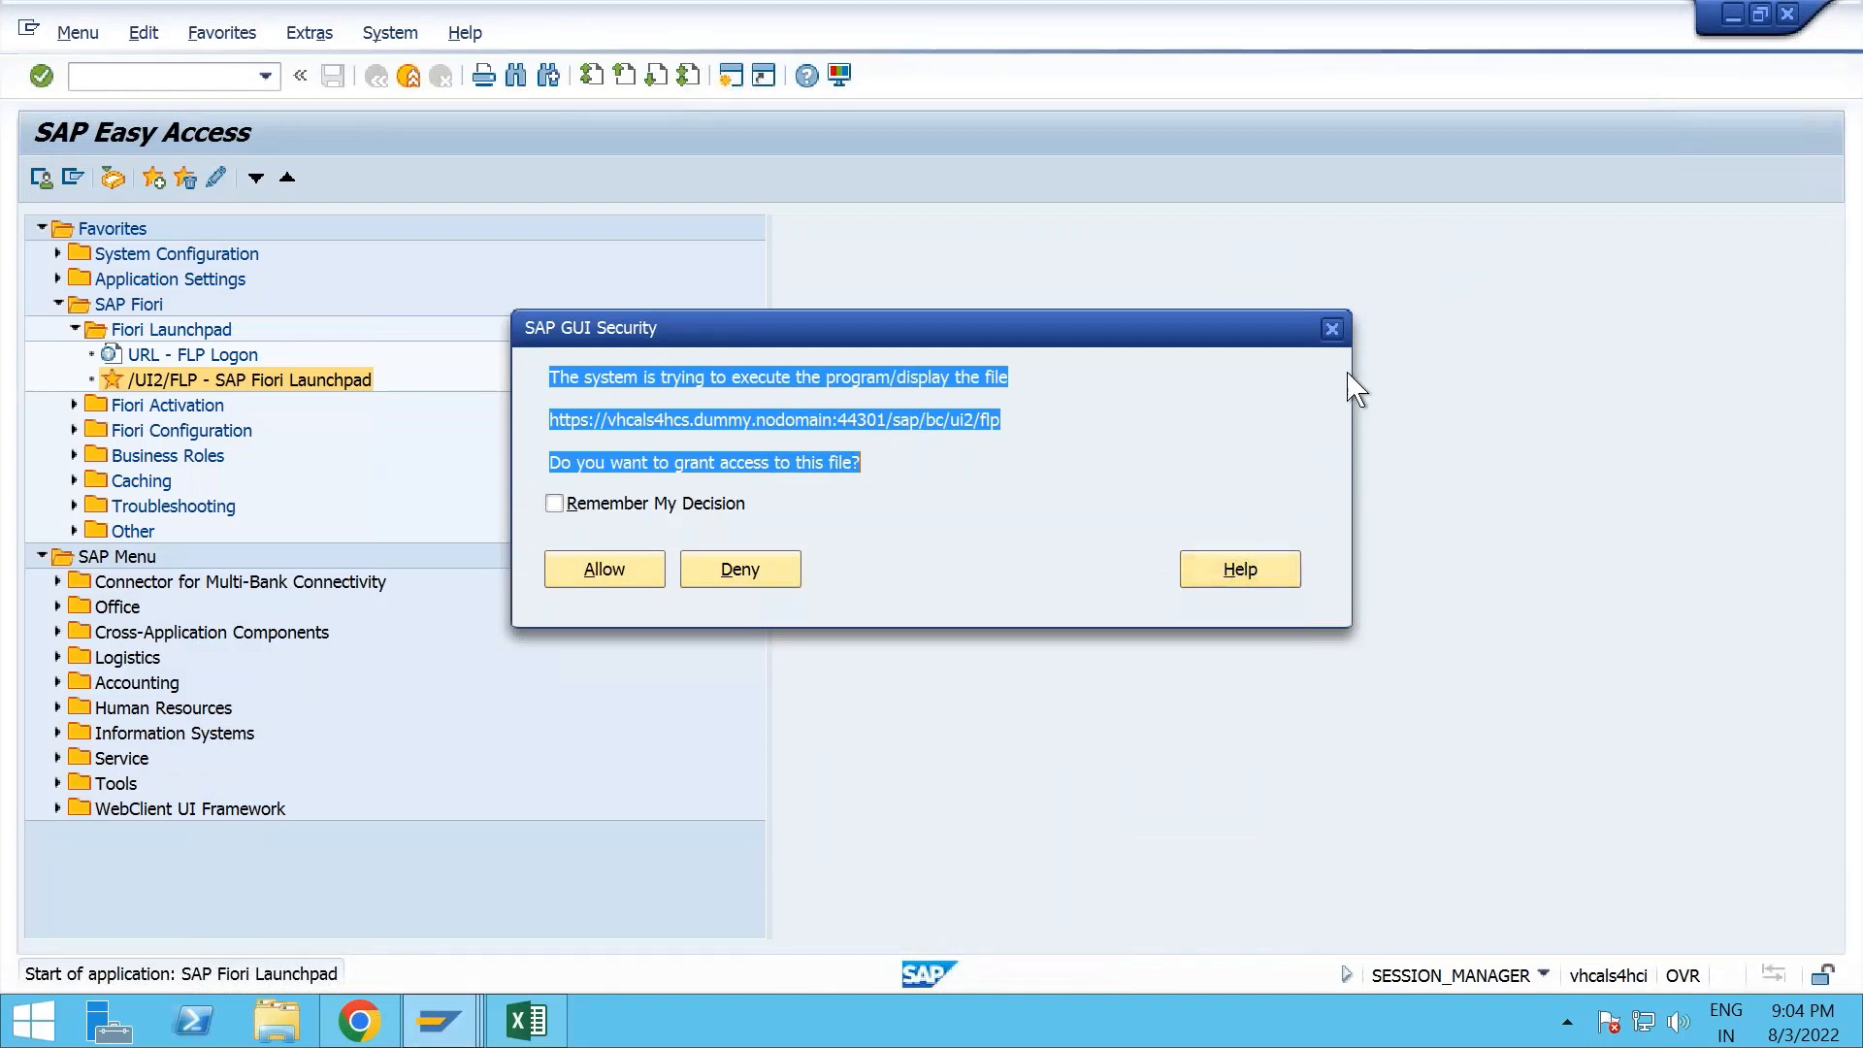
left_click(1333, 330)
left_click(193, 80)
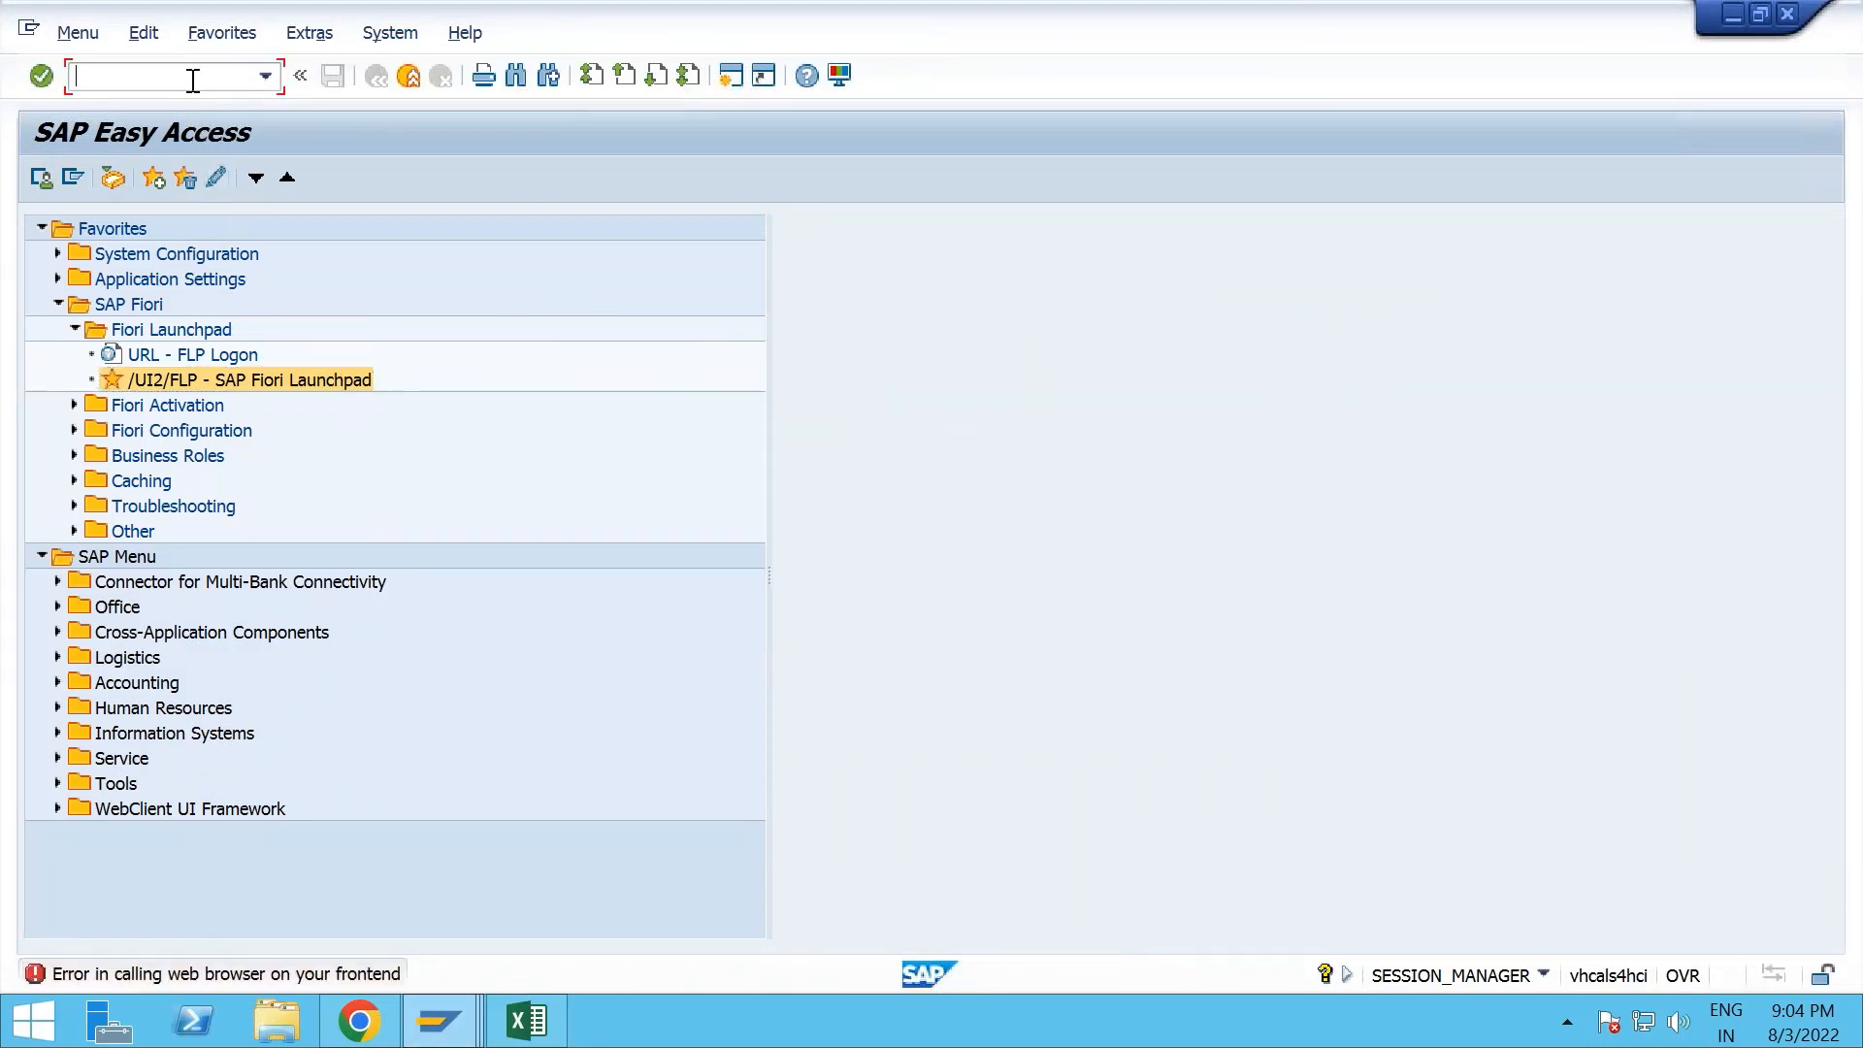
key("Return")
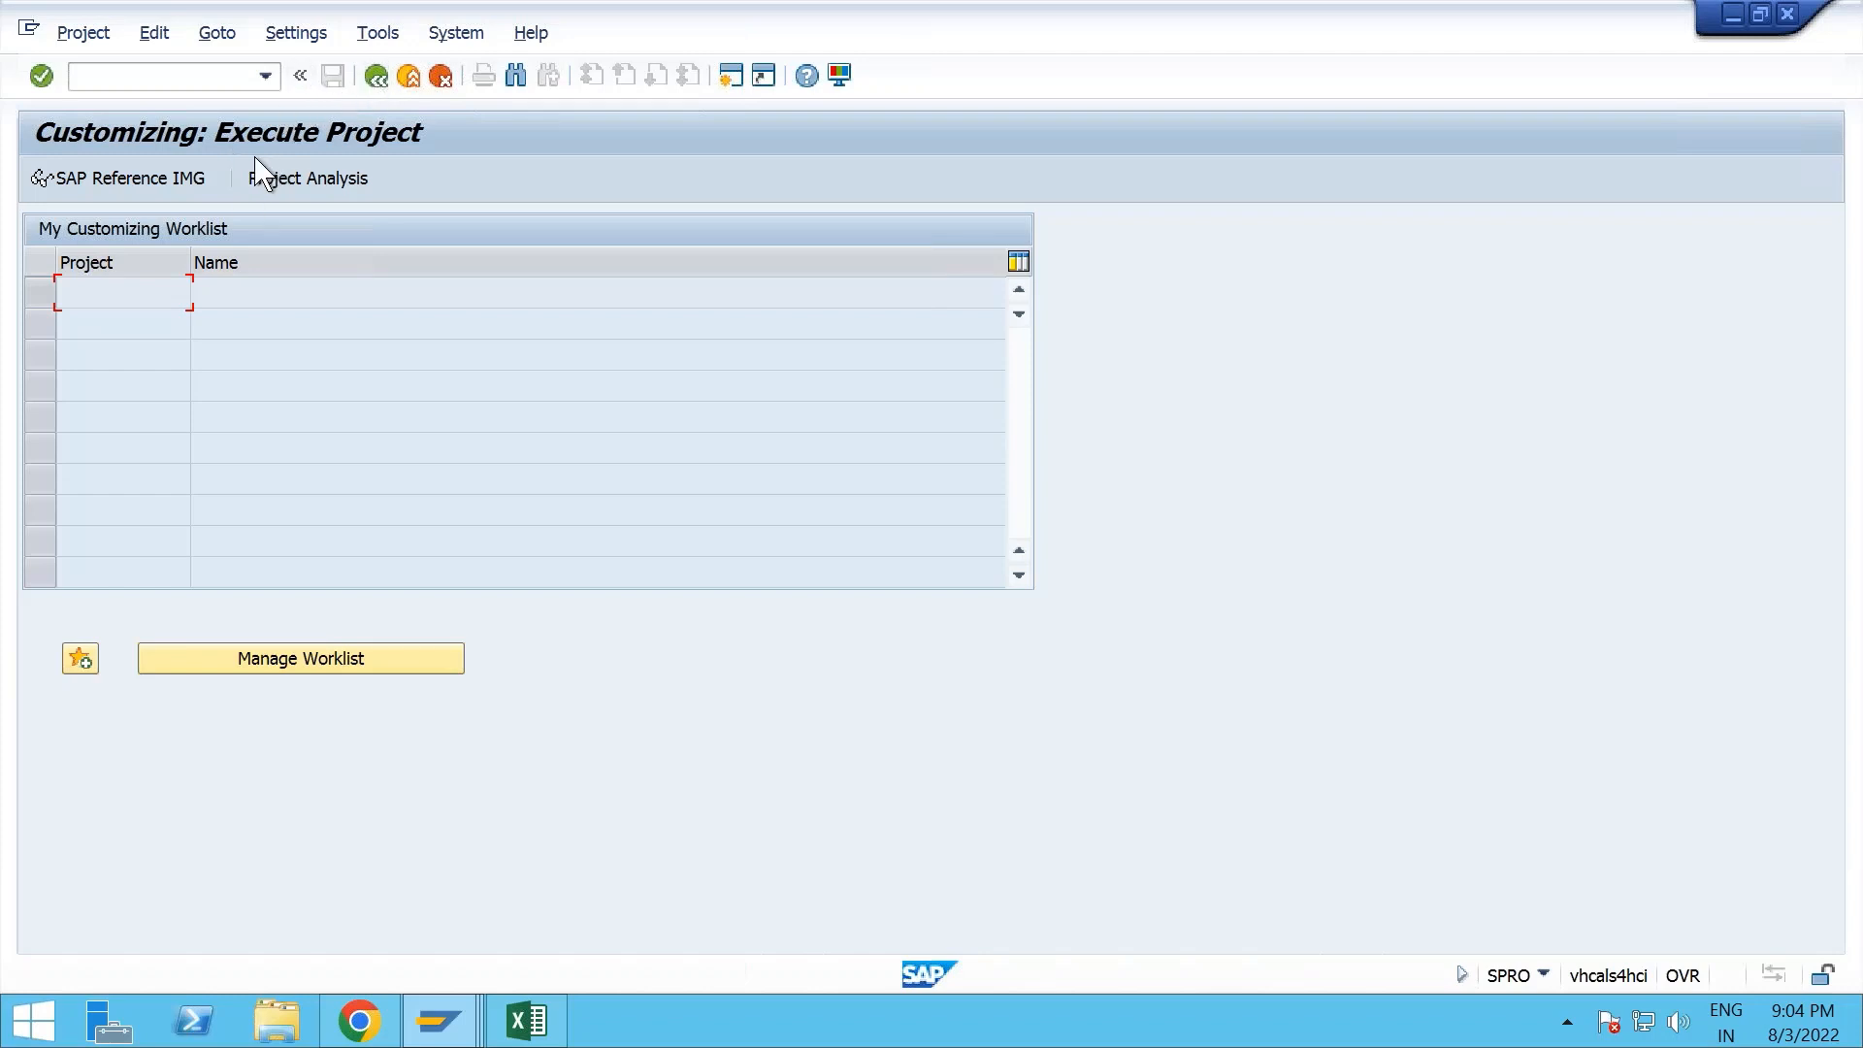
left_click(171, 190)
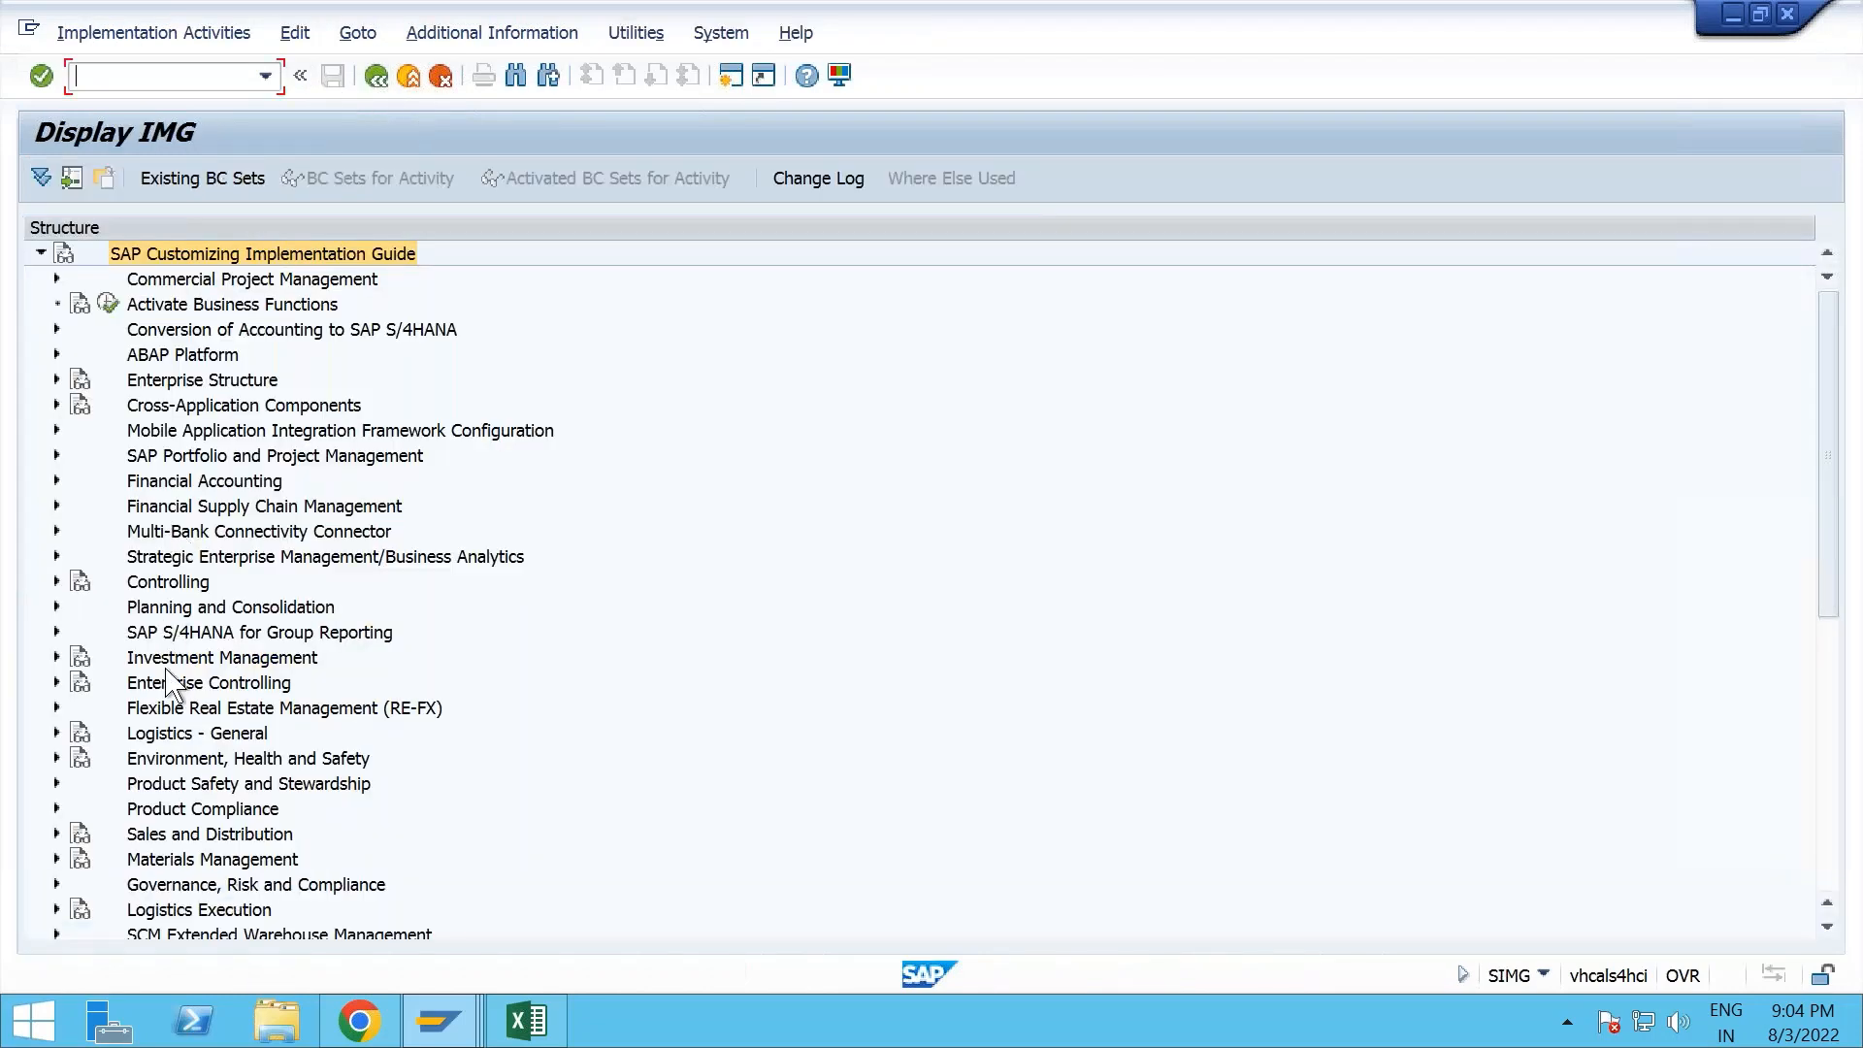
- Open the Define Strategy activity under Production, Production Planning, Demand Management, Planned Independent Requirements, Planning Strategy
left_click(173, 684)
scroll(171, 693, "down", 3)
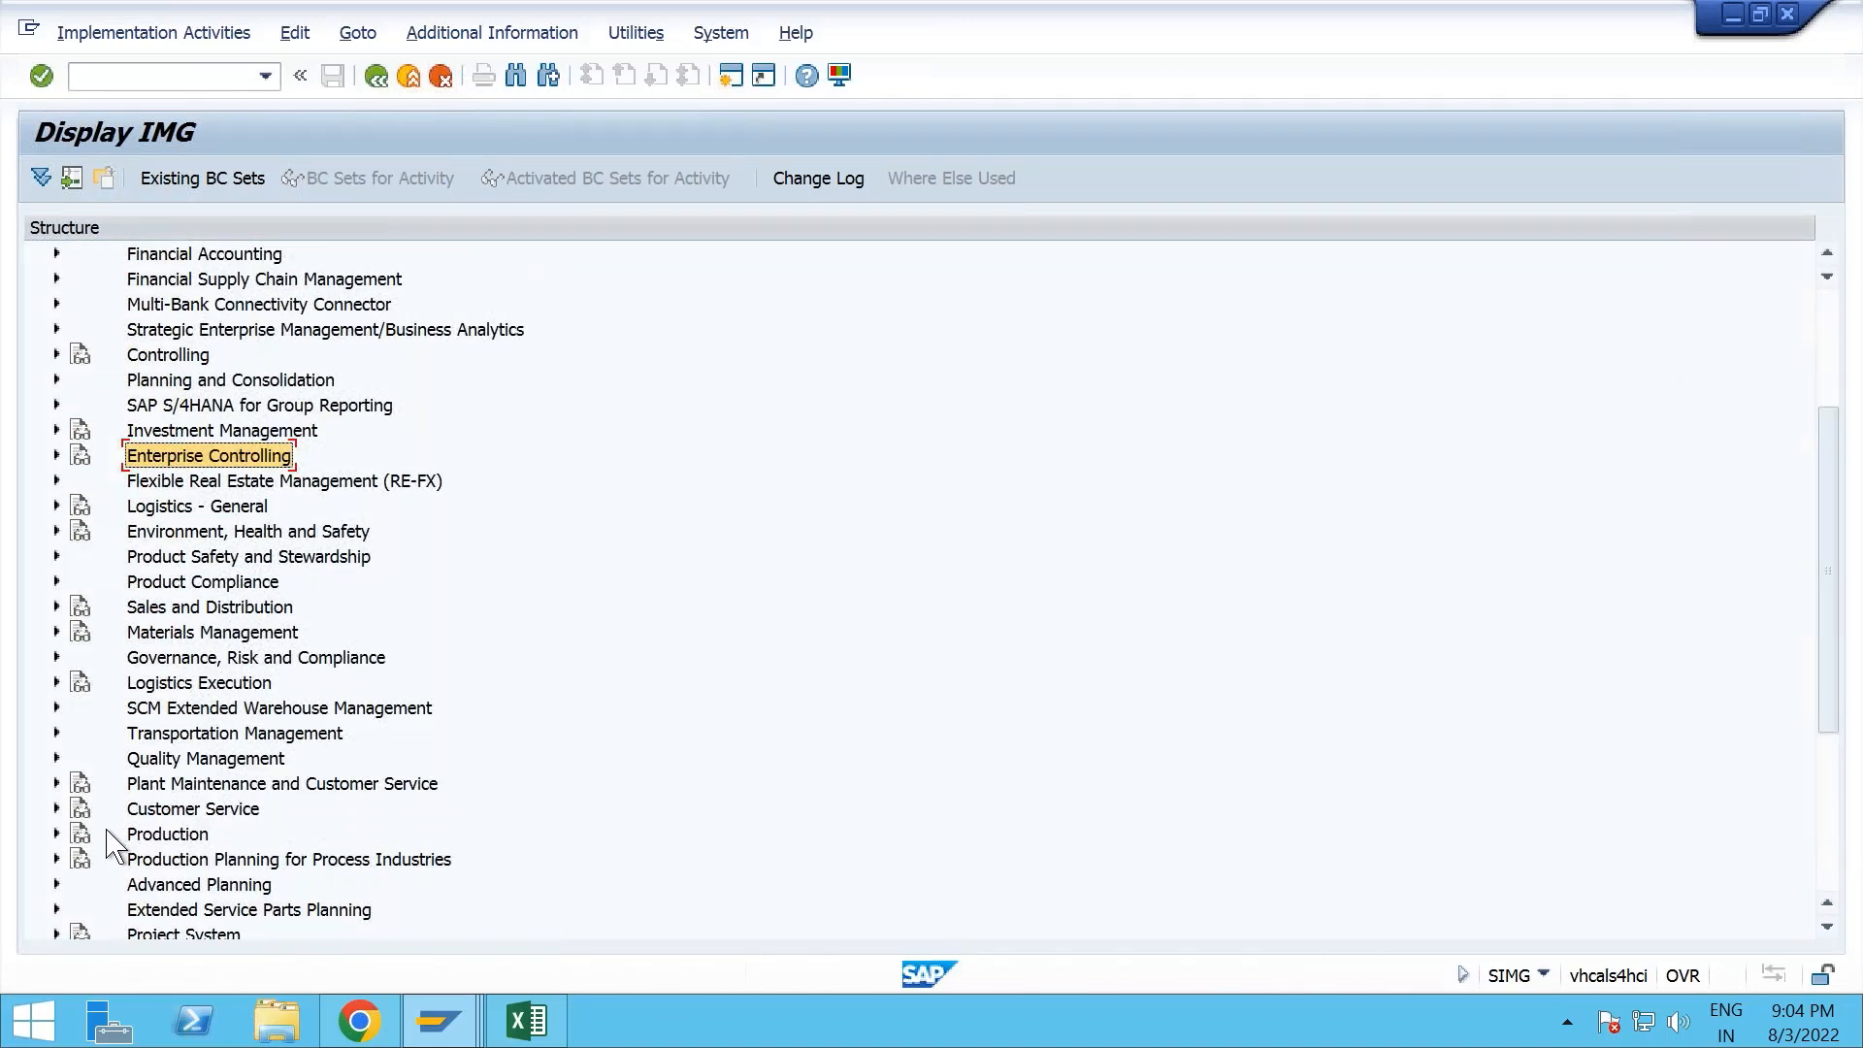
left_click(56, 834)
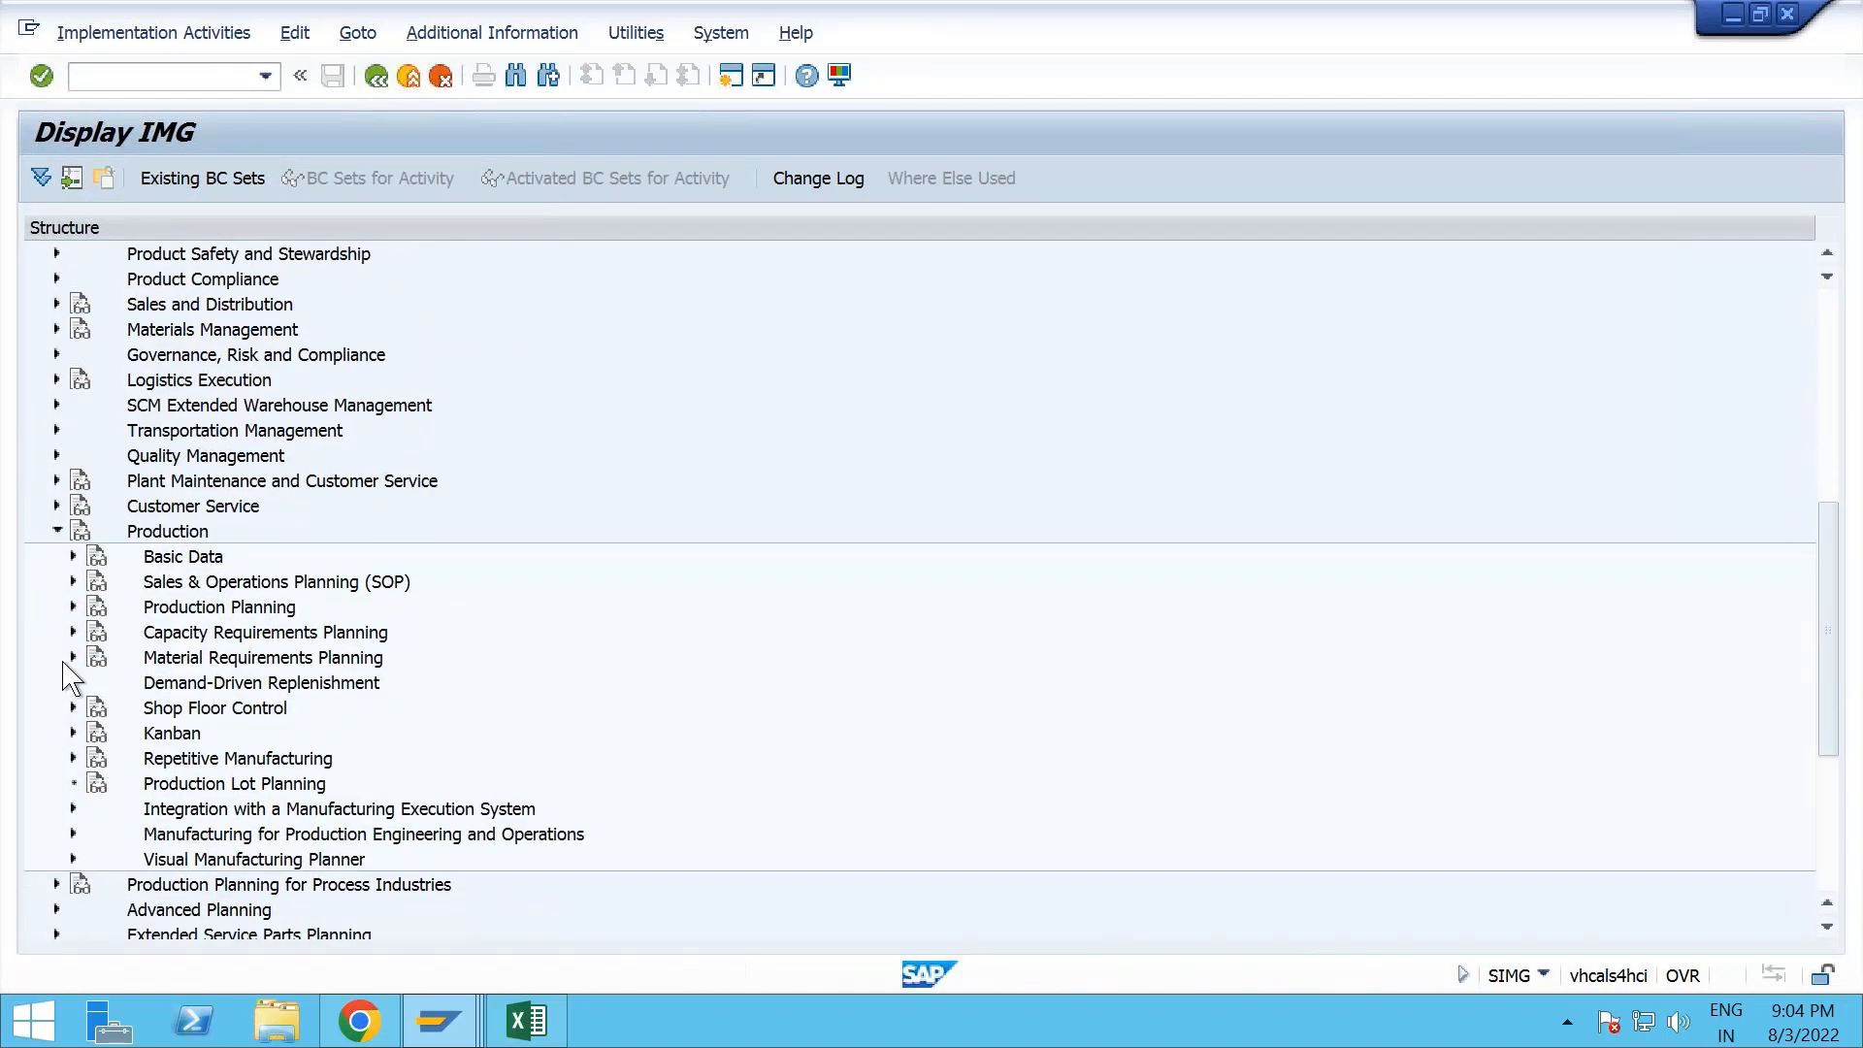
left_click(72, 657)
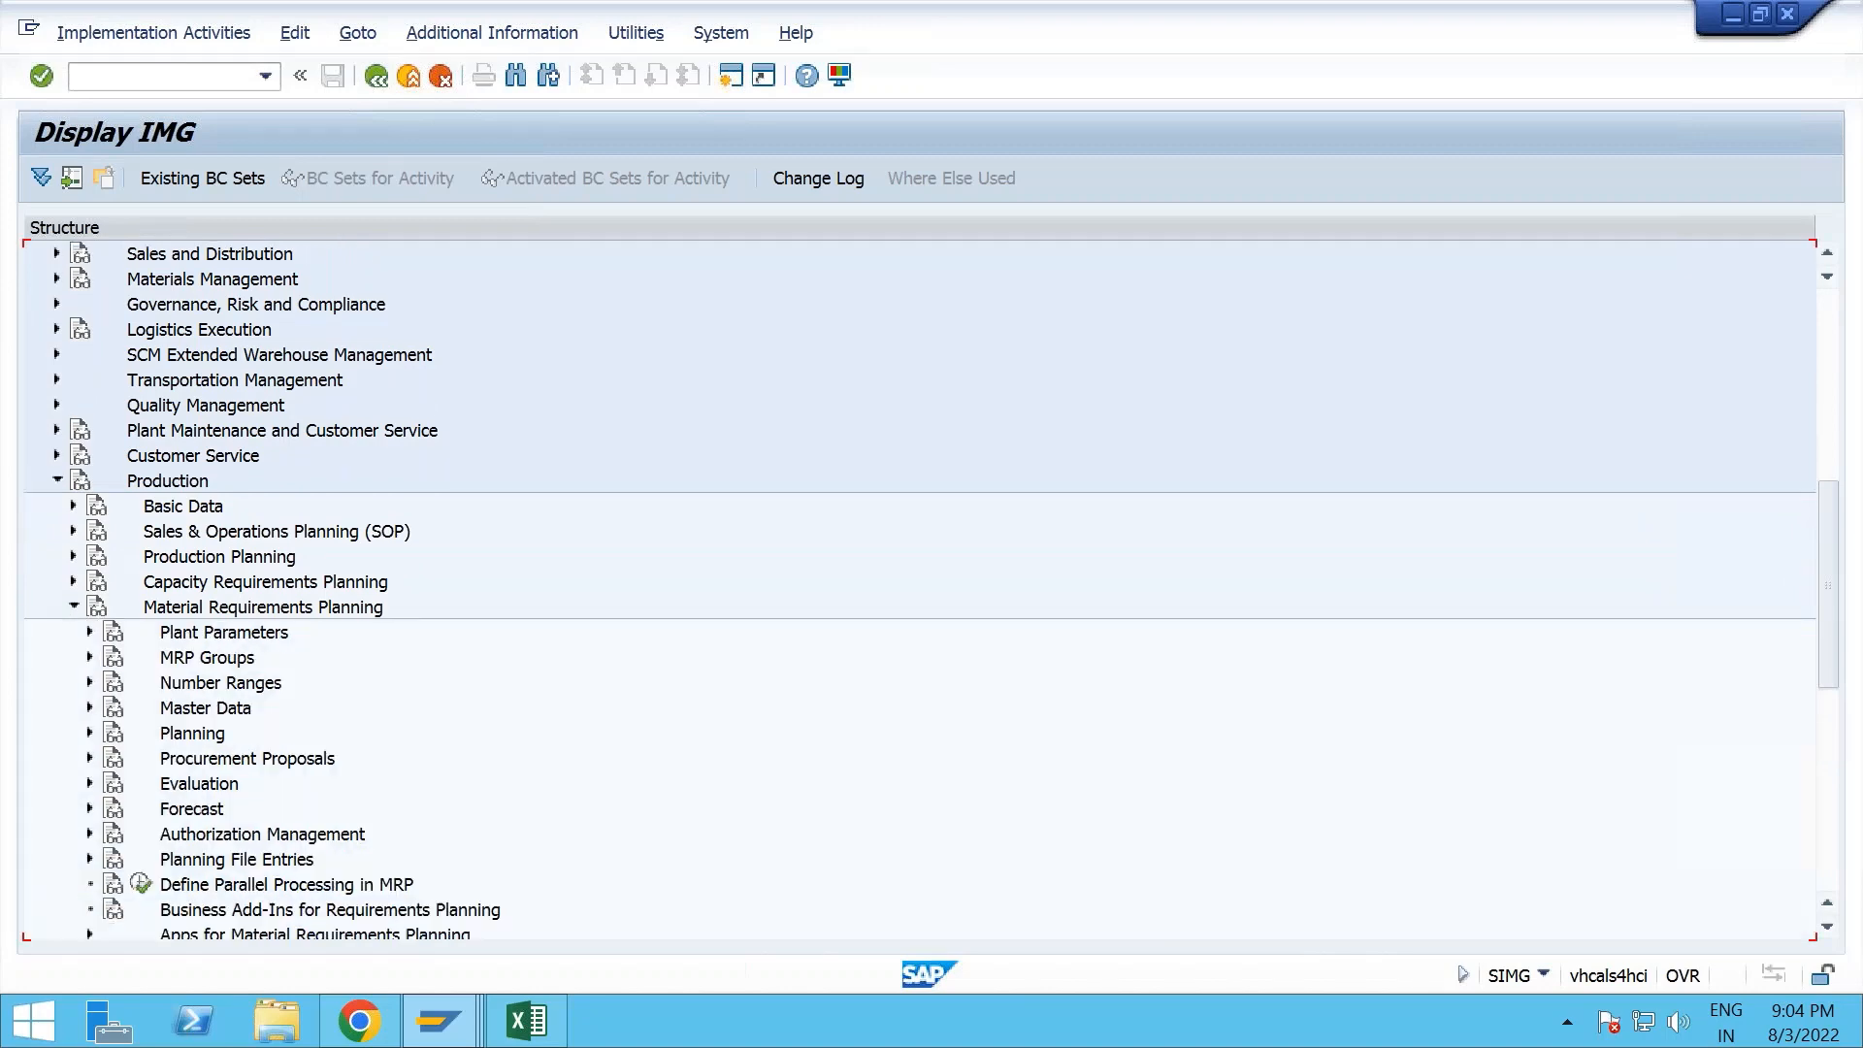
left_click(72, 607)
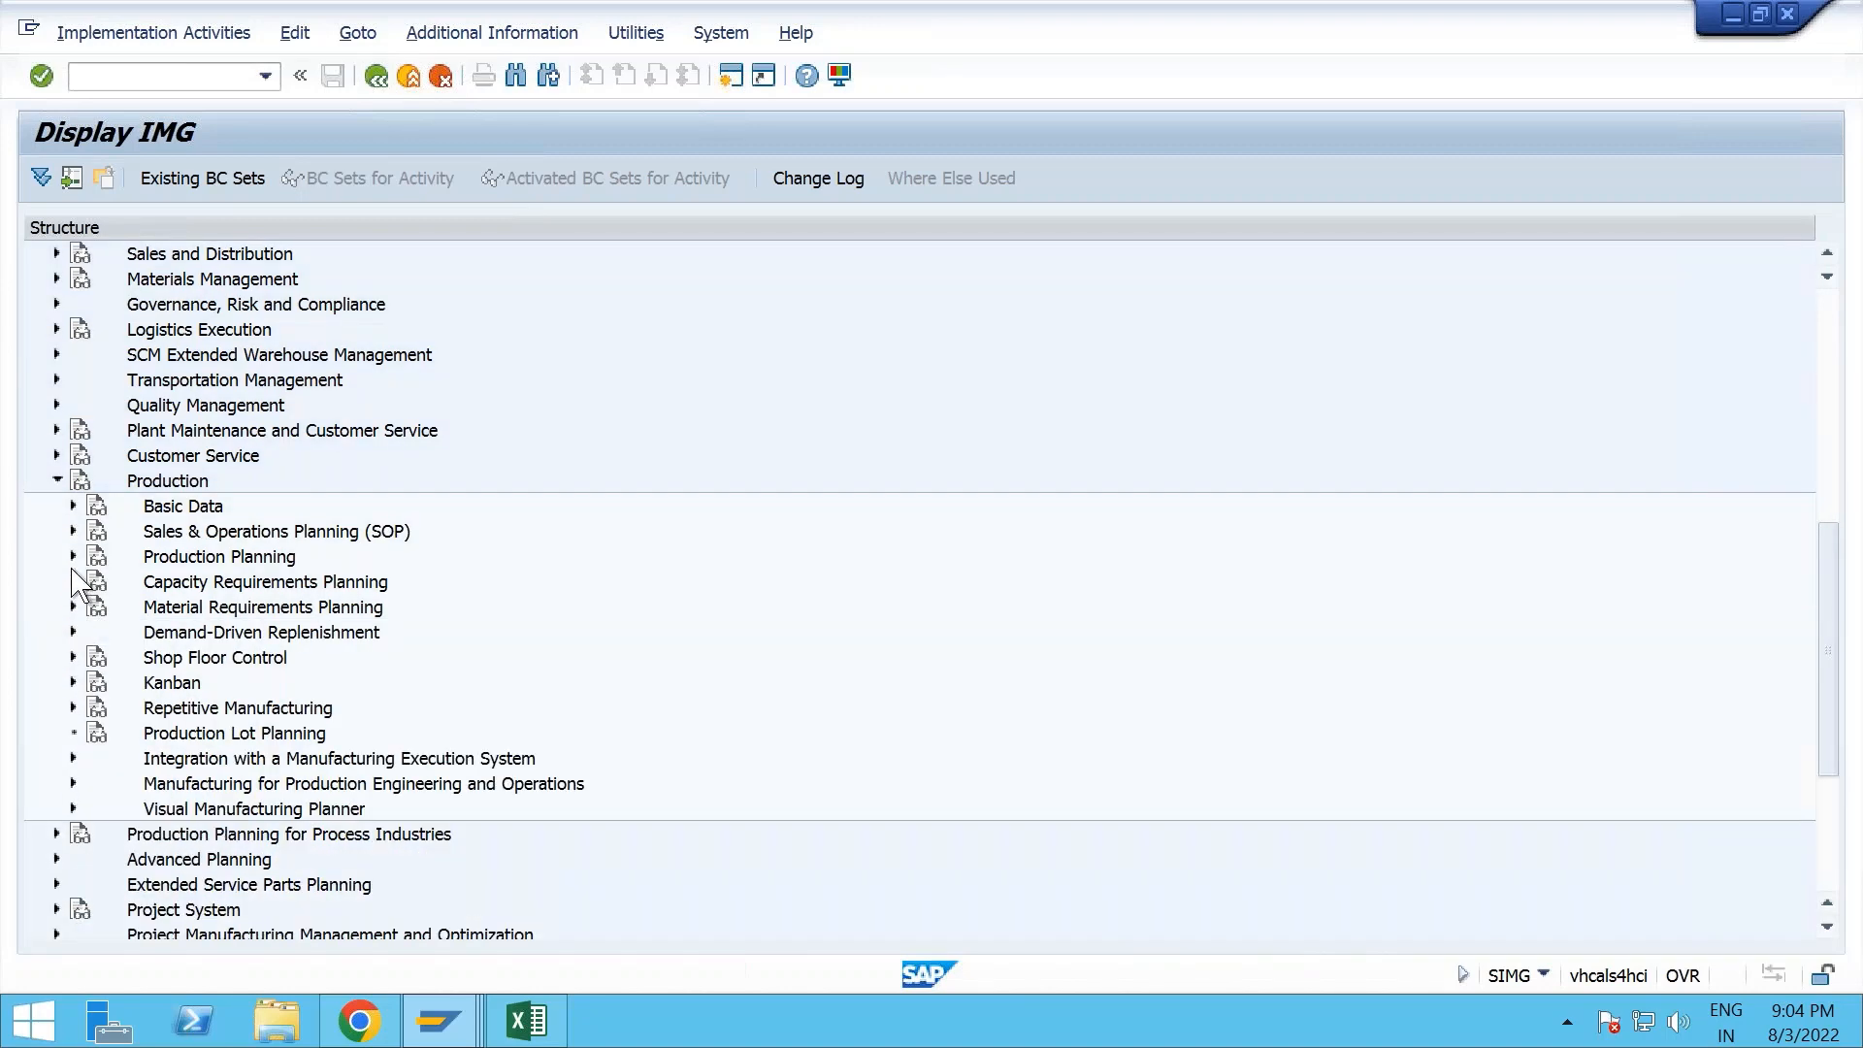
left_click(73, 556)
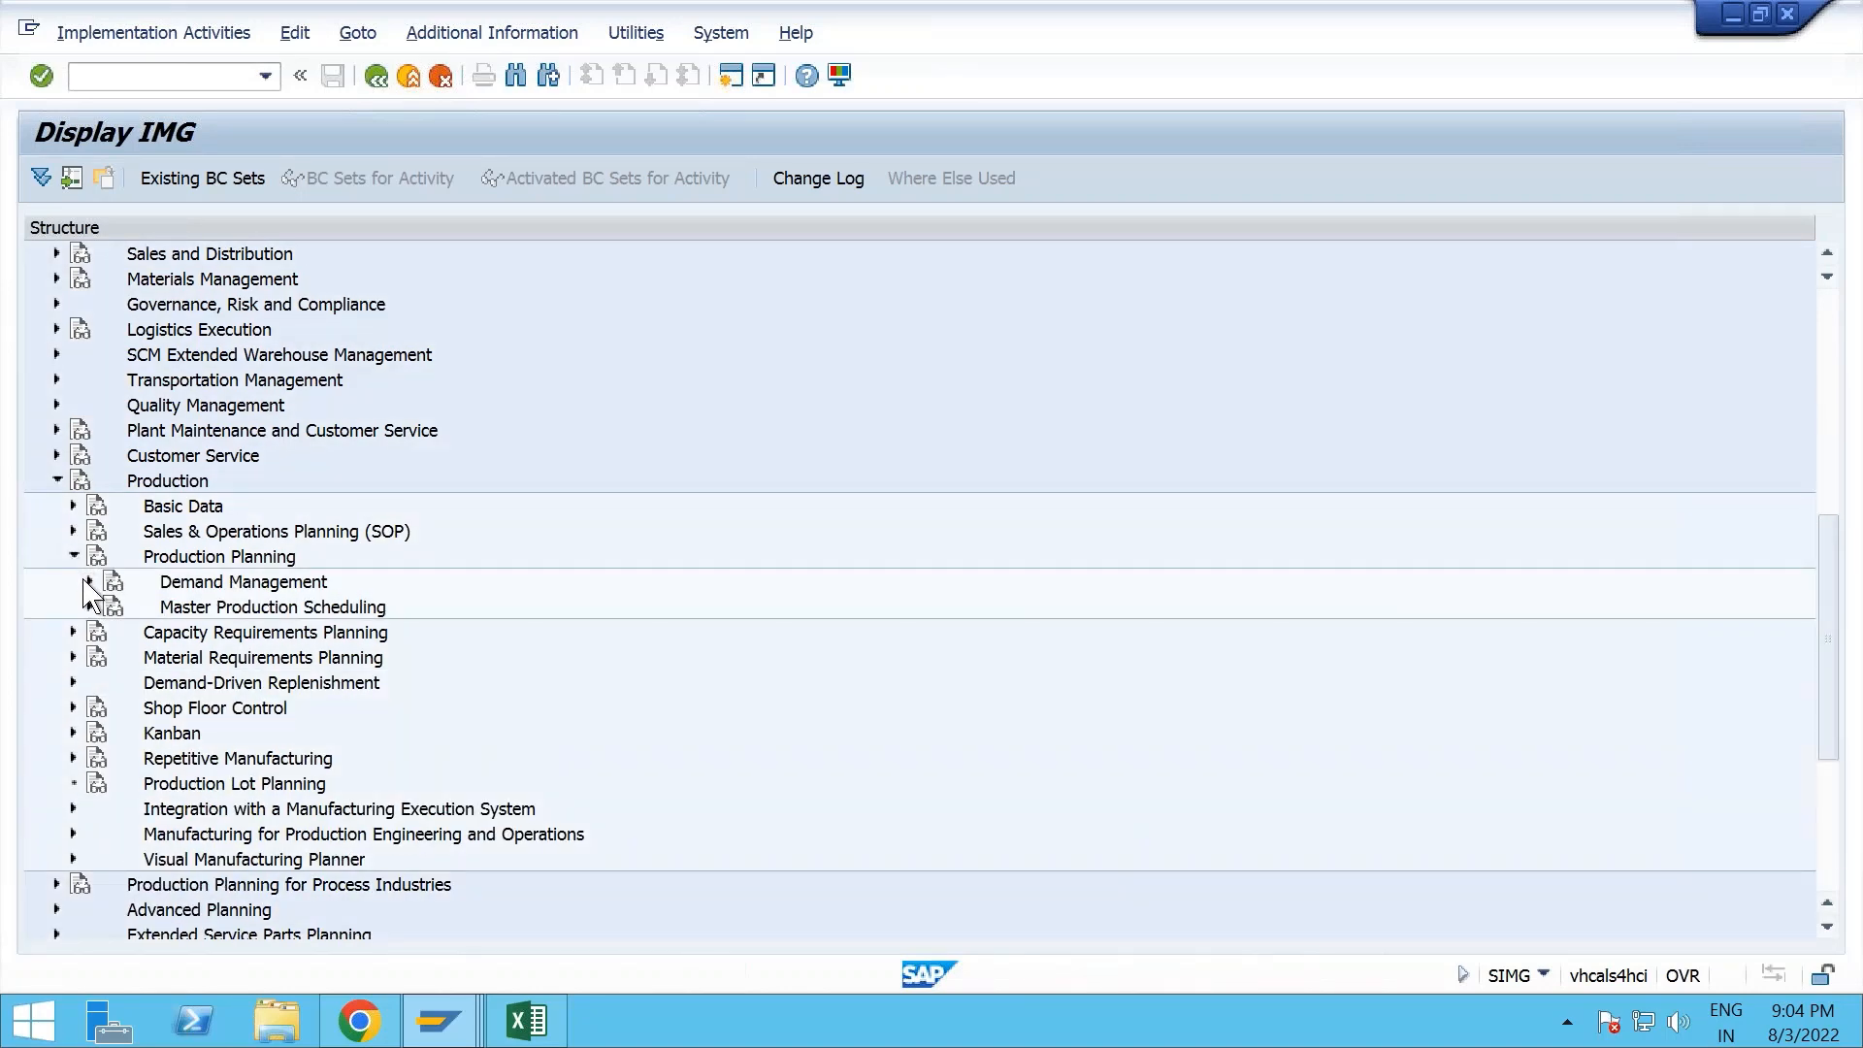
left_click(89, 582)
left_click(107, 608)
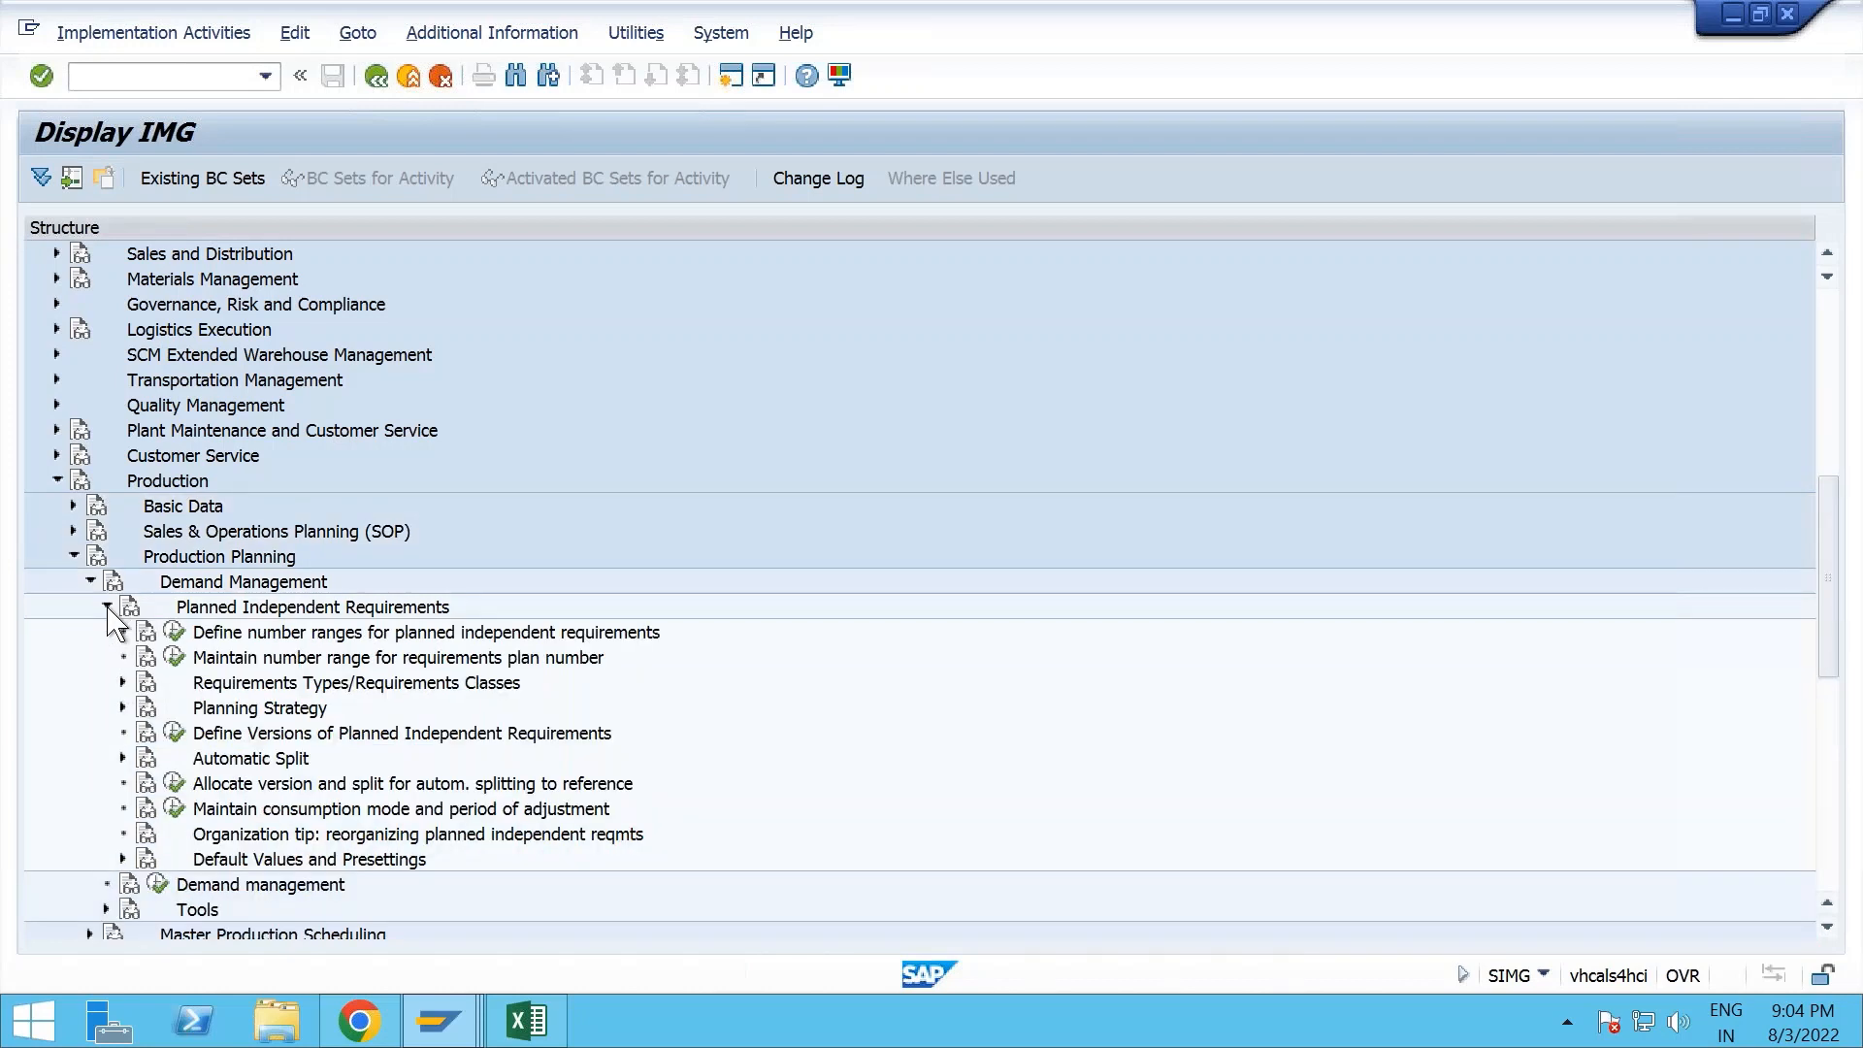
left_click(209, 711)
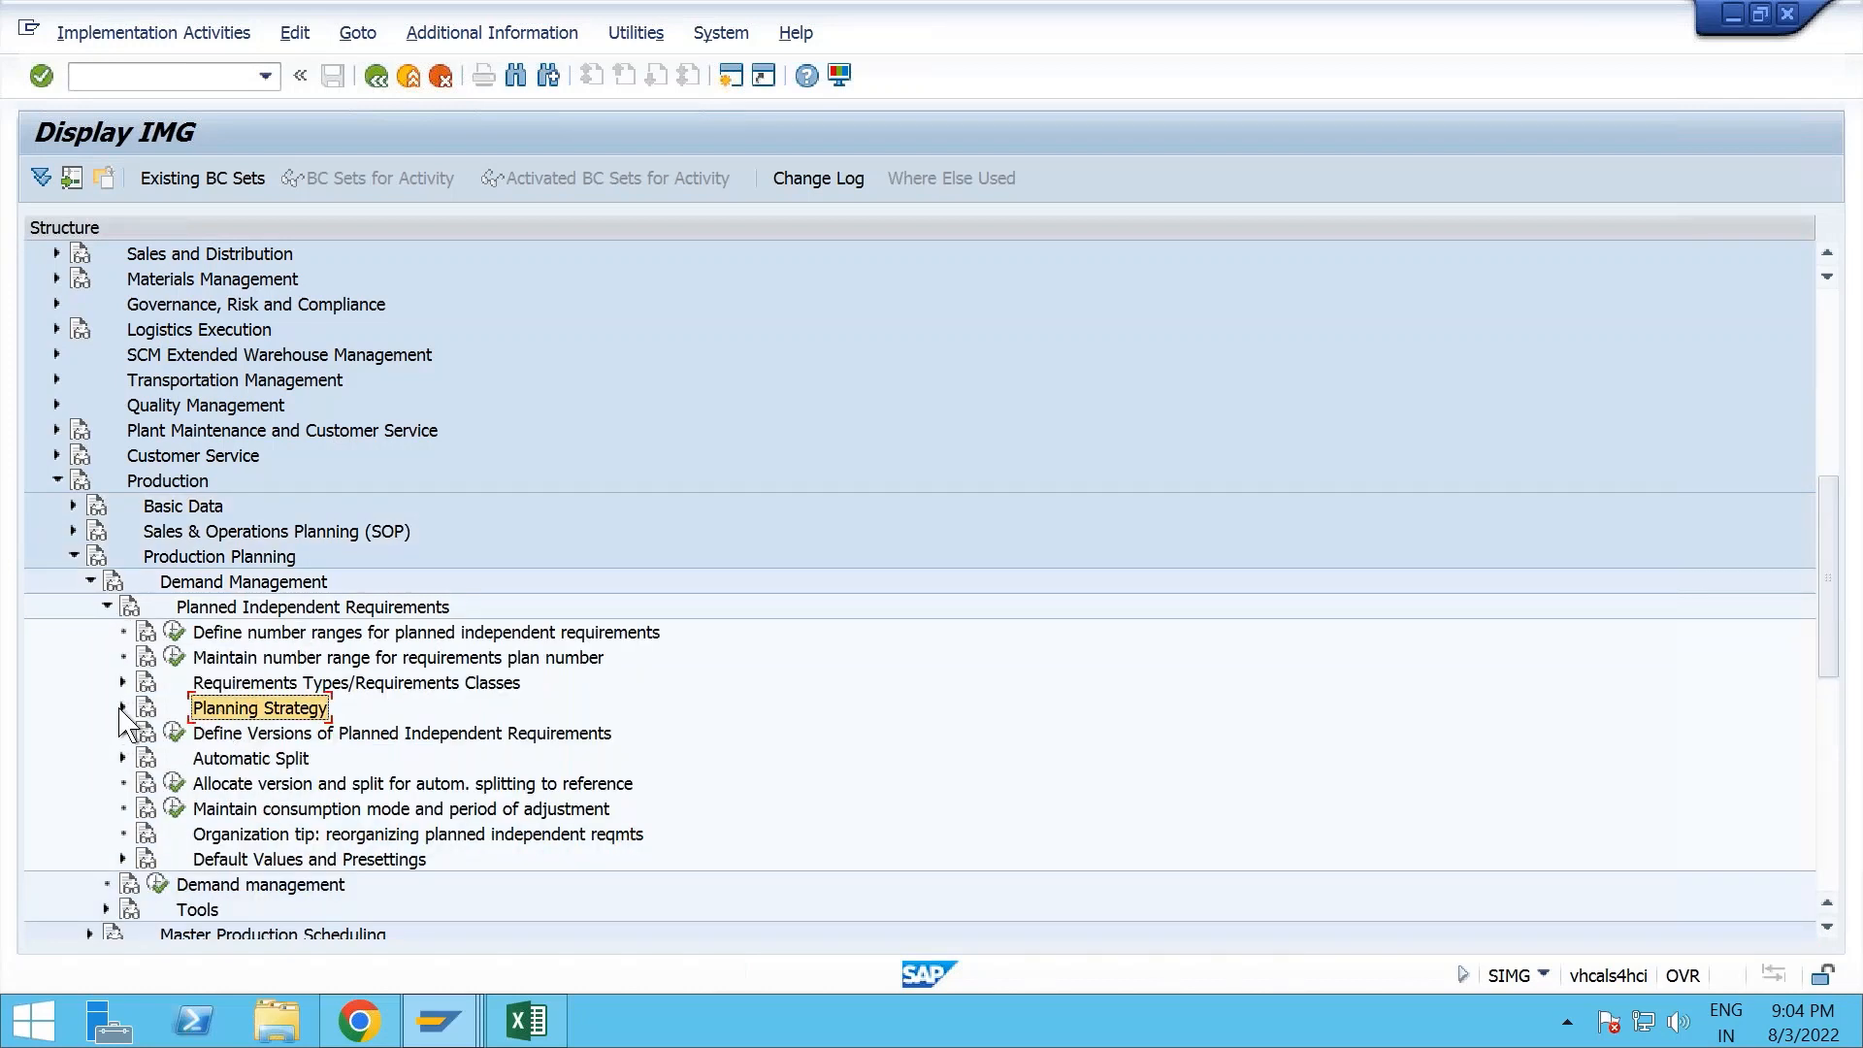
left_click(122, 707)
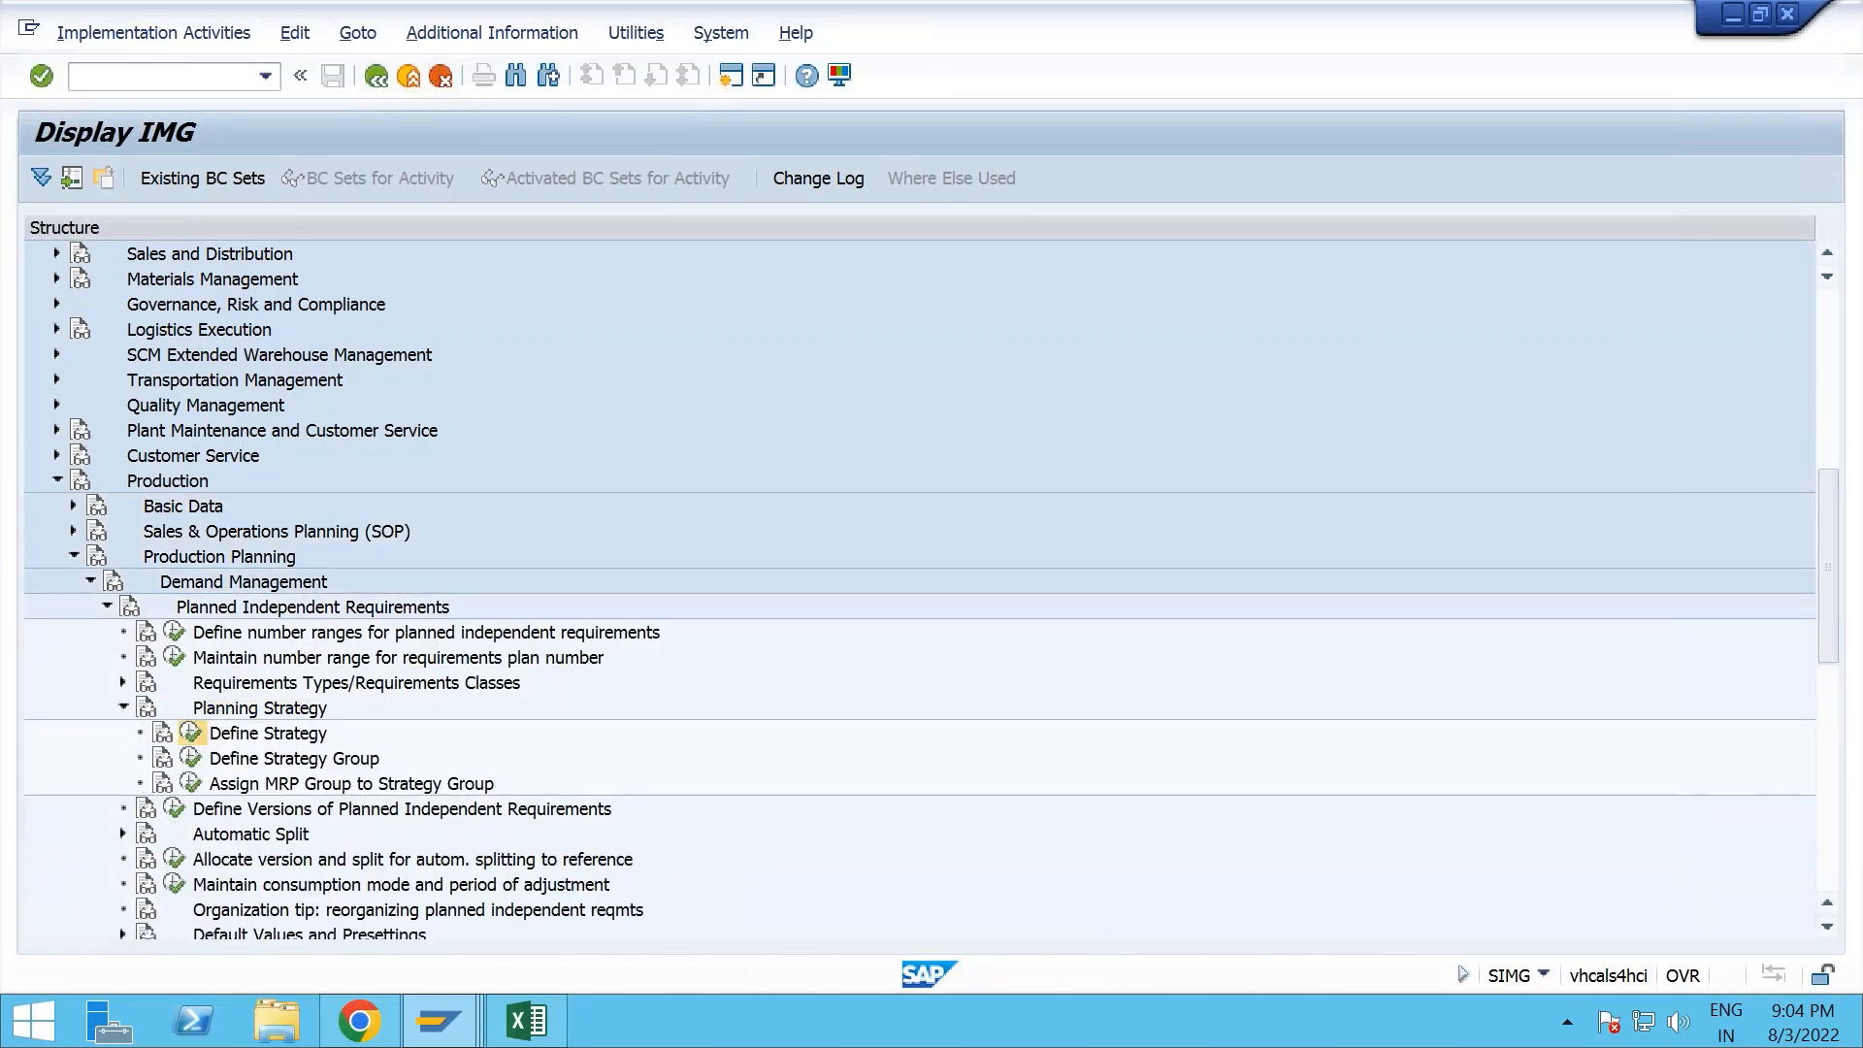
left_click(191, 733)
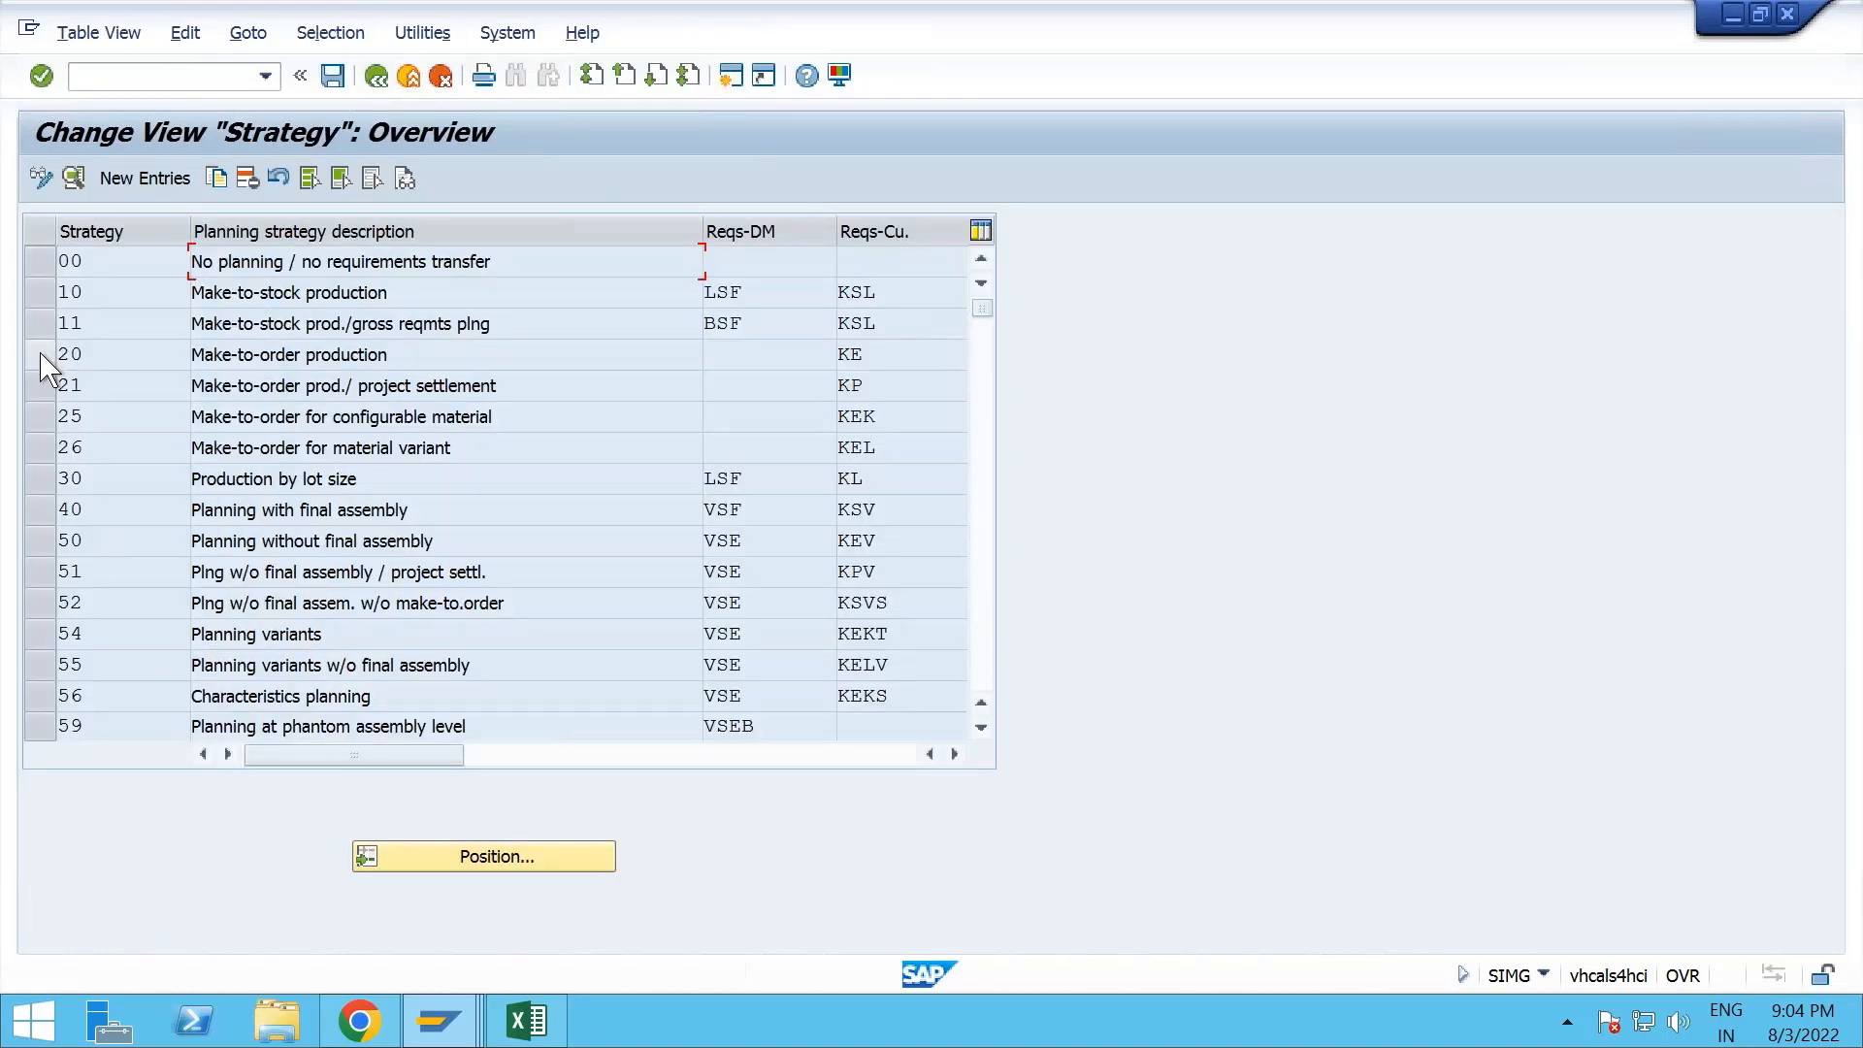
- Examine the details of planning strategy 20, Make-to-order production, and return to the strategy overview
left_click(44, 355)
left_click(73, 179)
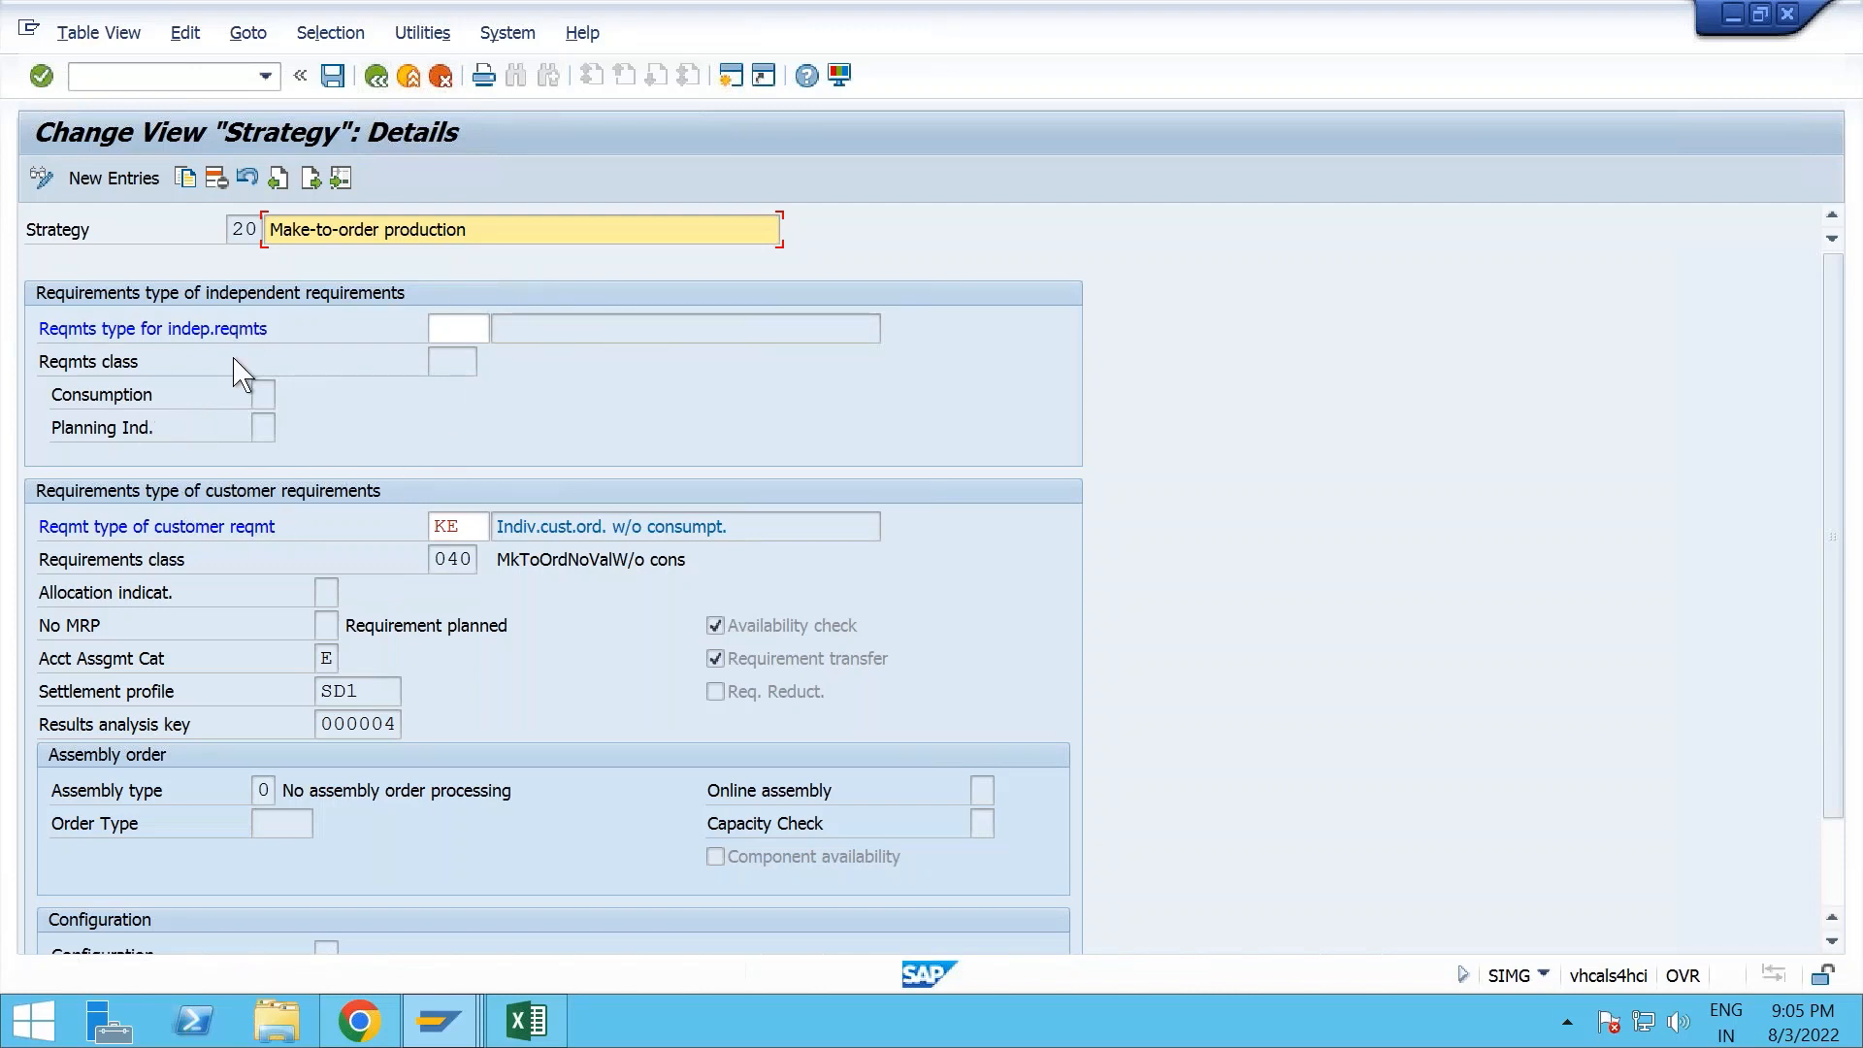
left_click(375, 76)
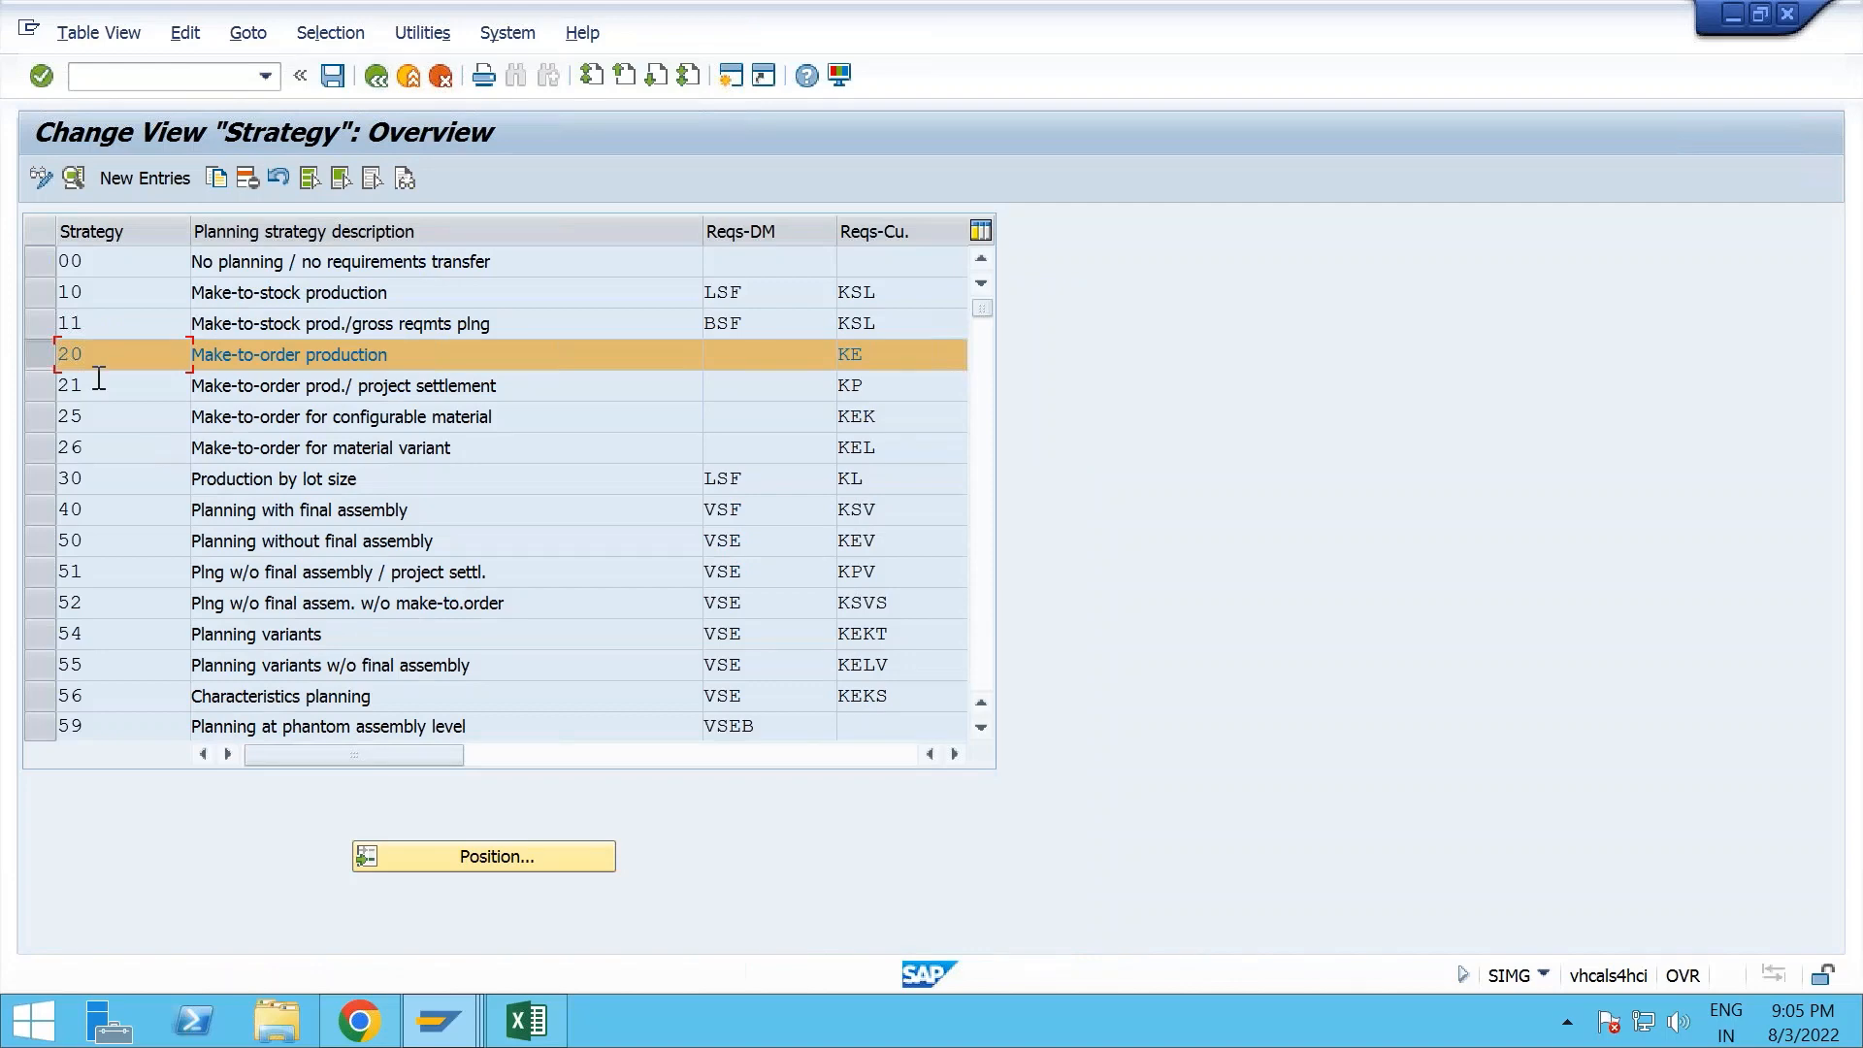
- Examine the details of strategy 10, Make-to-stock production, including its requirements type for independent requirements, and return to the overview
left_click(60, 292)
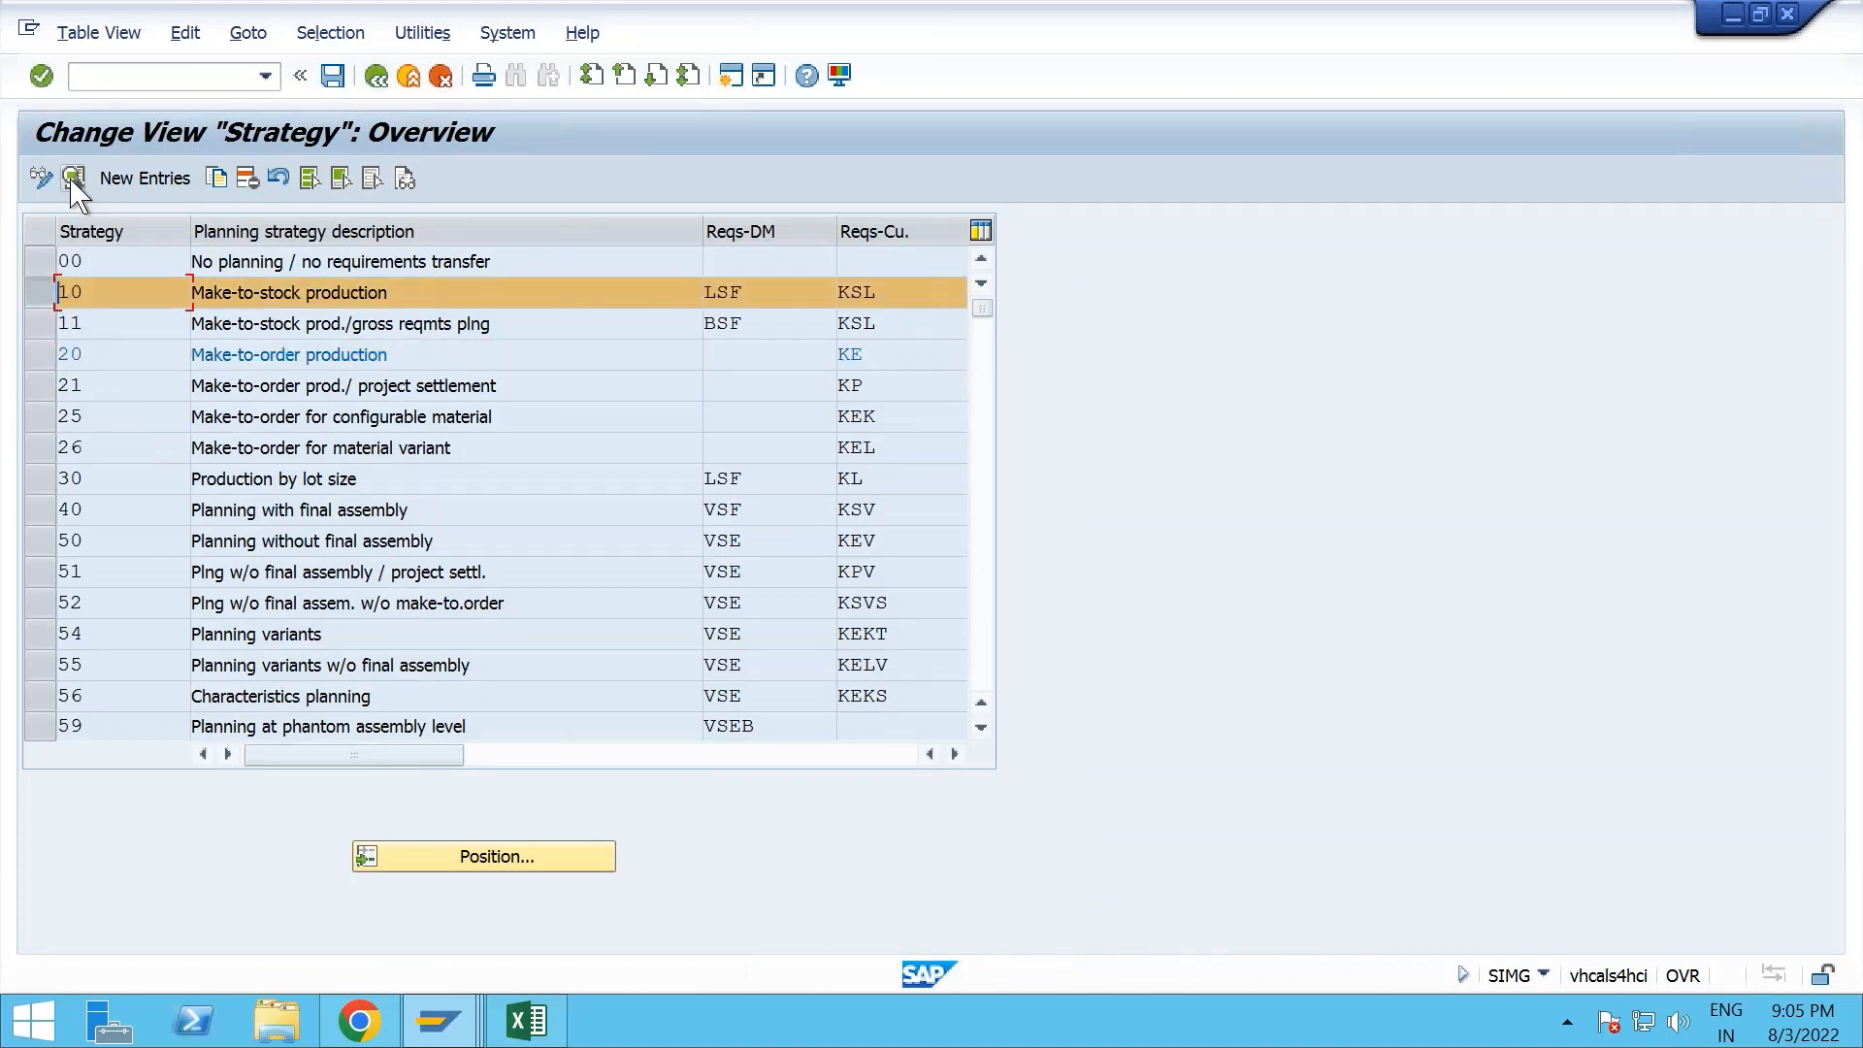
left_click(73, 178)
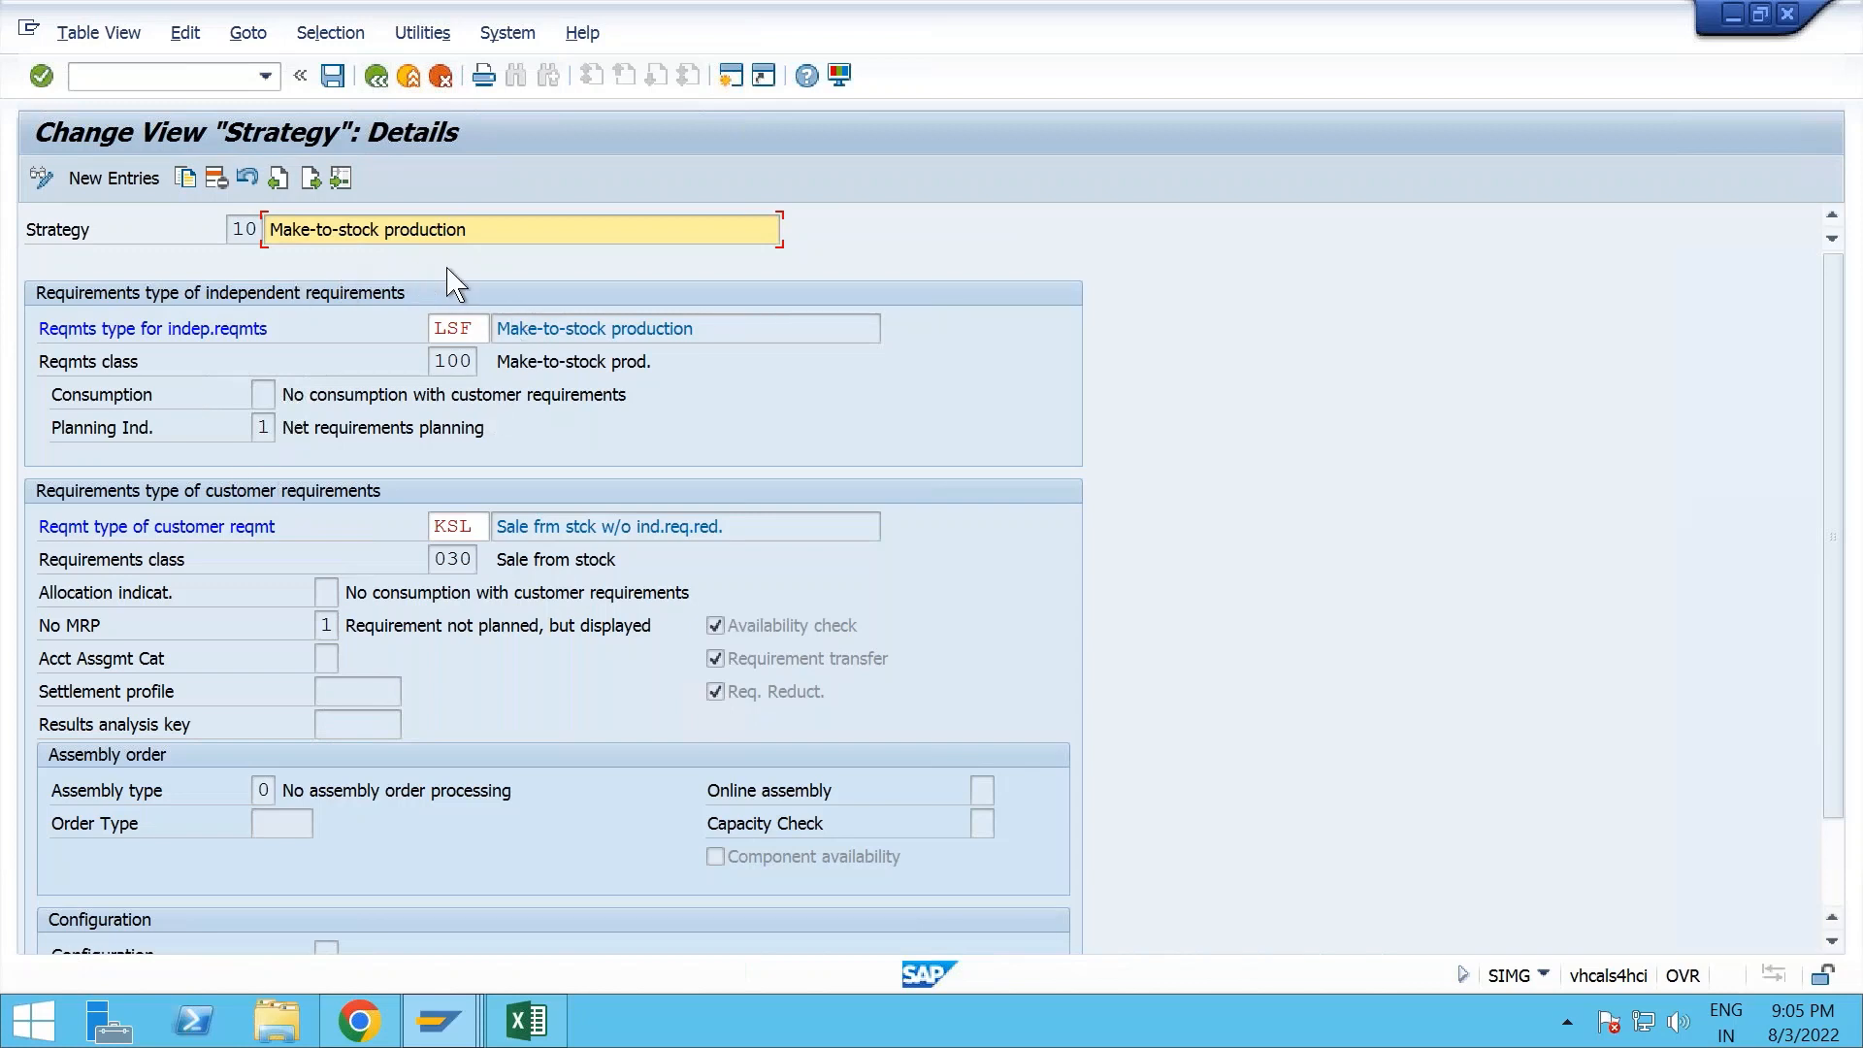
left_click_drag(480, 328, 424, 326)
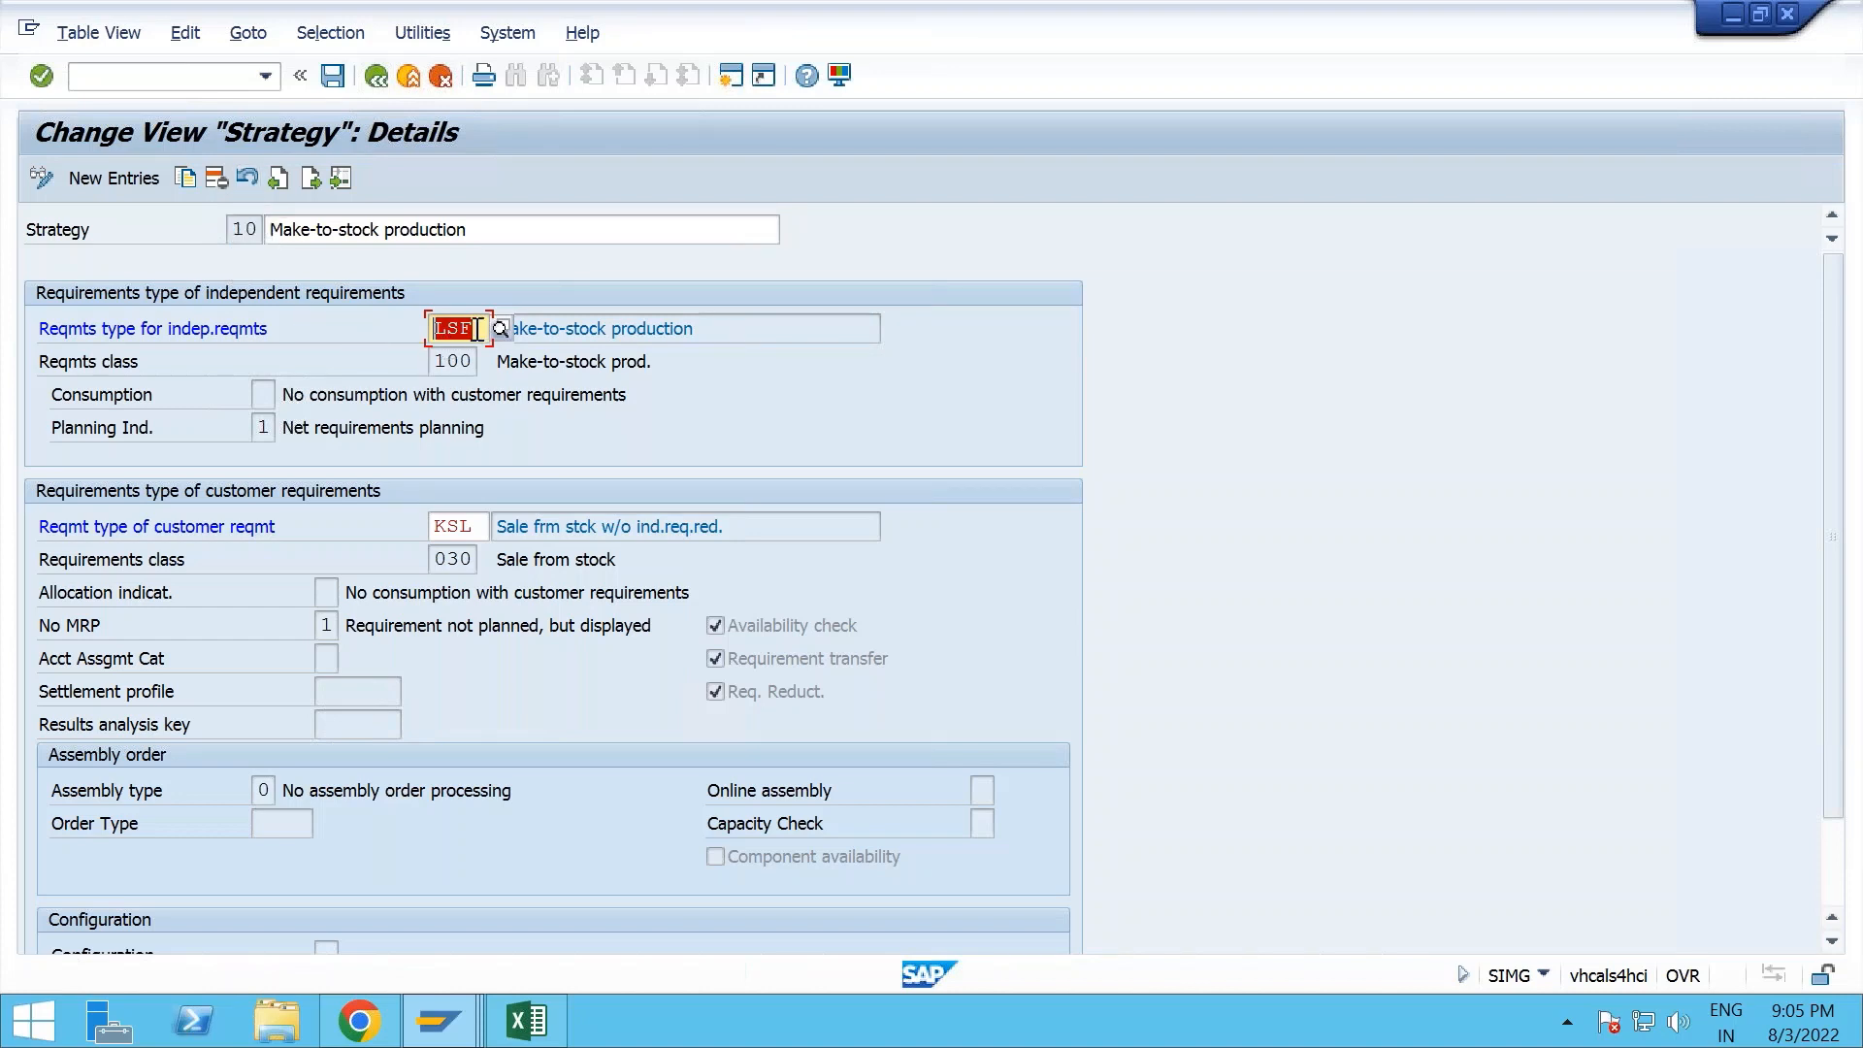
left_click(375, 78)
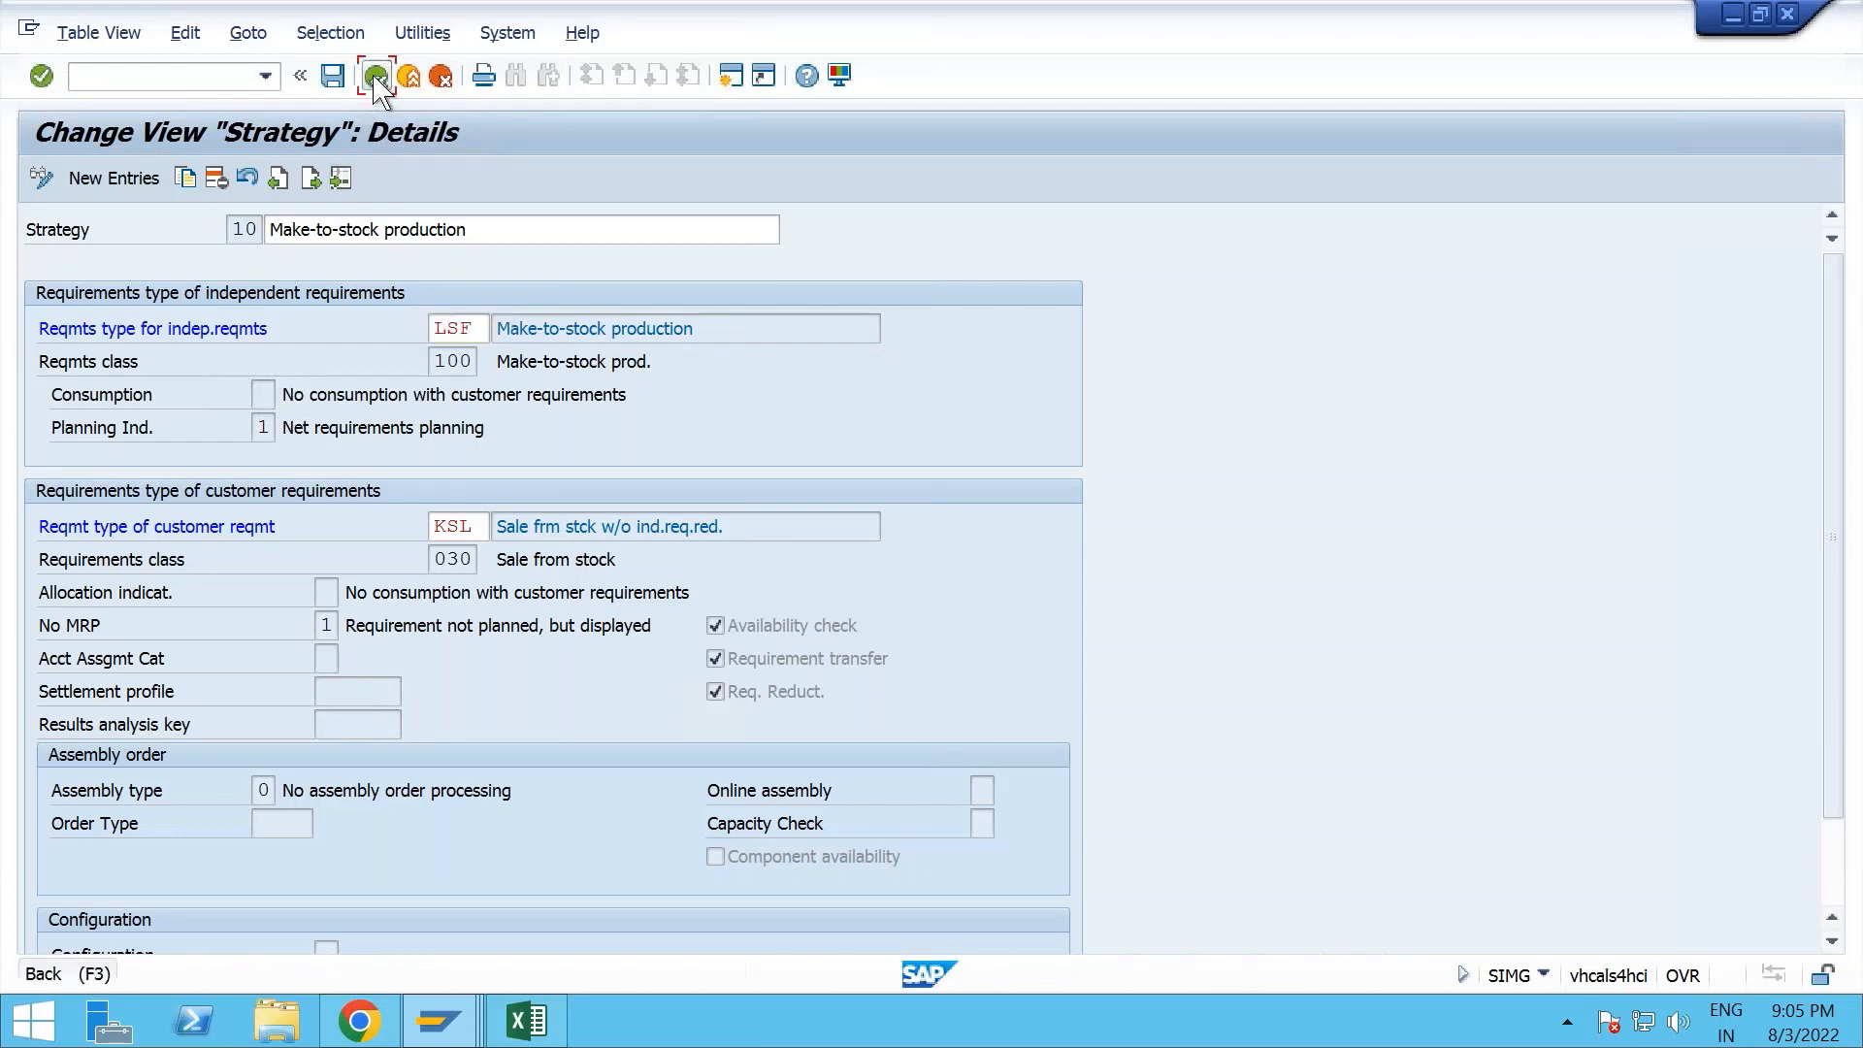
- Compare the demand management requirements types of strategies 10, 11 and 40 in the strategy overview
left_click_drag(750, 314, 686, 320)
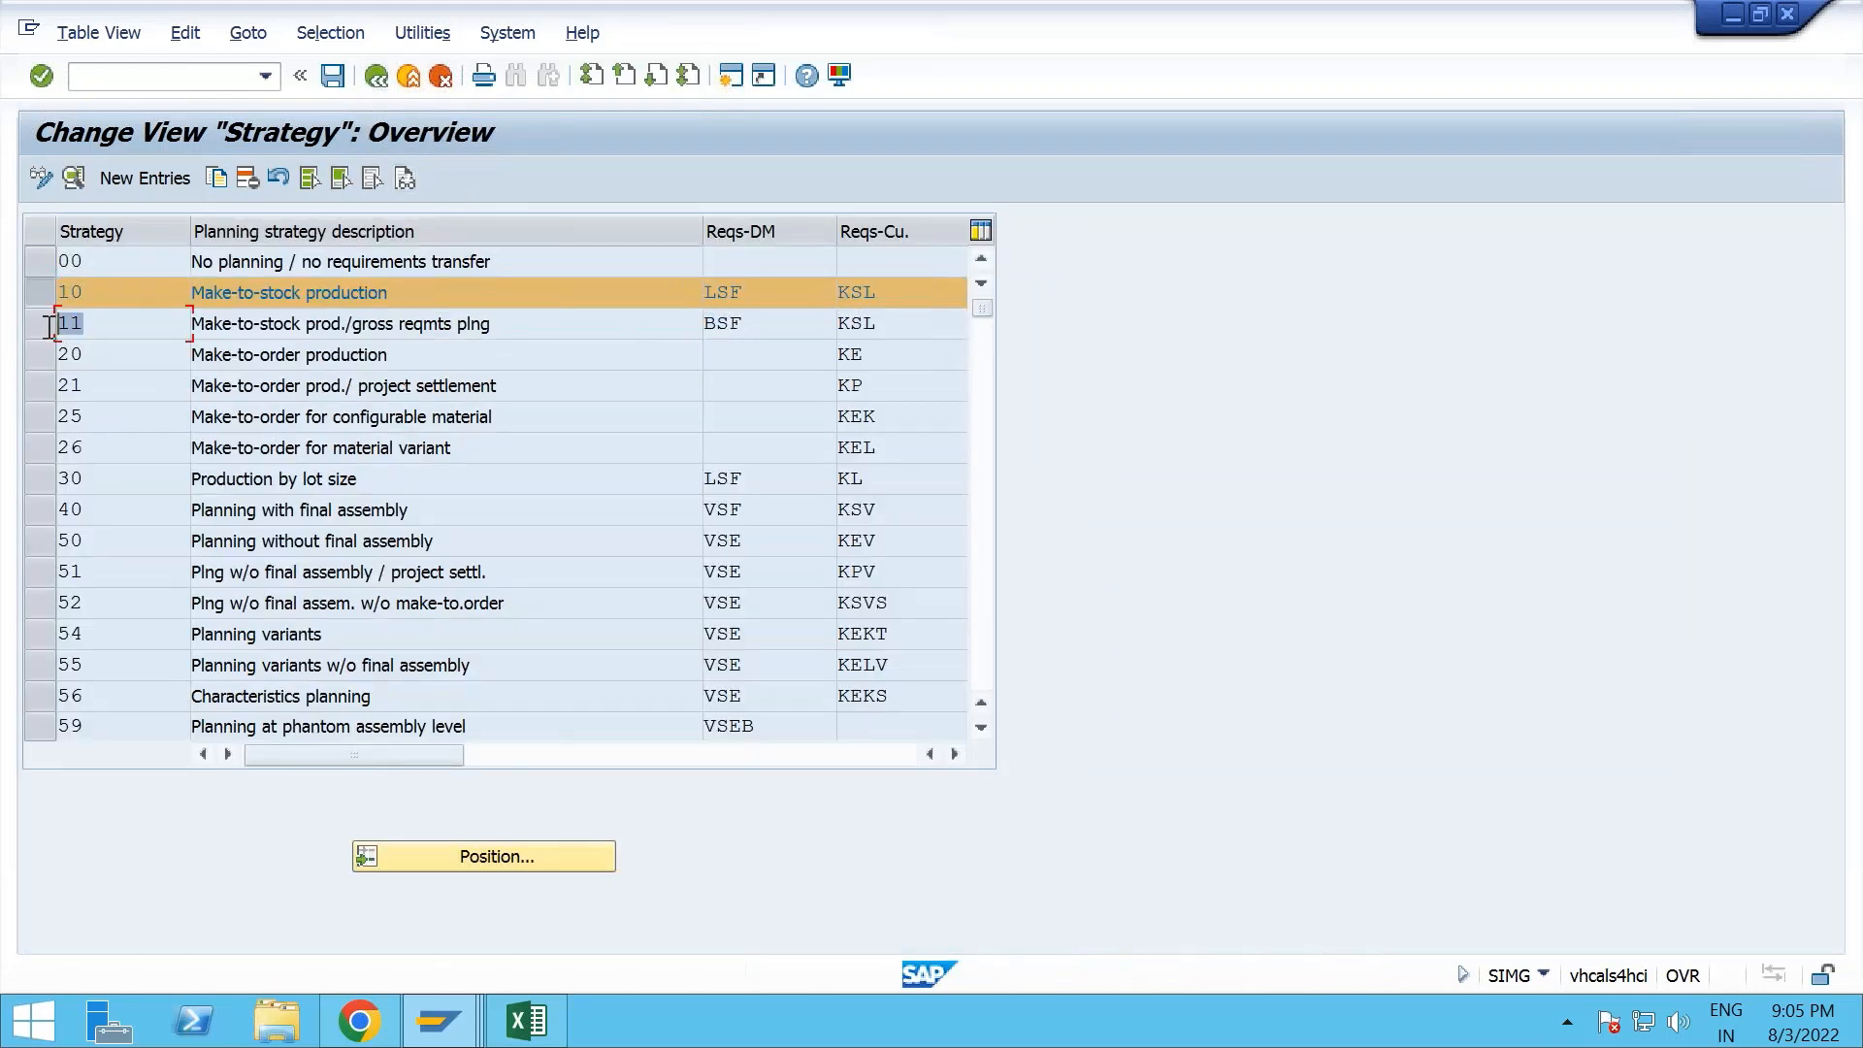
left_click(60, 293)
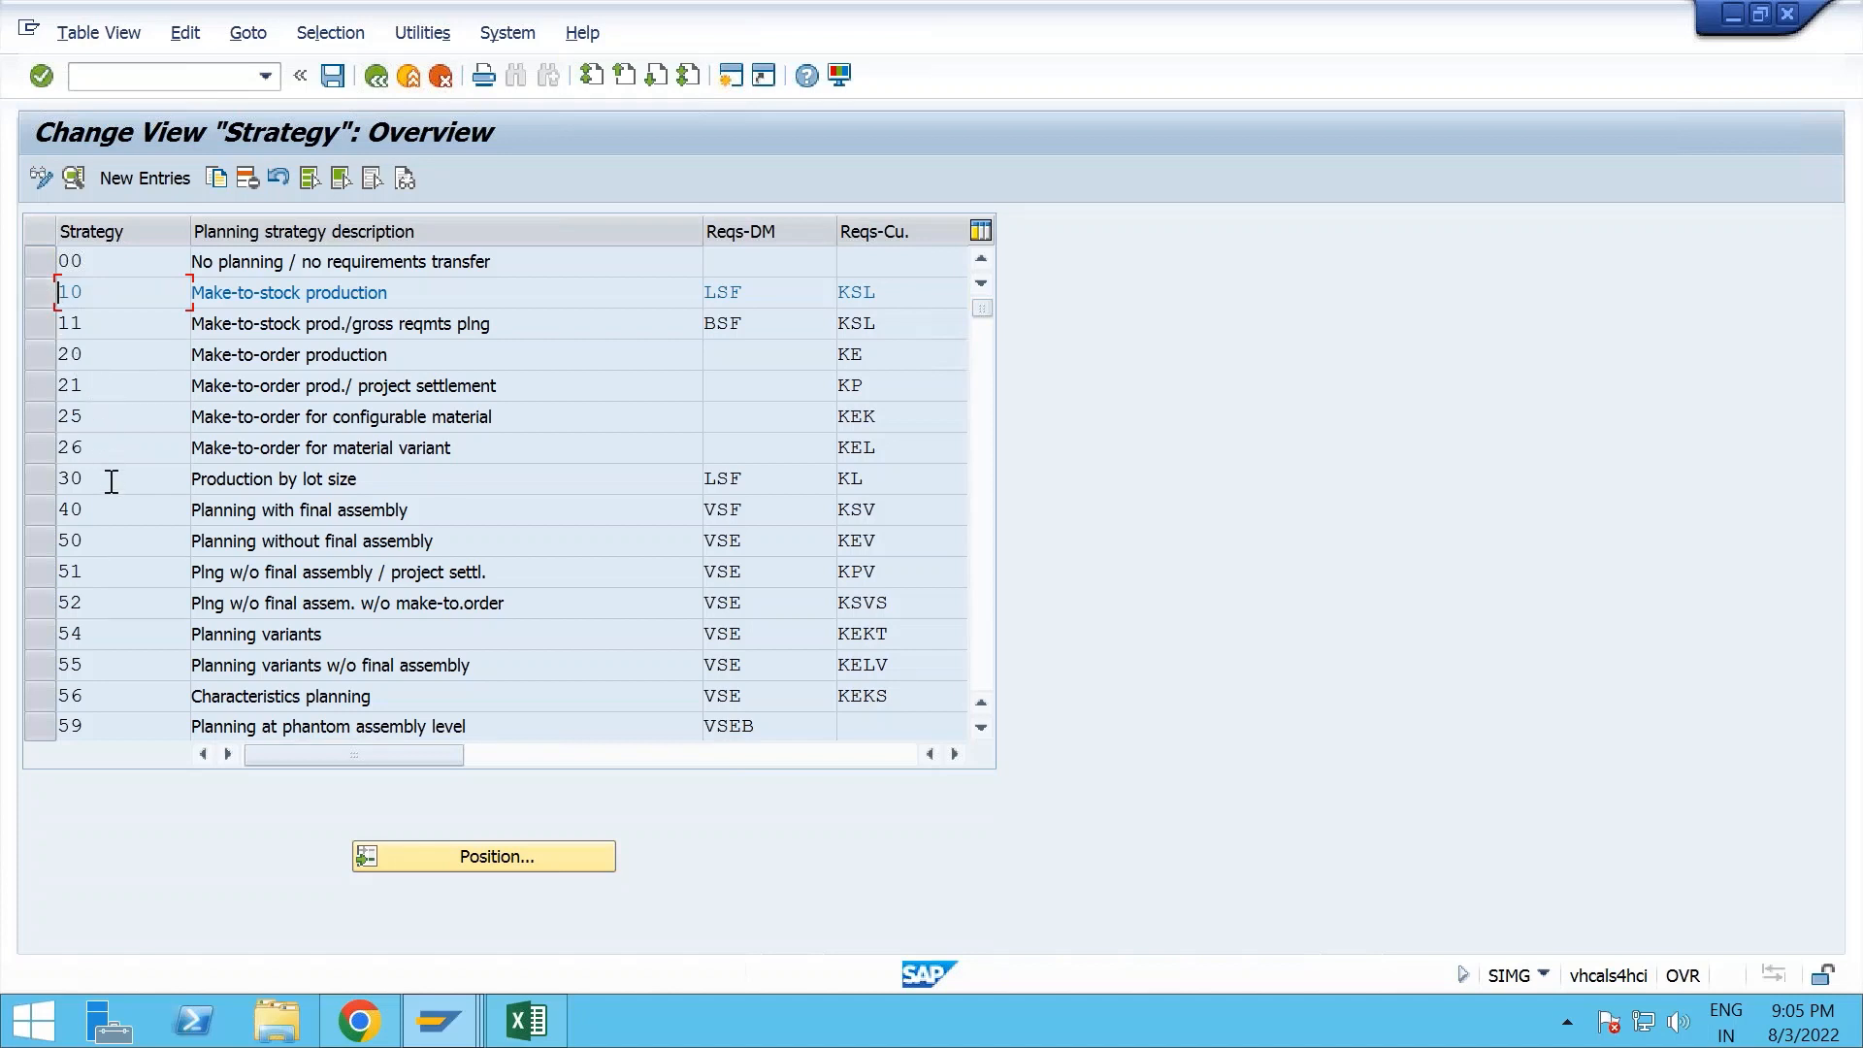
left_click_drag(92, 510, 58, 511)
left_click_drag(751, 511, 699, 511)
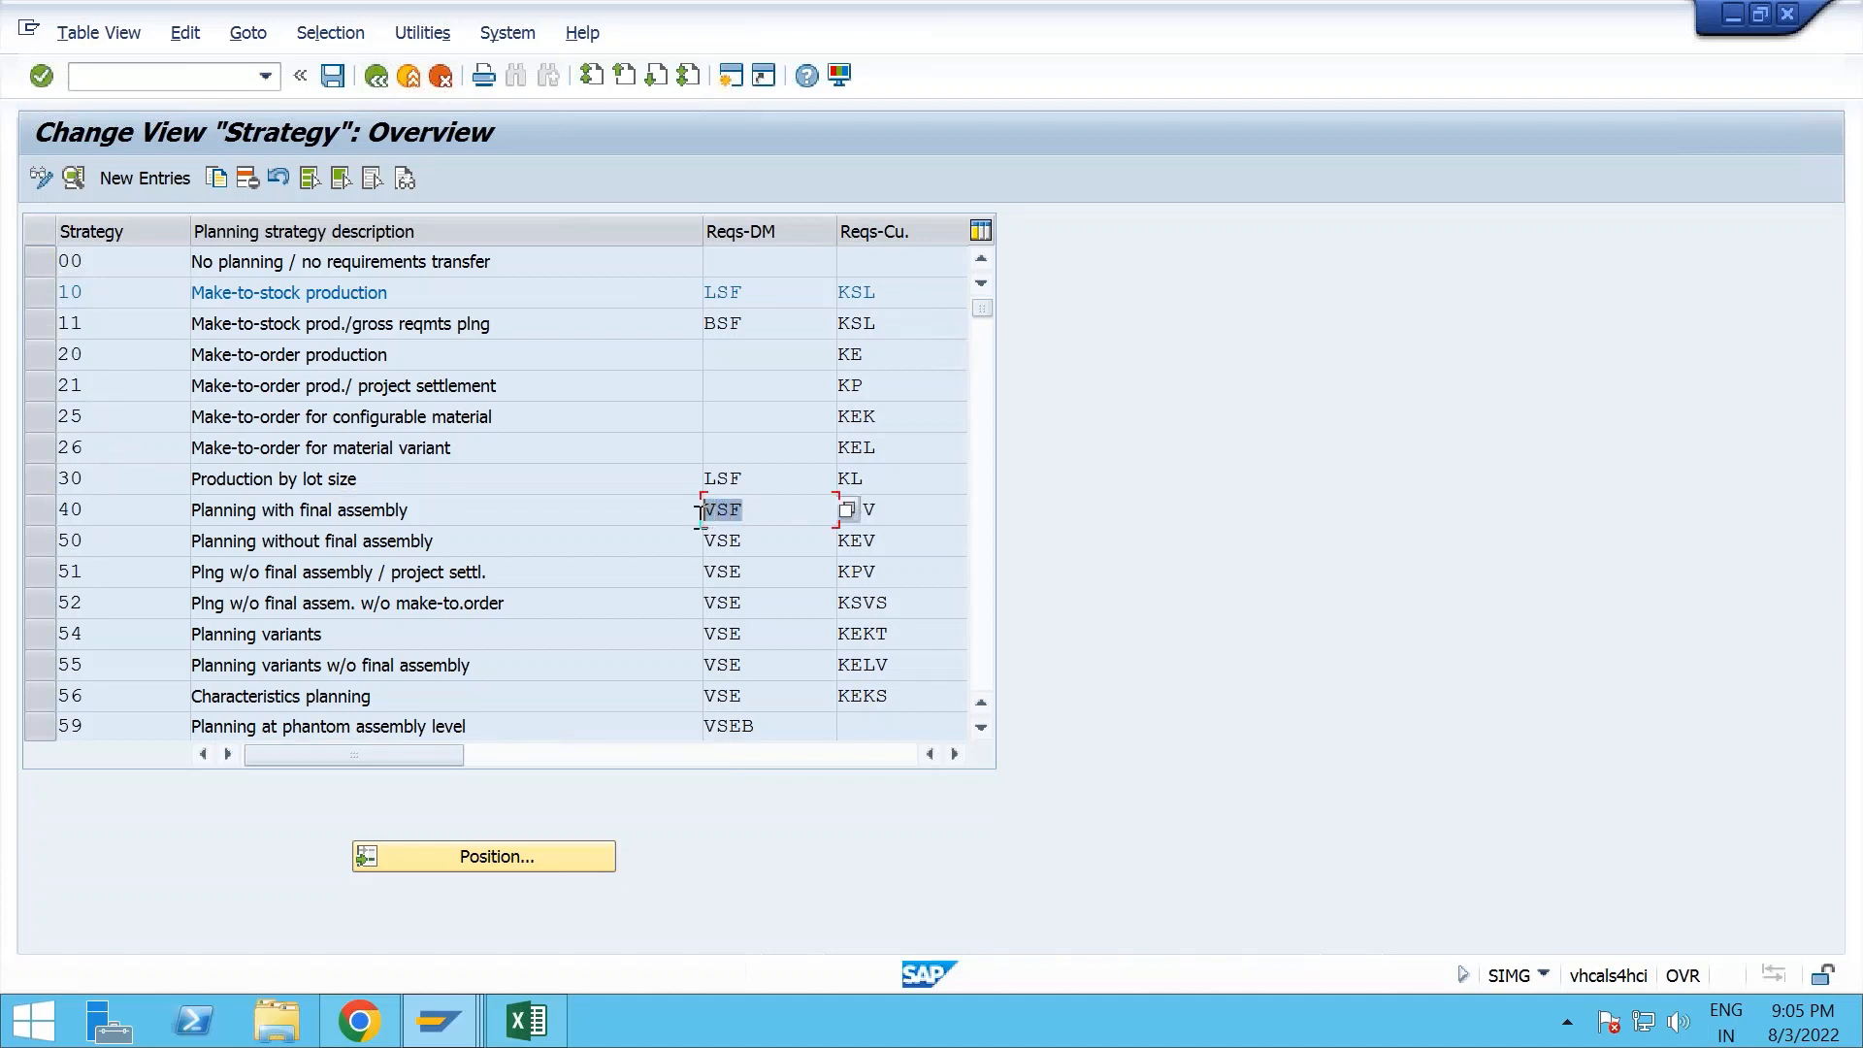
- Examine the requirements types and details of strategy 50, Planning without final assembly, and return to the IMG structure
left_click(57, 548)
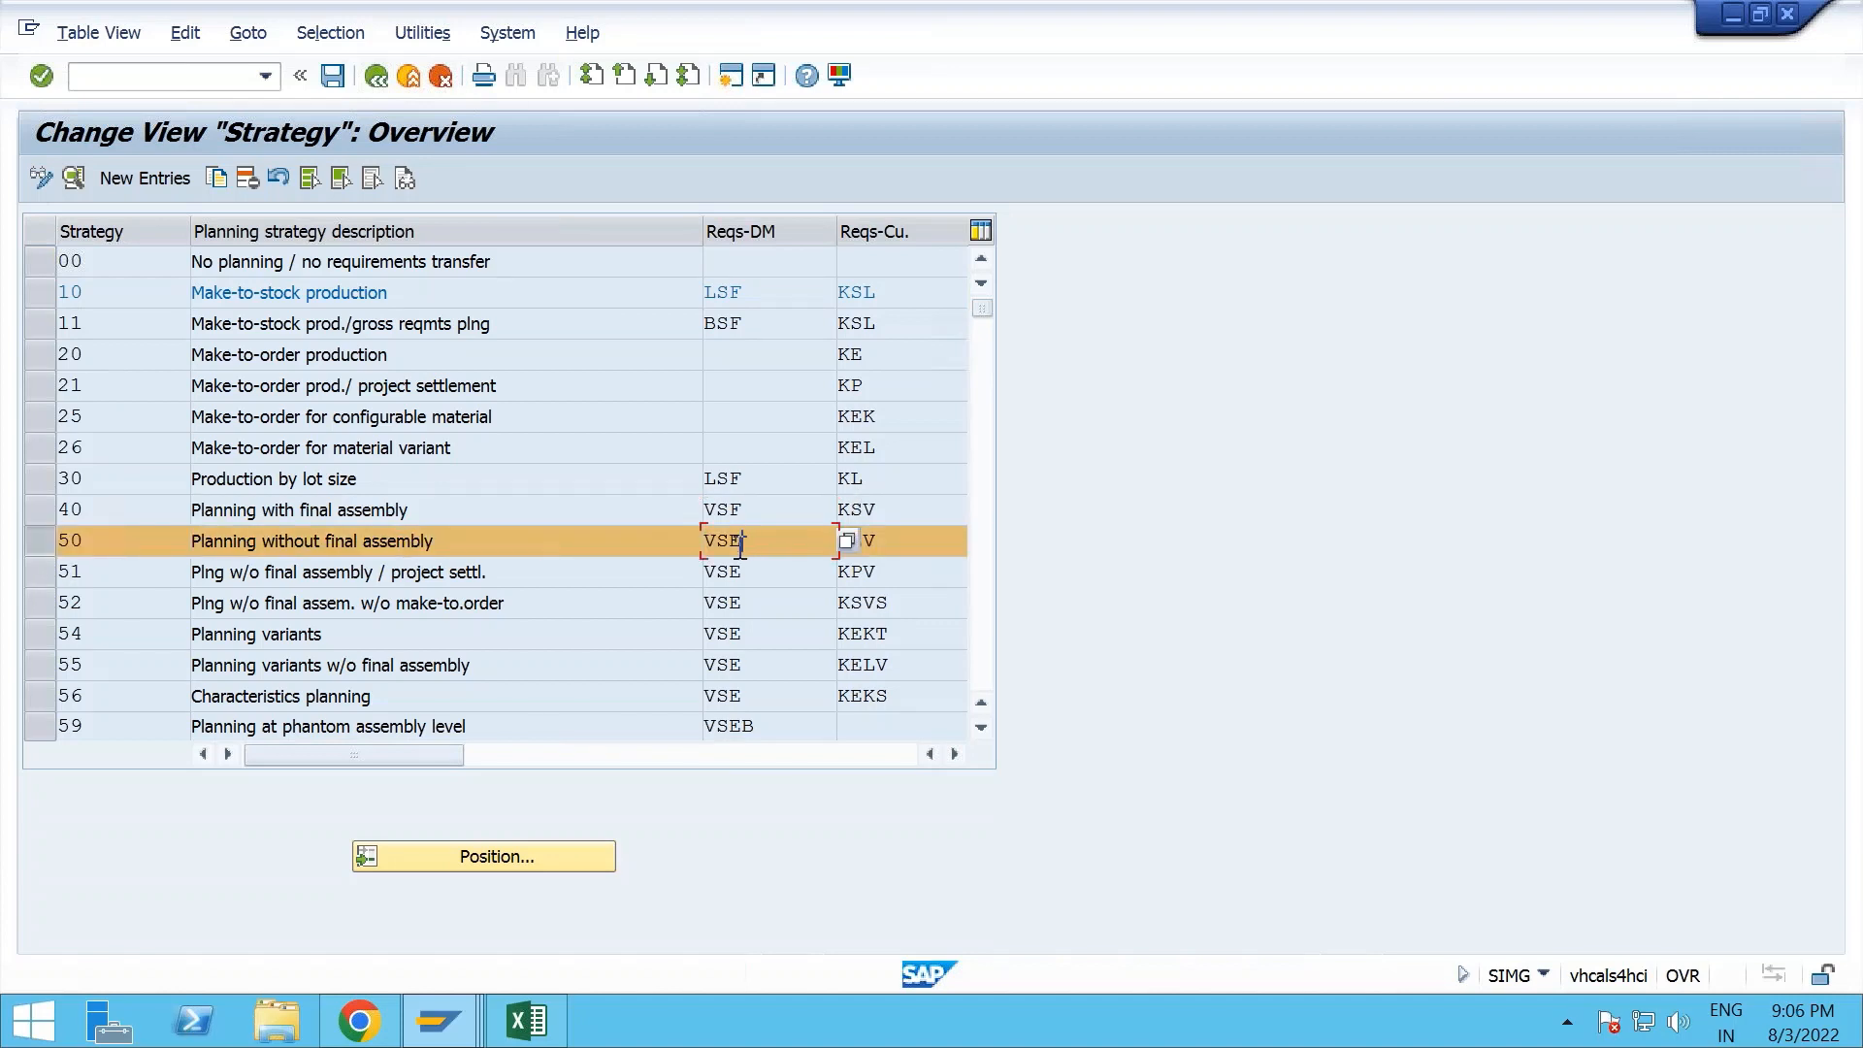
left_click_drag(745, 543, 702, 546)
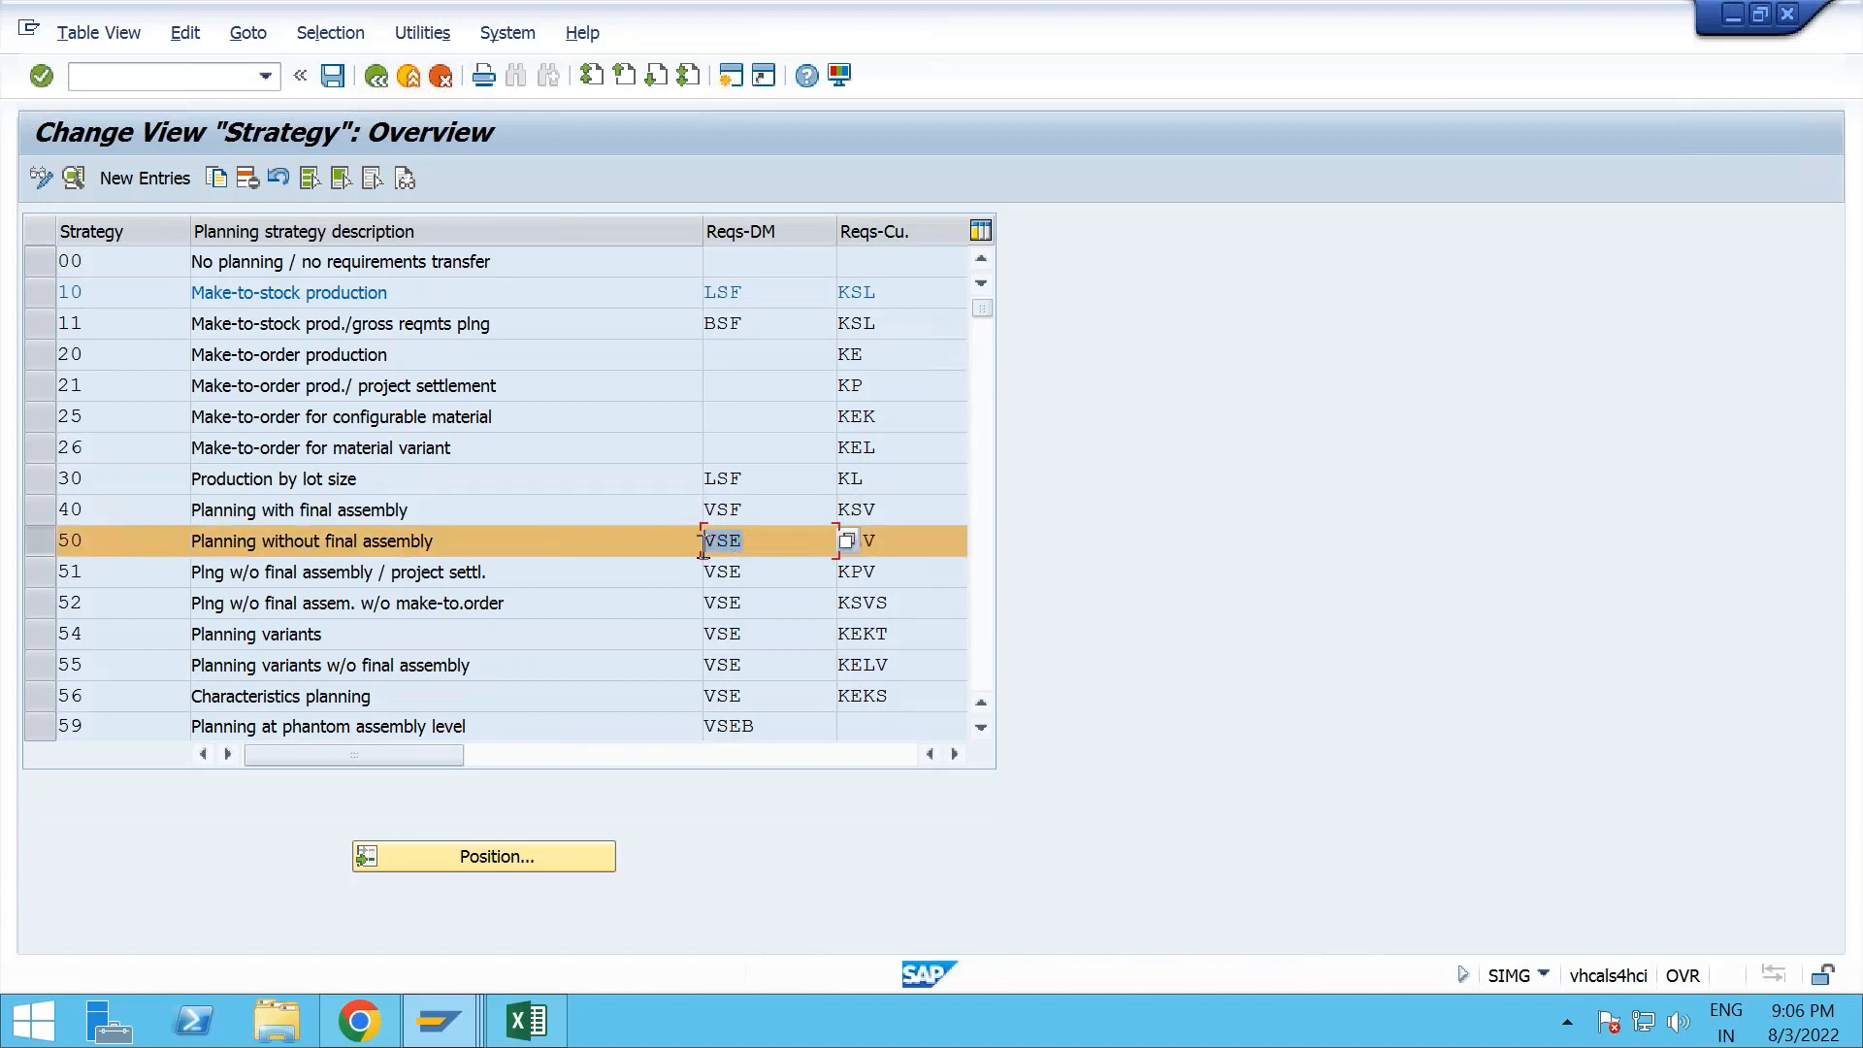
left_click(54, 540)
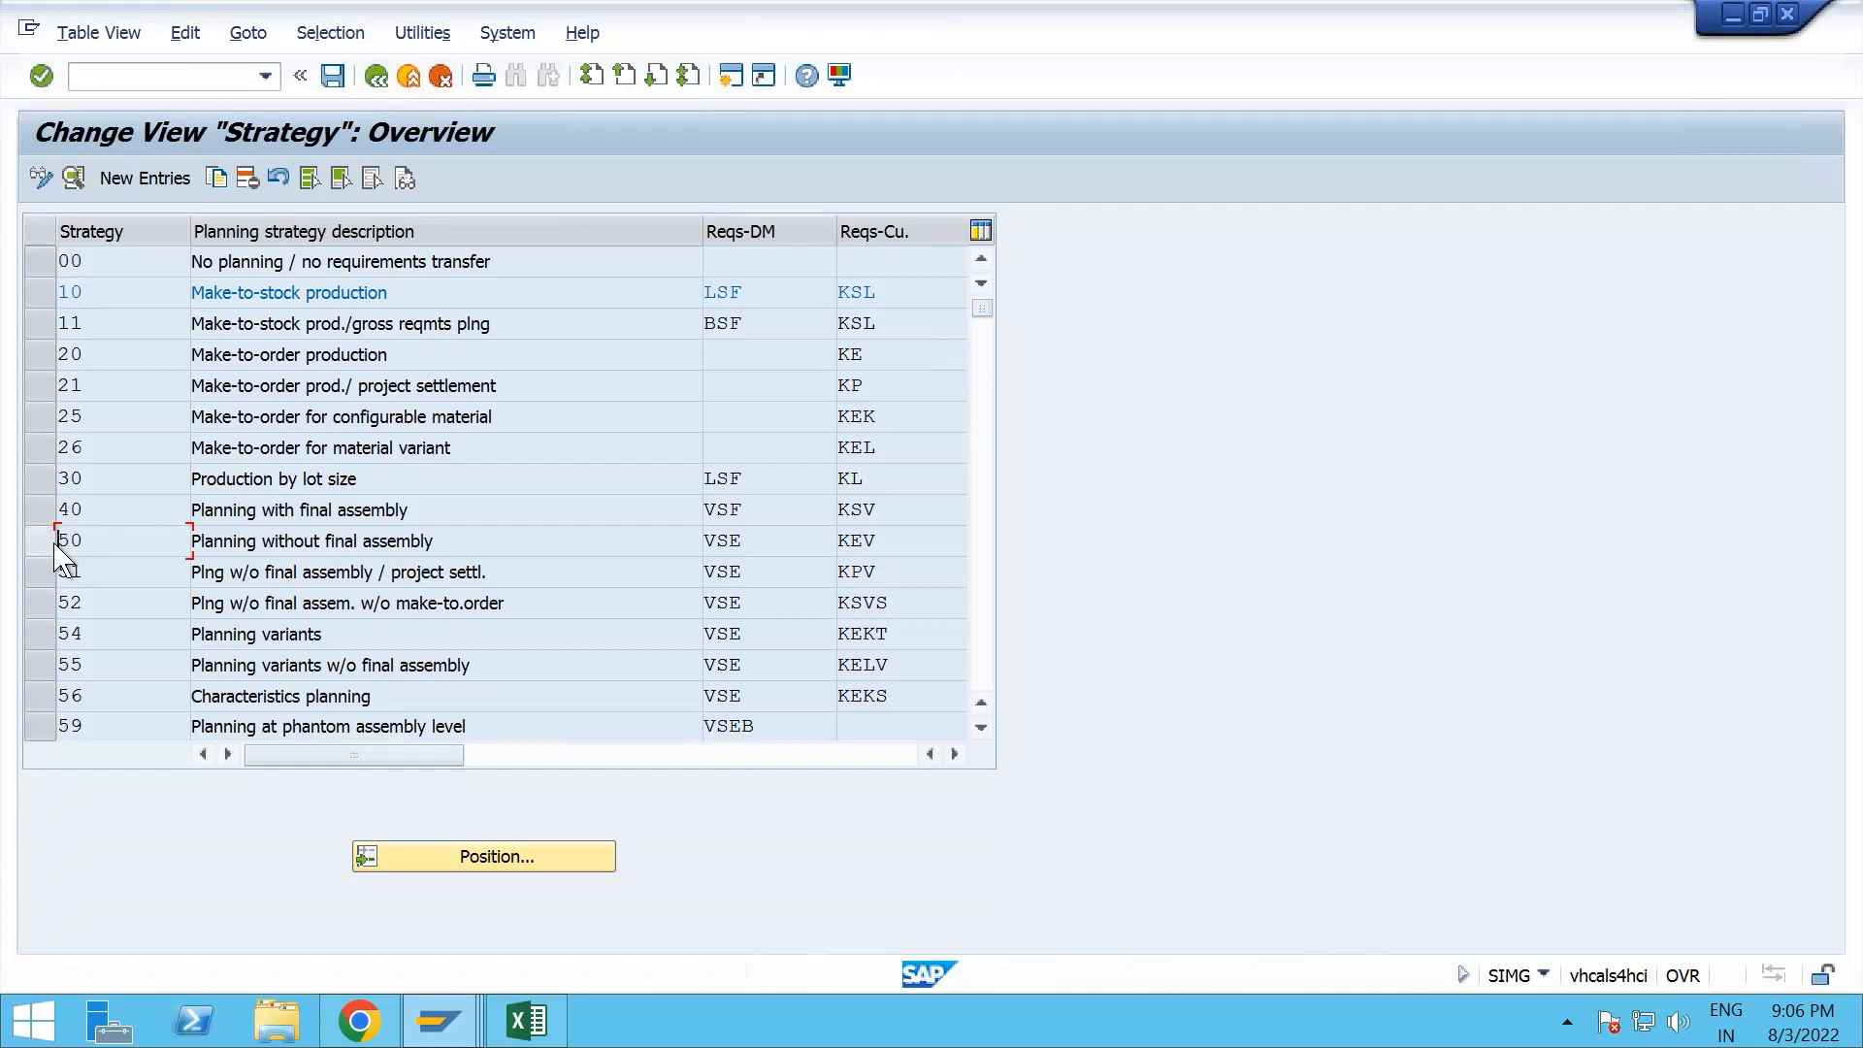
left_click(55, 547)
left_click(73, 179)
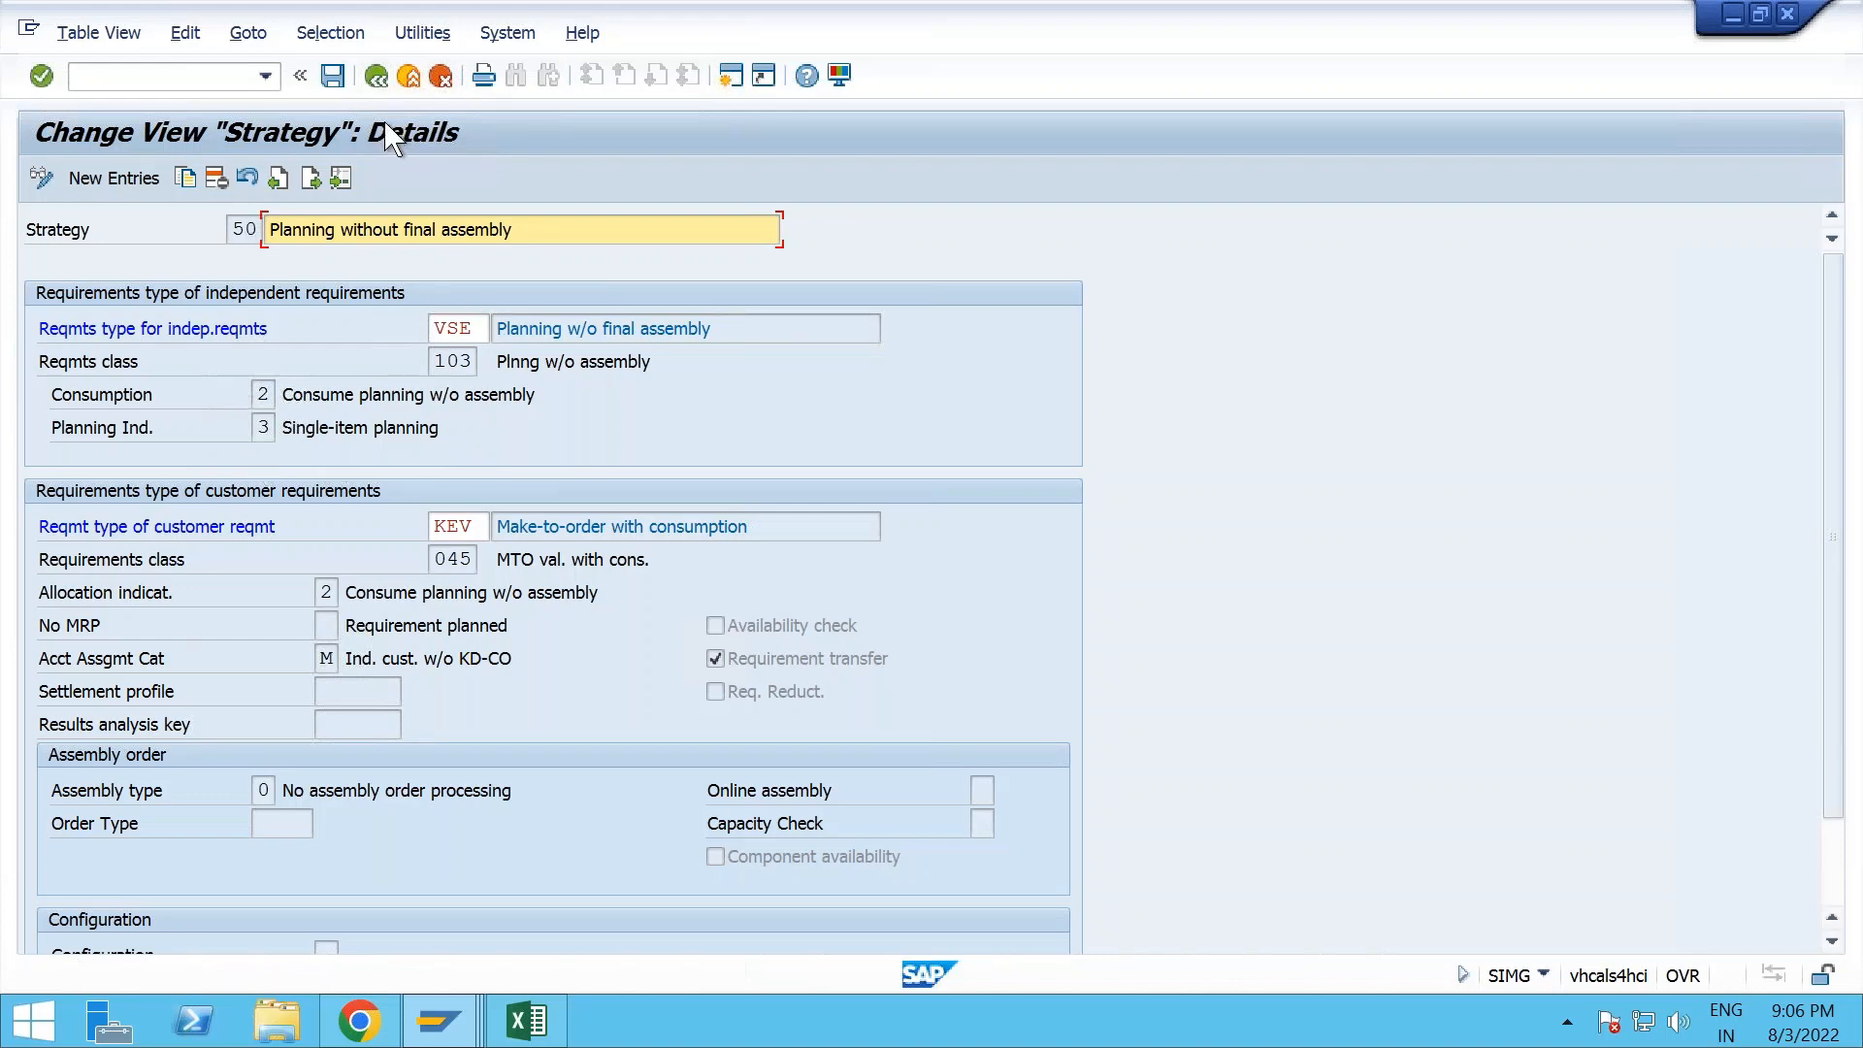
left_click(387, 77)
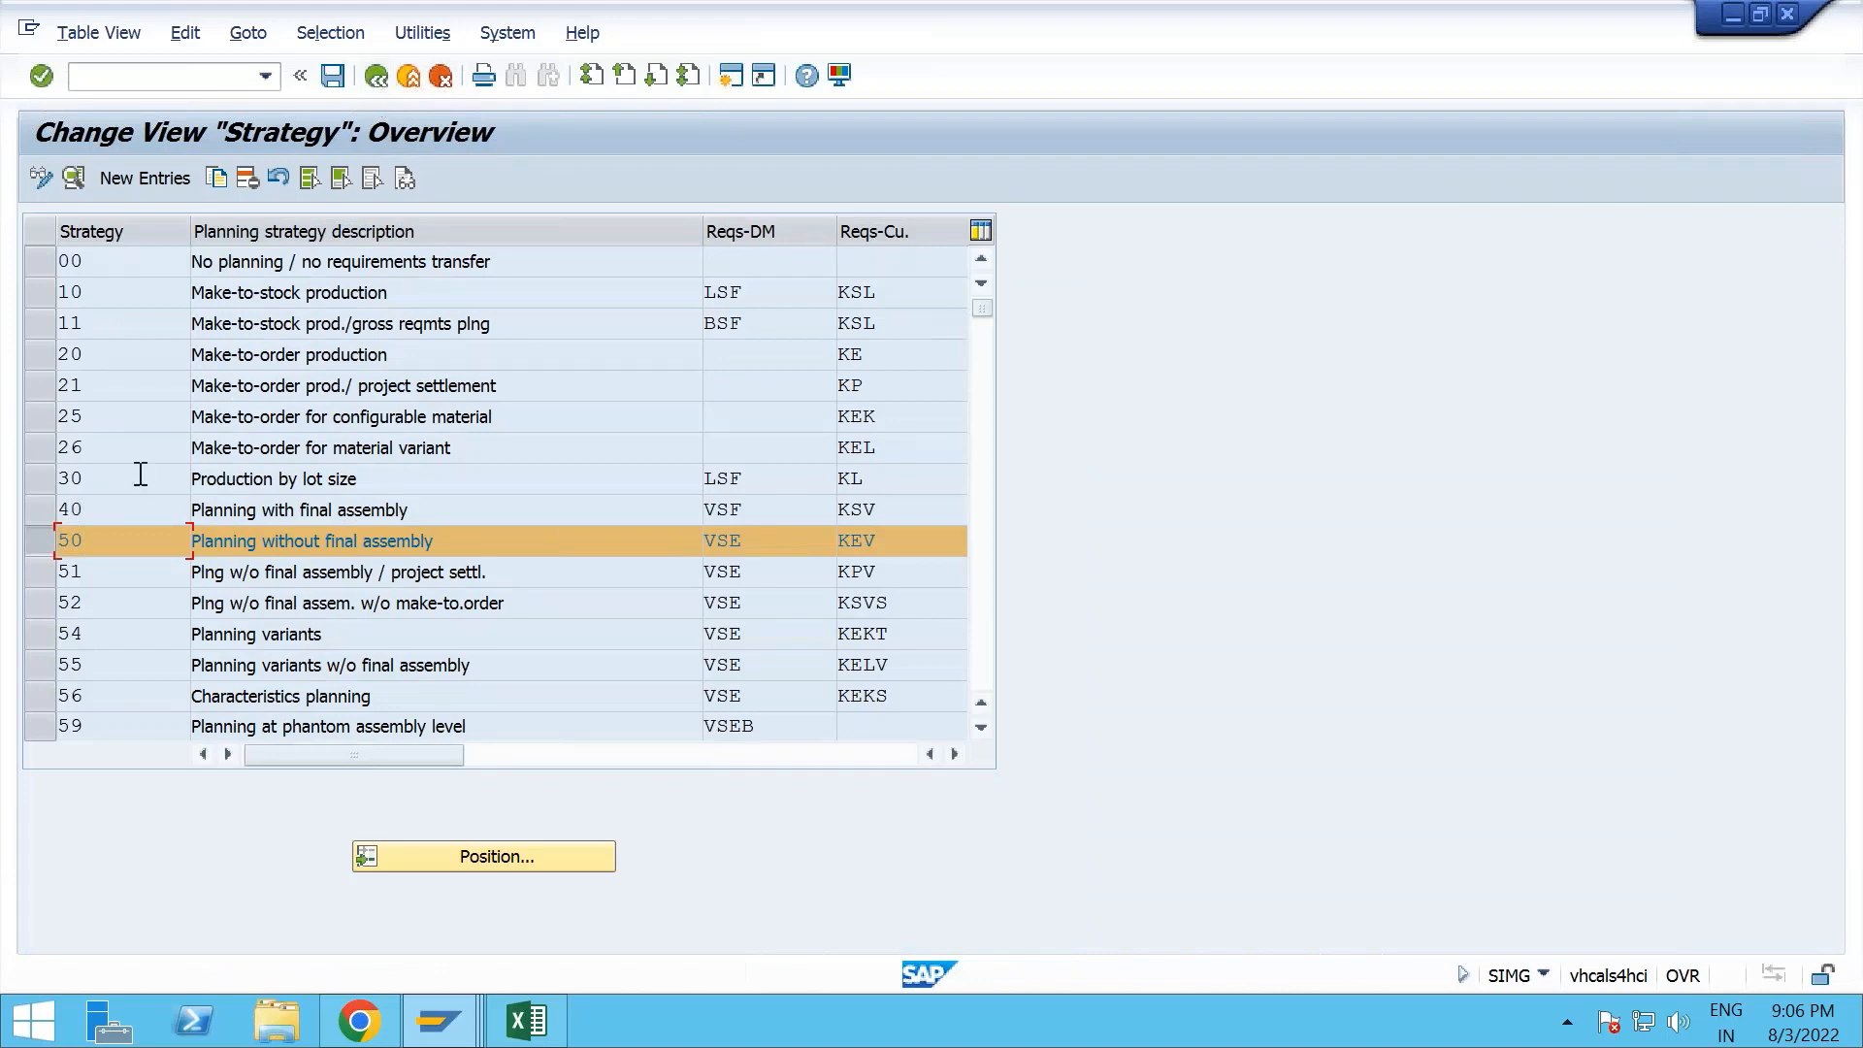
left_click(64, 354)
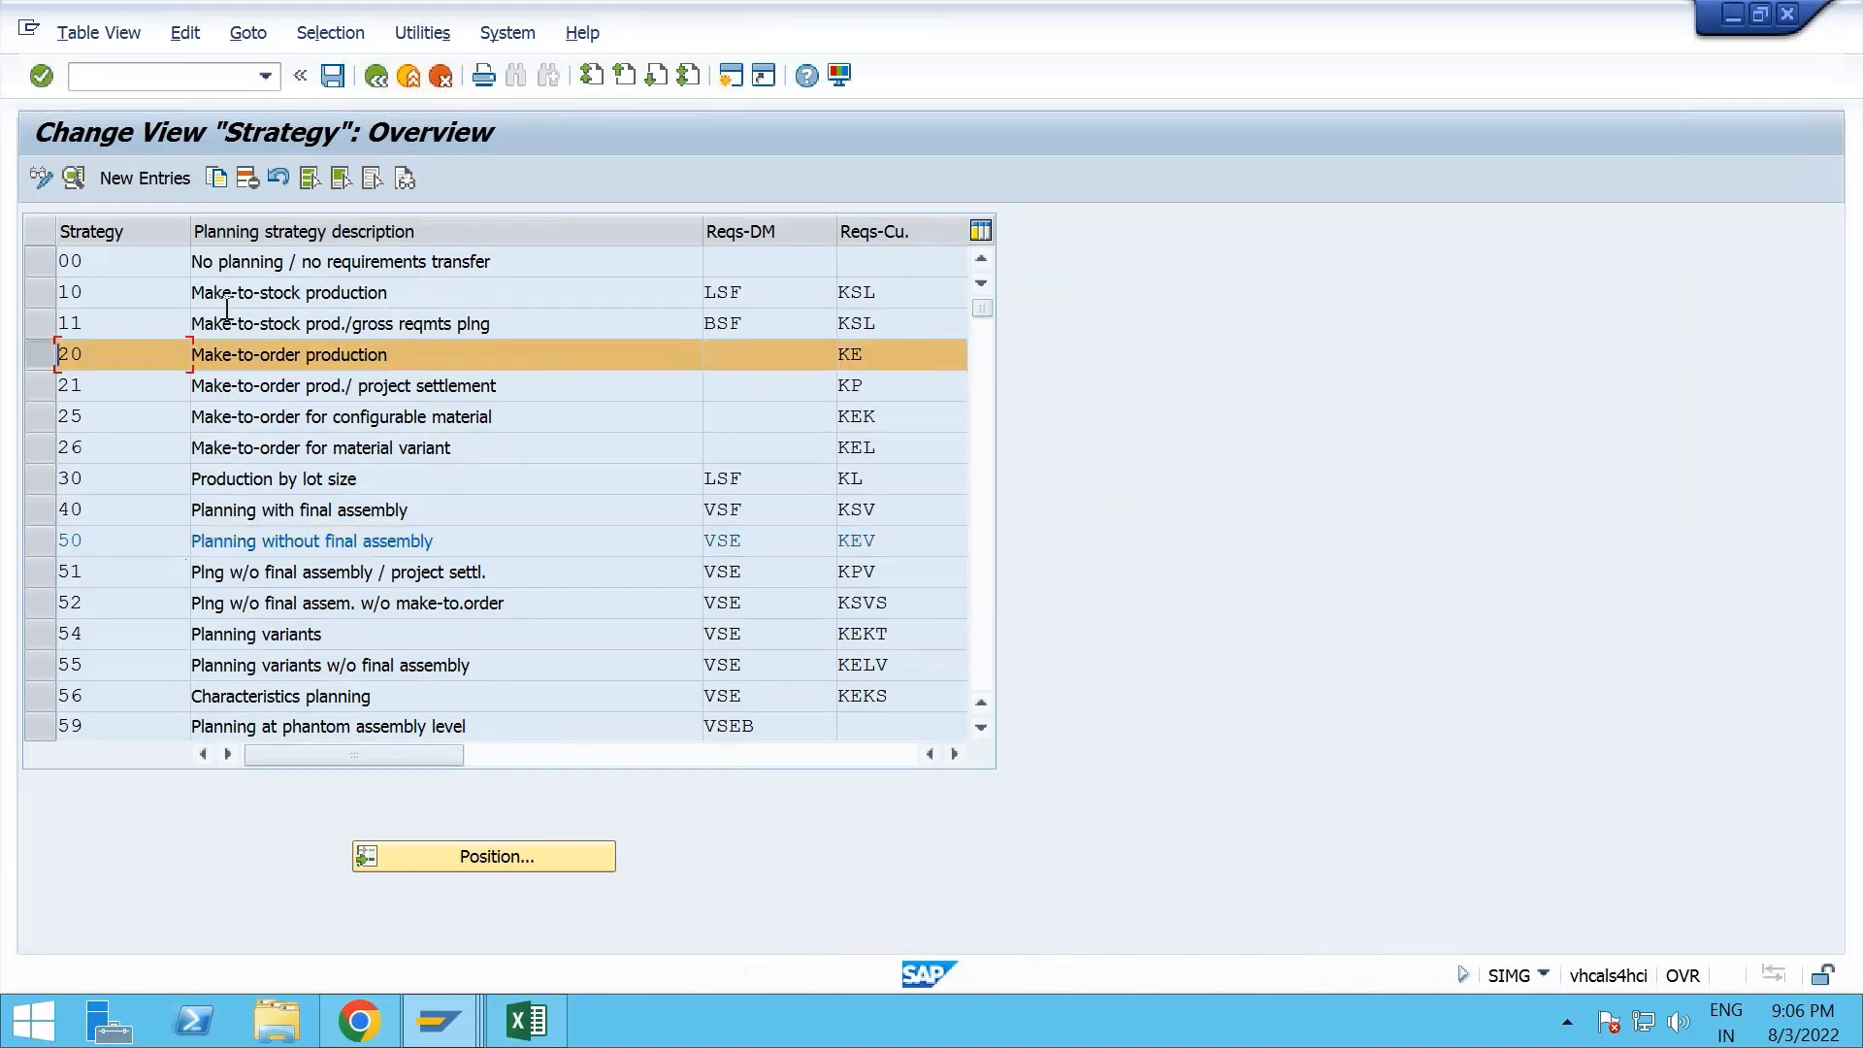
left_click(379, 78)
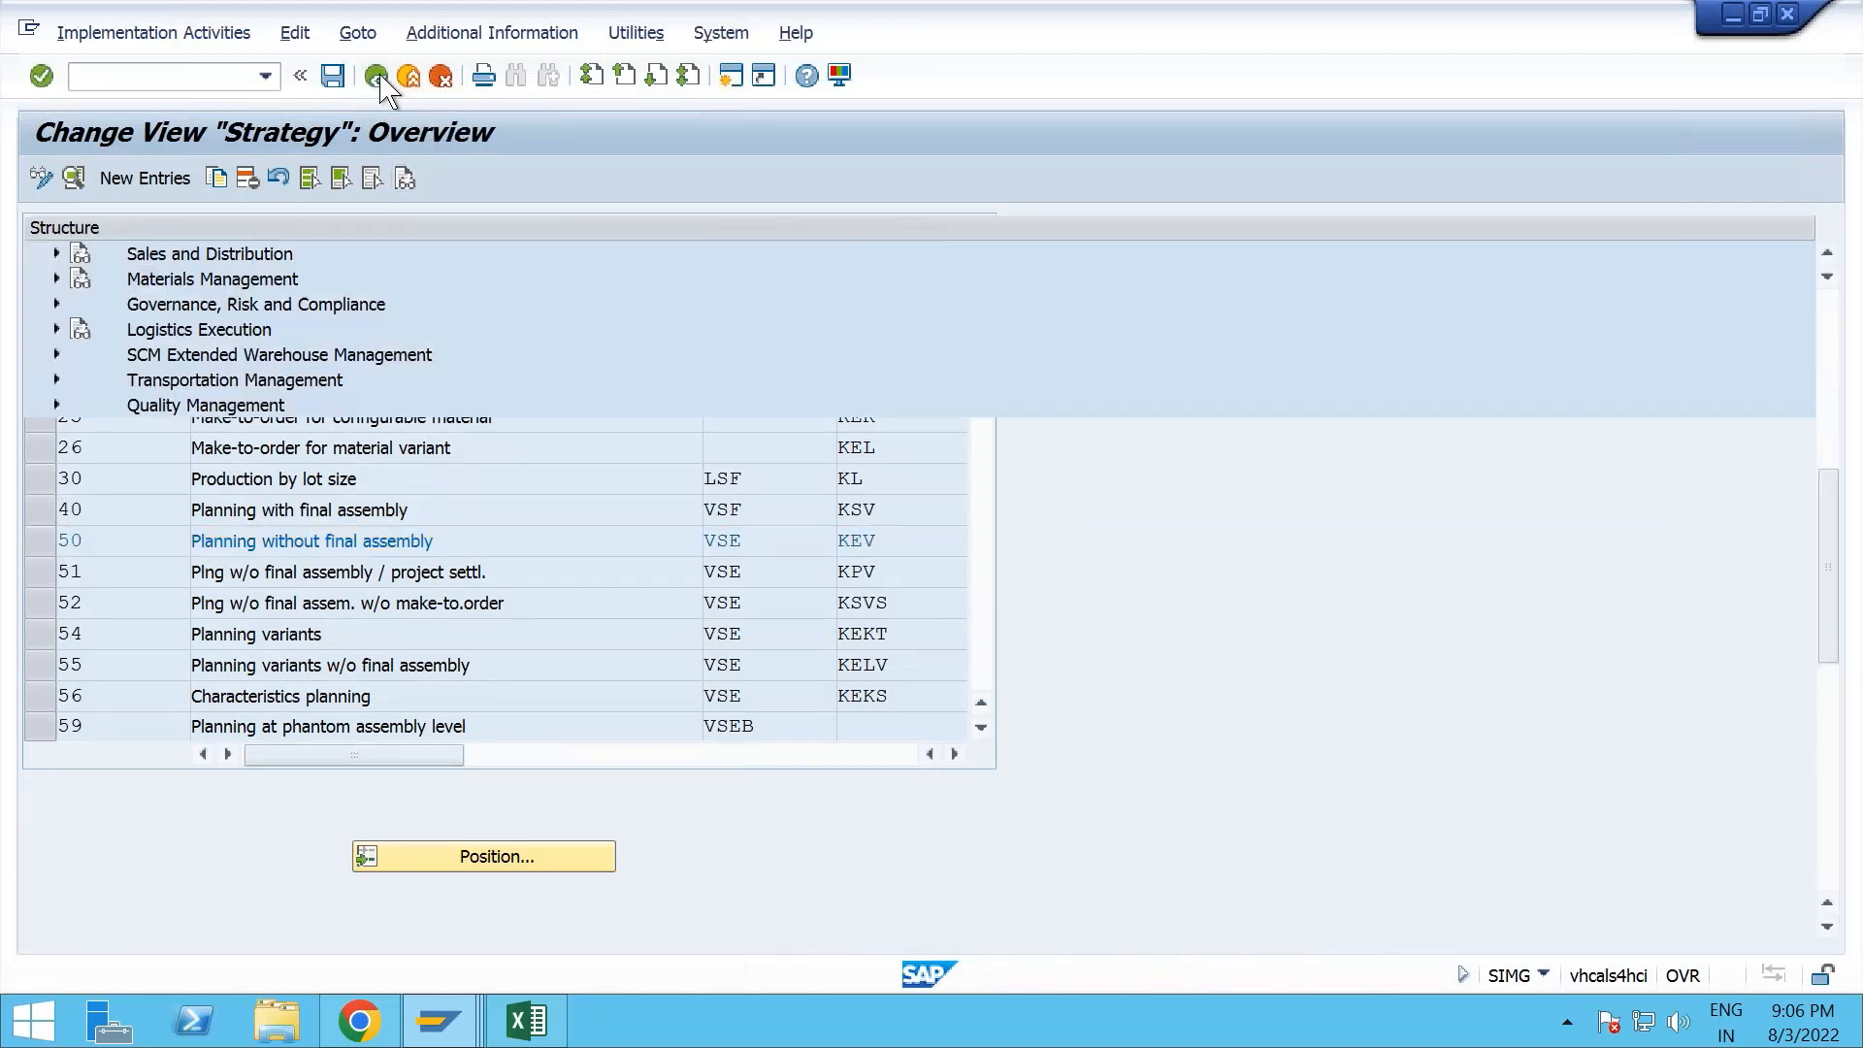
- Switch to the Fiori launchpad in Chrome, search the apps for "change material" and open the Change Material app
left_click(389, 1021)
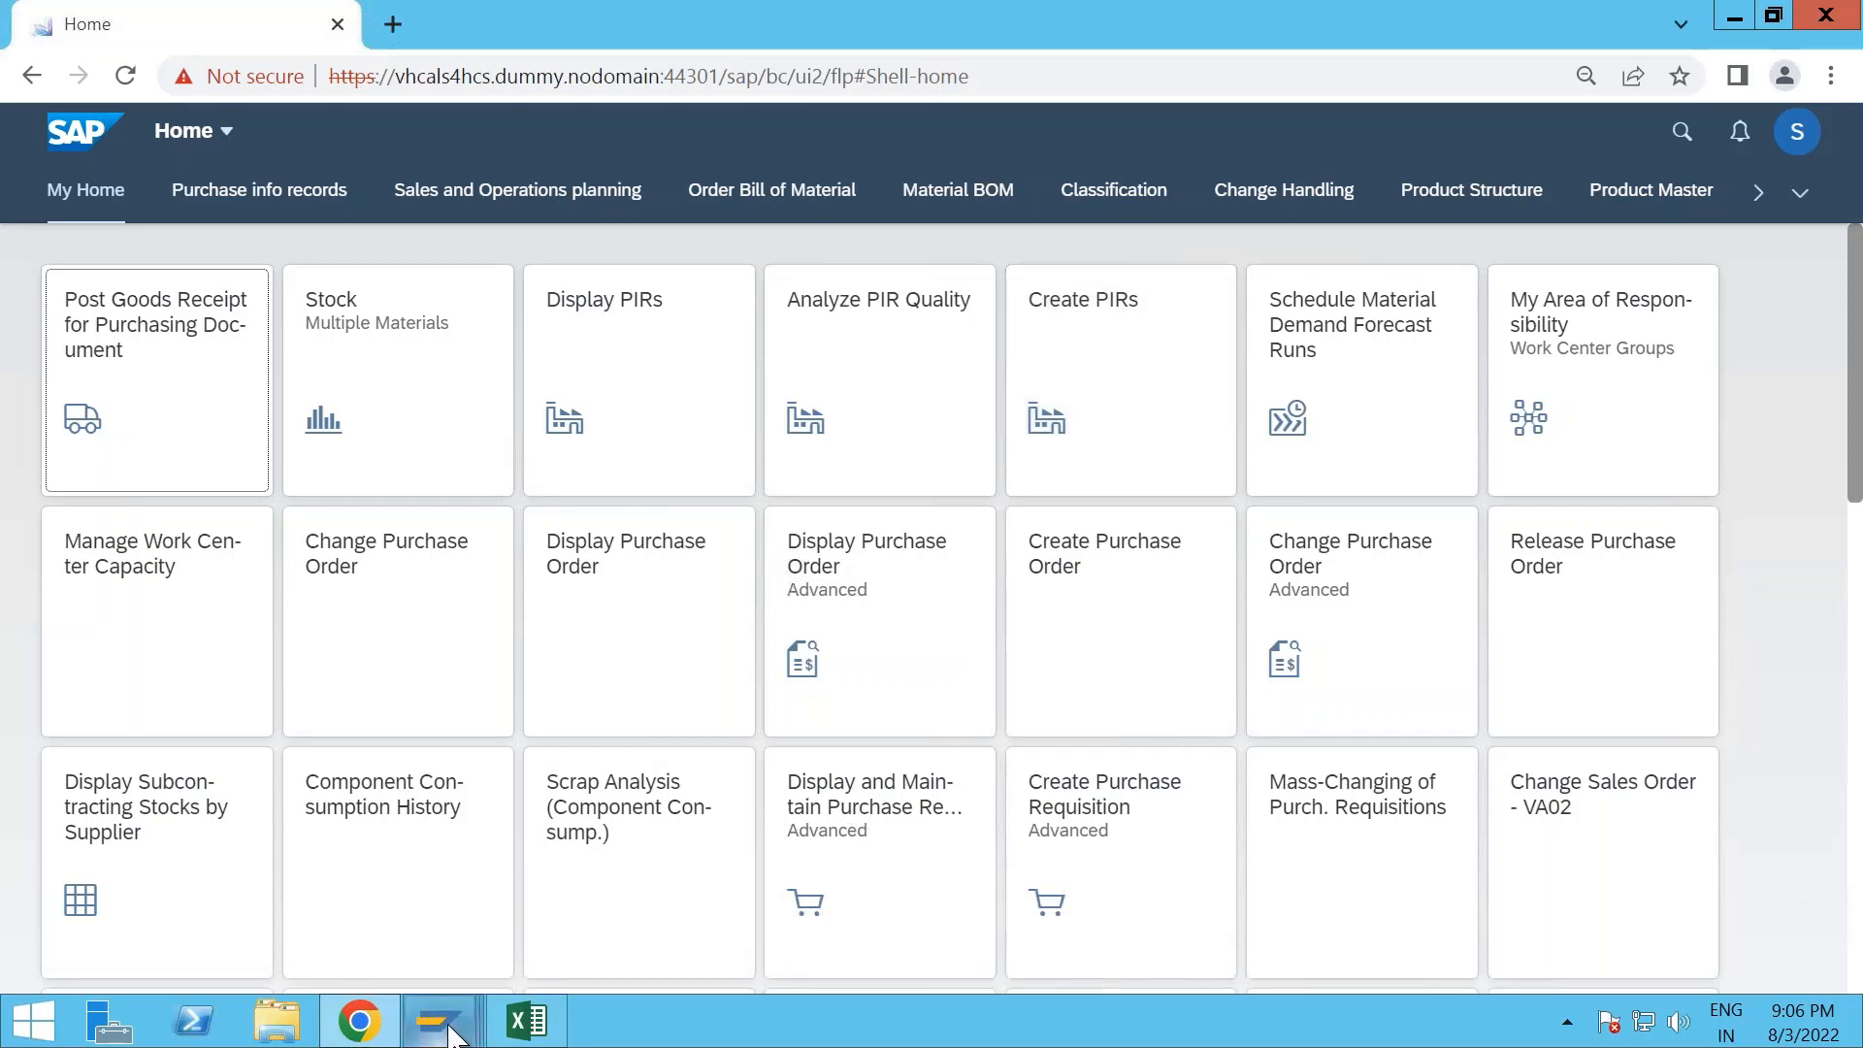
mouse_move(451, 1036)
mouse_move(882, 873)
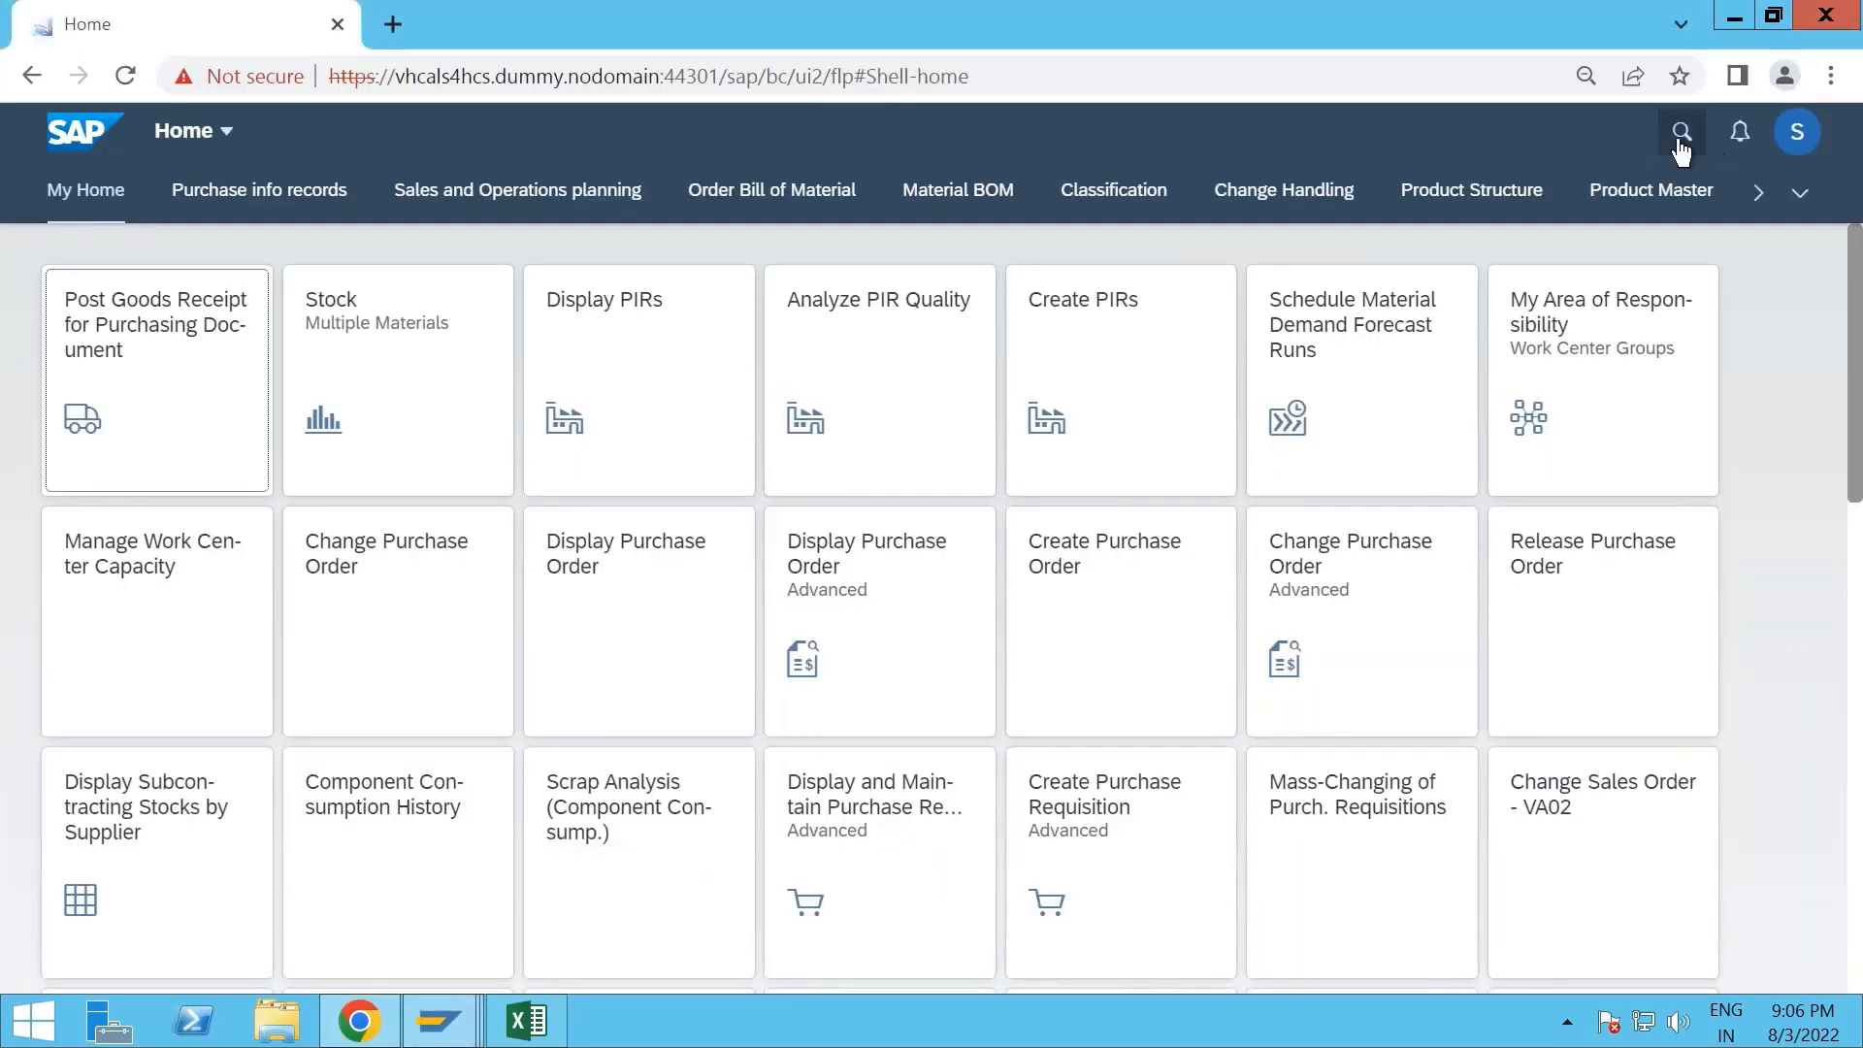
left_click(1681, 133)
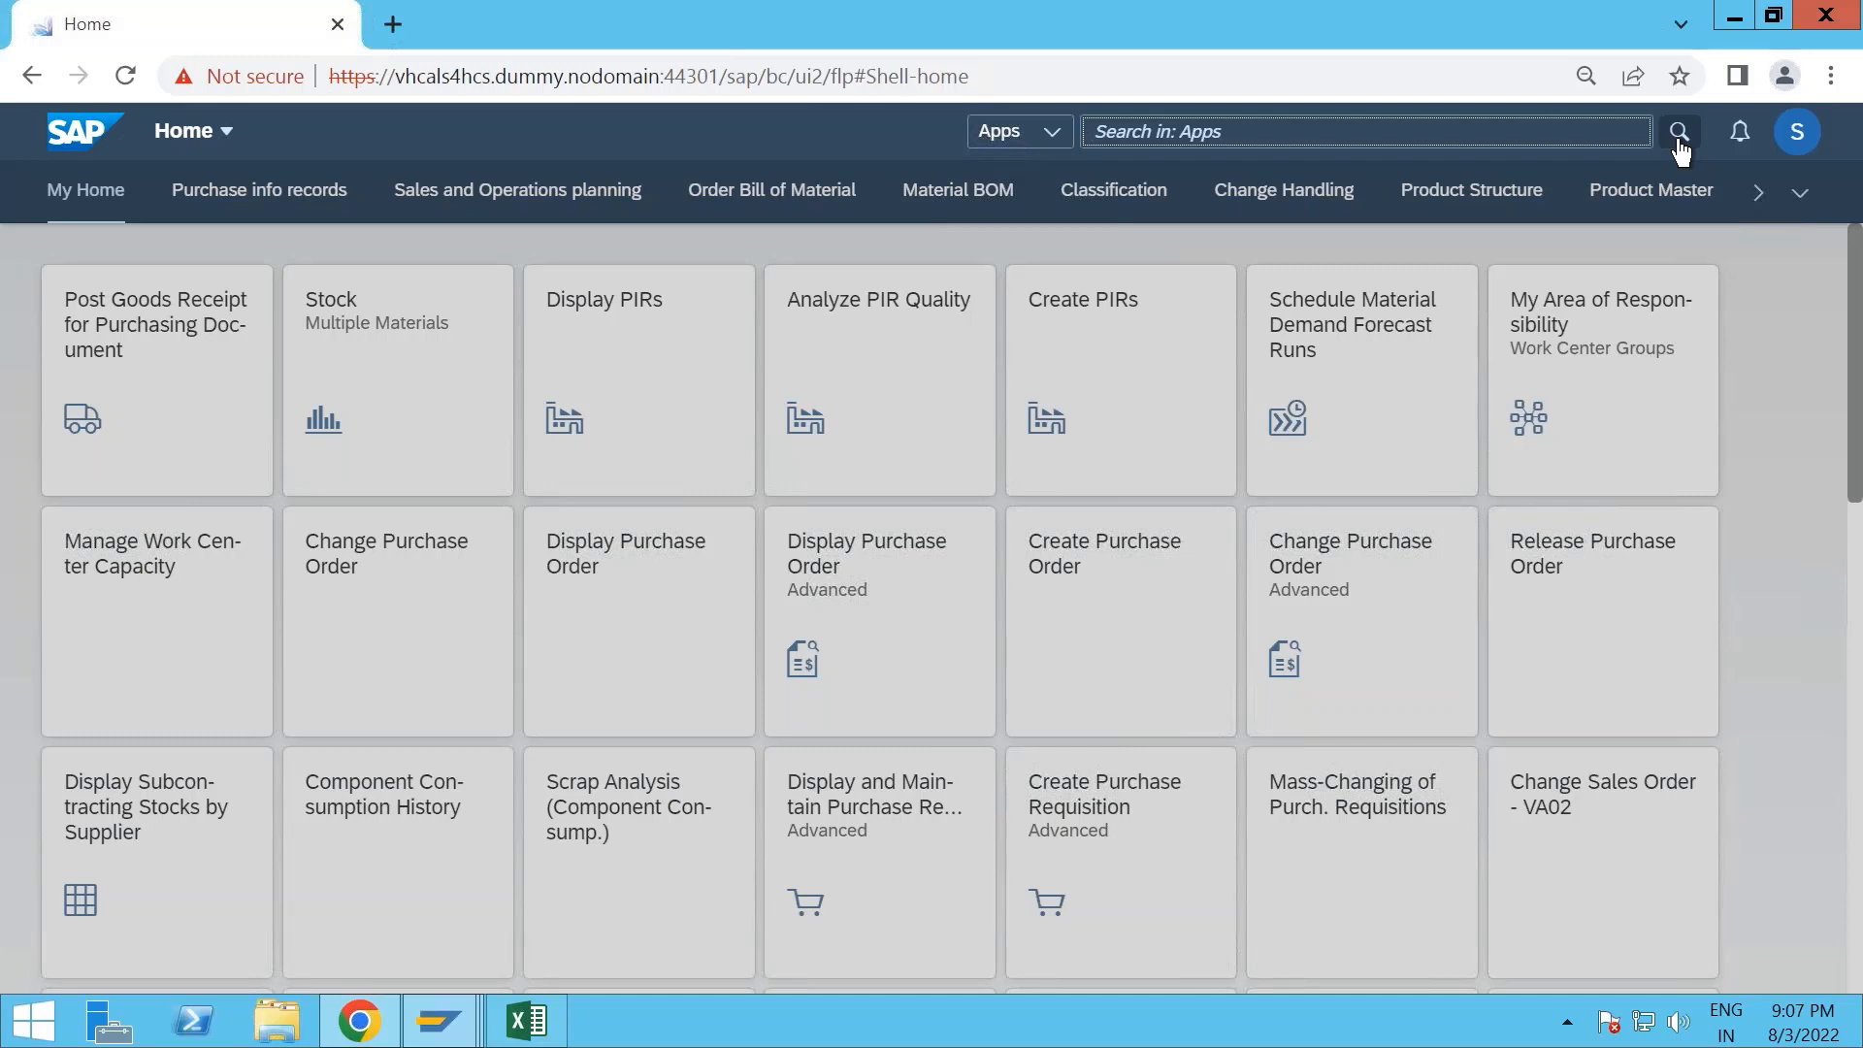
type("mm")
key("BackSpace")
key("BackSpace")
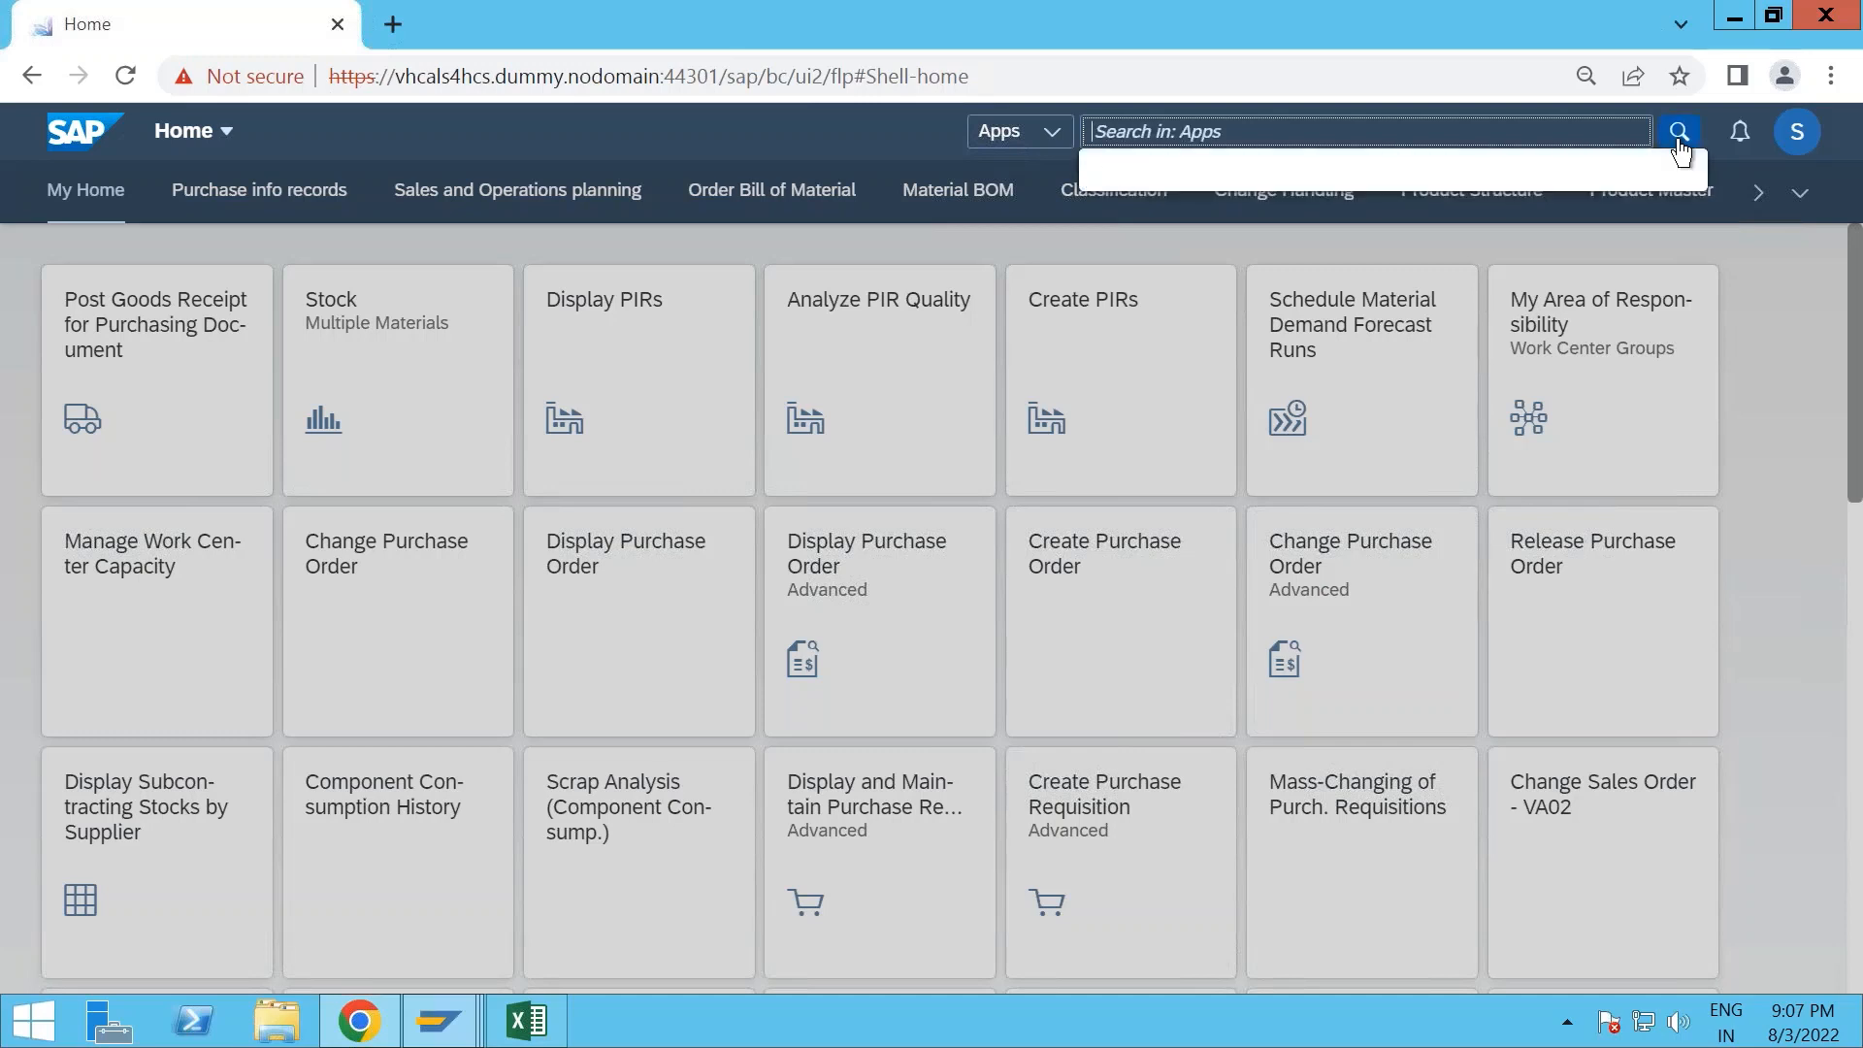
type("change ")
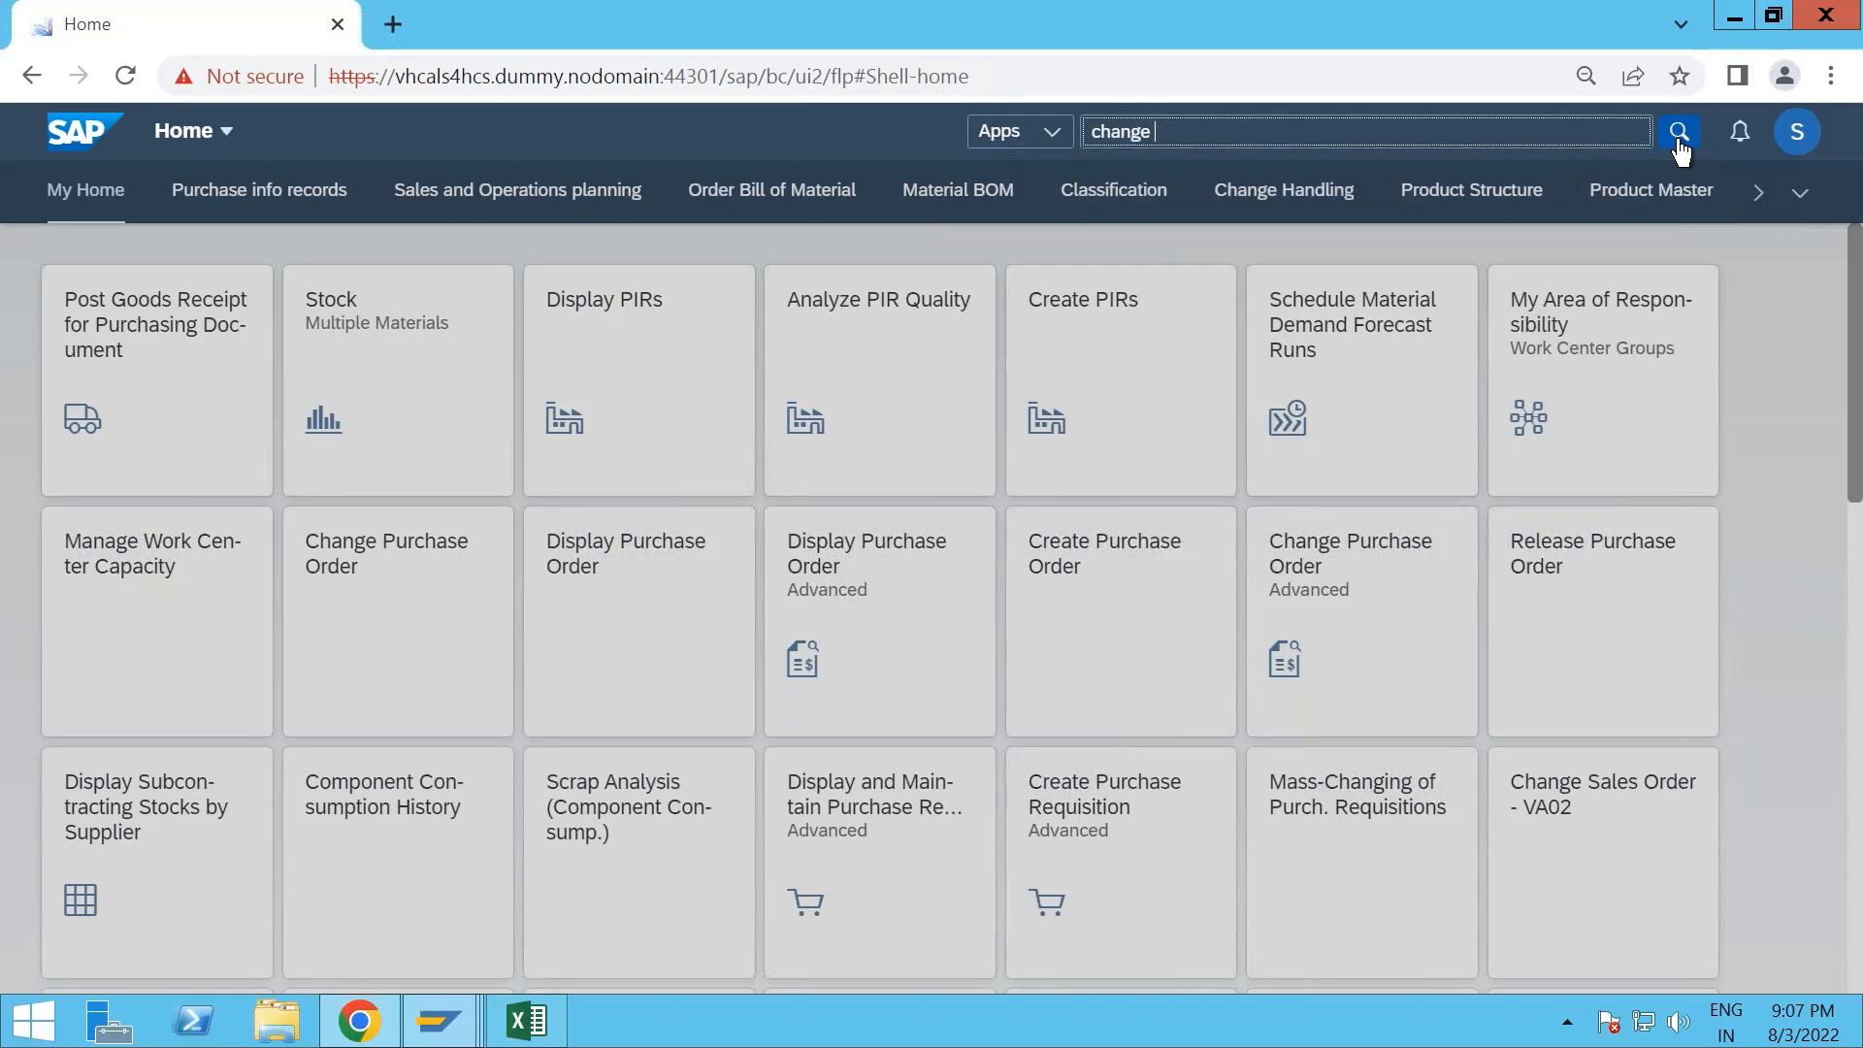
type("material")
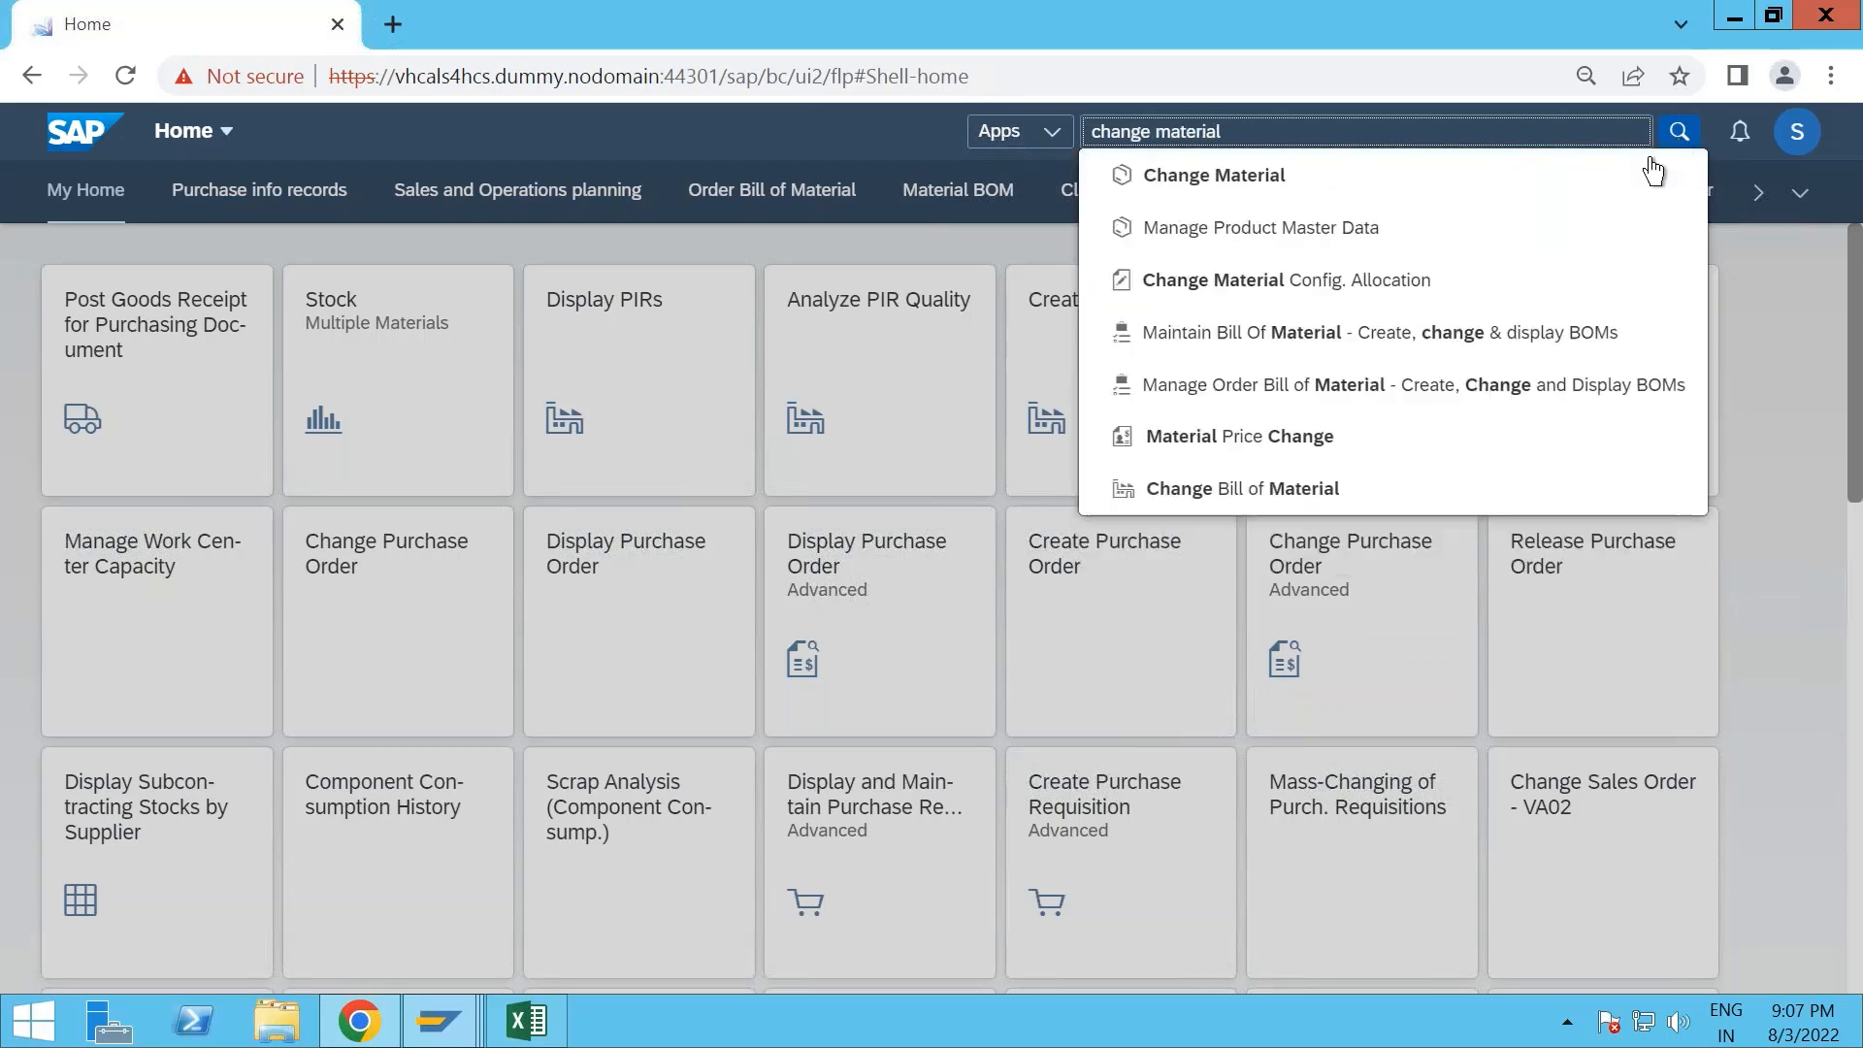
left_click(1319, 186)
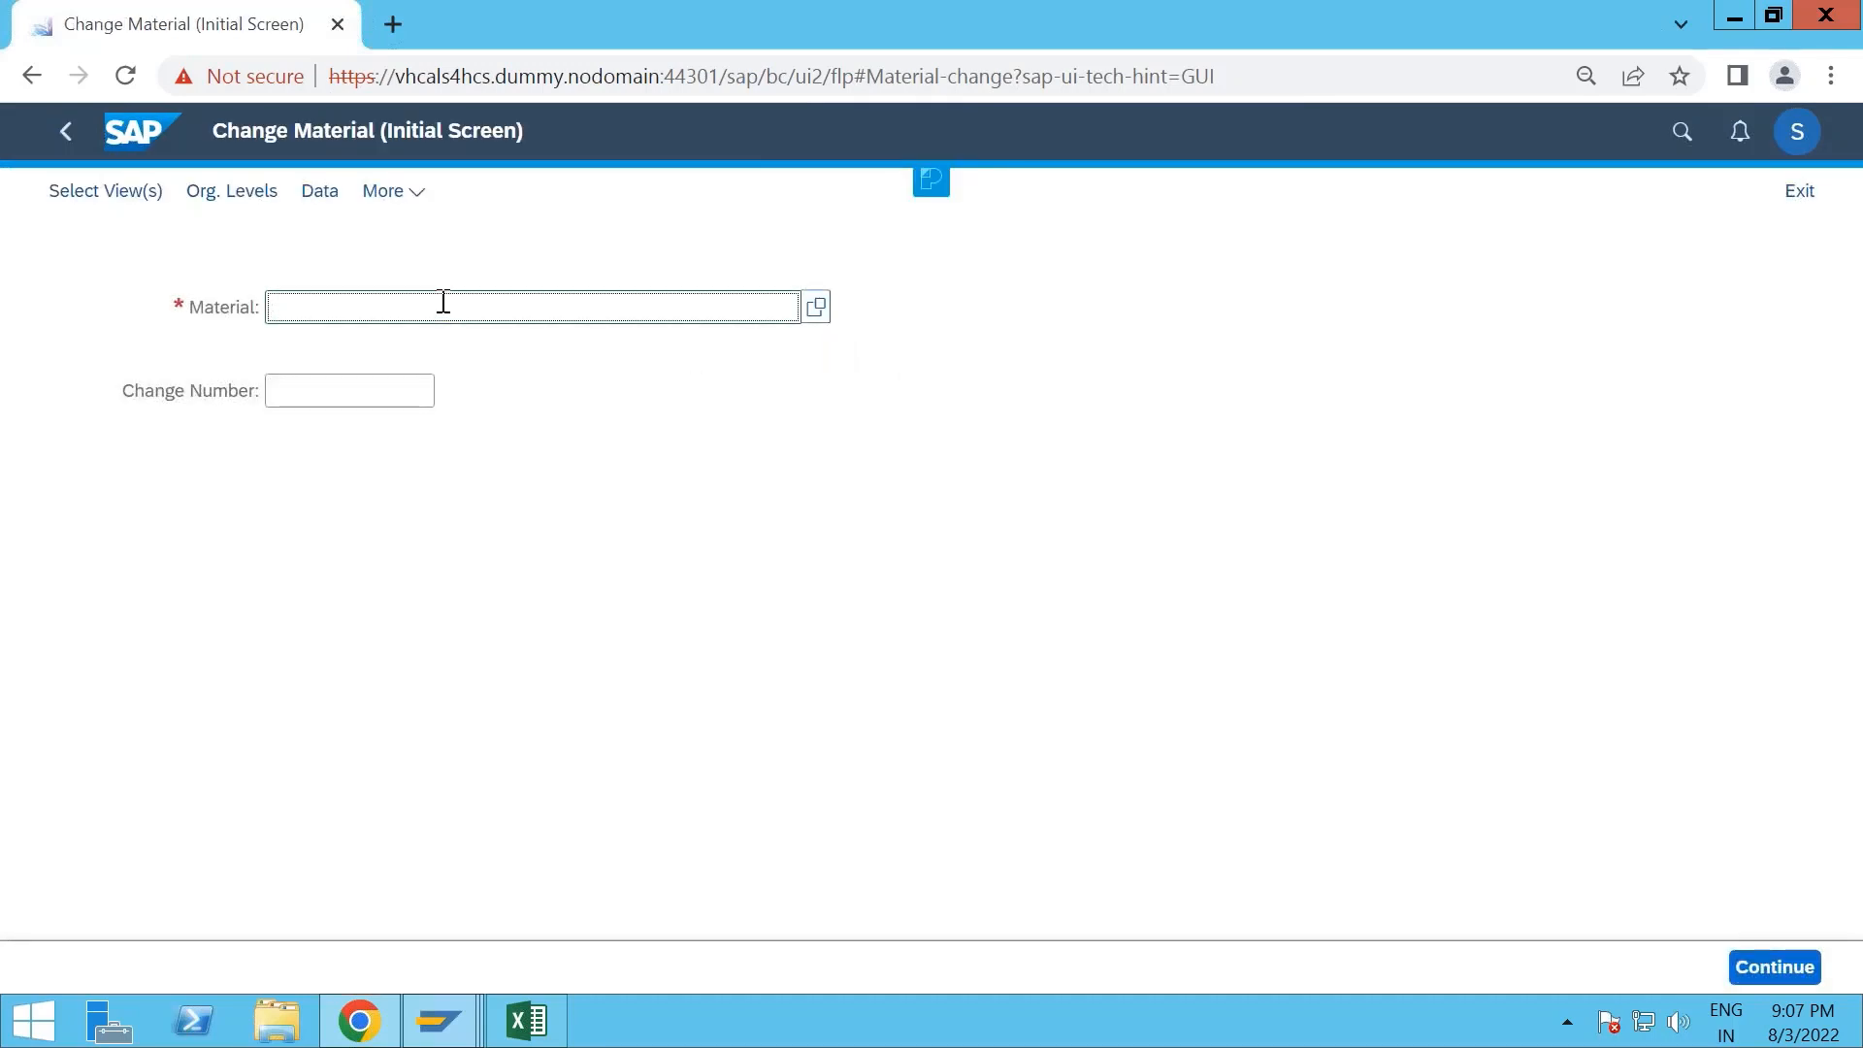
- Search for the material with "FERT_MTO", choose FERT-MTO-20 and continue to its view selection
type("ERT_M")
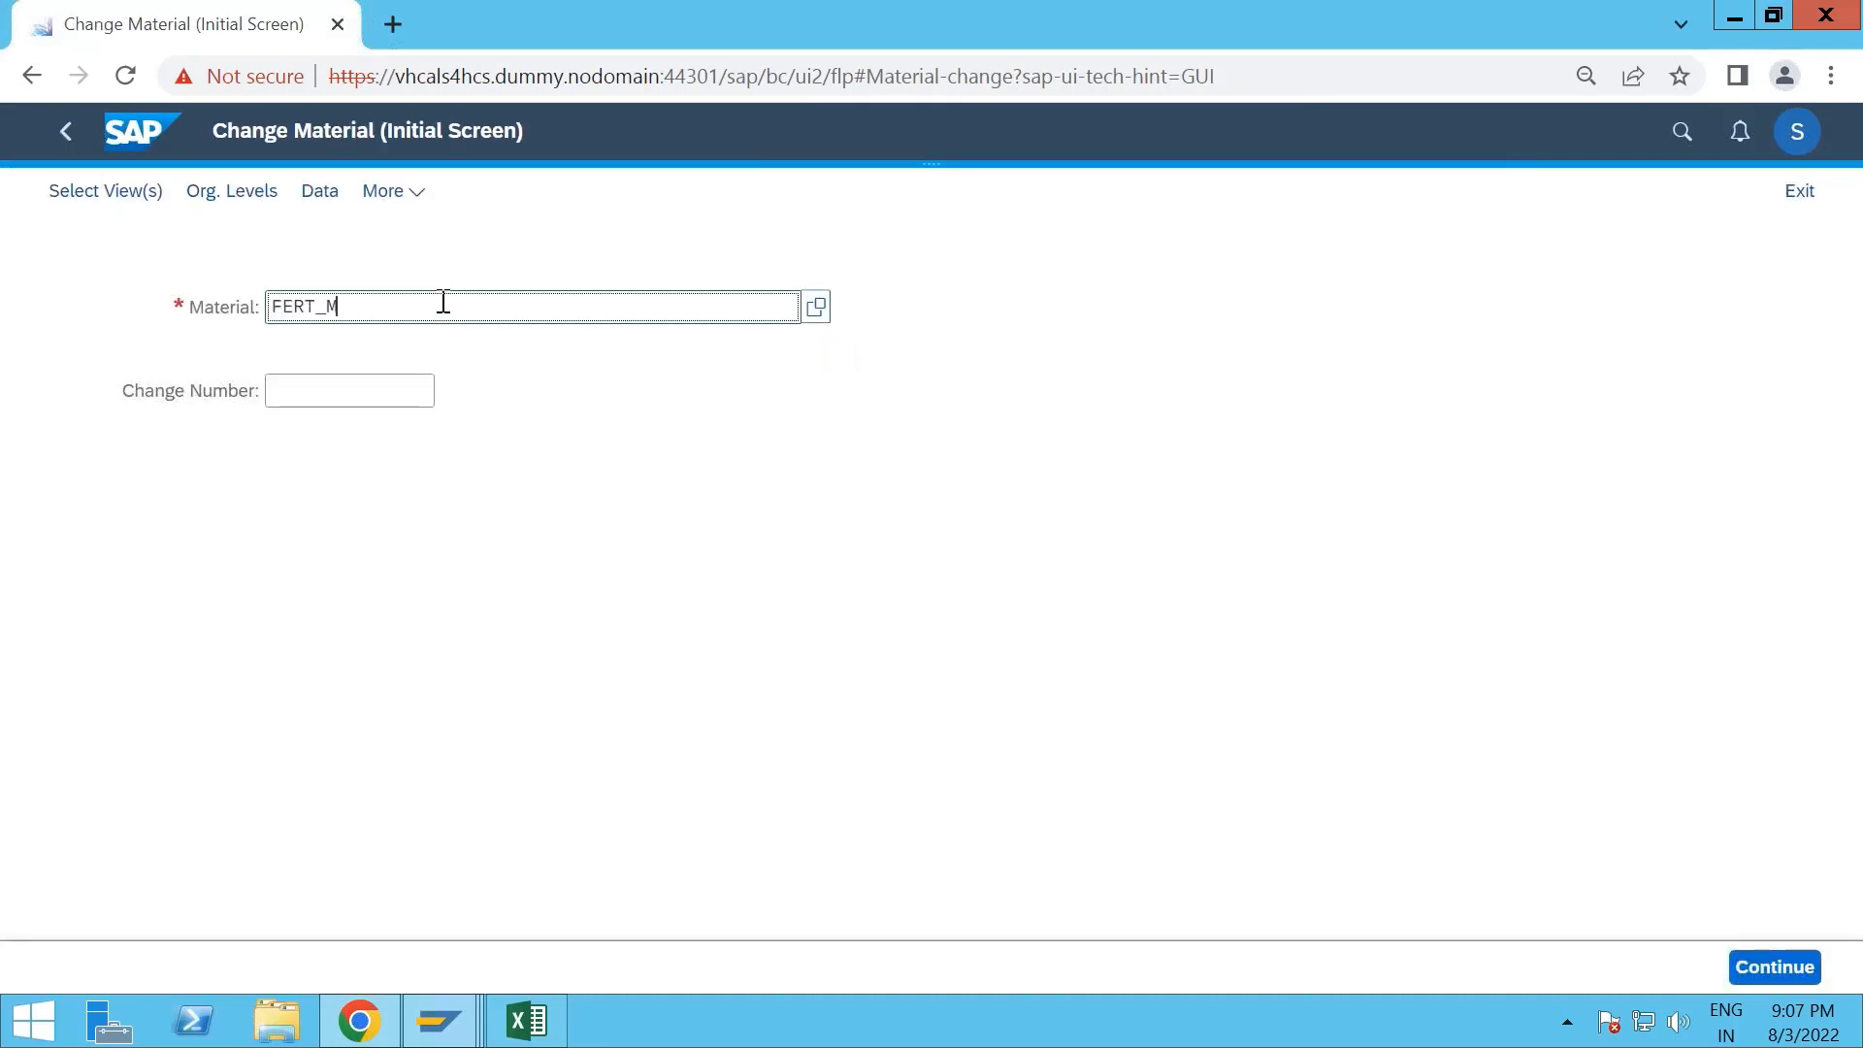
type("TO")
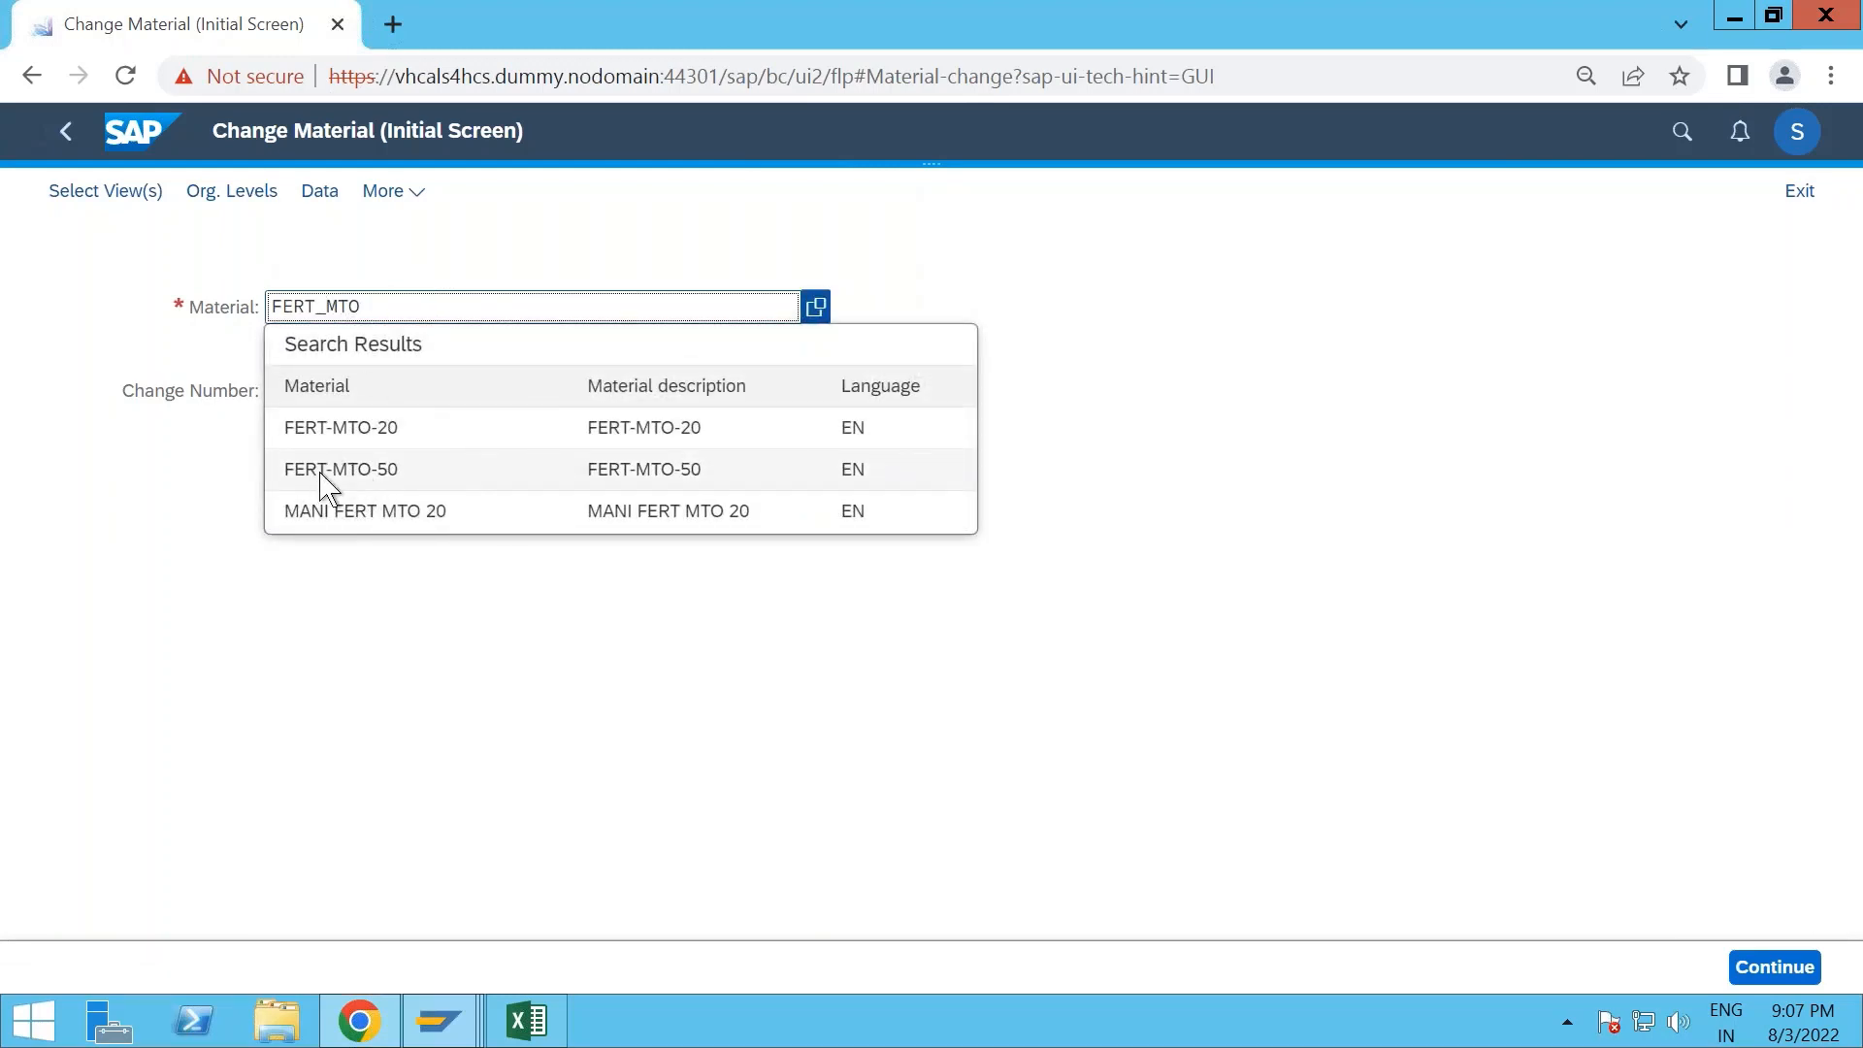
left_click(398, 433)
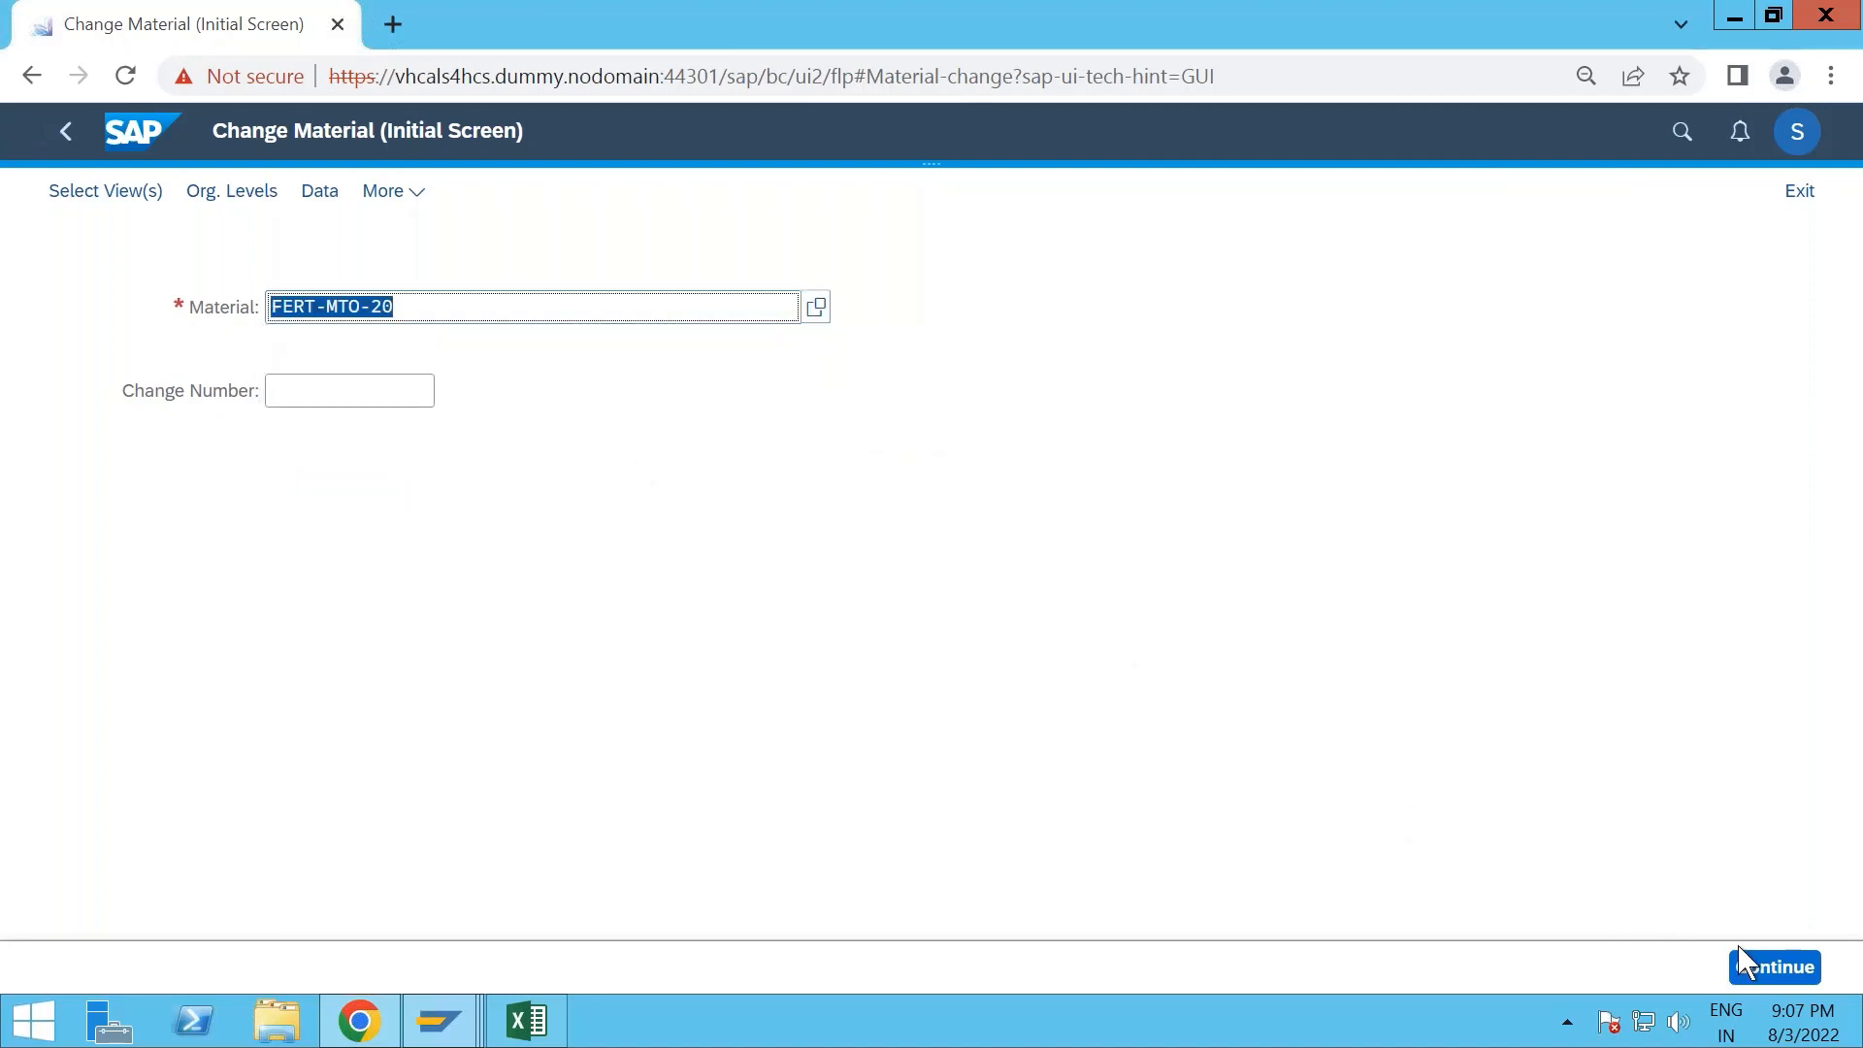
left_click(1756, 972)
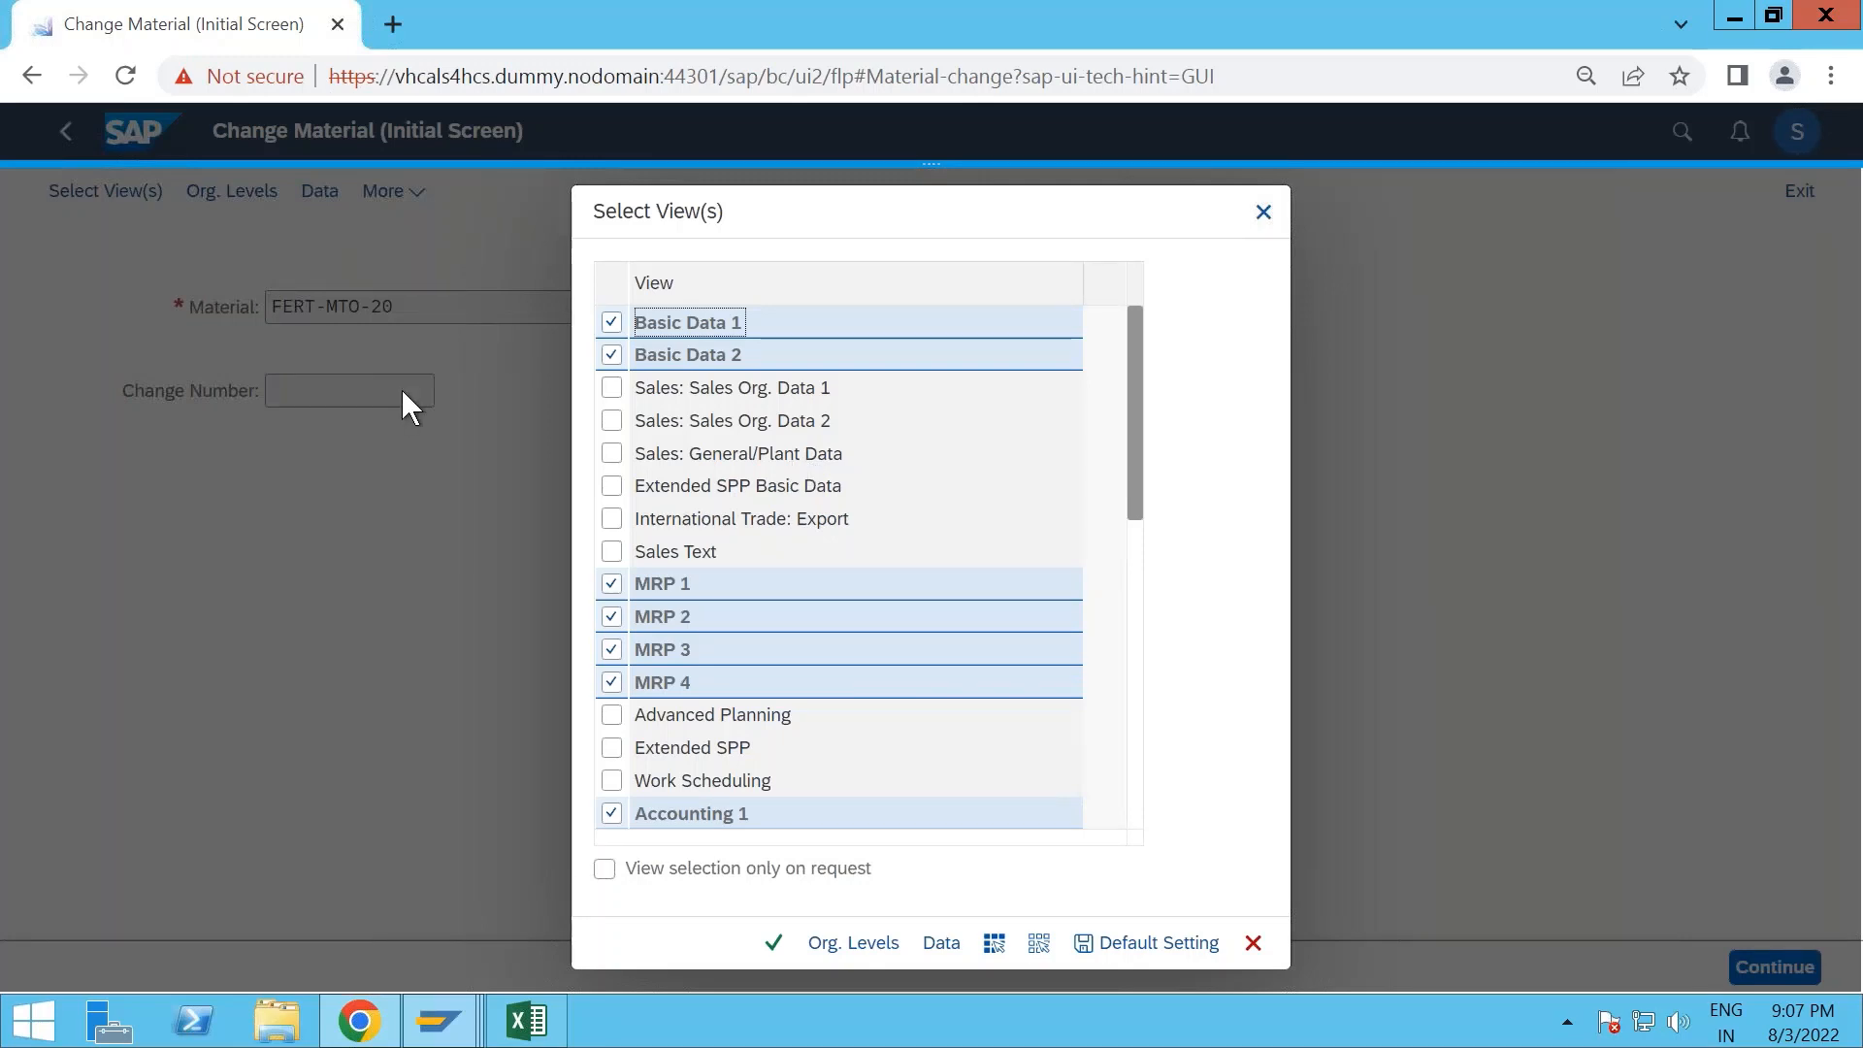
- Add the Sales Org. Data 1, Sales Org. Data 2, Sales: General/Plant Data and Work Scheduling views and confirm the selection
left_click(611, 420)
left_click(612, 387)
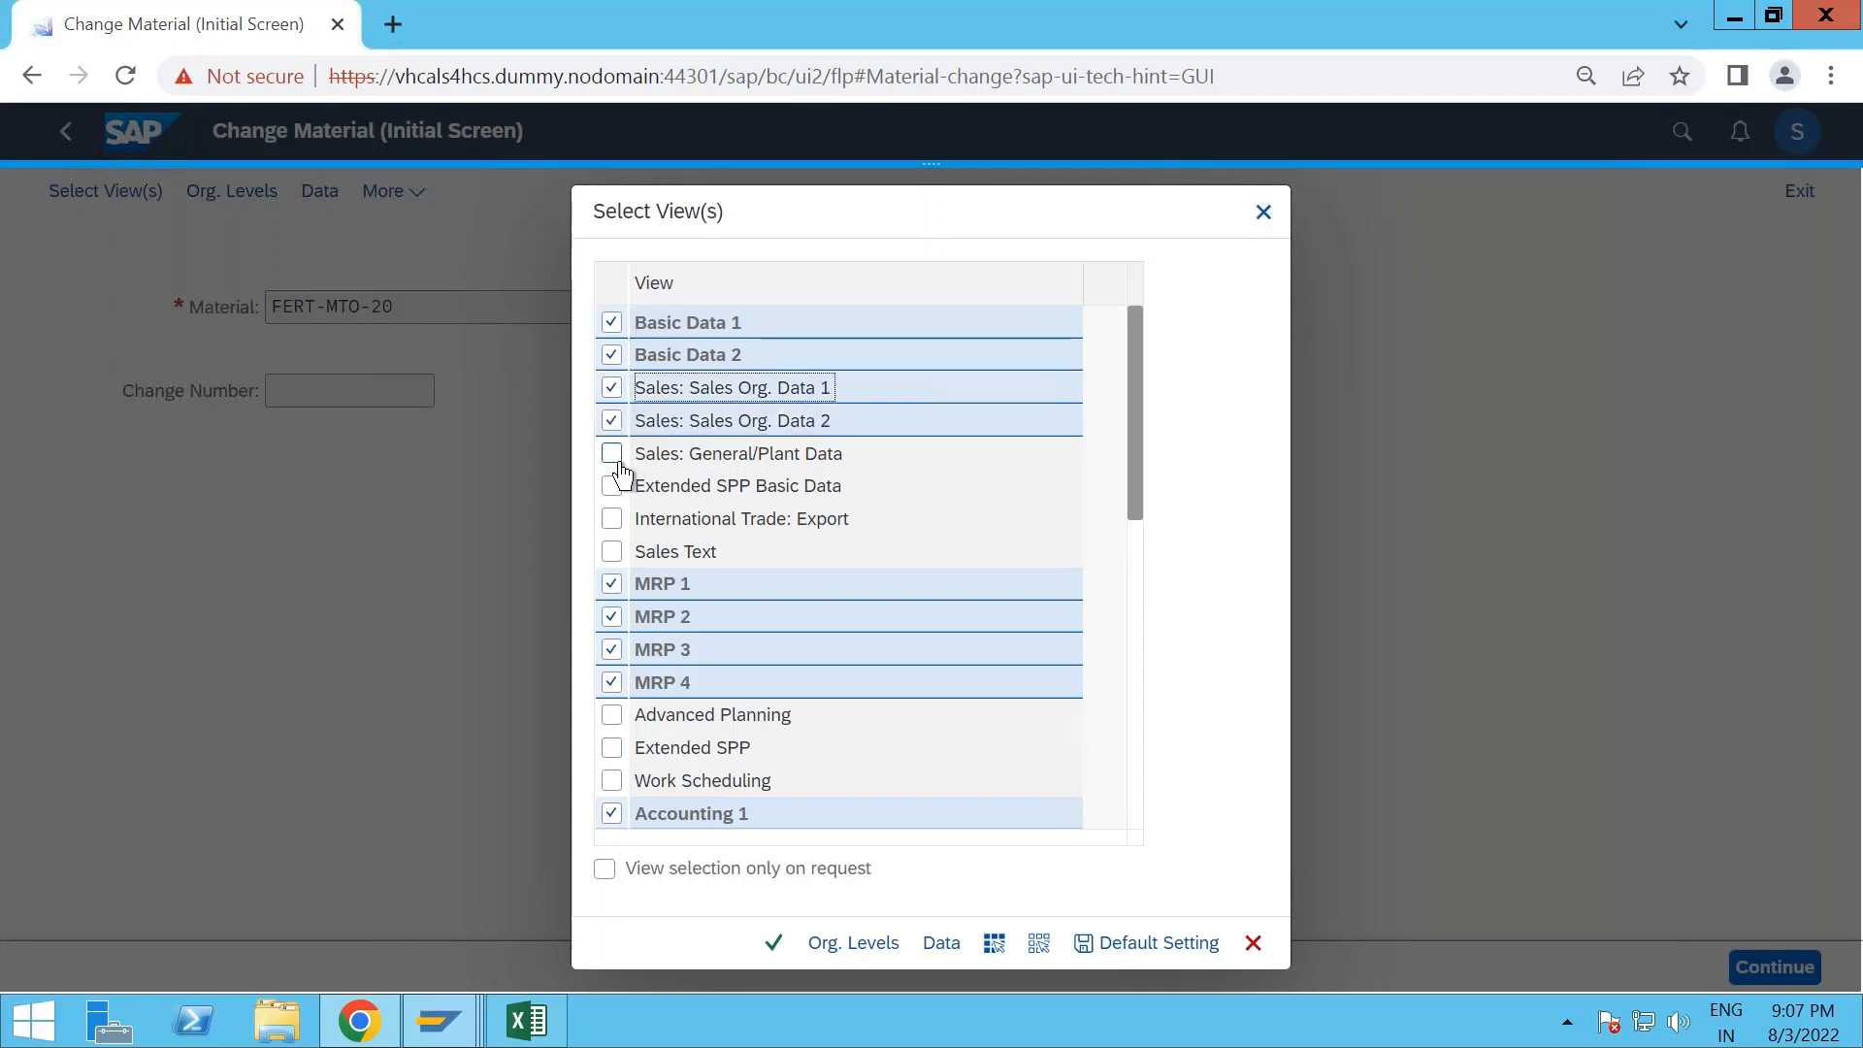
left_click(611, 454)
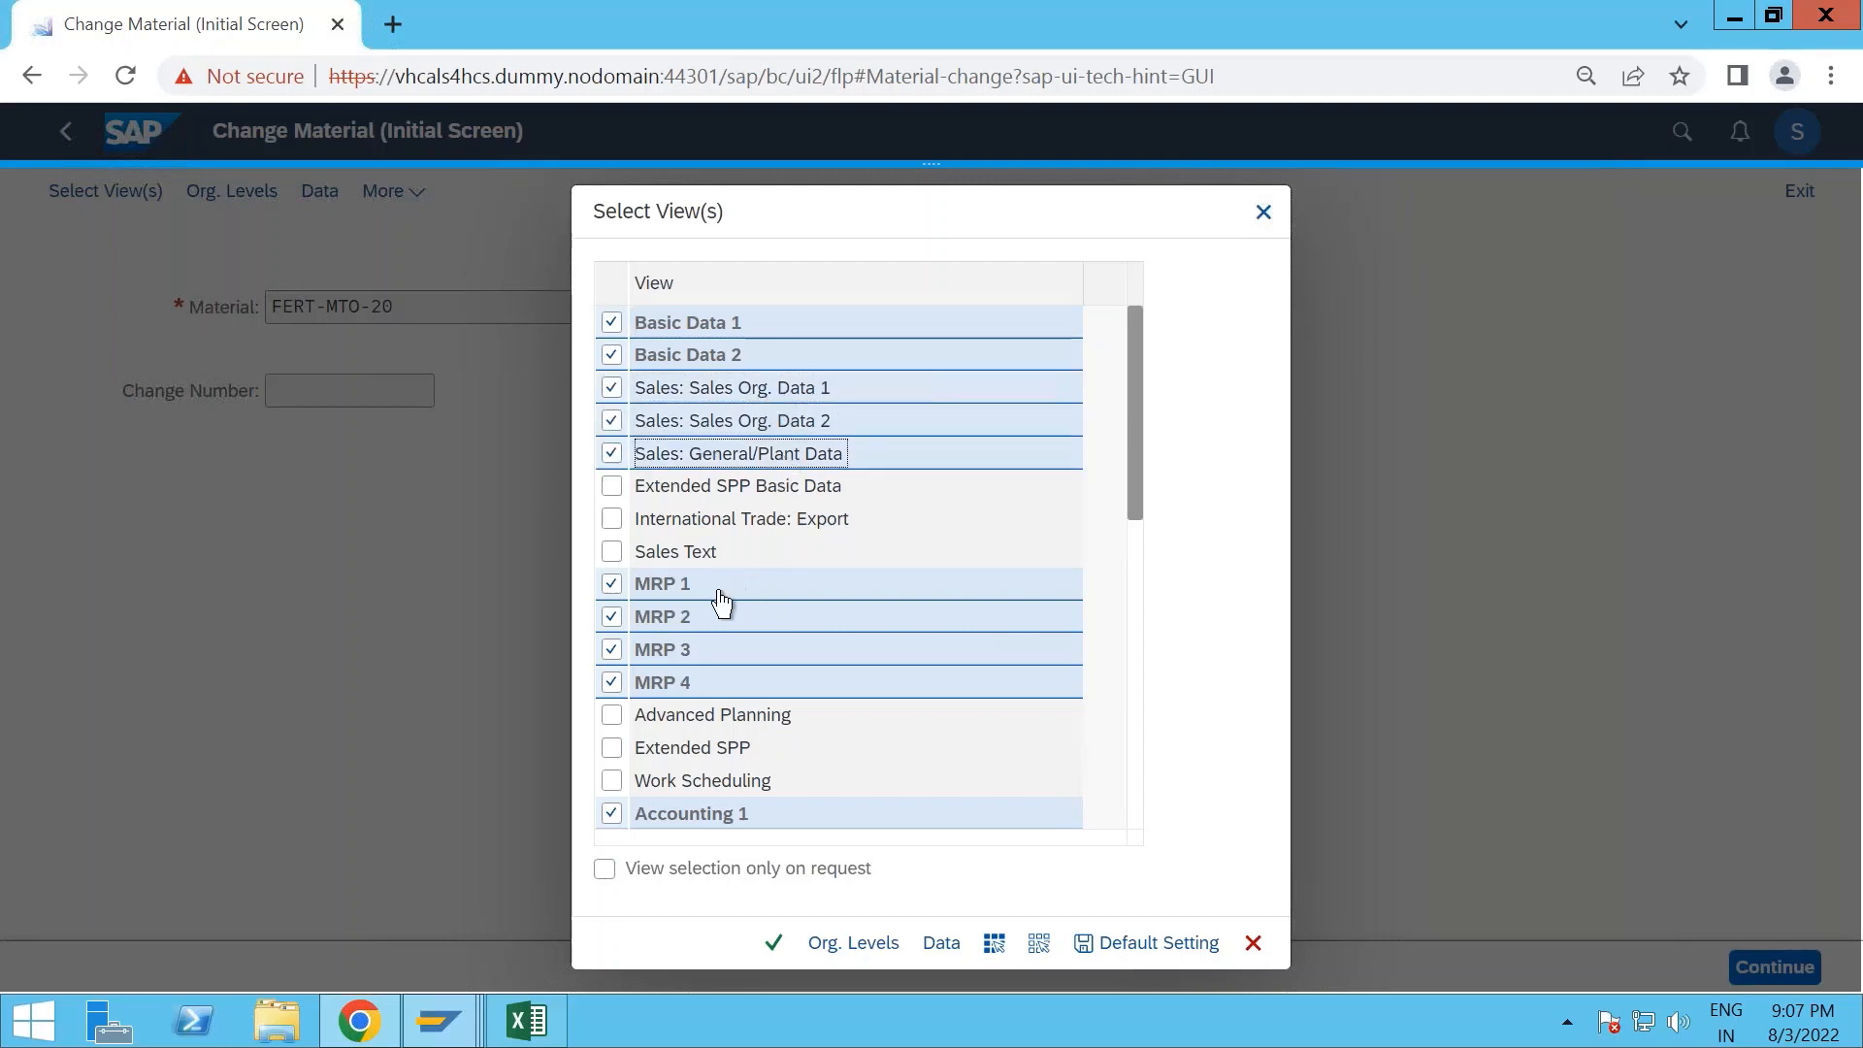
scroll(740, 680, "down", 1)
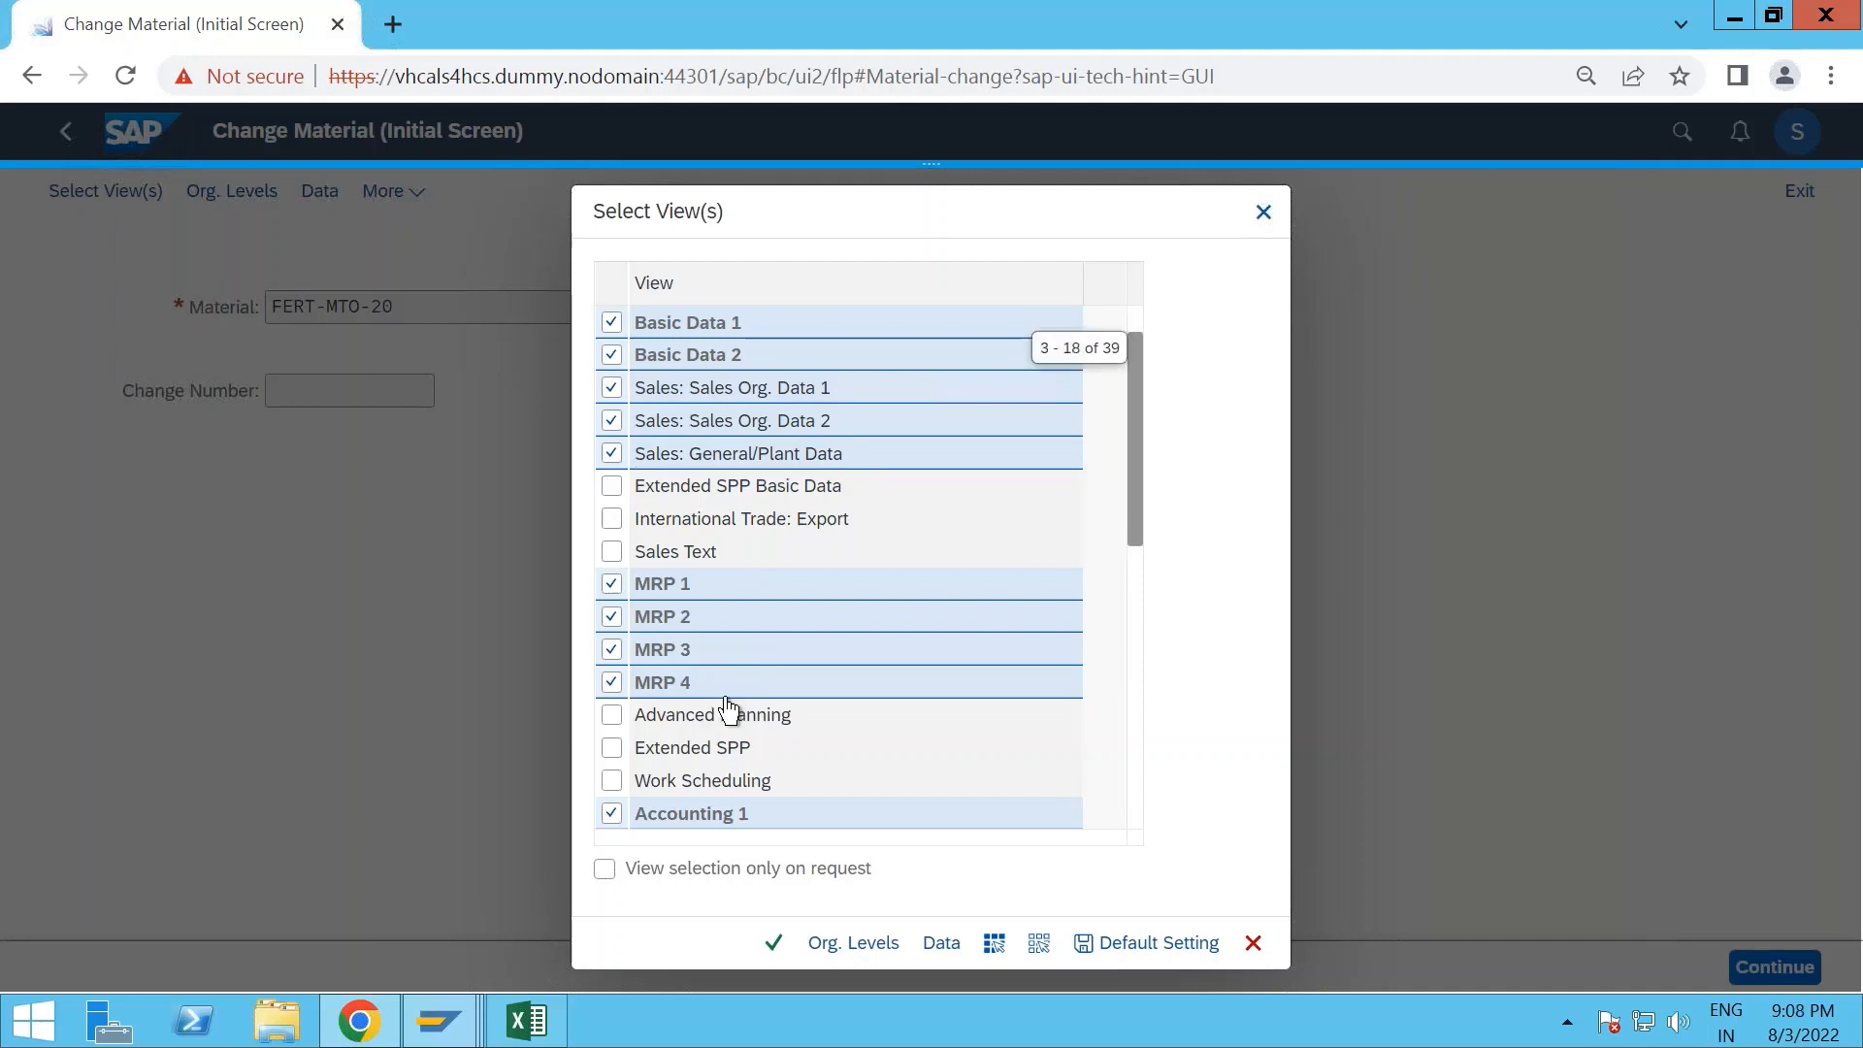
left_click(612, 750)
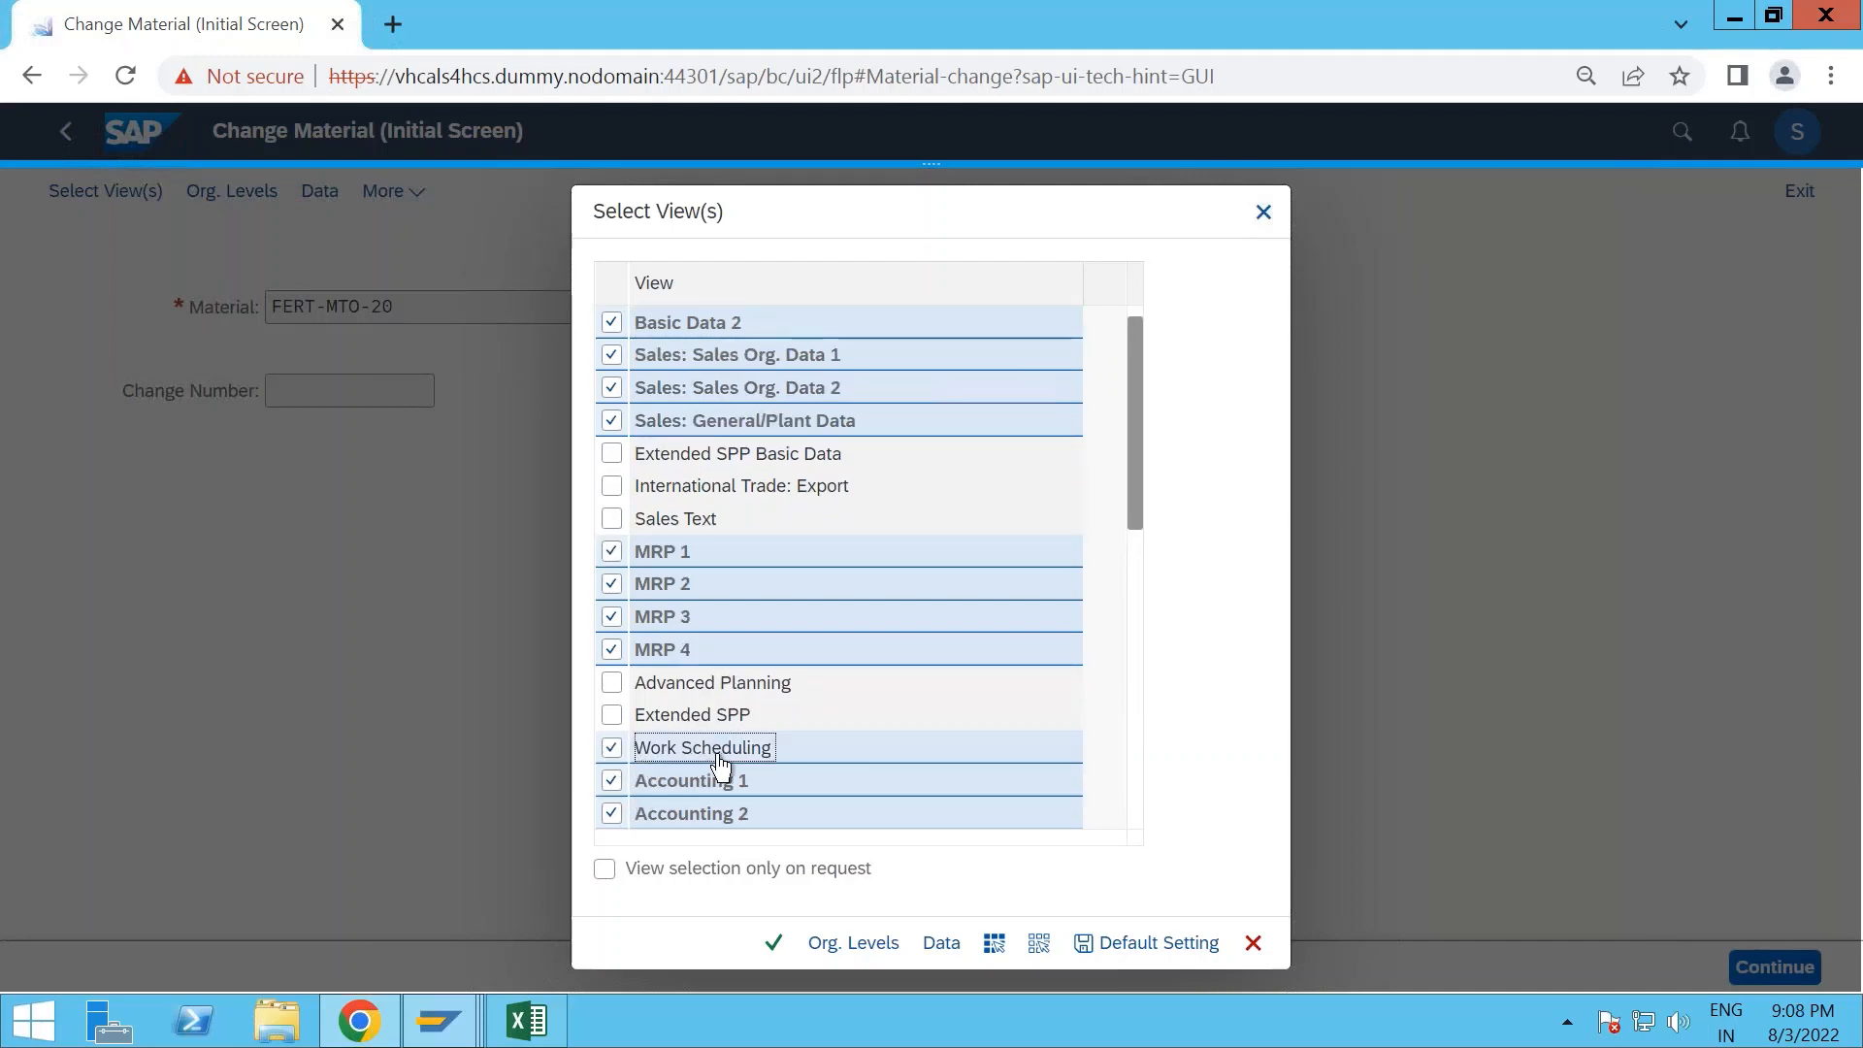
left_click_drag(1133, 487, 1131, 530)
scroll(818, 698, "down", 3)
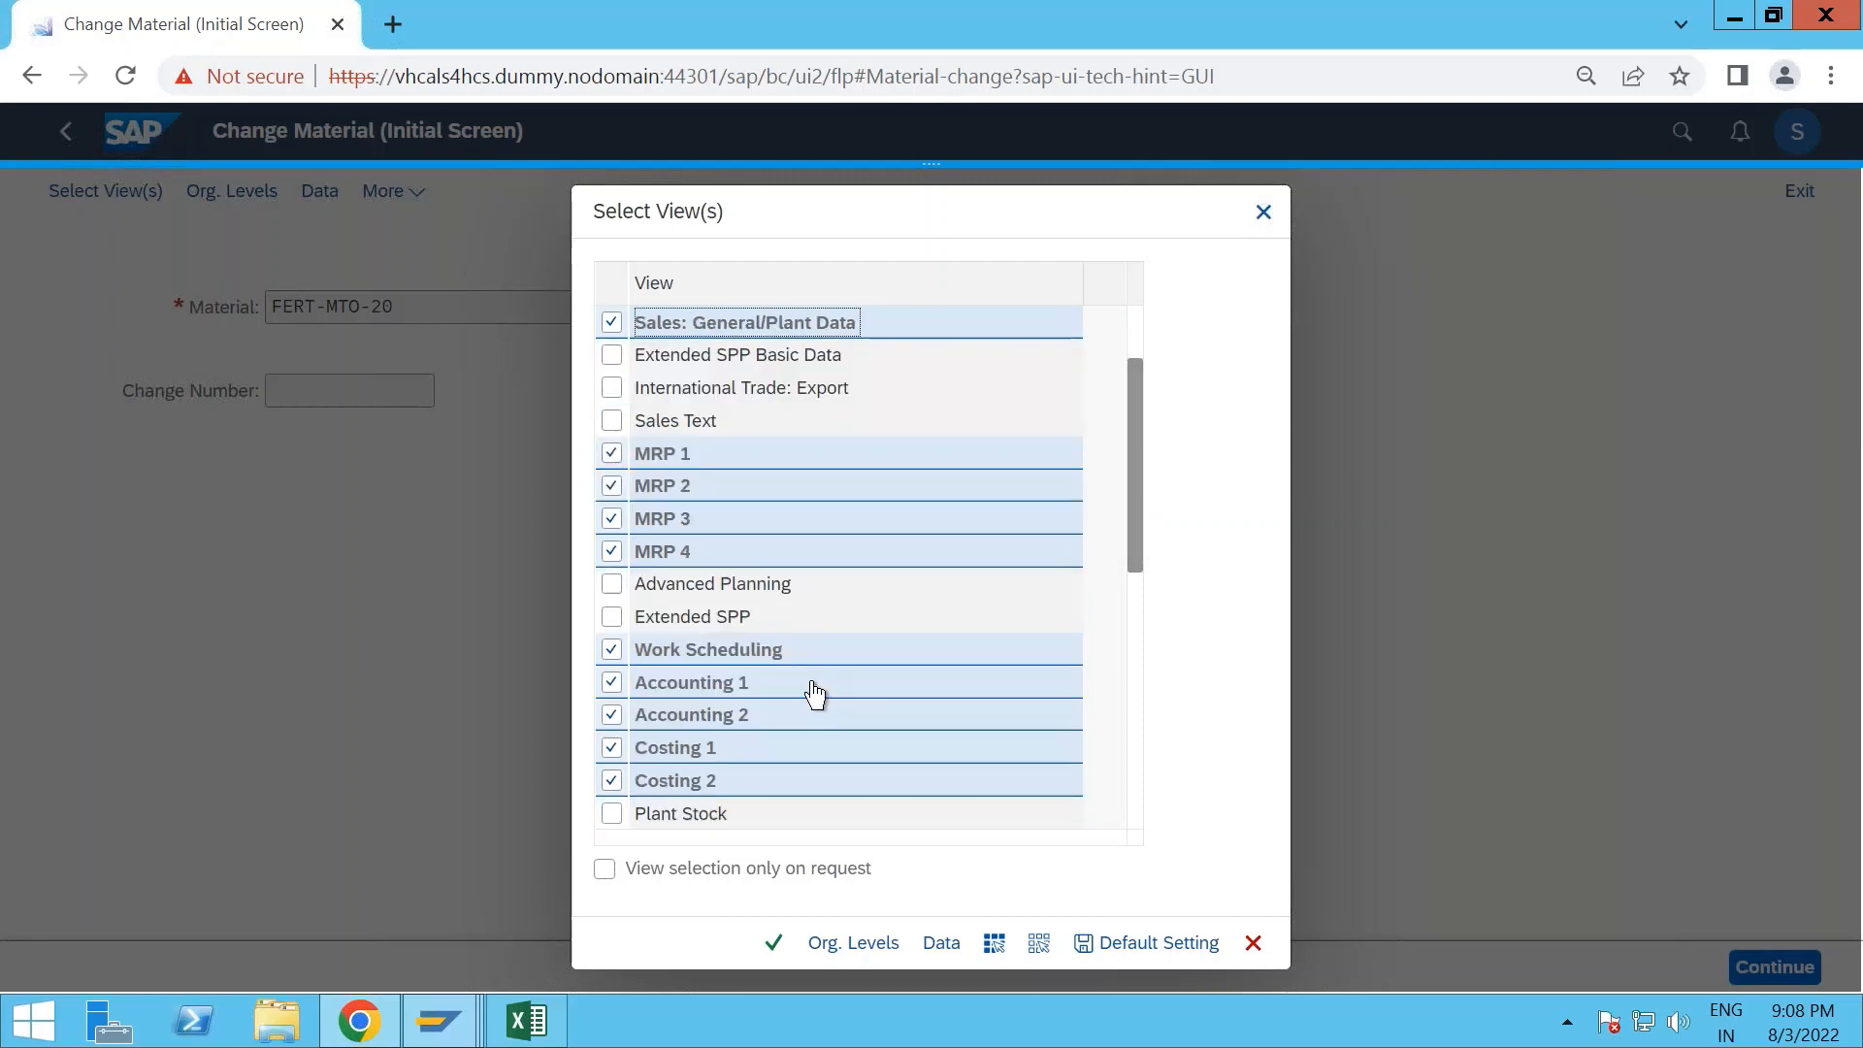
scroll(813, 691, "down", 3)
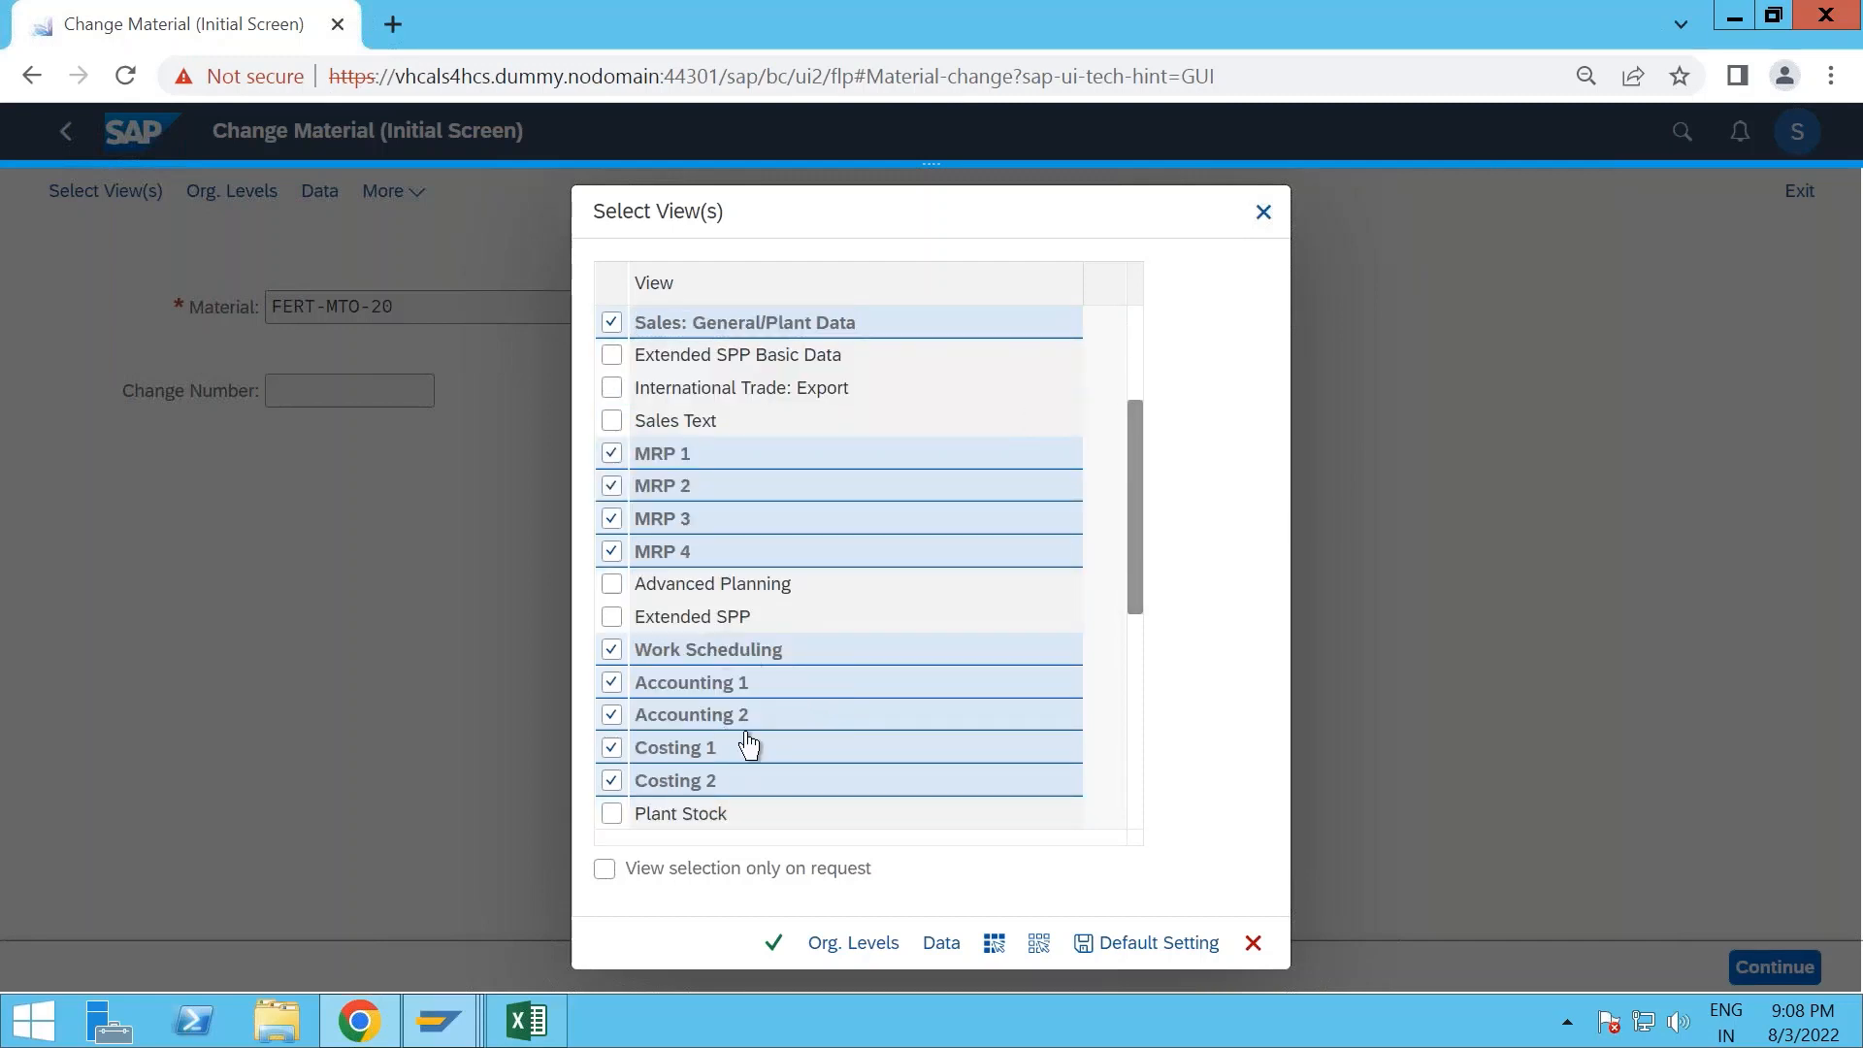
left_click(774, 956)
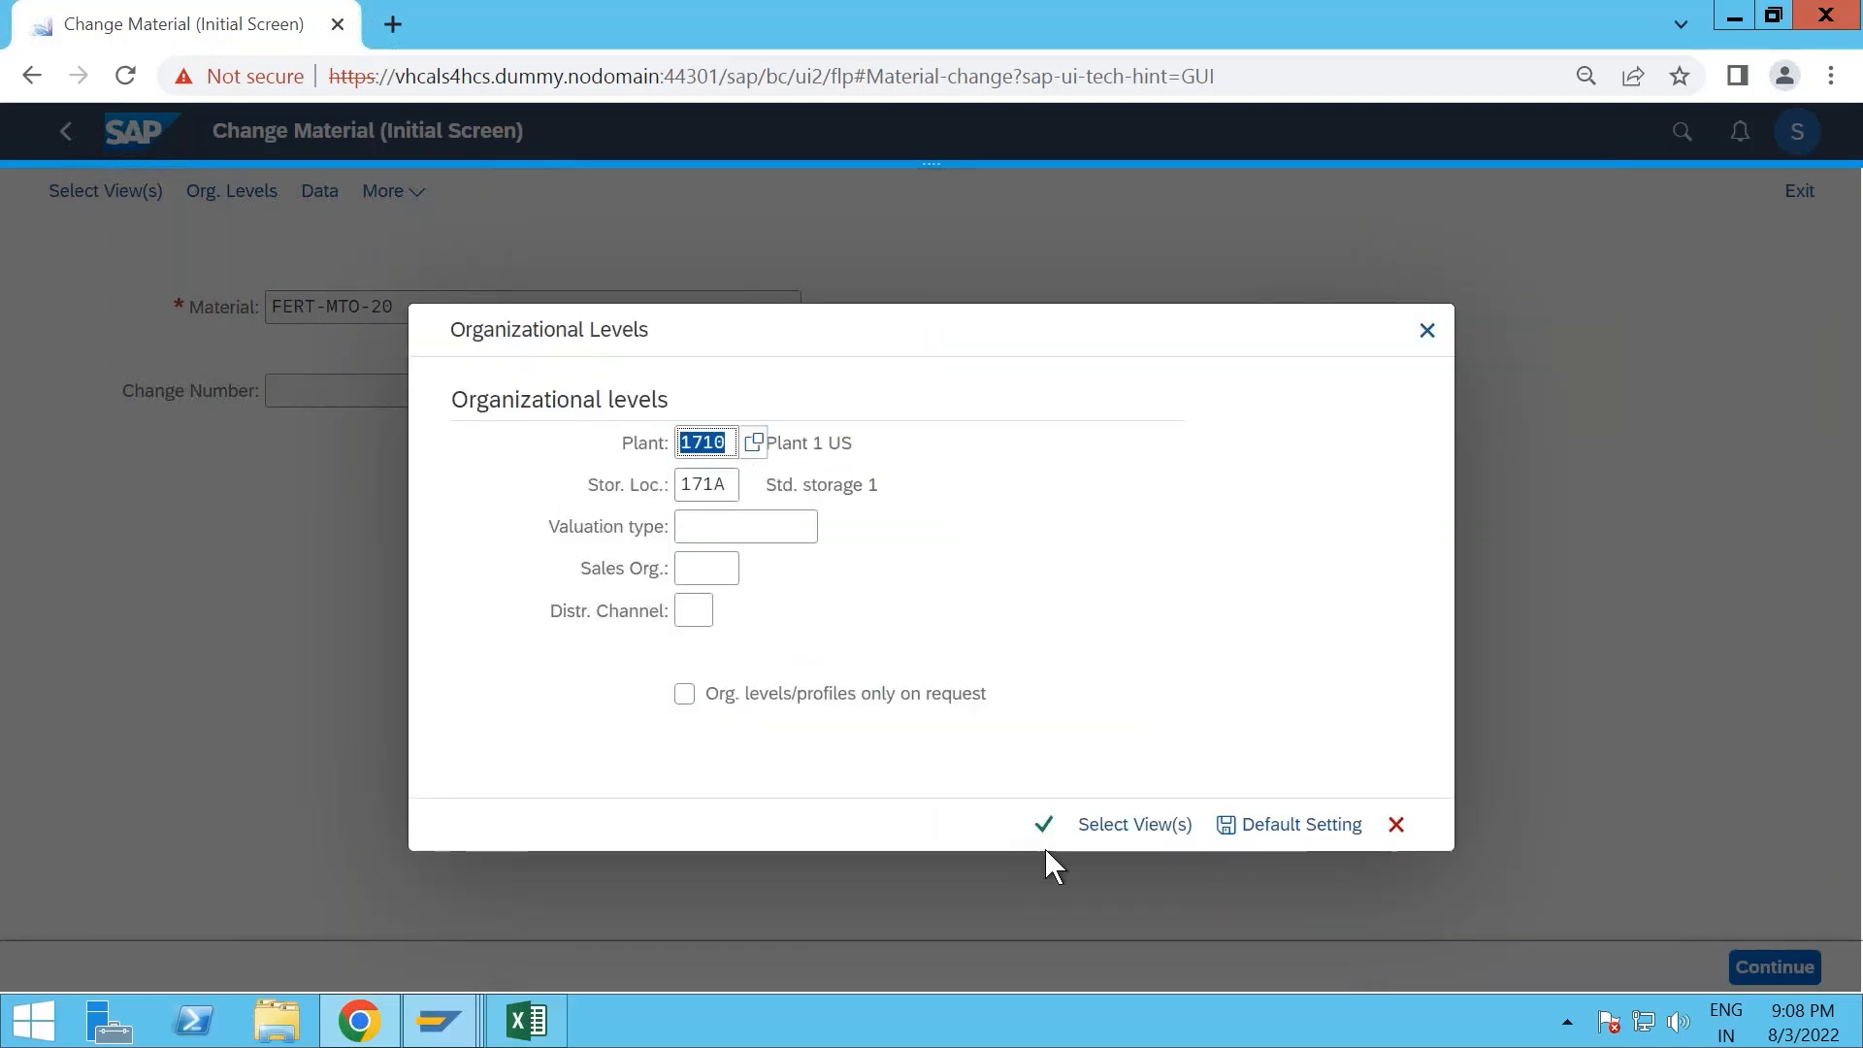
- Set the sales organization to 1710 and the distribution channel to 10, and open the material's selected views
left_click(718, 569)
type("1710")
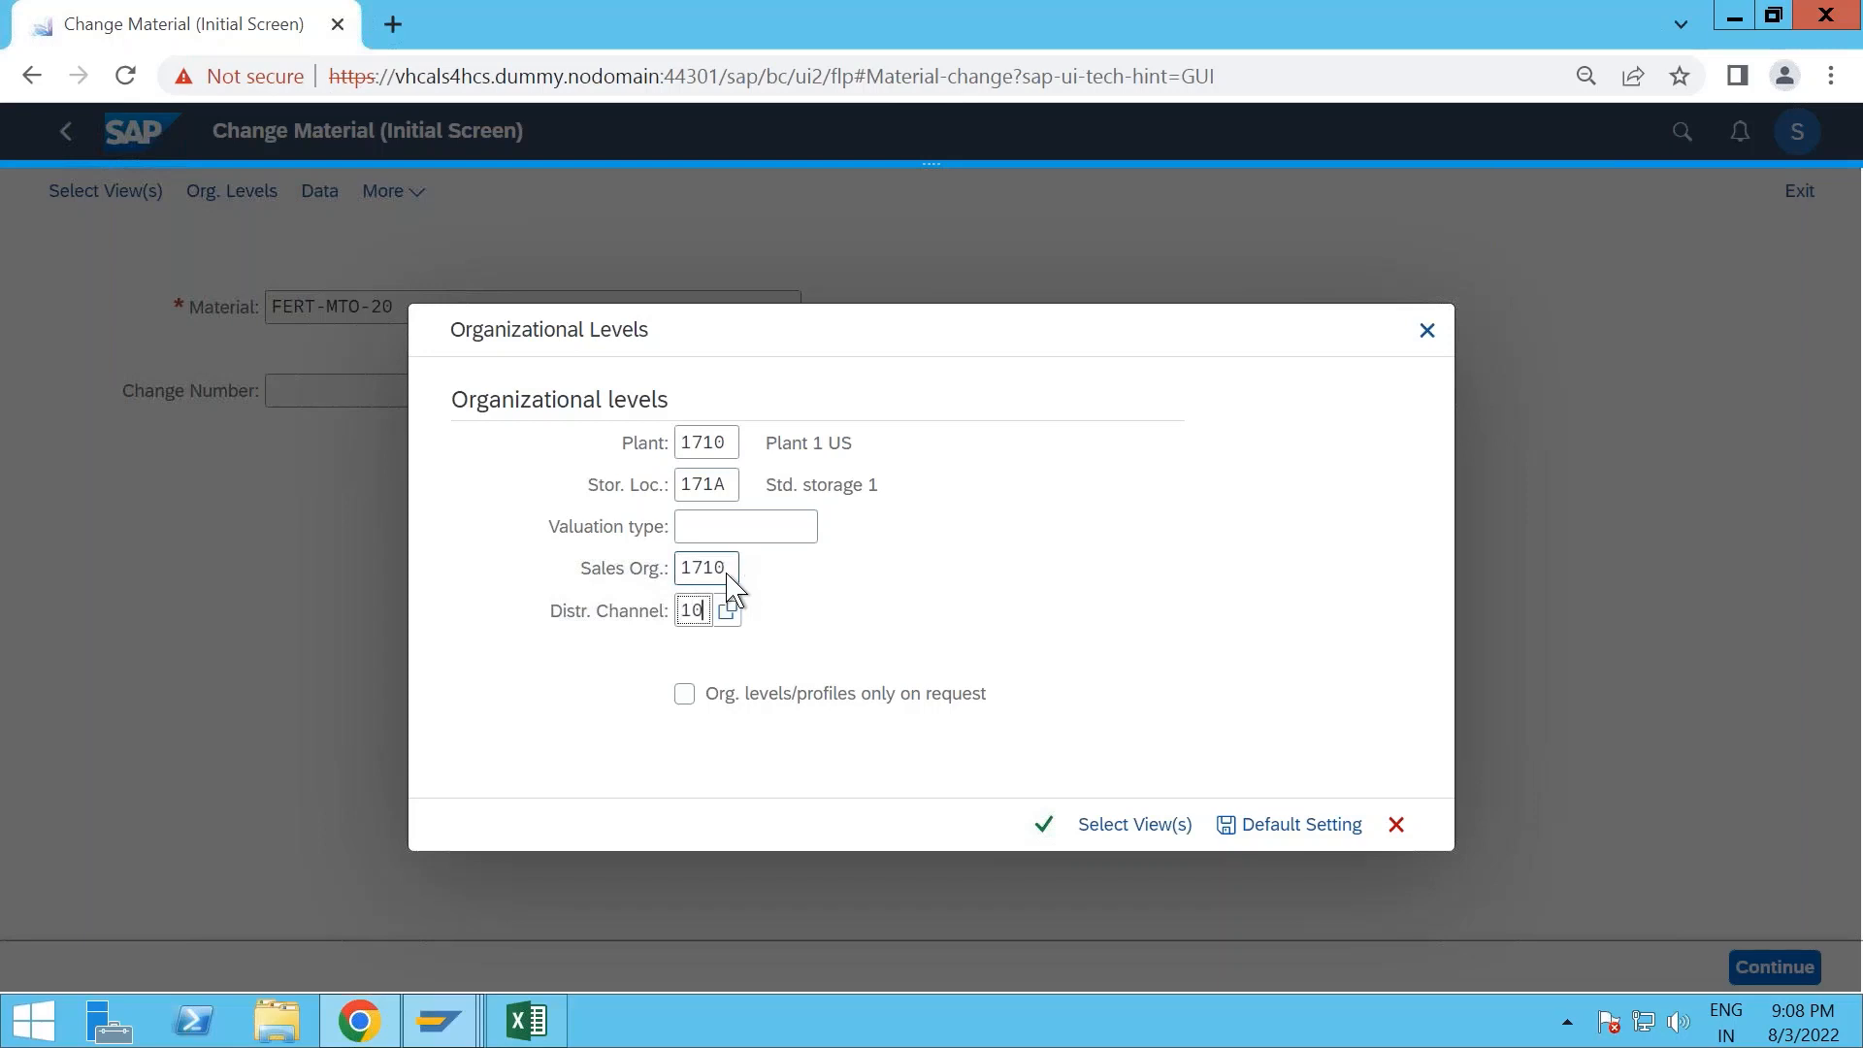
type("10")
key("Return")
- Examine the material's basic data and its first sales organization view, including delivering plant and tax data
left_click_drag(307, 368, 189, 369)
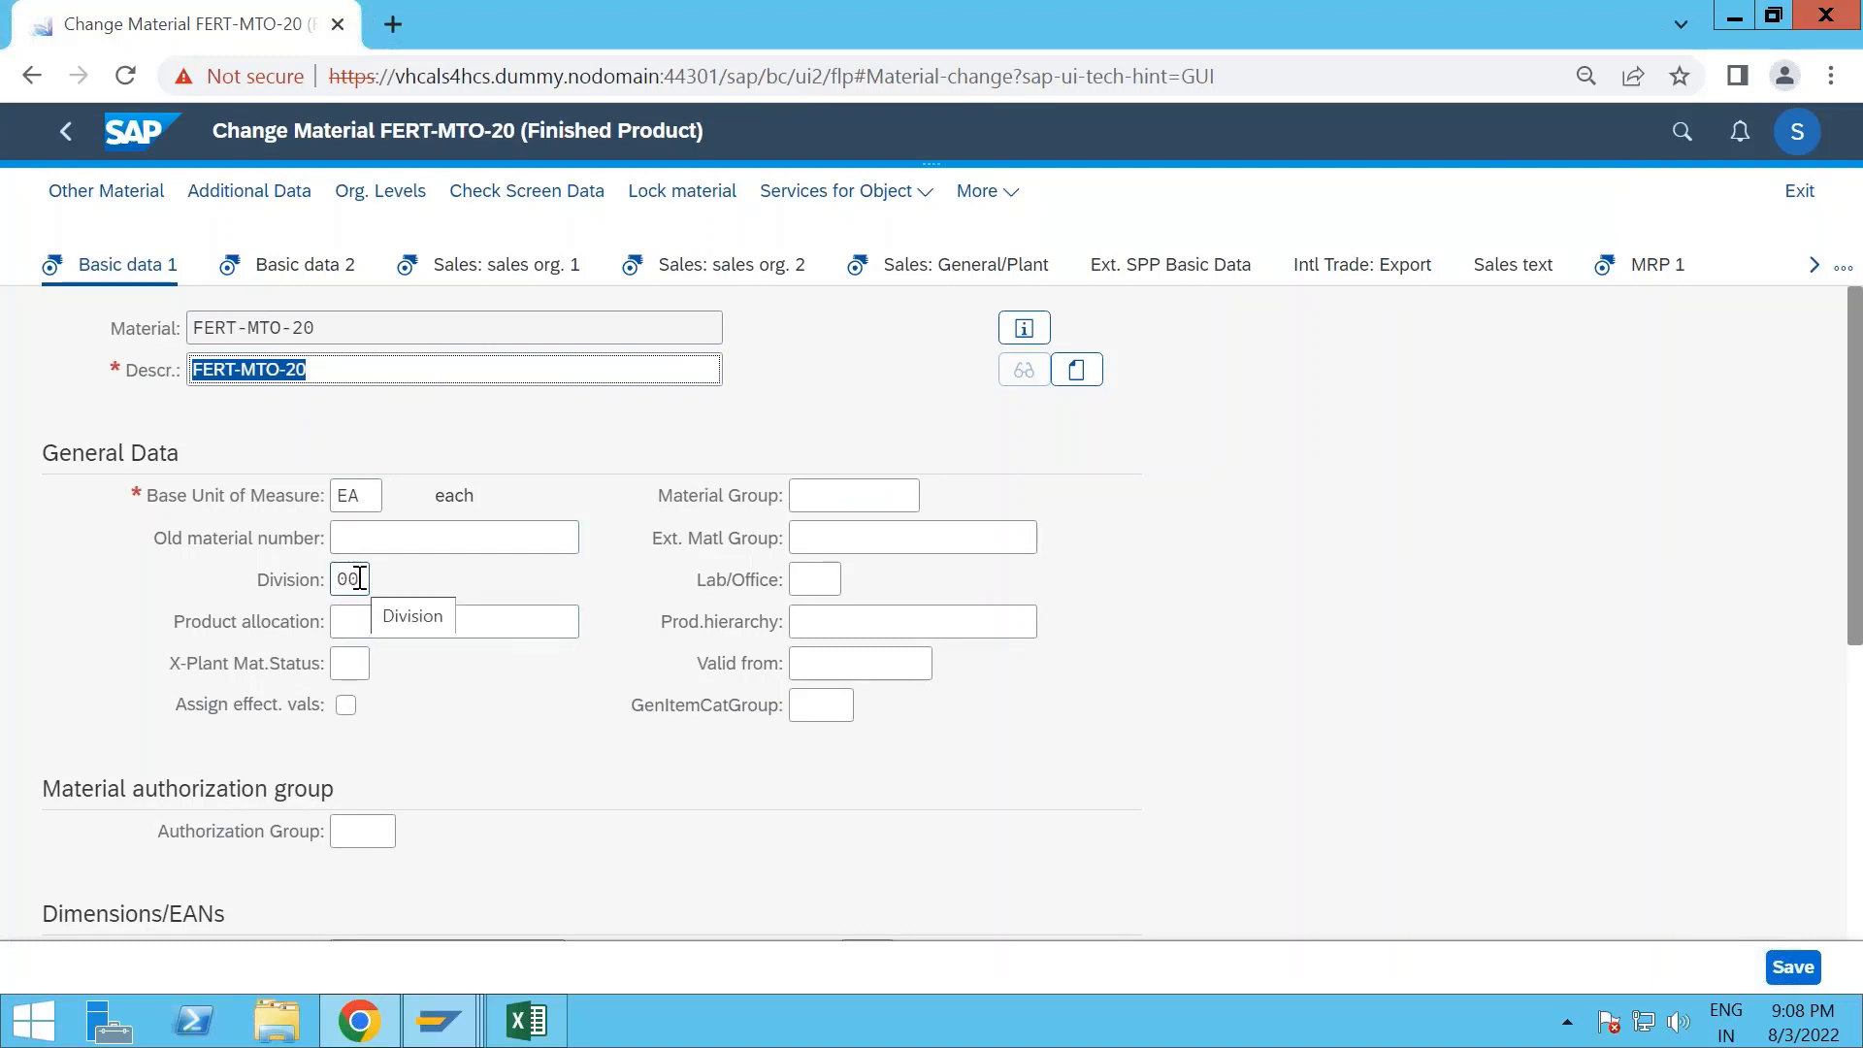
left_click(348, 273)
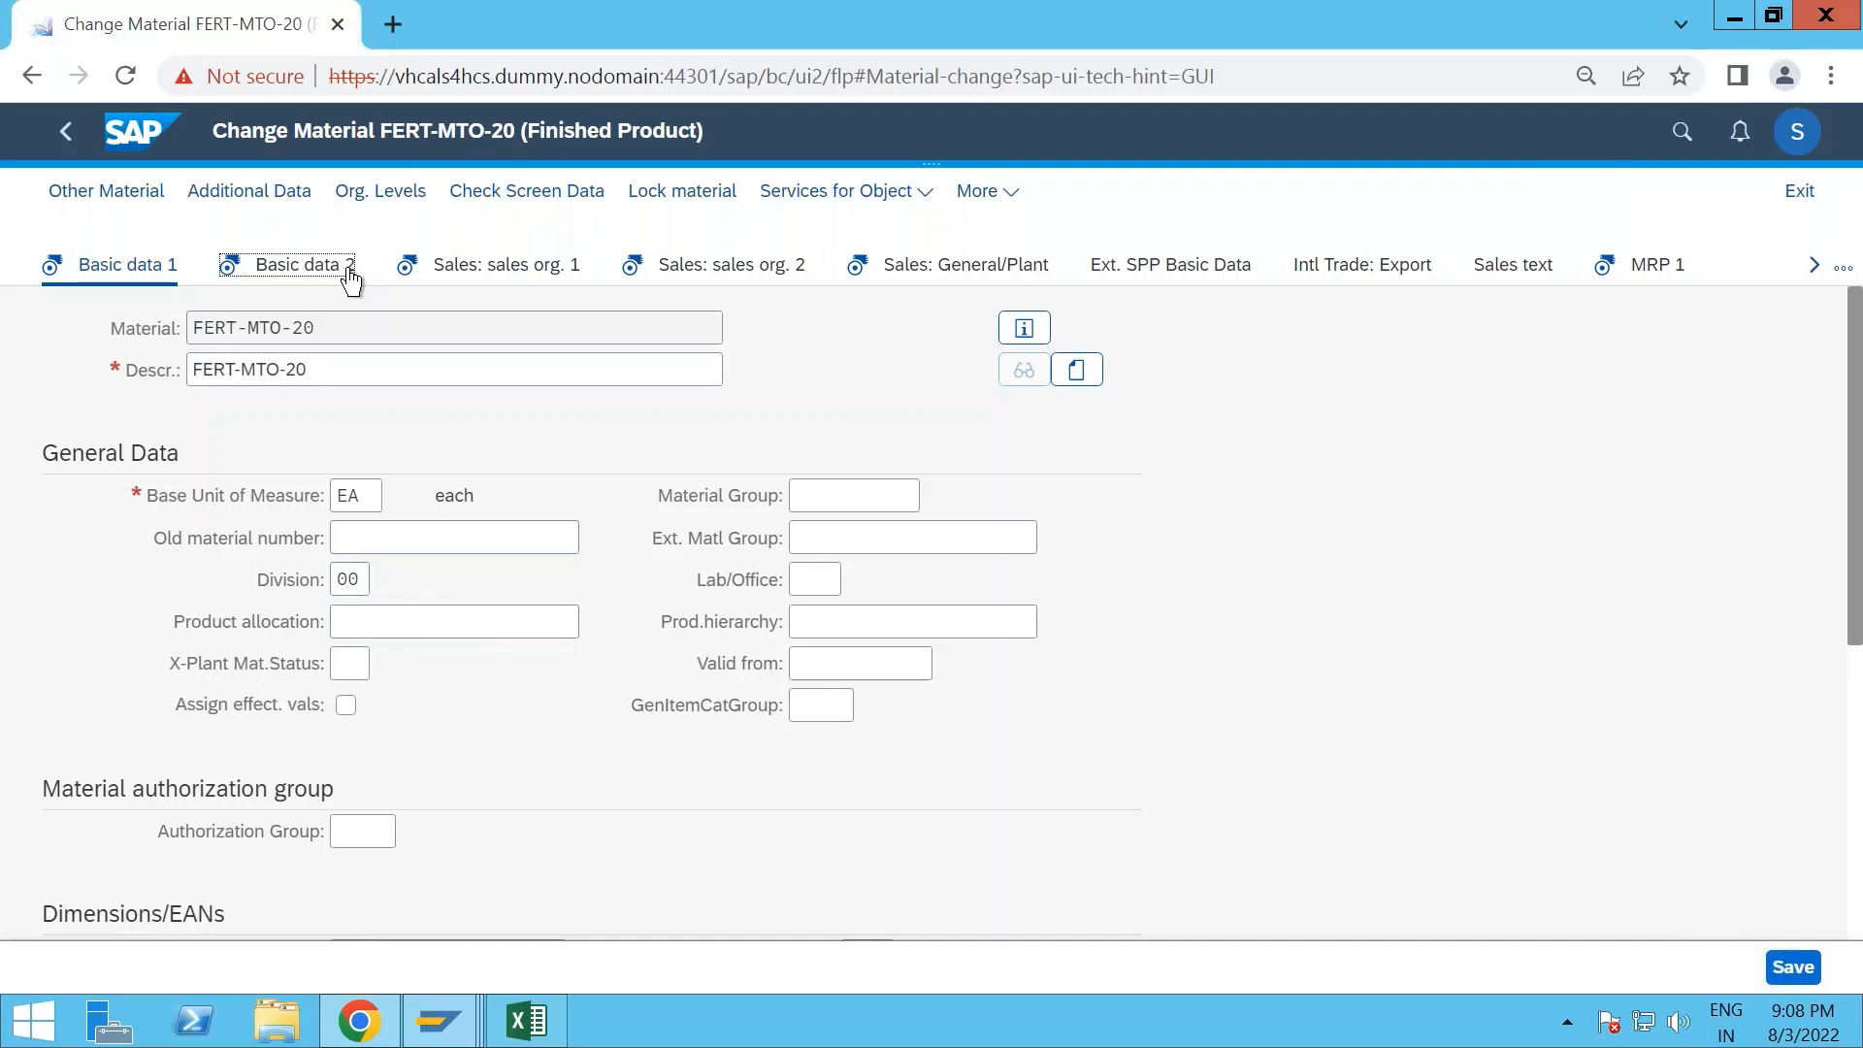
left_click(545, 283)
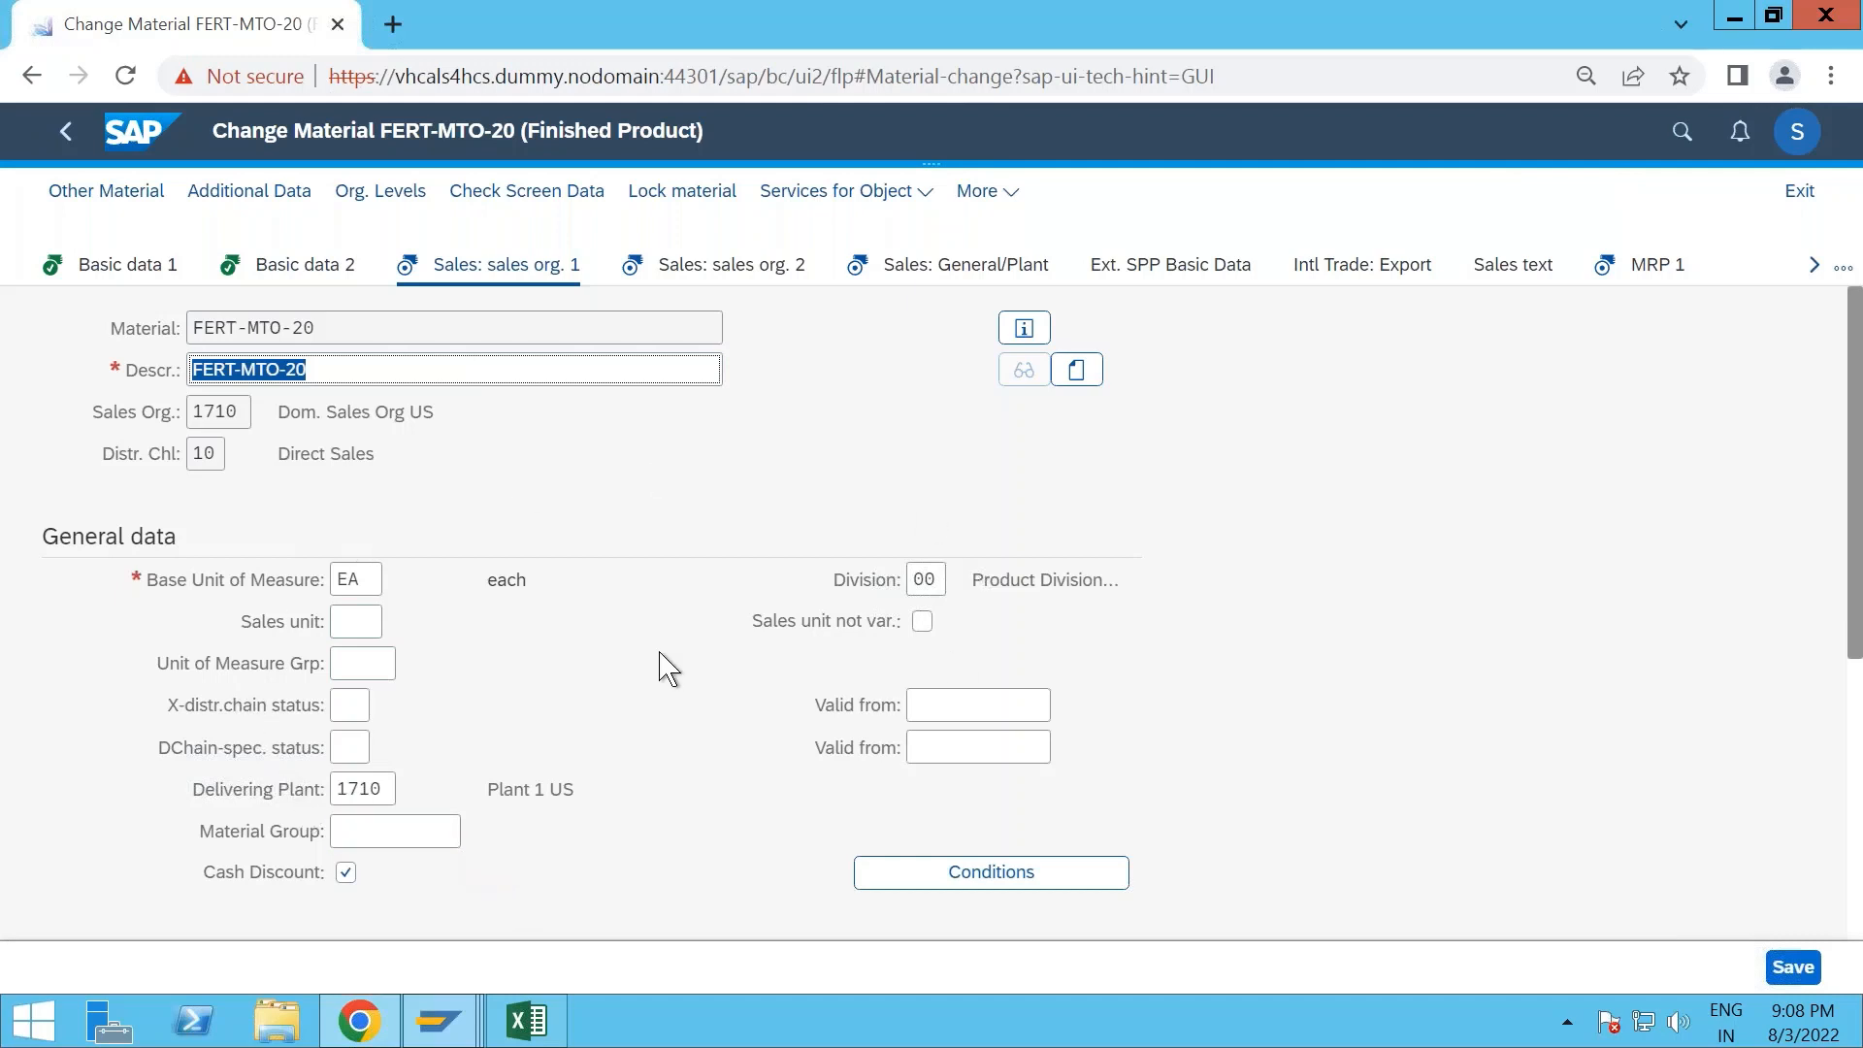
scroll(664, 660, "down", 2)
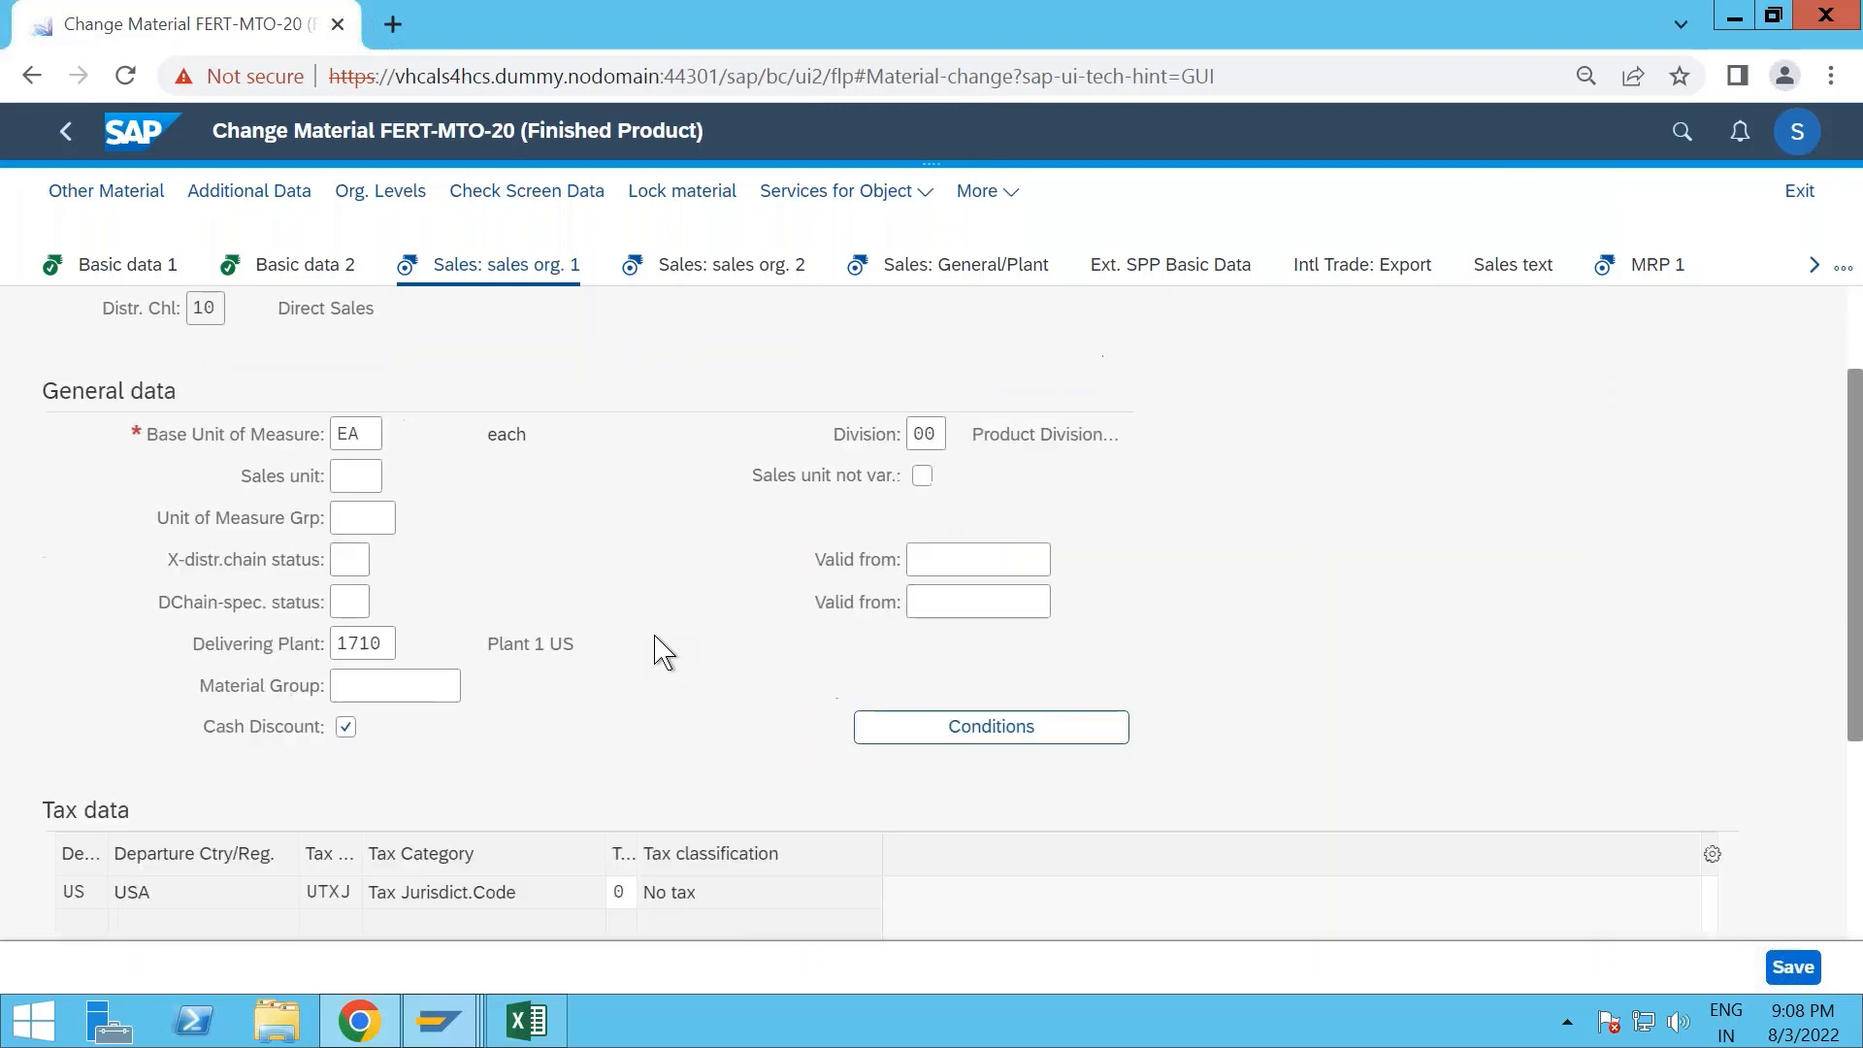
- Examine the item category group in the second sales organization view and the availability check and shipping data in Sales: General/Plant
left_click(746, 275)
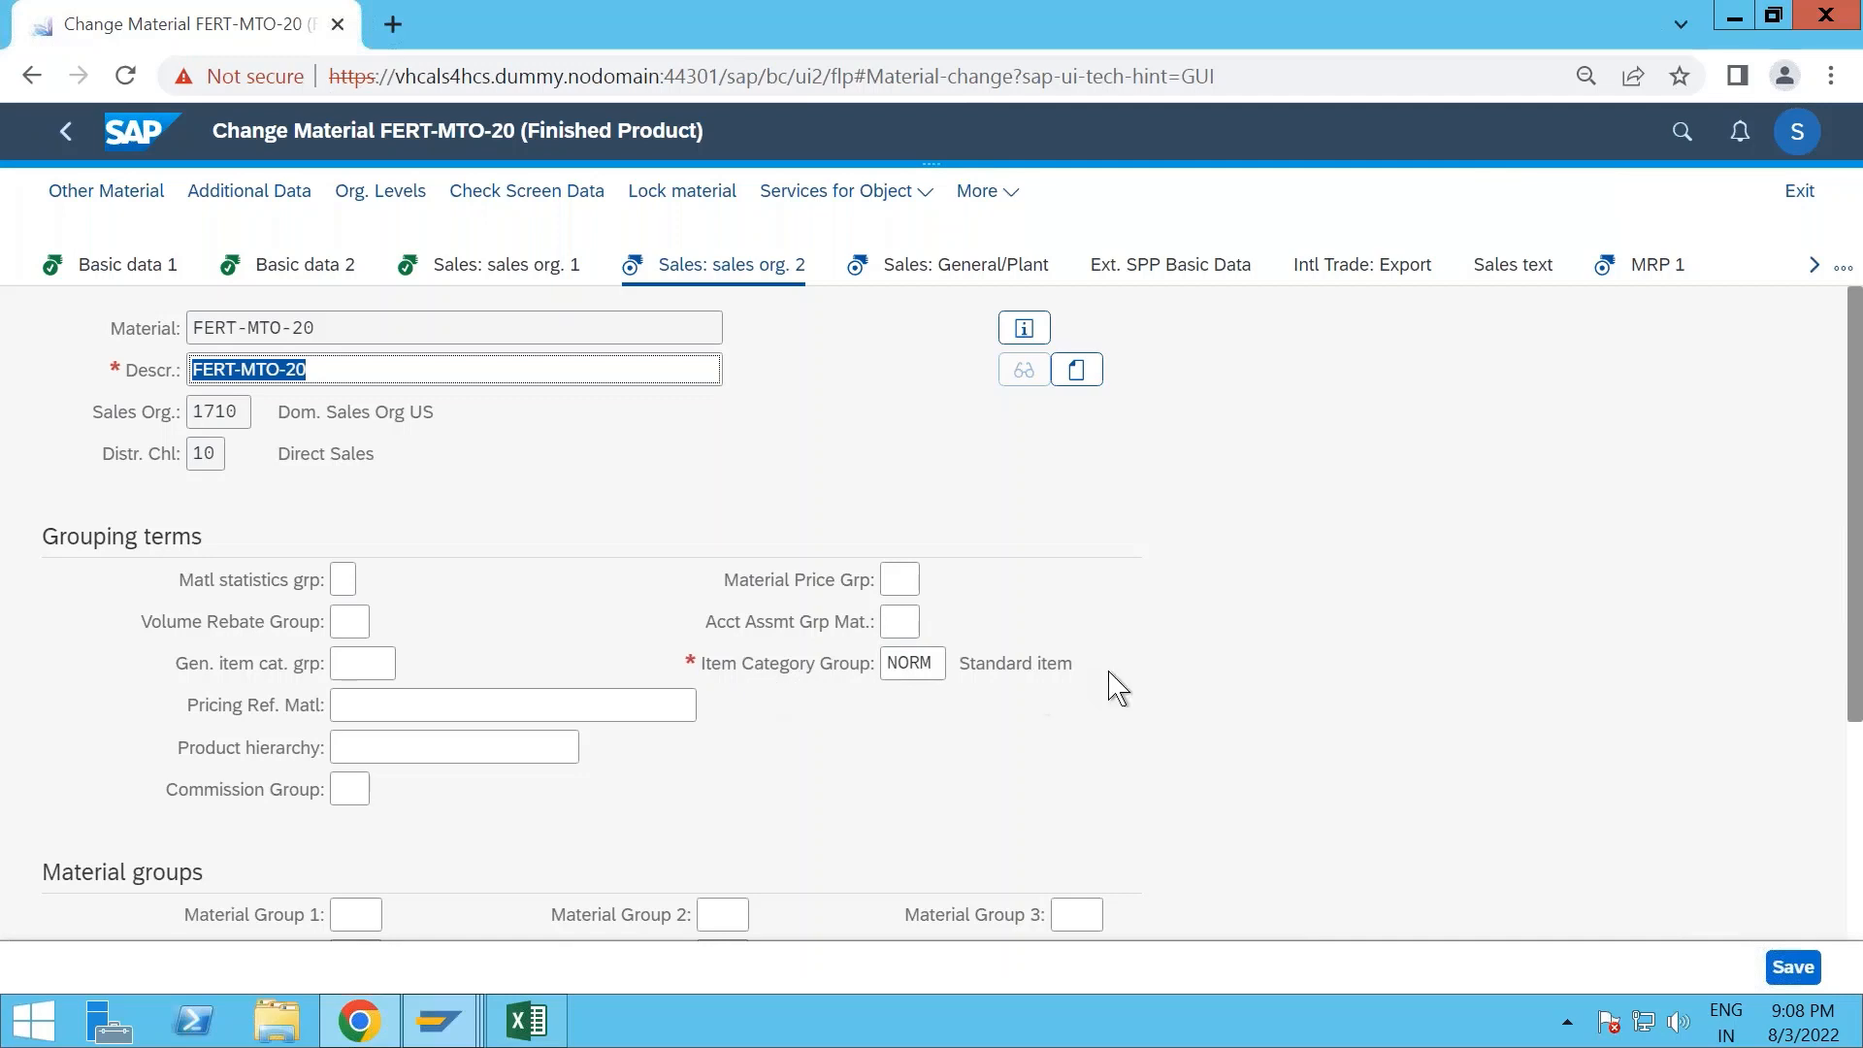
scroll(633, 655, "down", 3)
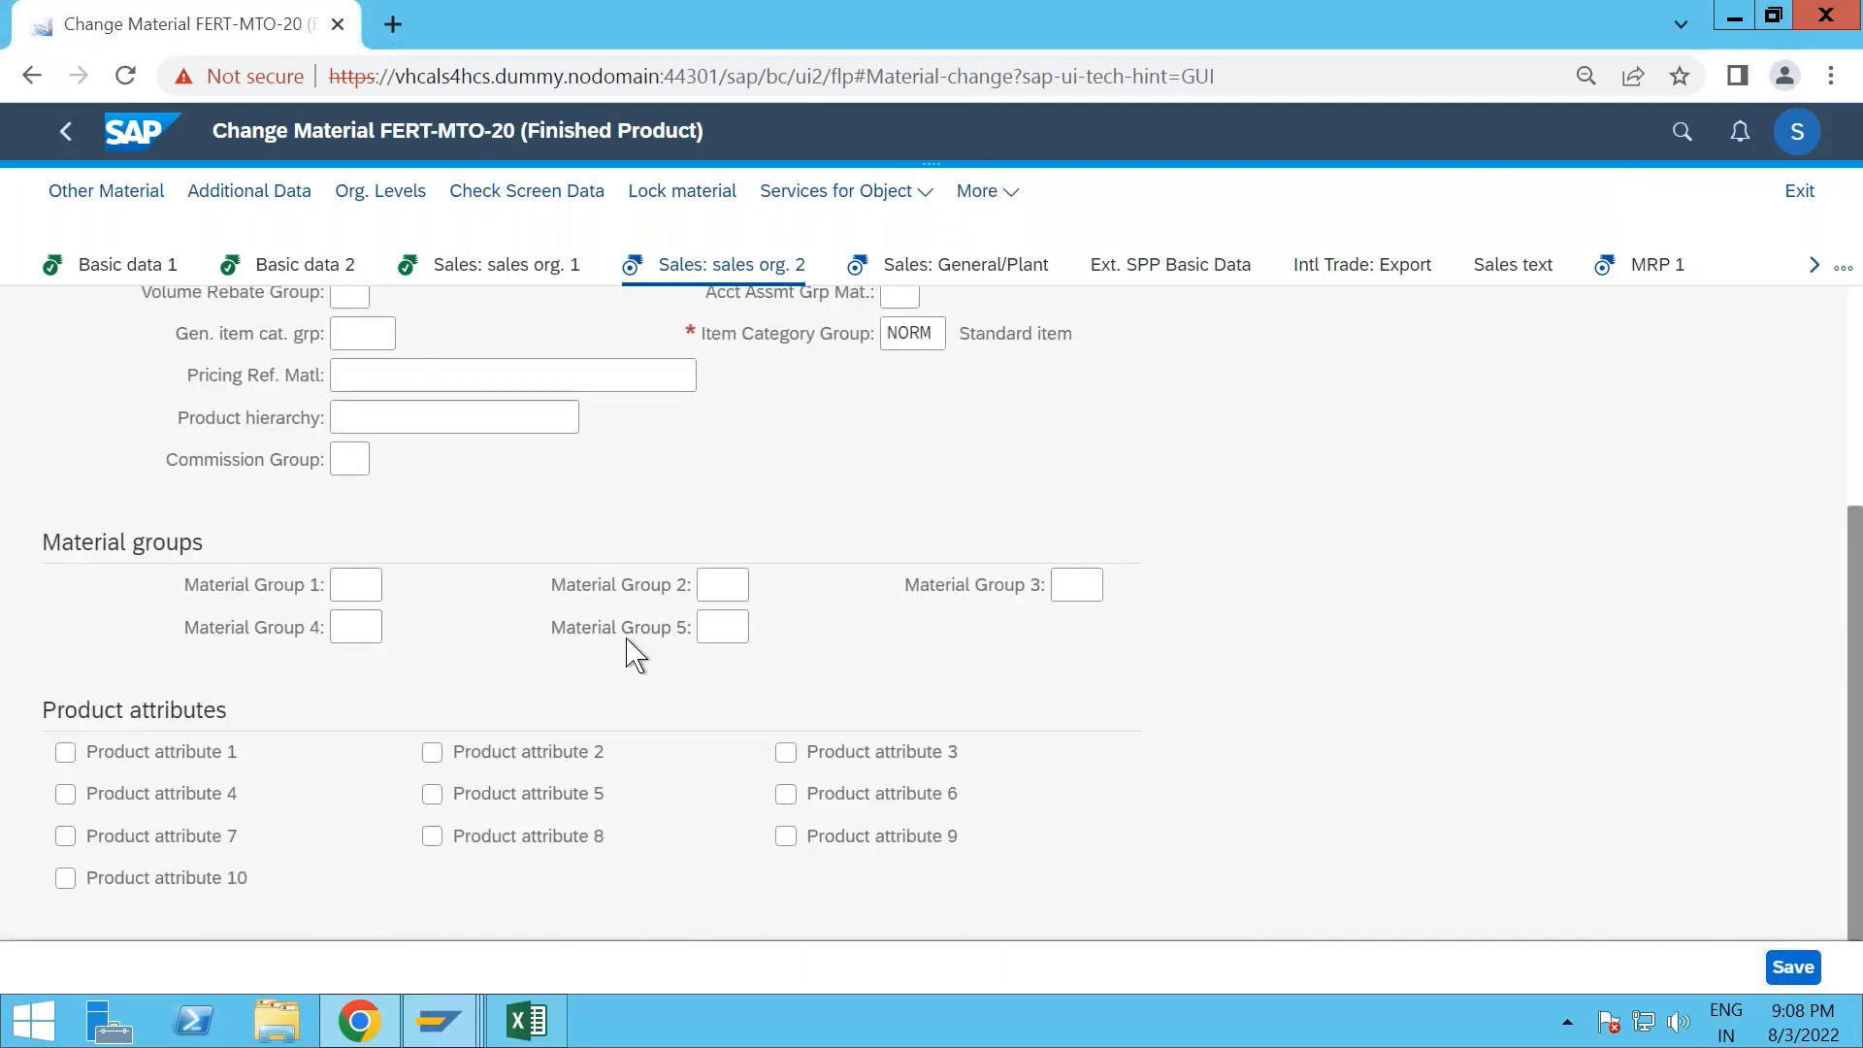
scroll(633, 655, "up", 3)
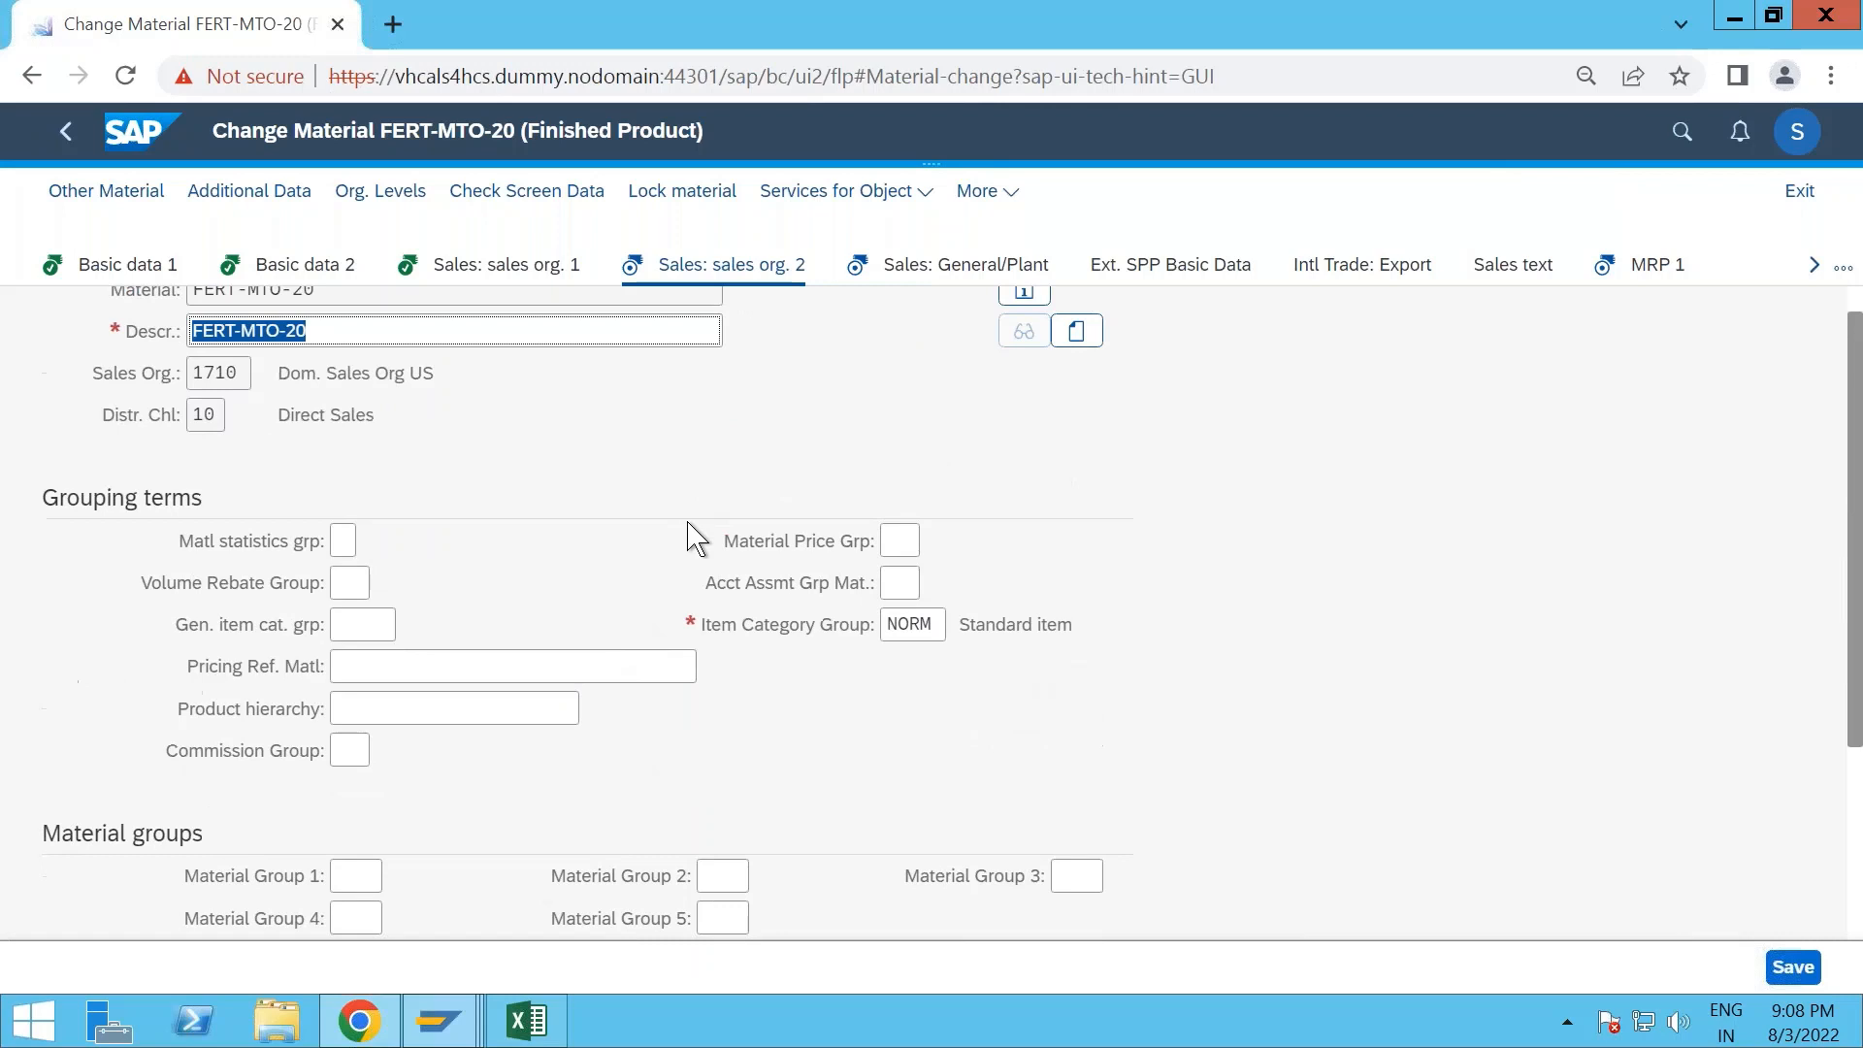
left_click(937, 272)
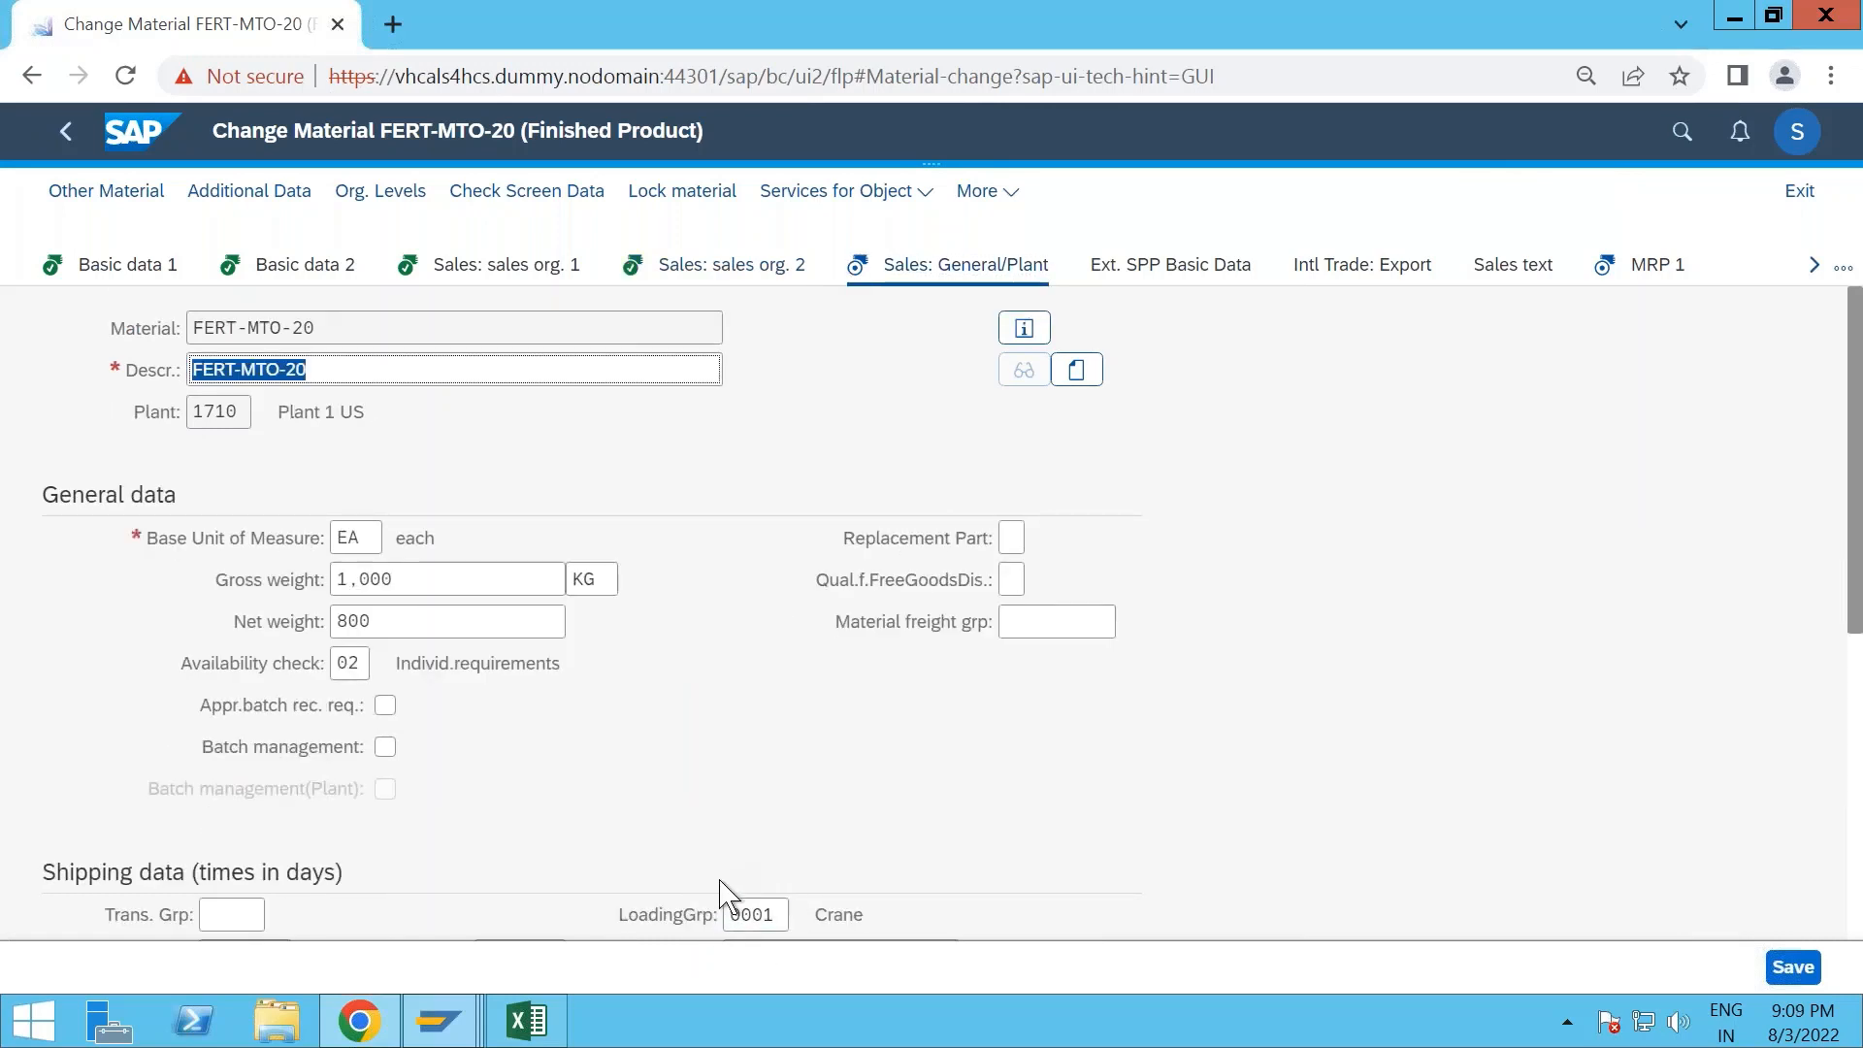
scroll(774, 665, "down", 3)
scroll(774, 666, "up", 2)
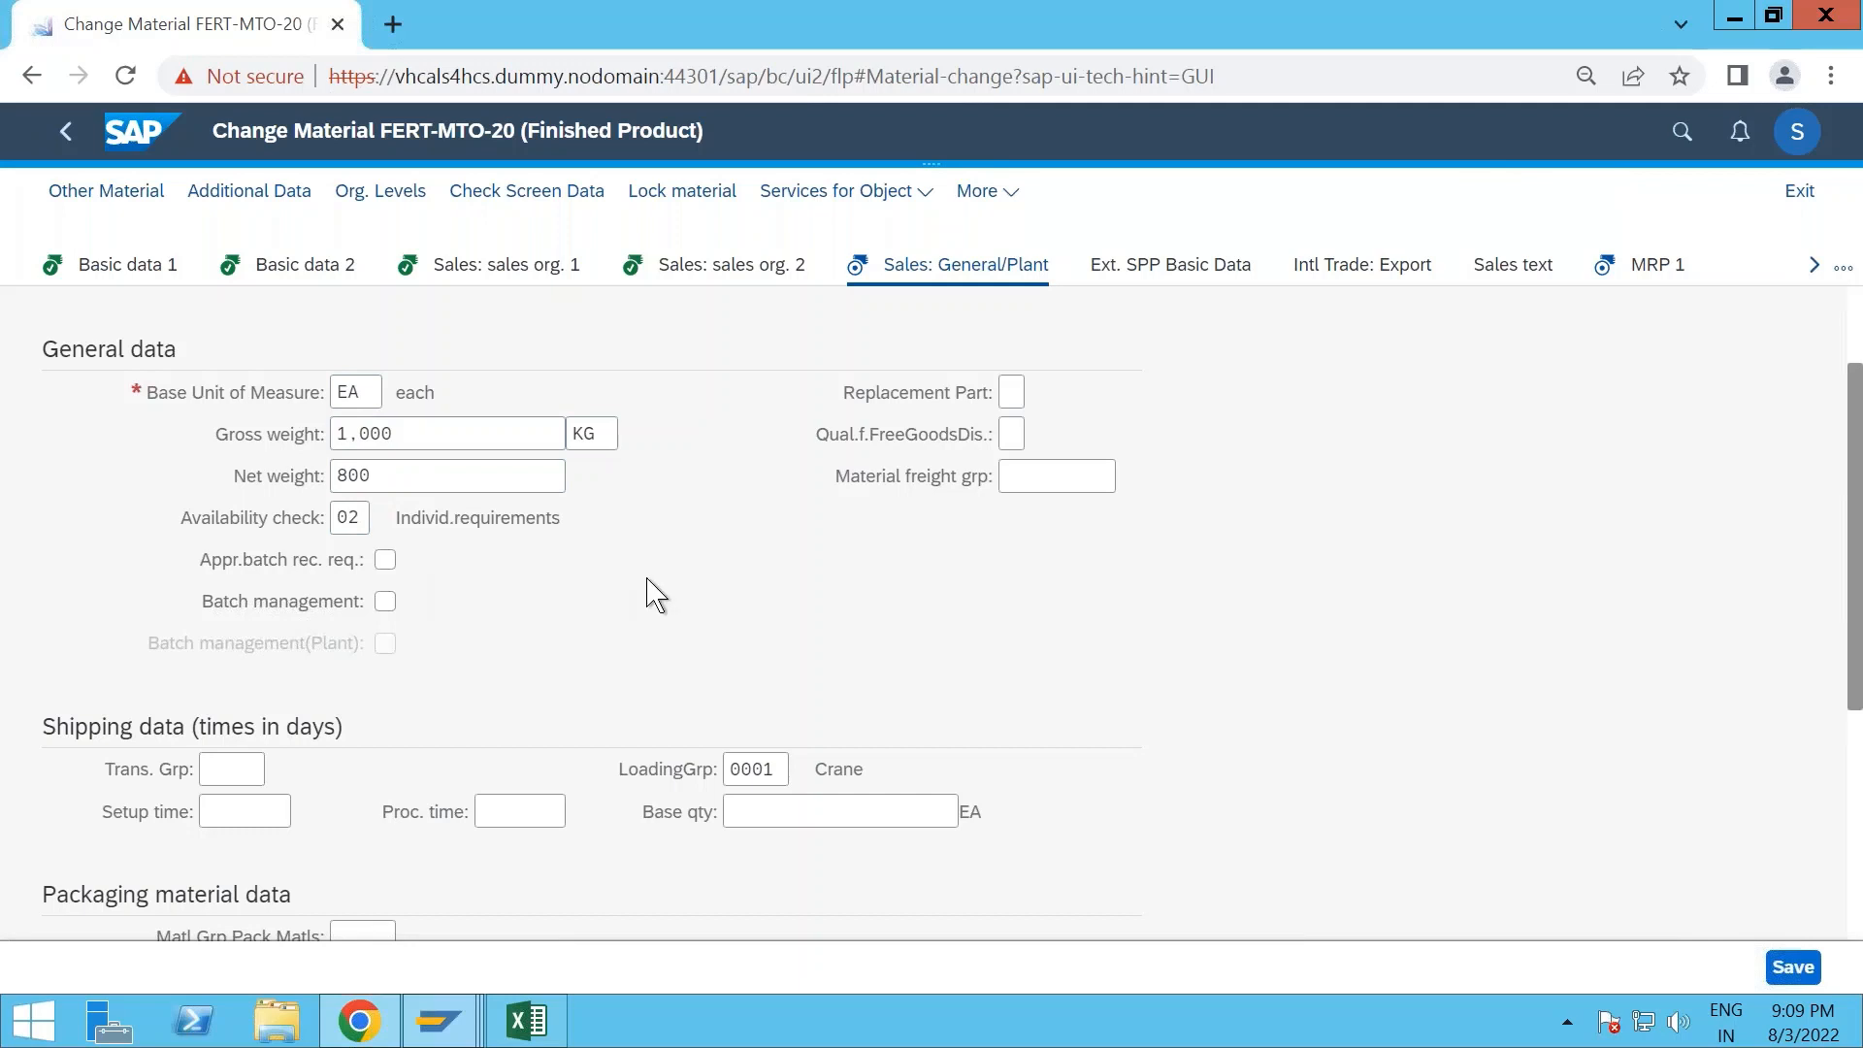
- Examine the MRP 1 view, including the MRP type, MRP controller and lot sizing procedure
key("Return")
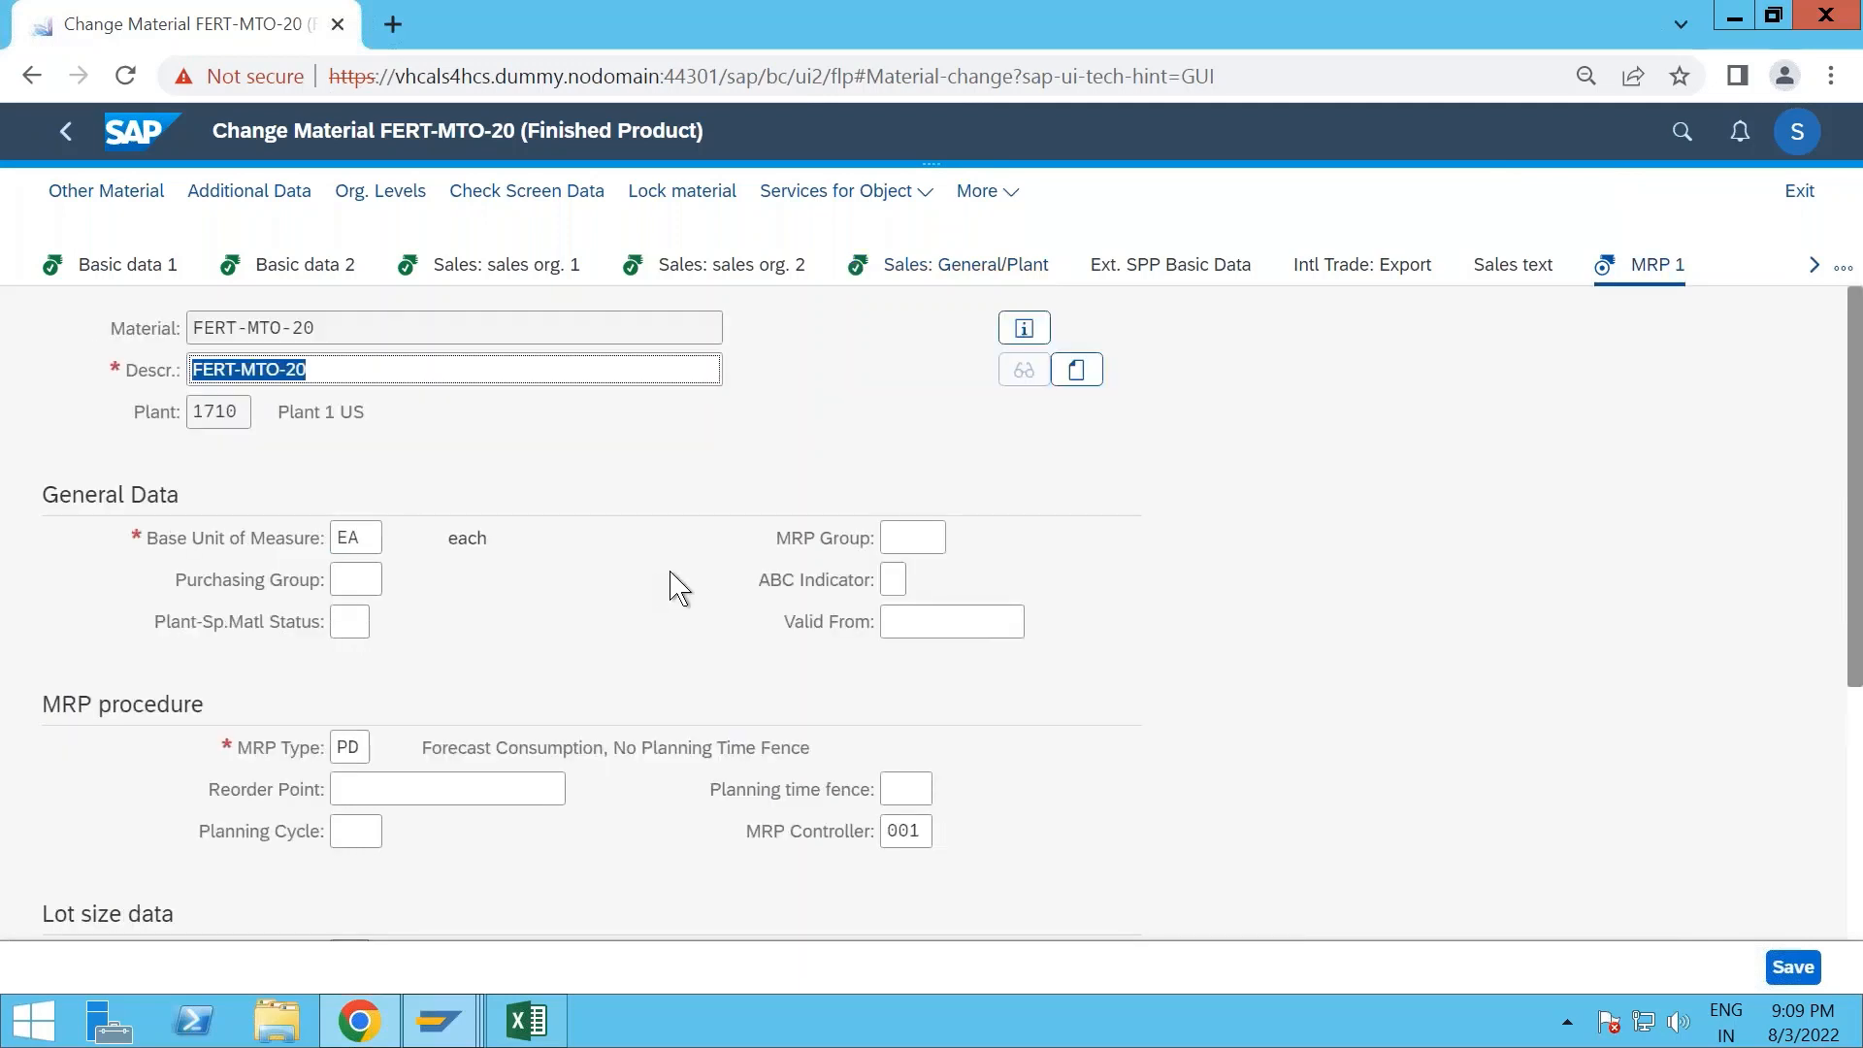
left_click(1813, 265)
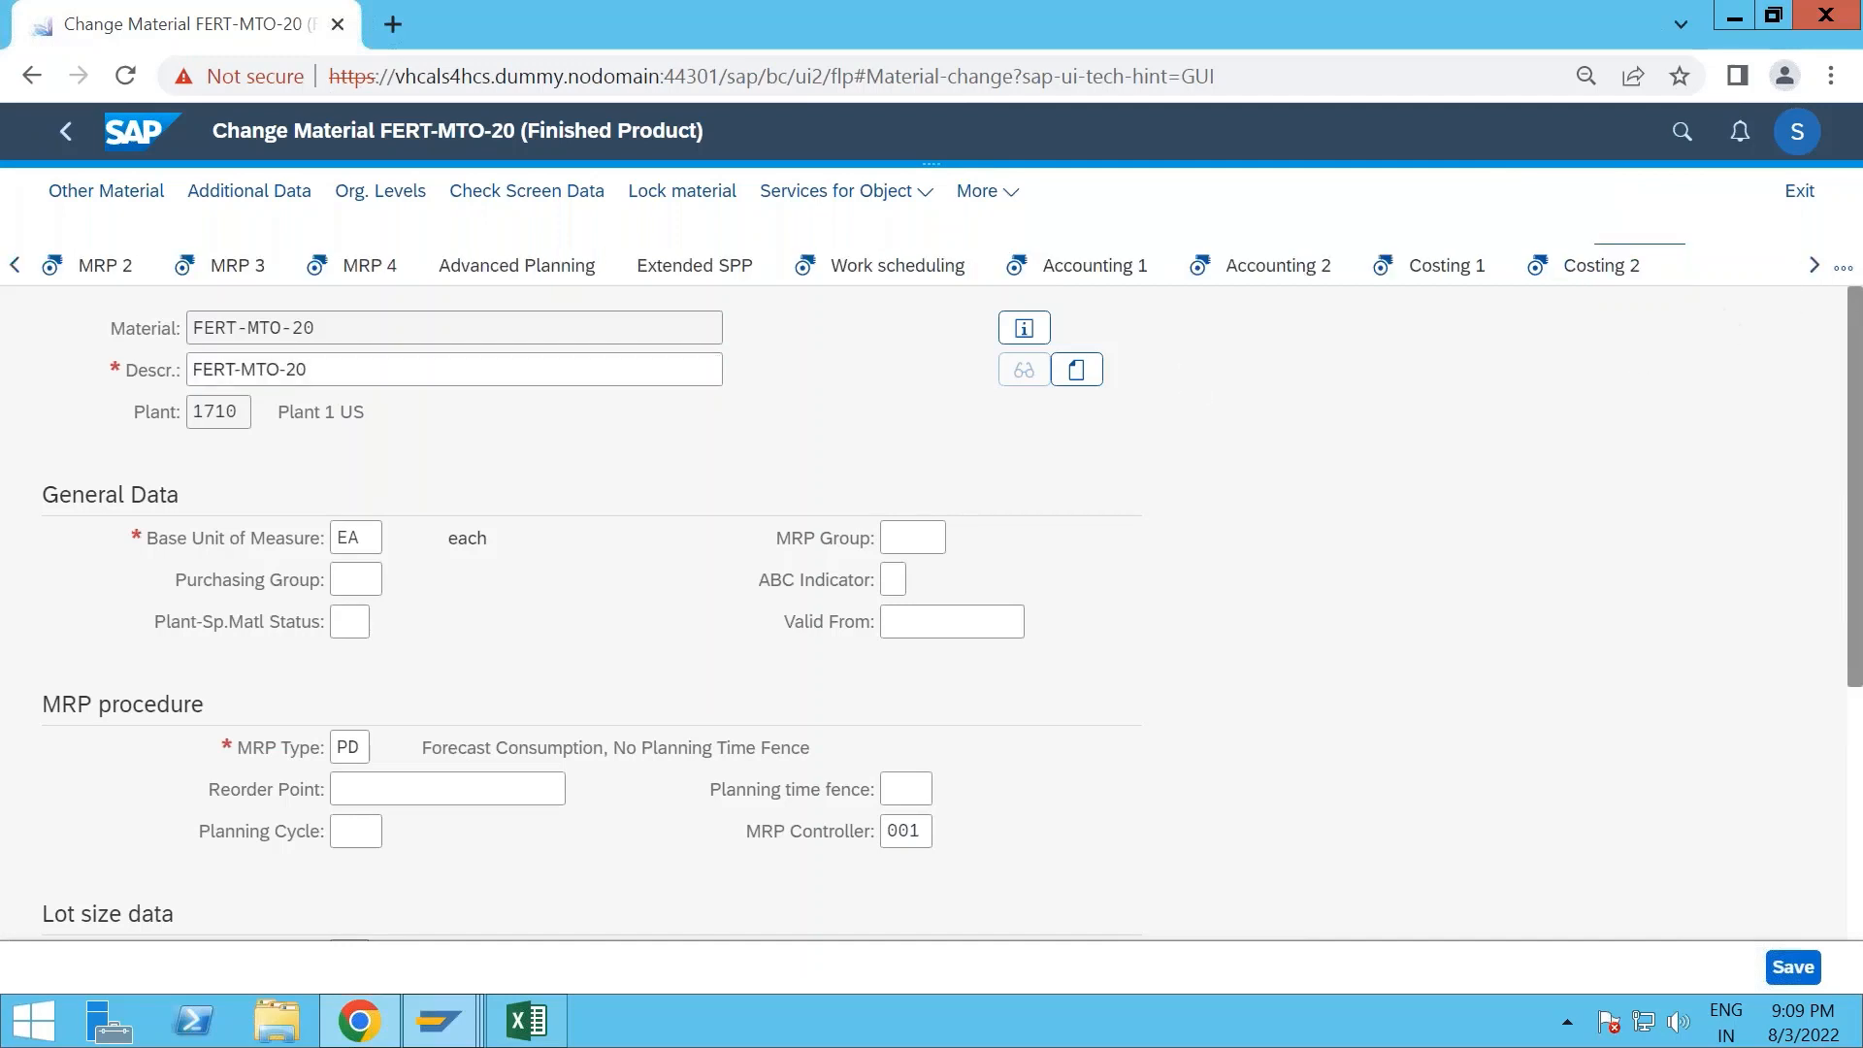
left_click(16, 265)
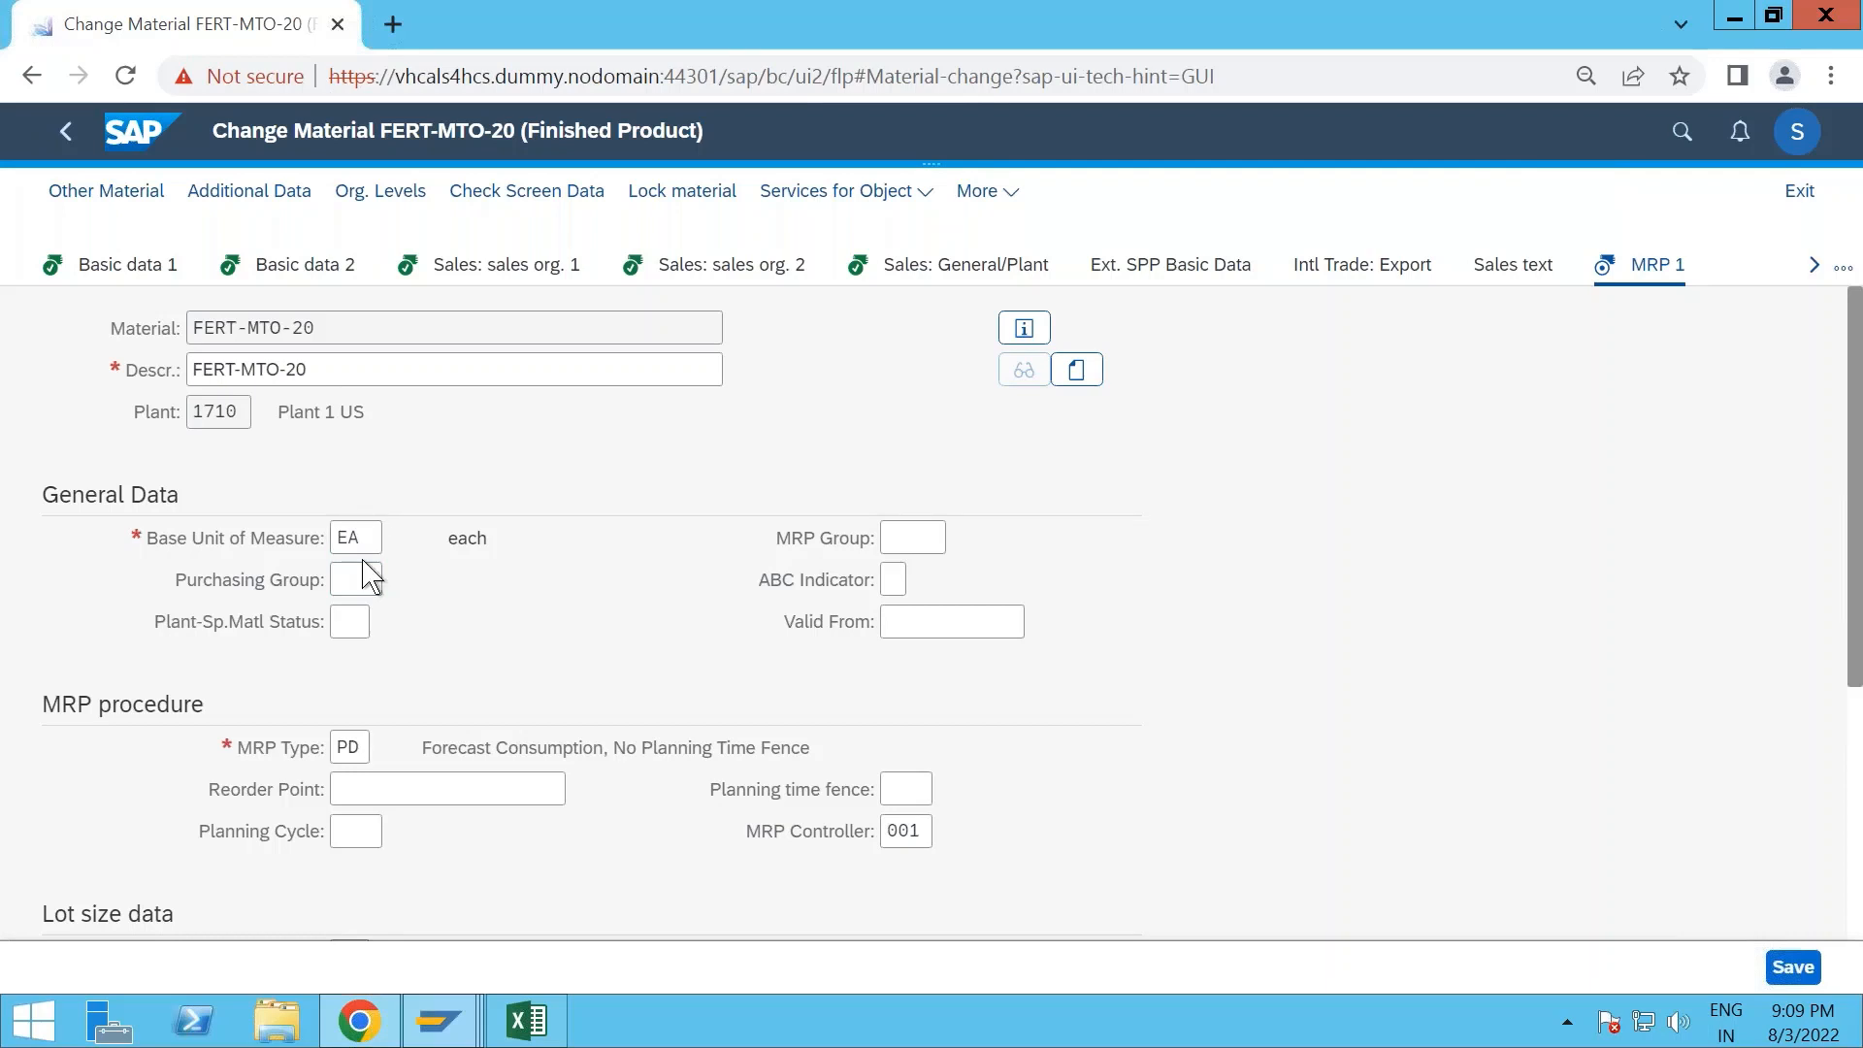
scroll(363, 574, "down", 2)
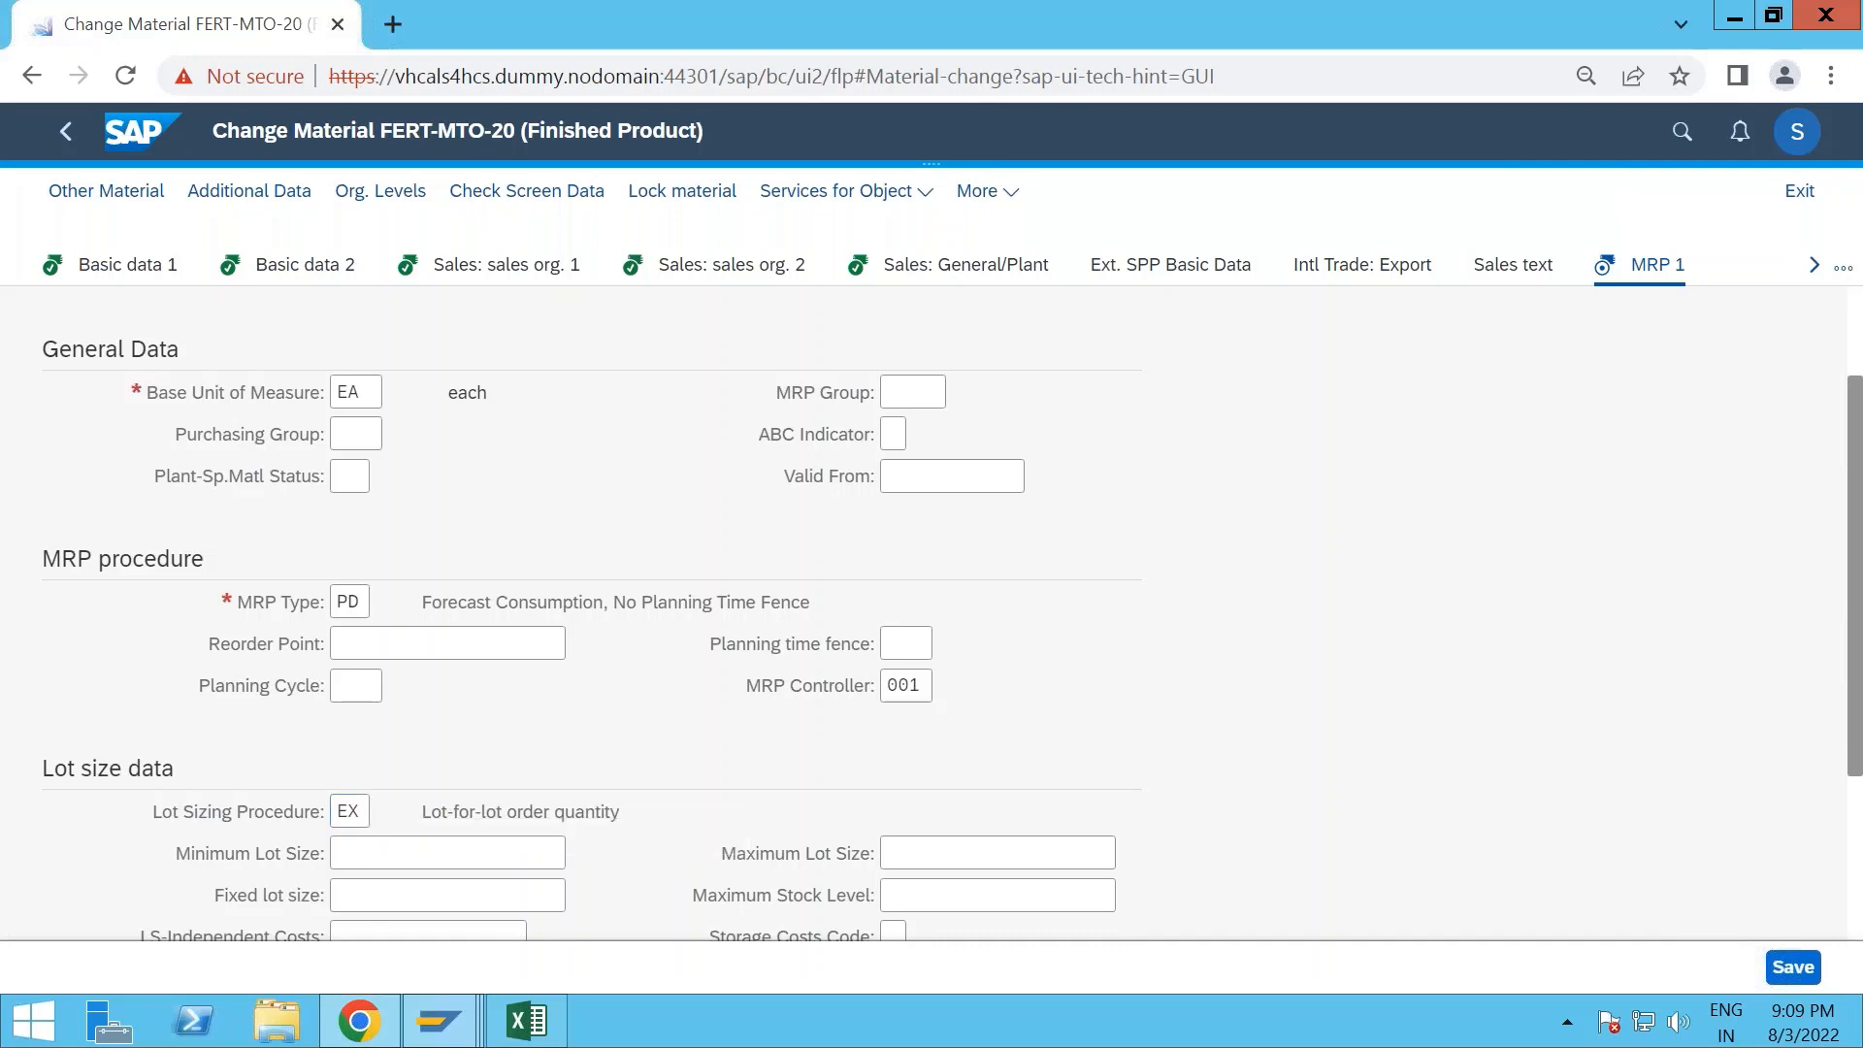
- Examine the MRP 2 view, including the procurement type, production storage location and in-house production time
left_click(1820, 274)
left_click(116, 271)
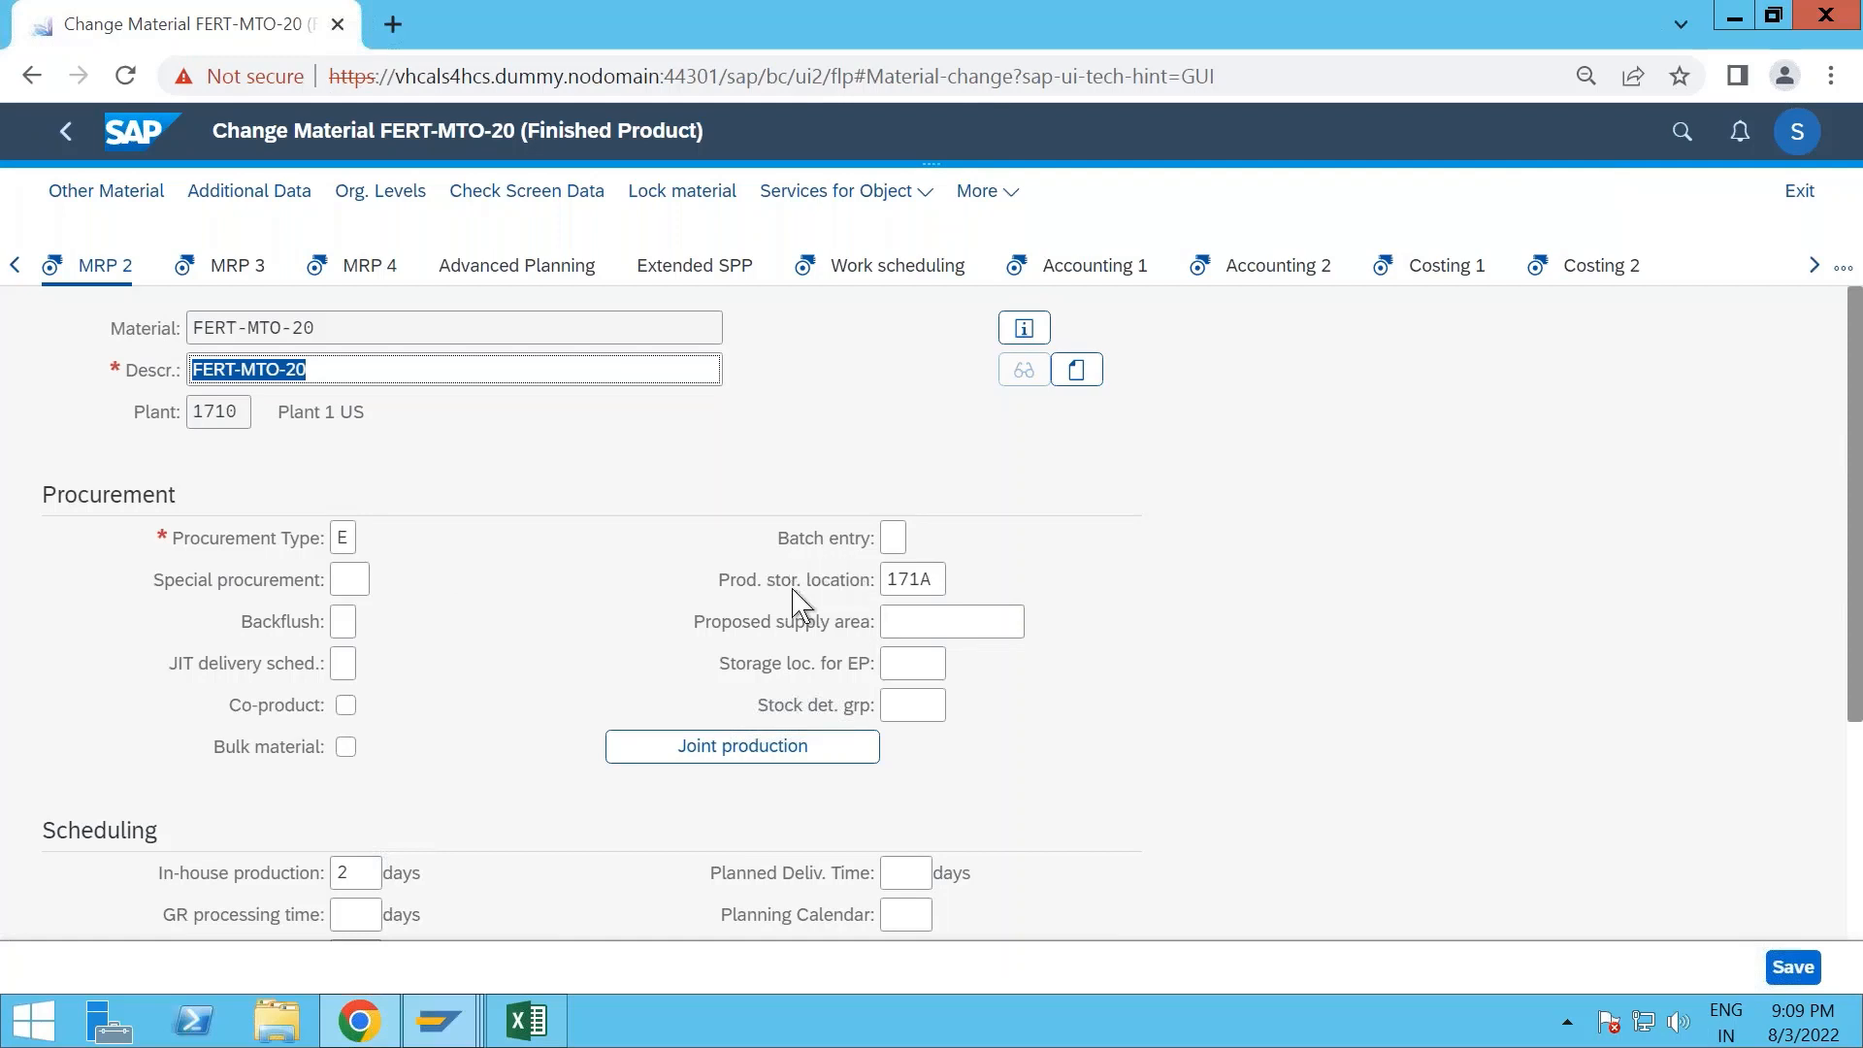
scroll(543, 674, "down", 3)
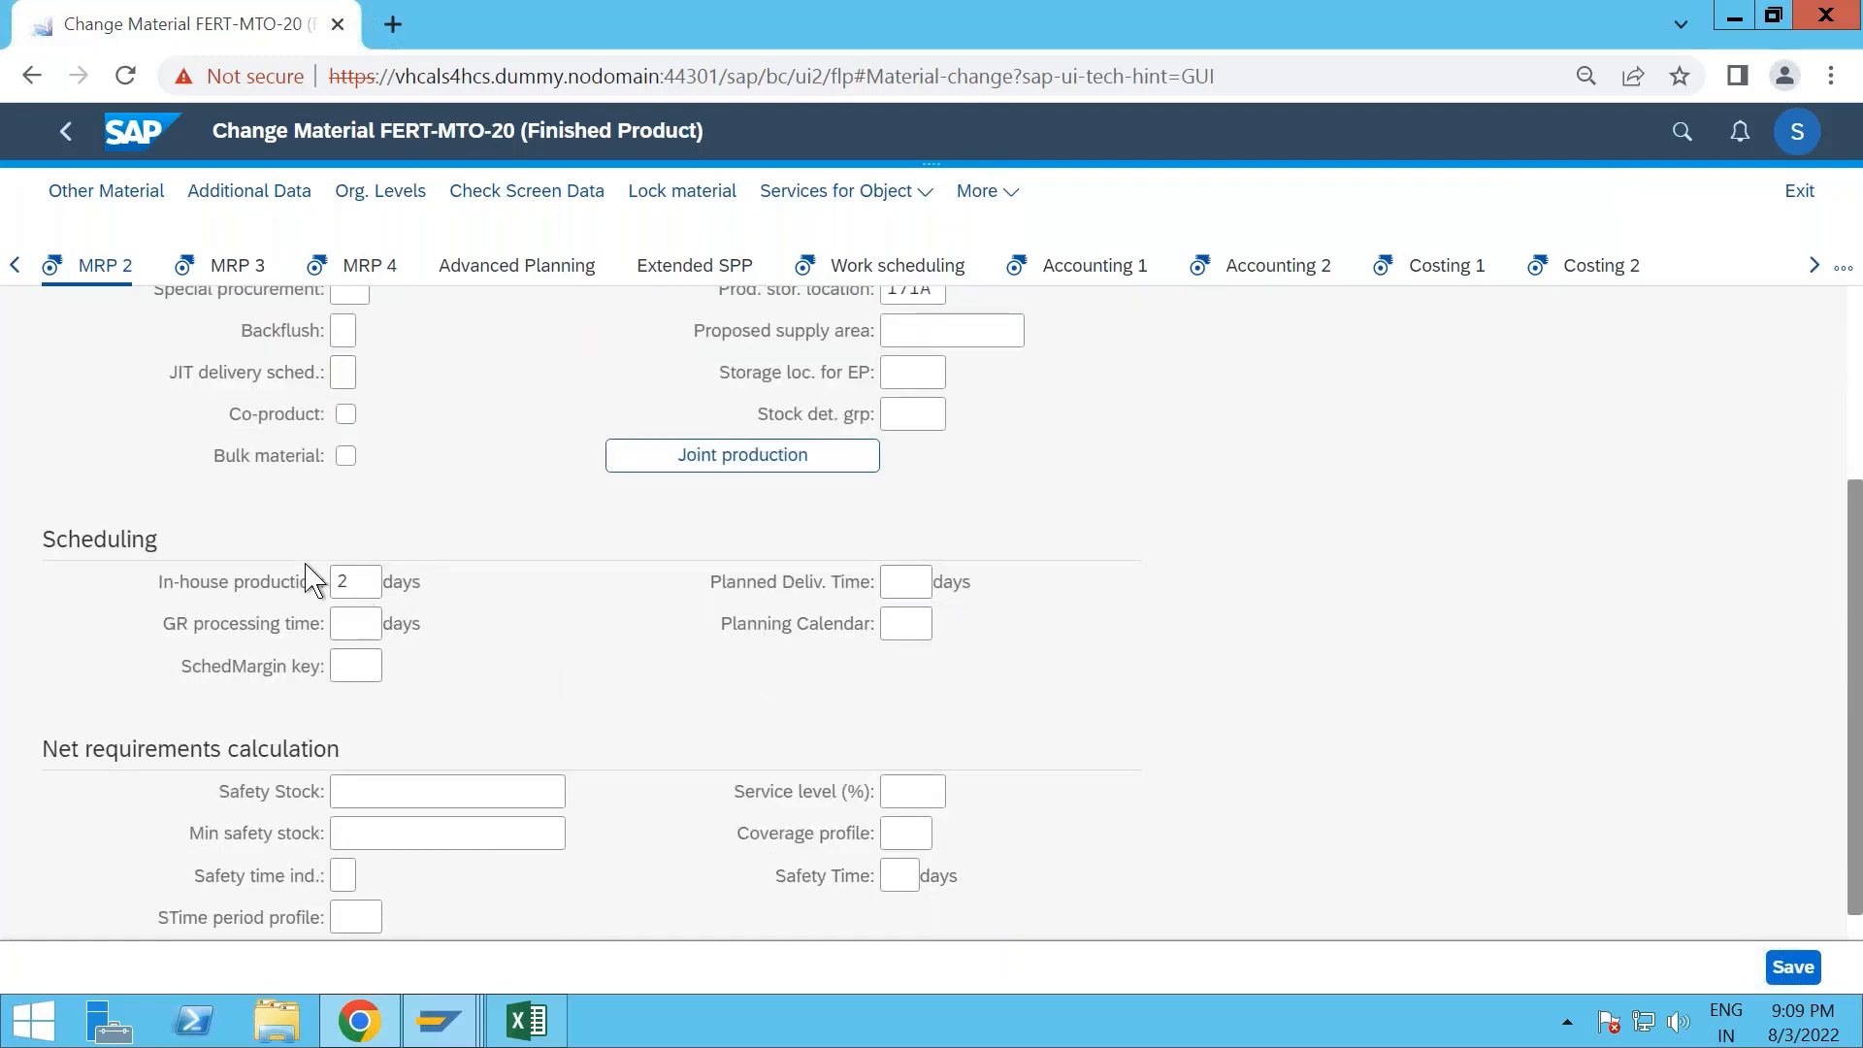
scroll(320, 543, "up", 2)
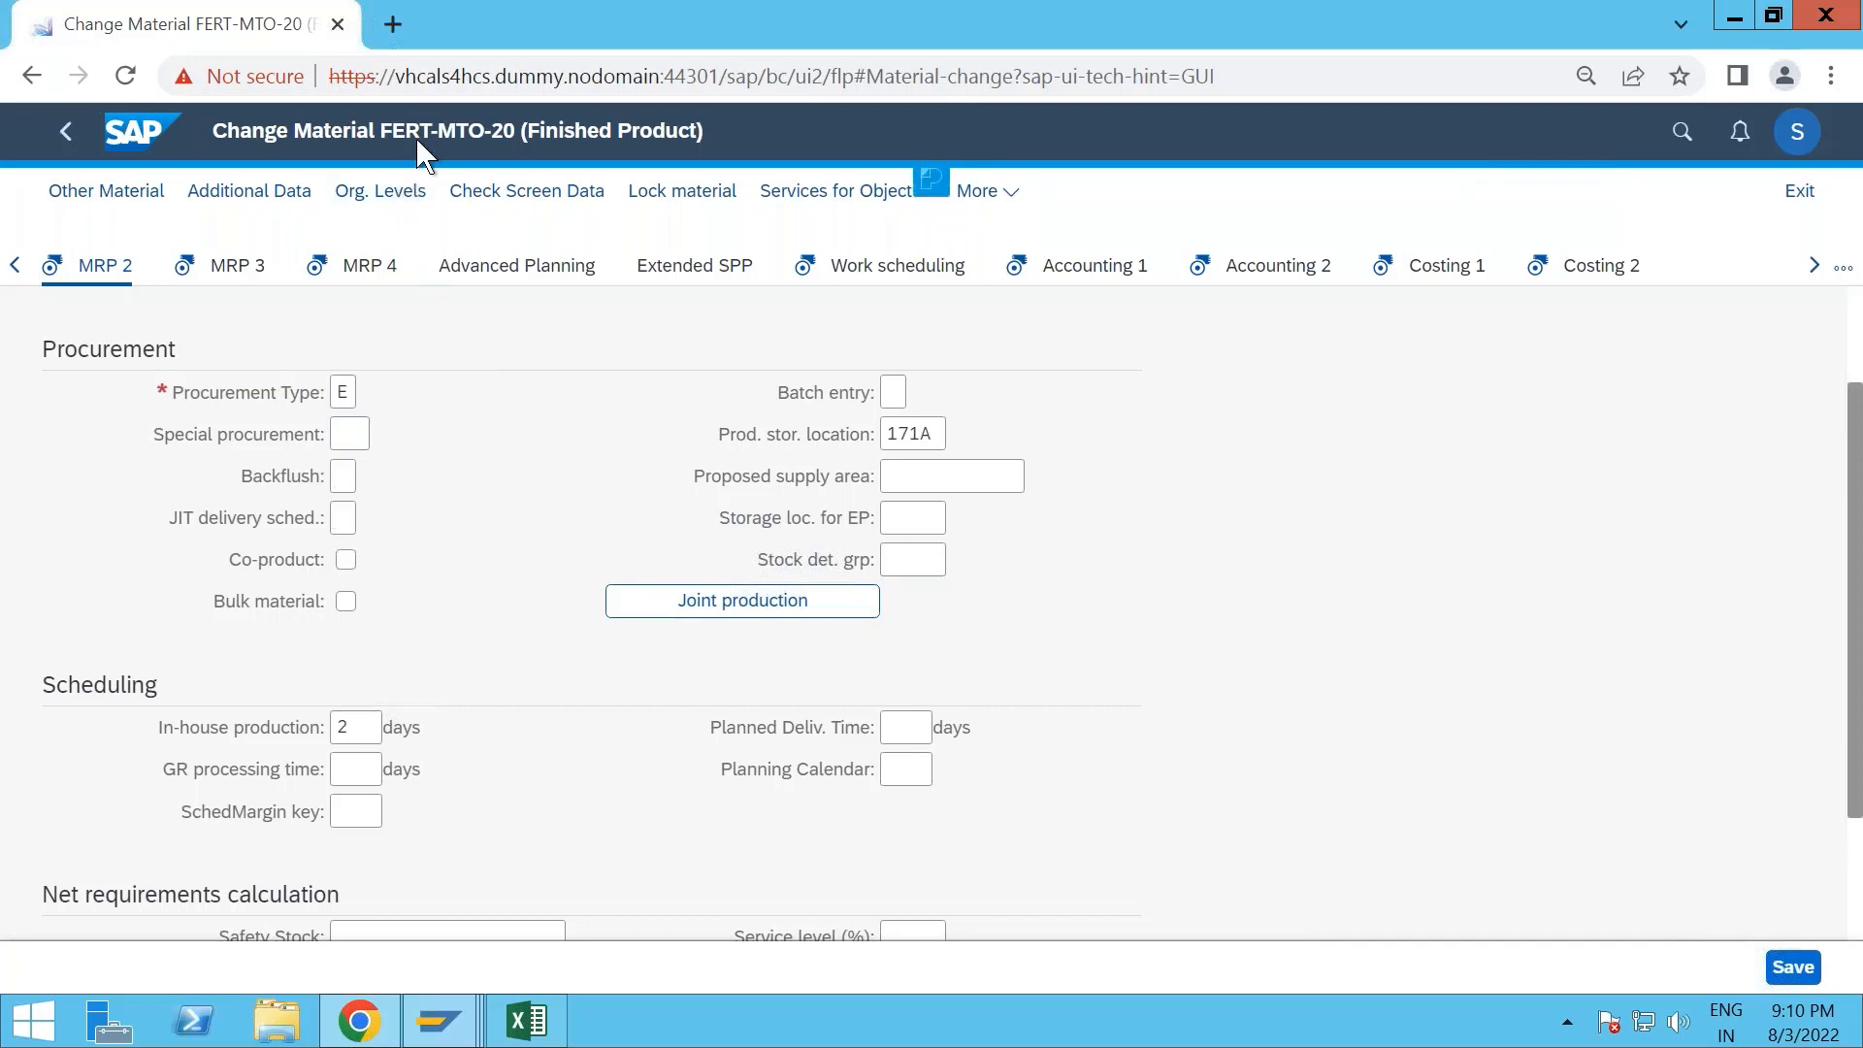
- Examine the backflush, scheduling and net requirements calculation fields in the MRP 2 view
left_click(344, 475)
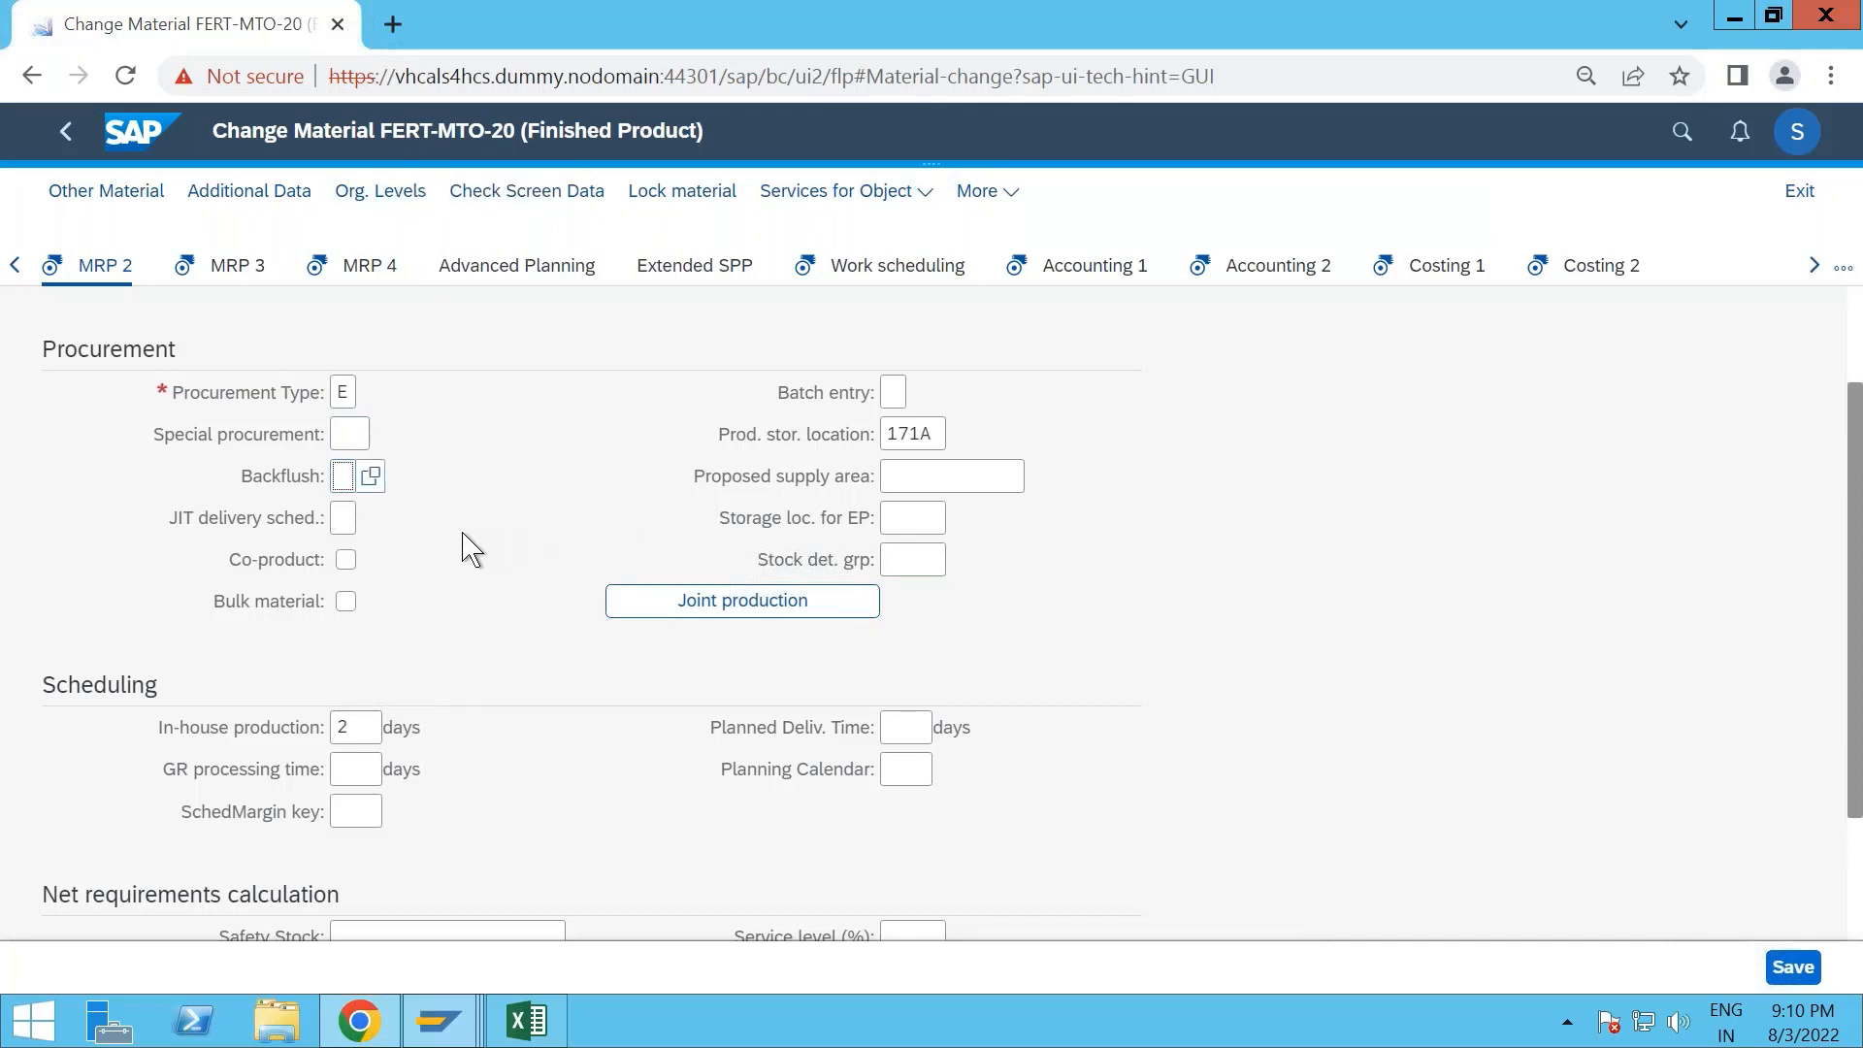
scroll(522, 500, "down", 3)
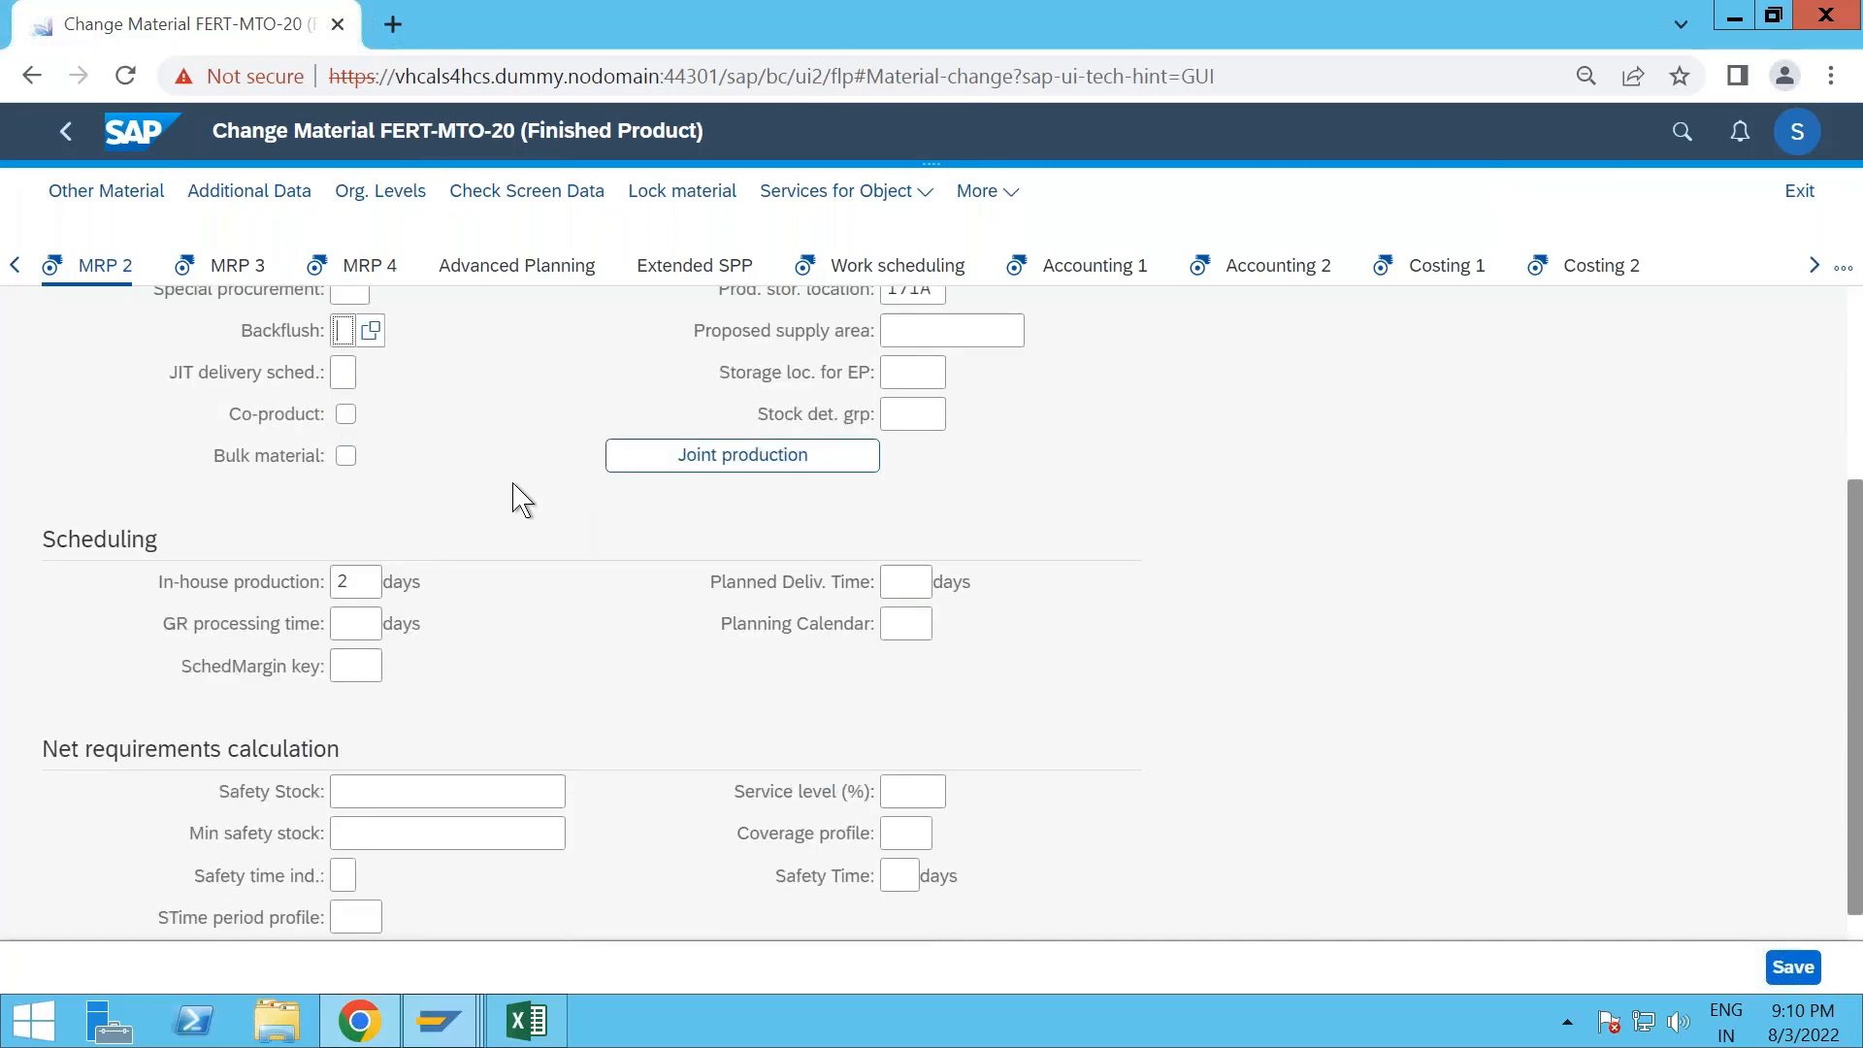
left_click(894, 552)
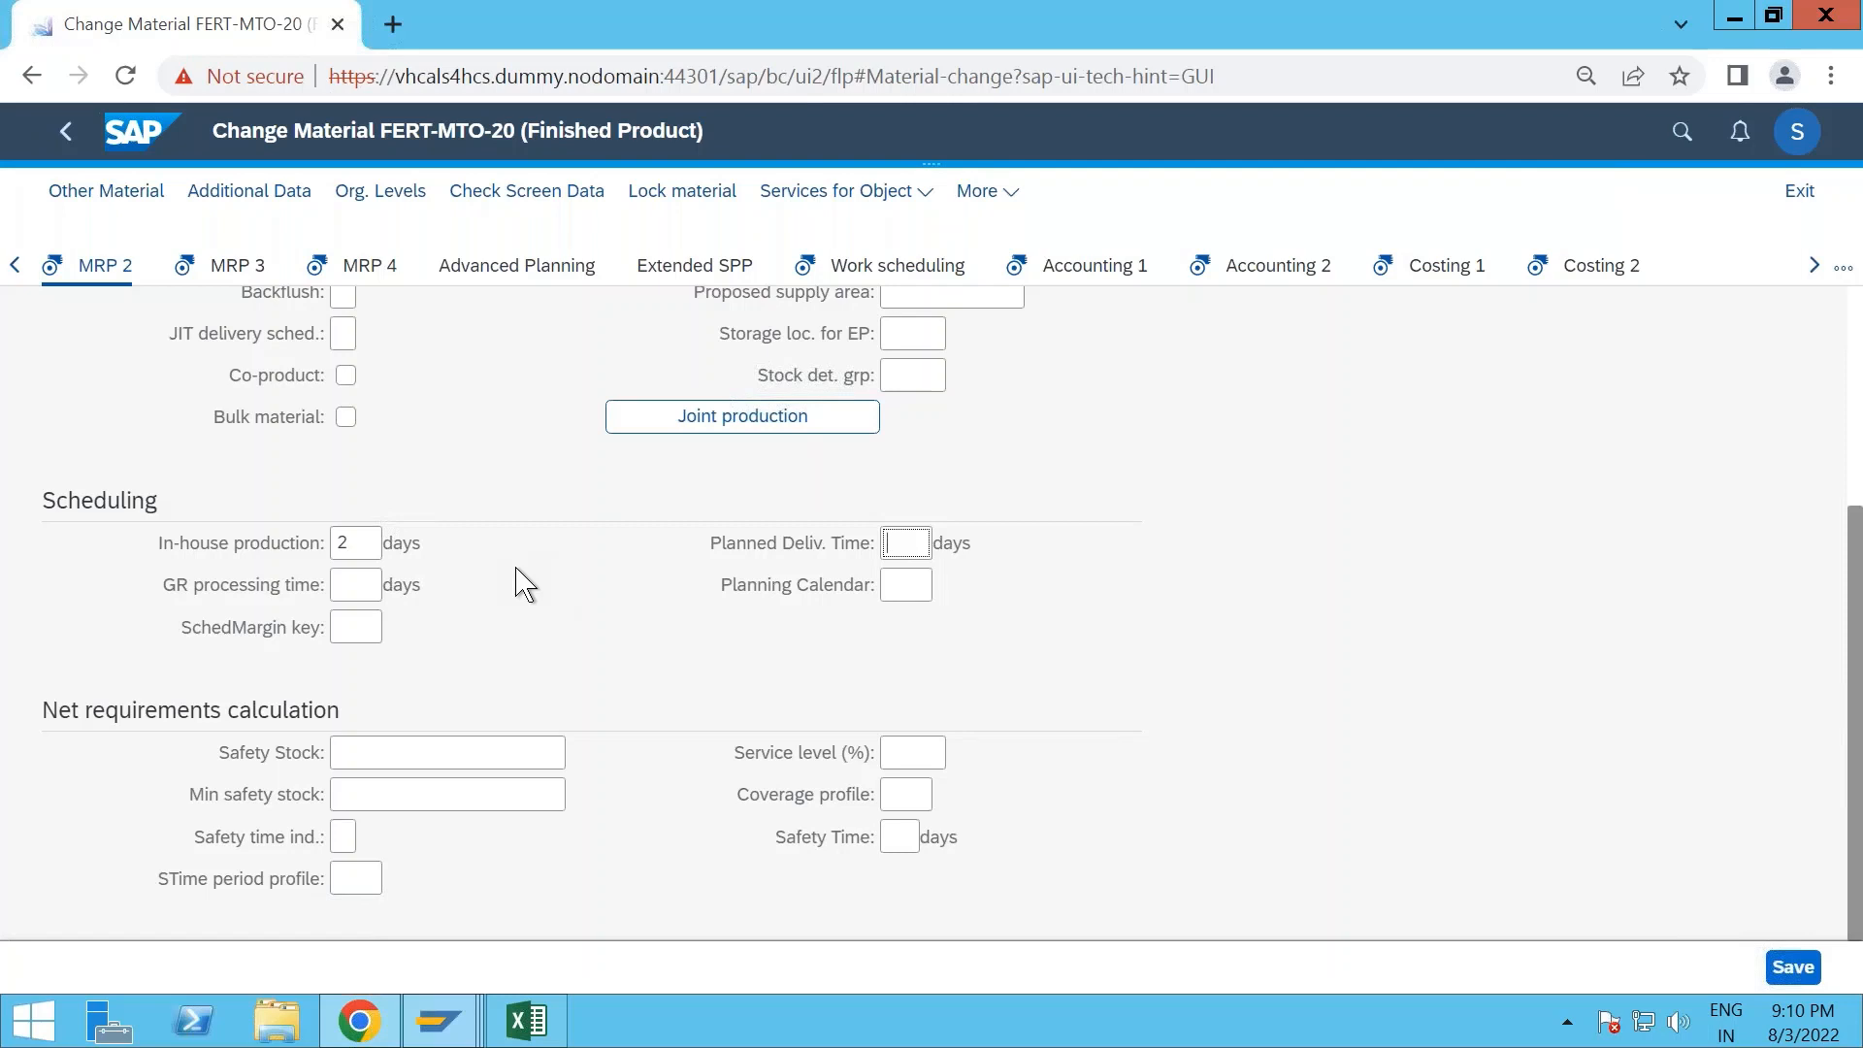
scroll(525, 585, "up", 2)
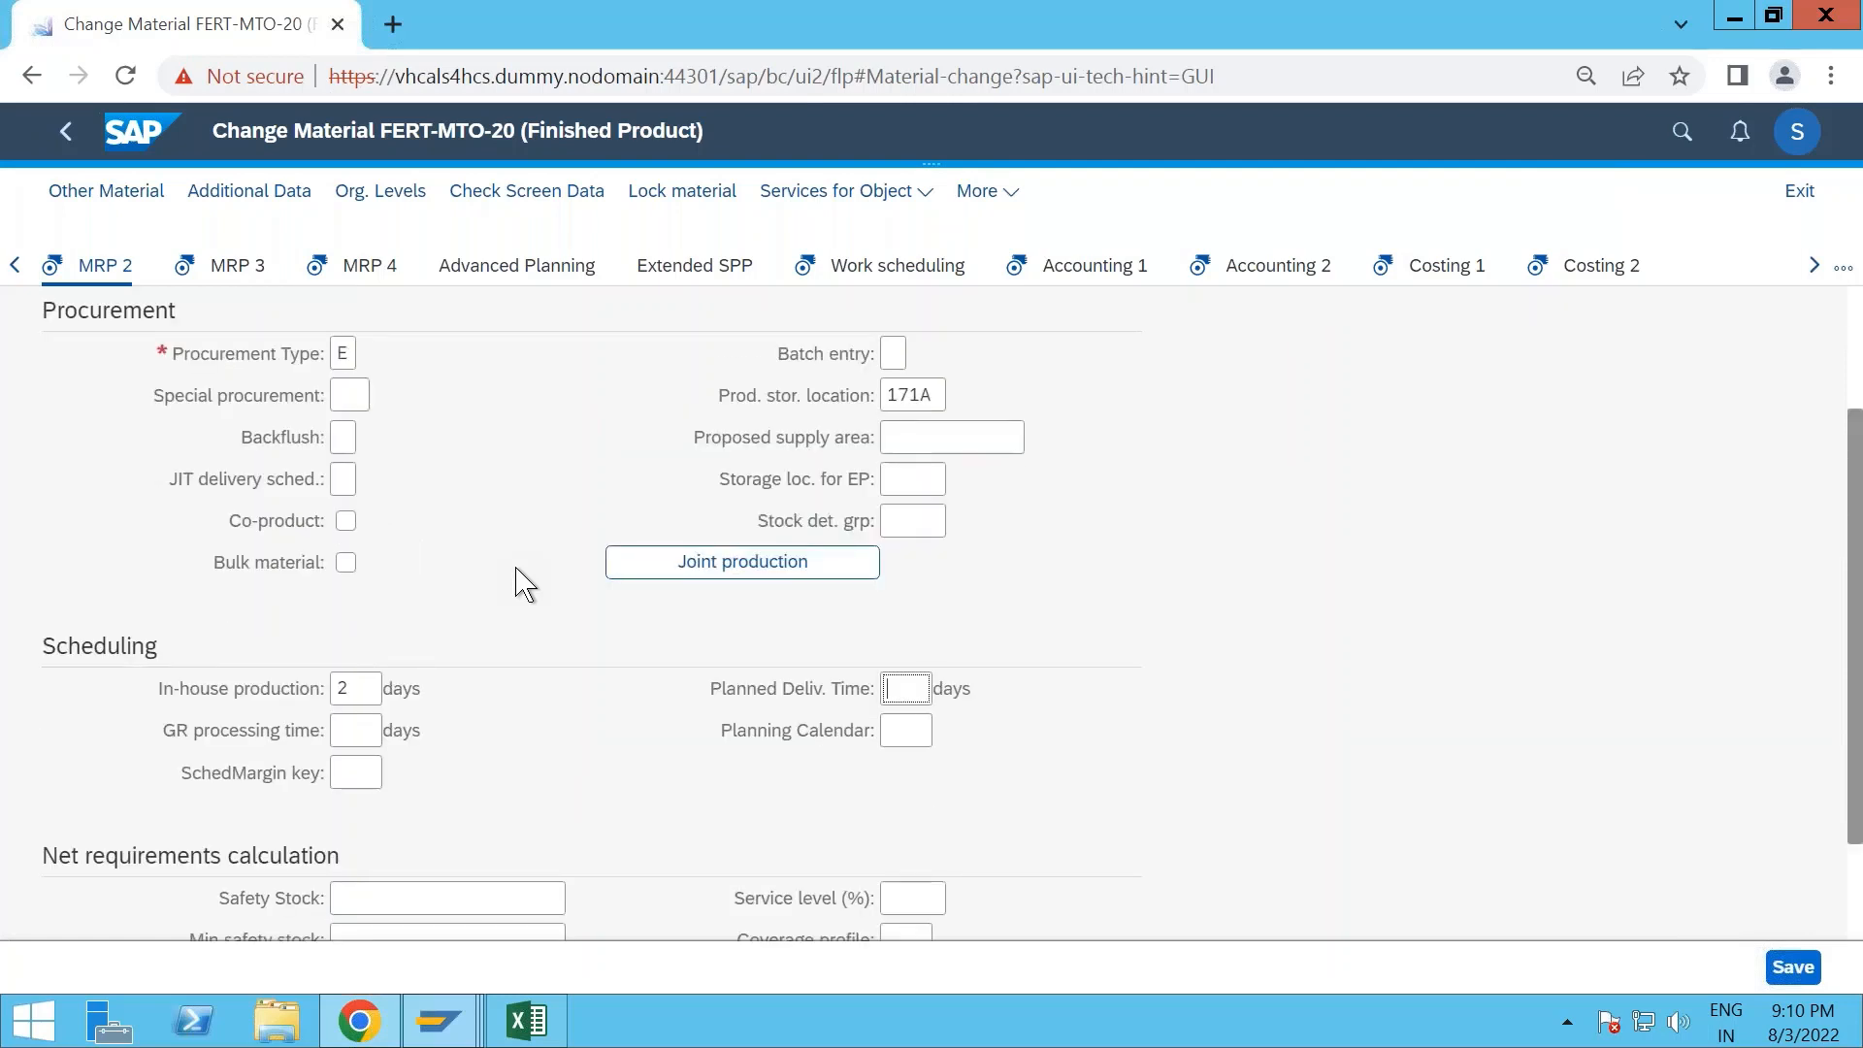
- Examine the strategy group and availability check in the MRP 3 view and the BOM explosion settings in MRP 4
key("Return")
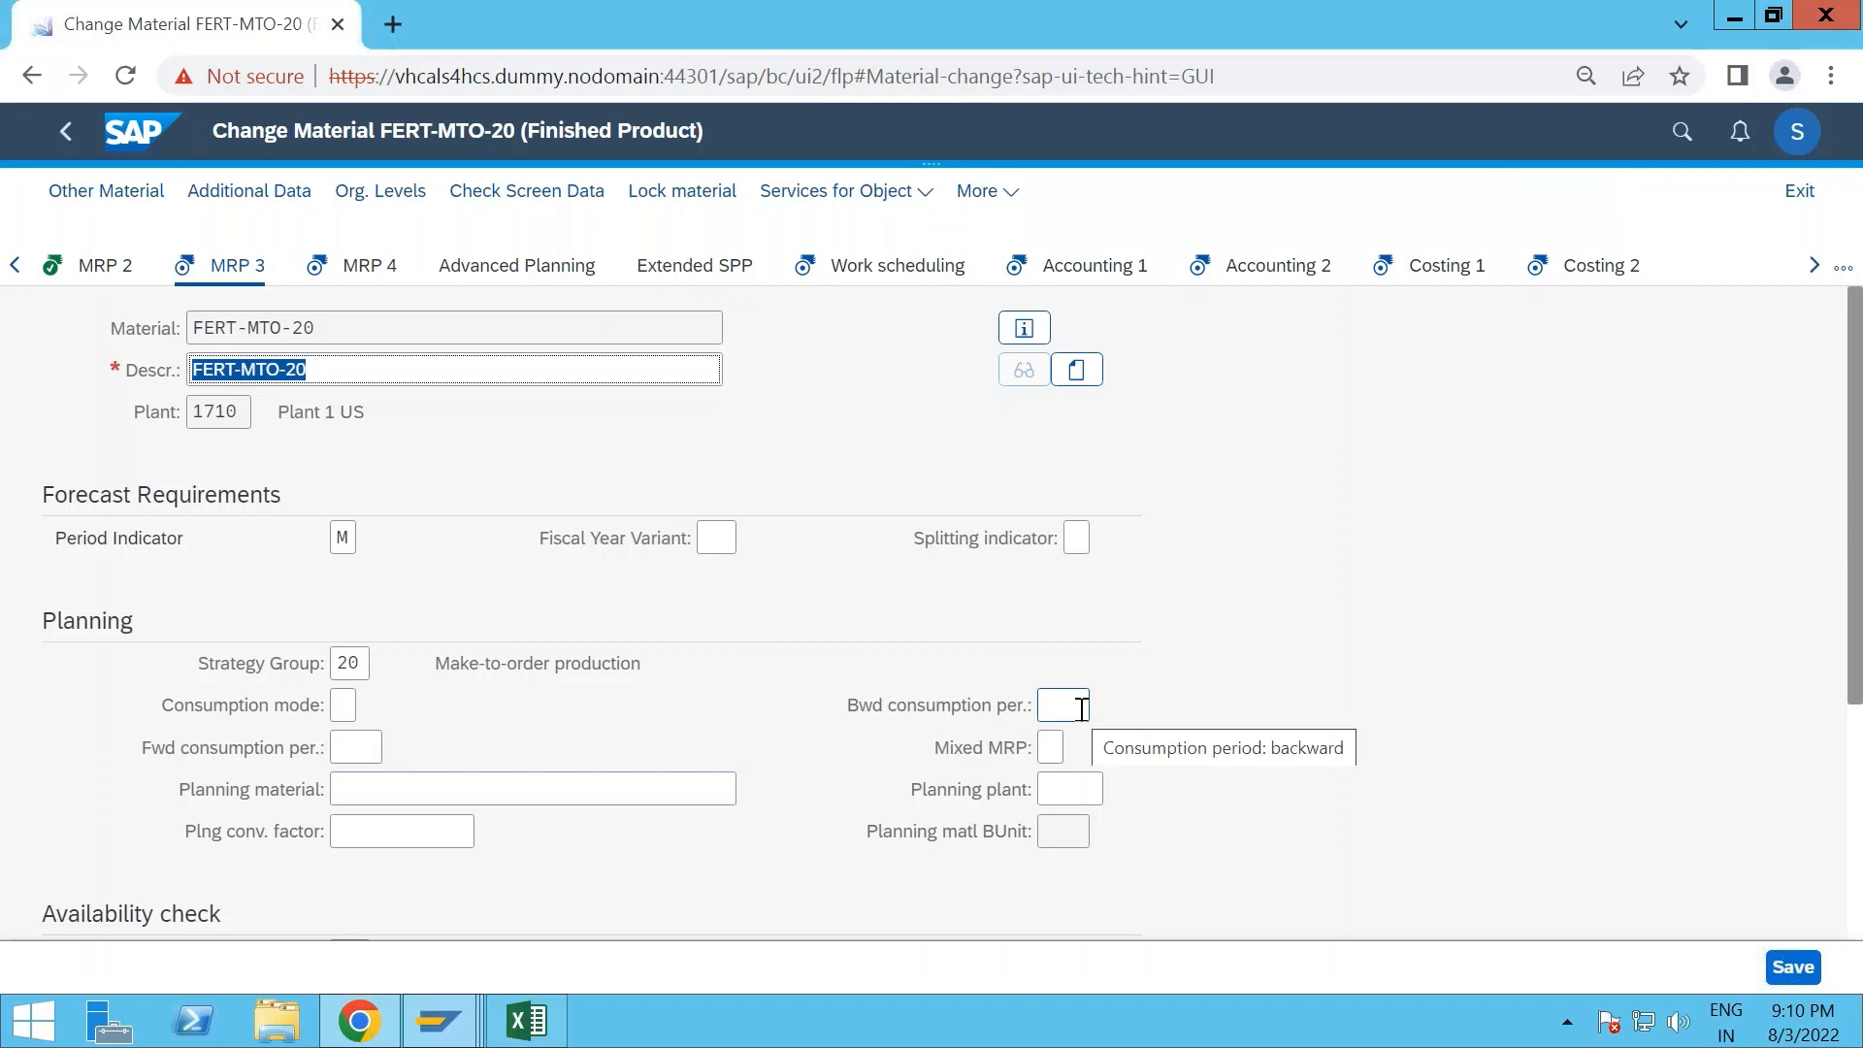
scroll(1081, 710, "down", 2)
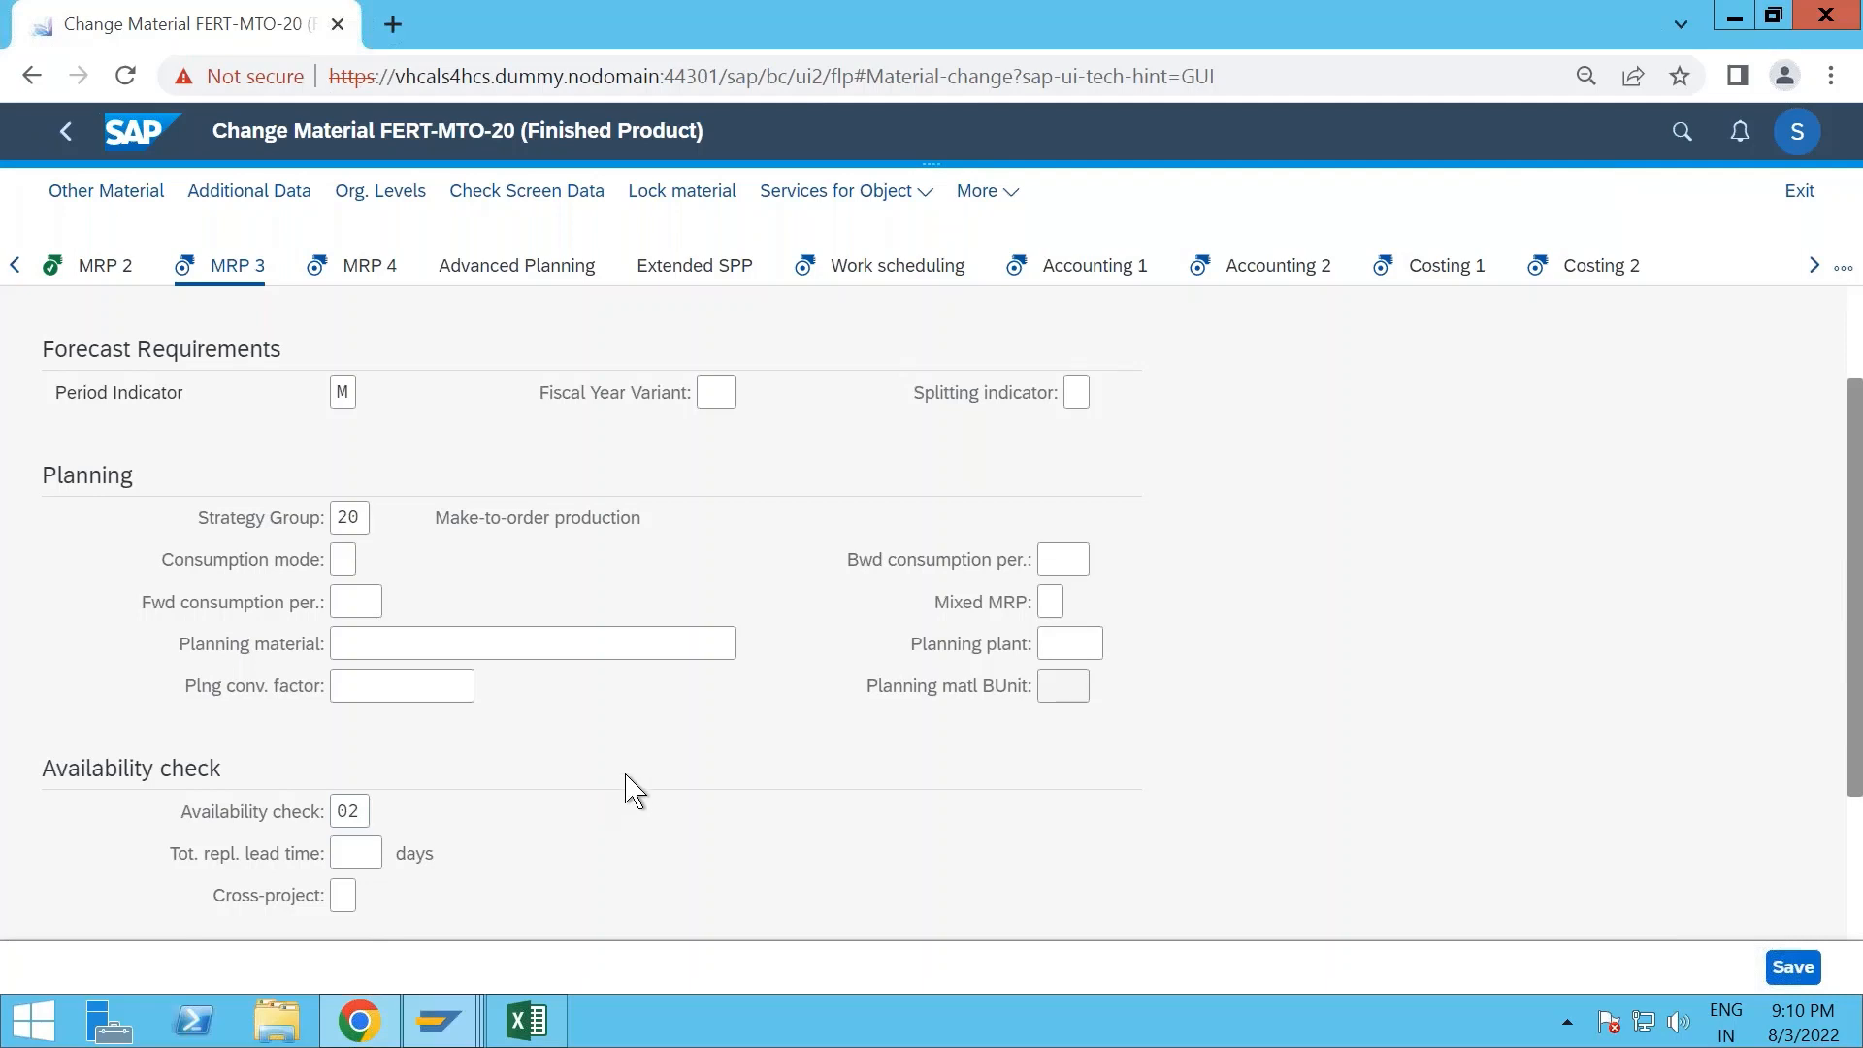
key("Return")
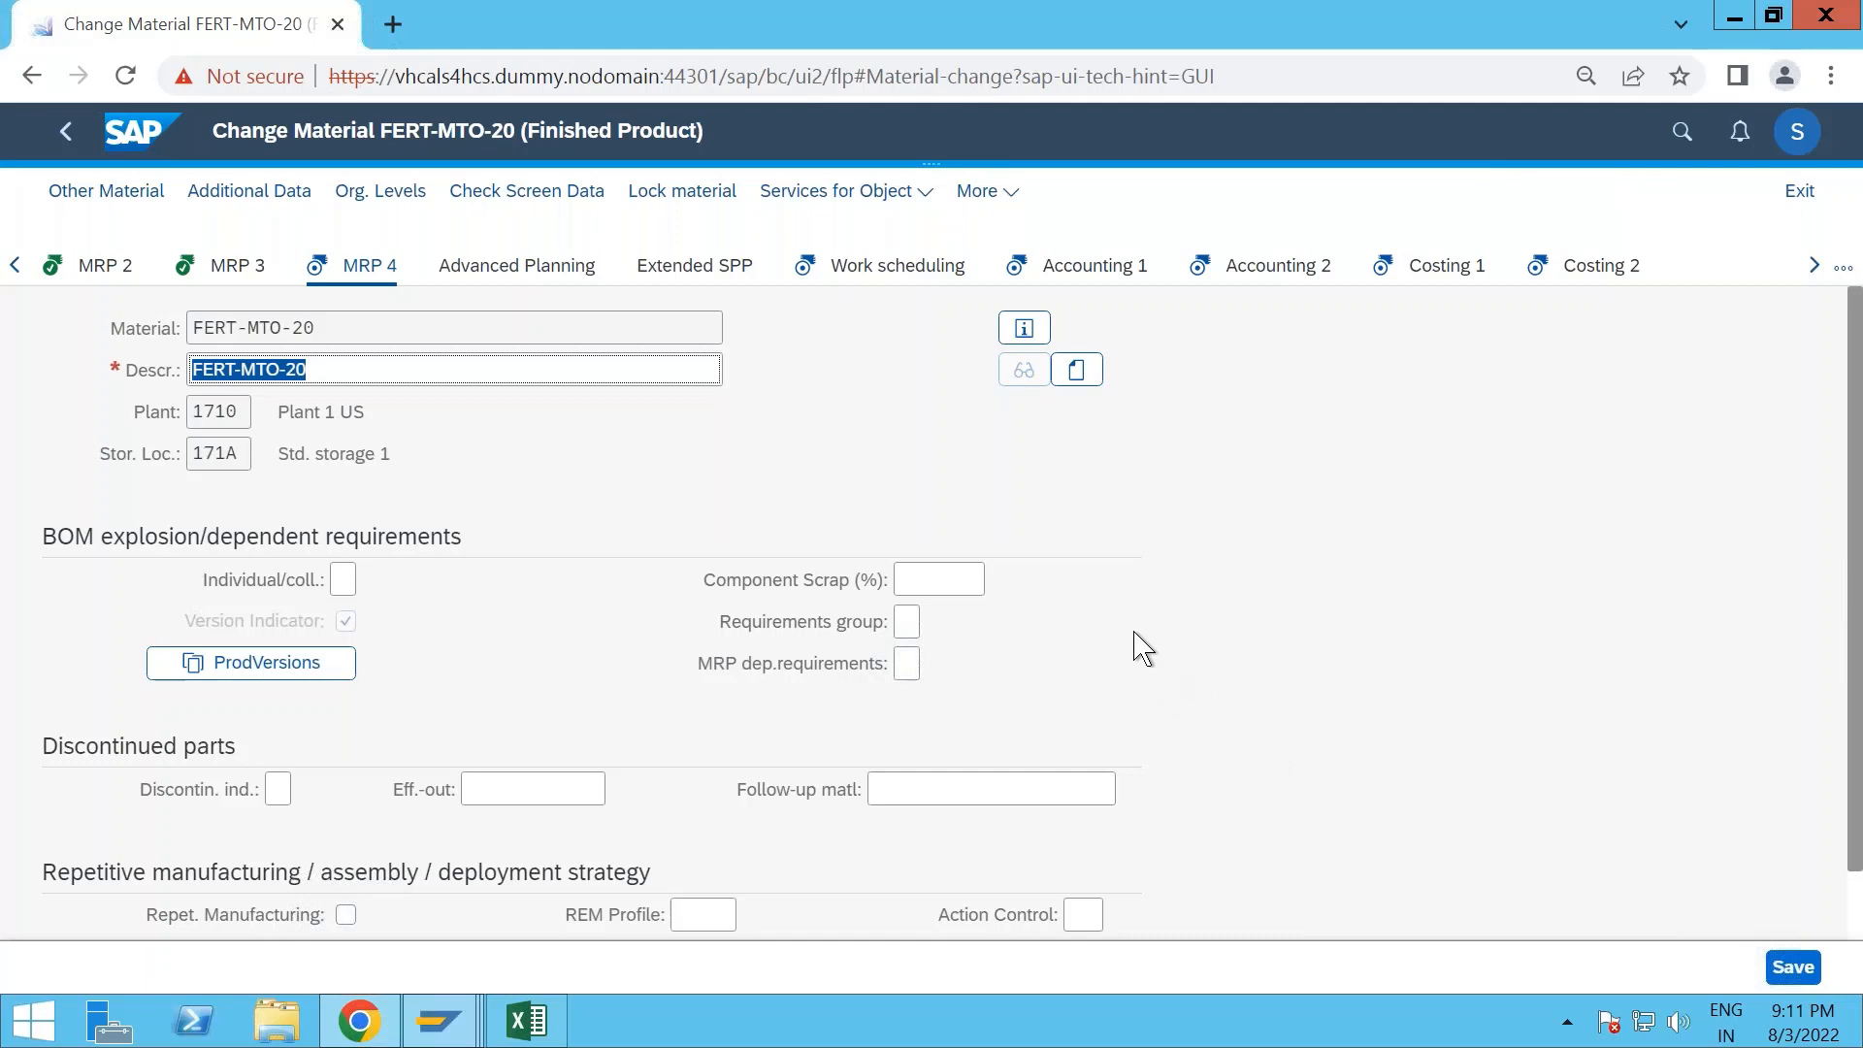
- Set the production scheduling profile to ZALK in the Work scheduling view
left_click(903, 266)
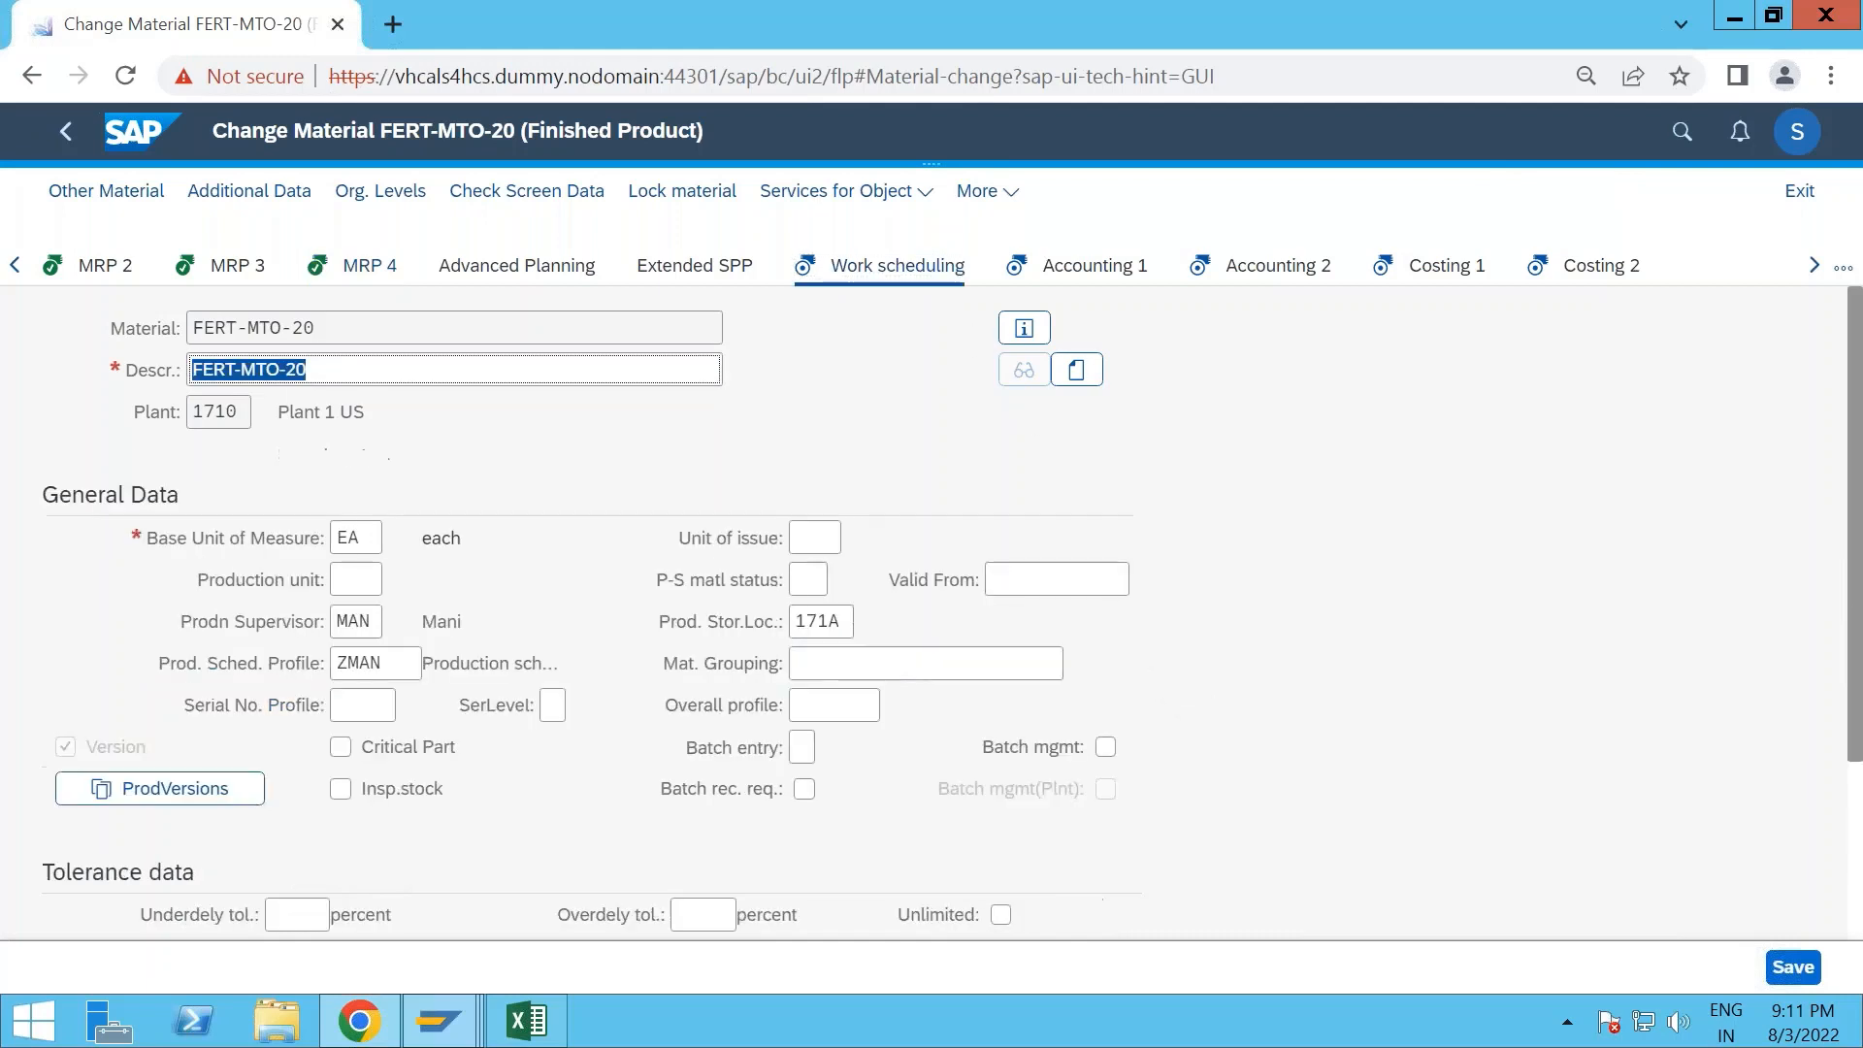
left_click(395, 665)
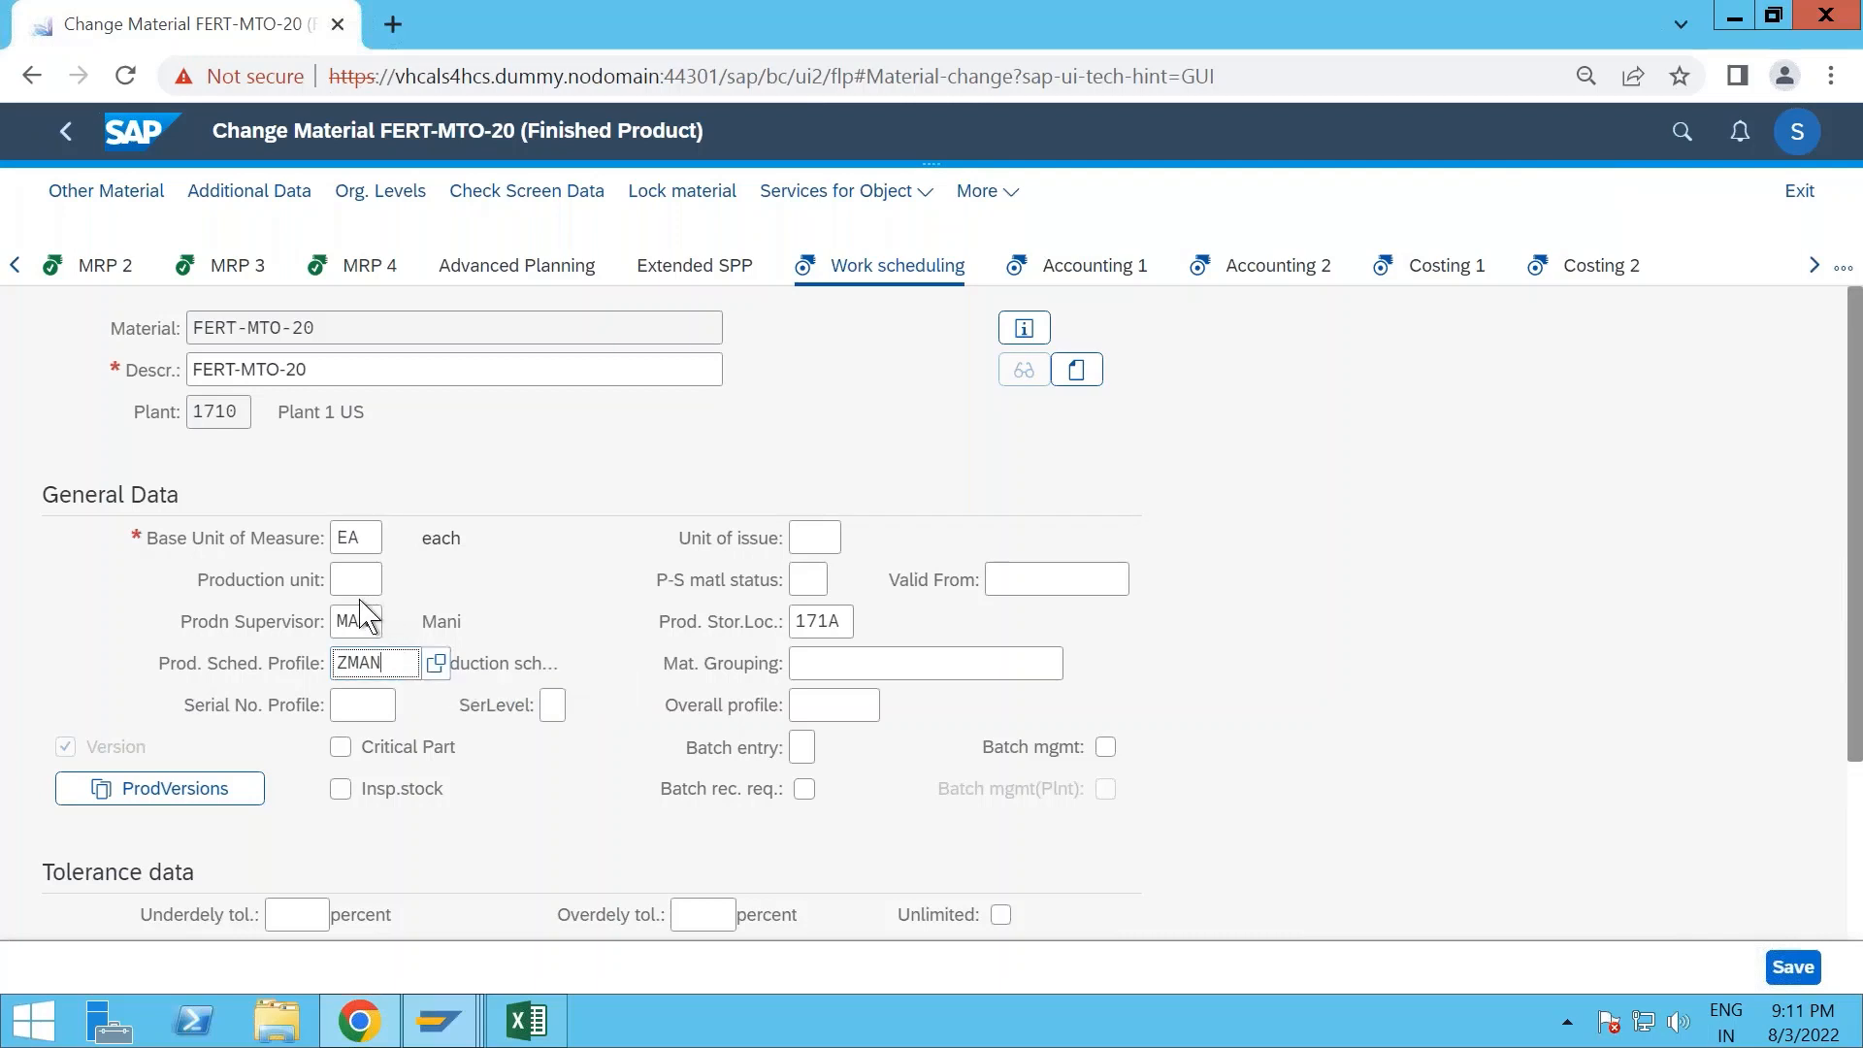
left_click_drag(408, 658, 291, 672)
type("ZALK")
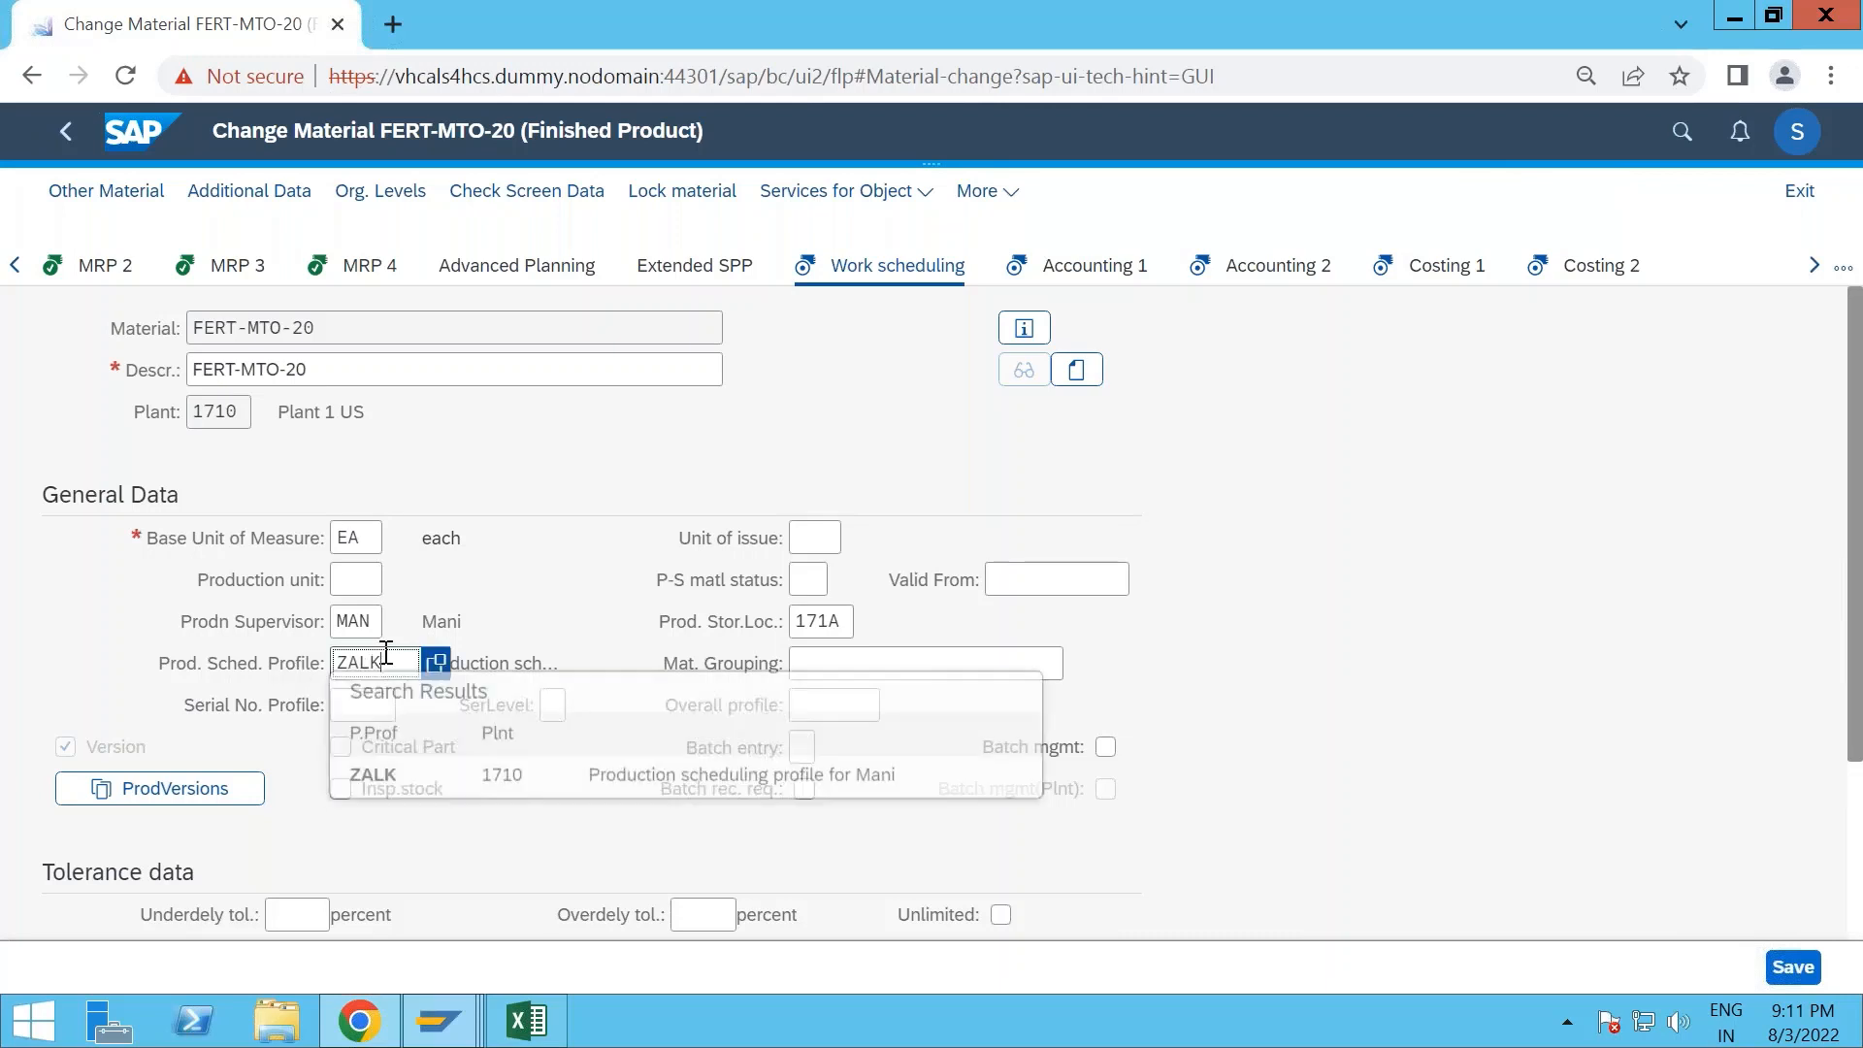
left_click(407, 786)
- Set the production supervisor to ALK, choosing it from the list of supervisors for plant 1710
left_click_drag(375, 621, 318, 636)
type("ALK")
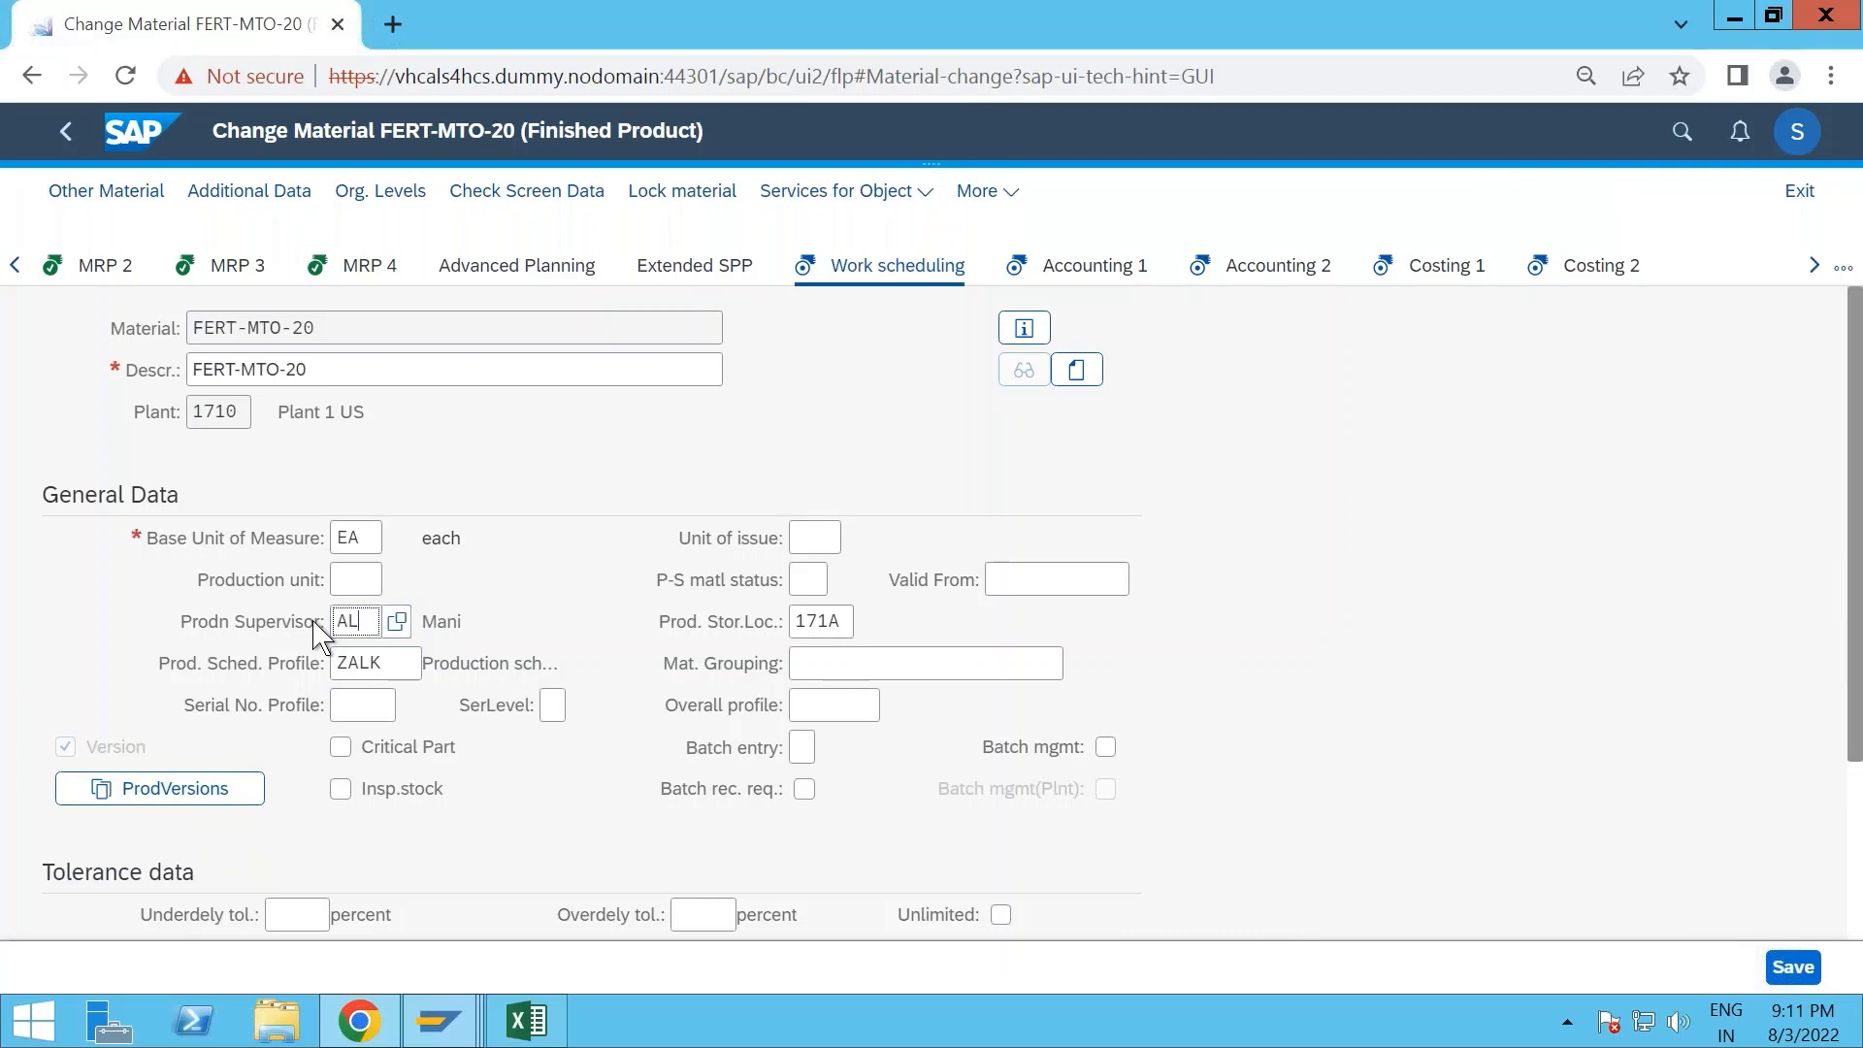
left_click(398, 622)
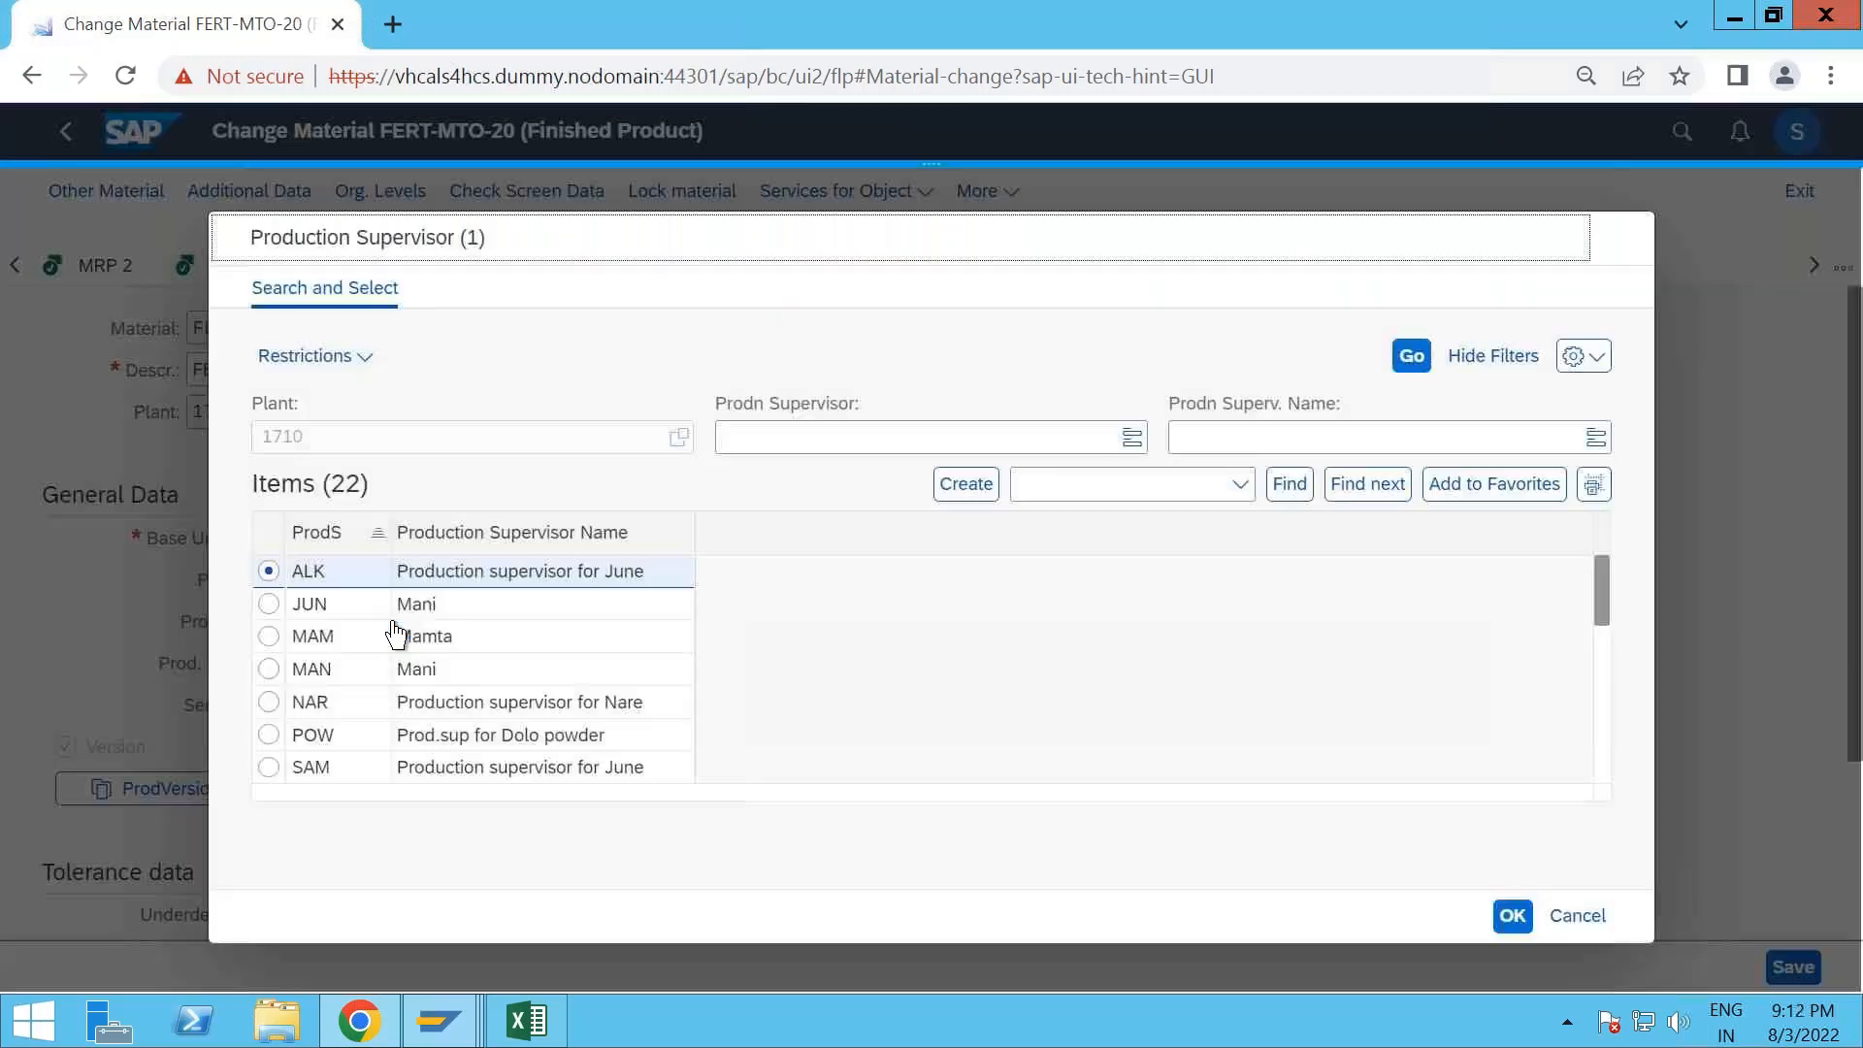
scroll(500, 641, "down", 1)
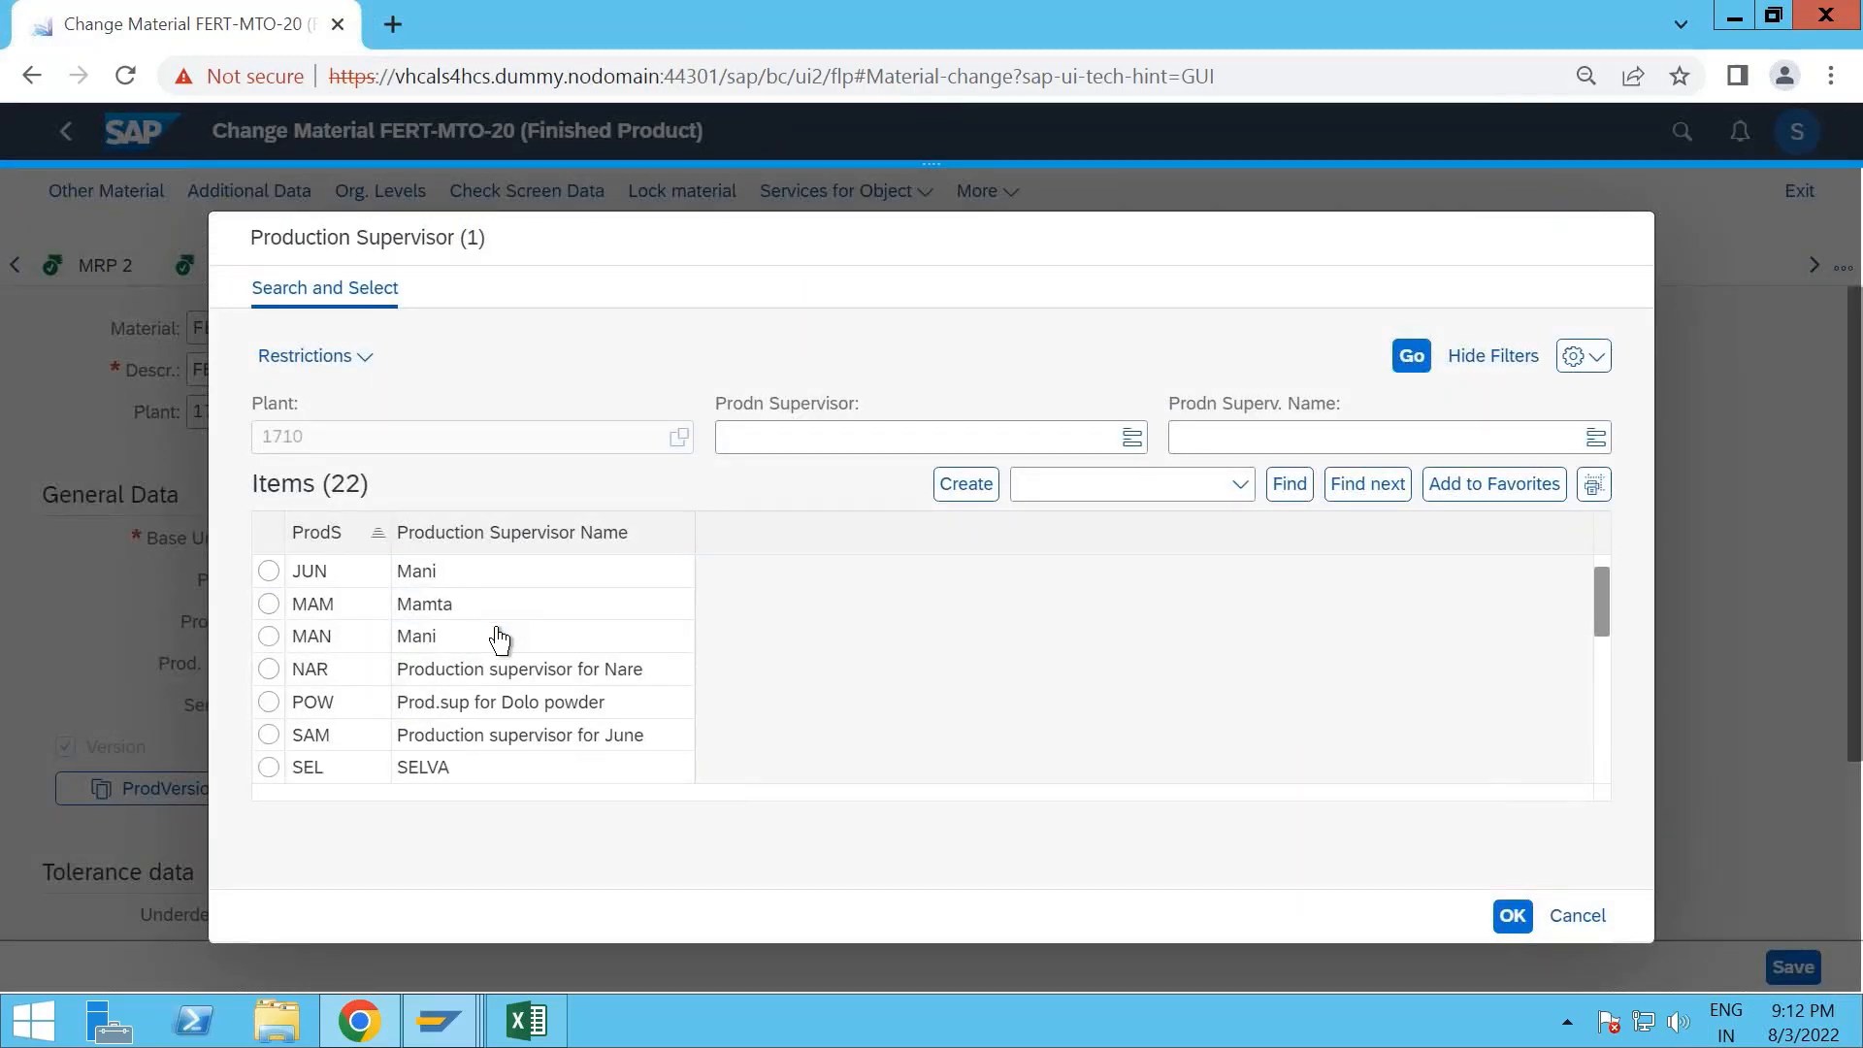
scroll(491, 637, "up", 1)
double_click(474, 582)
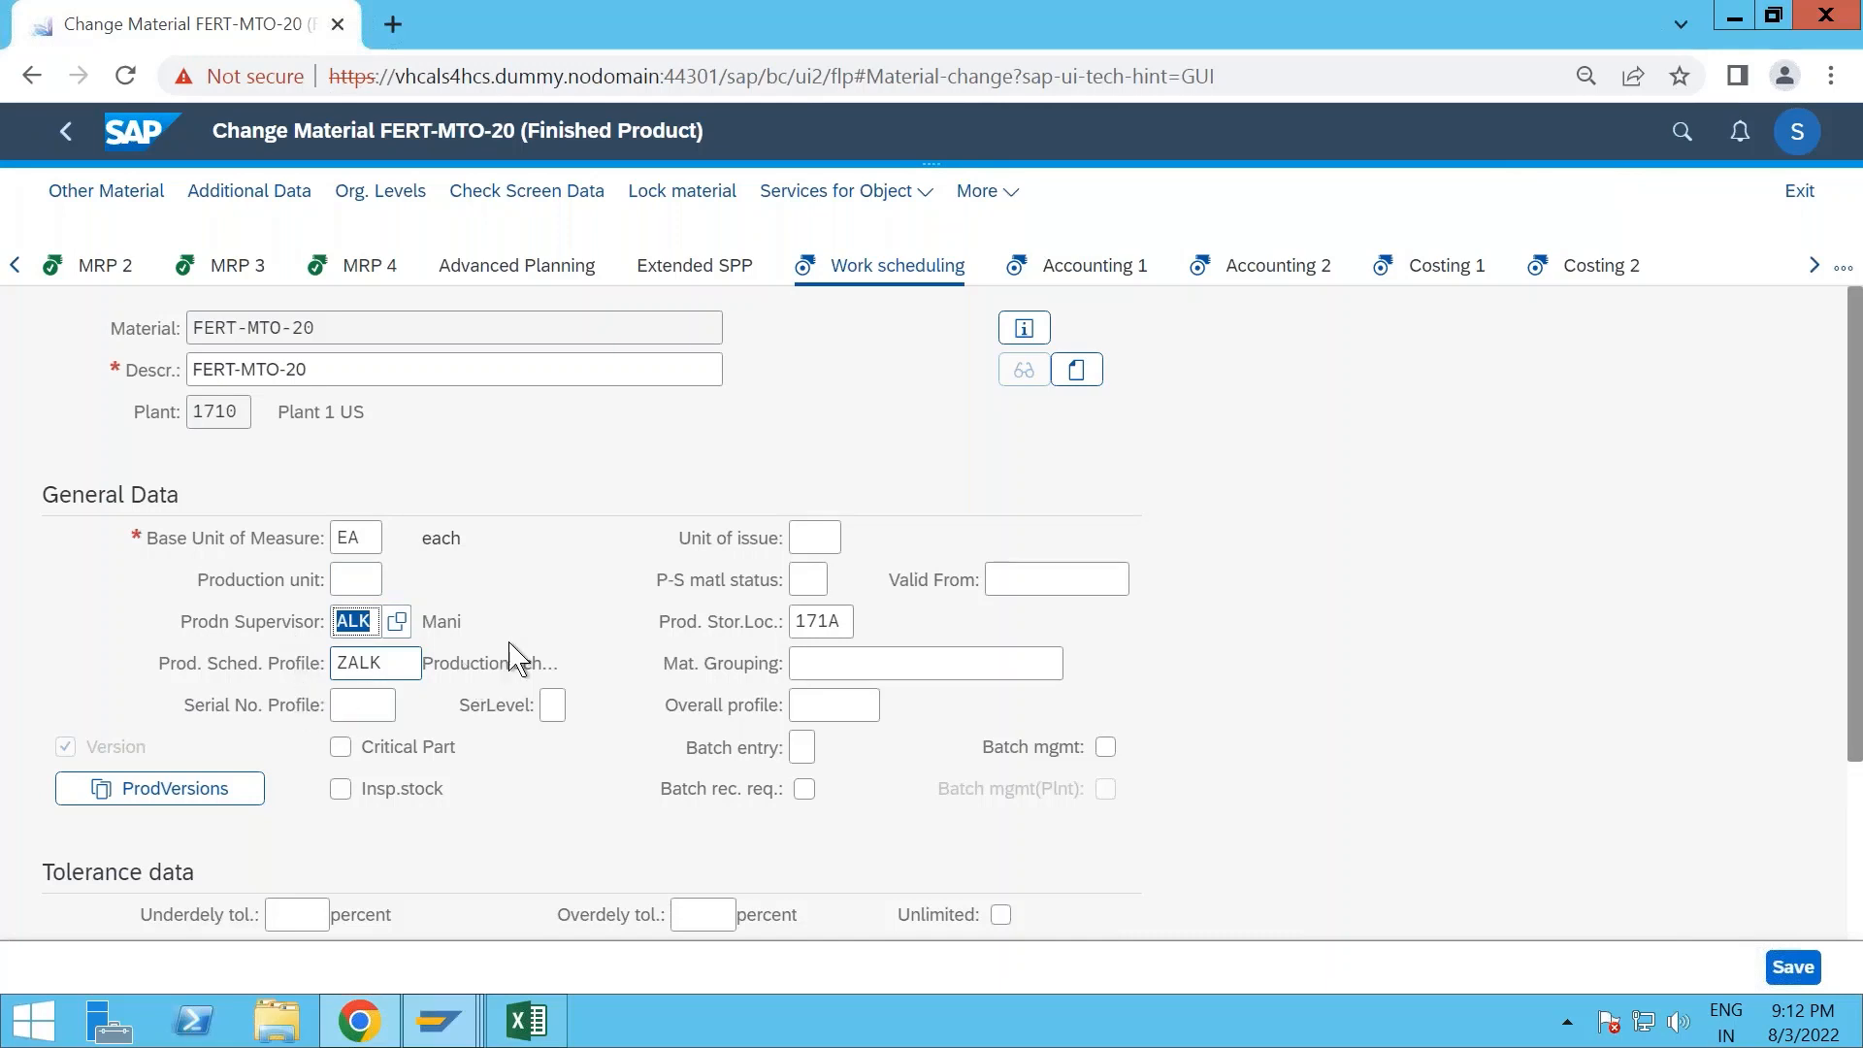
- Set the overdelivery tolerance to 10 percent in the work scheduling tolerance data and confirm the view
scroll(514, 659, "down", 3)
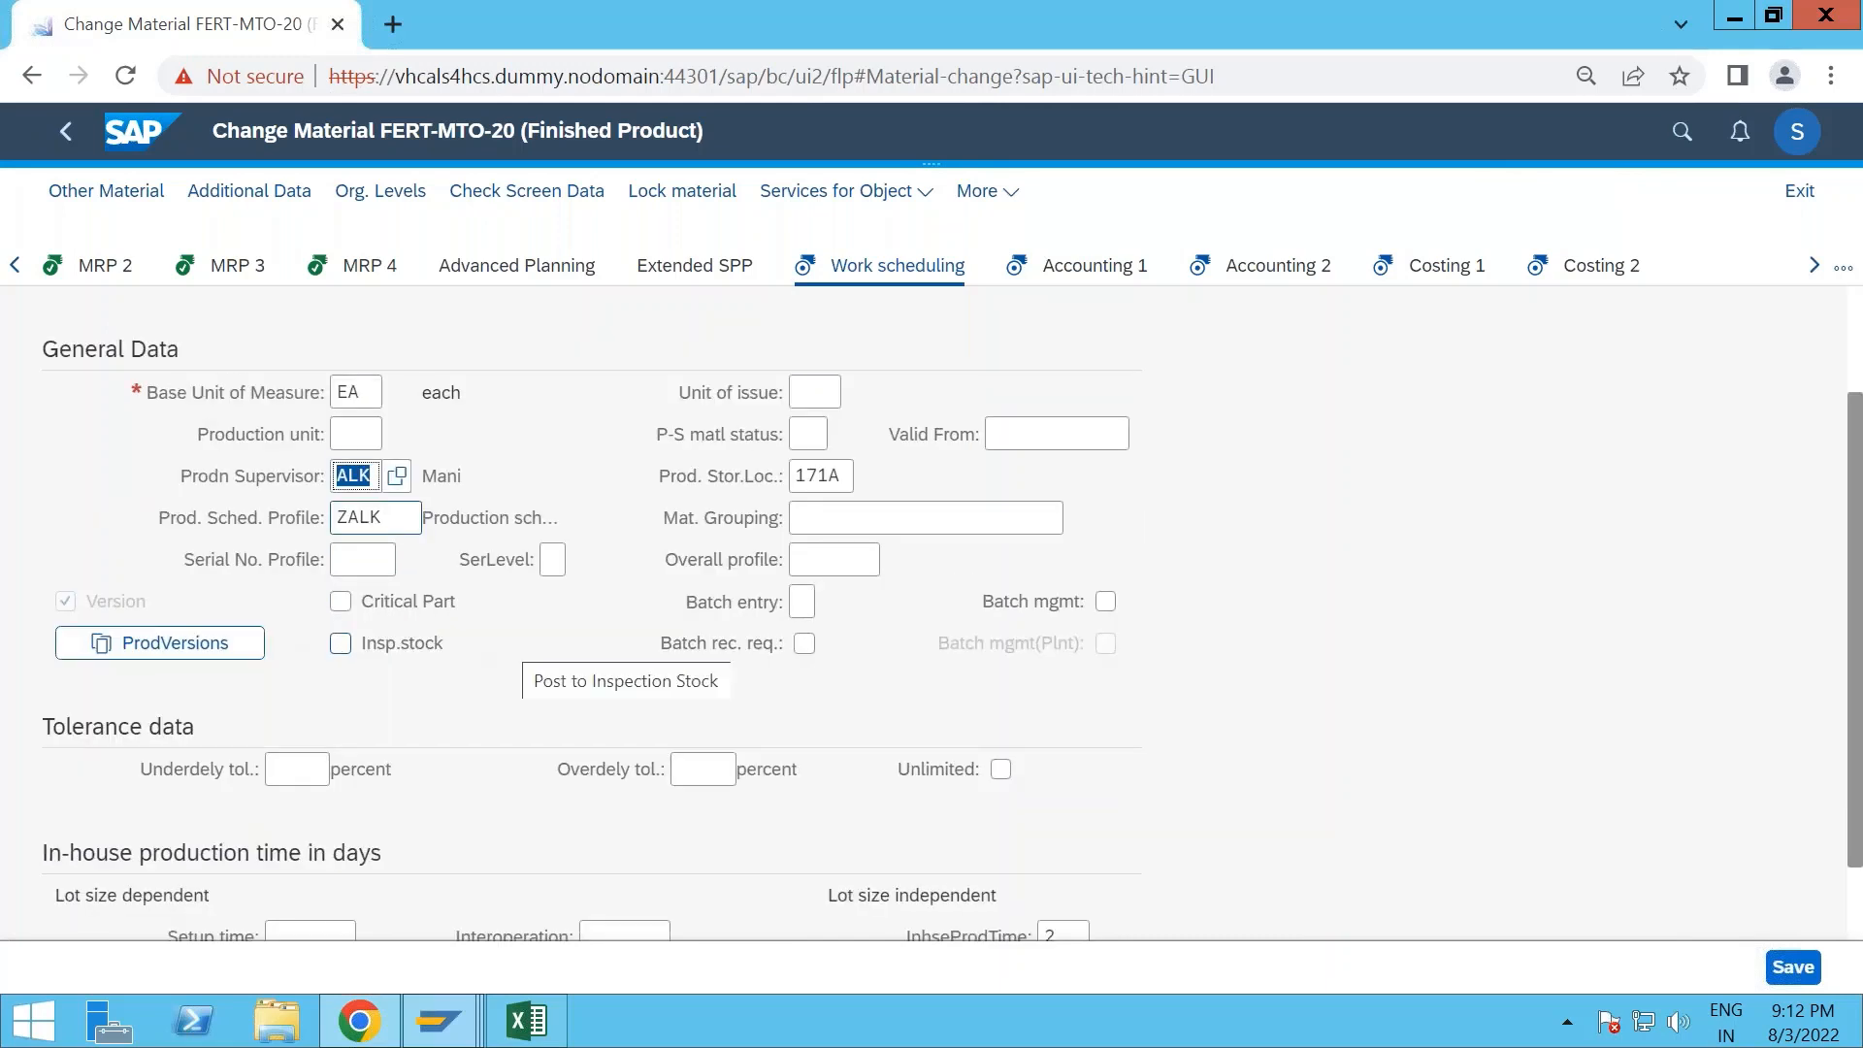
scroll(475, 698, "down", 2)
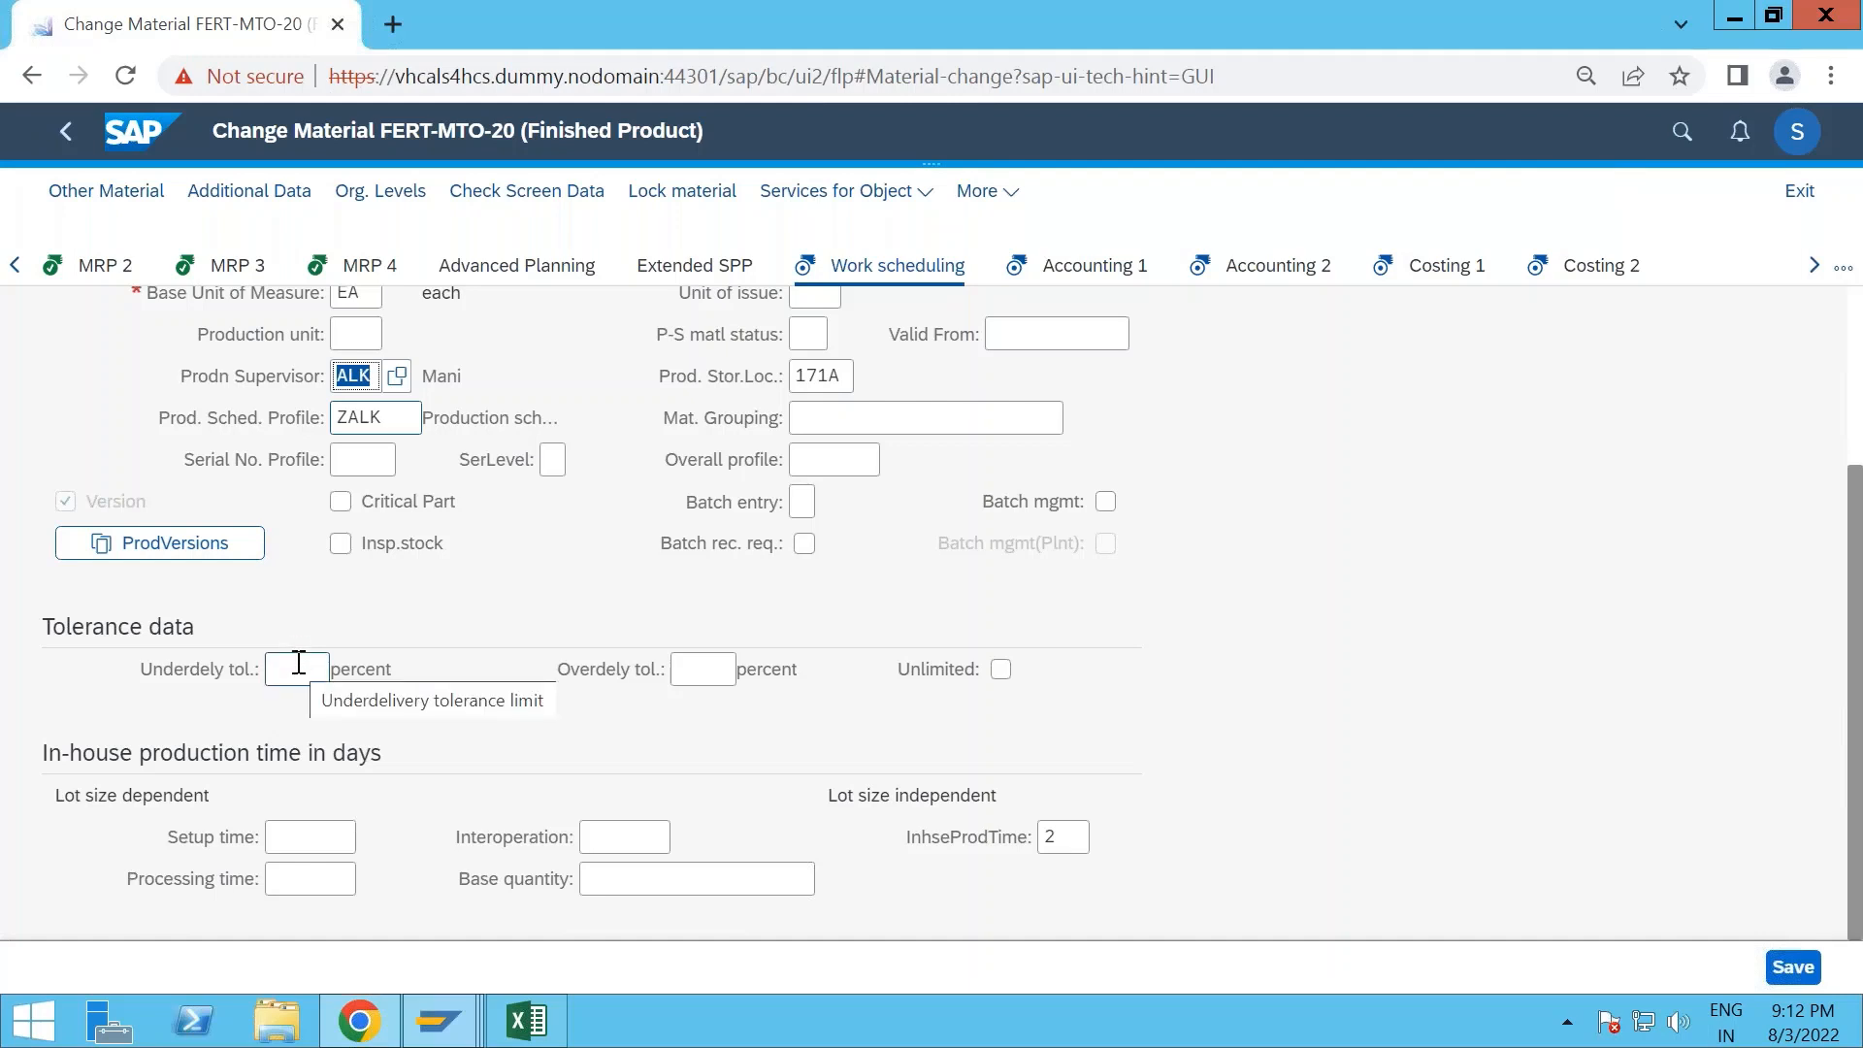
left_click(694, 677)
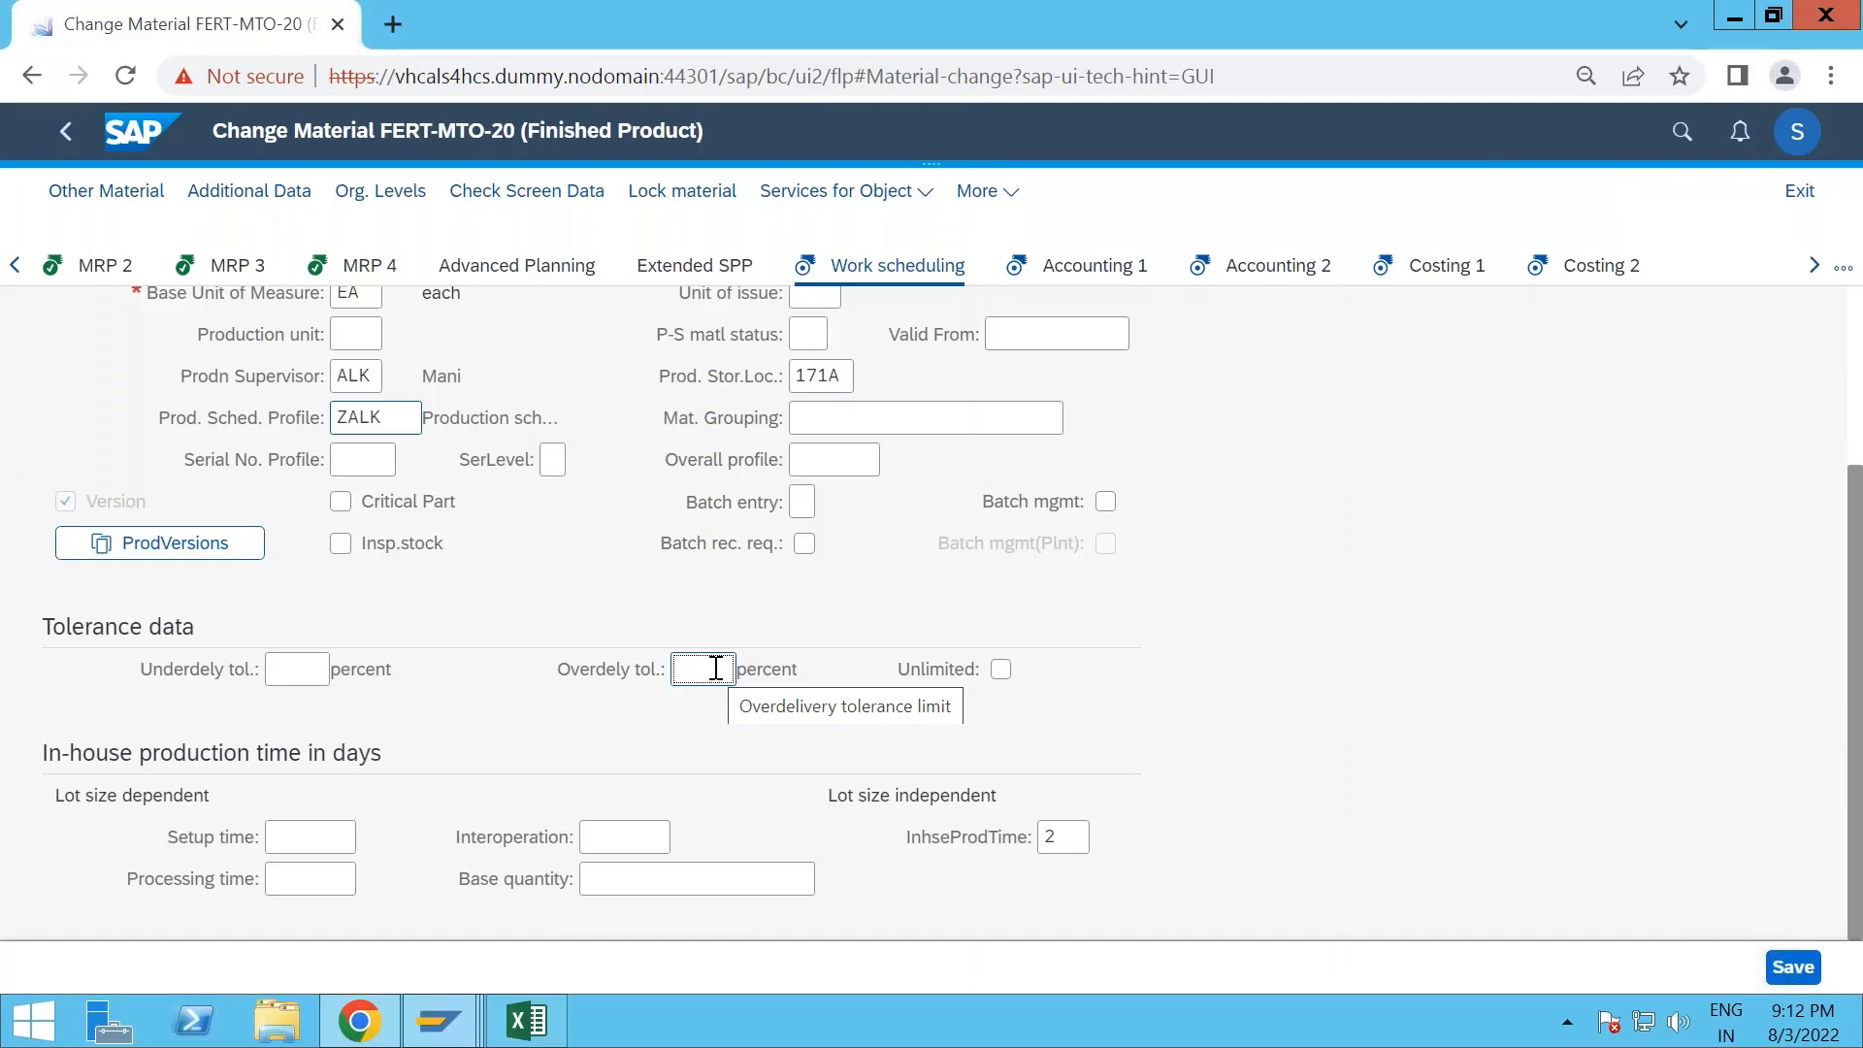
type("10")
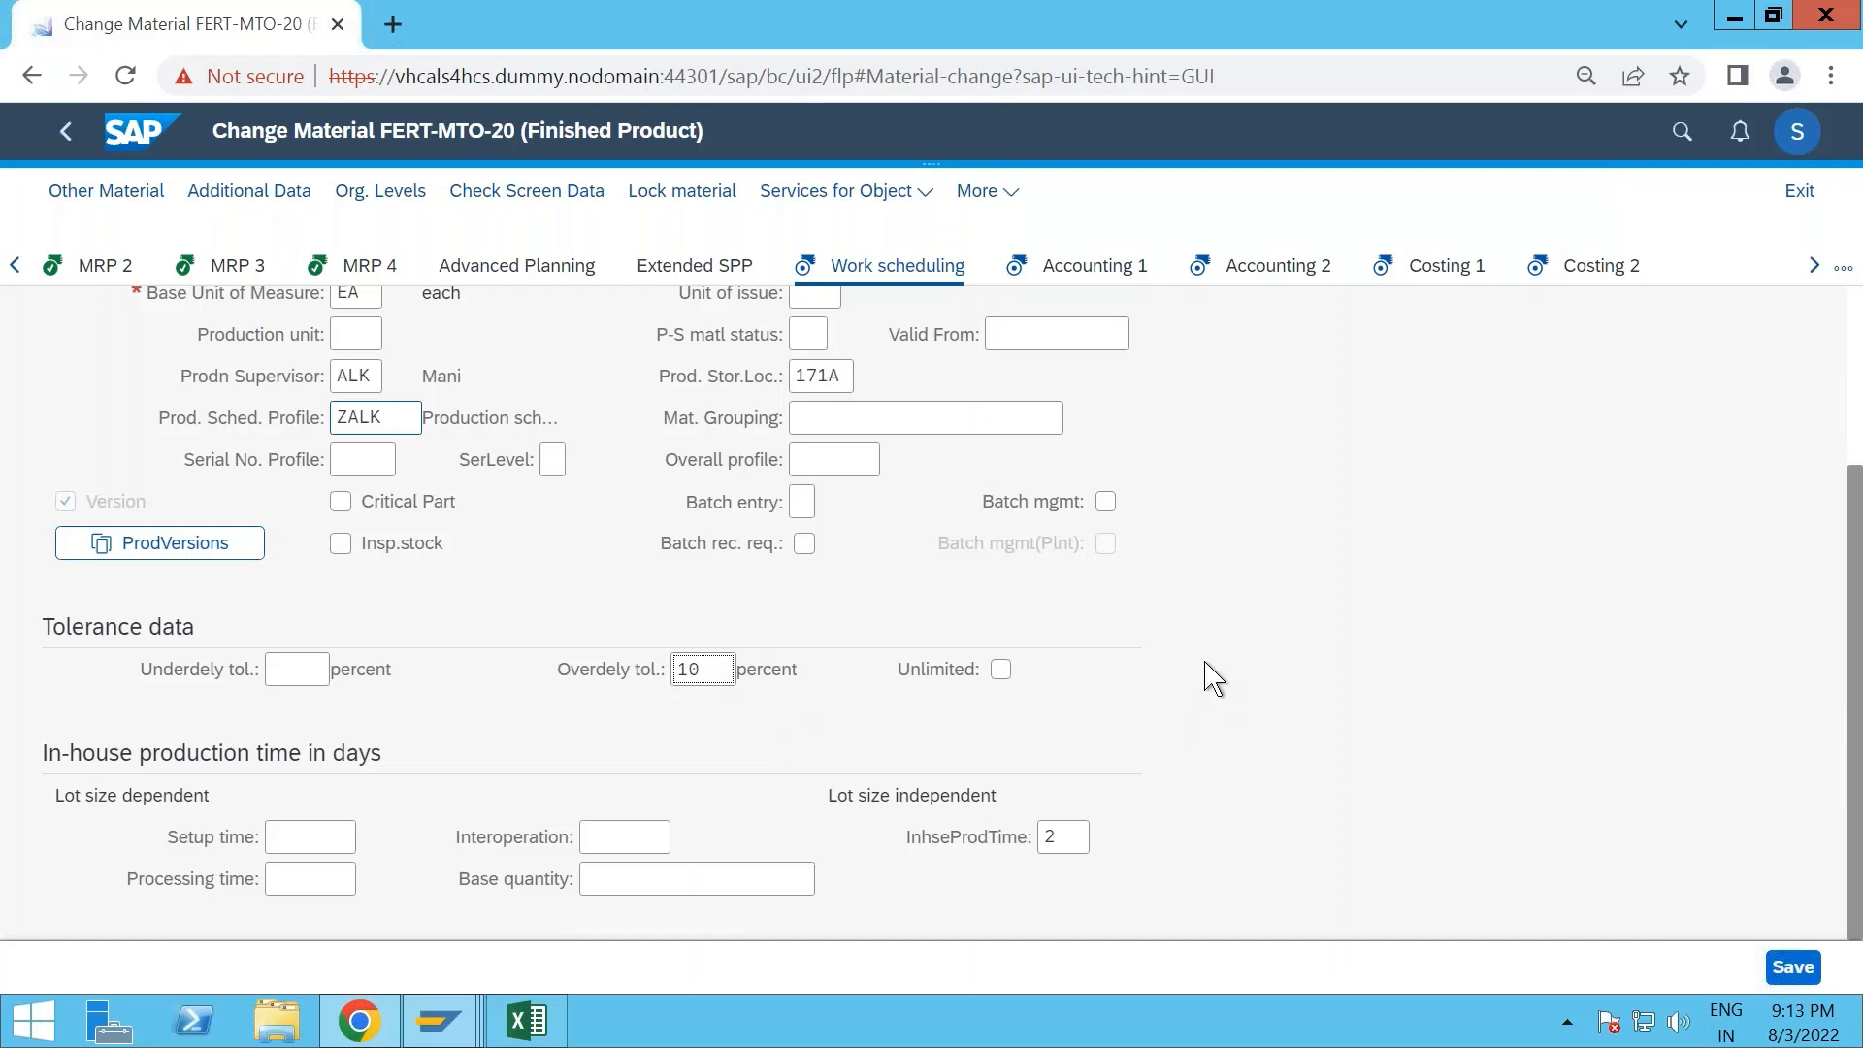
key("Return")
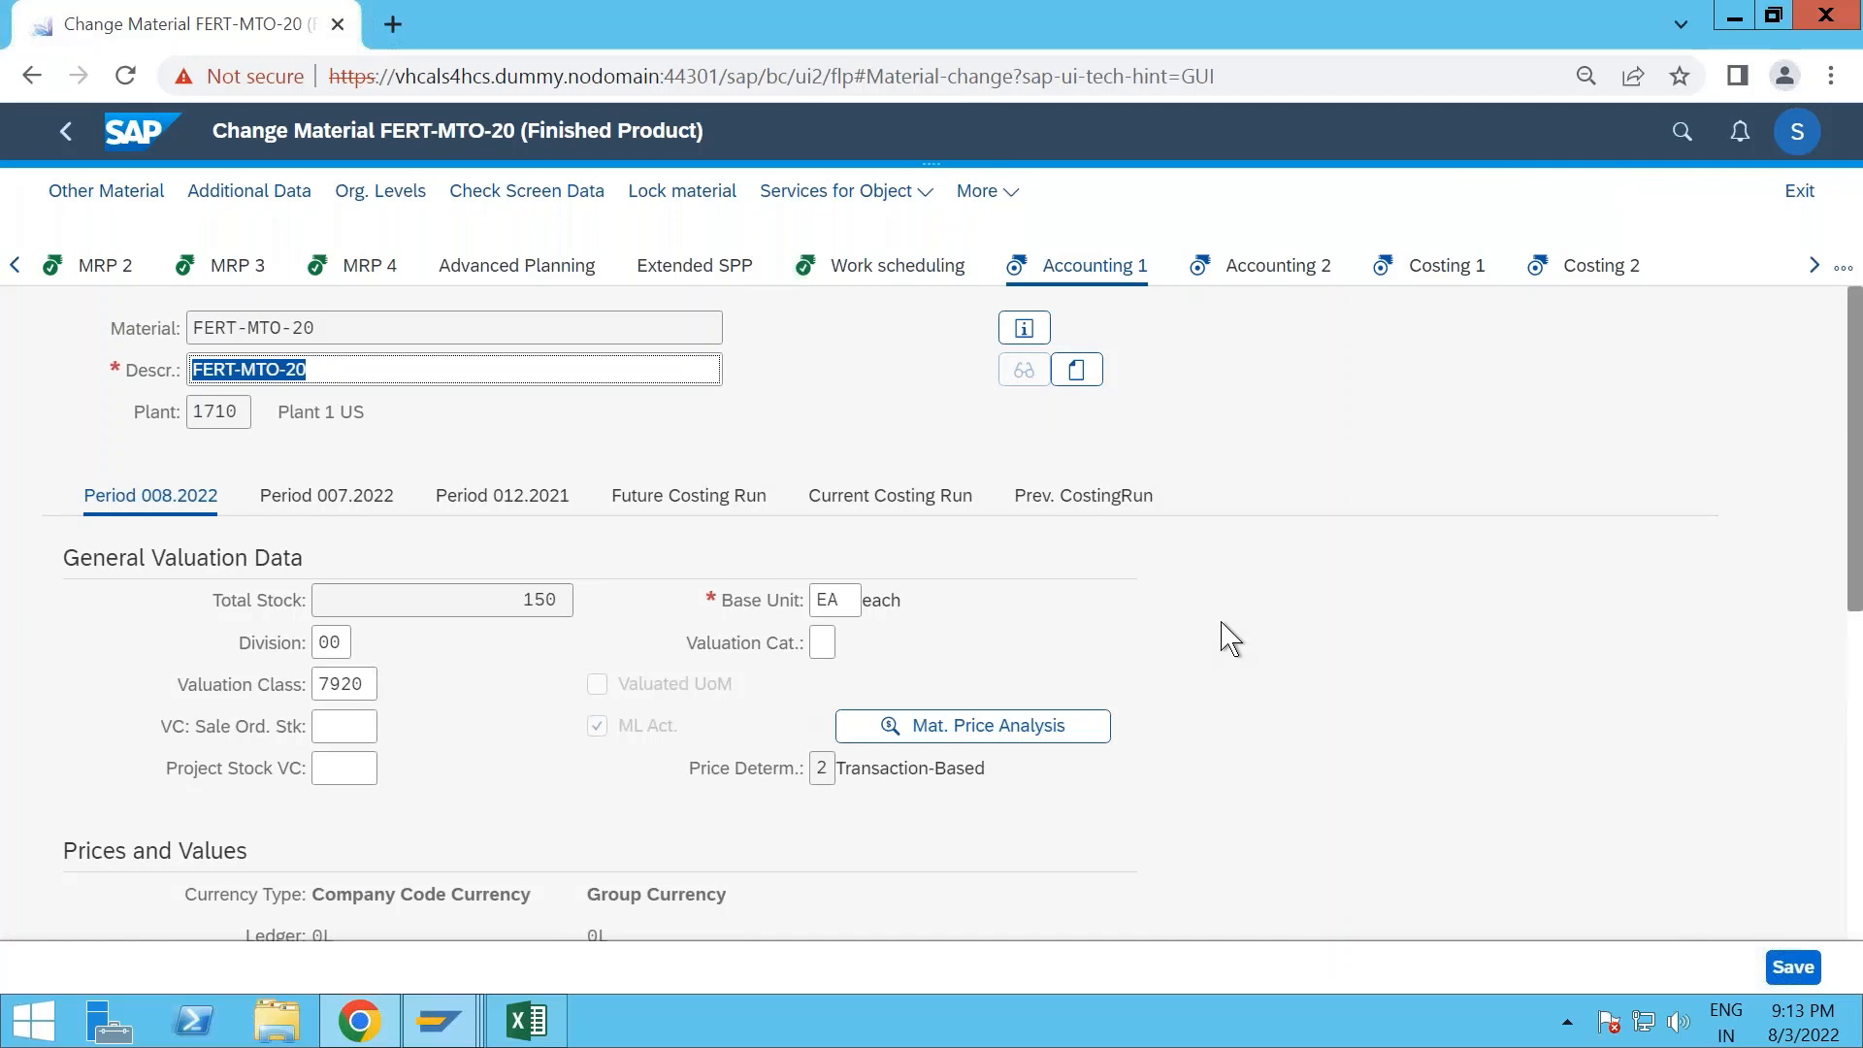
- Go through the remaining accounting and costing views and save the changes to material FERT-MTO-20
key("Return")
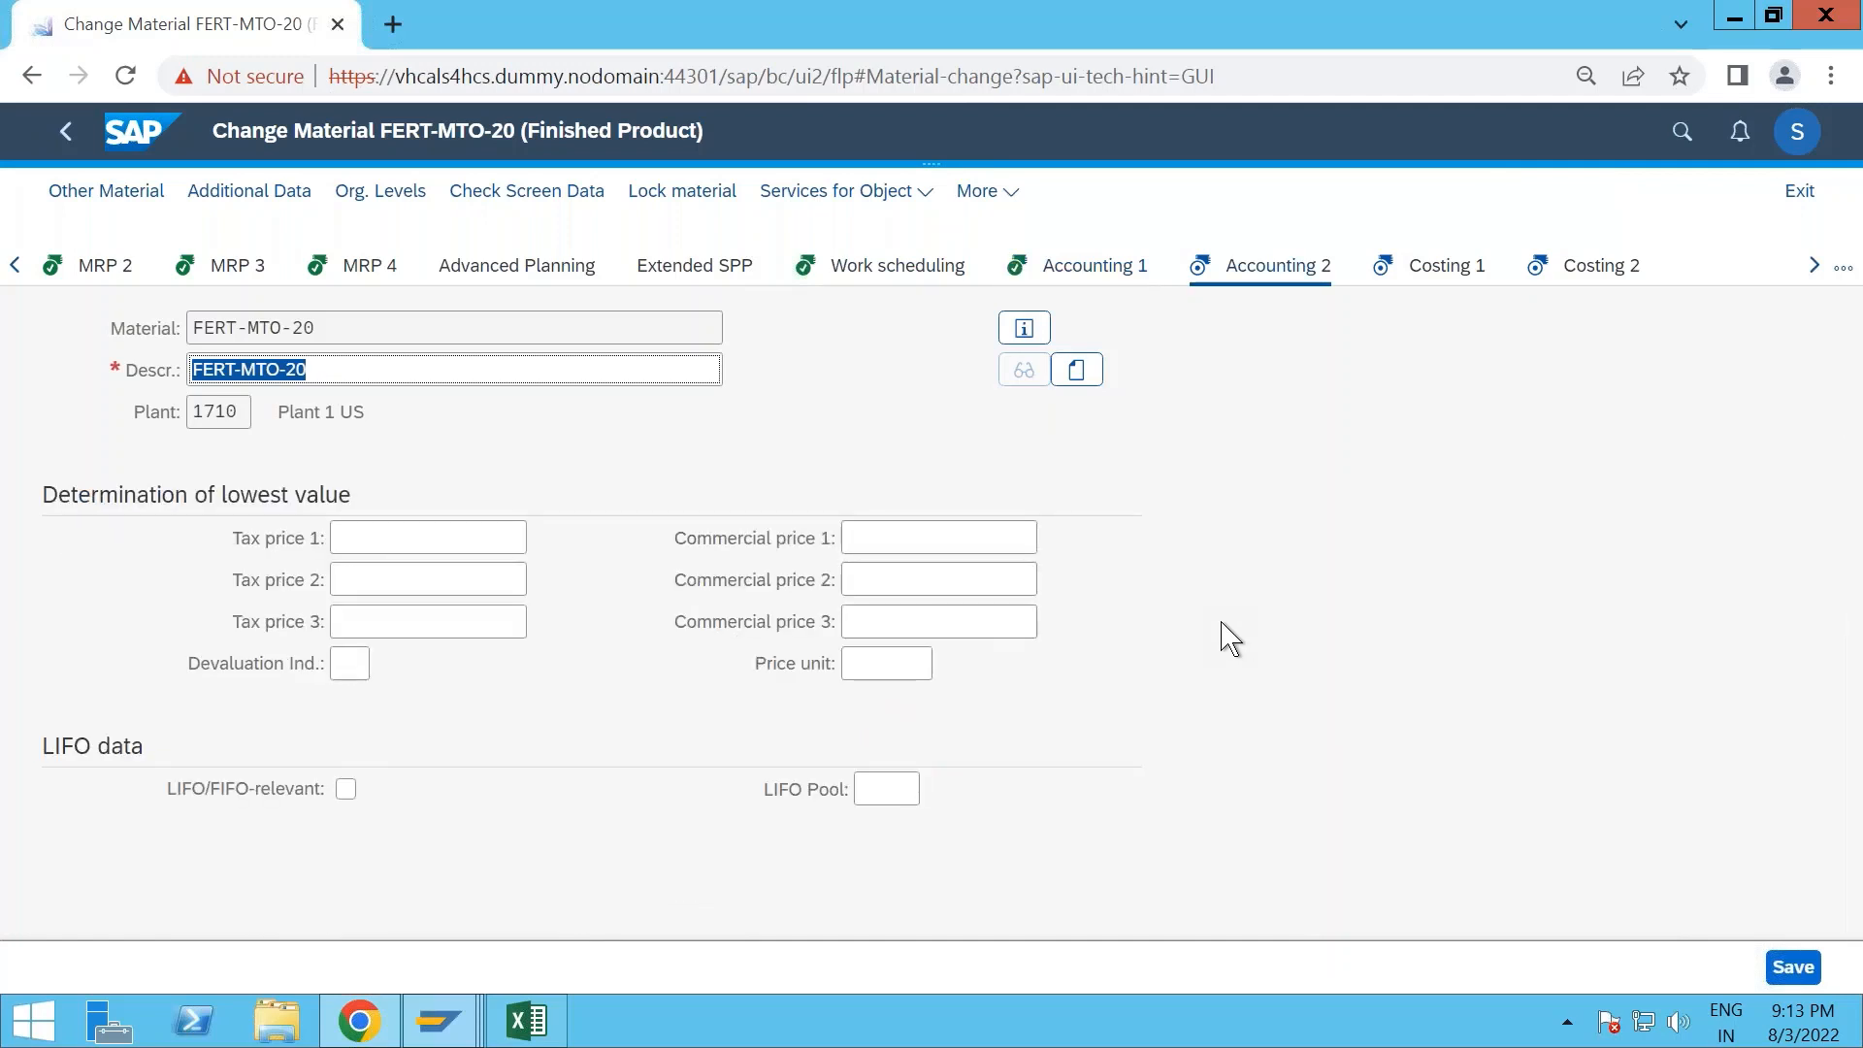
key("Return")
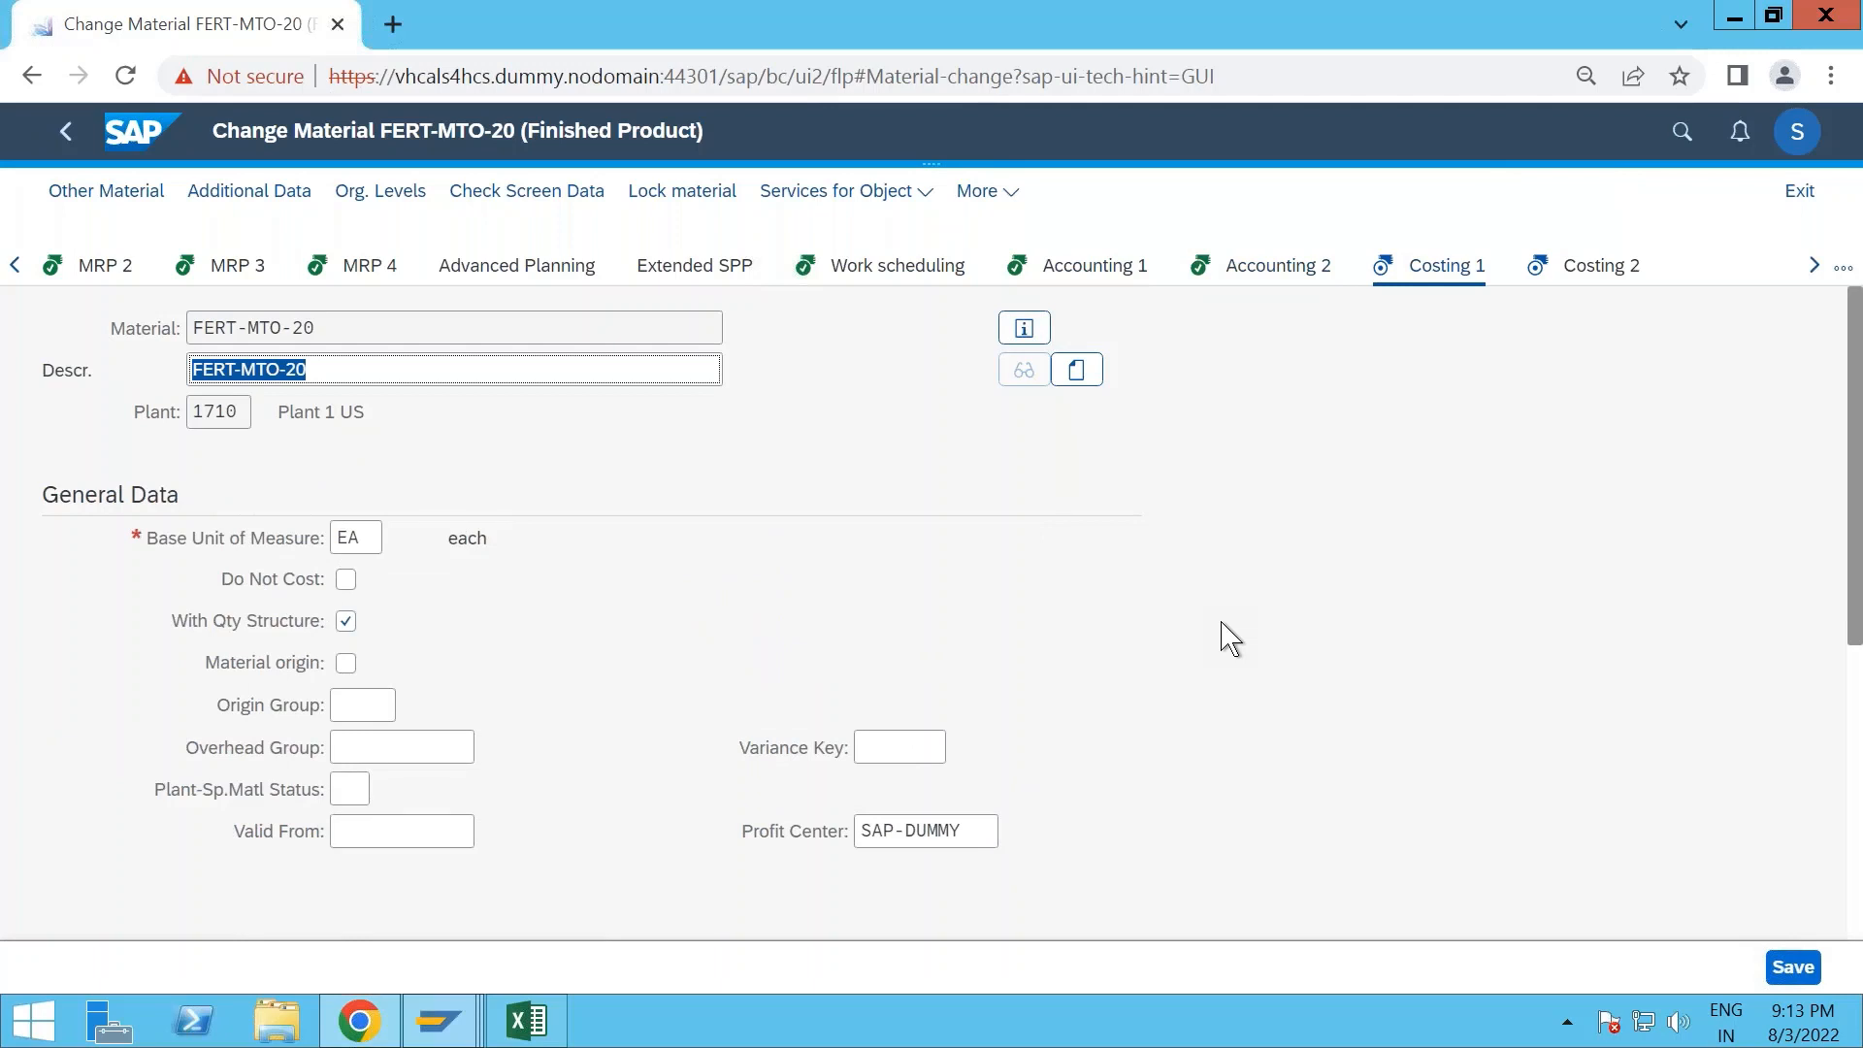
key("Return")
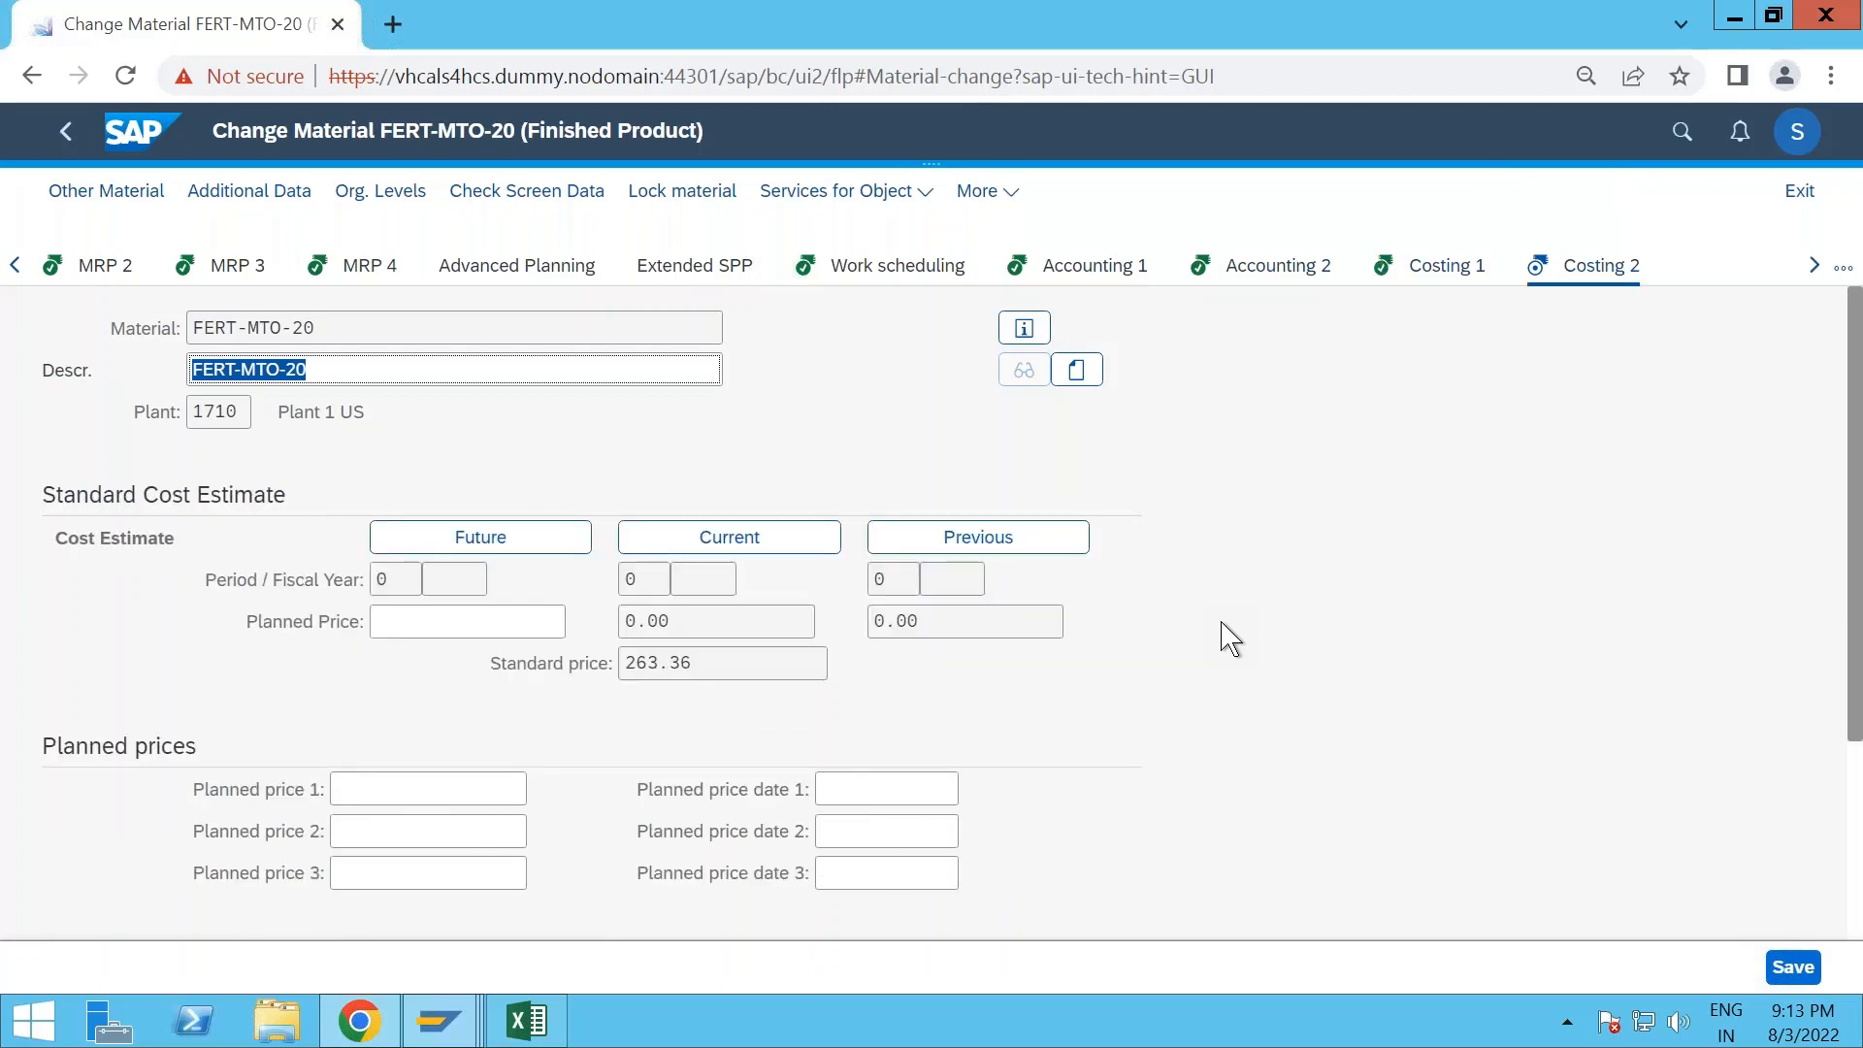
key("Return")
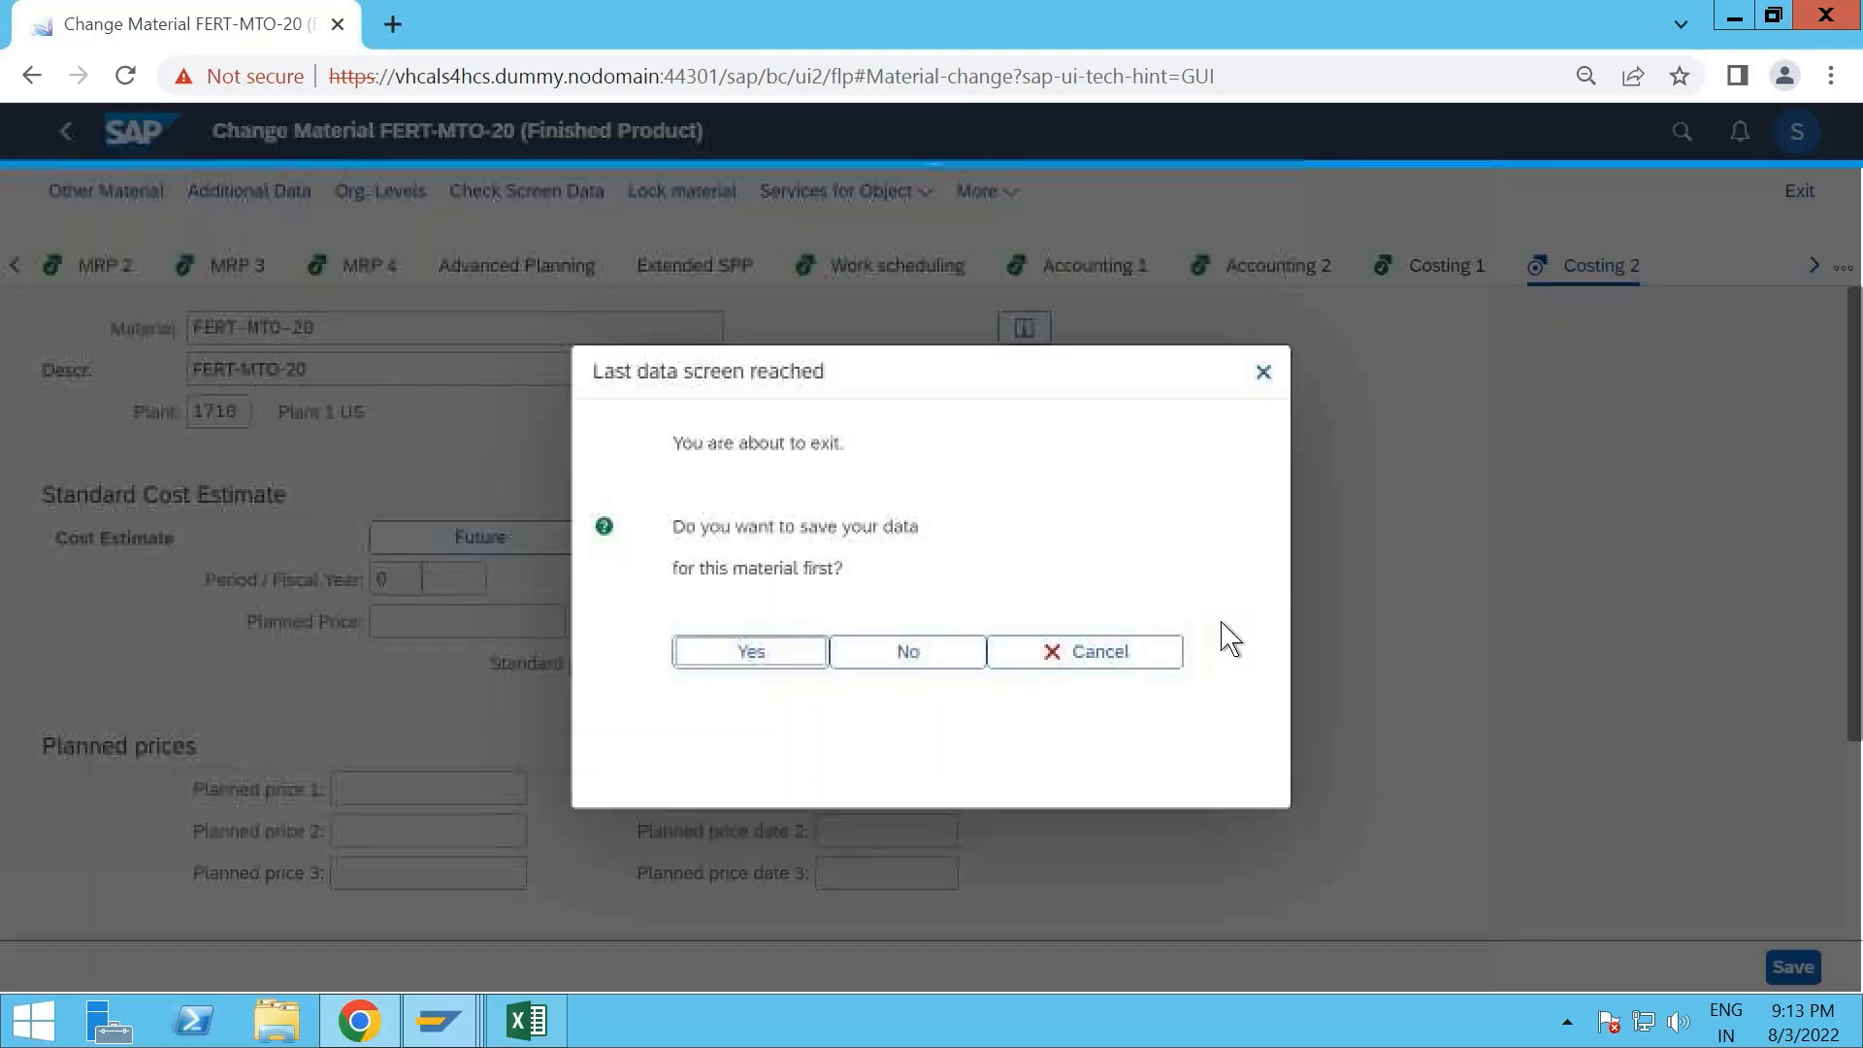
left_click(749, 653)
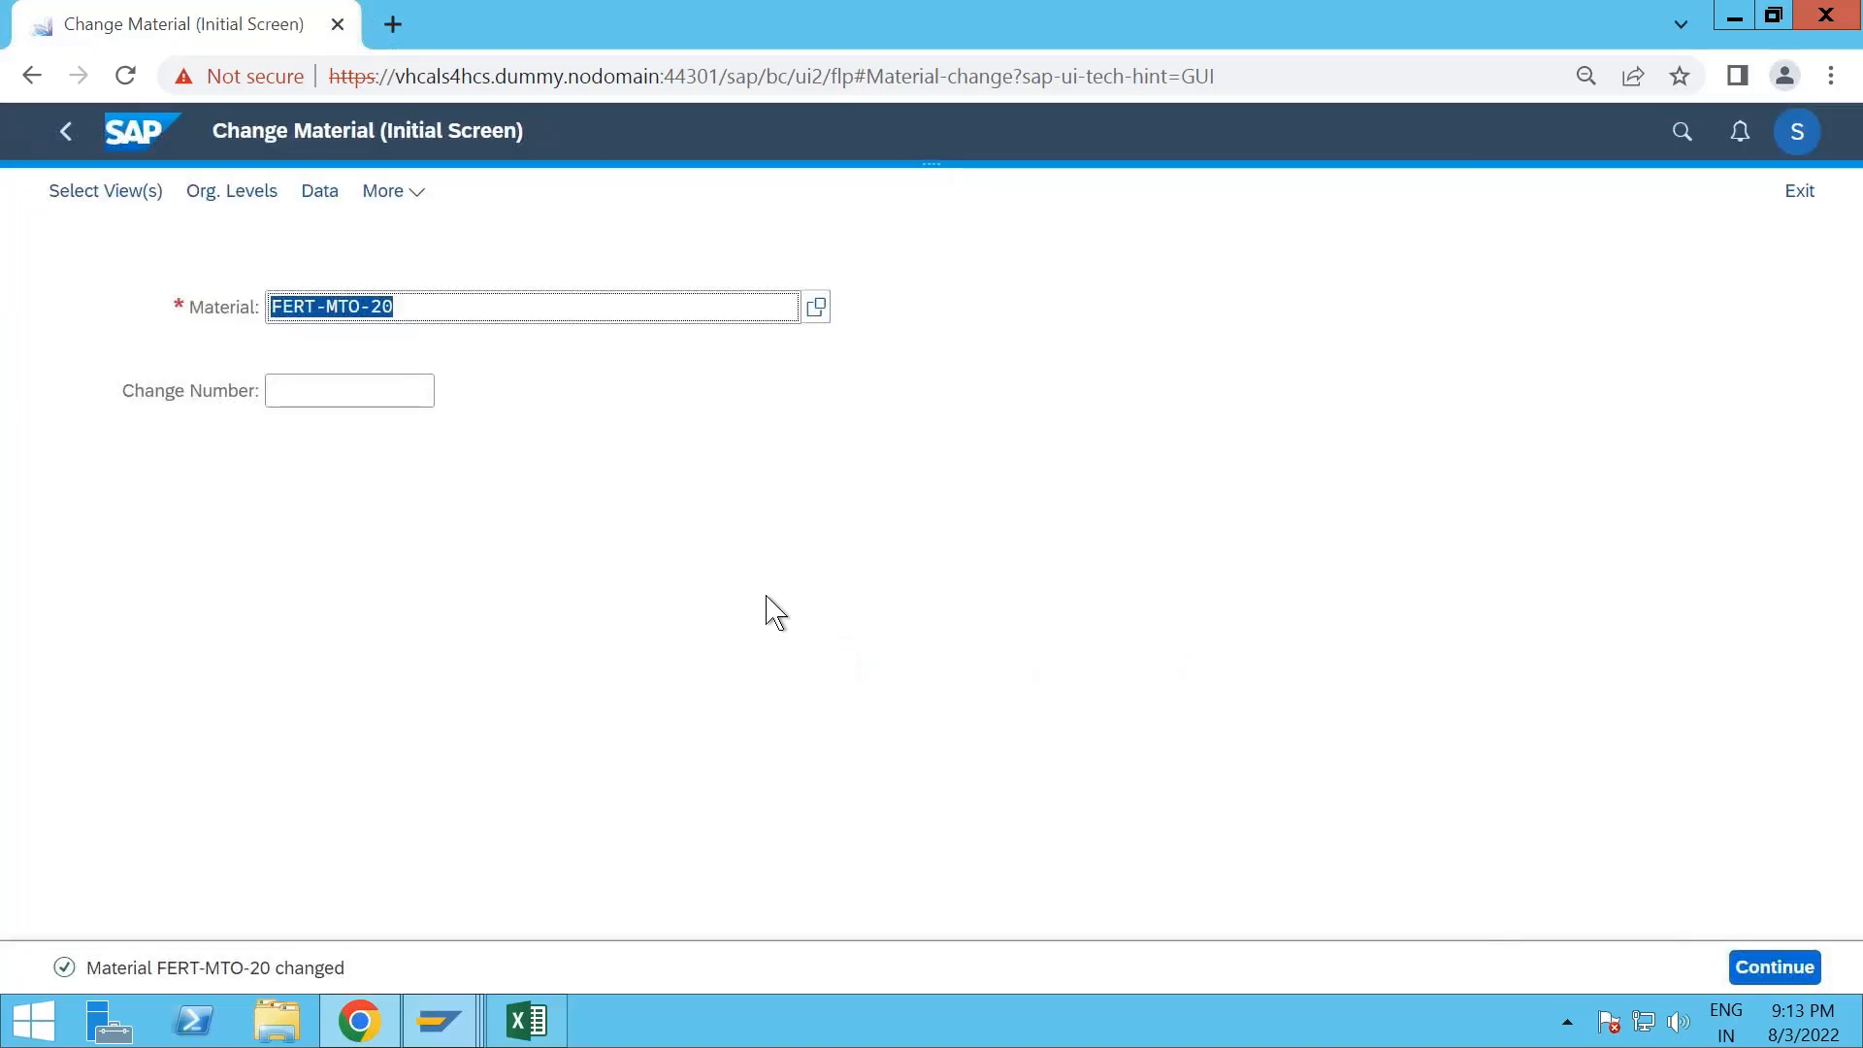
- Select raw material ROH-MTO-20 for changing and accept its preselected basic data, purchasing, MRP, accounting and costing views
type("ROH")
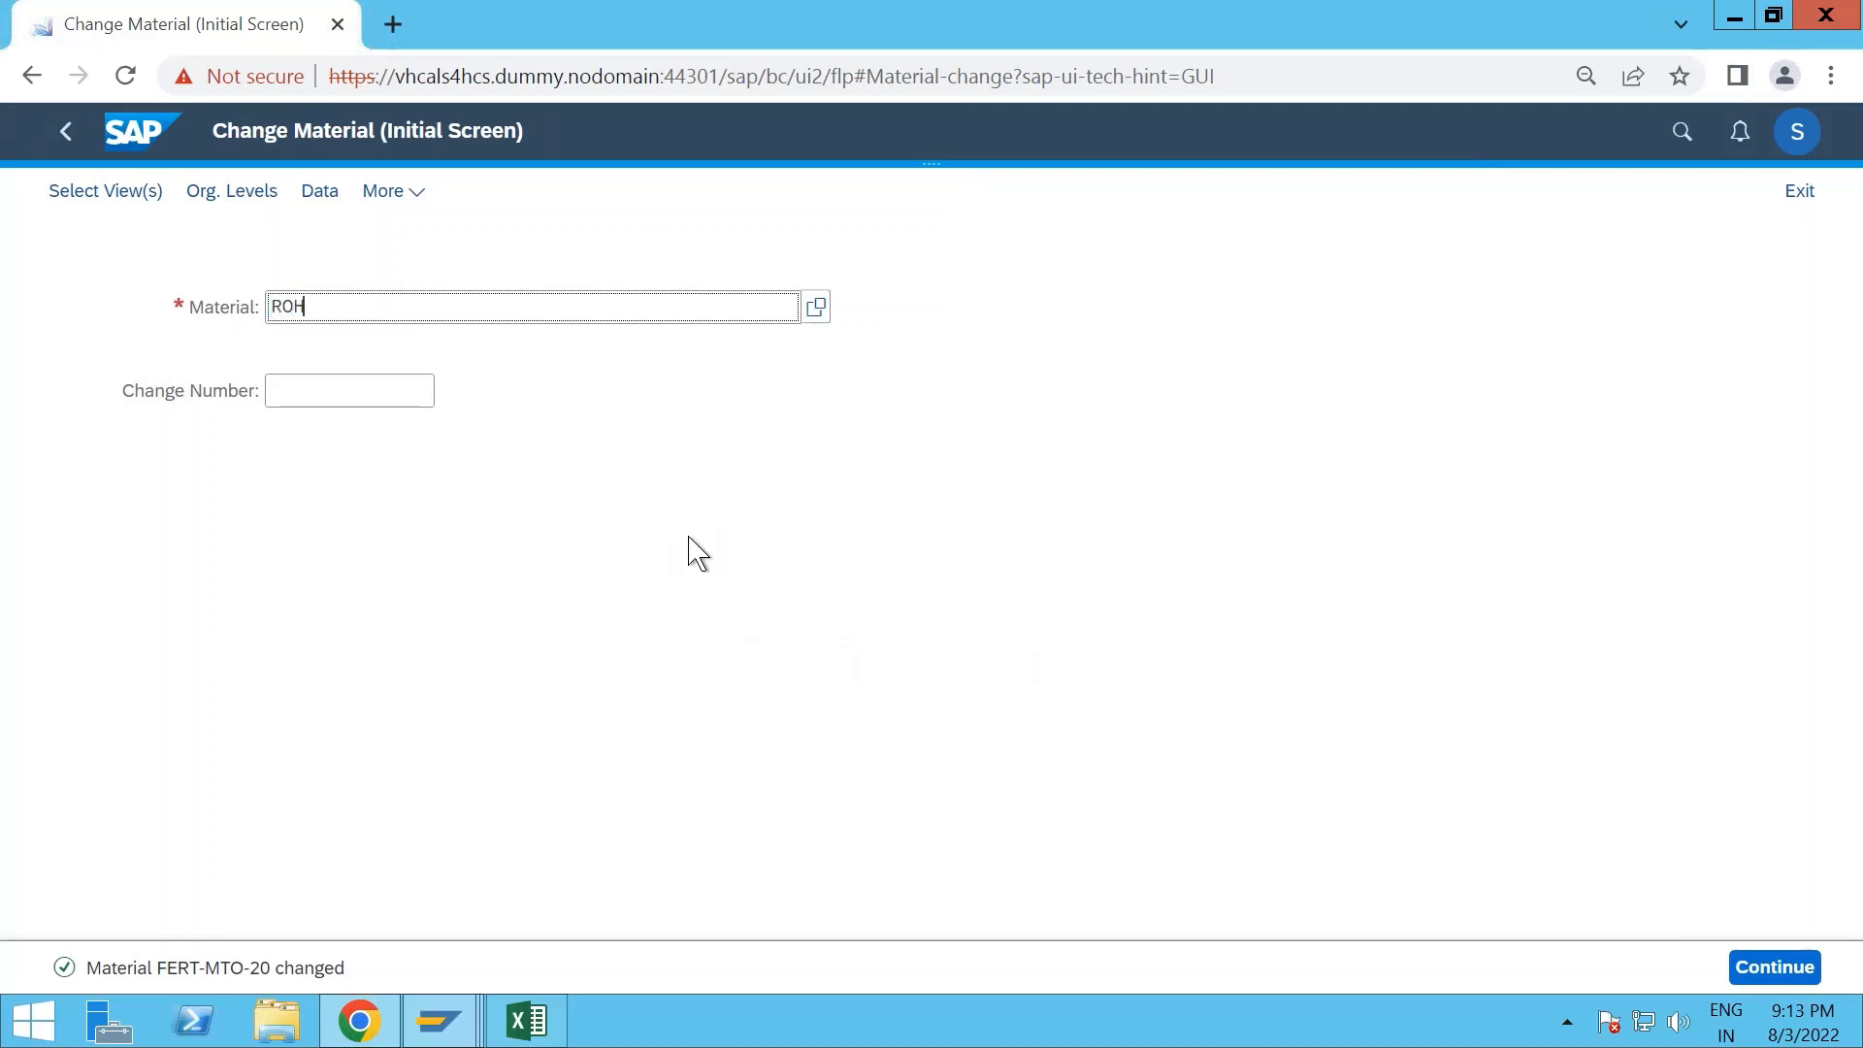
type("-M")
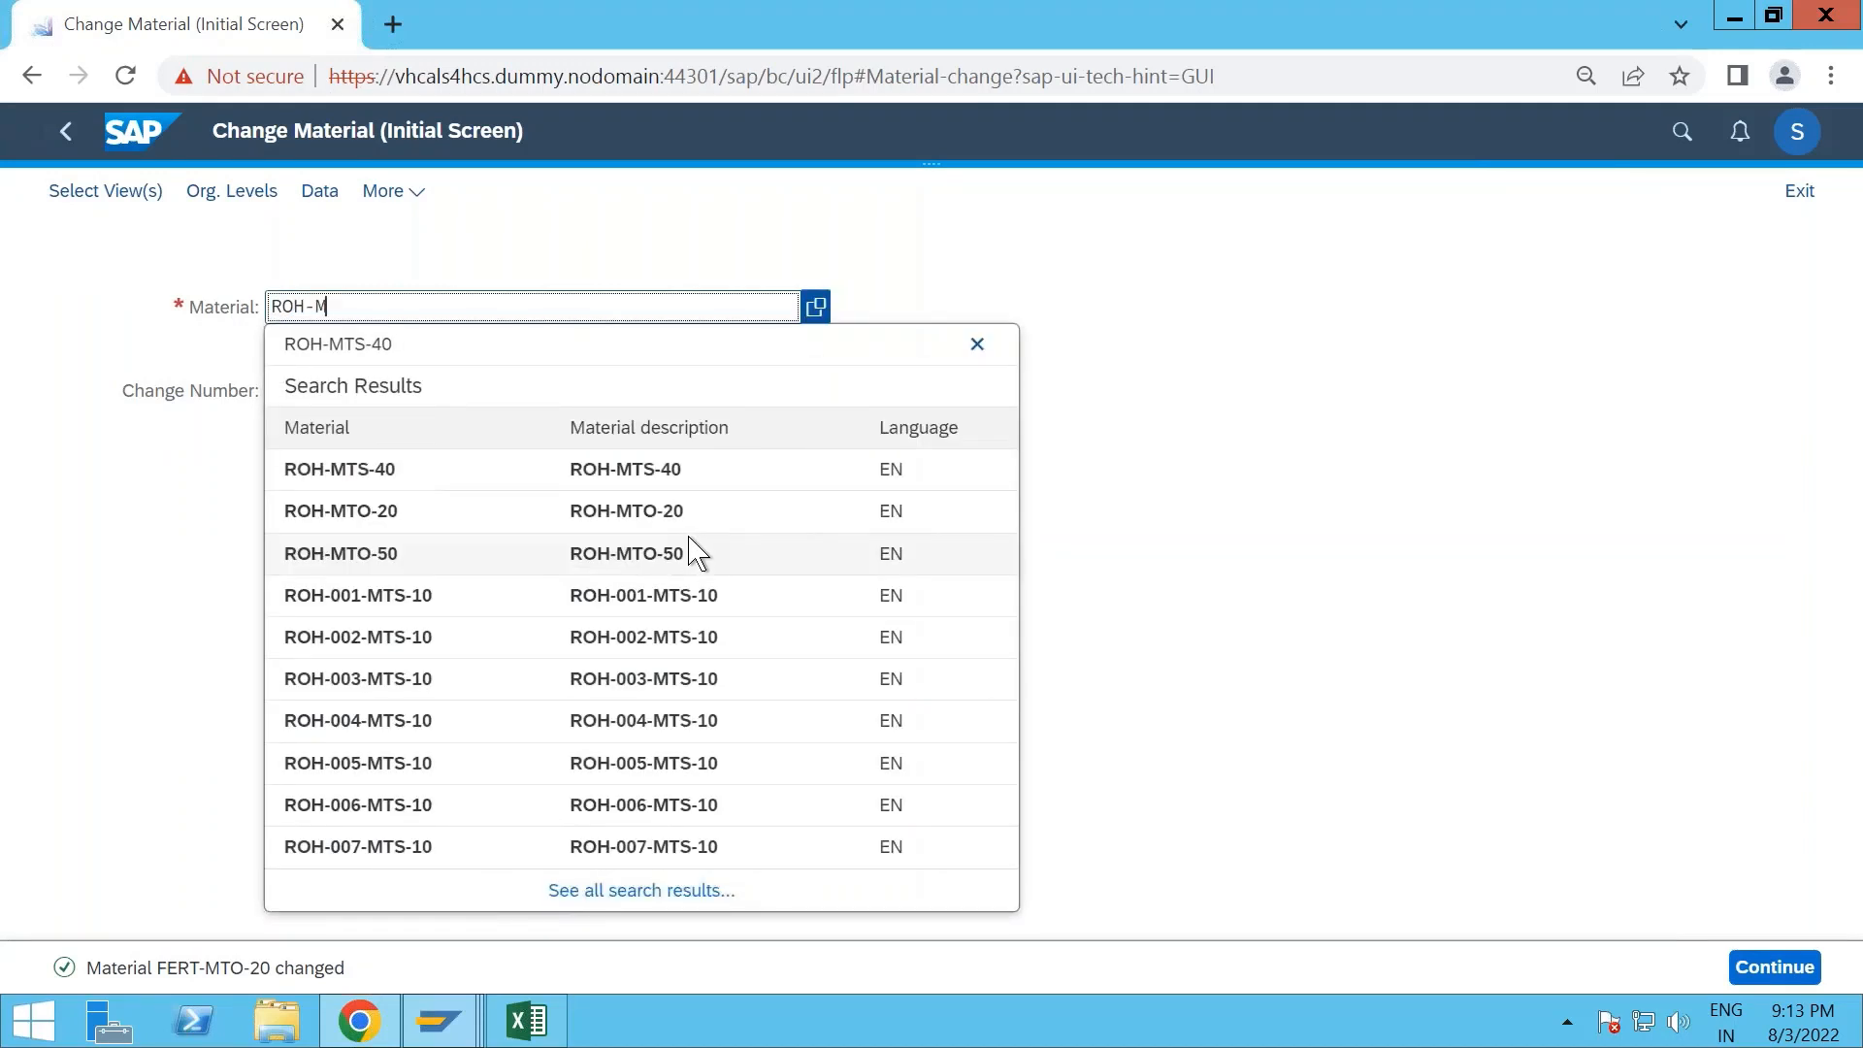
type("TP")
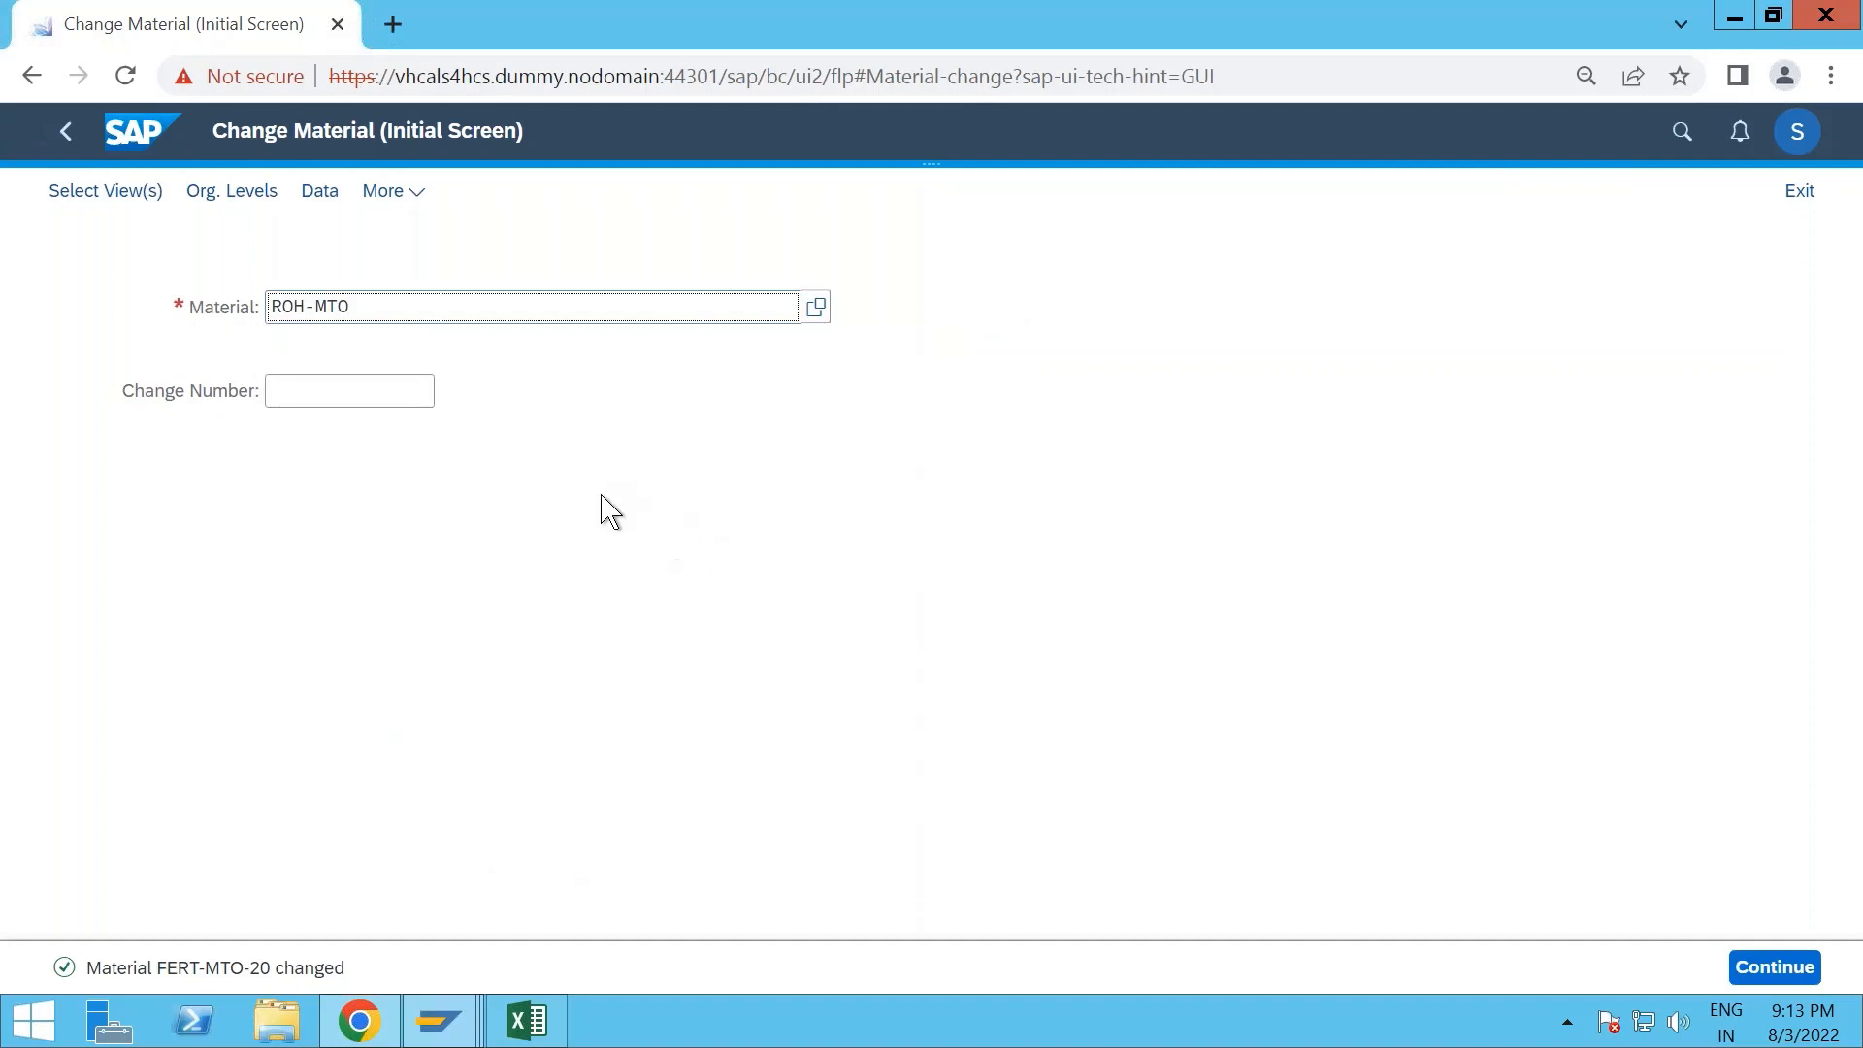
left_click(407, 447)
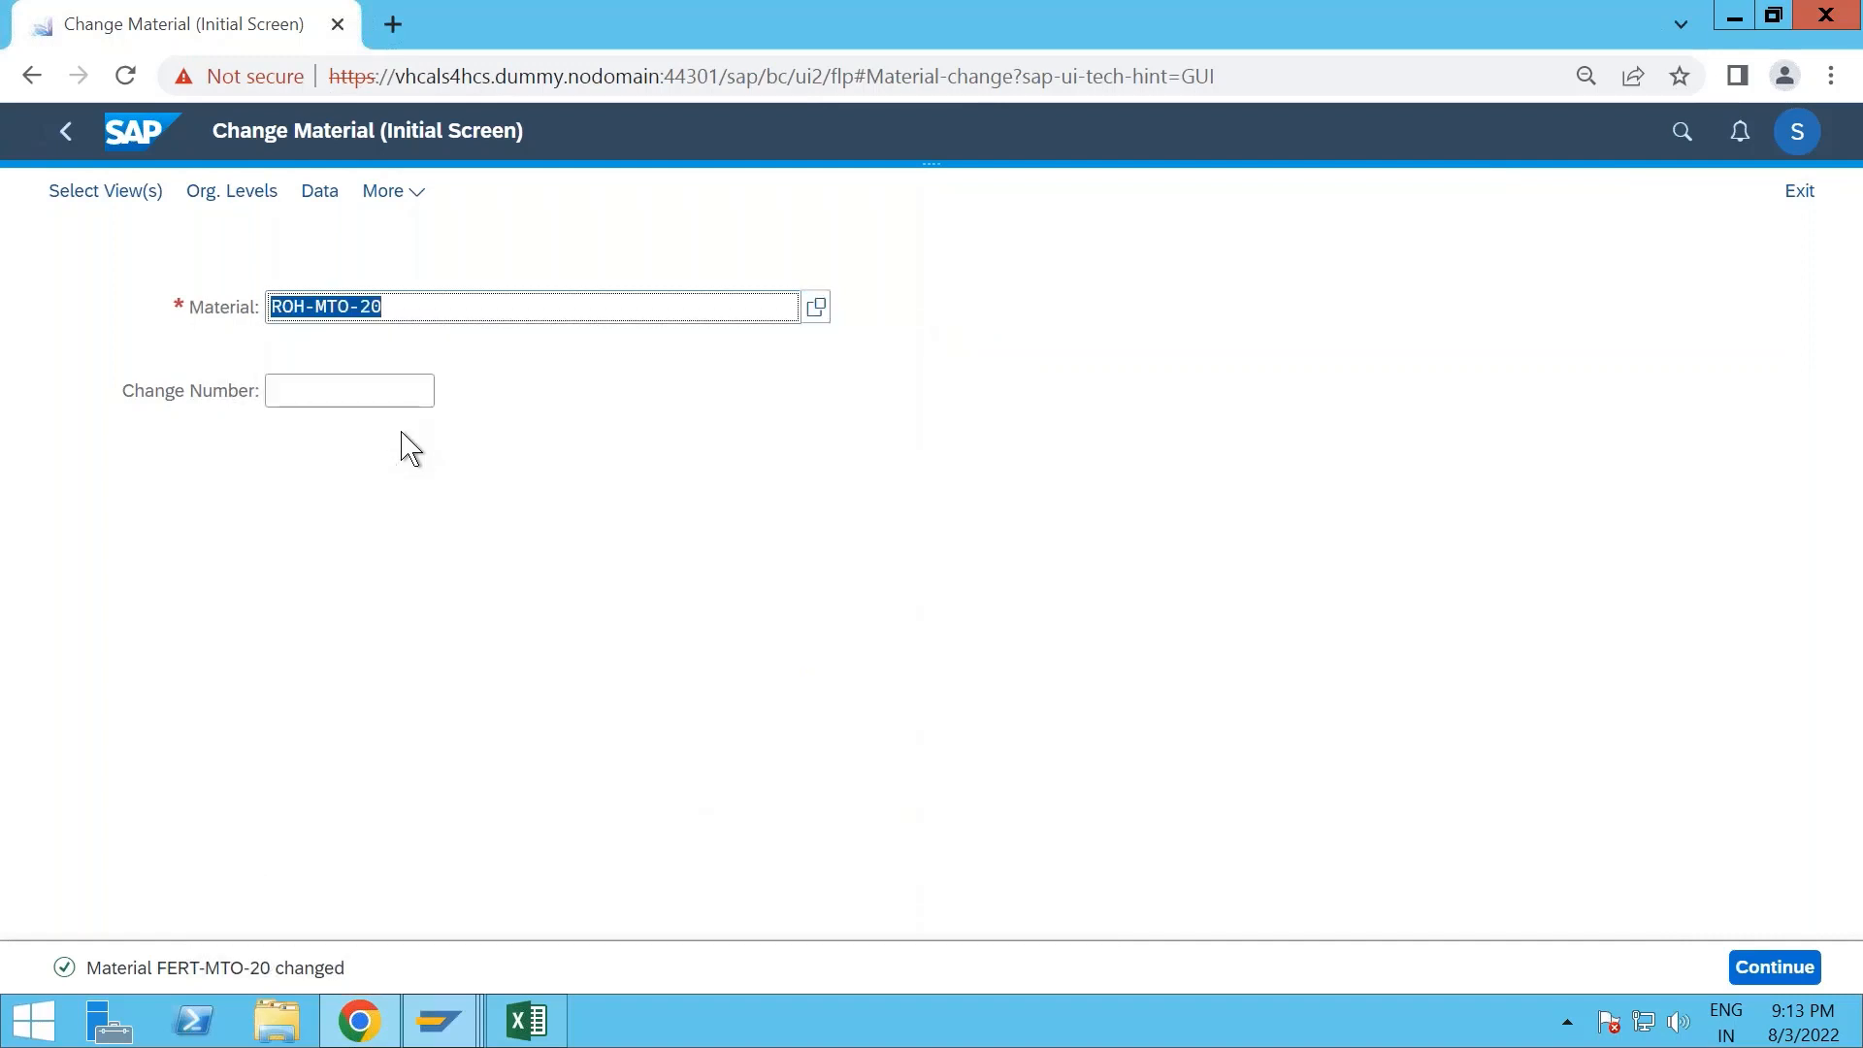
key("Return")
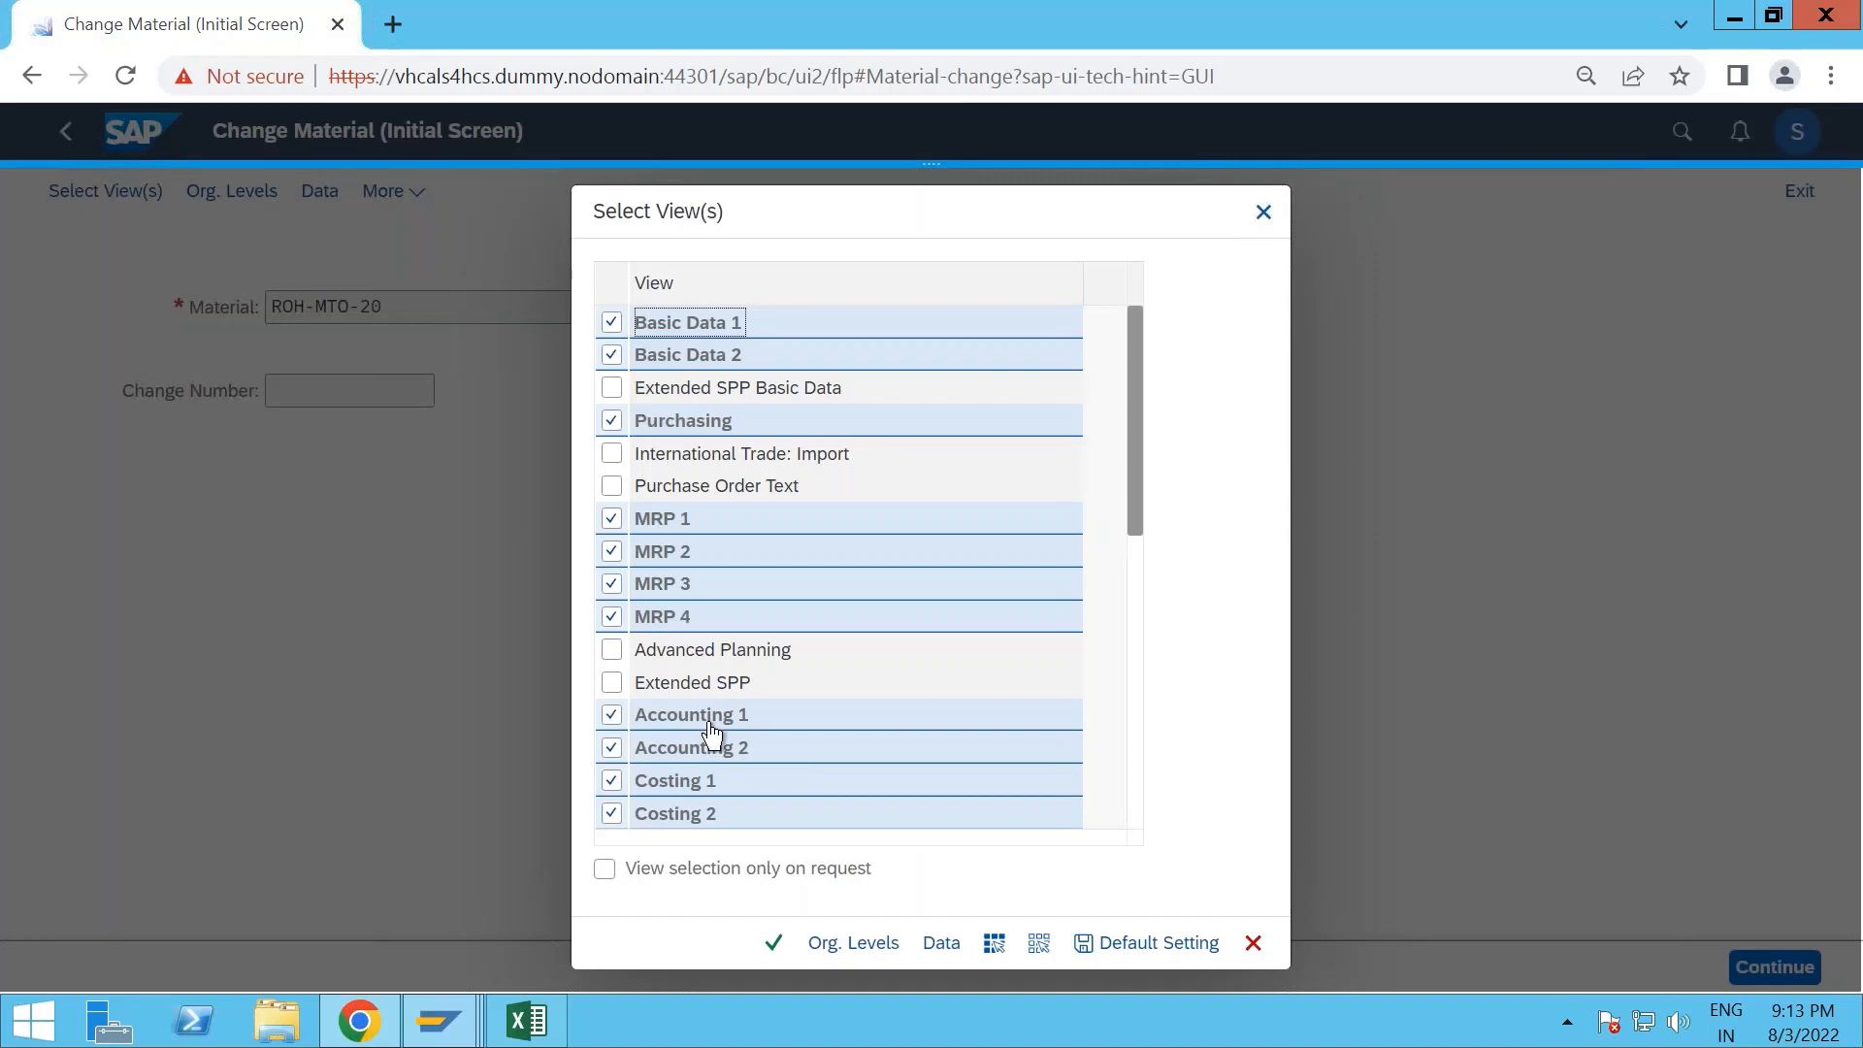
key("Return")
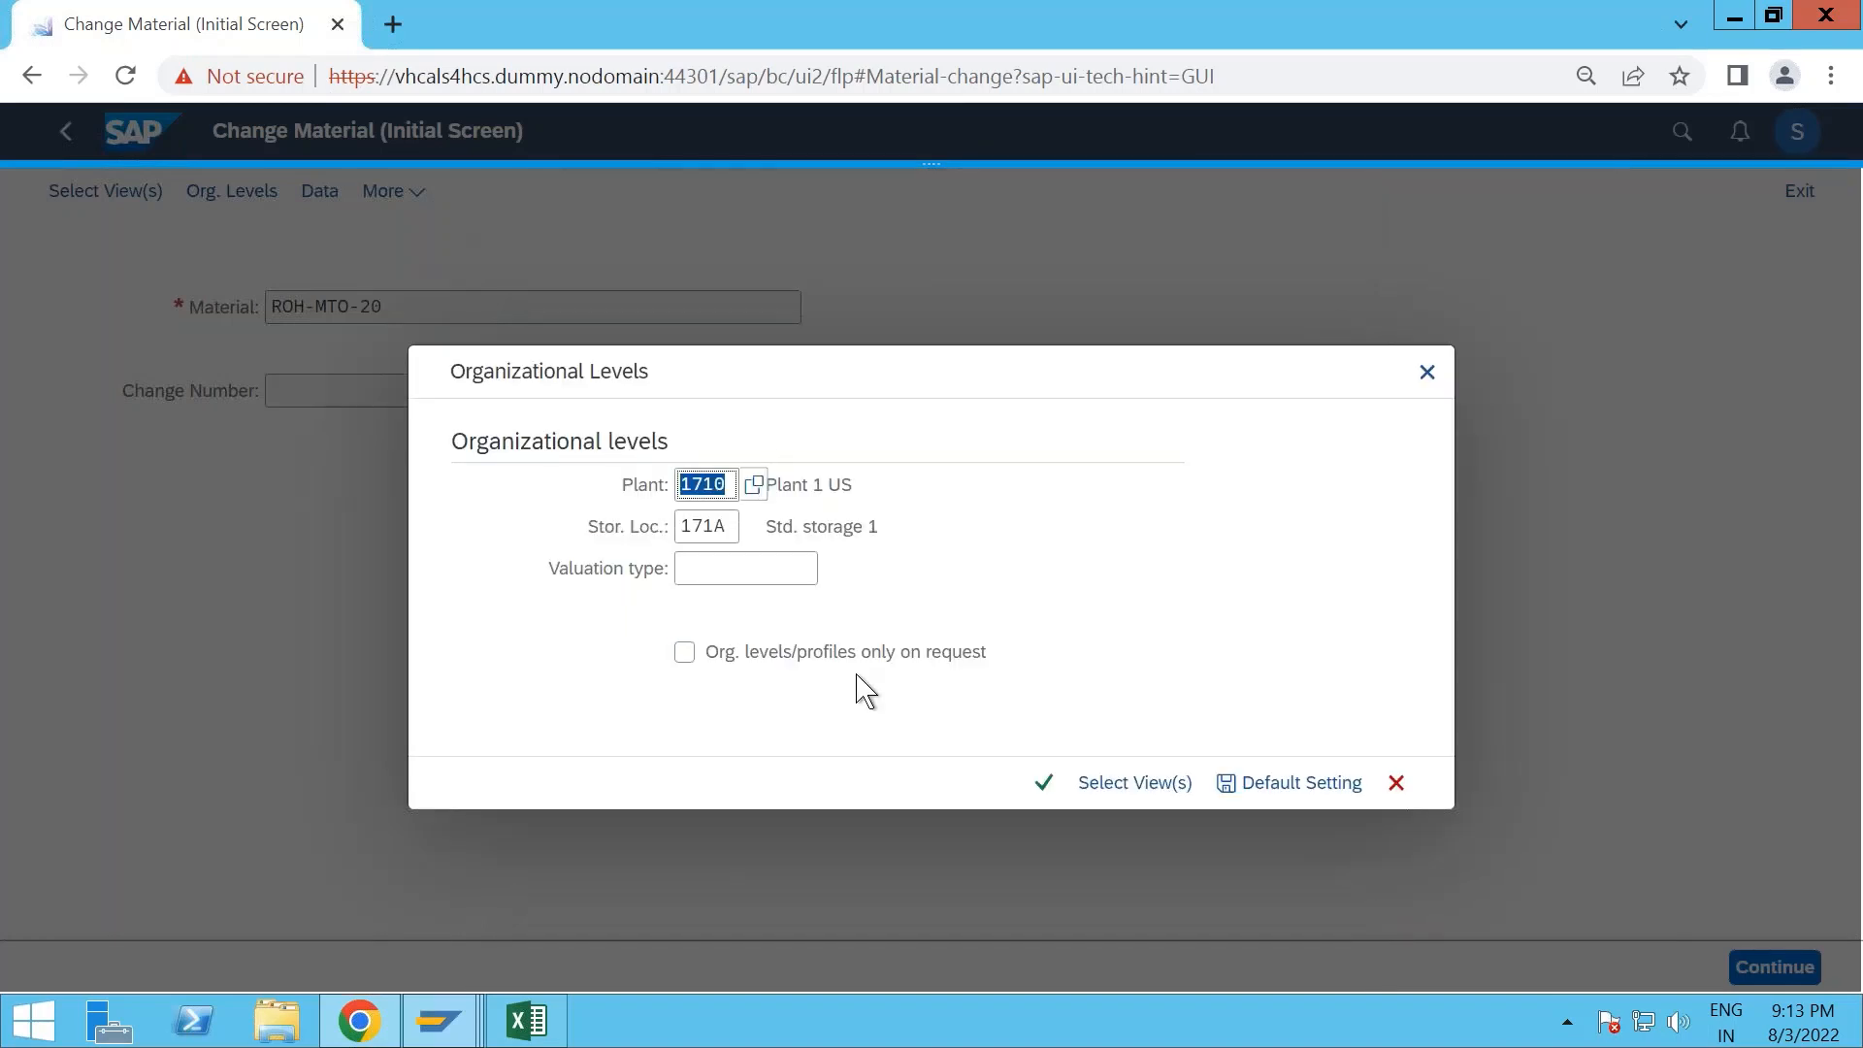
- Set the storage location to 171C for plant 1710 in the organizational levels and open the material's views
key("Return")
left_click(1222, 716)
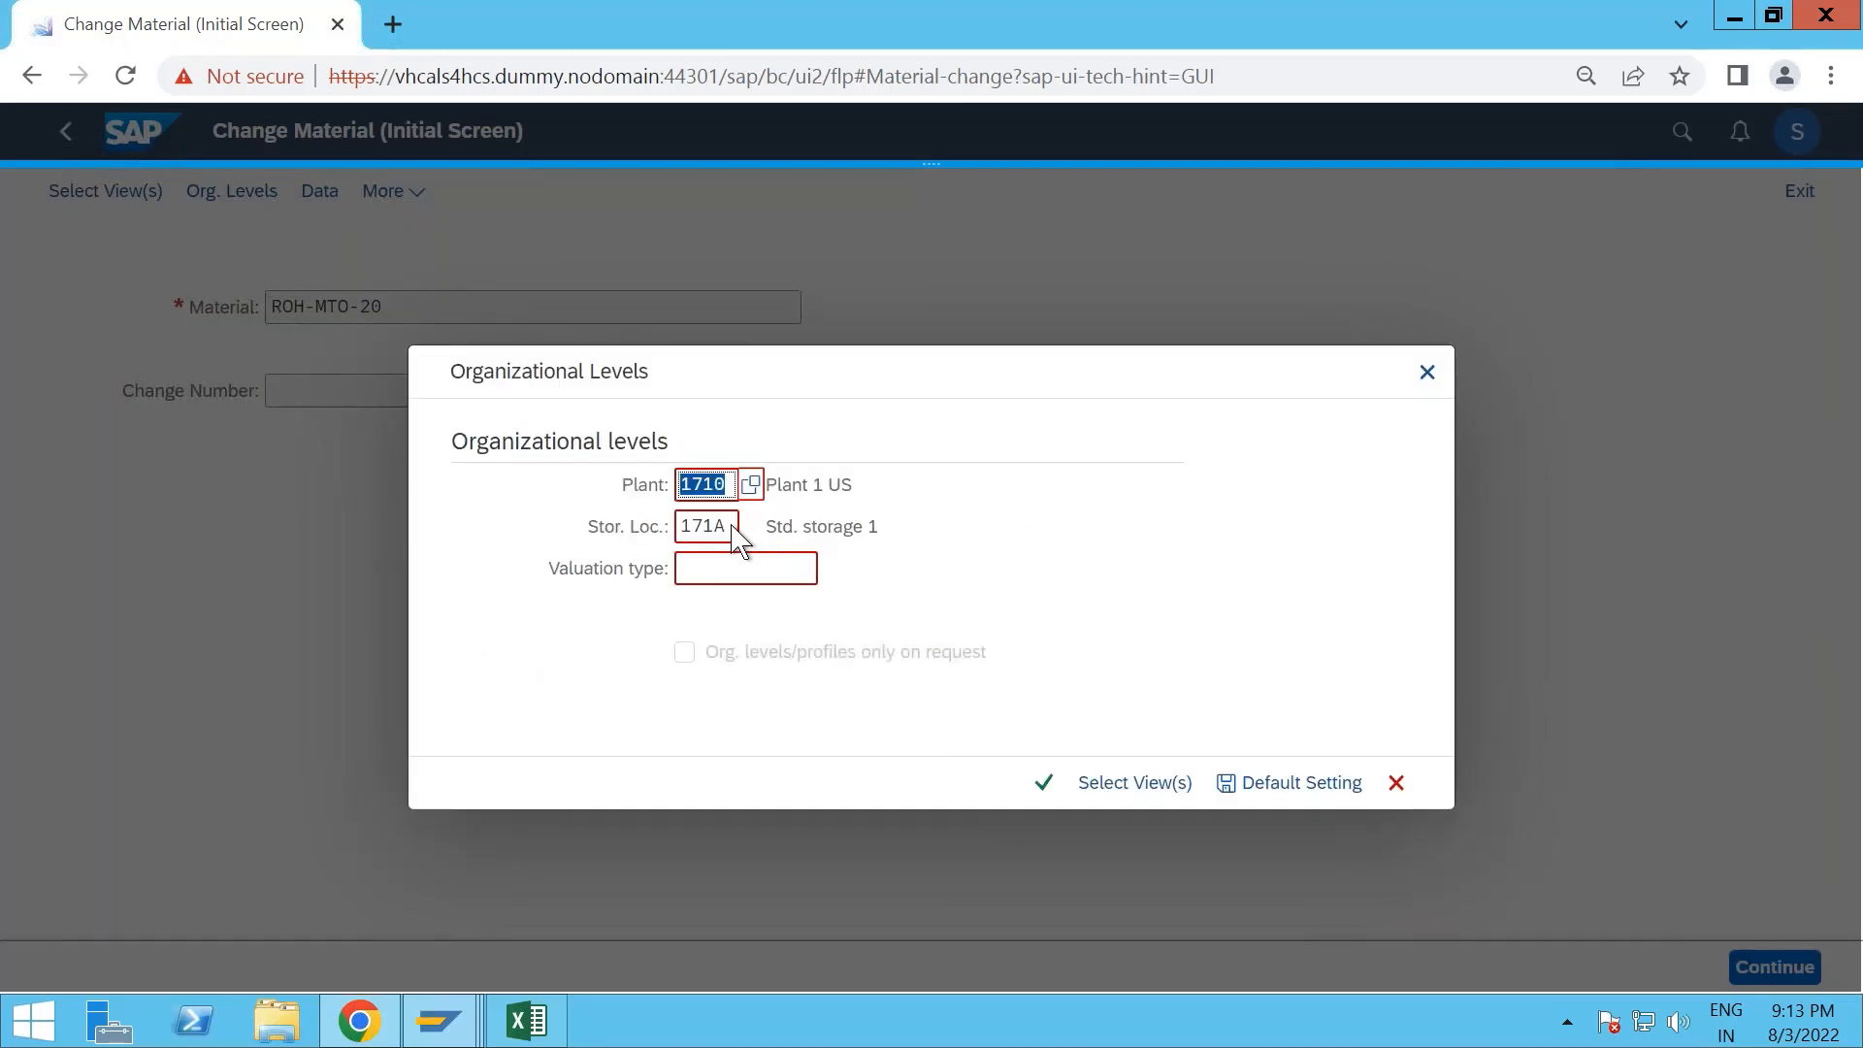
left_click(732, 529)
type("0")
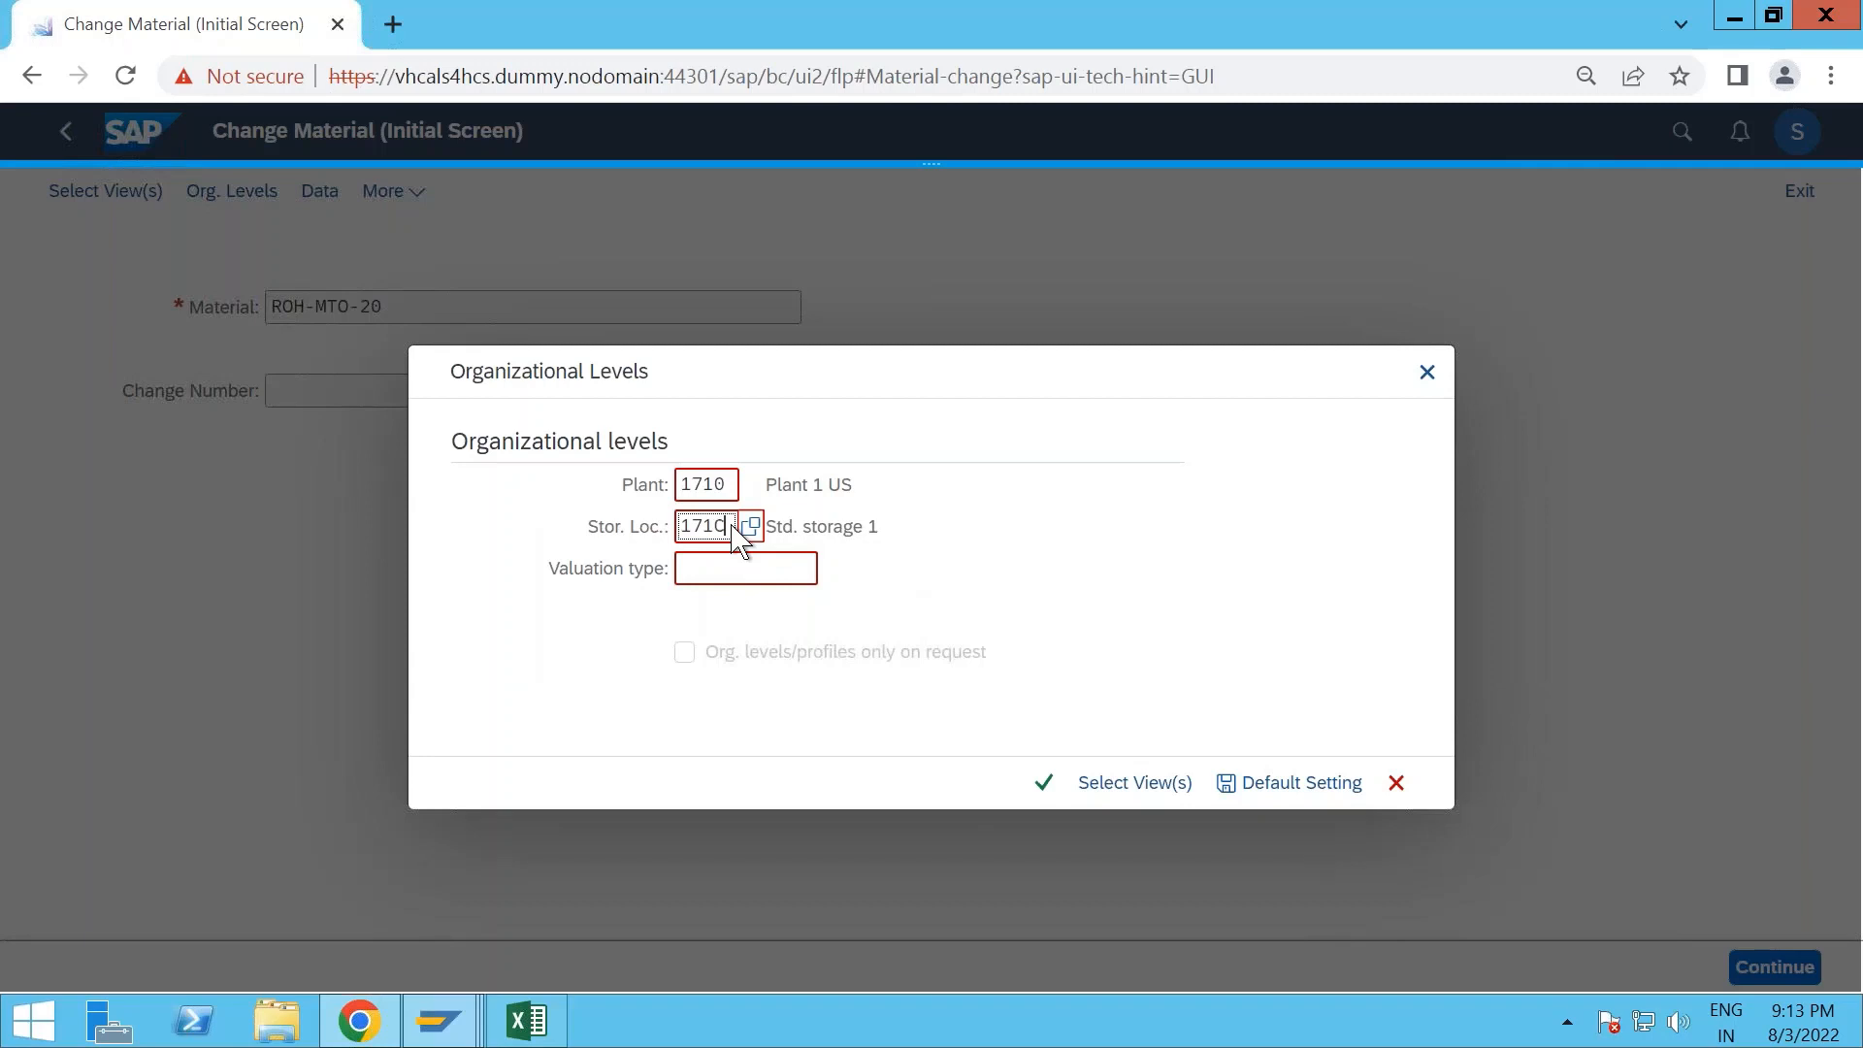
key("Return")
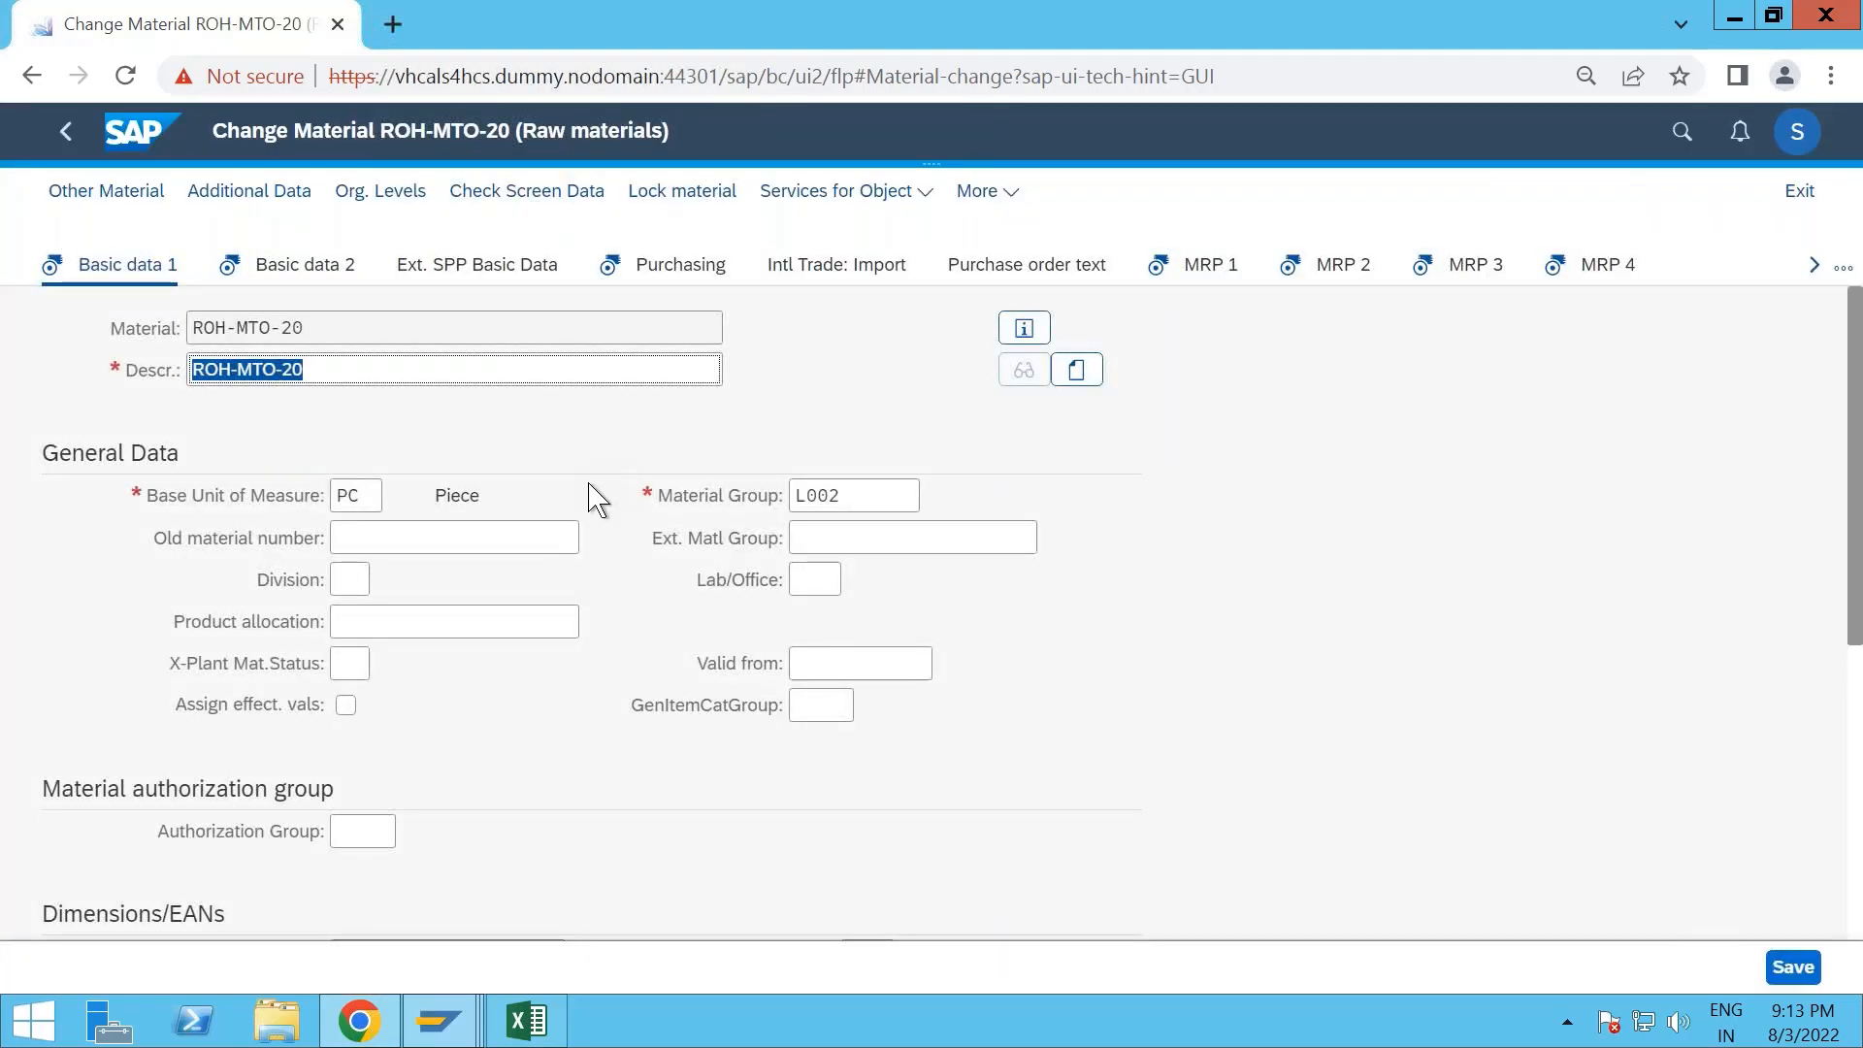
- Examine the Basic data 2 and Purchasing views of raw material ROH-MTO-20, including its purchasing group
left_click(333, 275)
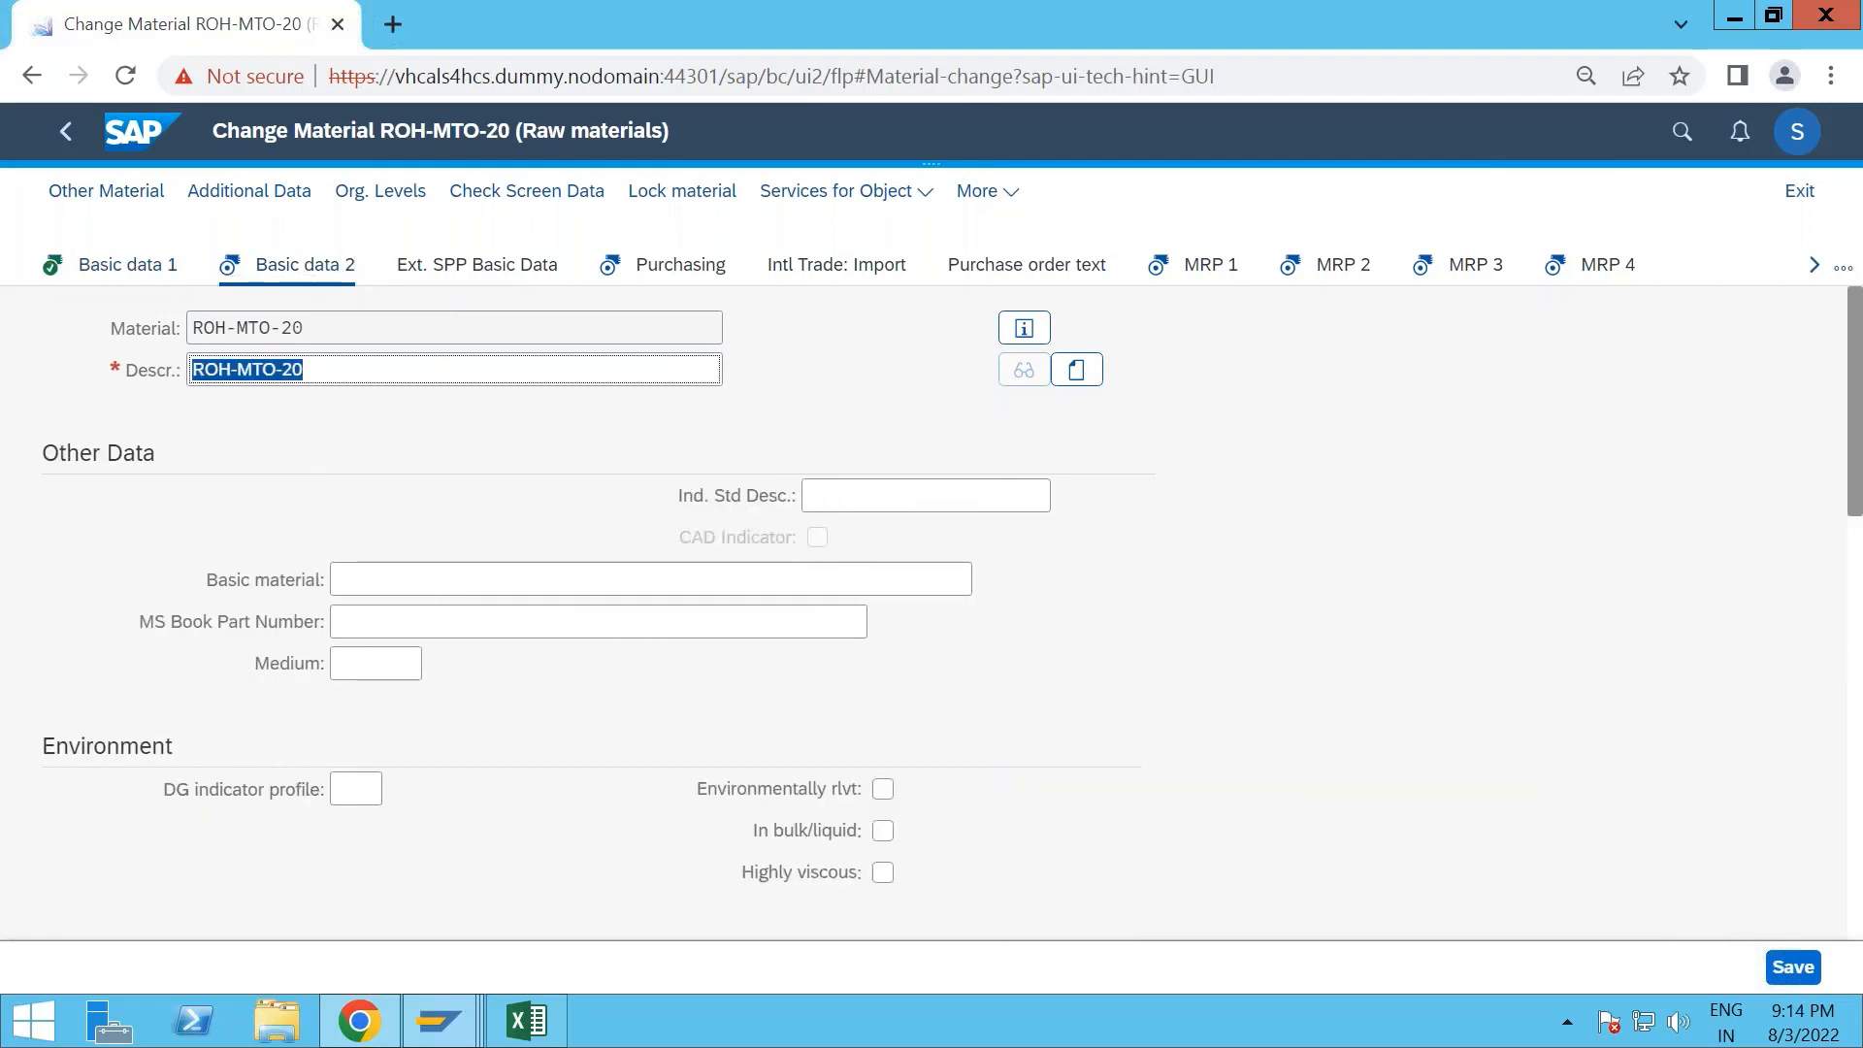
left_click(671, 269)
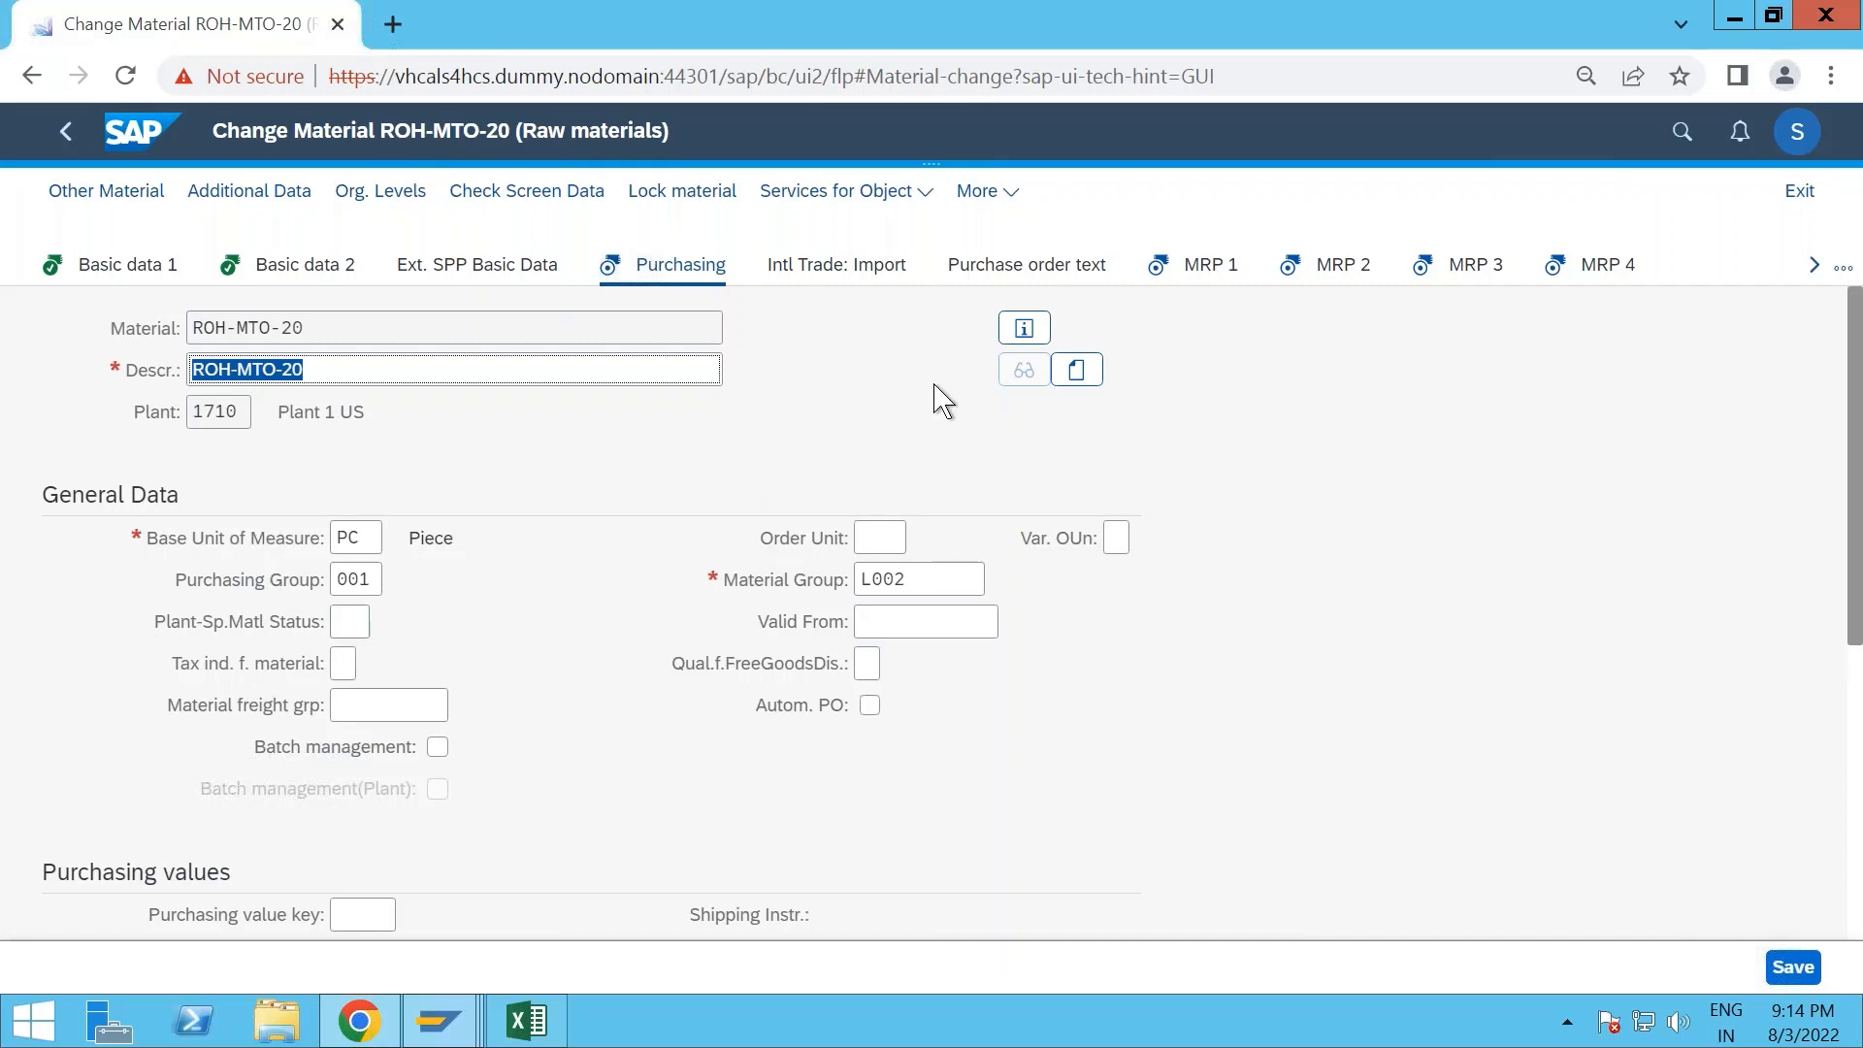
- Review the MRP 1 and MRP 2 views of raw material ROH-MTO-20 and set its planned delivery time to 5 days
left_click(1190, 275)
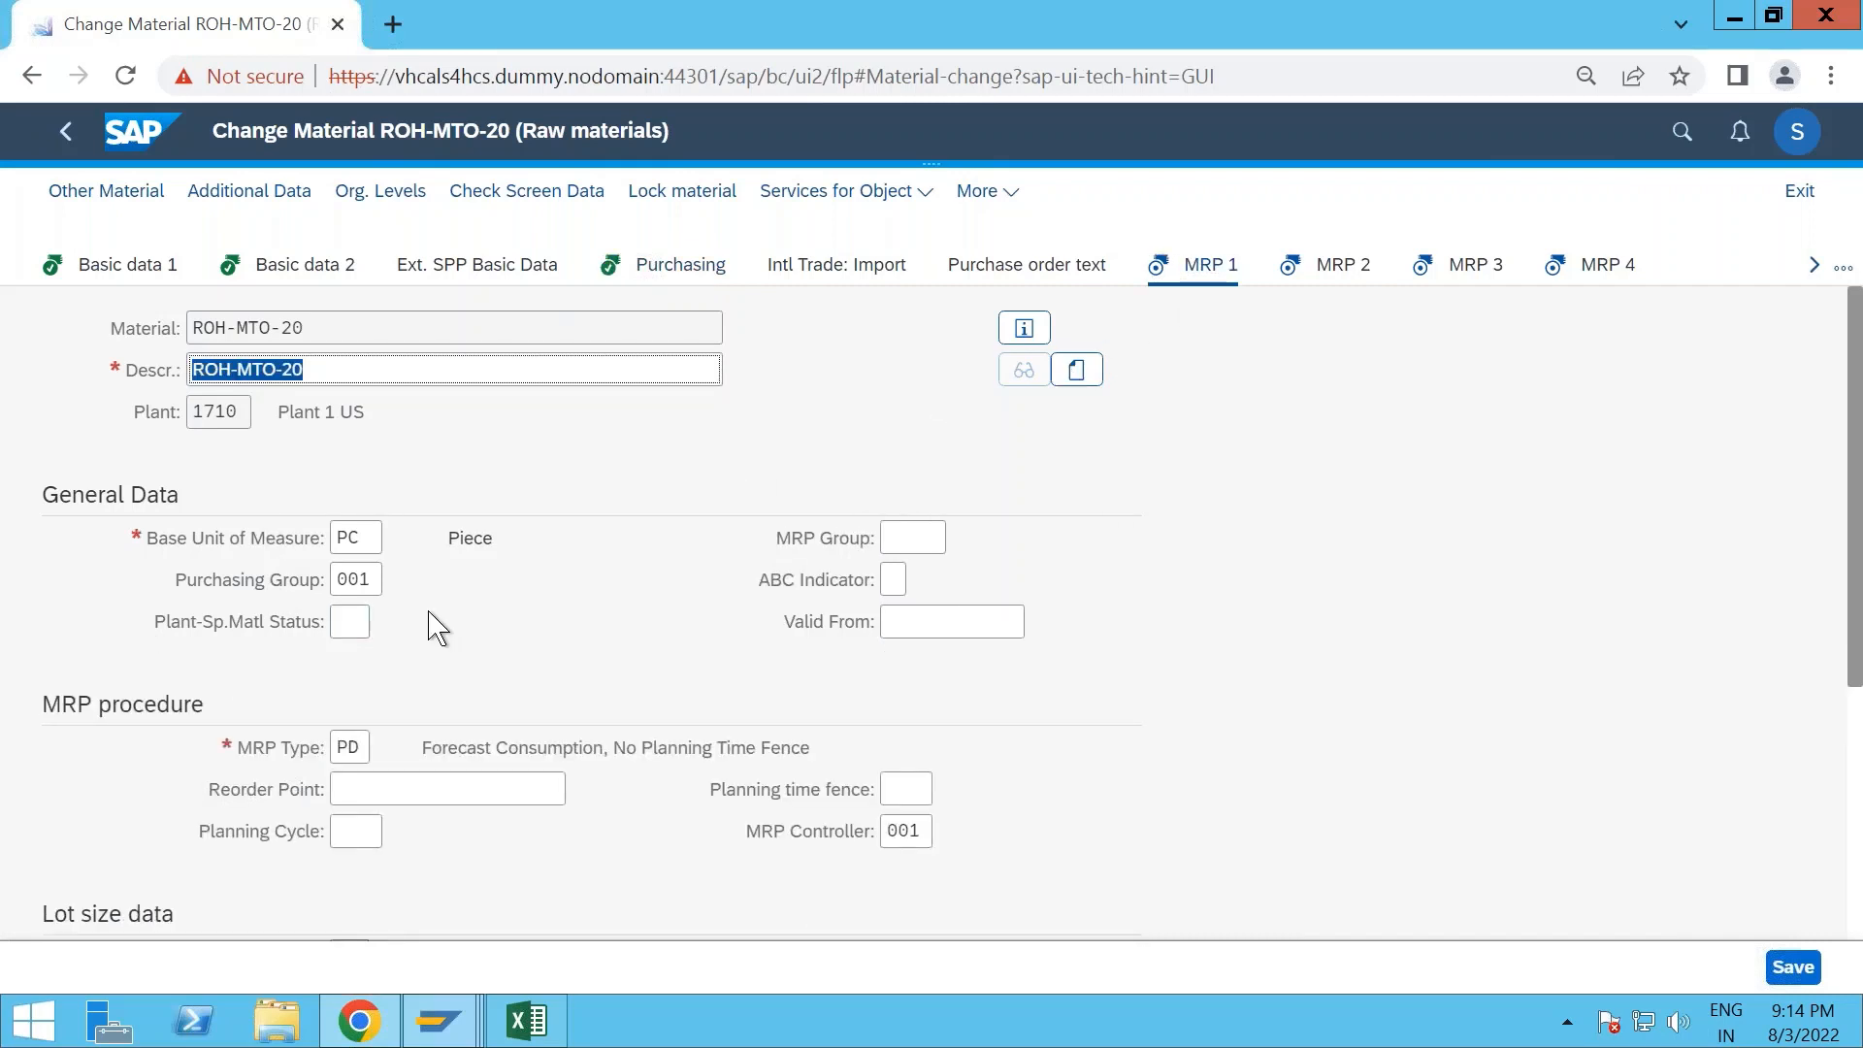
scroll(437, 628, "down", 1)
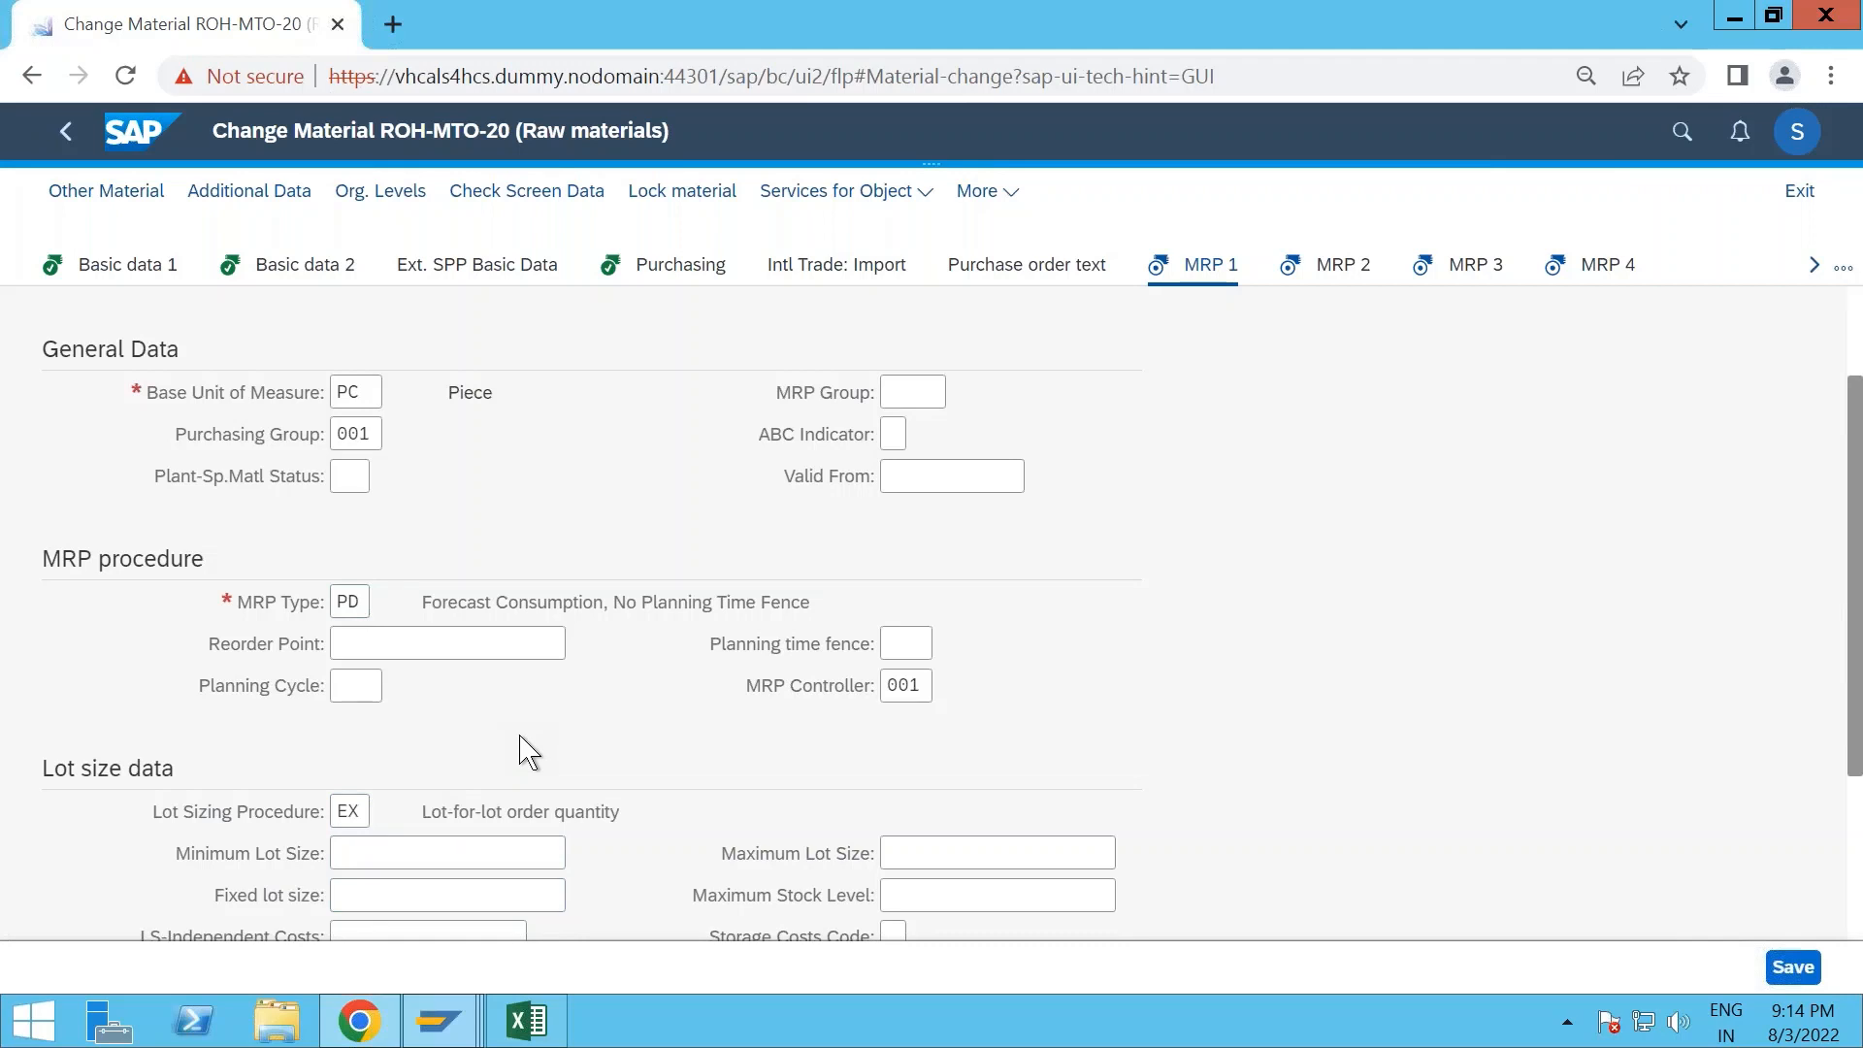
key("Return")
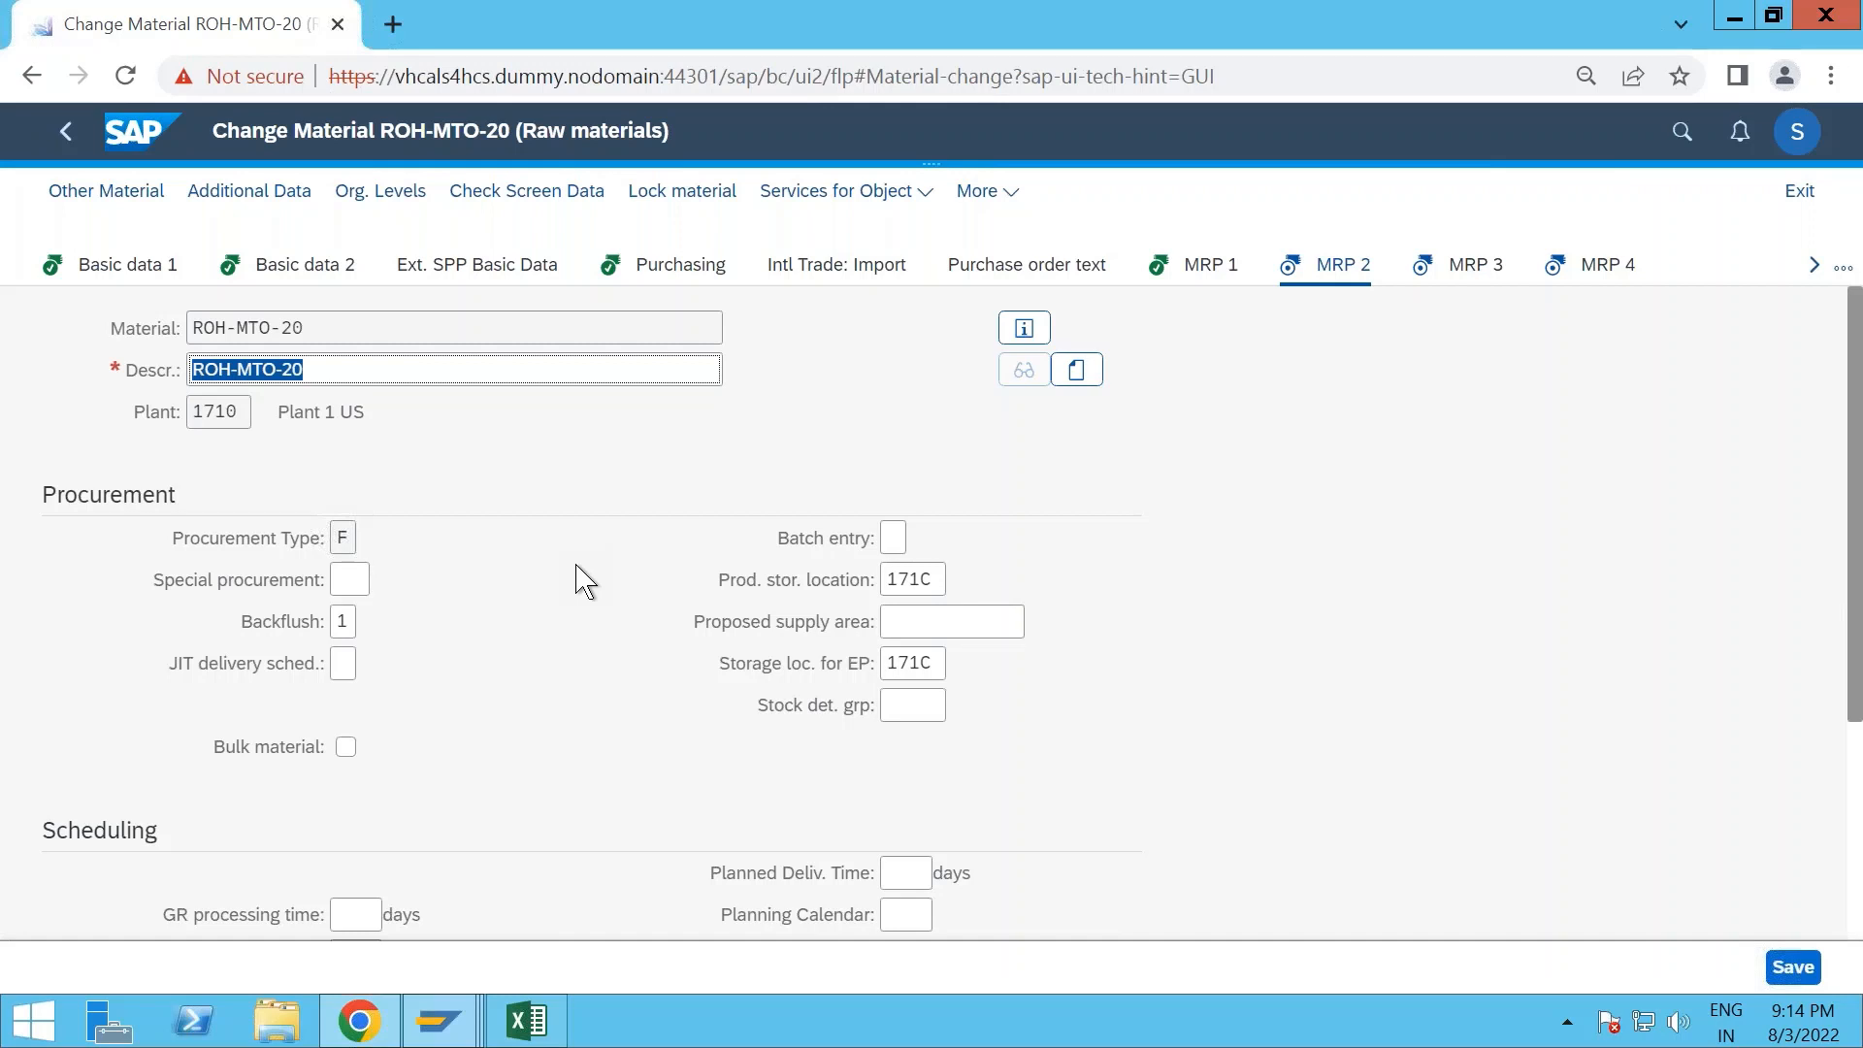
key("Return")
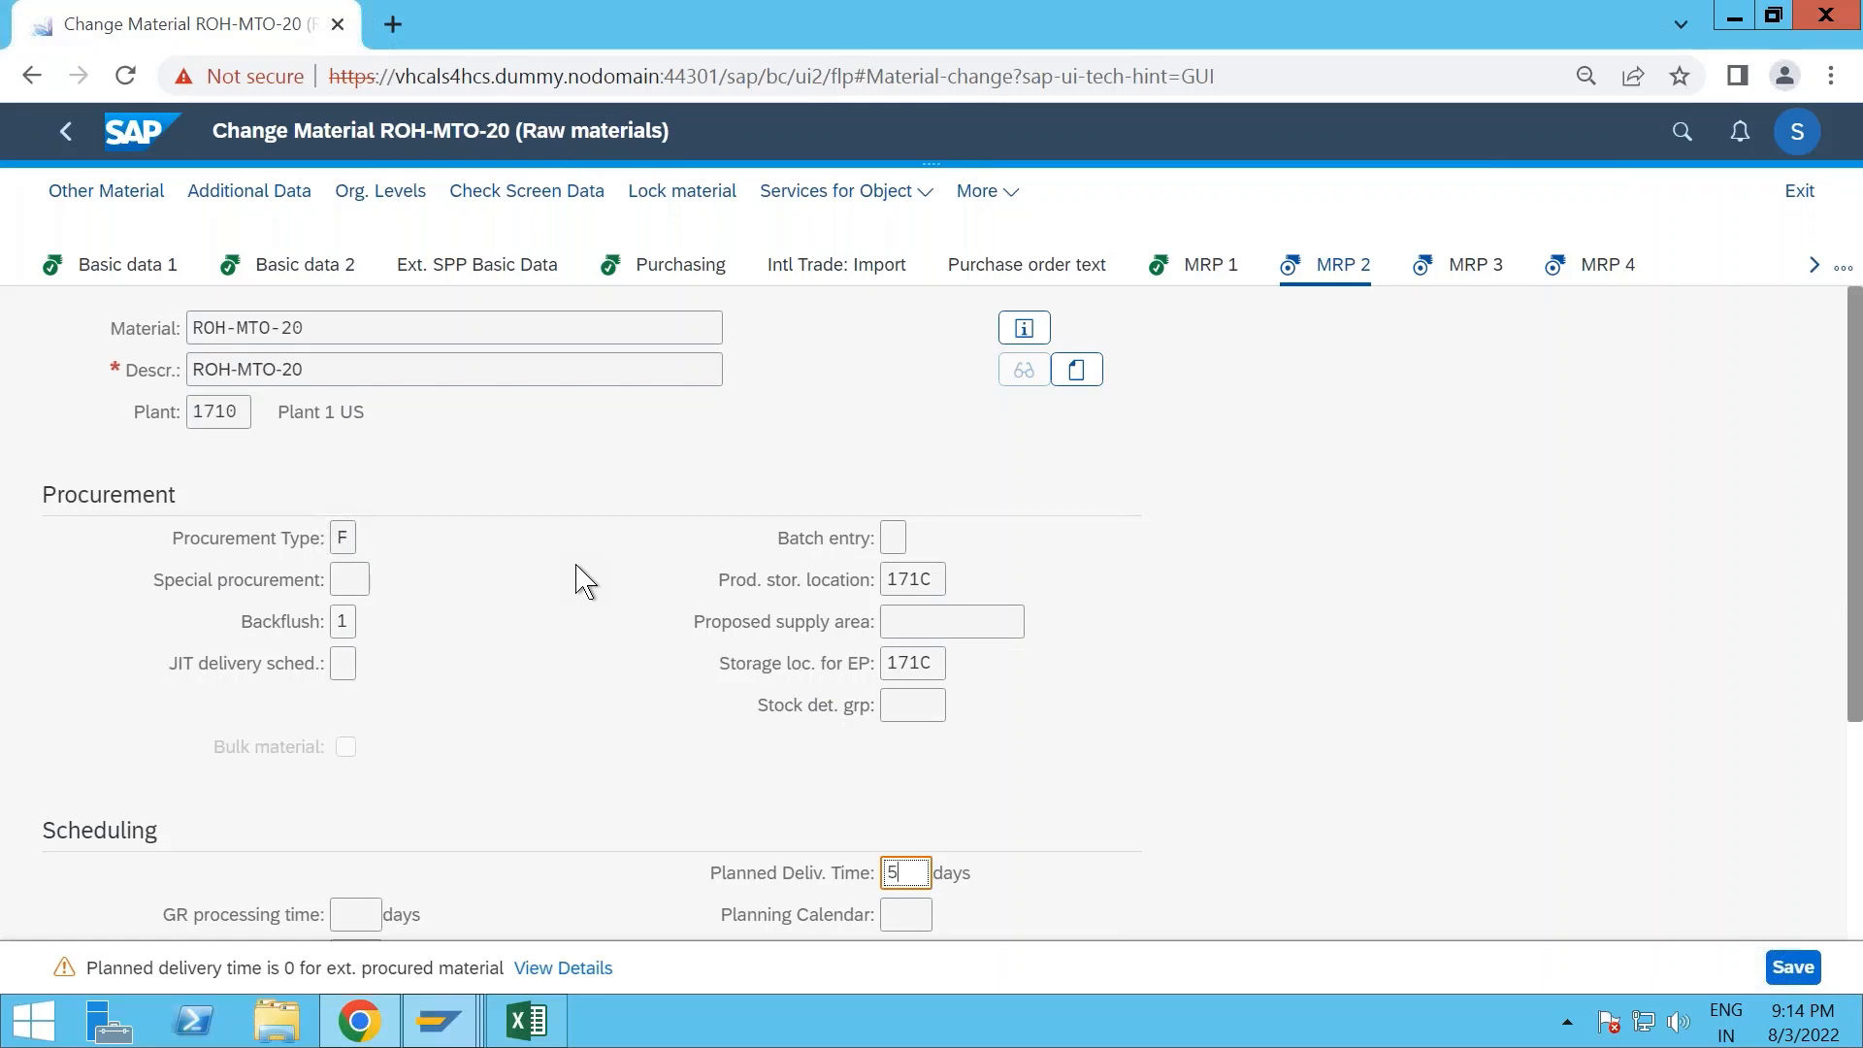
key("Return")
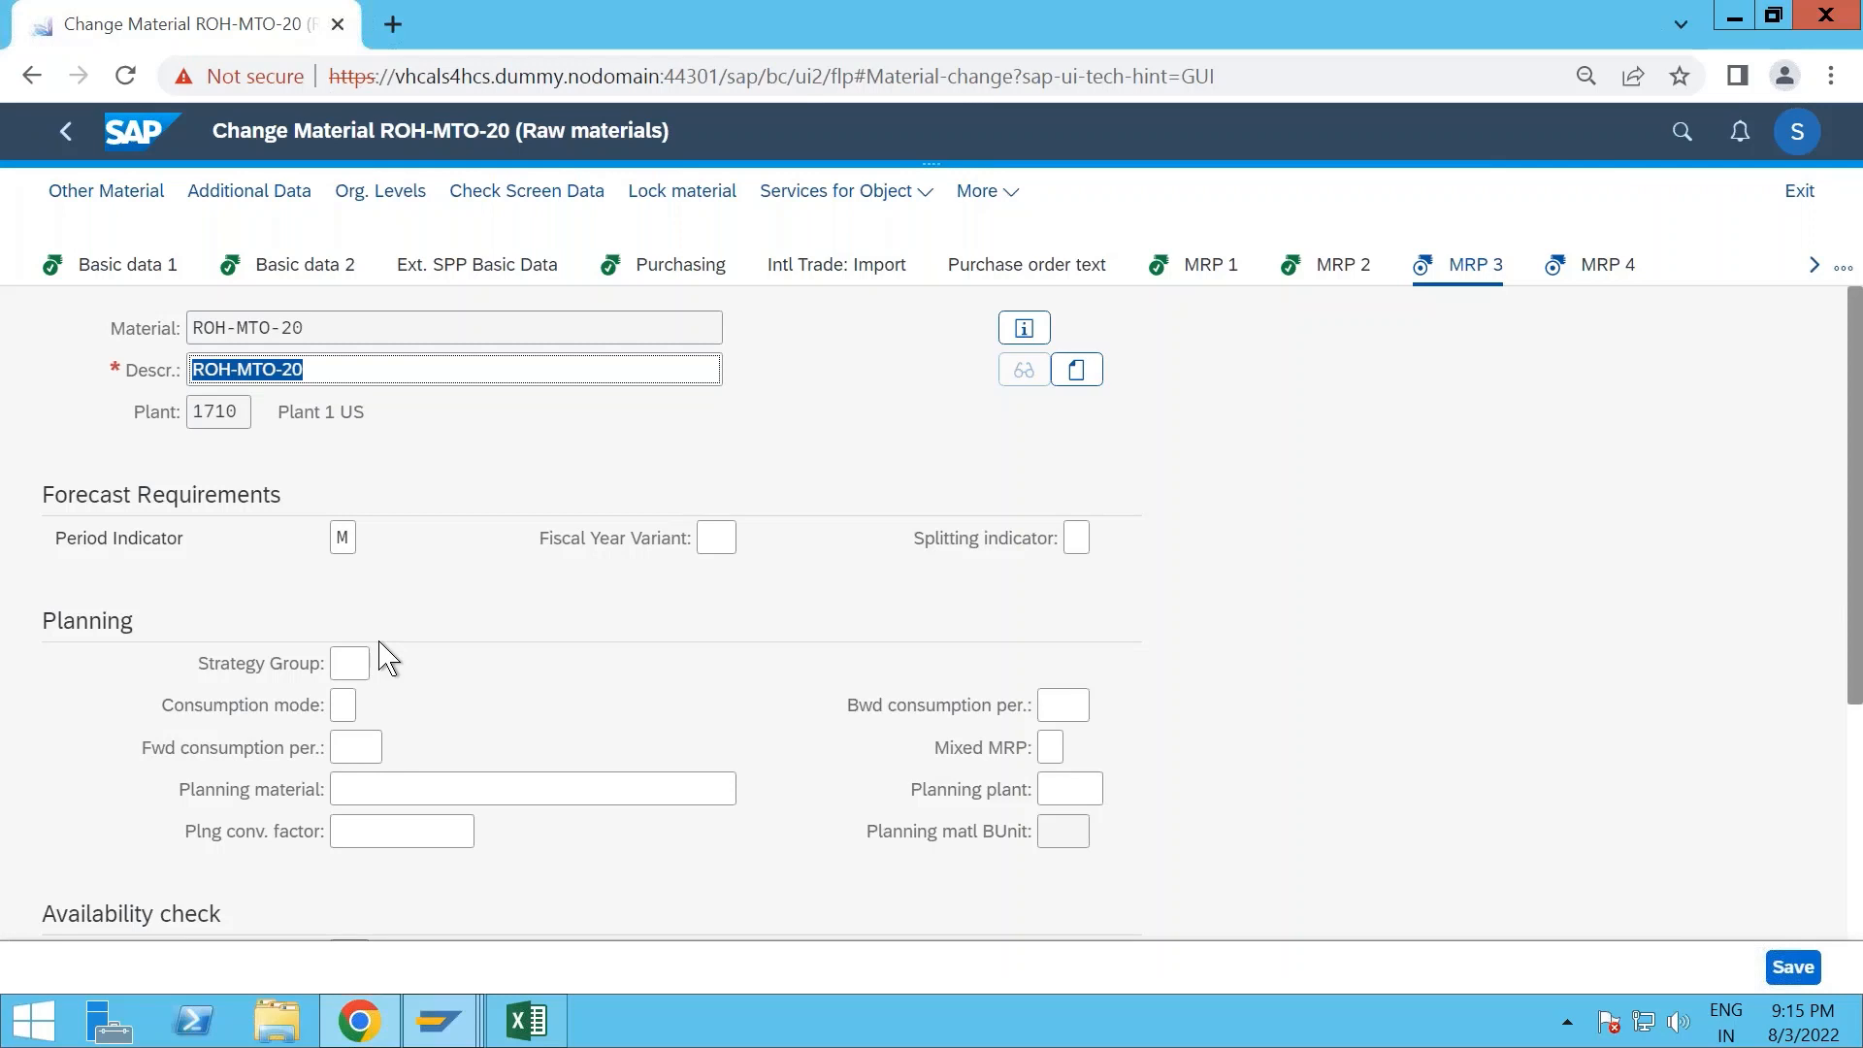
- Continue to the MRP 4 view of ROH-MTO-20 and clear the individual/collective requirements indicator
key("Return")
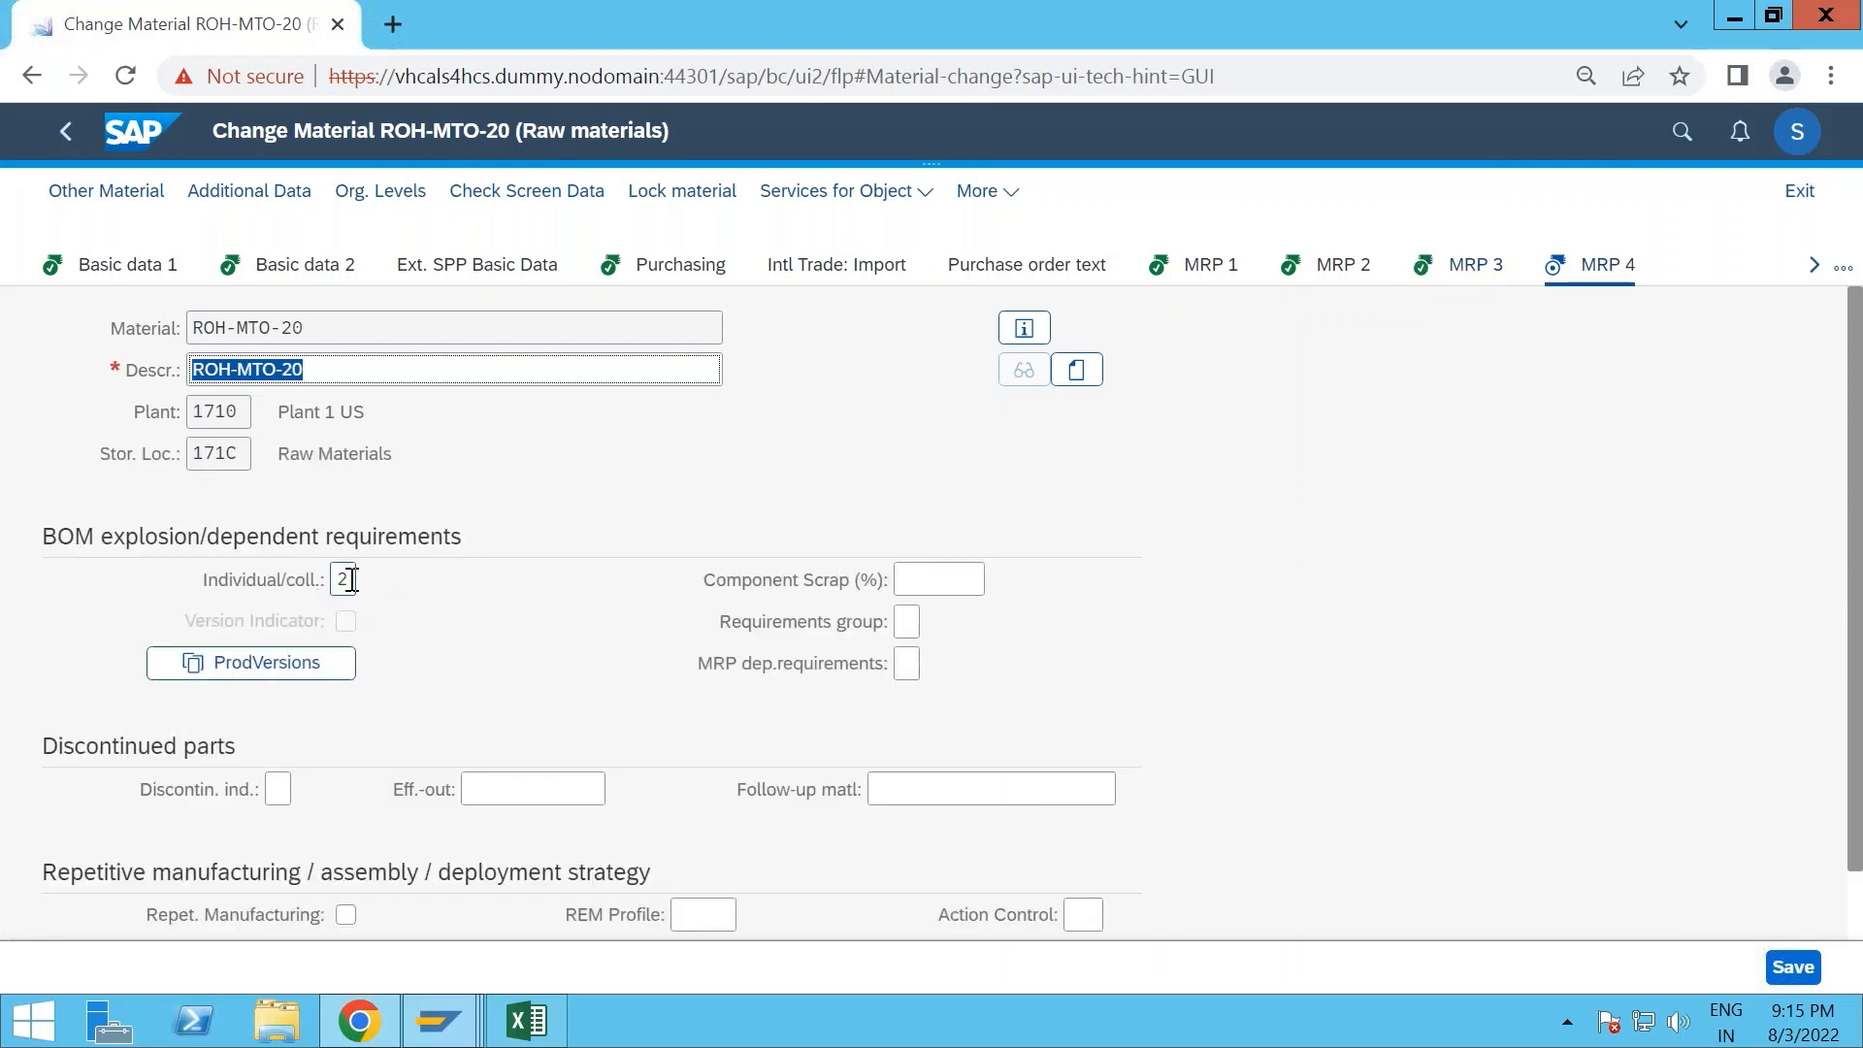
left_click(344, 580)
key("BackSpace")
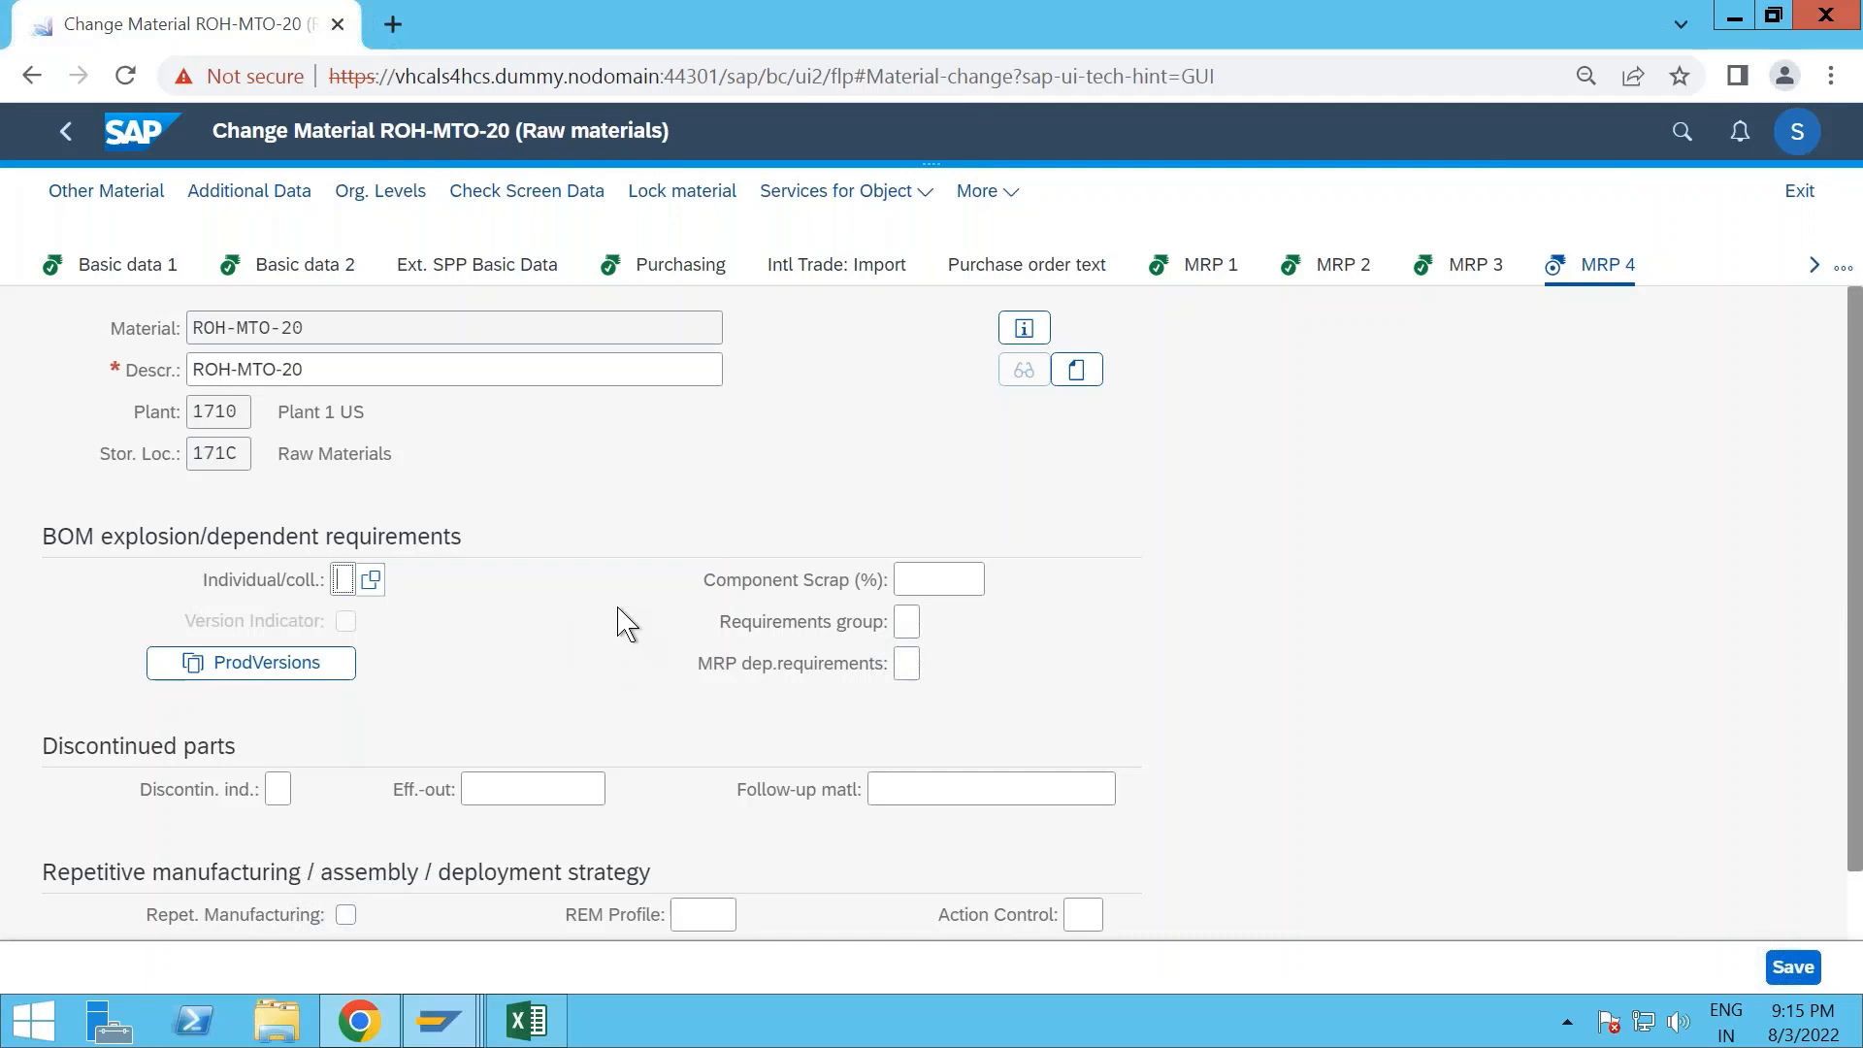
key("Return")
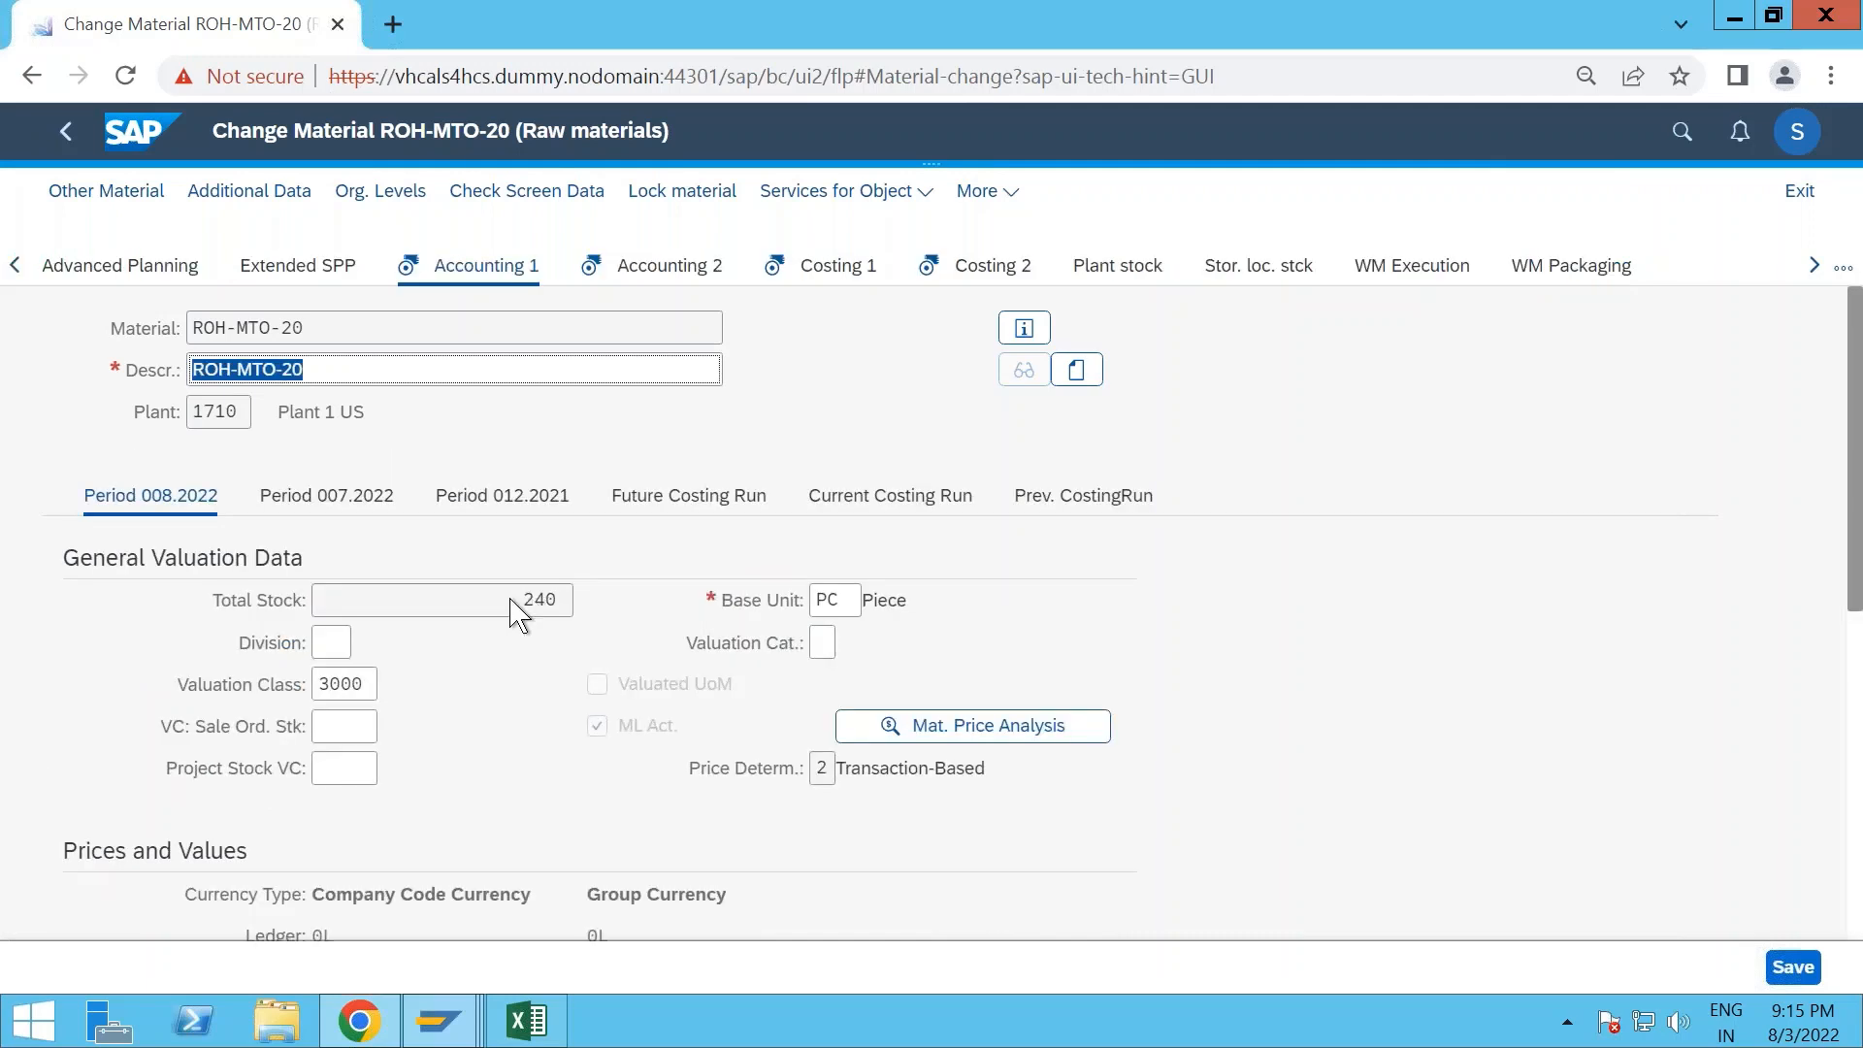
- Go through the accounting and costing views of ROH-MTO-20 and save the material changes
key("Return")
key("Return")
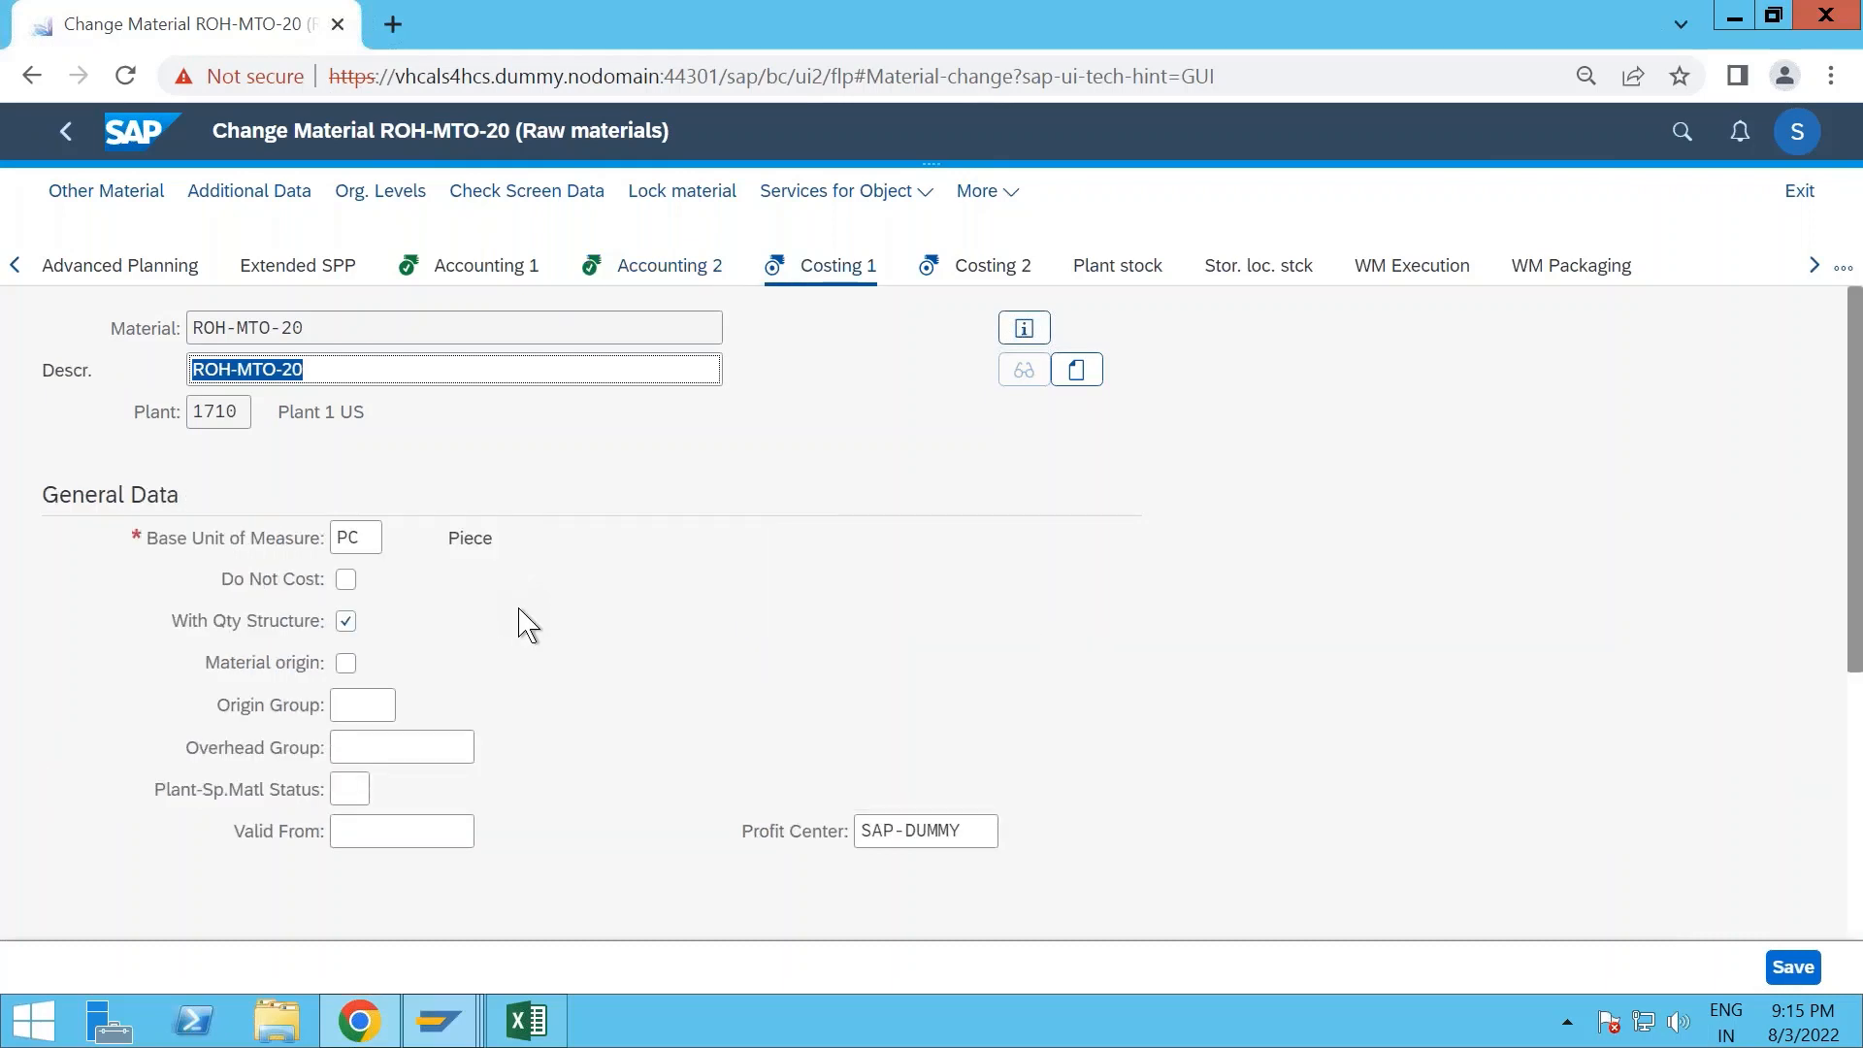
key("Return")
key("Return")
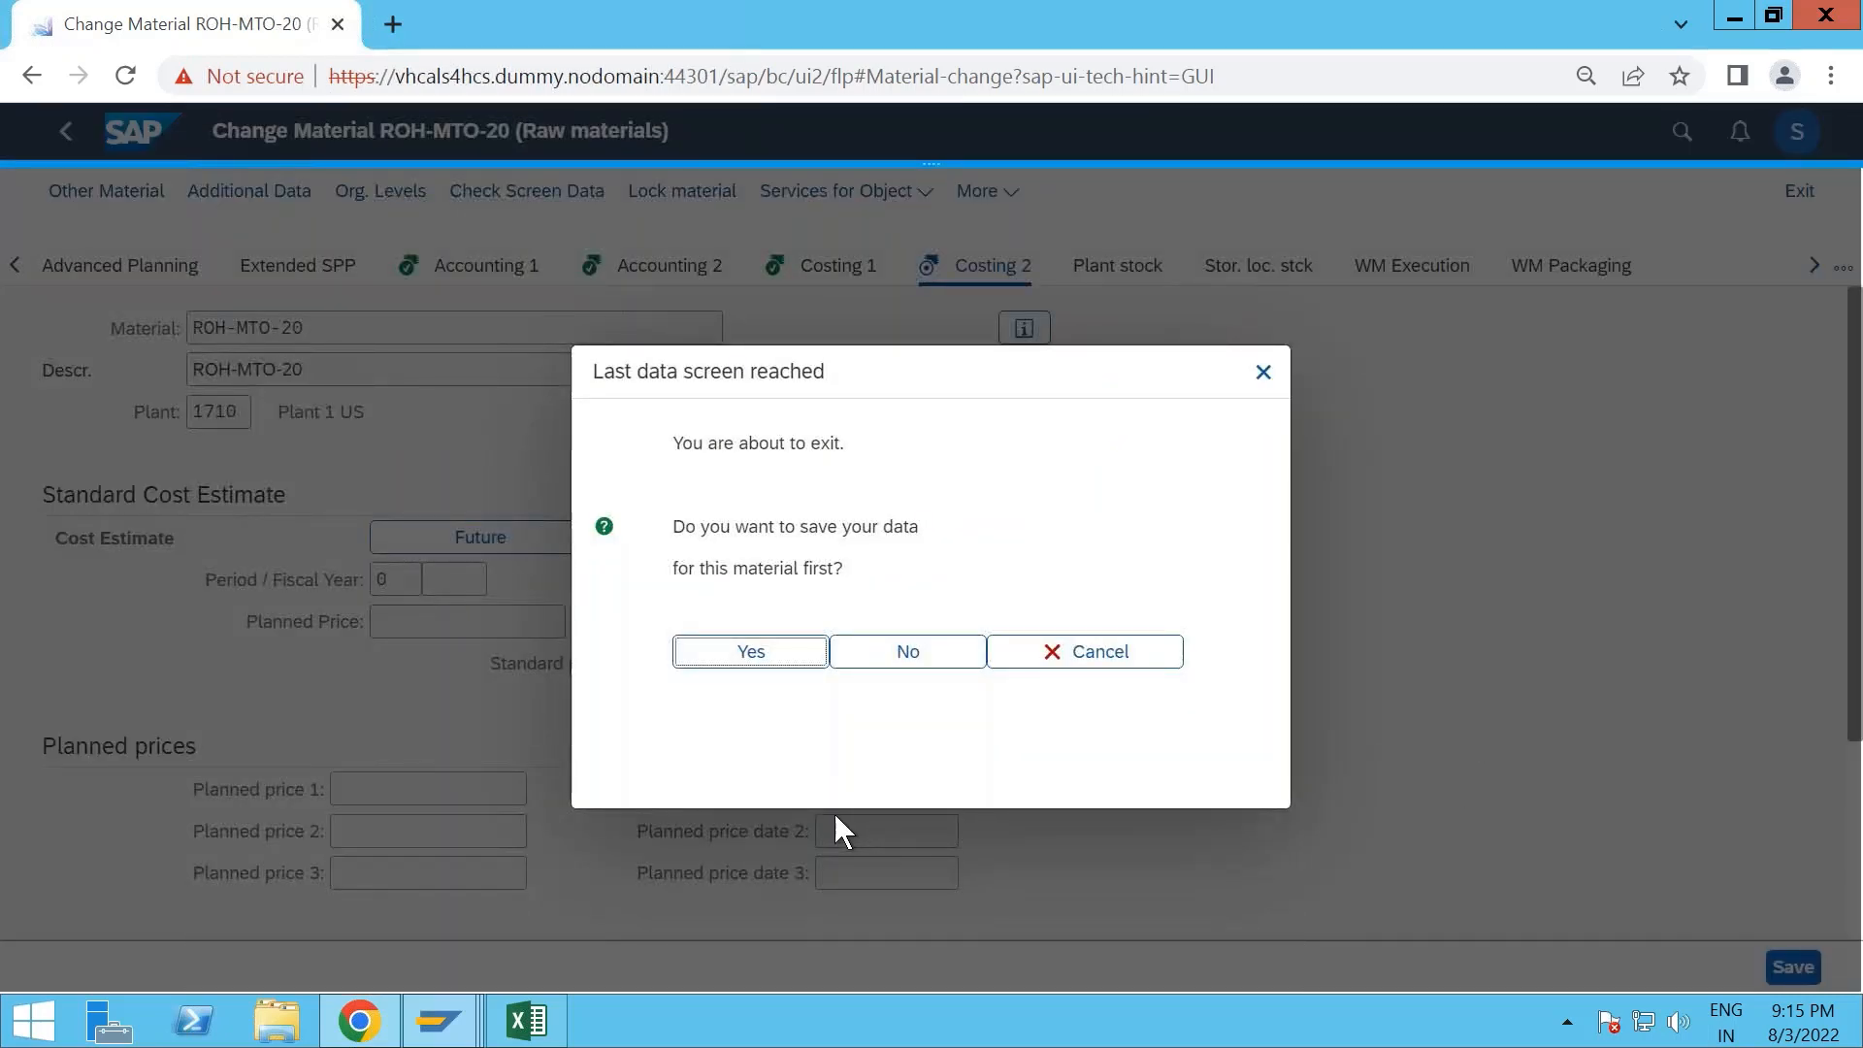
left_click(778, 665)
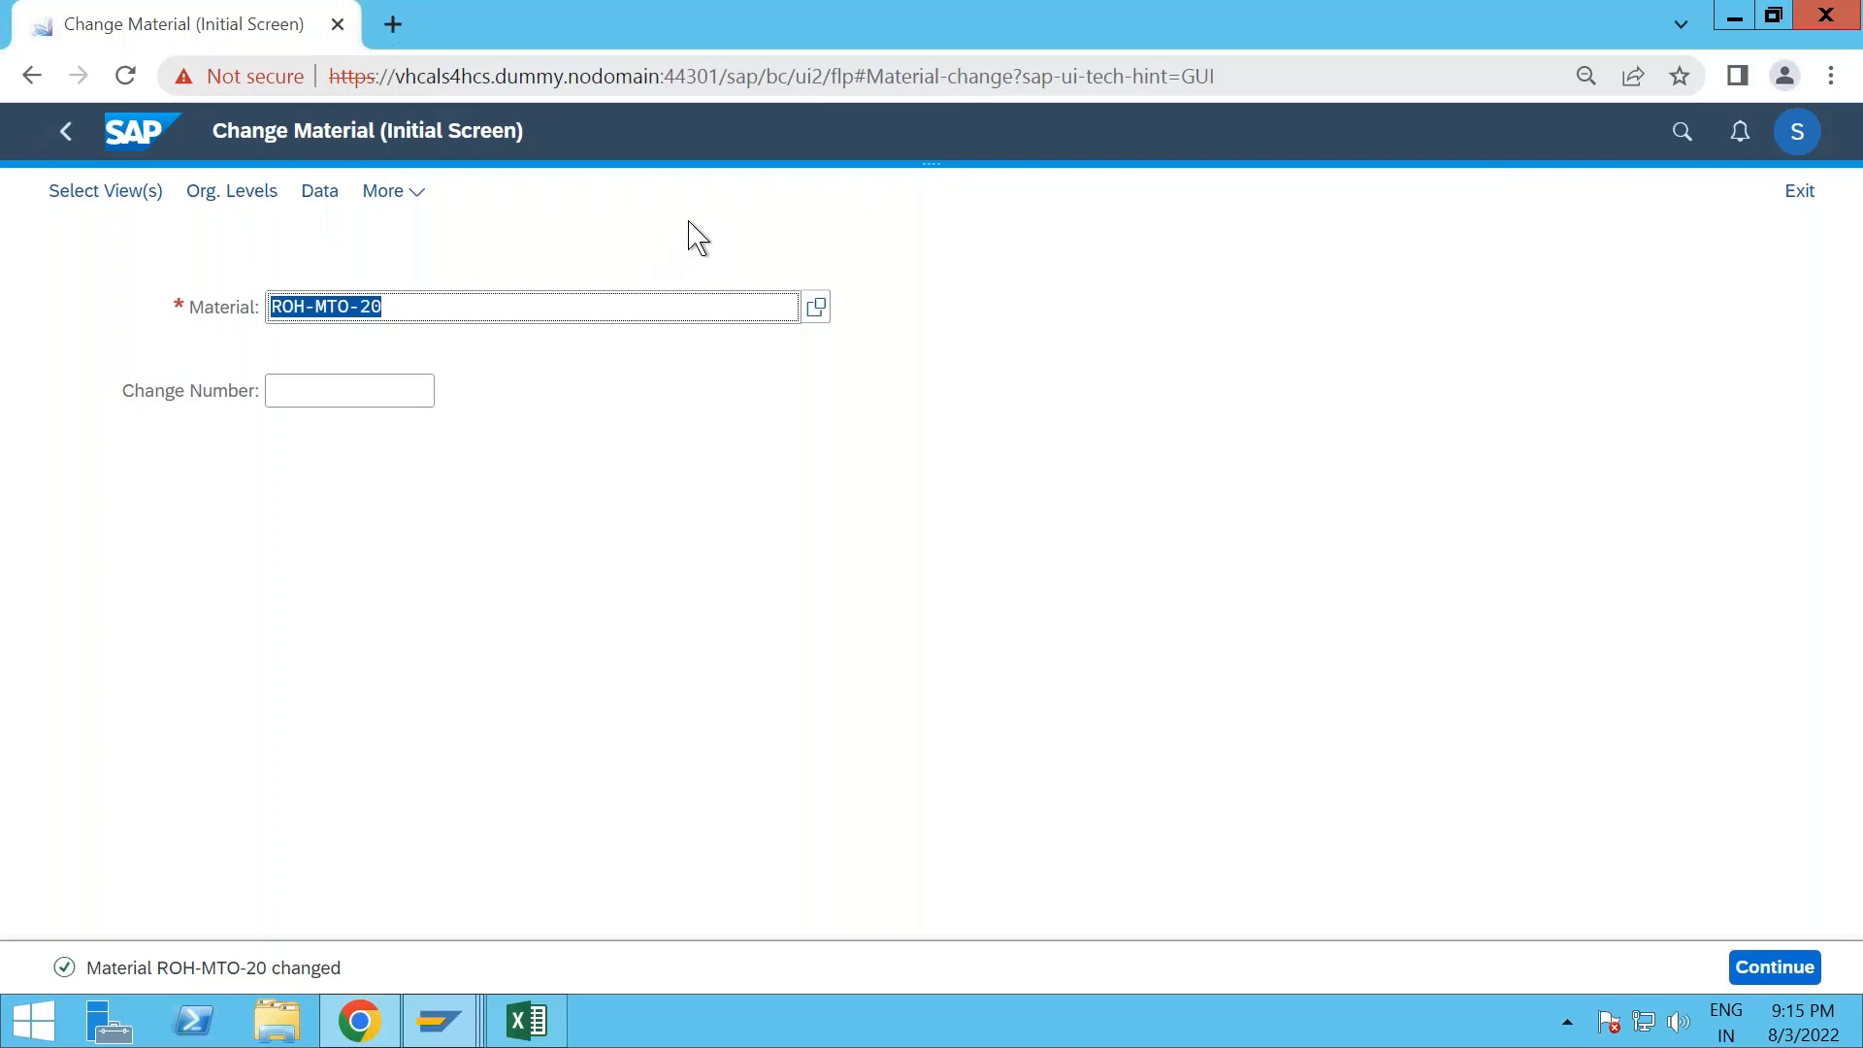
- Return to the home page, search the apps for "display bill of" and open Display Bill of Material
left_click(129, 146)
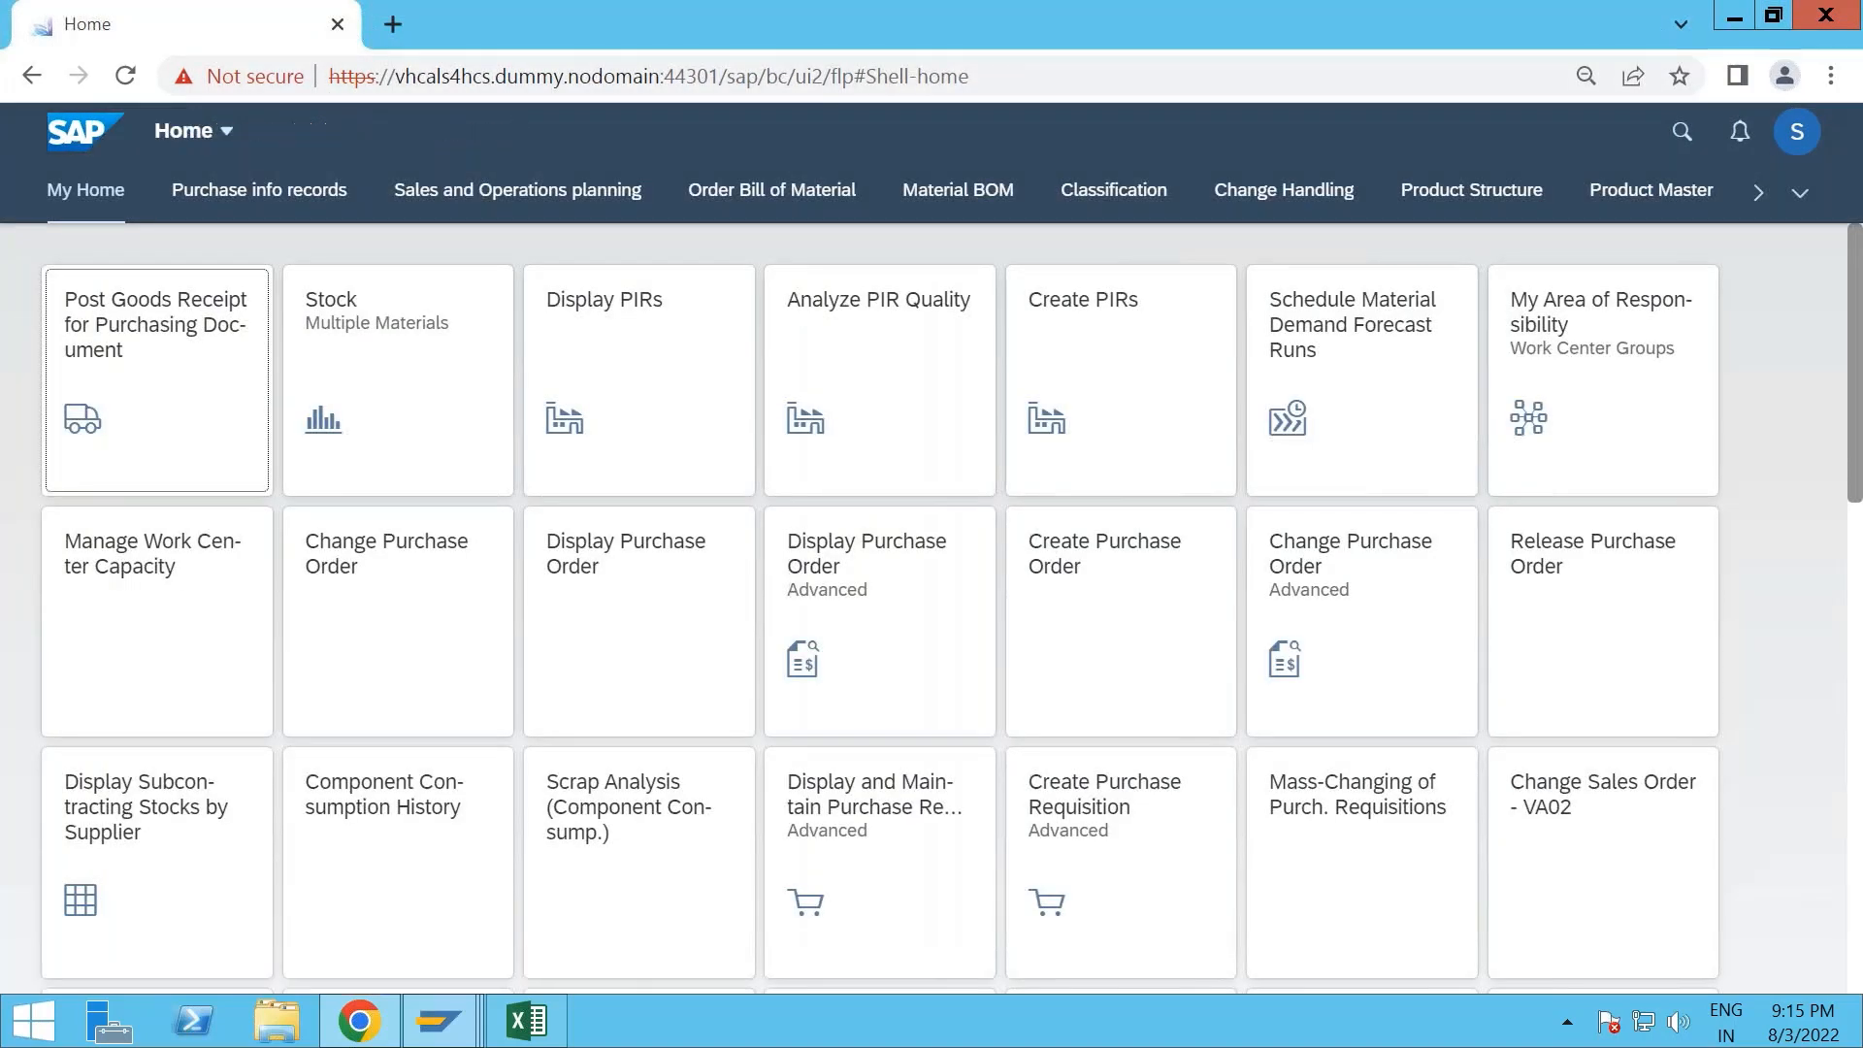
left_click(1682, 132)
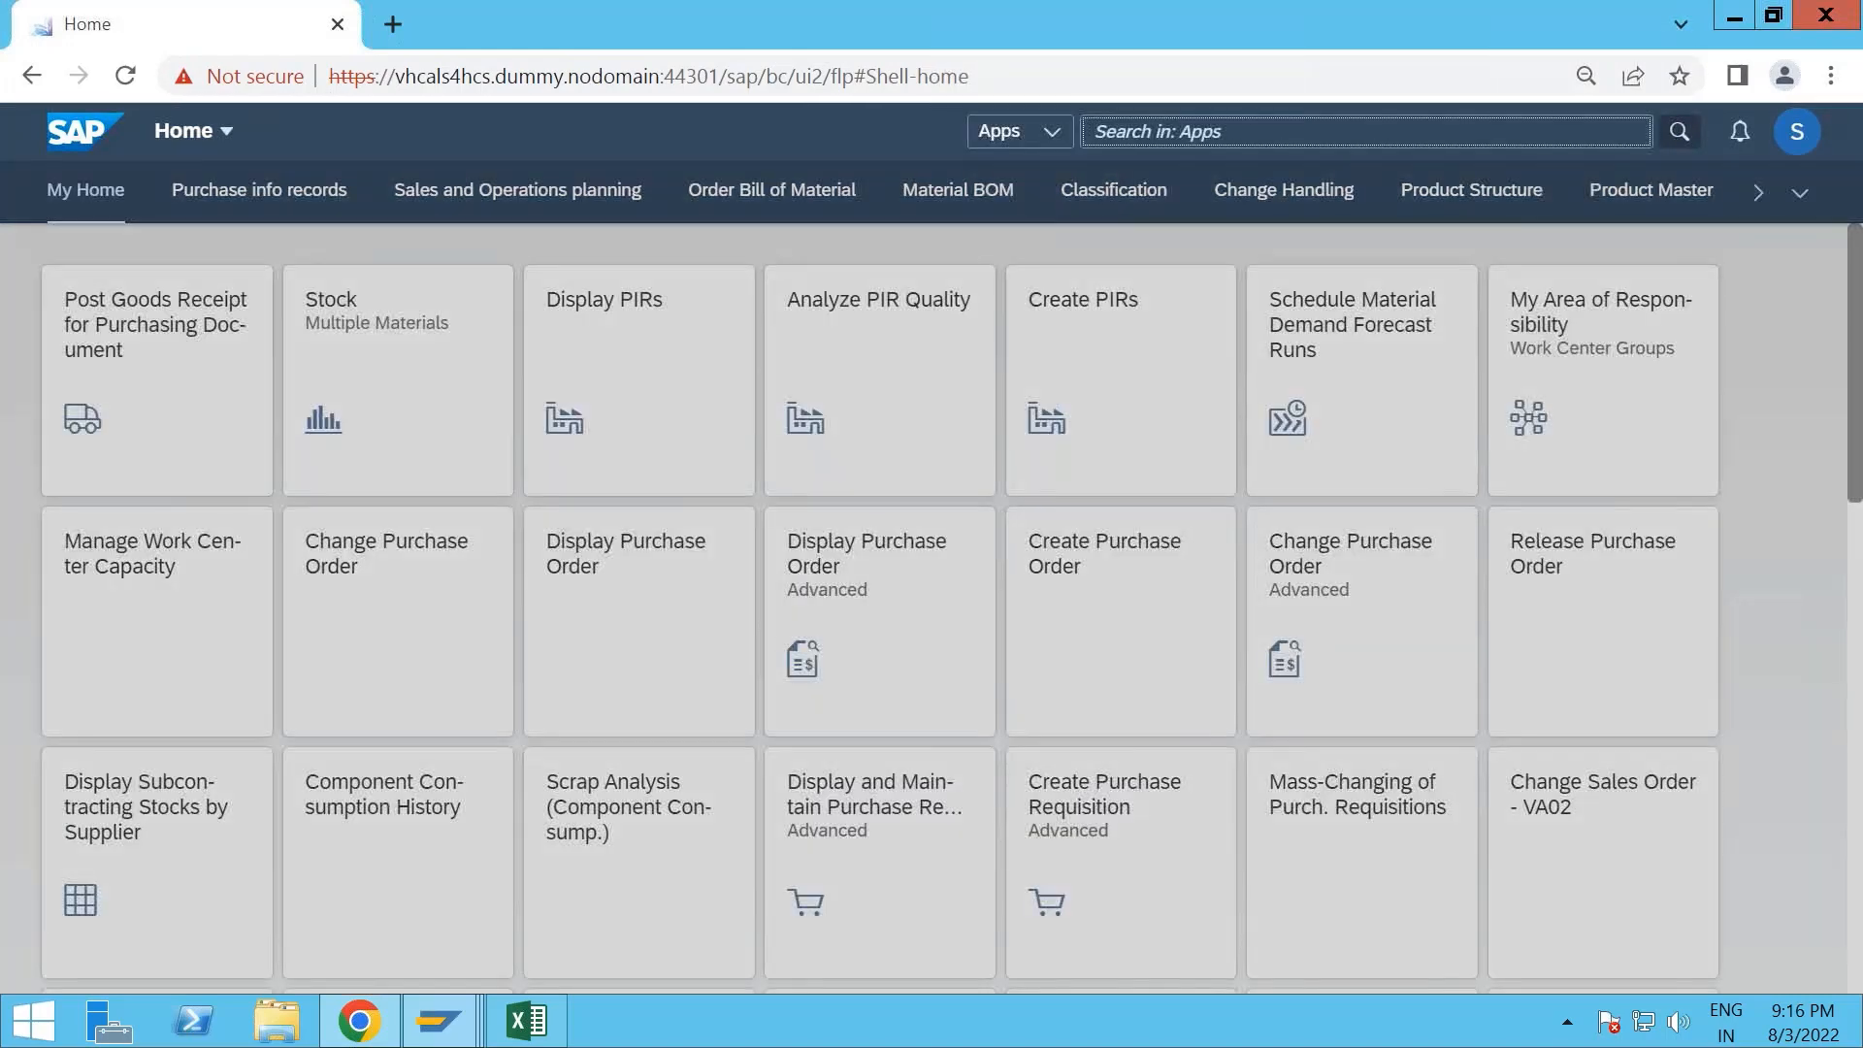
type("display bill of")
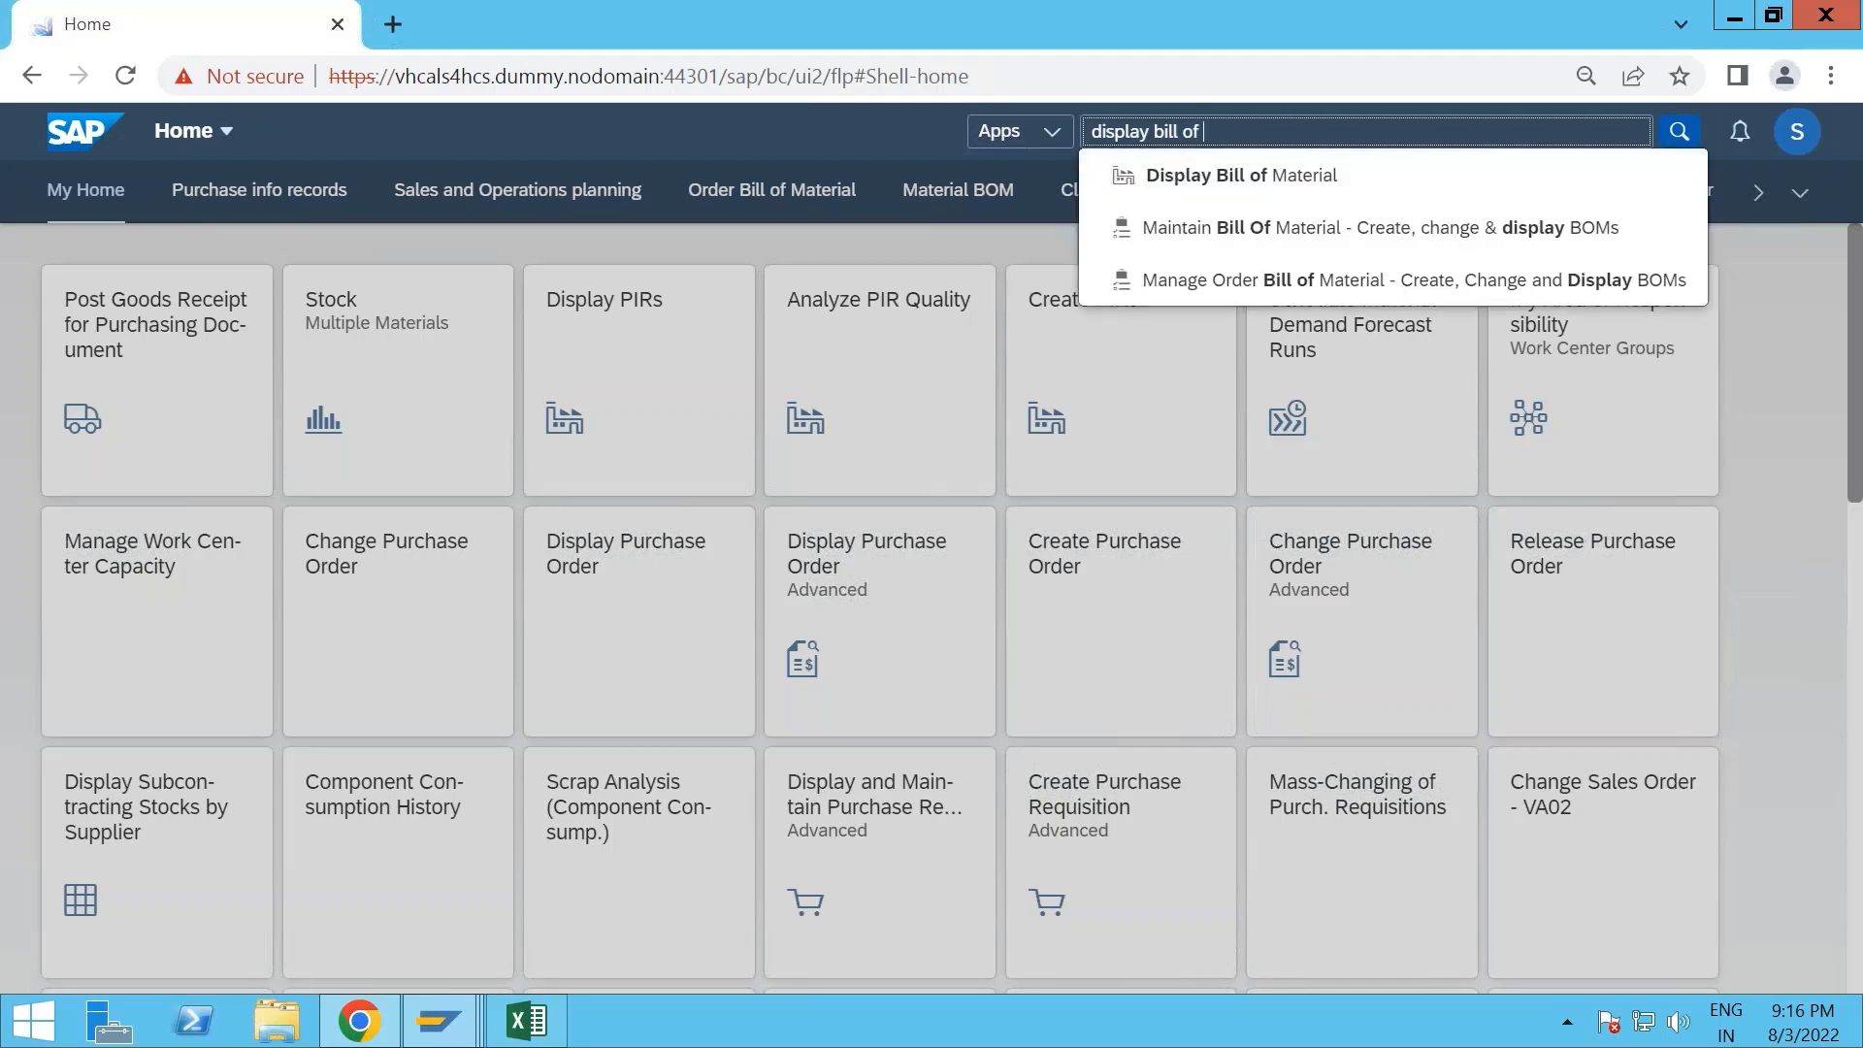
left_click(1325, 176)
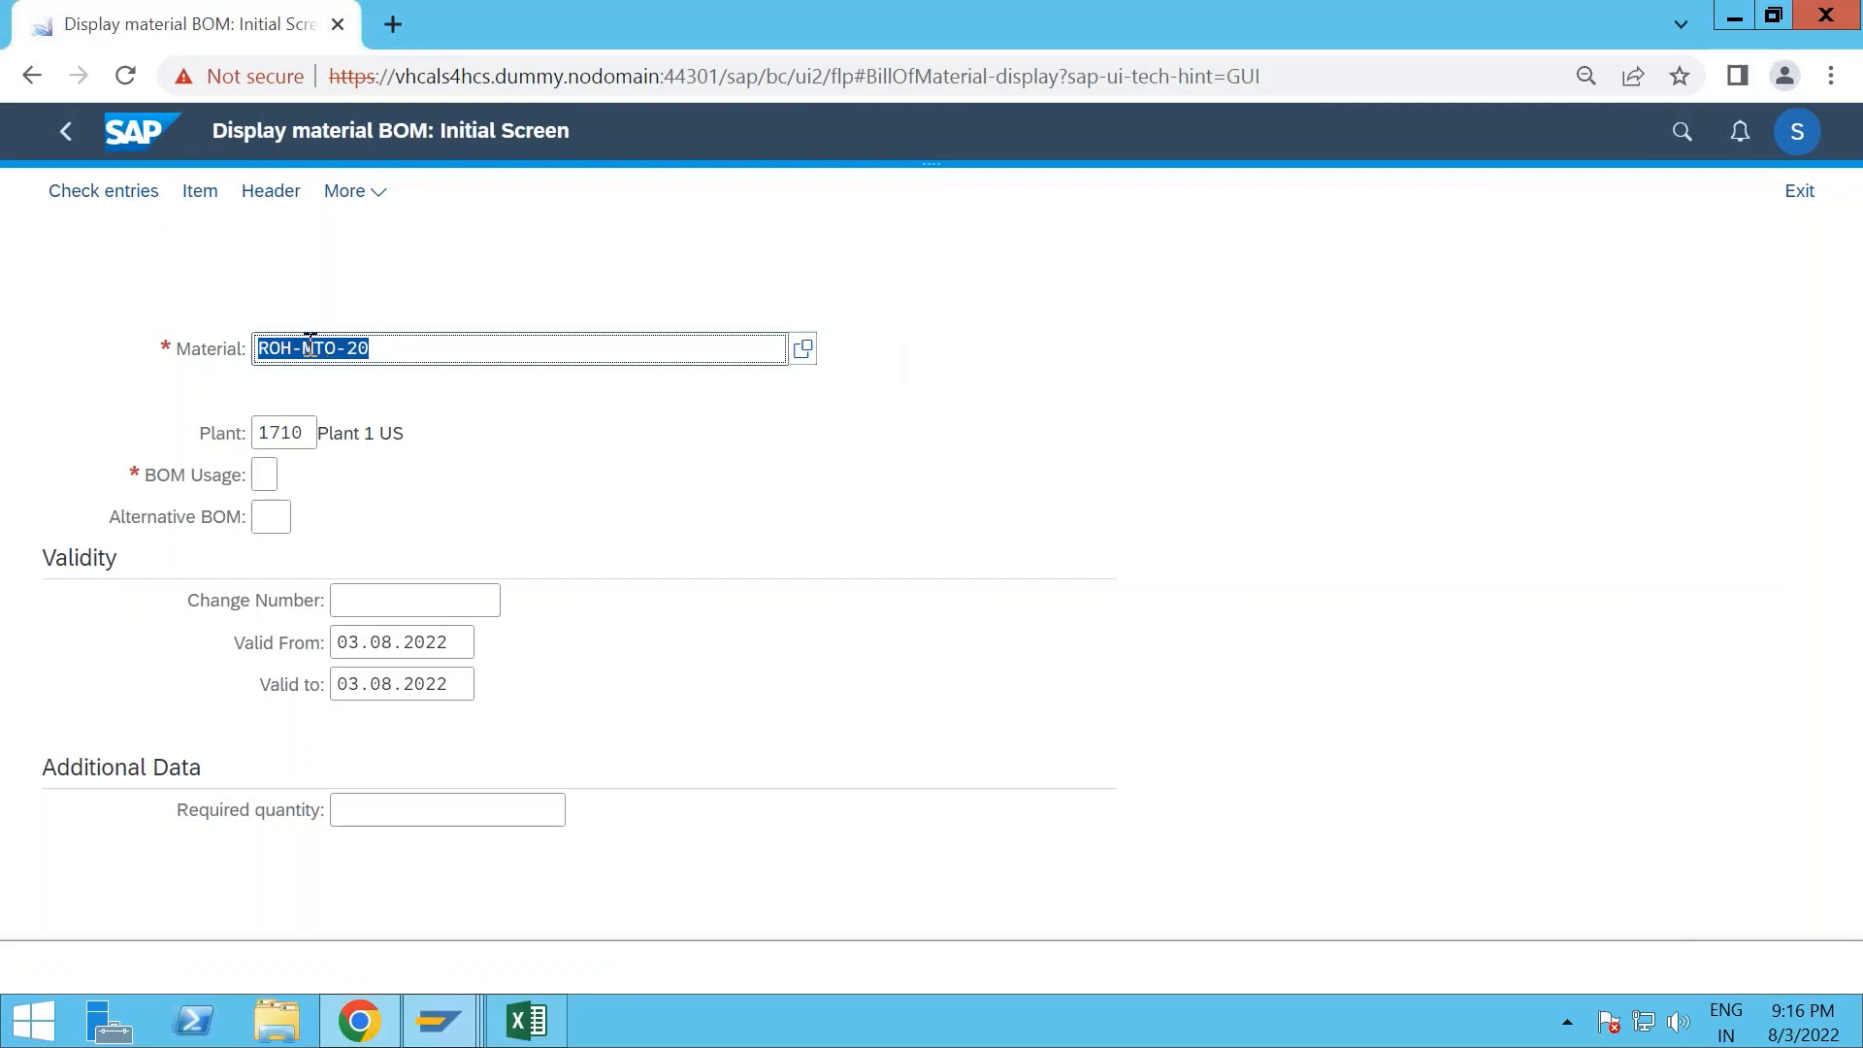
- Display the bill of material for FERT-MTO-20 in plant 1710 with BOM usage 1
left_click_drag(289, 347, 247, 345)
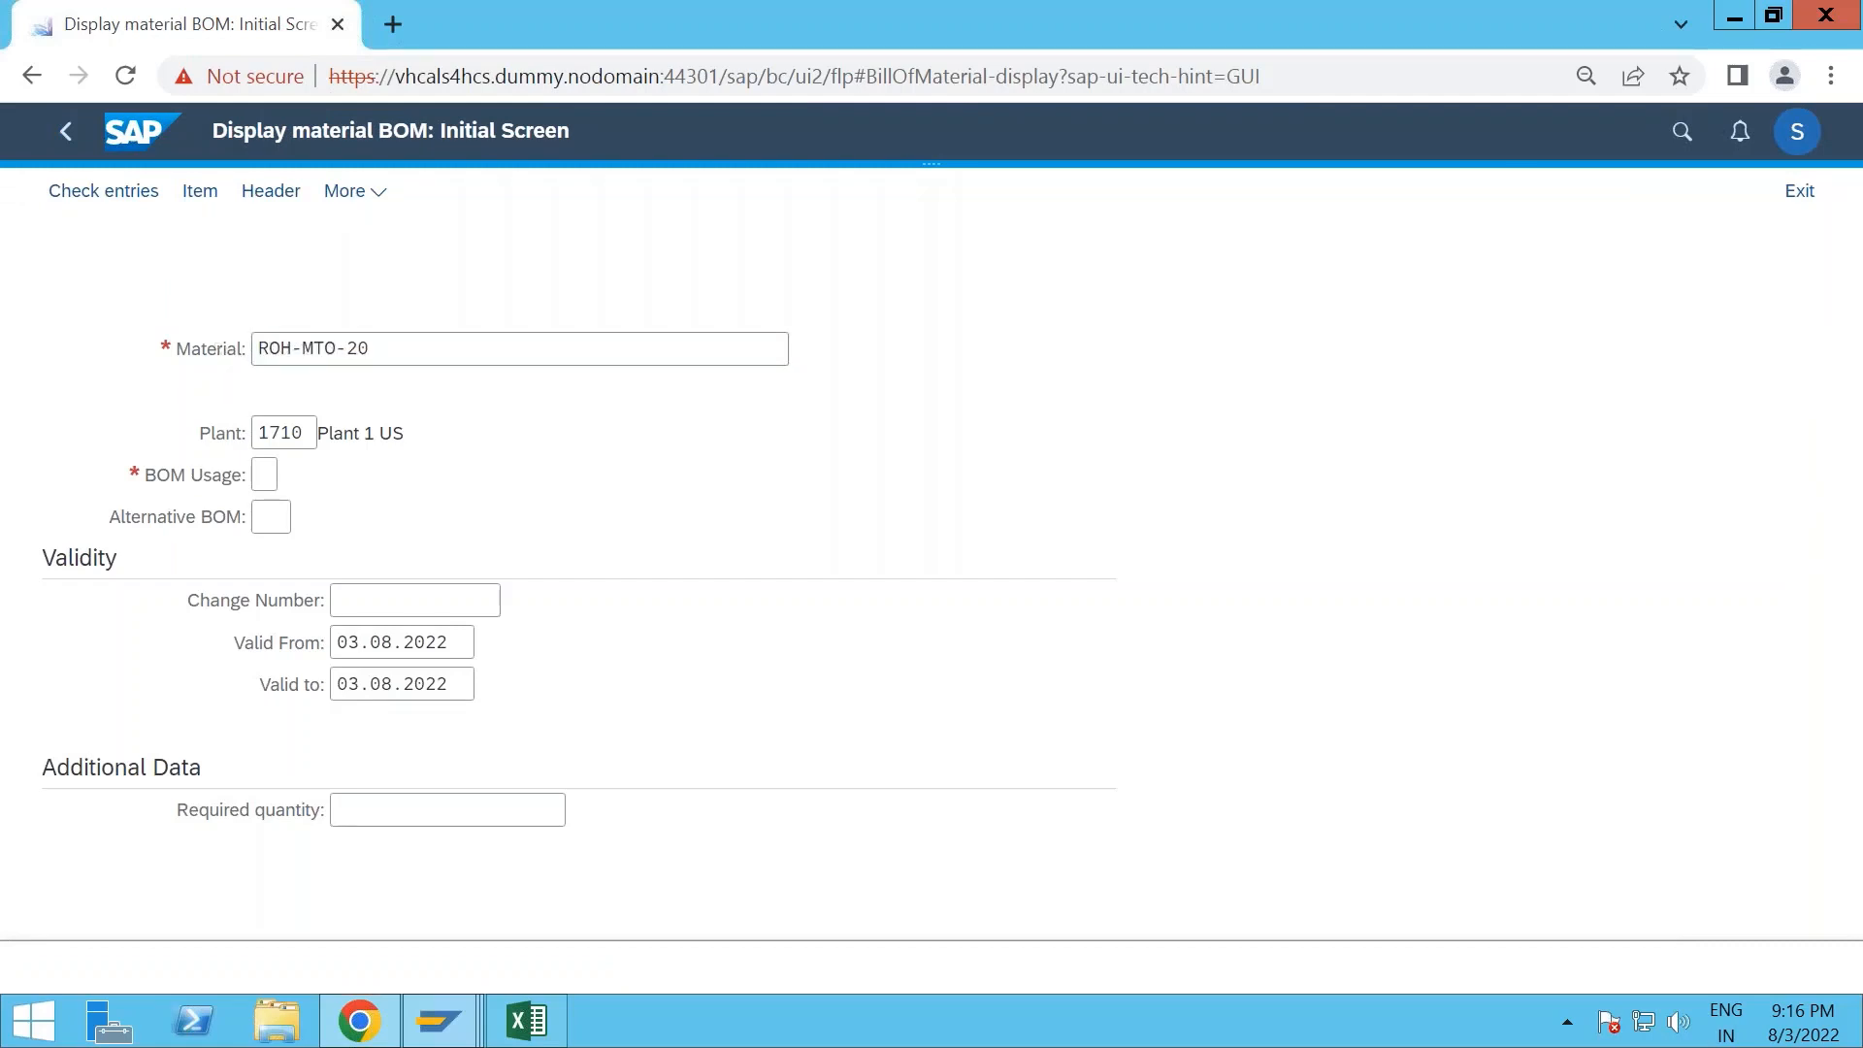
left_click(296, 355)
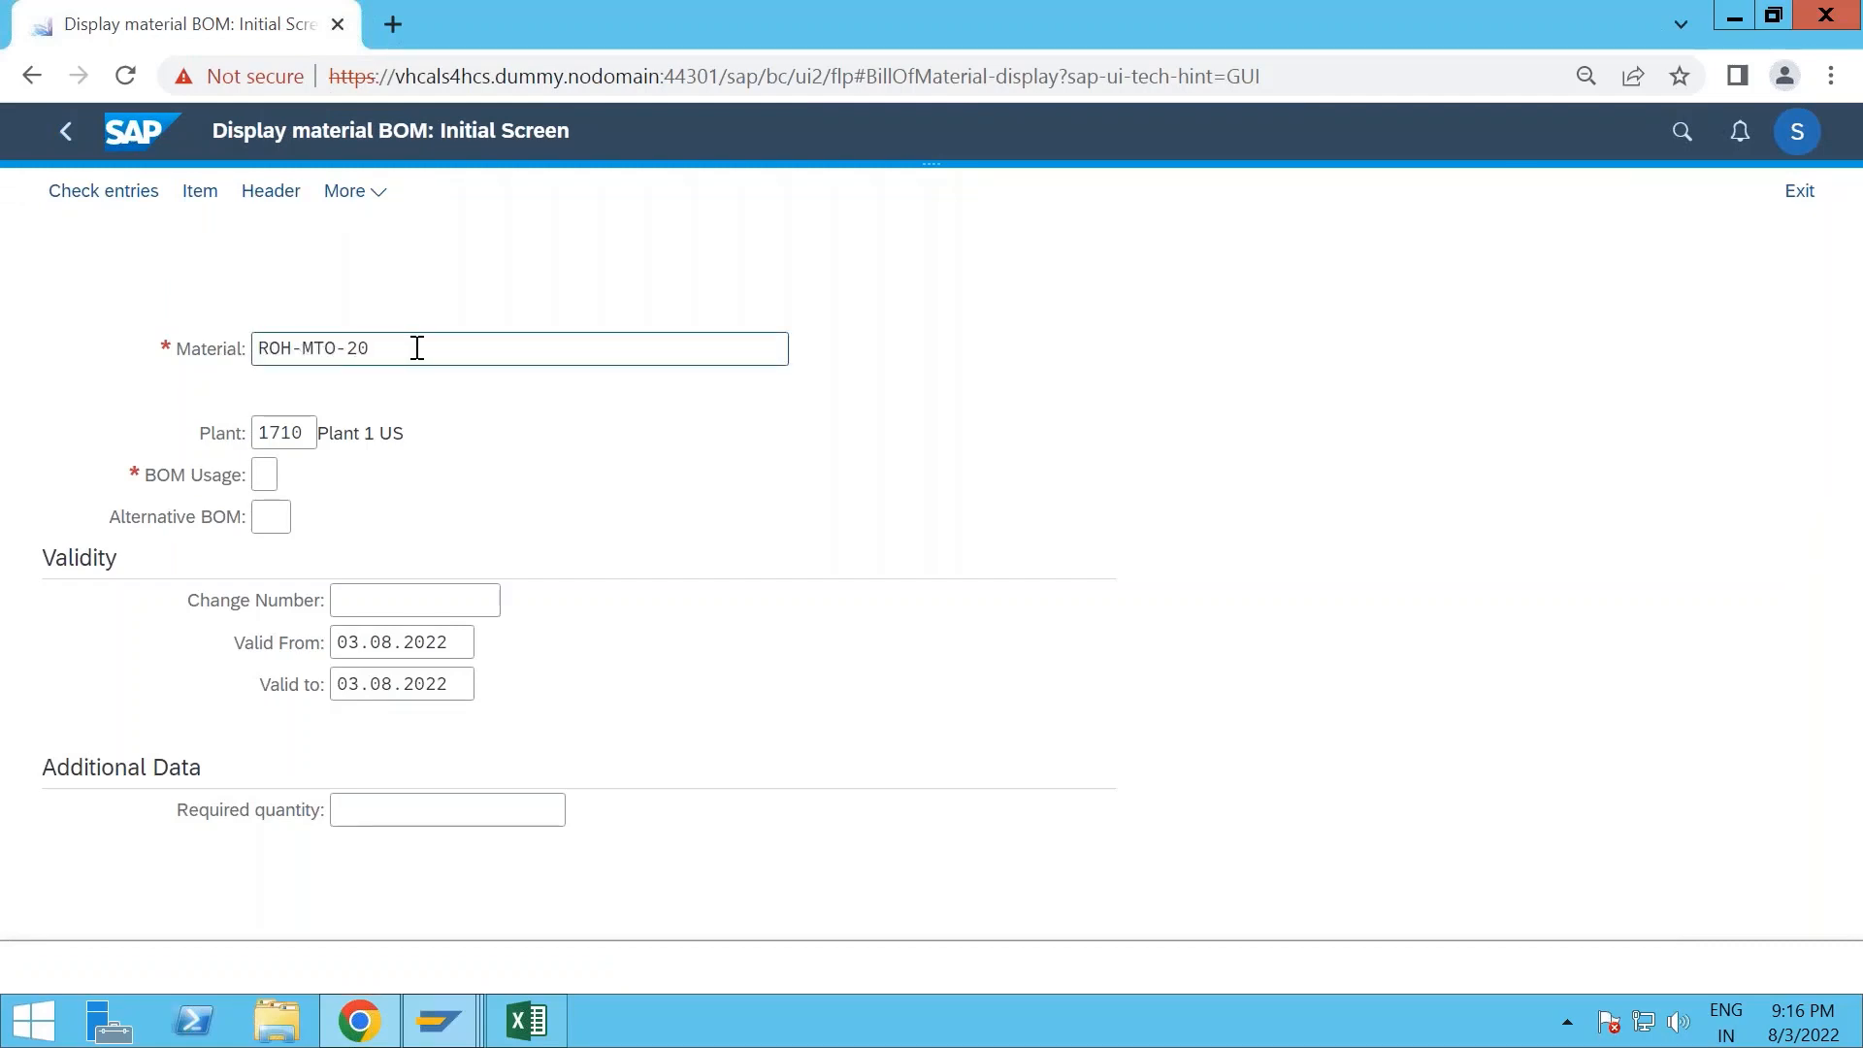
double_click(277, 357)
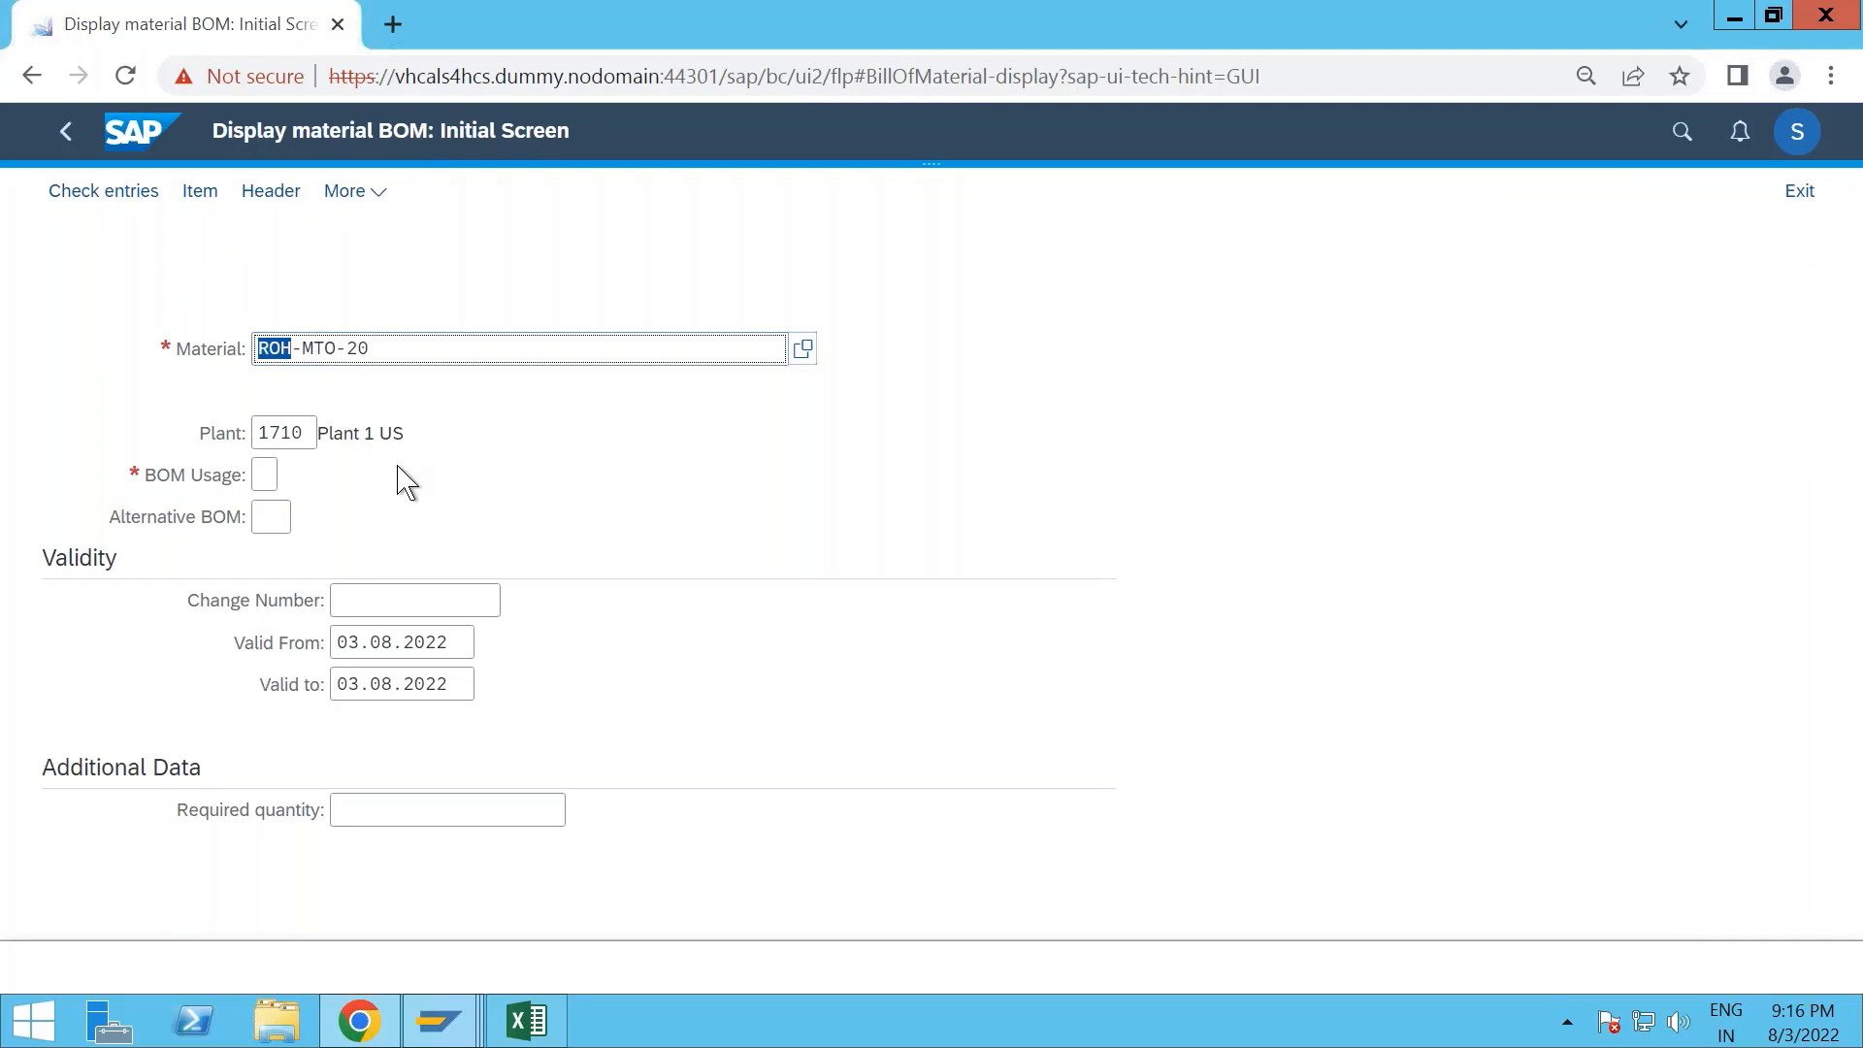
type("FERT")
left_click(380, 469)
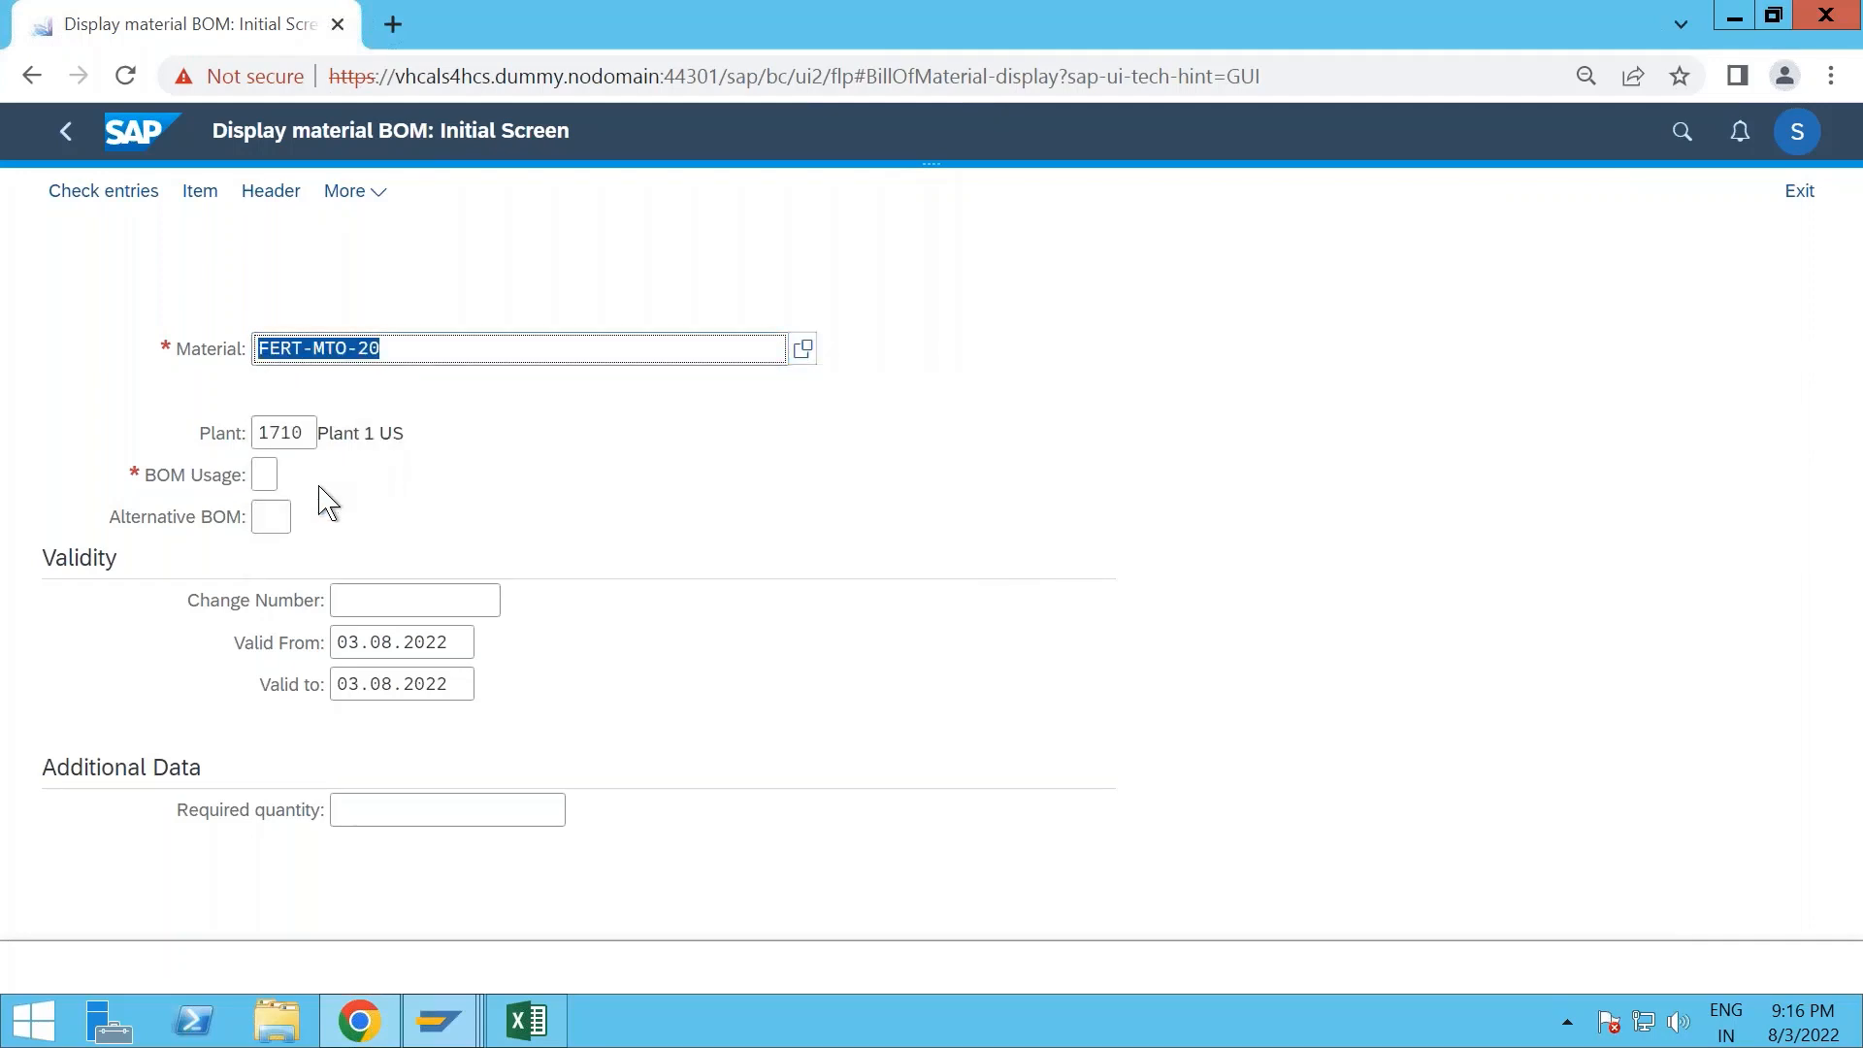
left_click(271, 474)
type("1")
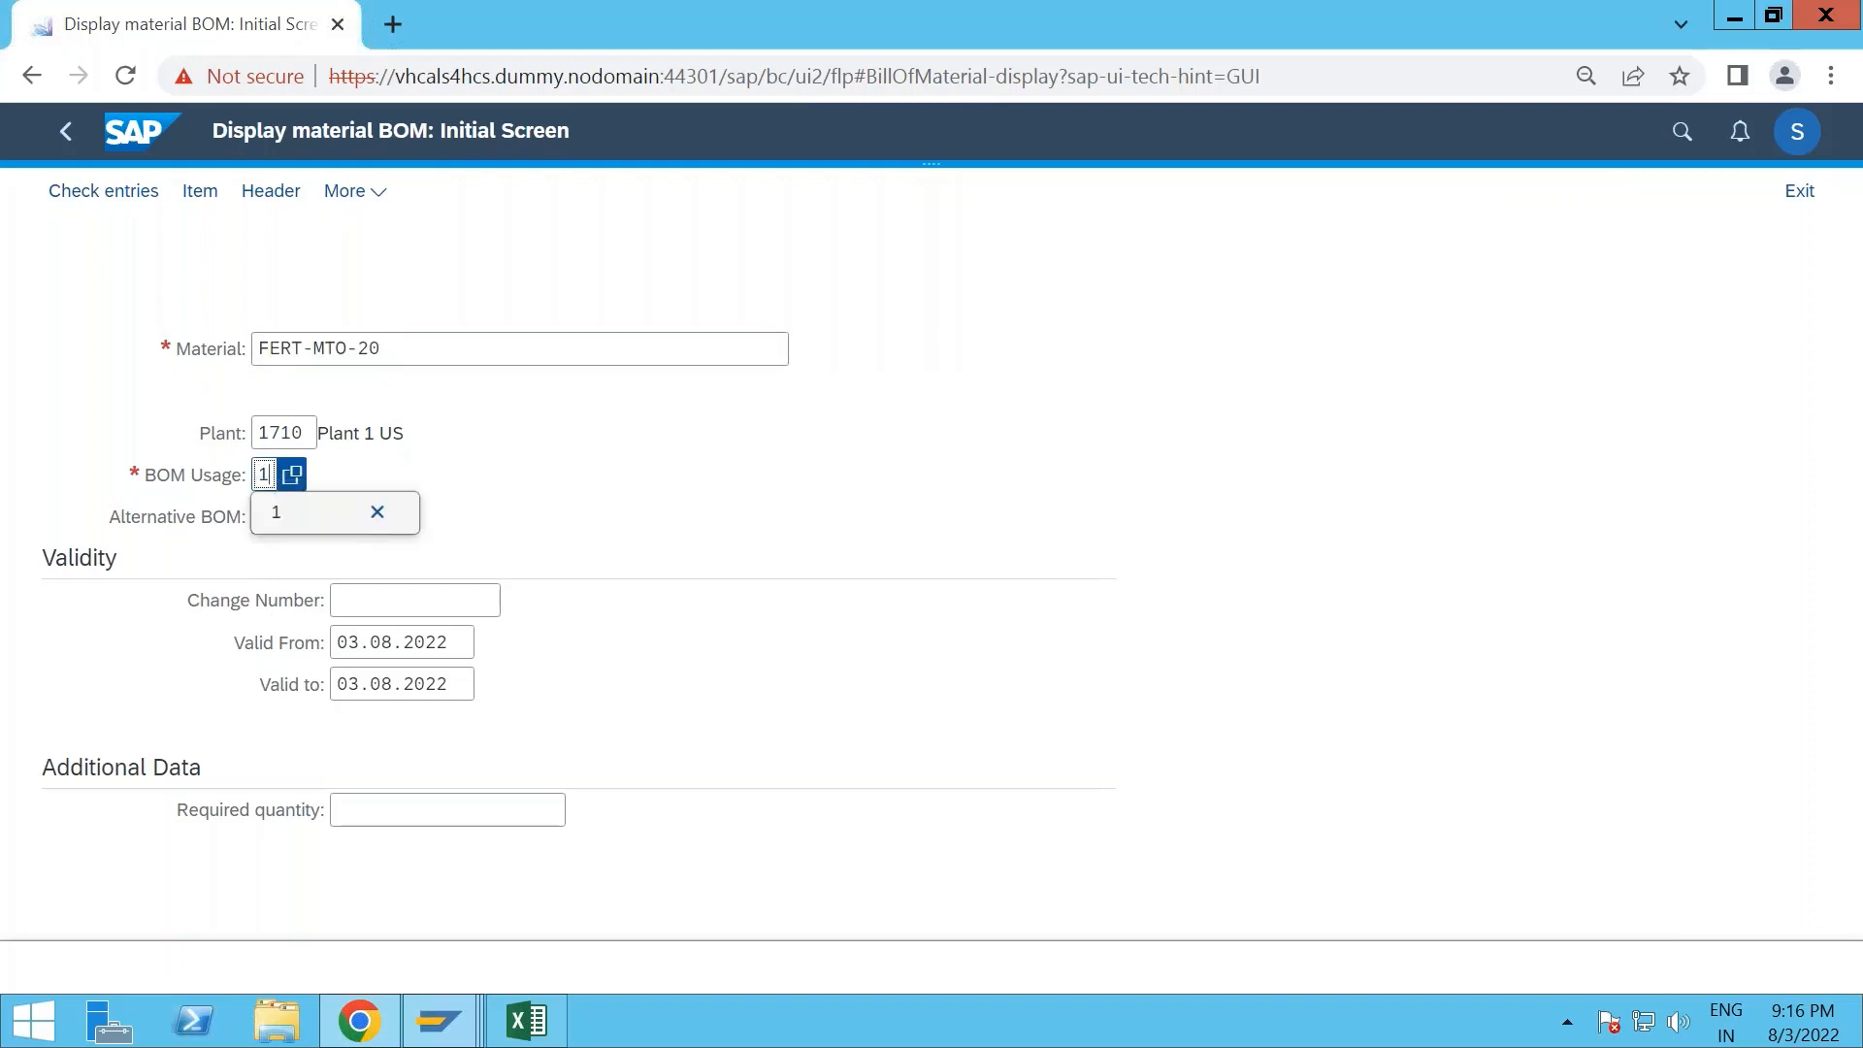
key("Return")
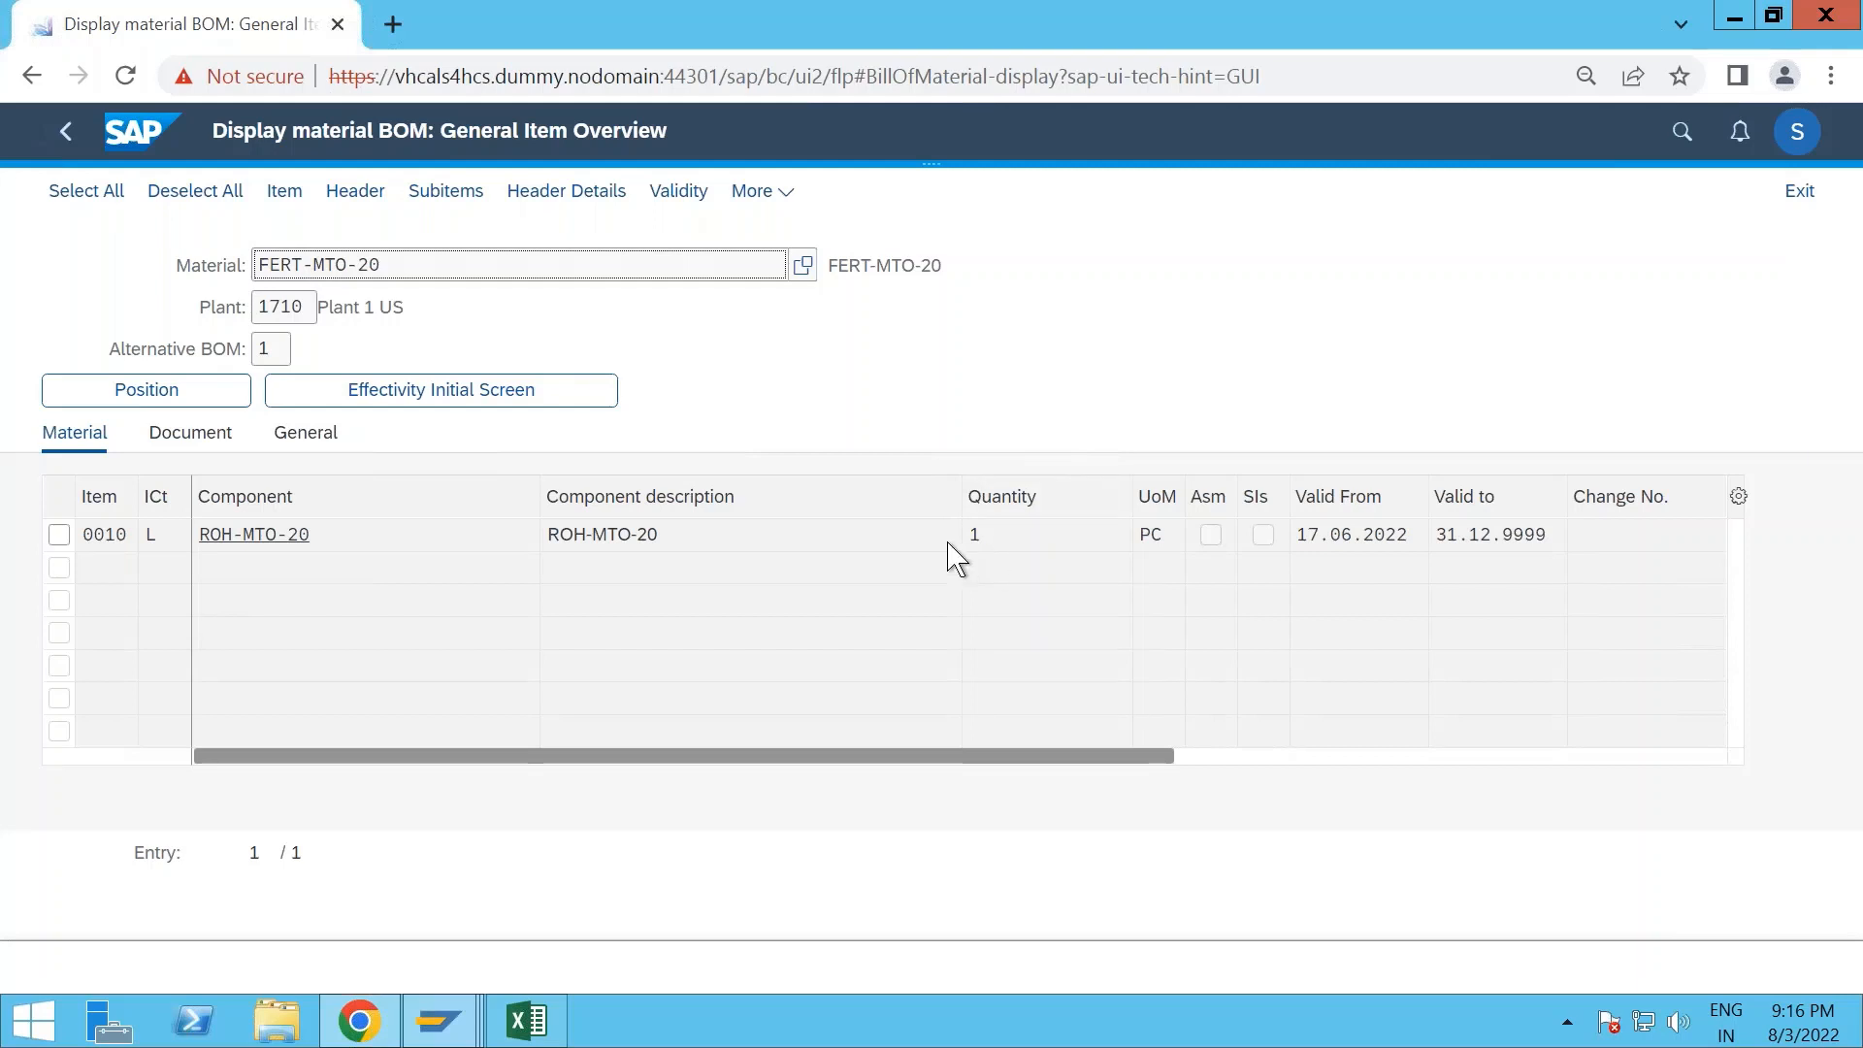
- Check the base quantity in the BOM header of FERT-MTO-20 and return to the home page
left_click(374, 200)
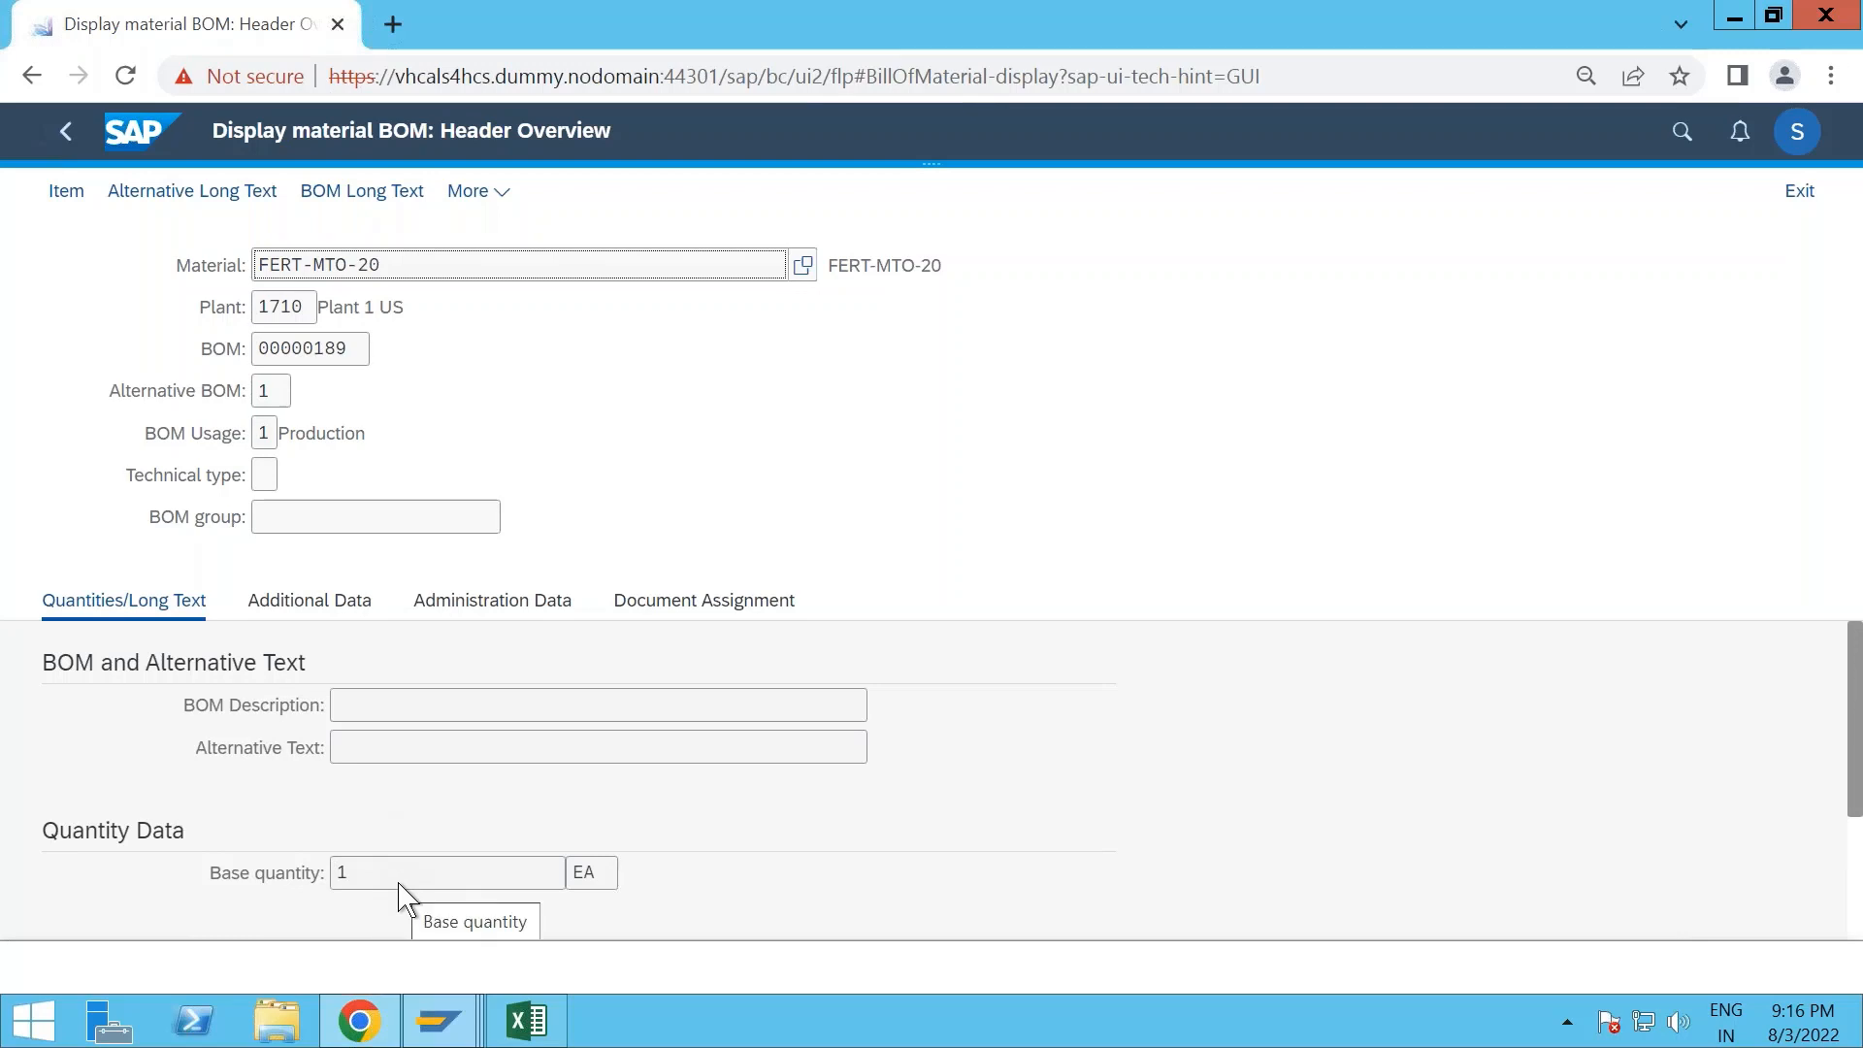
left_click(66, 133)
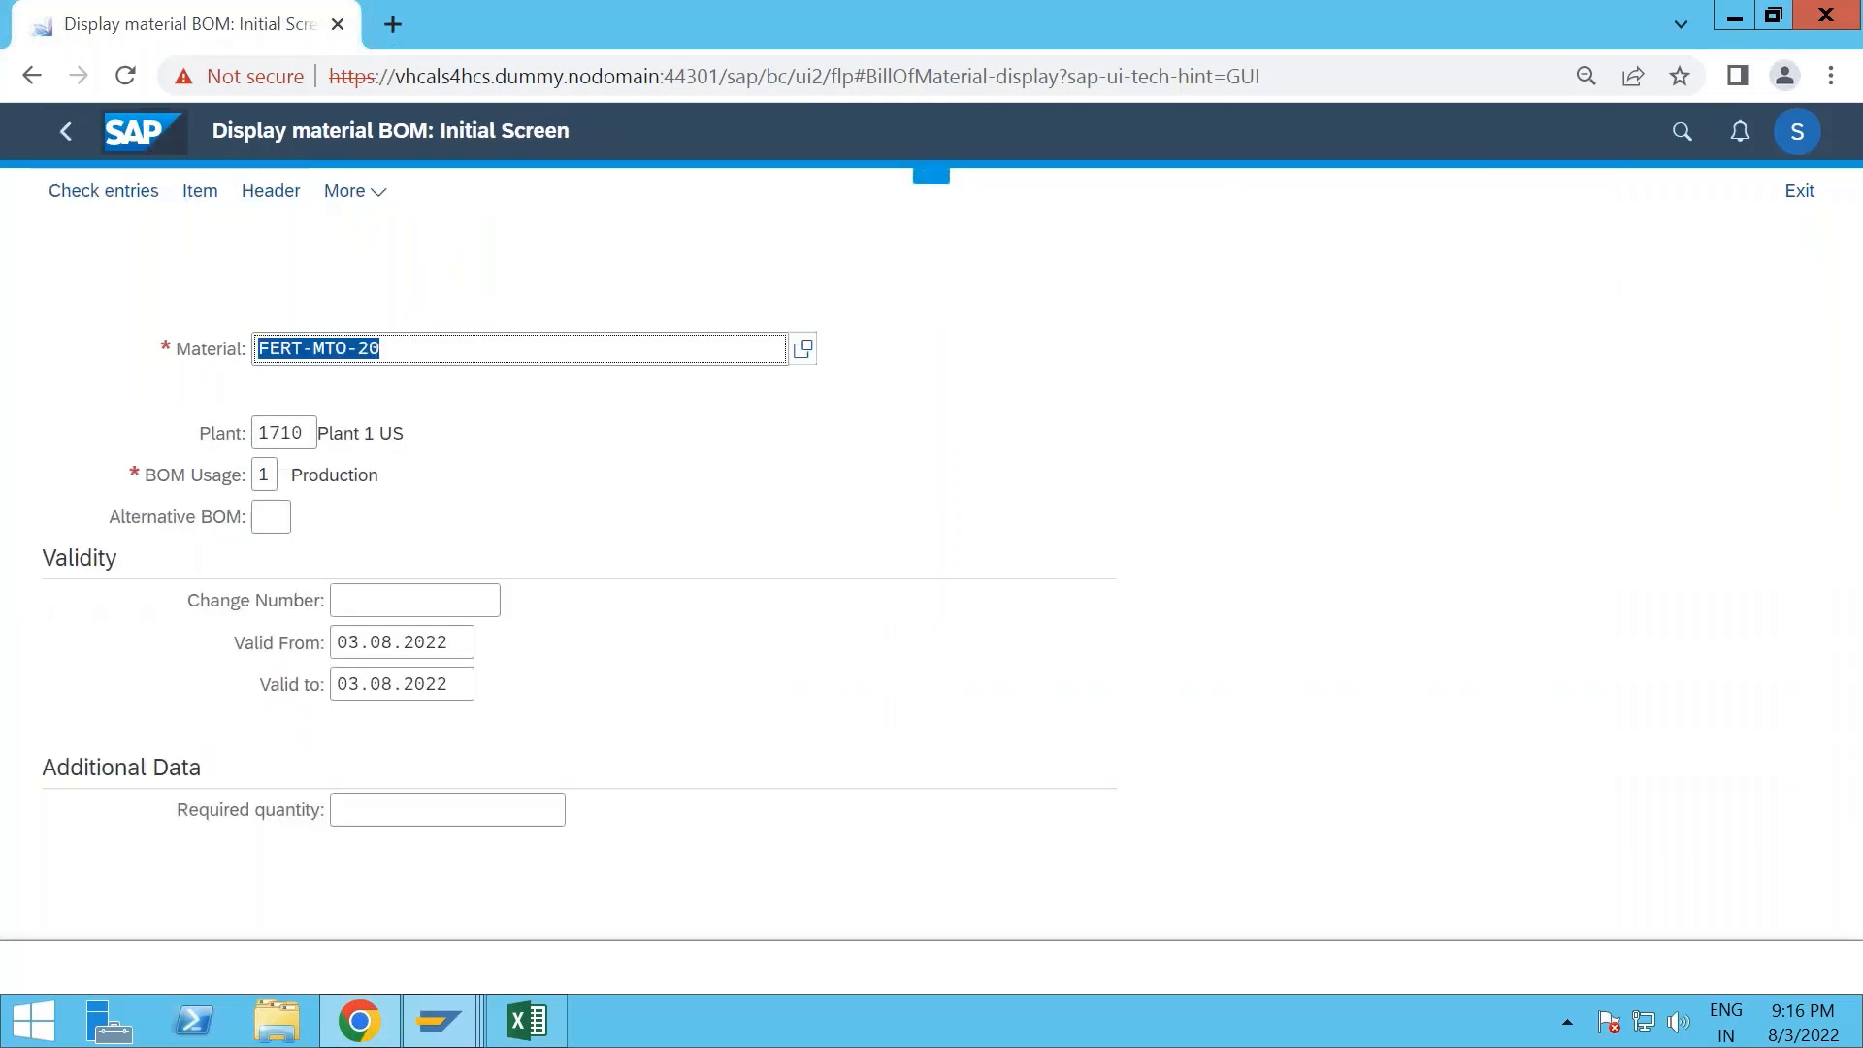
left_click(143, 150)
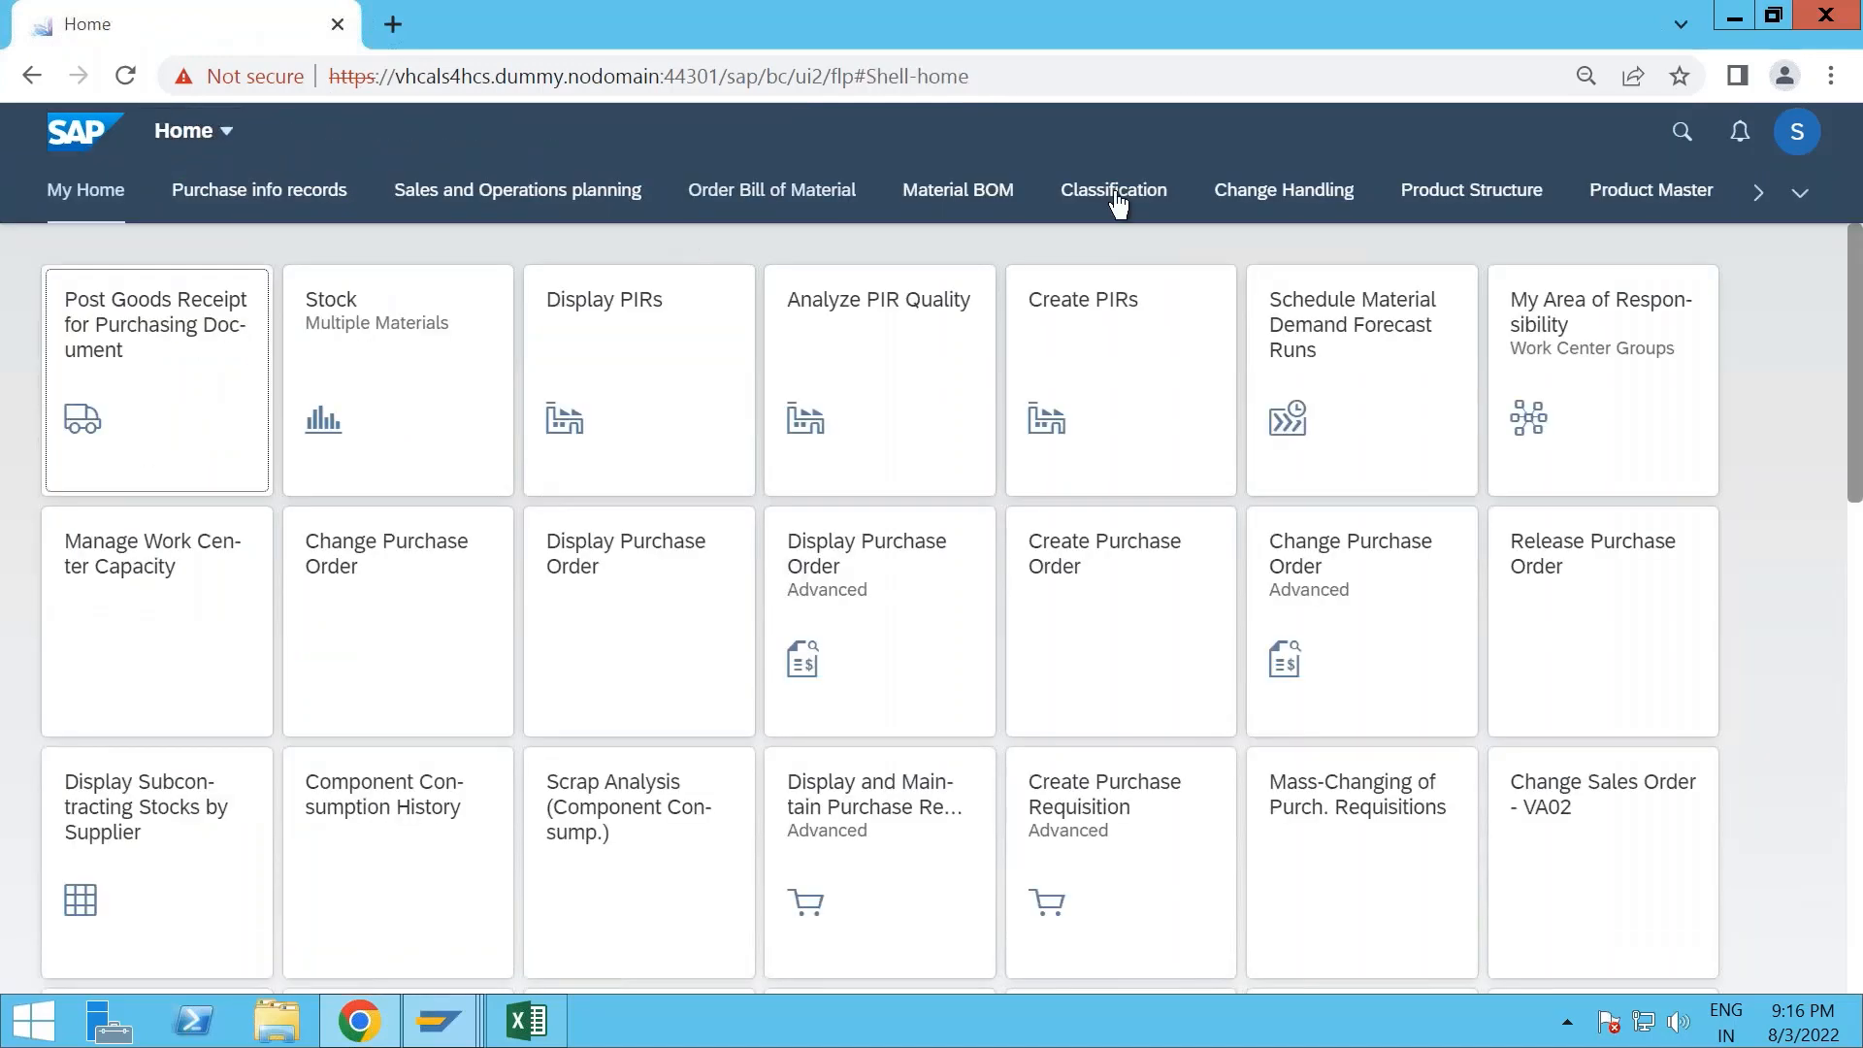
- Search the apps for "display routing" and open Display Routing
left_click(1681, 136)
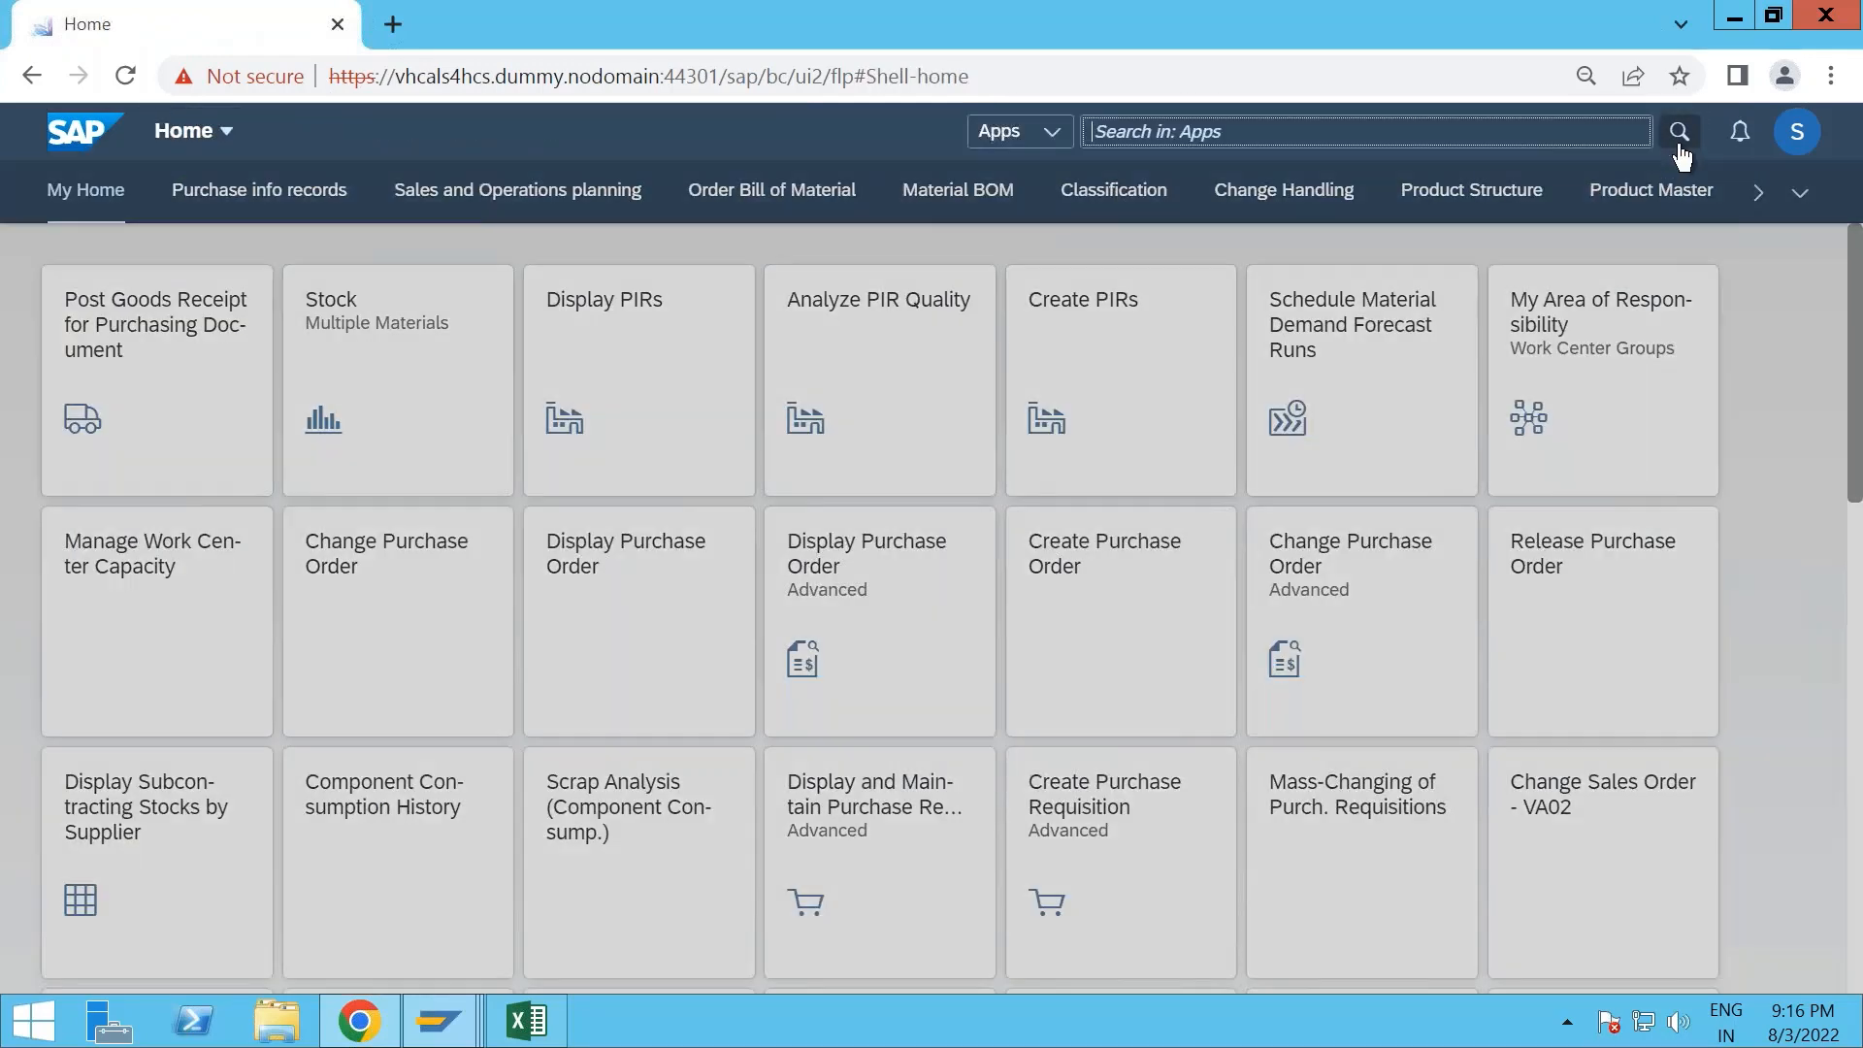
type("disp")
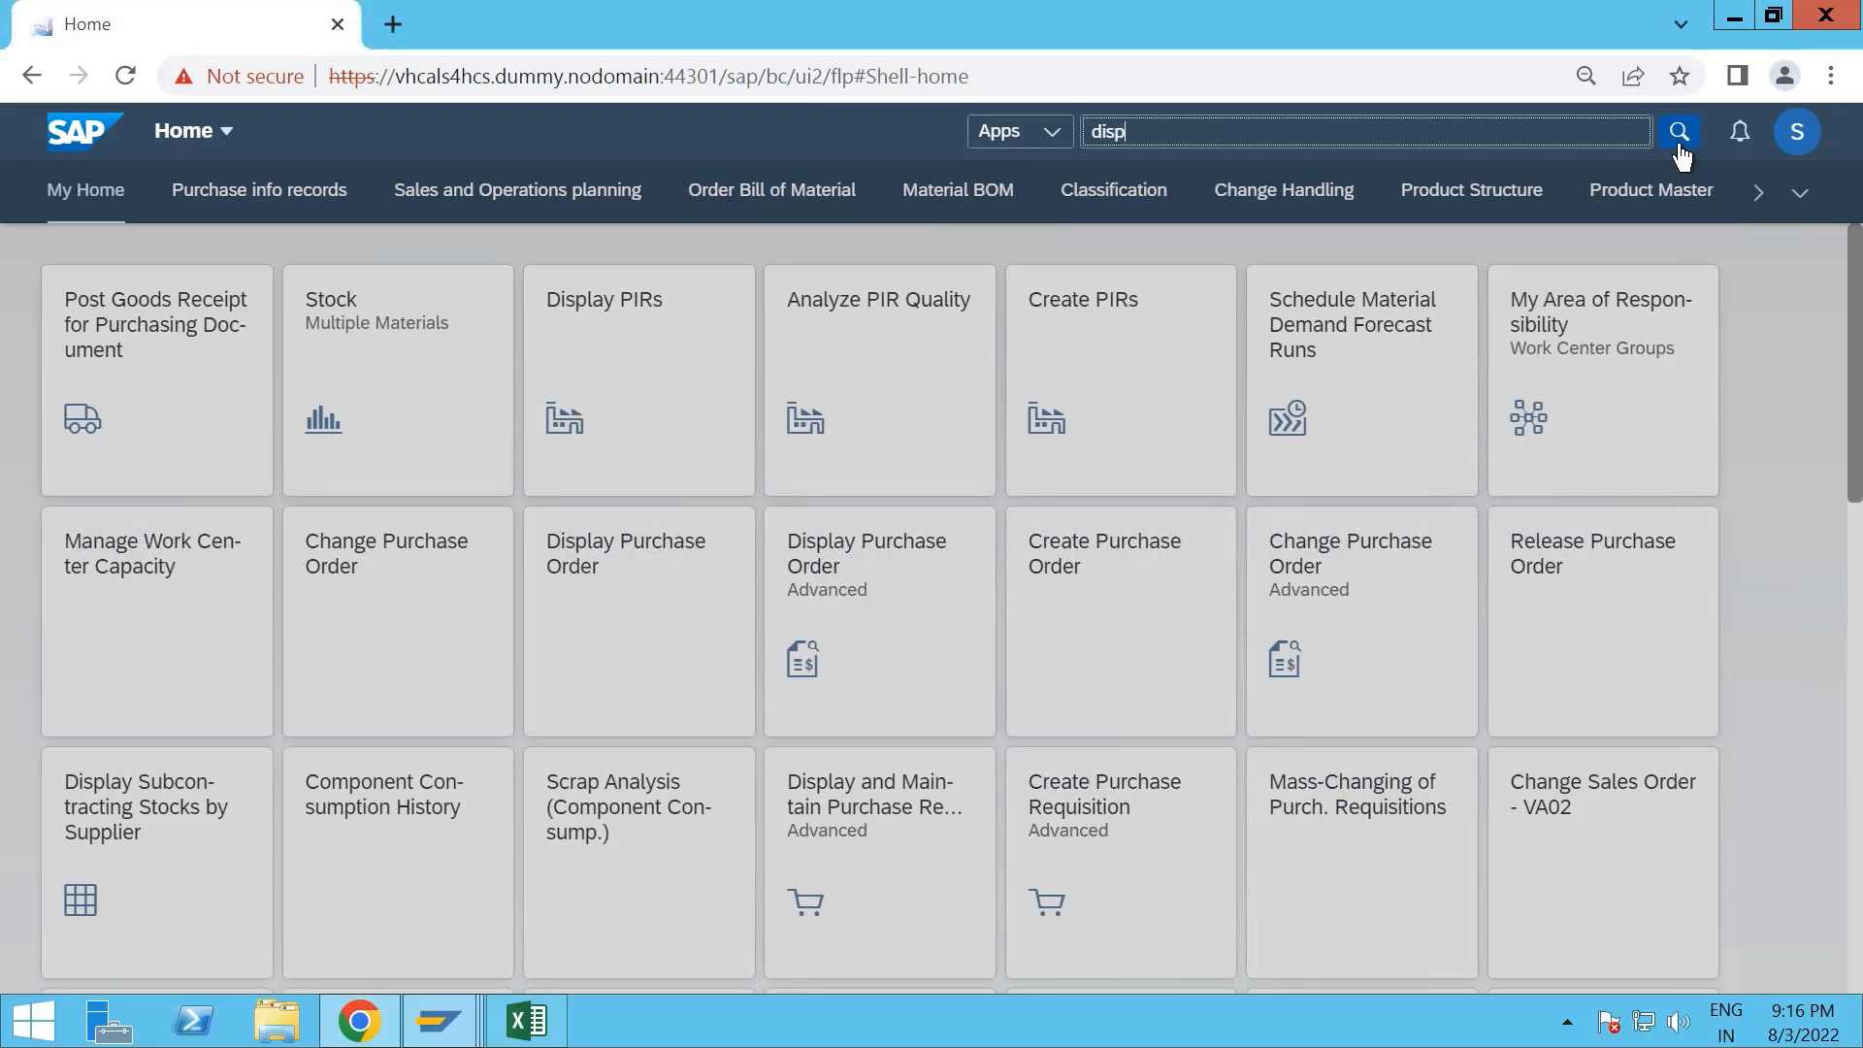
type("lay routing")
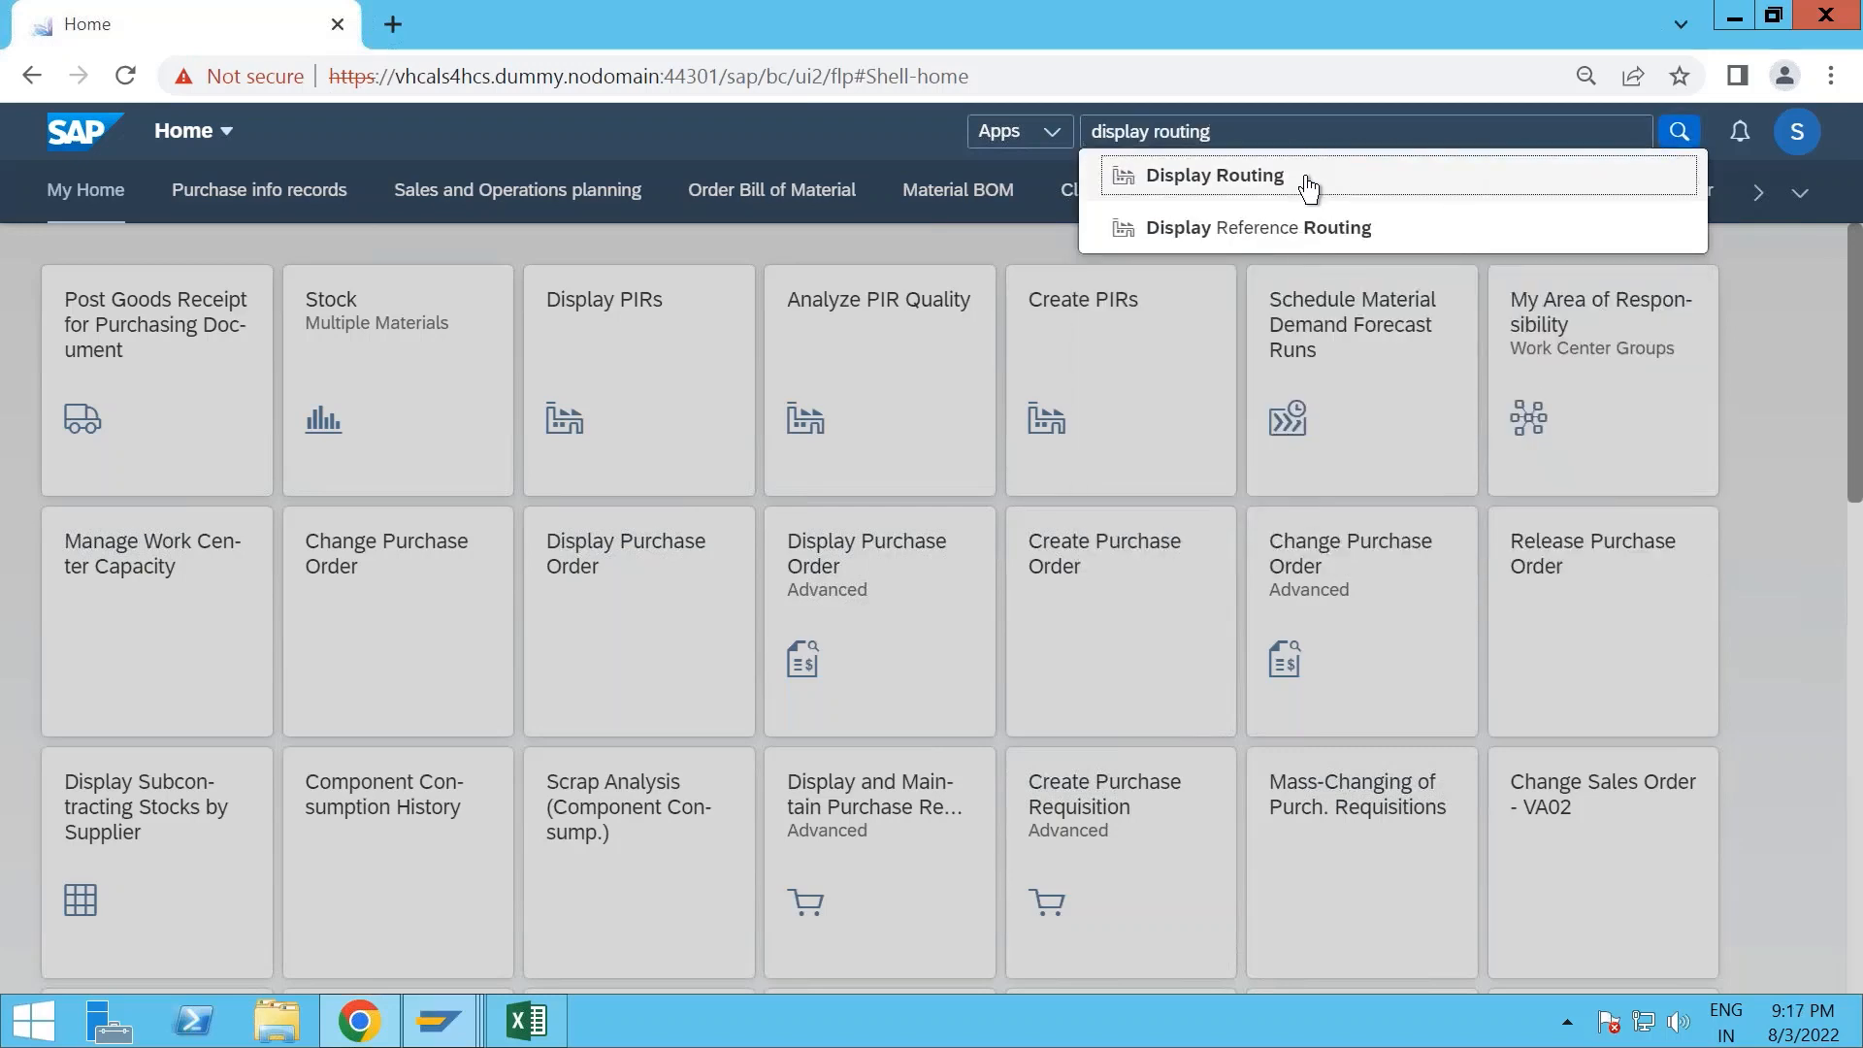
left_click(1308, 184)
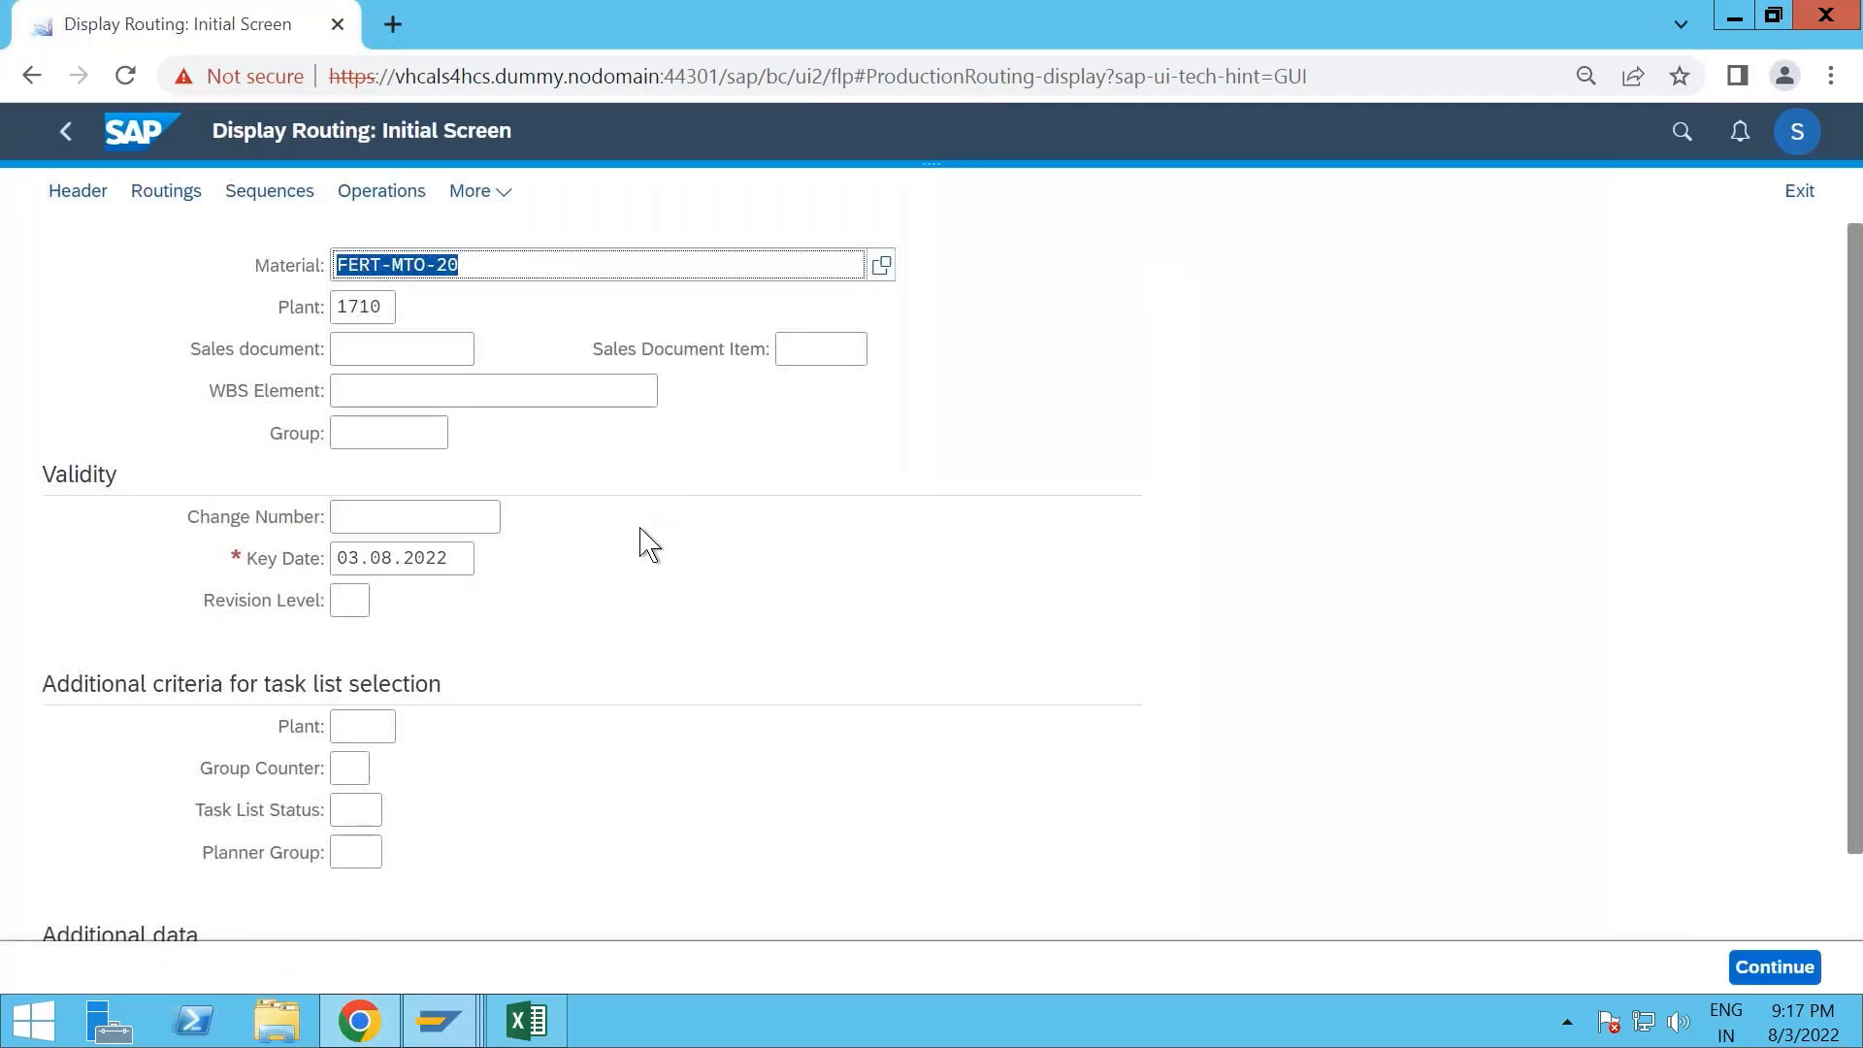
- Examine the routing operations of FERT-MTO-20 in plant 1710, including work centers and control keys, and return to the home page
key("Return")
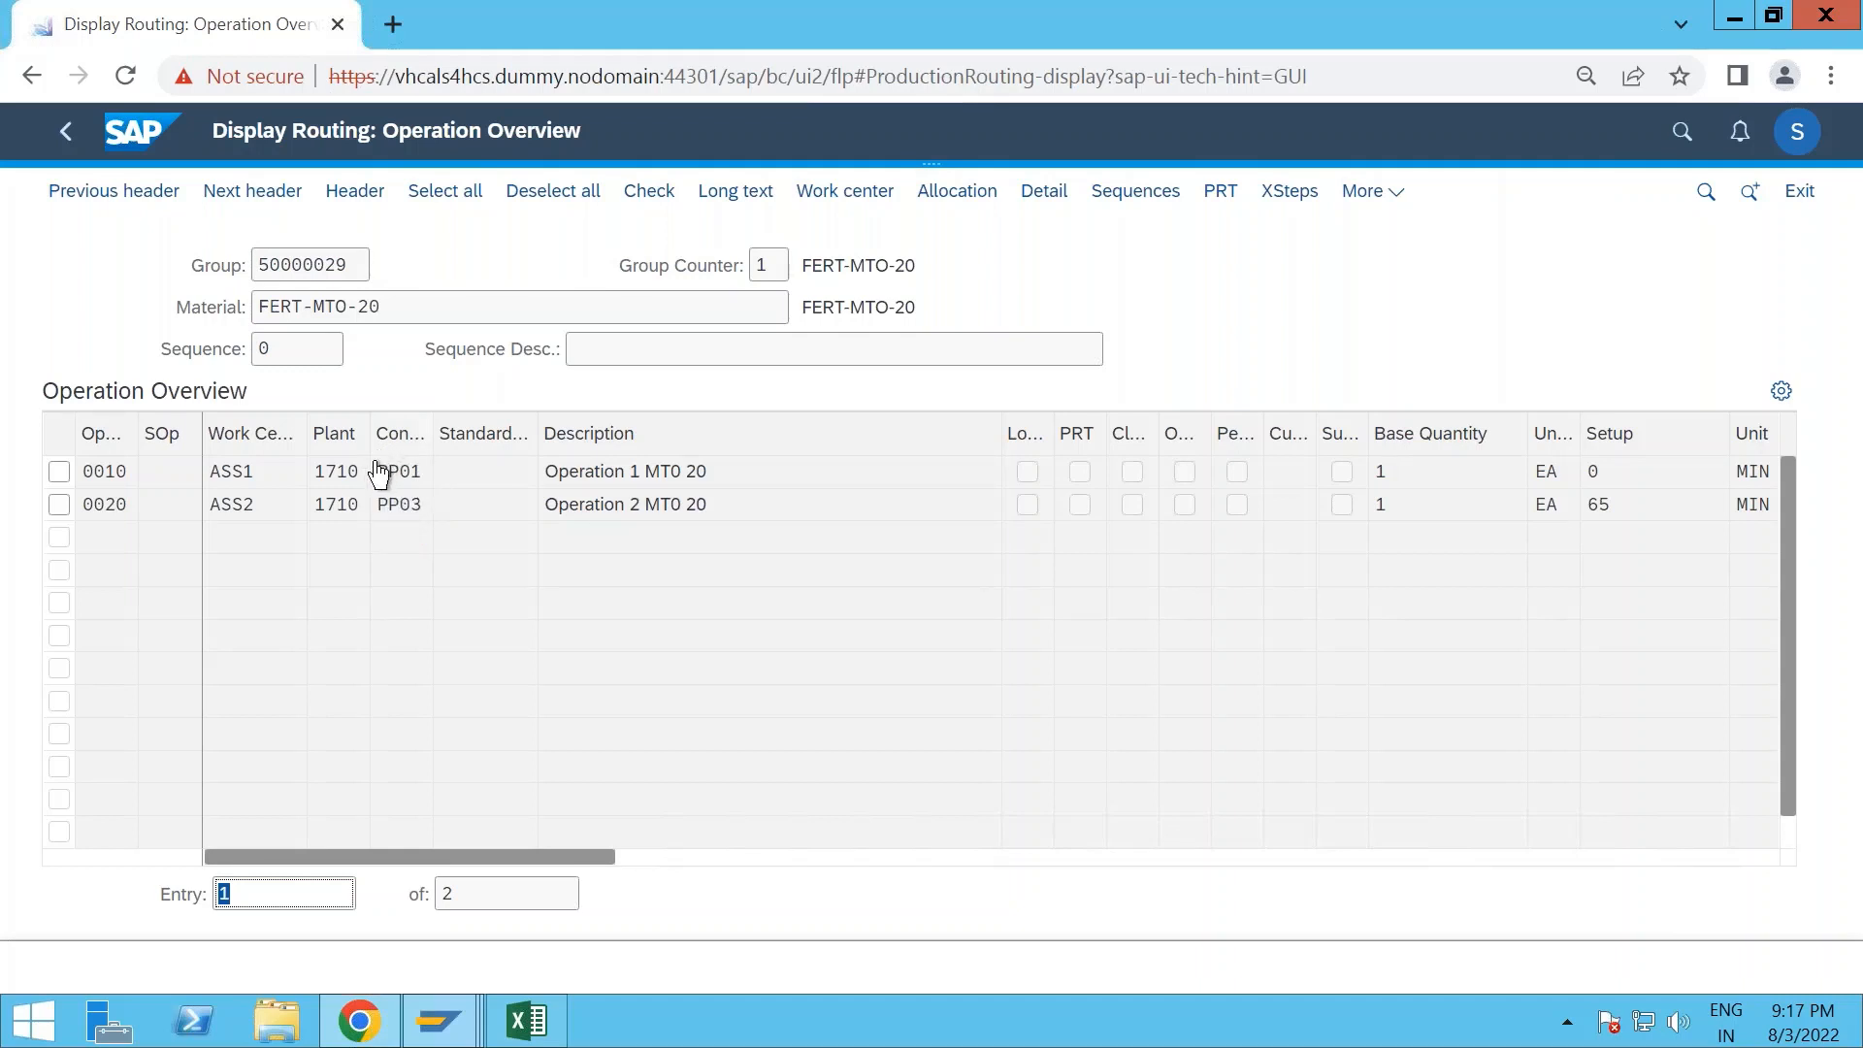
left_click(60, 133)
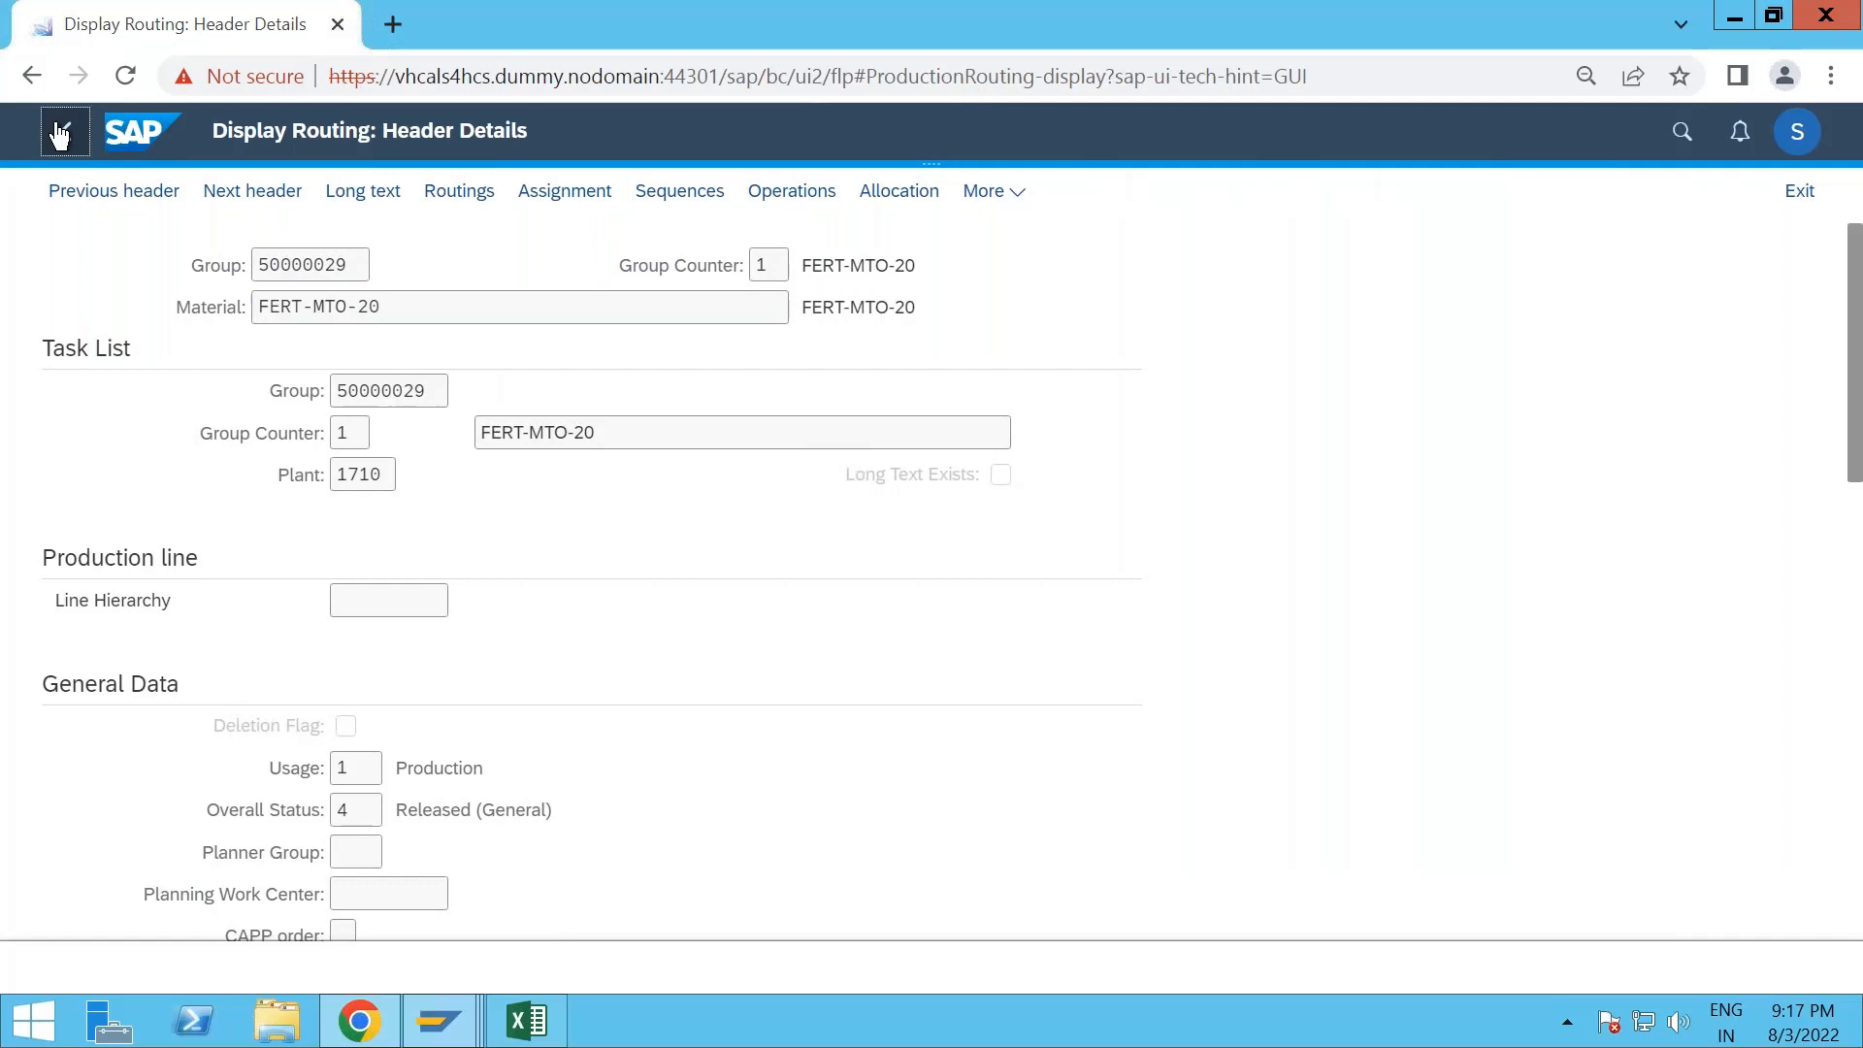
left_click(60, 133)
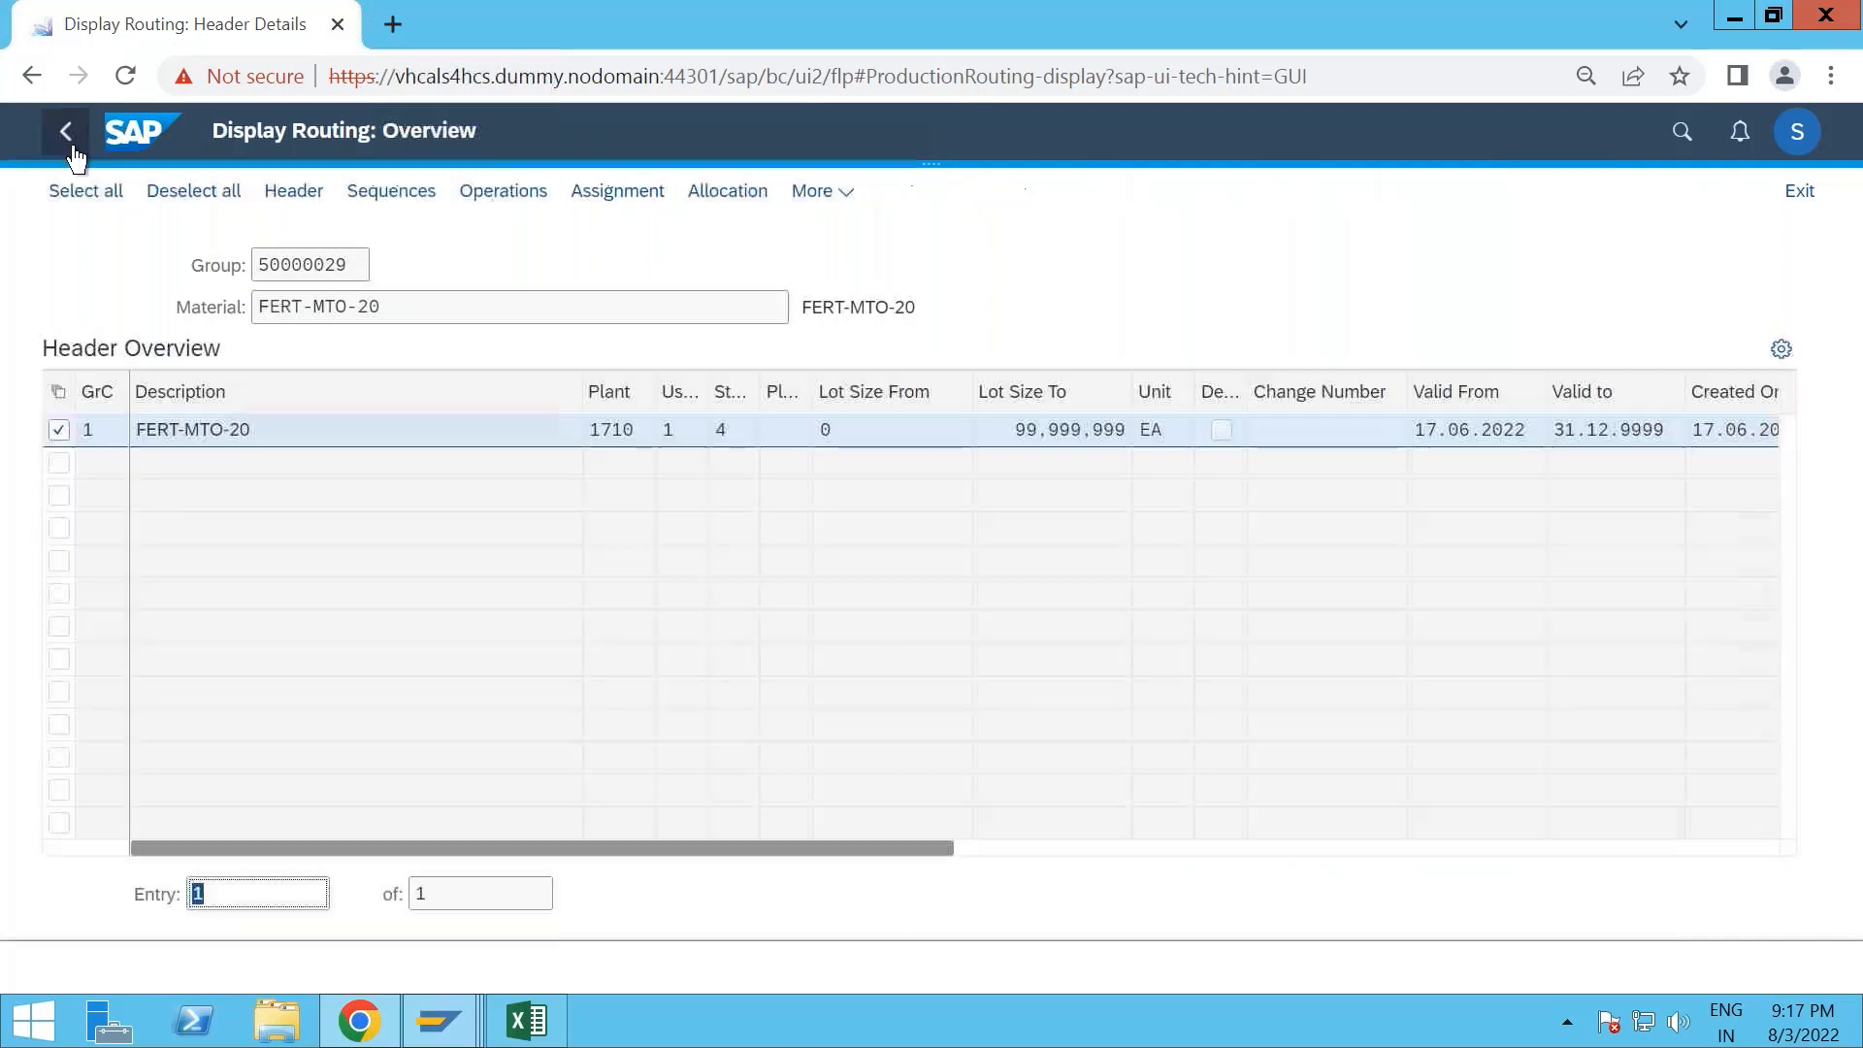
left_click(68, 135)
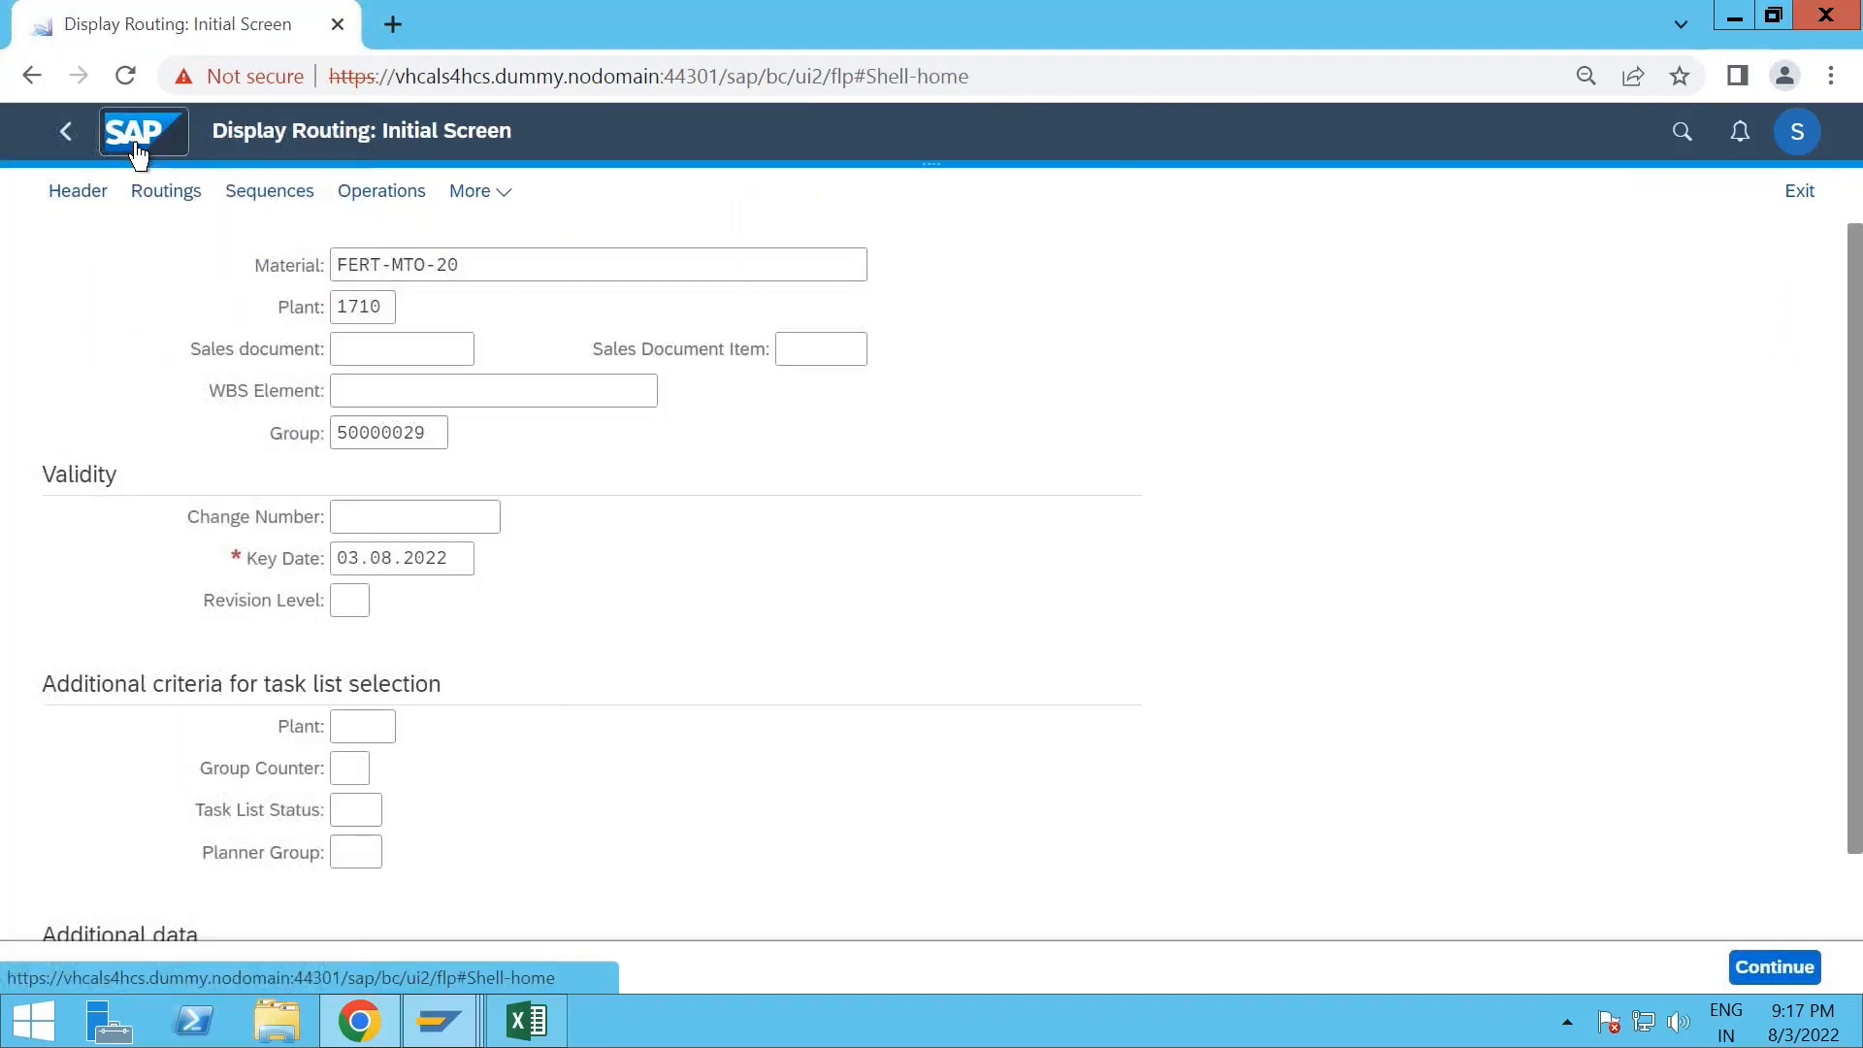
left_click(136, 147)
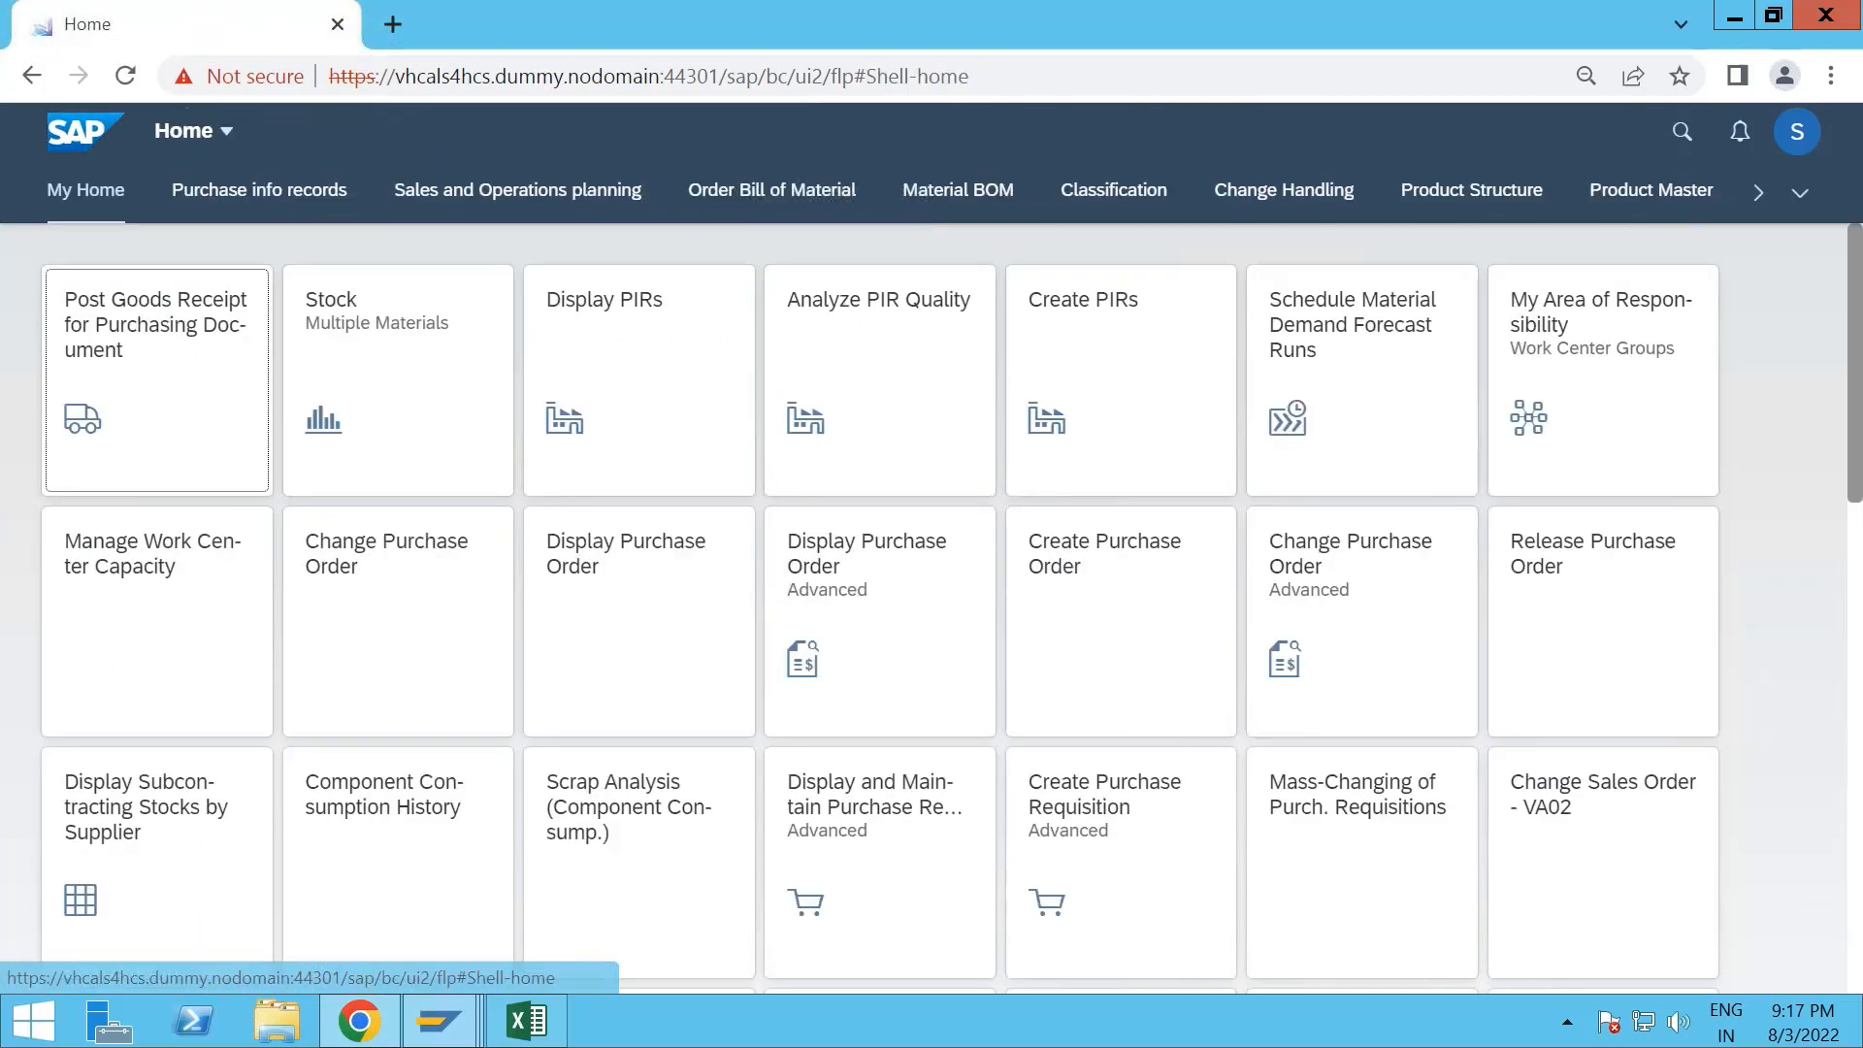
- Try to create planned independent requirements for FERT-MTO-20 in plant 1710 with version 00, and leave the app
left_click(1105, 337)
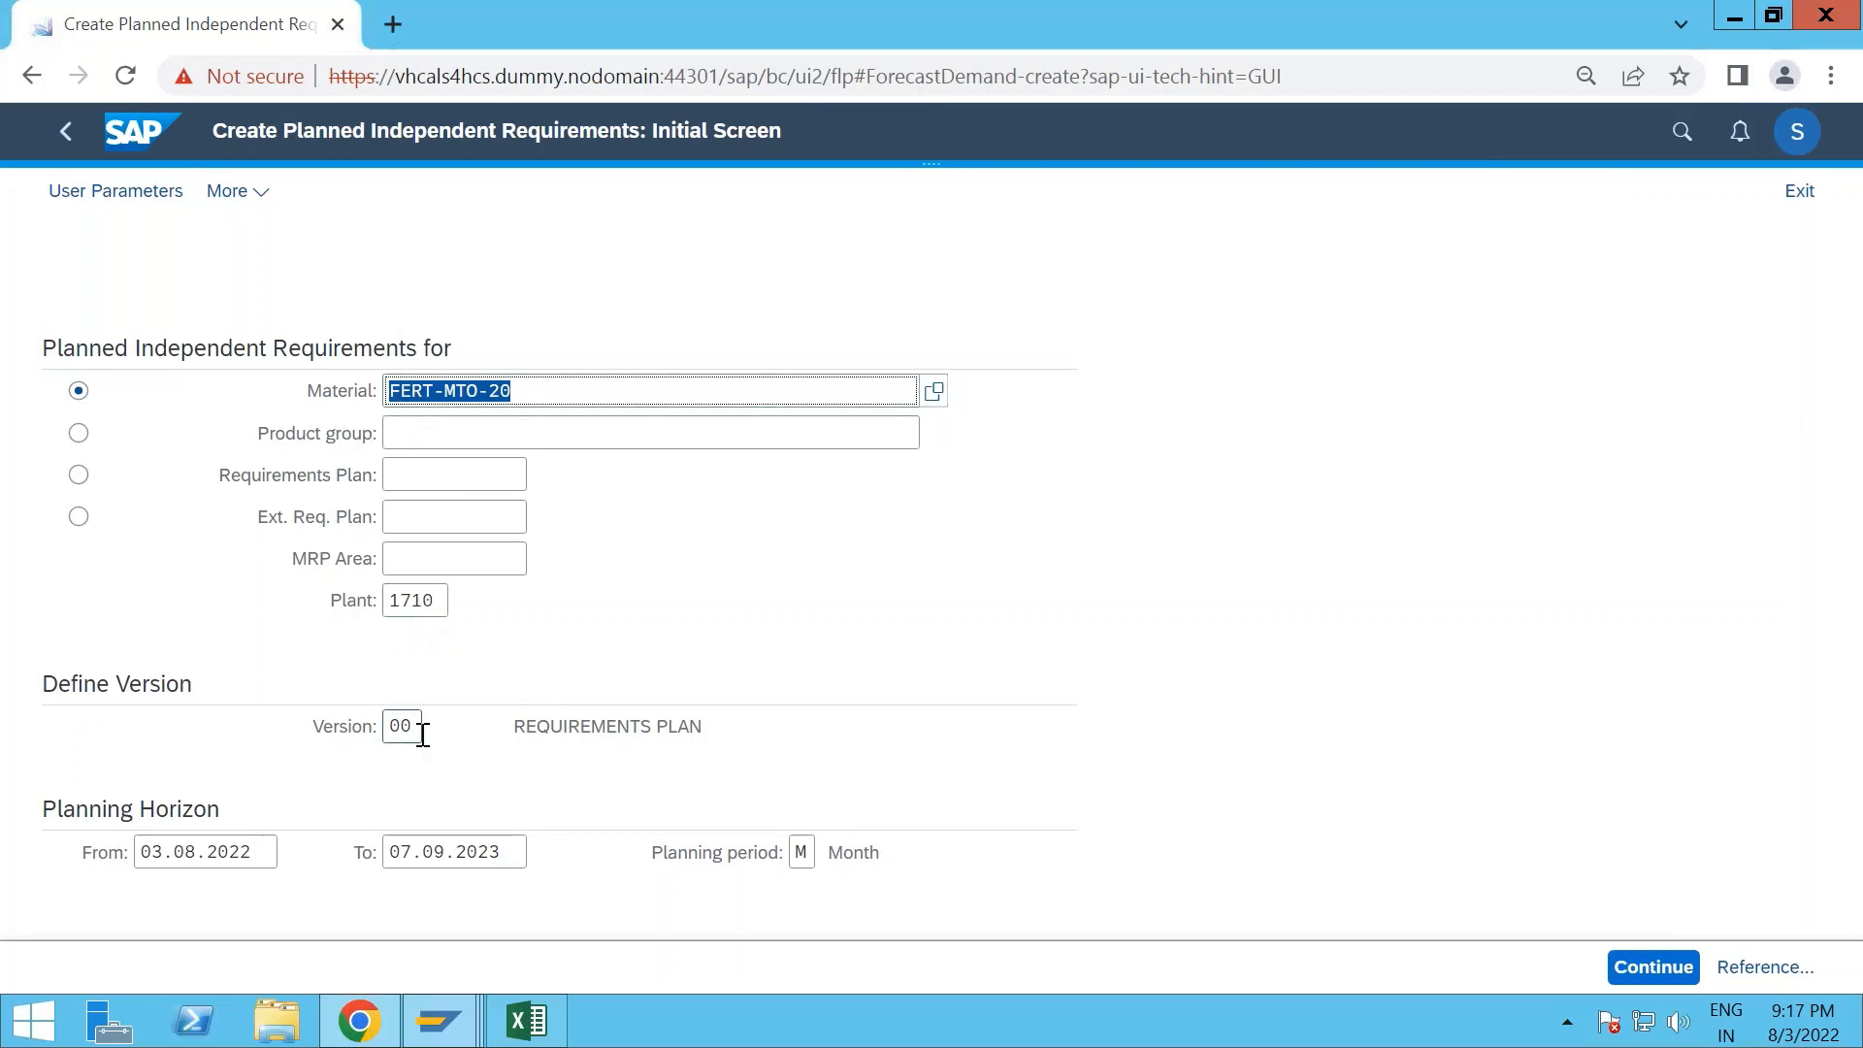
left_click(1649, 971)
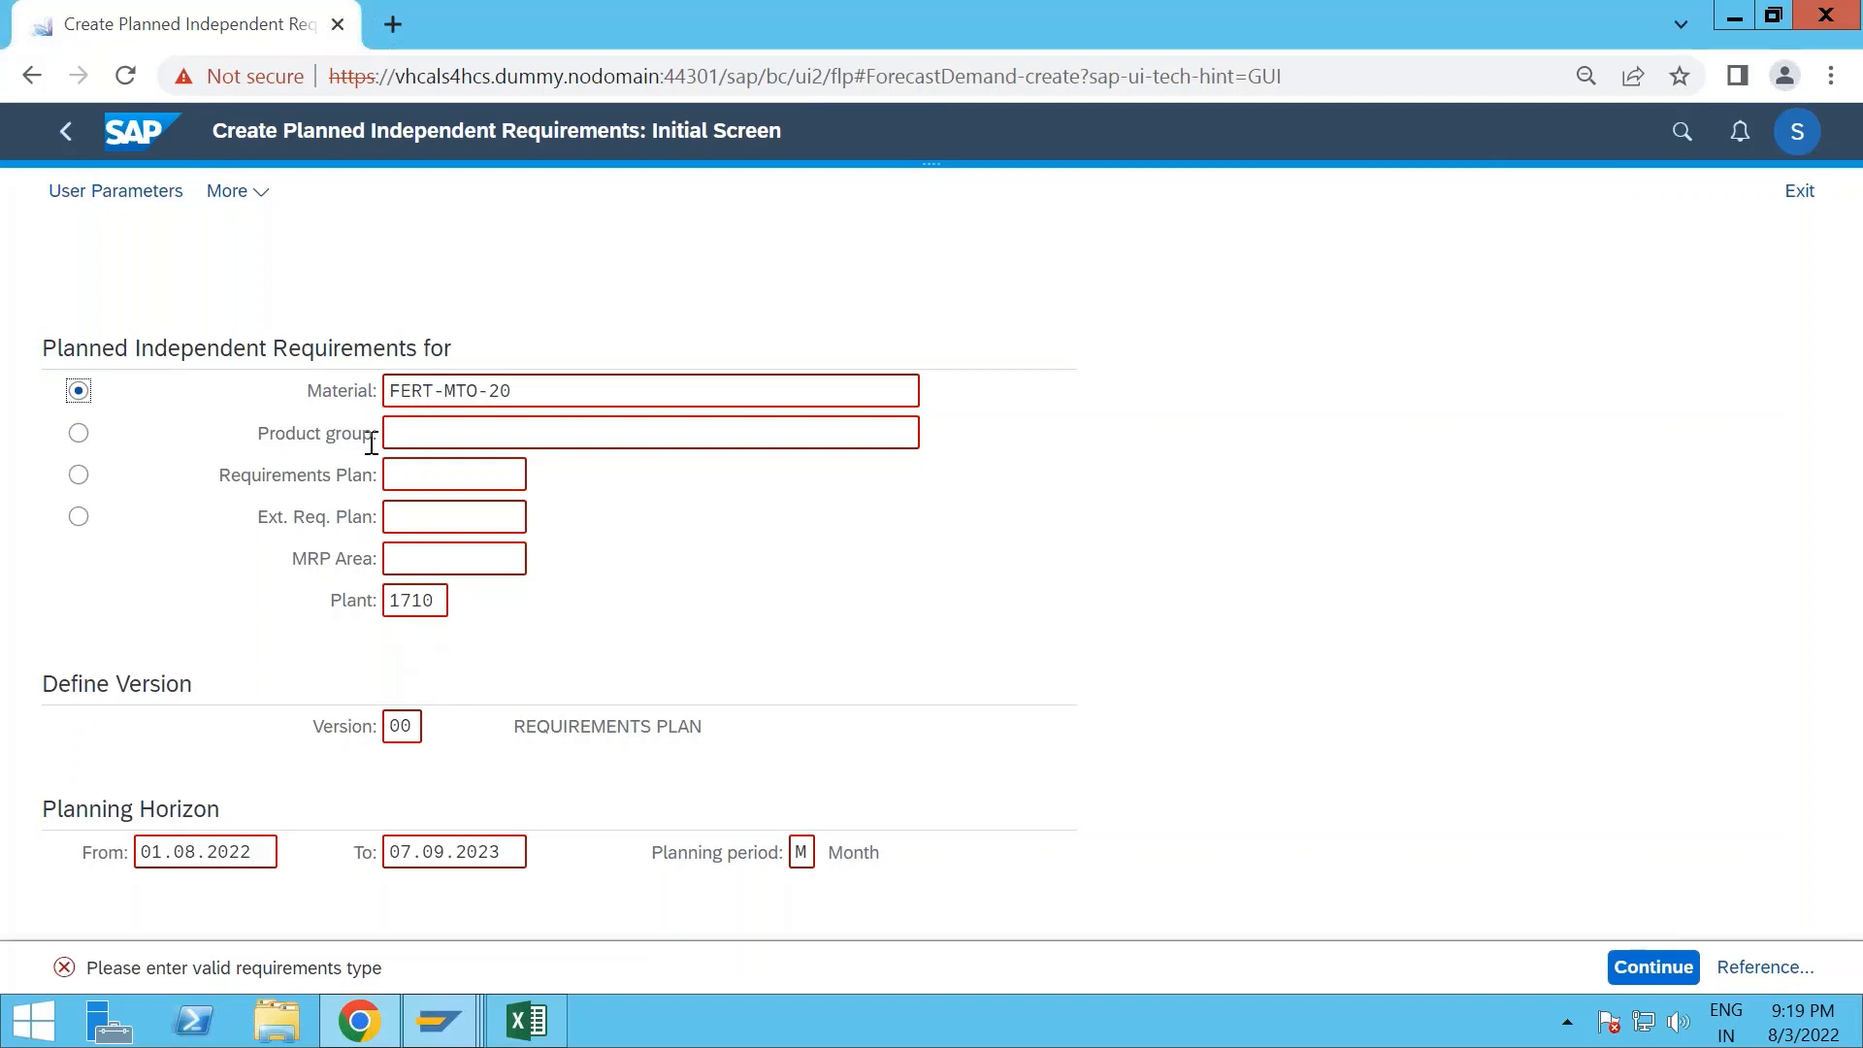
left_click(64, 132)
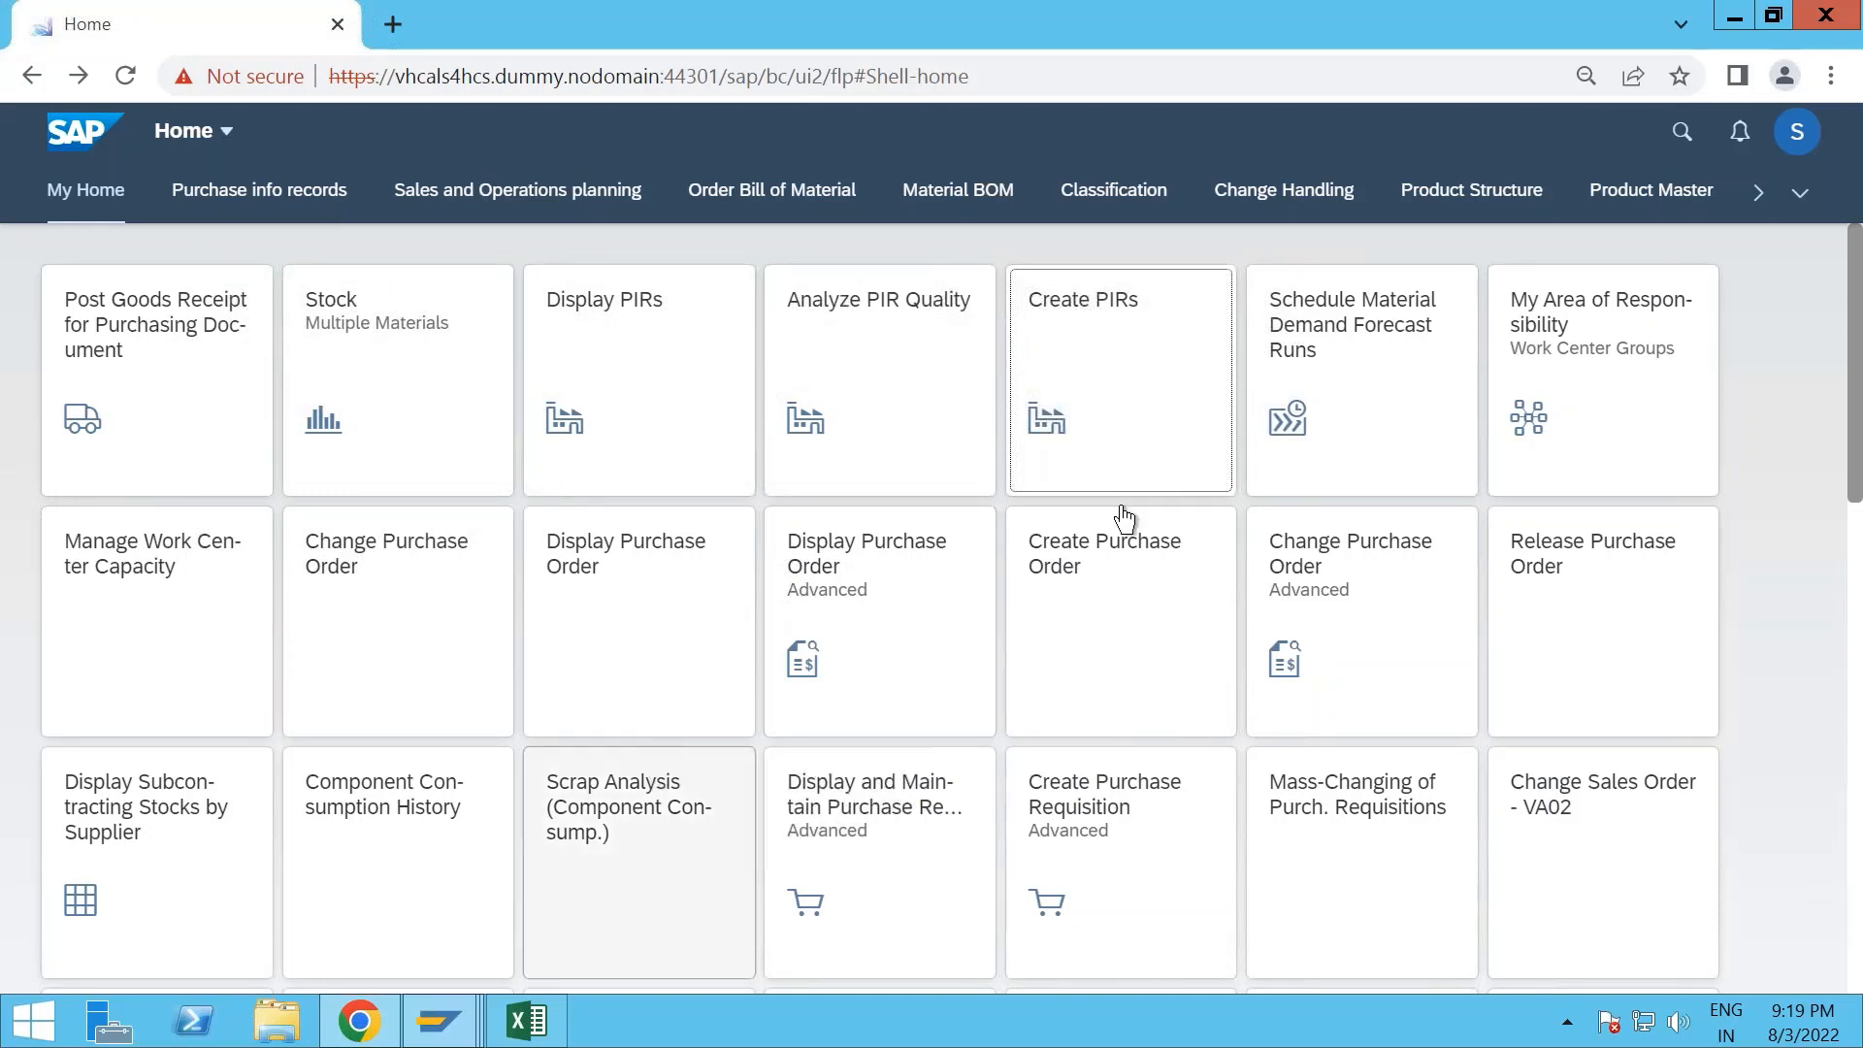
- Search the apps for "md04" and open the stock/requirements list of FERT-MTO-20 in plant 1710
left_click(1682, 132)
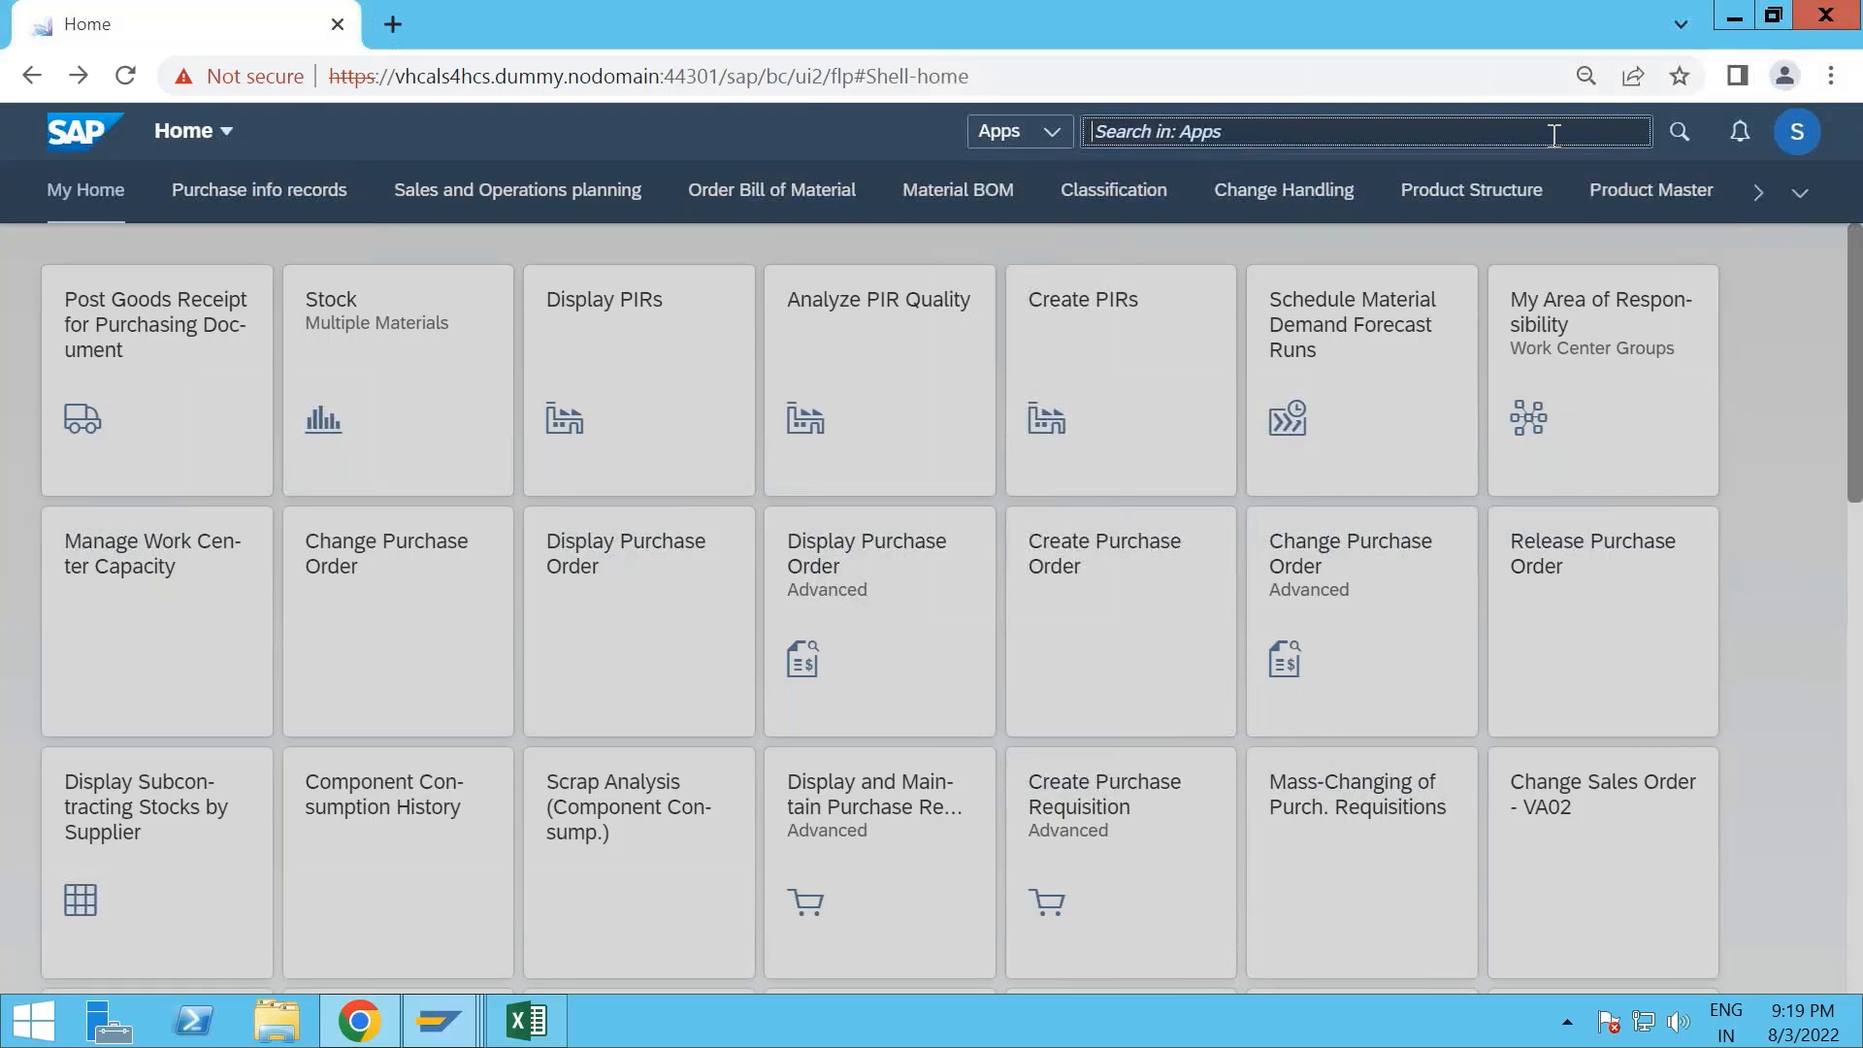
type("md04")
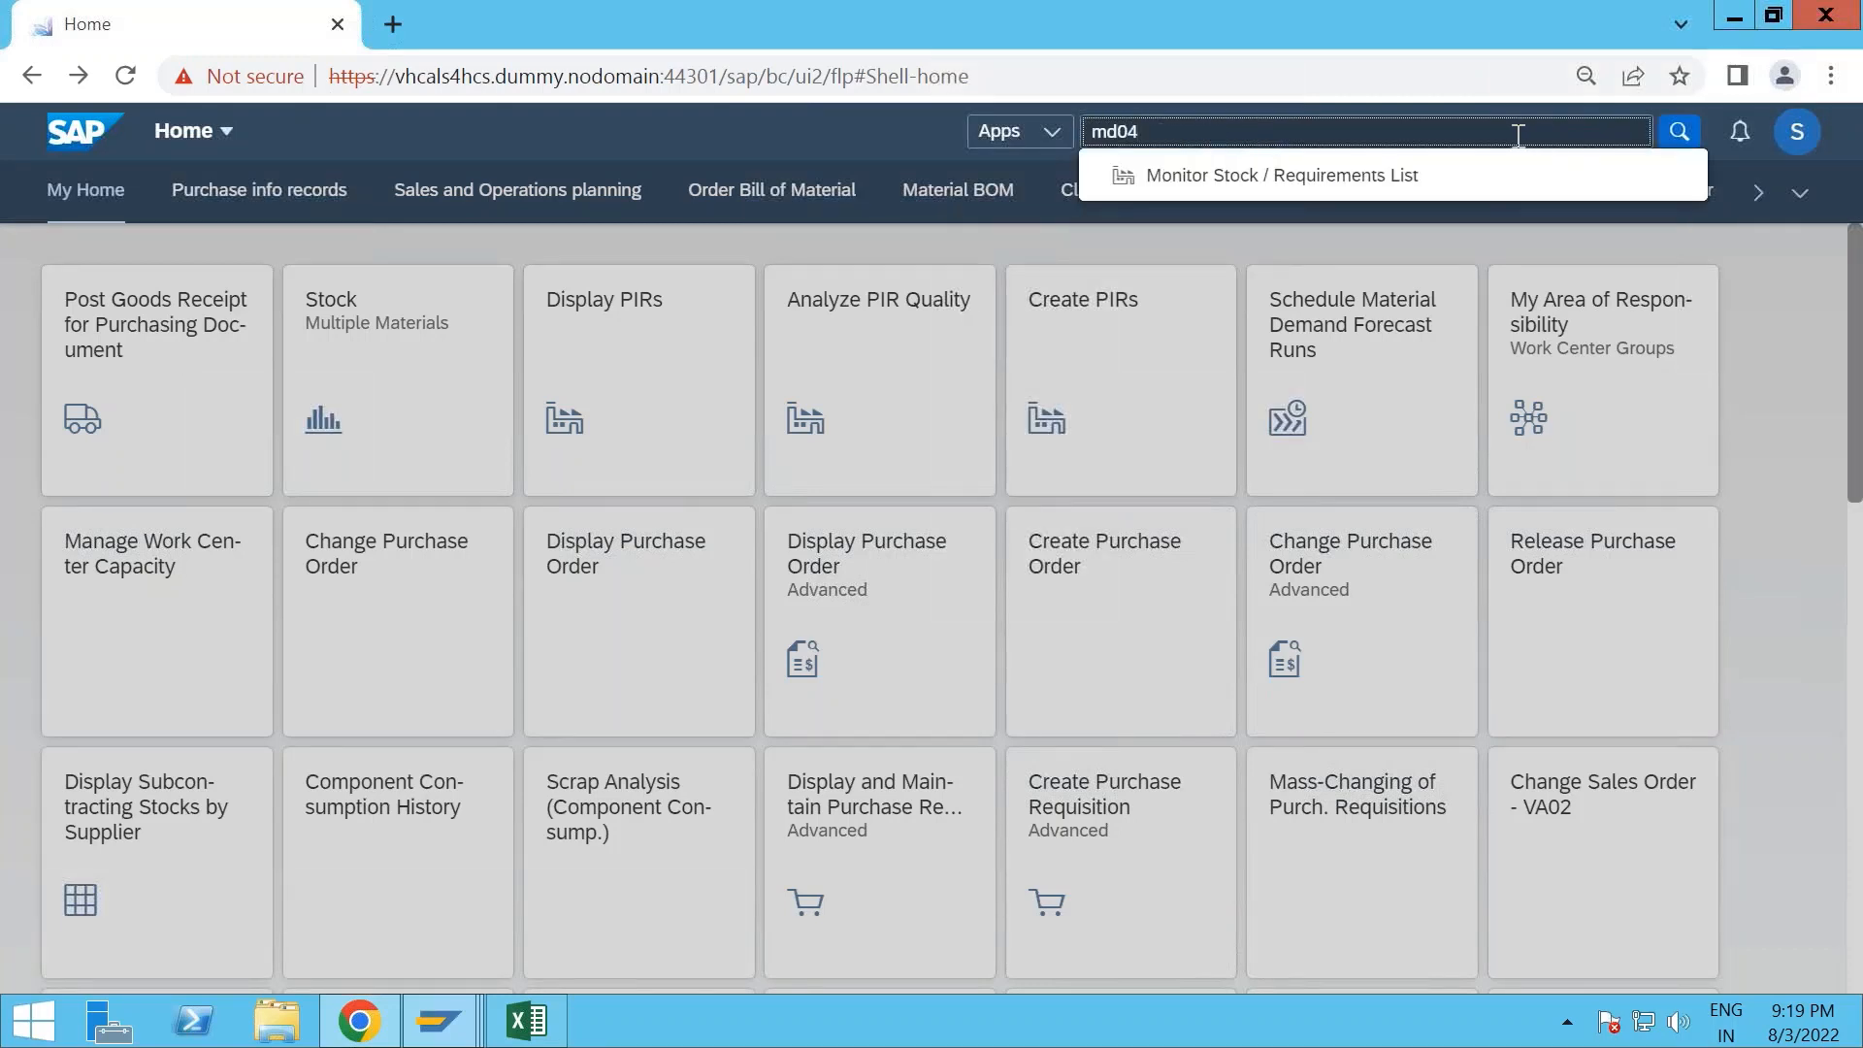
left_click(1296, 177)
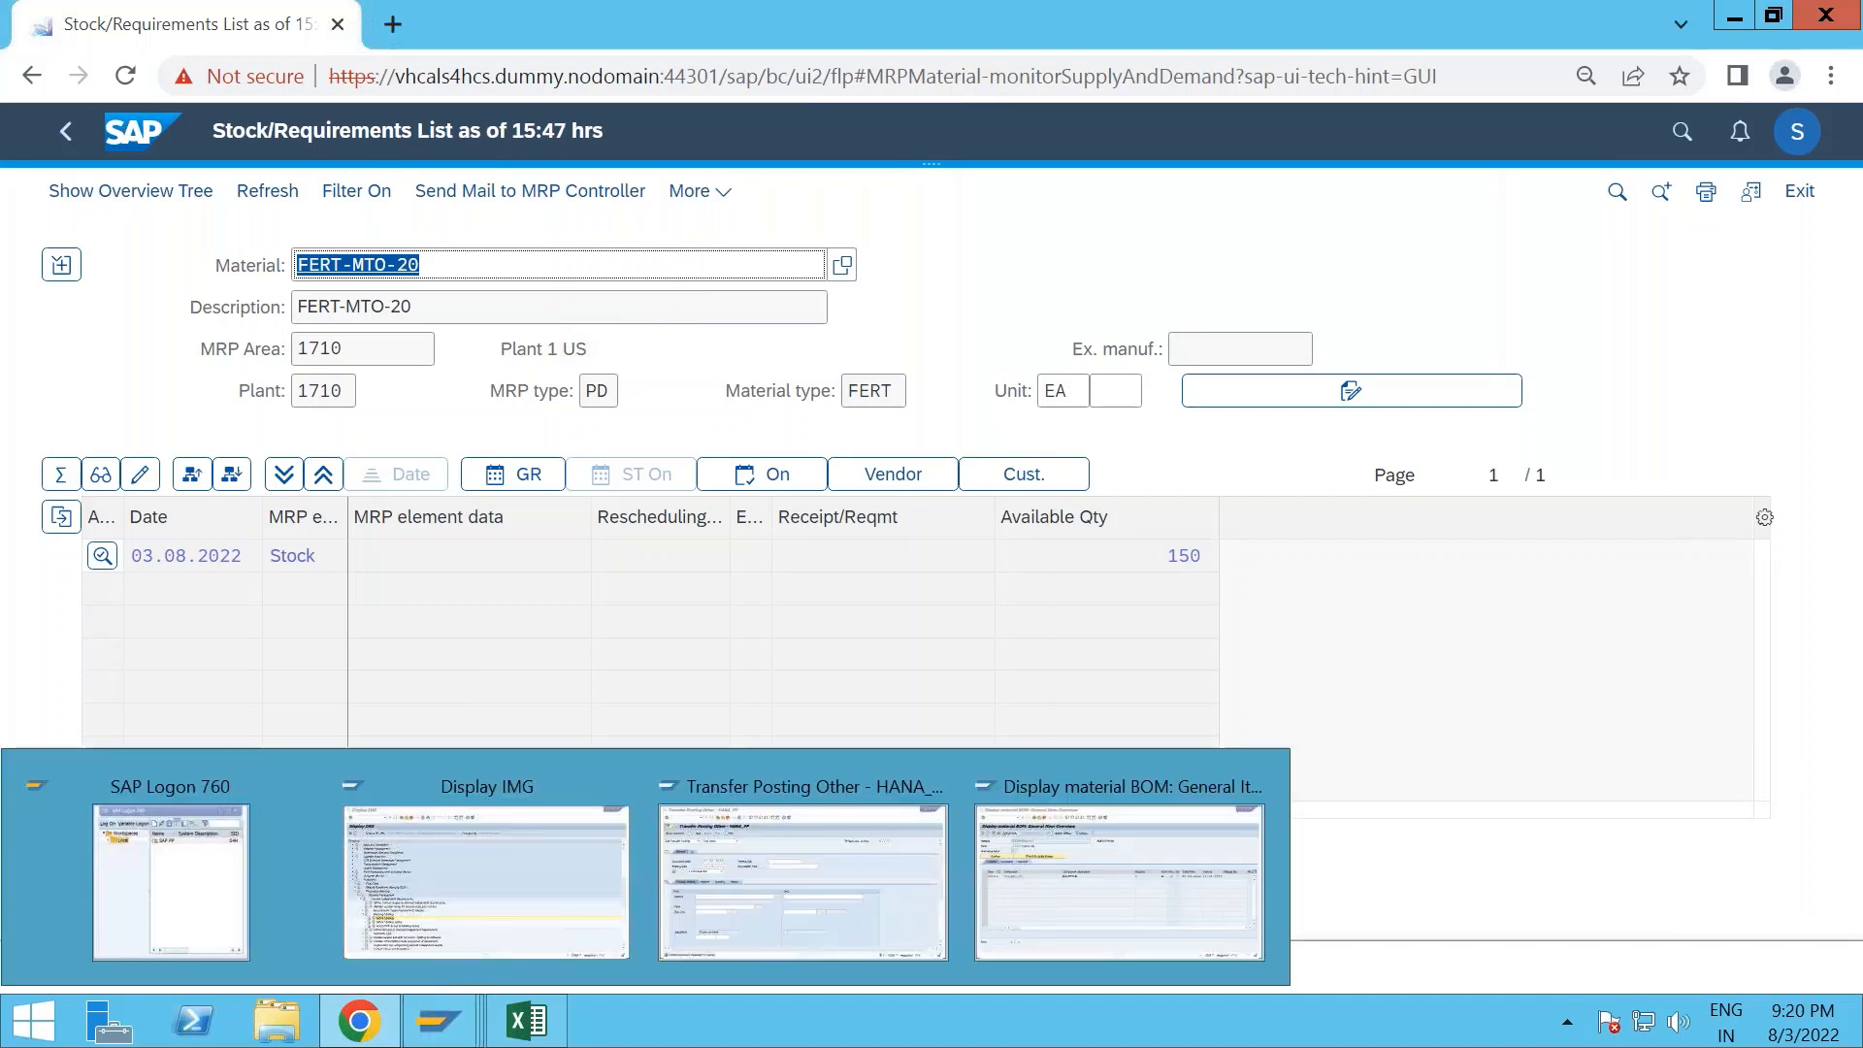
- Open the home page in a second browser tab and launch Create Sales Orders (VA01)
mouse_move(385, 24)
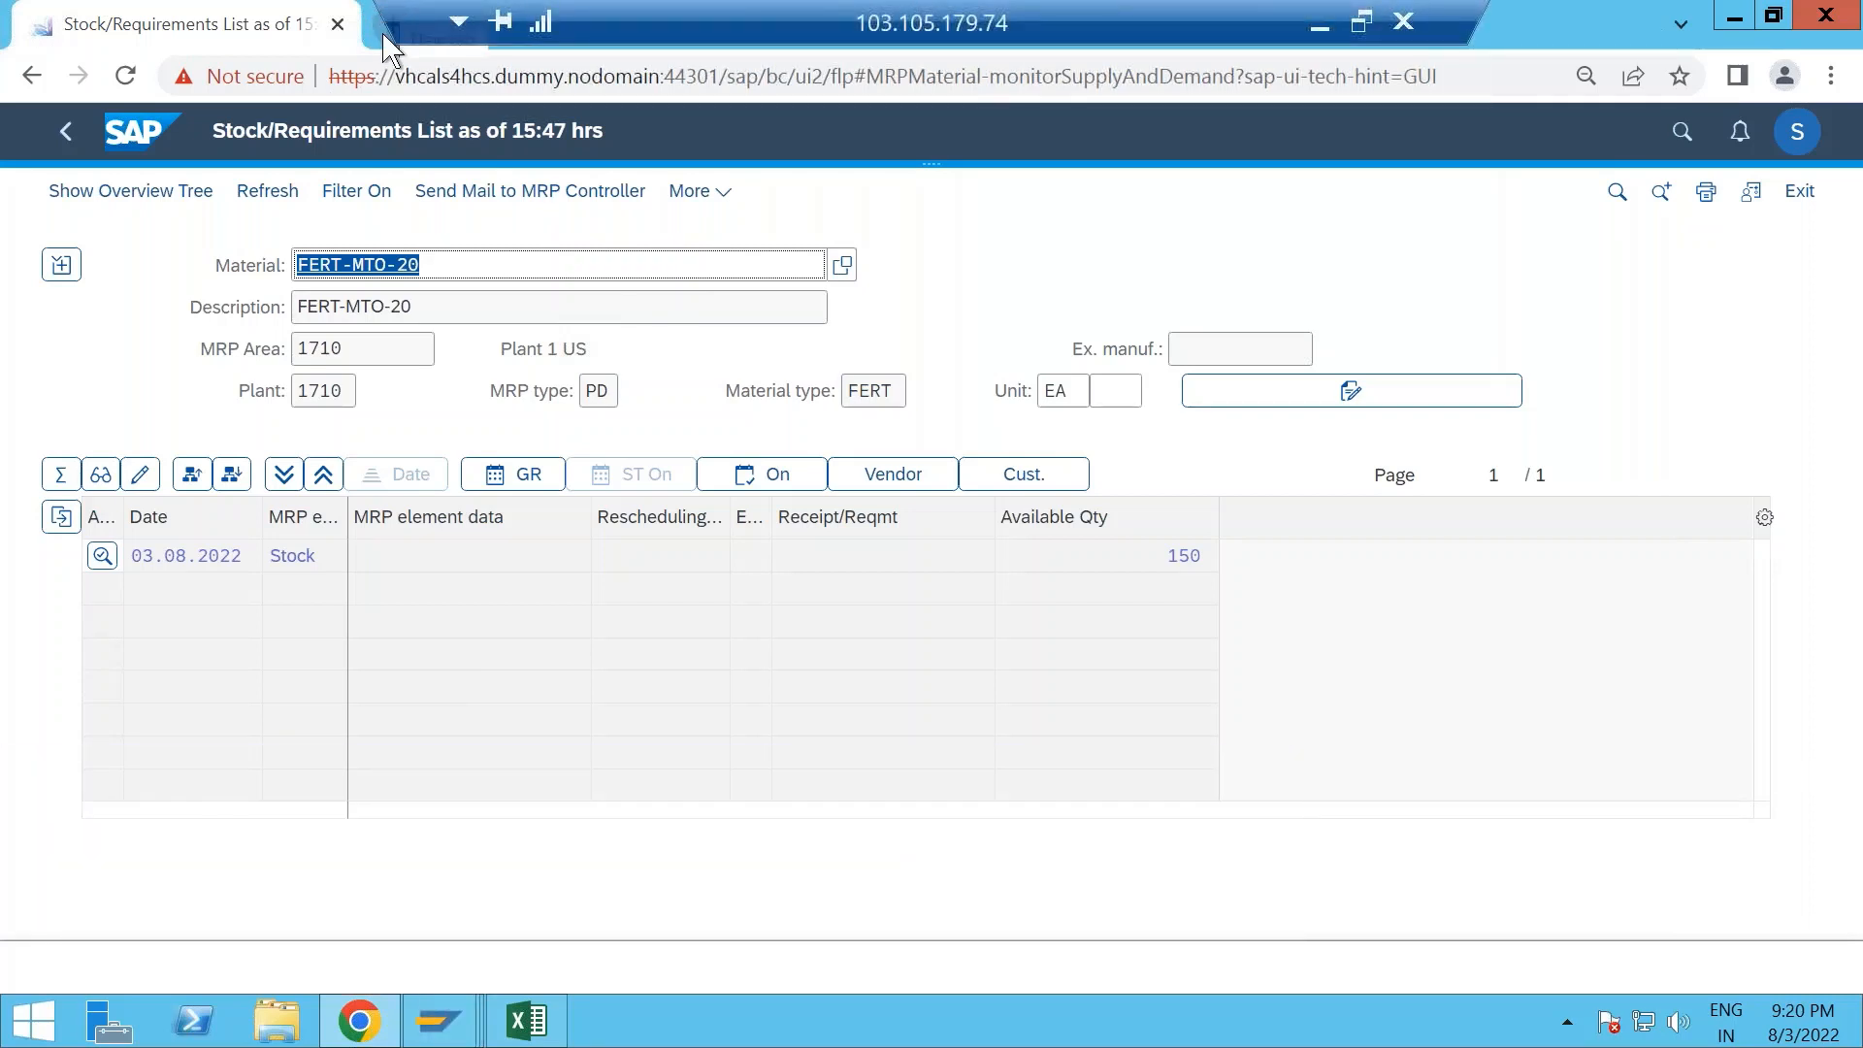
left_click(384, 27)
left_click(76, 134)
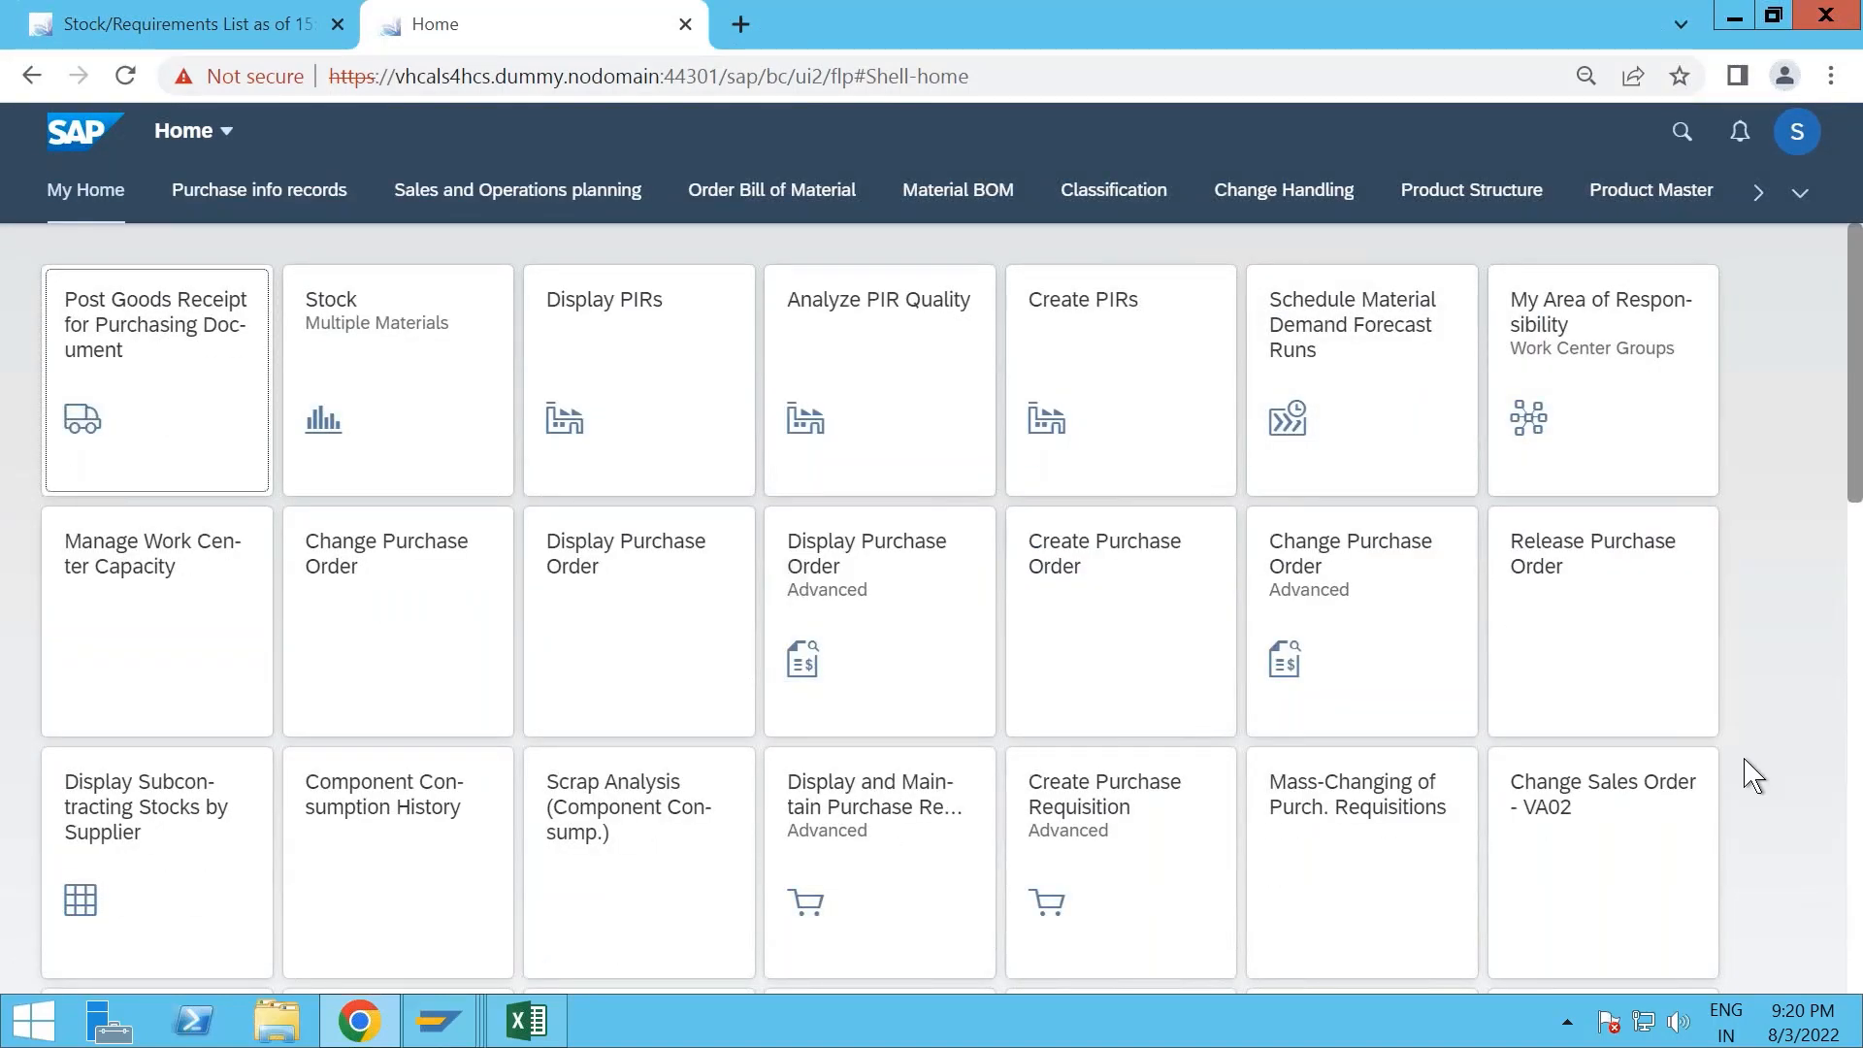
scroll(1753, 774, "down", 5)
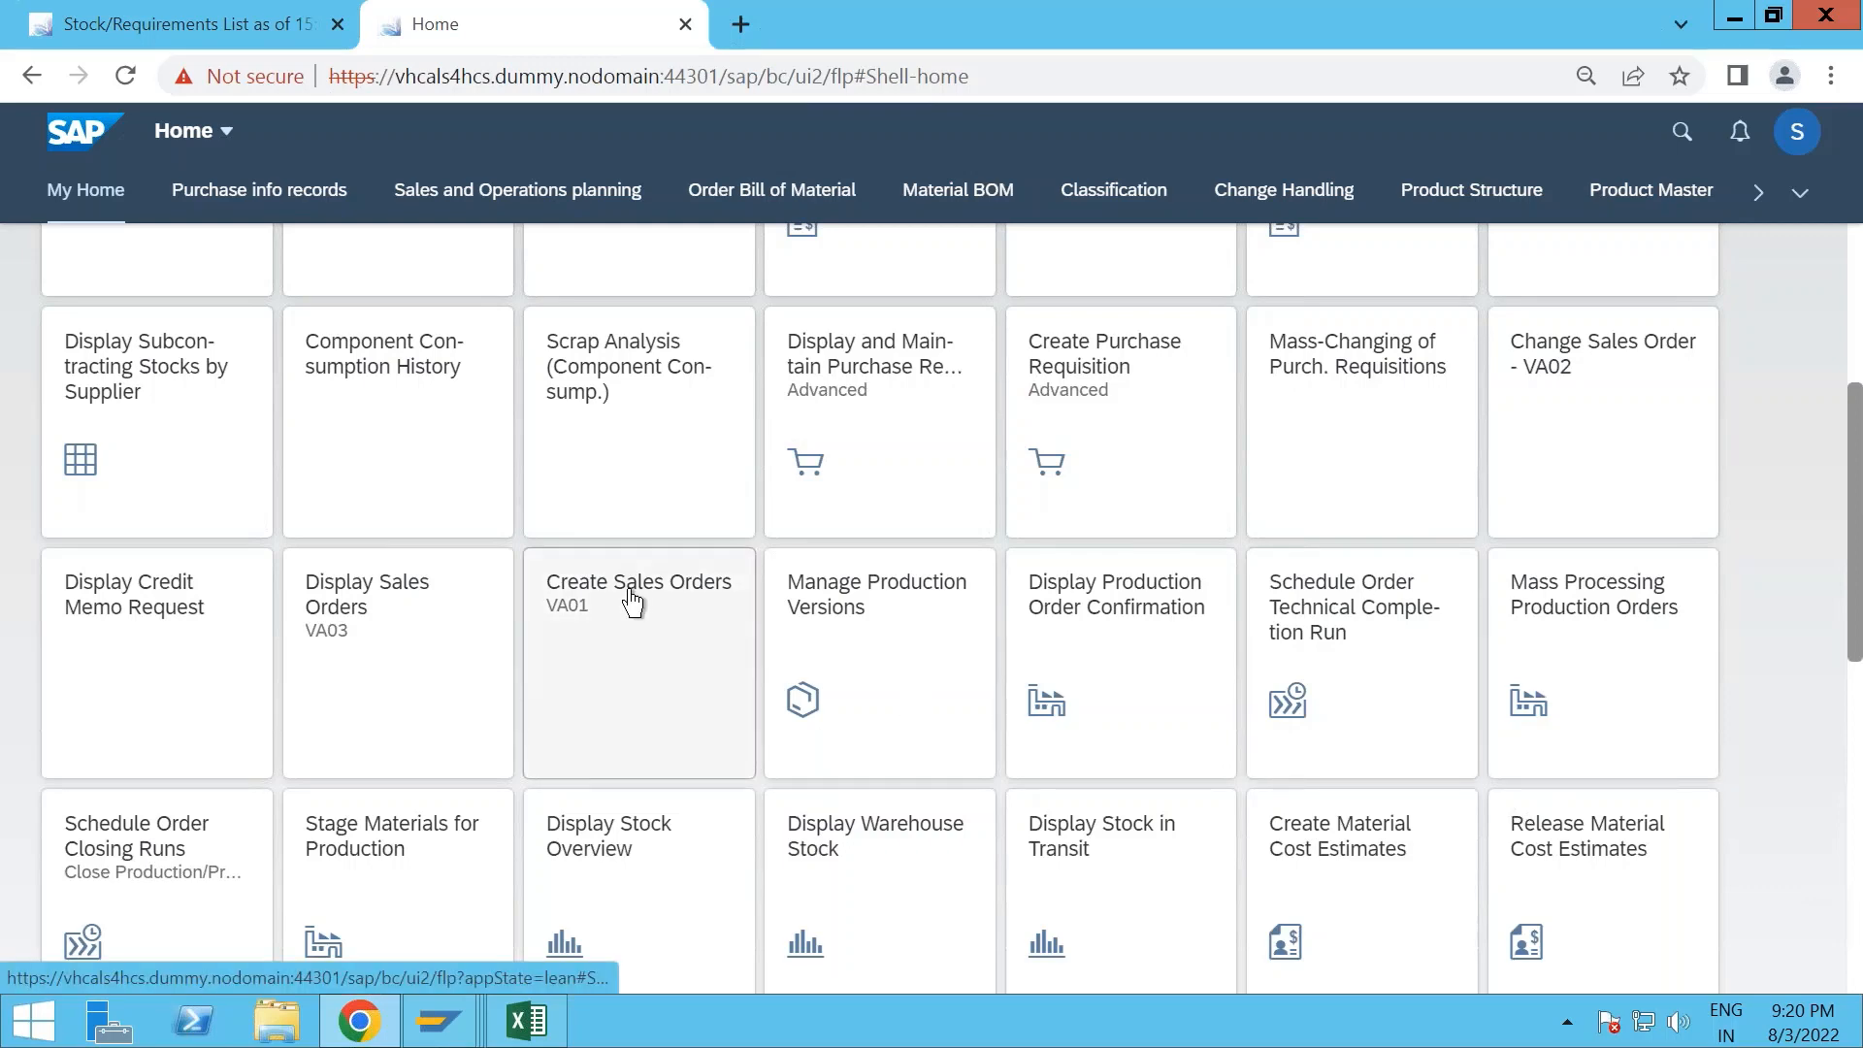
left_click(570, 629)
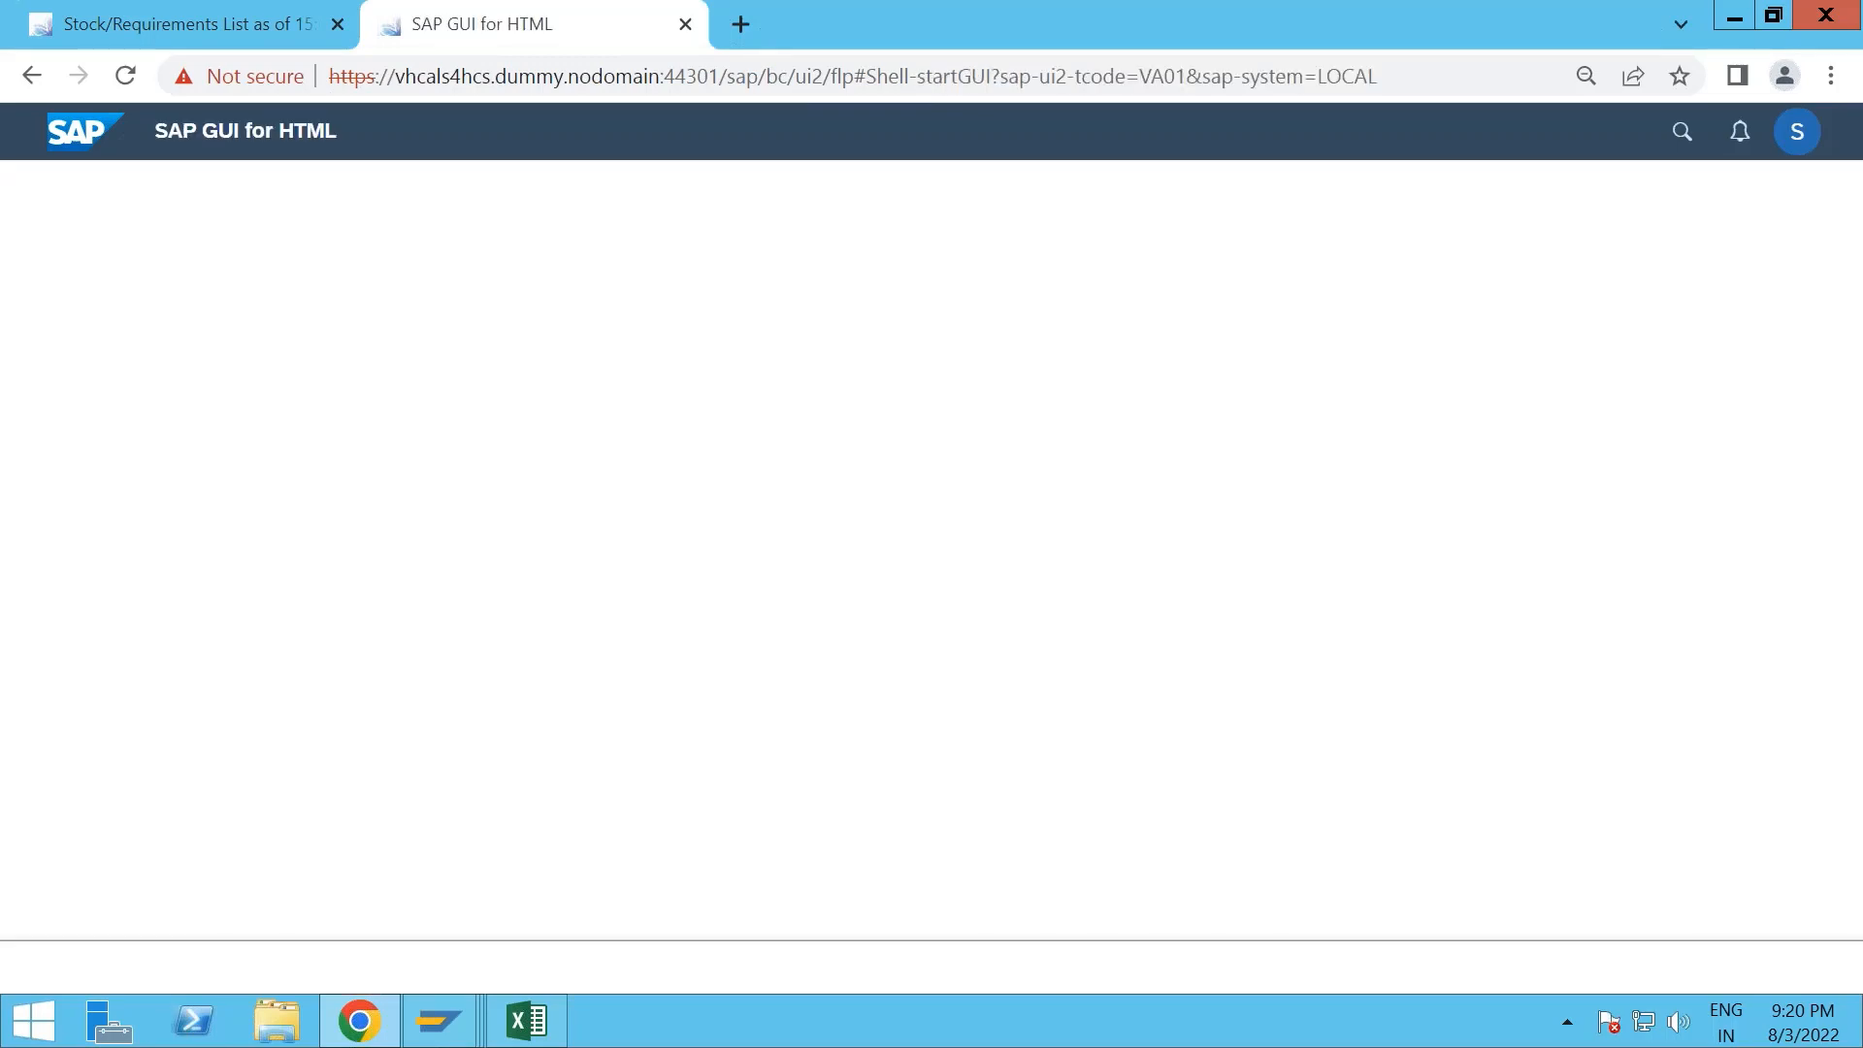
- Start a sales order of type OR for sales organization 1710, distribution channel 10 and division 00
type("OR")
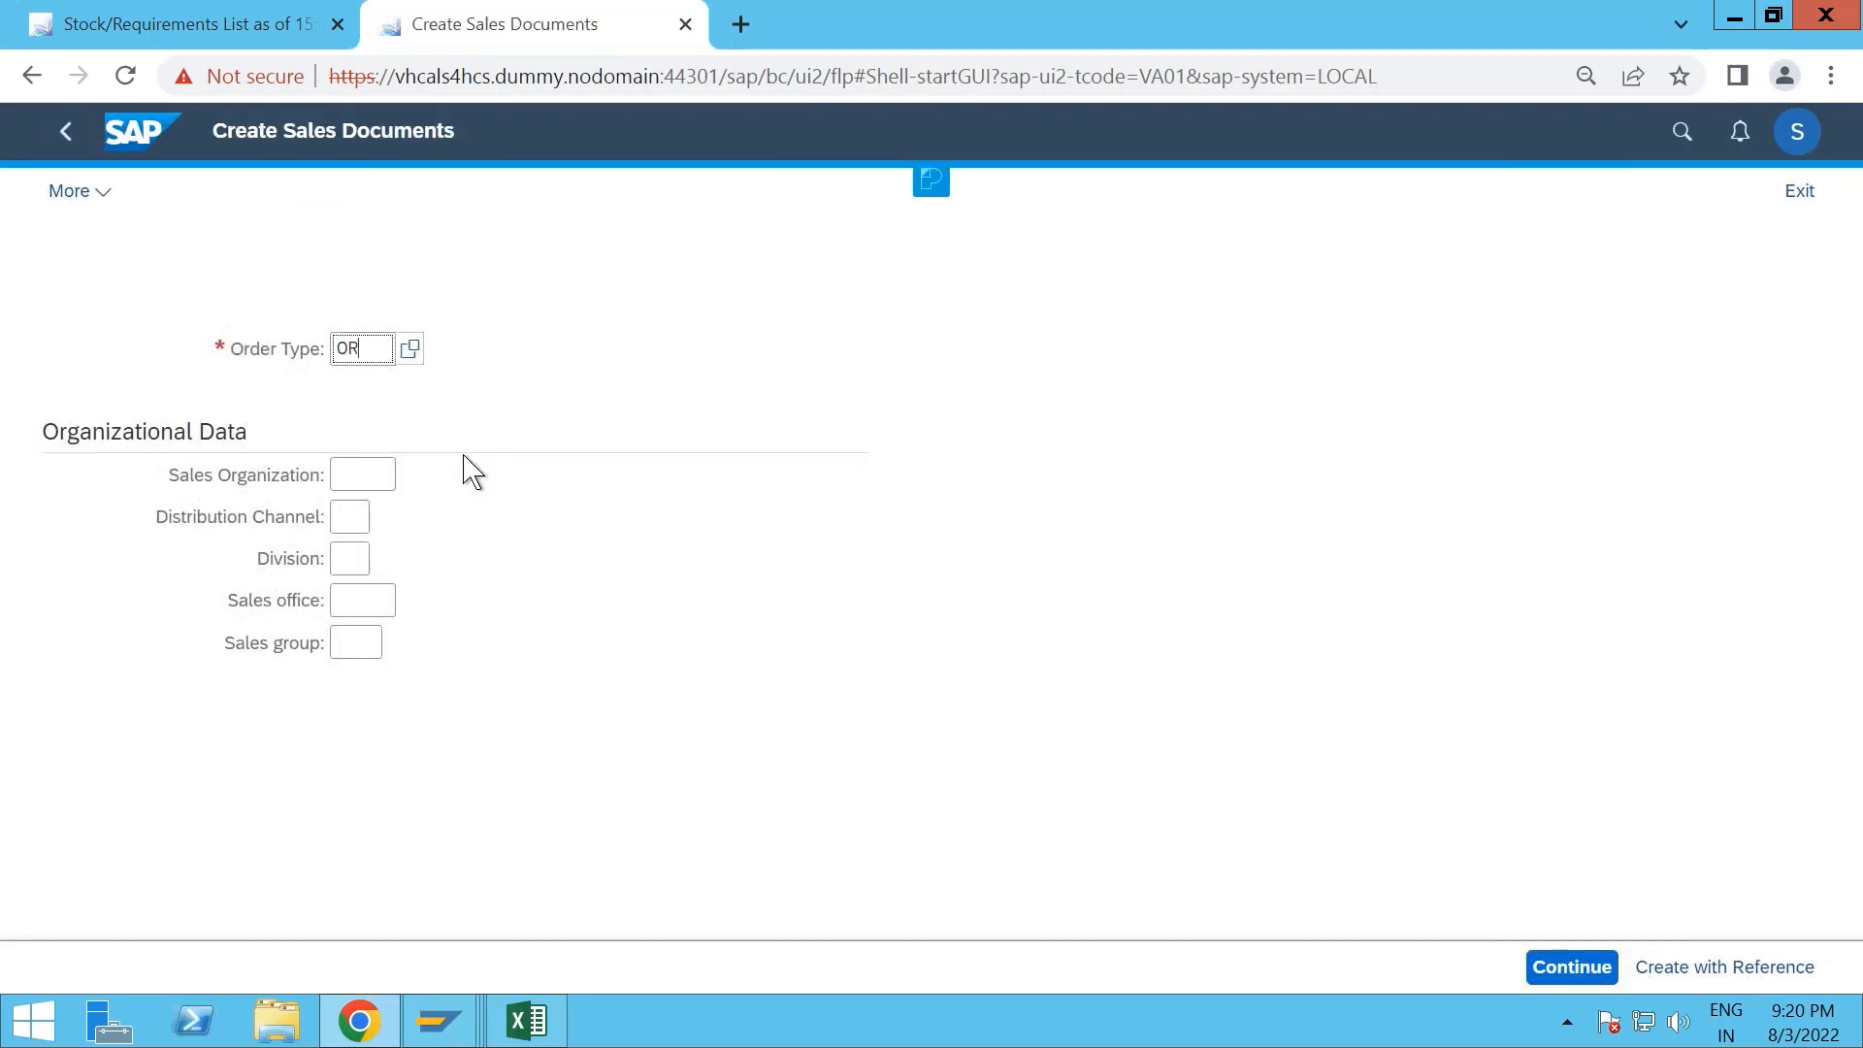
left_click(358, 474)
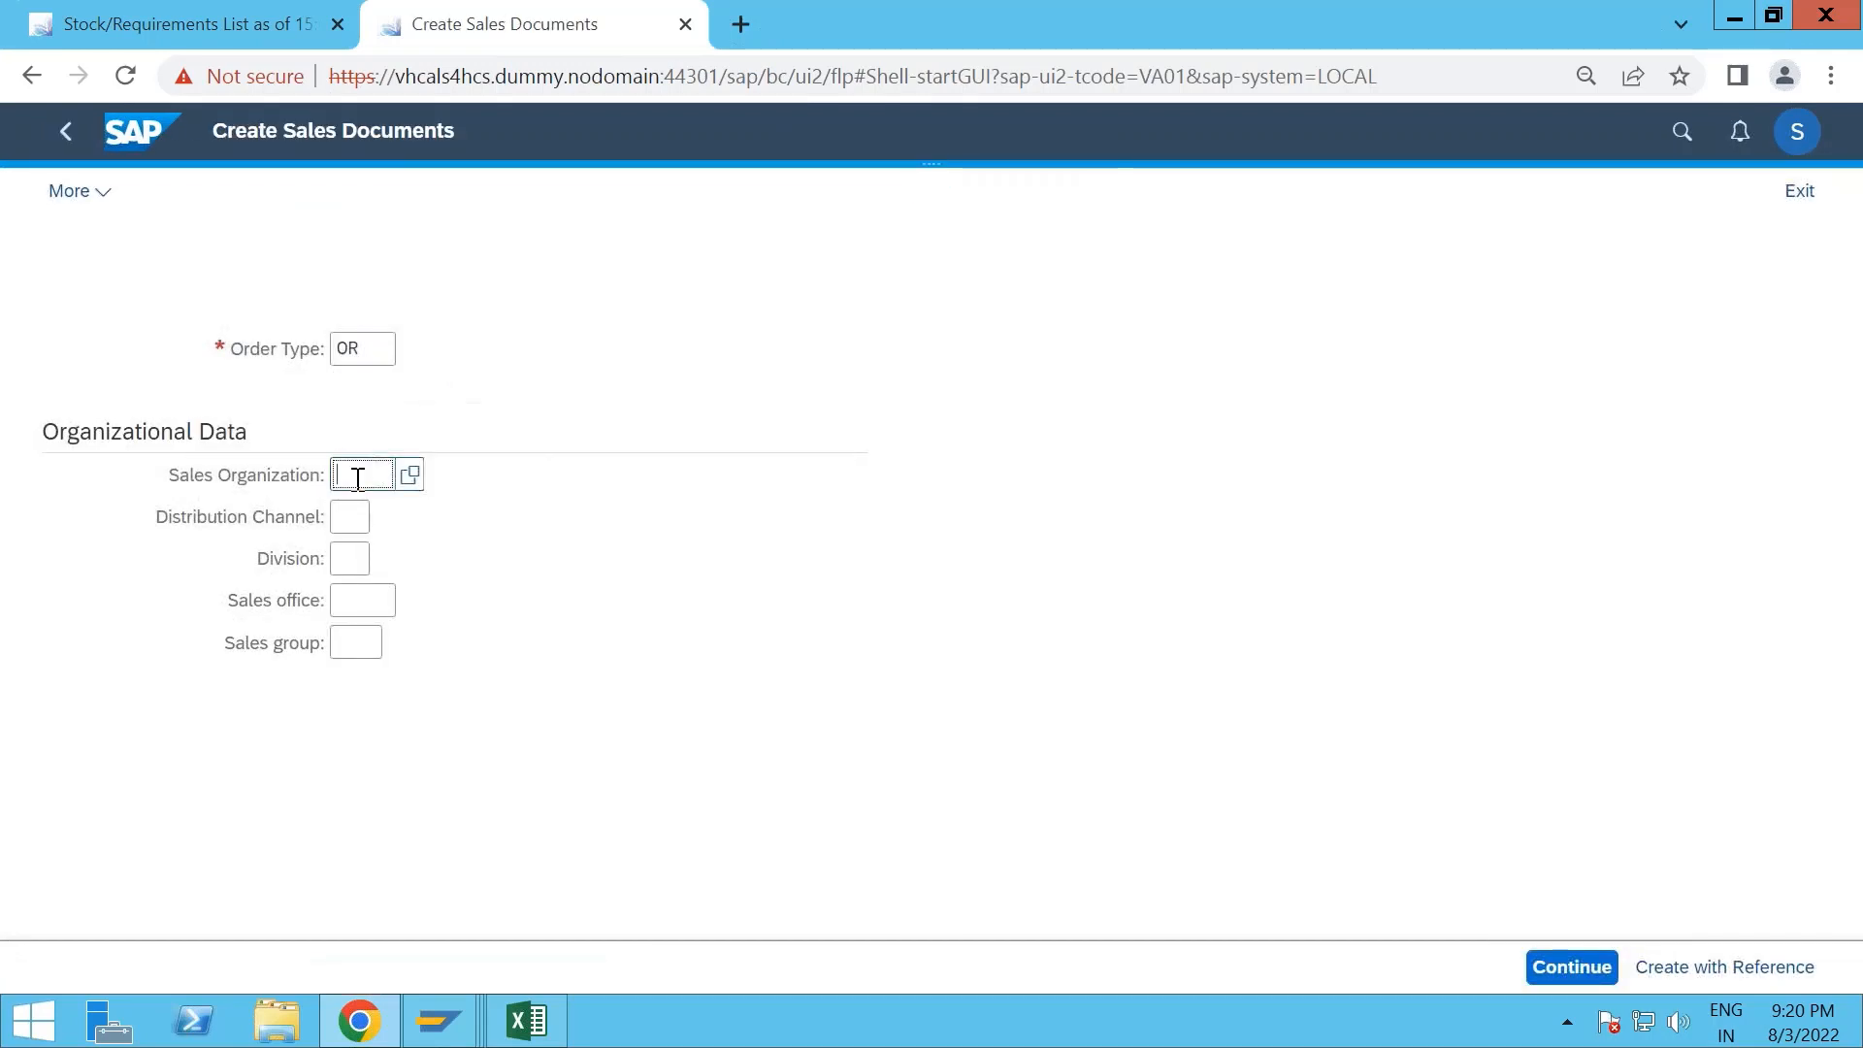
type("1710")
key("Tab")
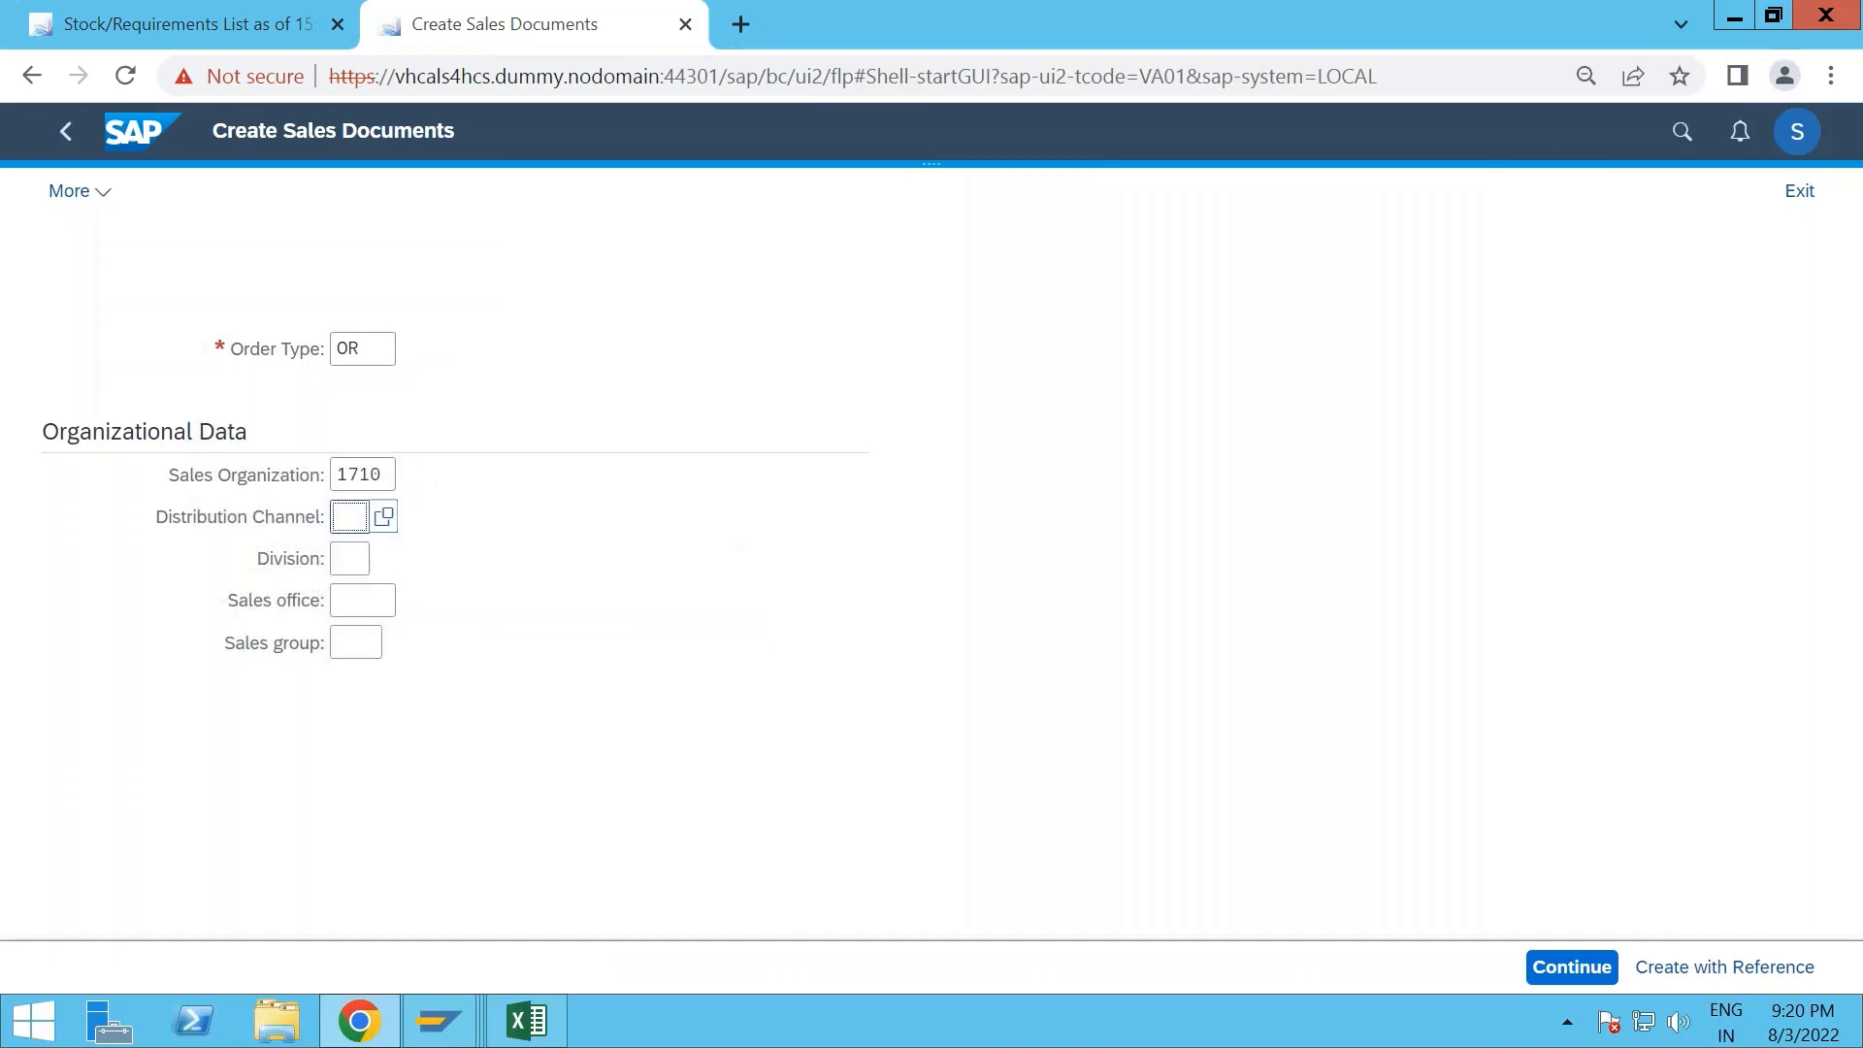
type("10")
key("Tab")
type("00")
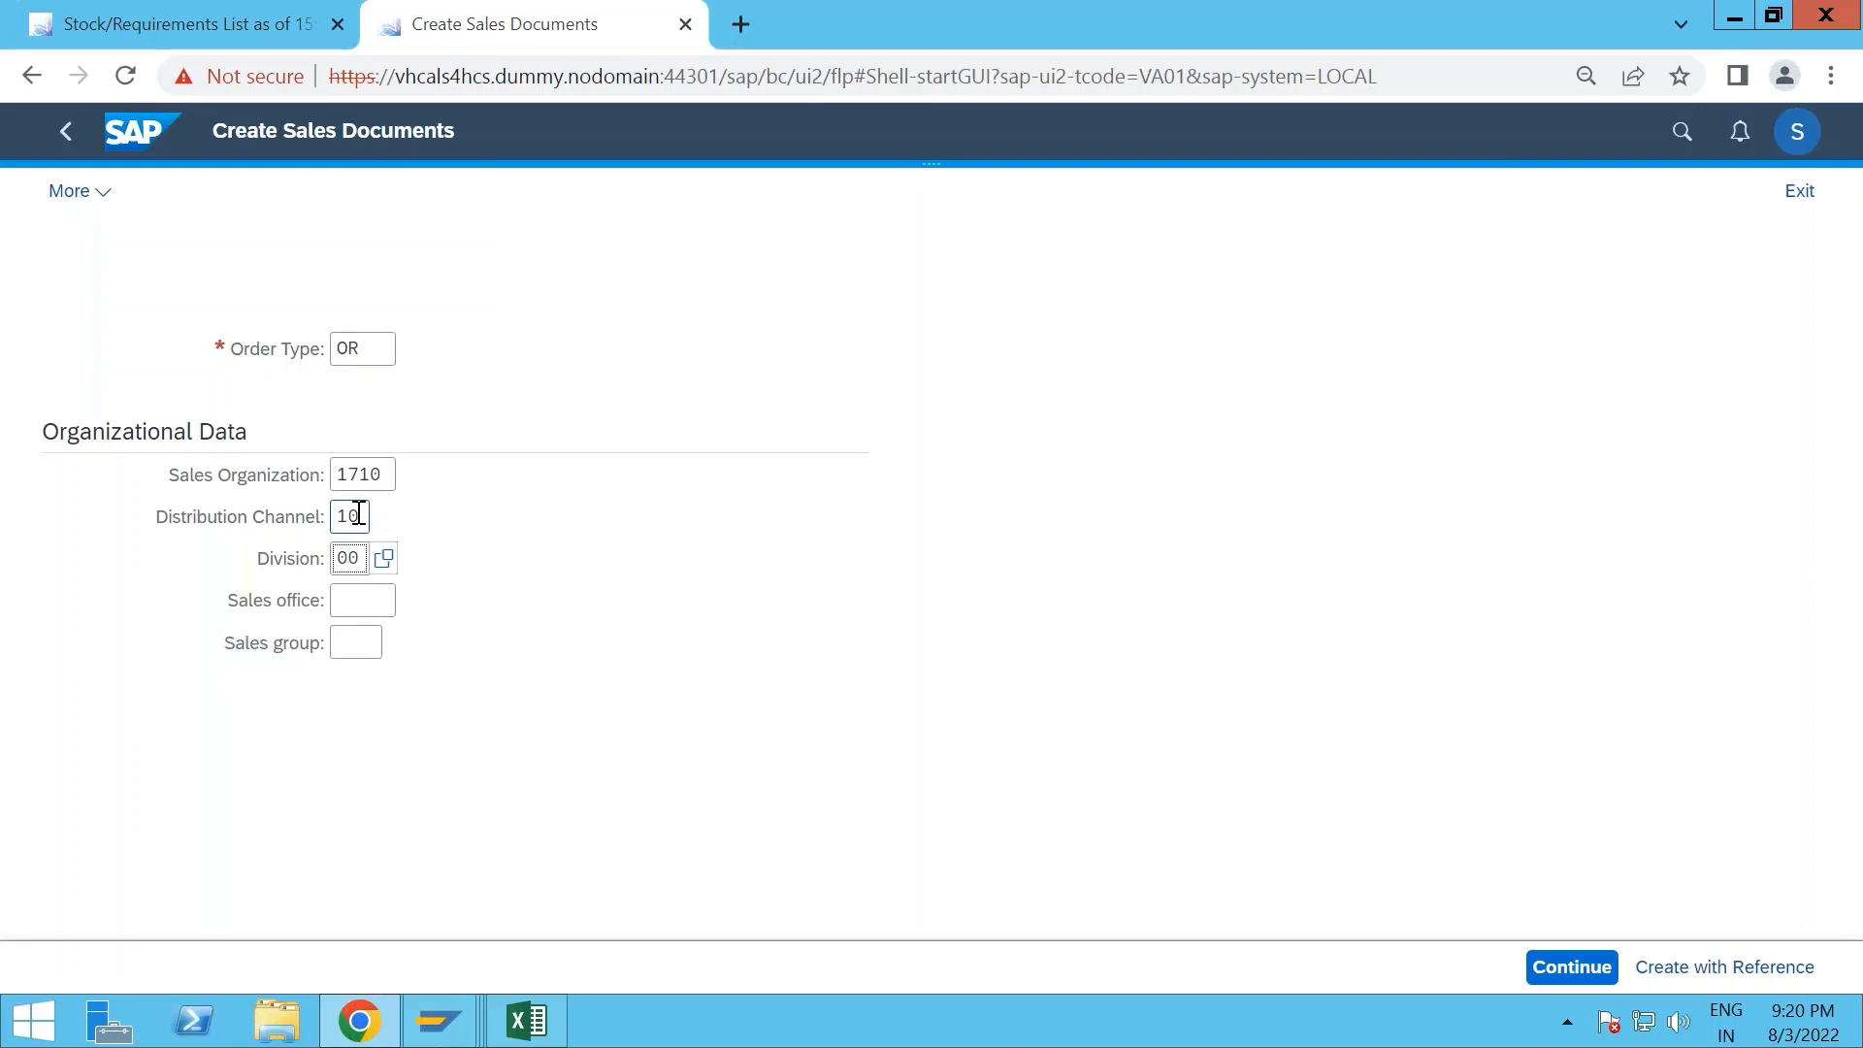
left_click(505, 424)
left_click(1599, 975)
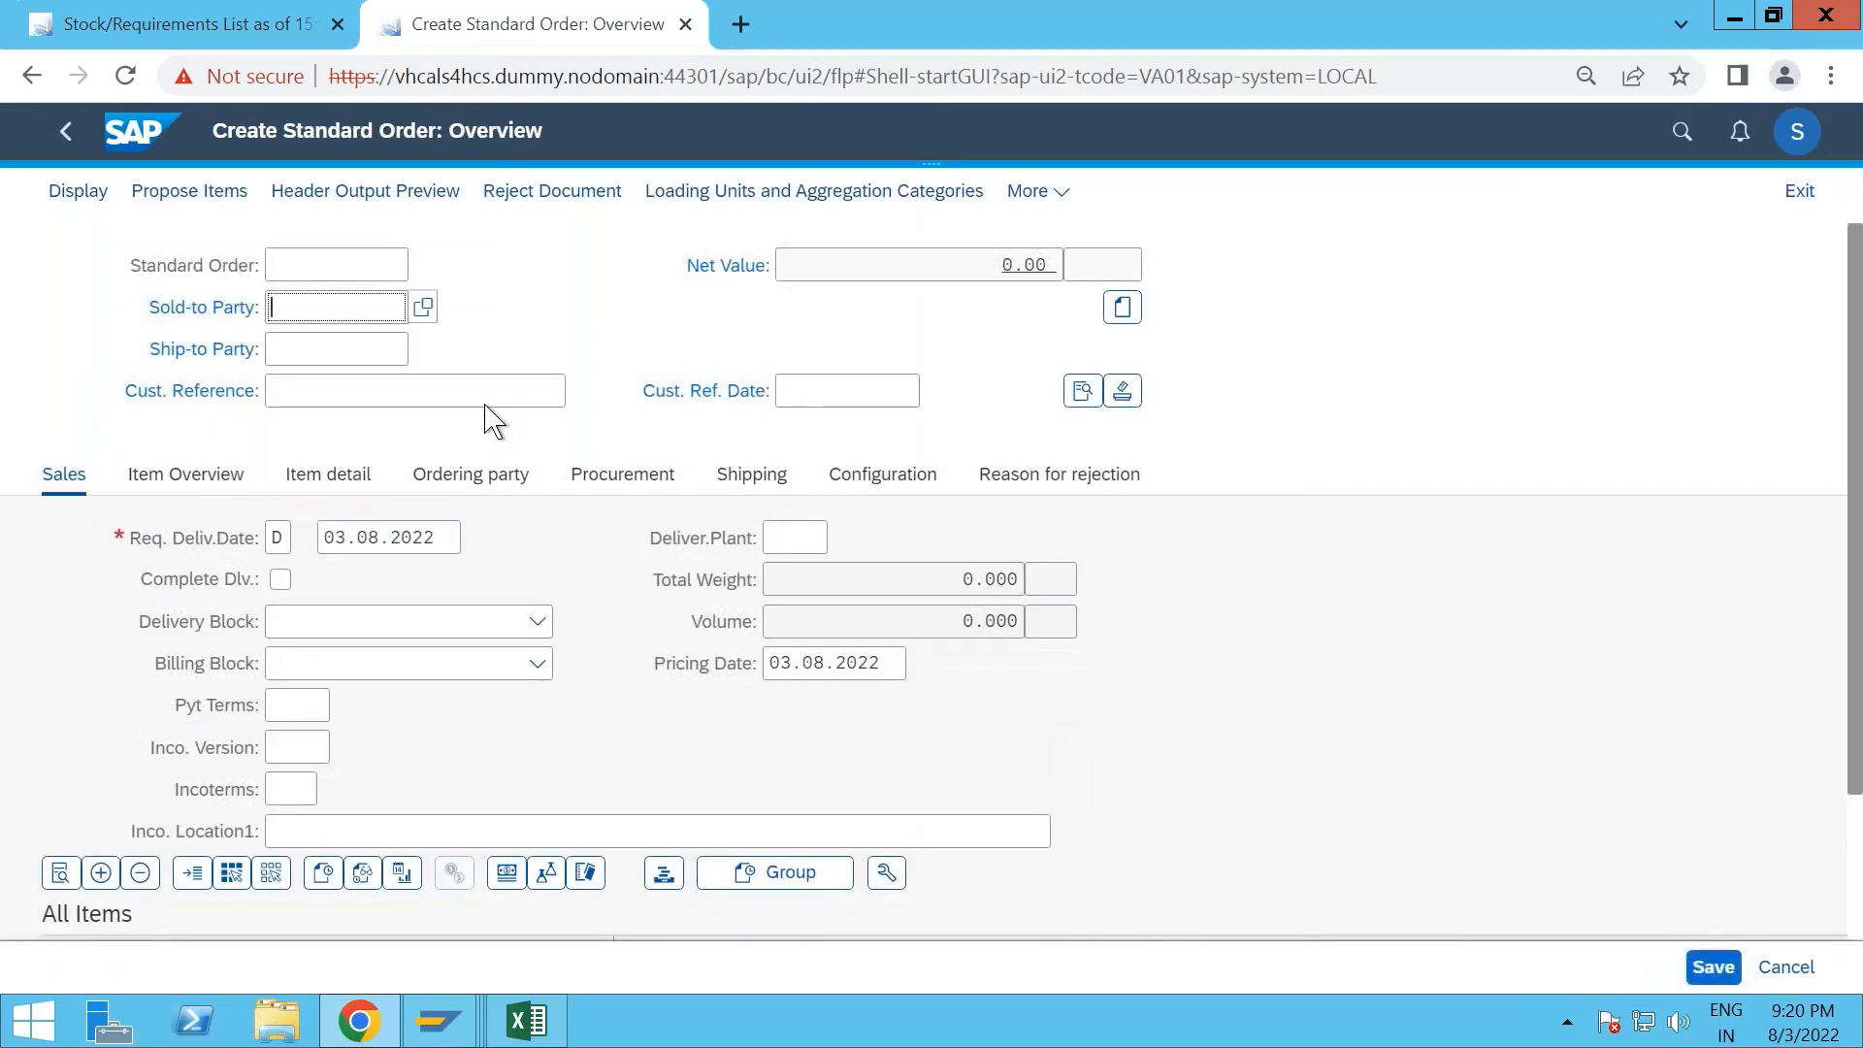
- Enter Domestic Customer US 3 as both the sold-to party and the ship-to party of the order
type("171")
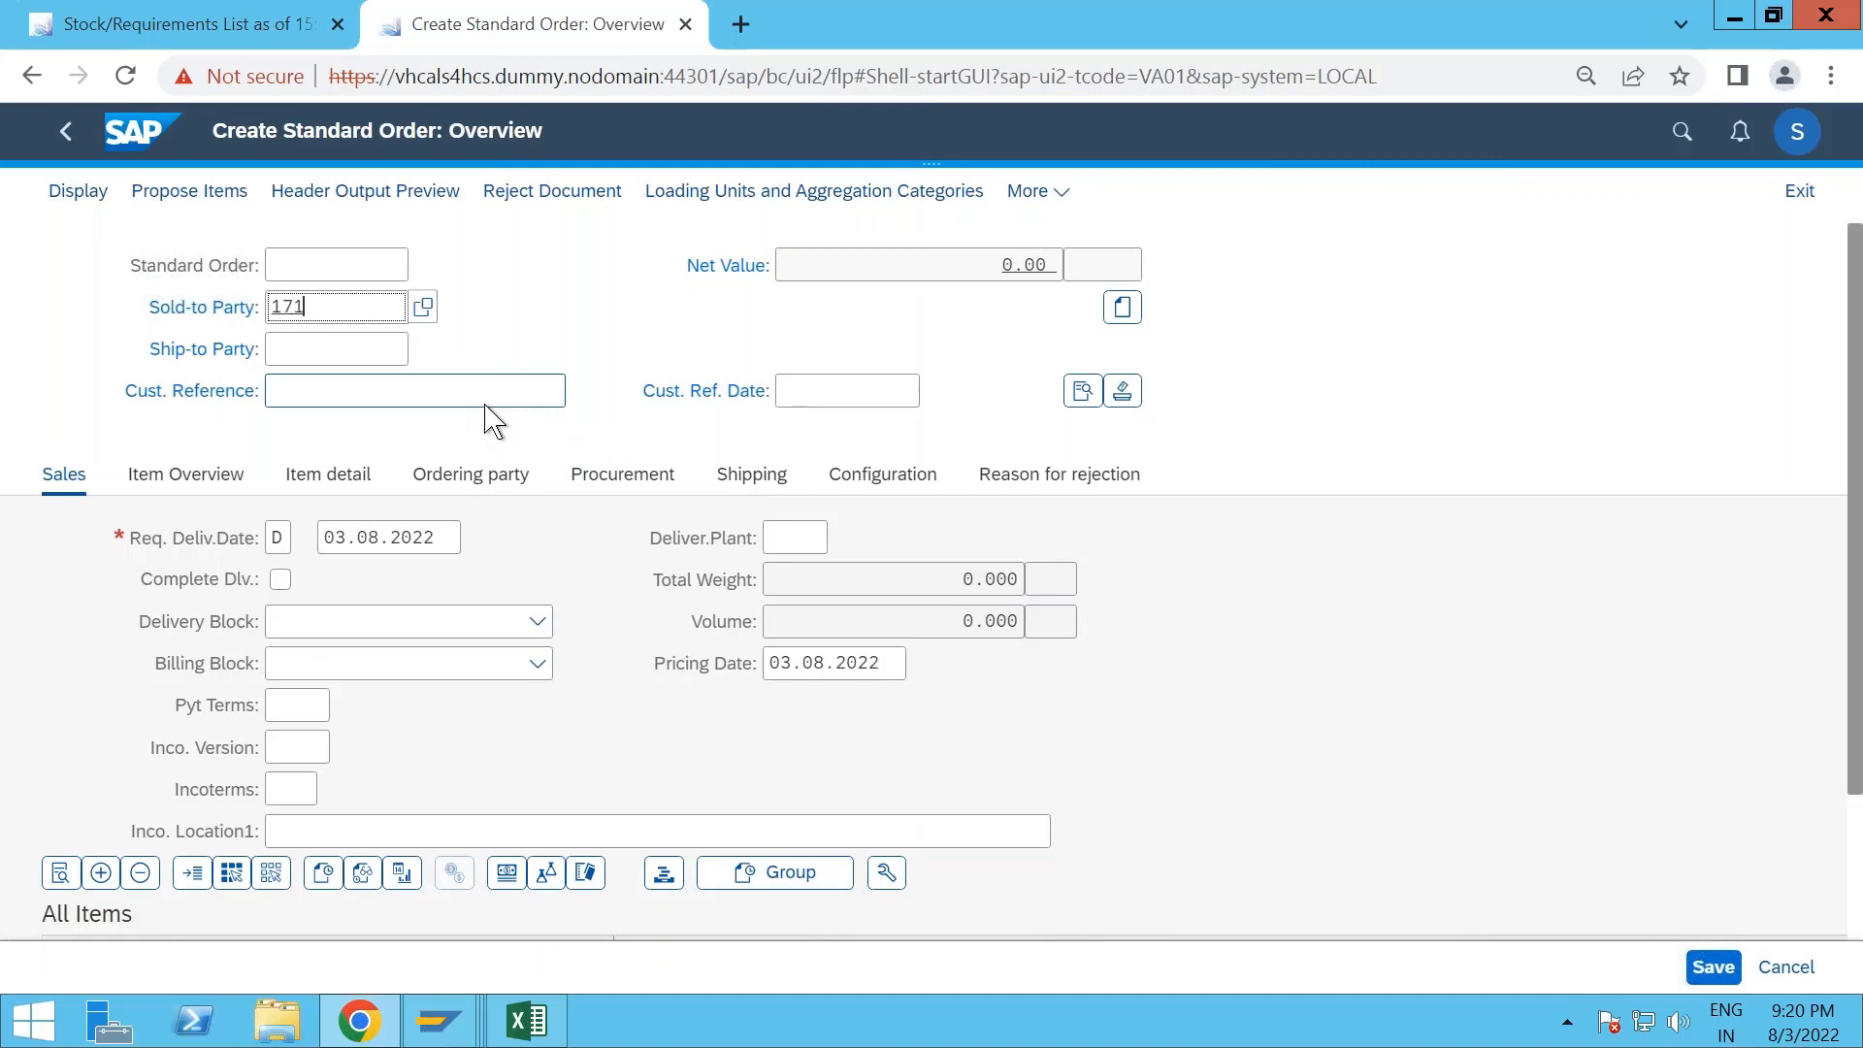
type("0")
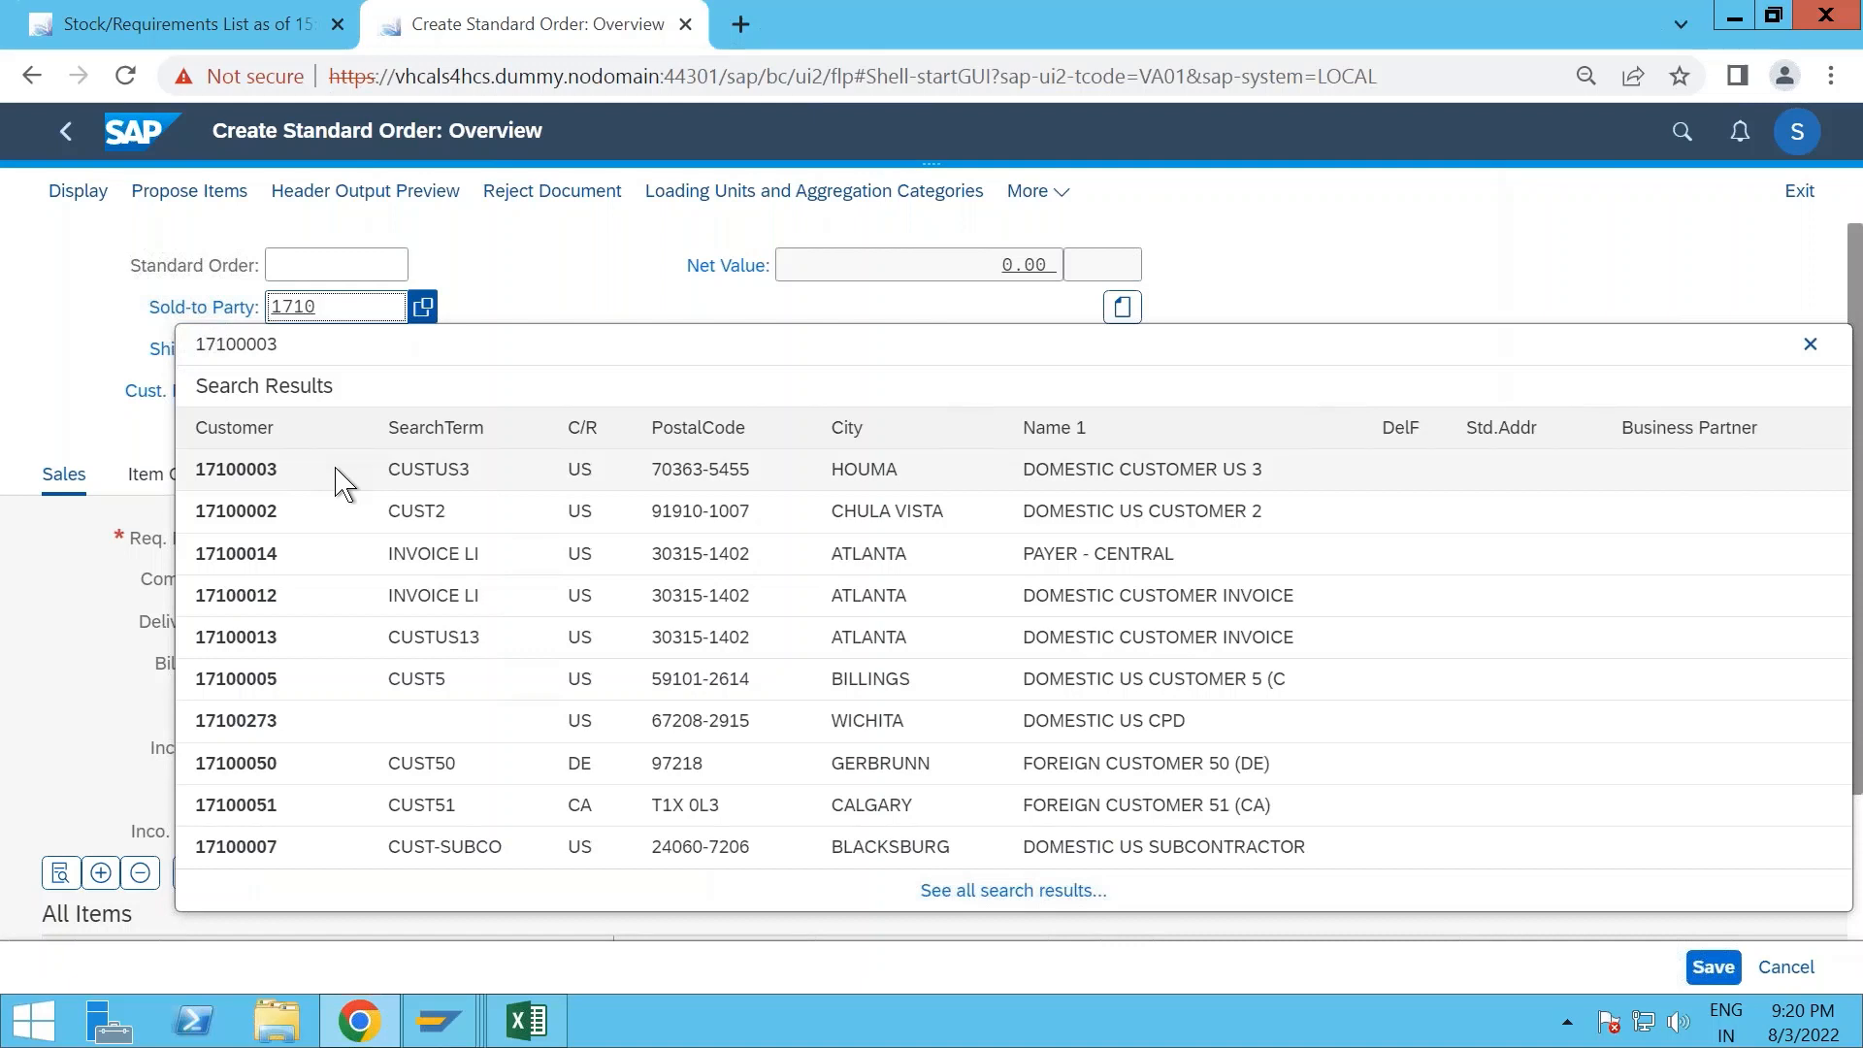
left_click(342, 482)
left_click(387, 321)
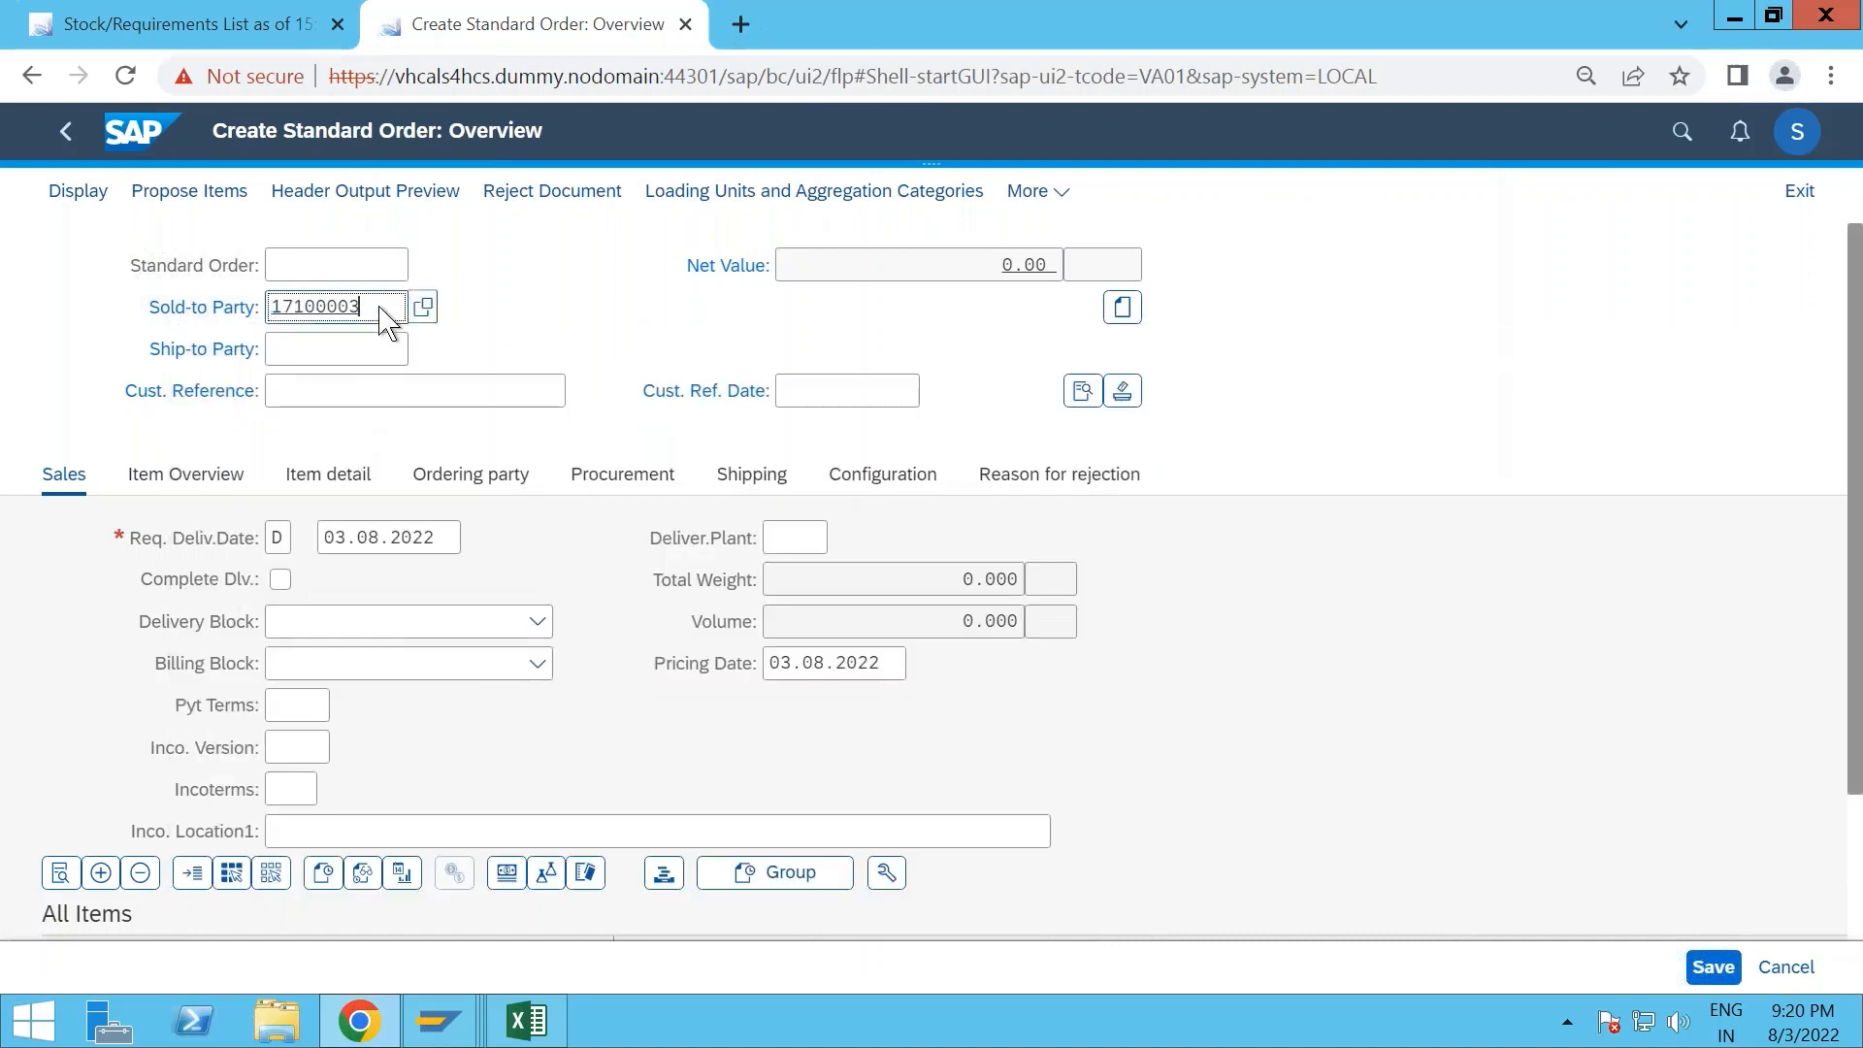
double_click(272, 318)
key("ctrl+c")
left_click(313, 350)
key("ctrl+v")
- Enter "Test for Strategy 20" as the customer reference of the sales order
left_click(337, 403)
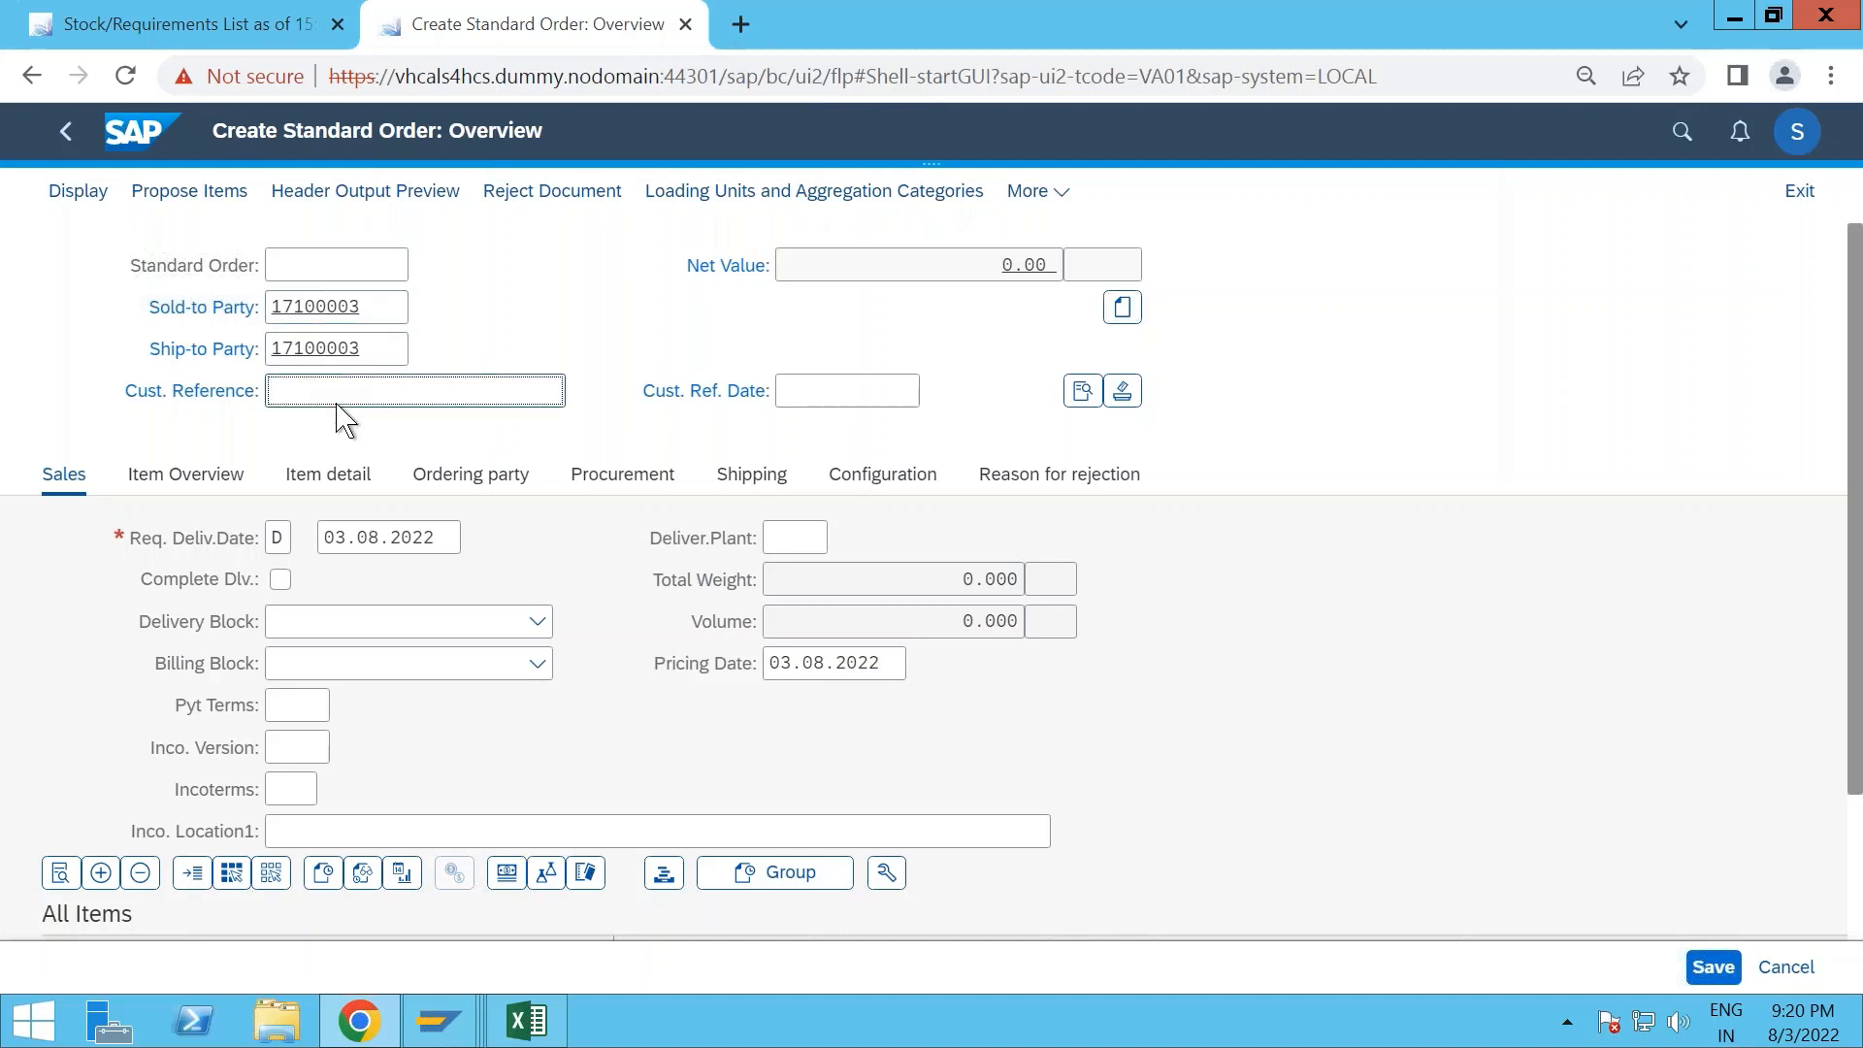
type("Test for Strategy 20")
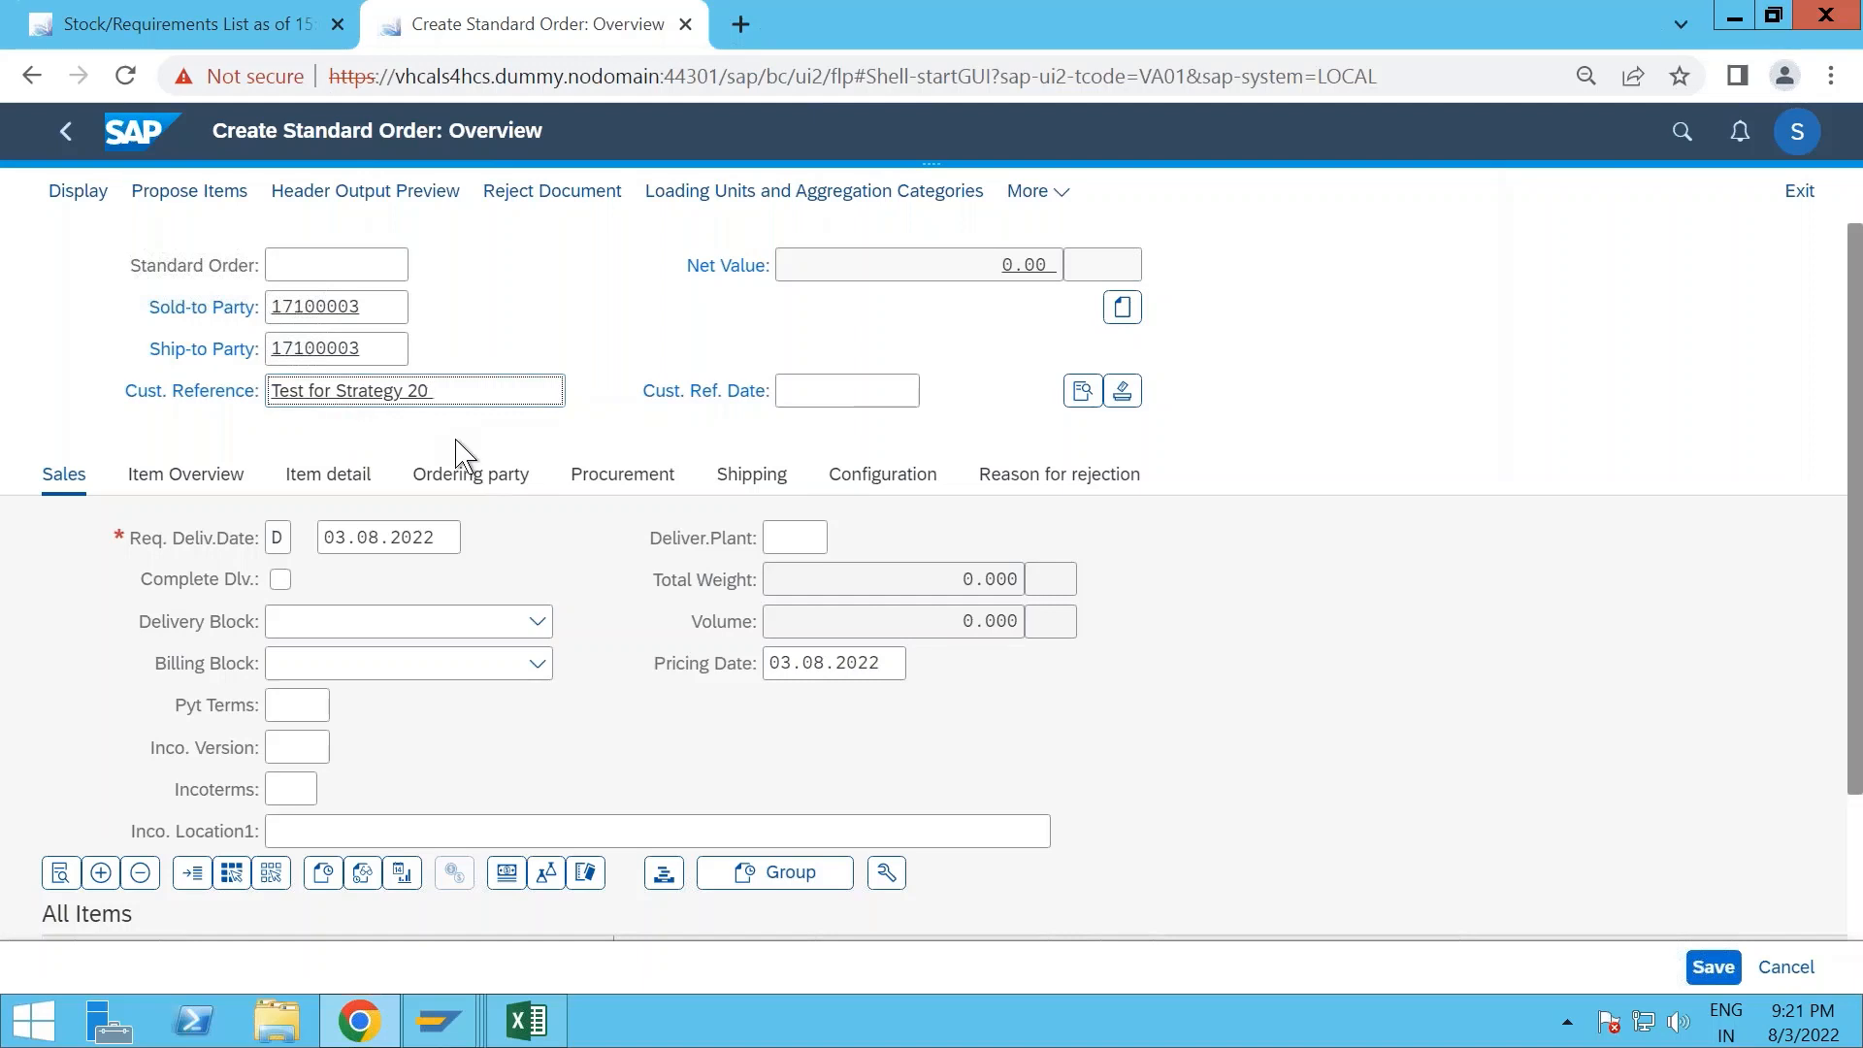
- Add material FERT-MTO-20 with an order quantity of 100 as the first order item and run its availability check
scroll(456, 452, "down", 2)
left_click(256, 833)
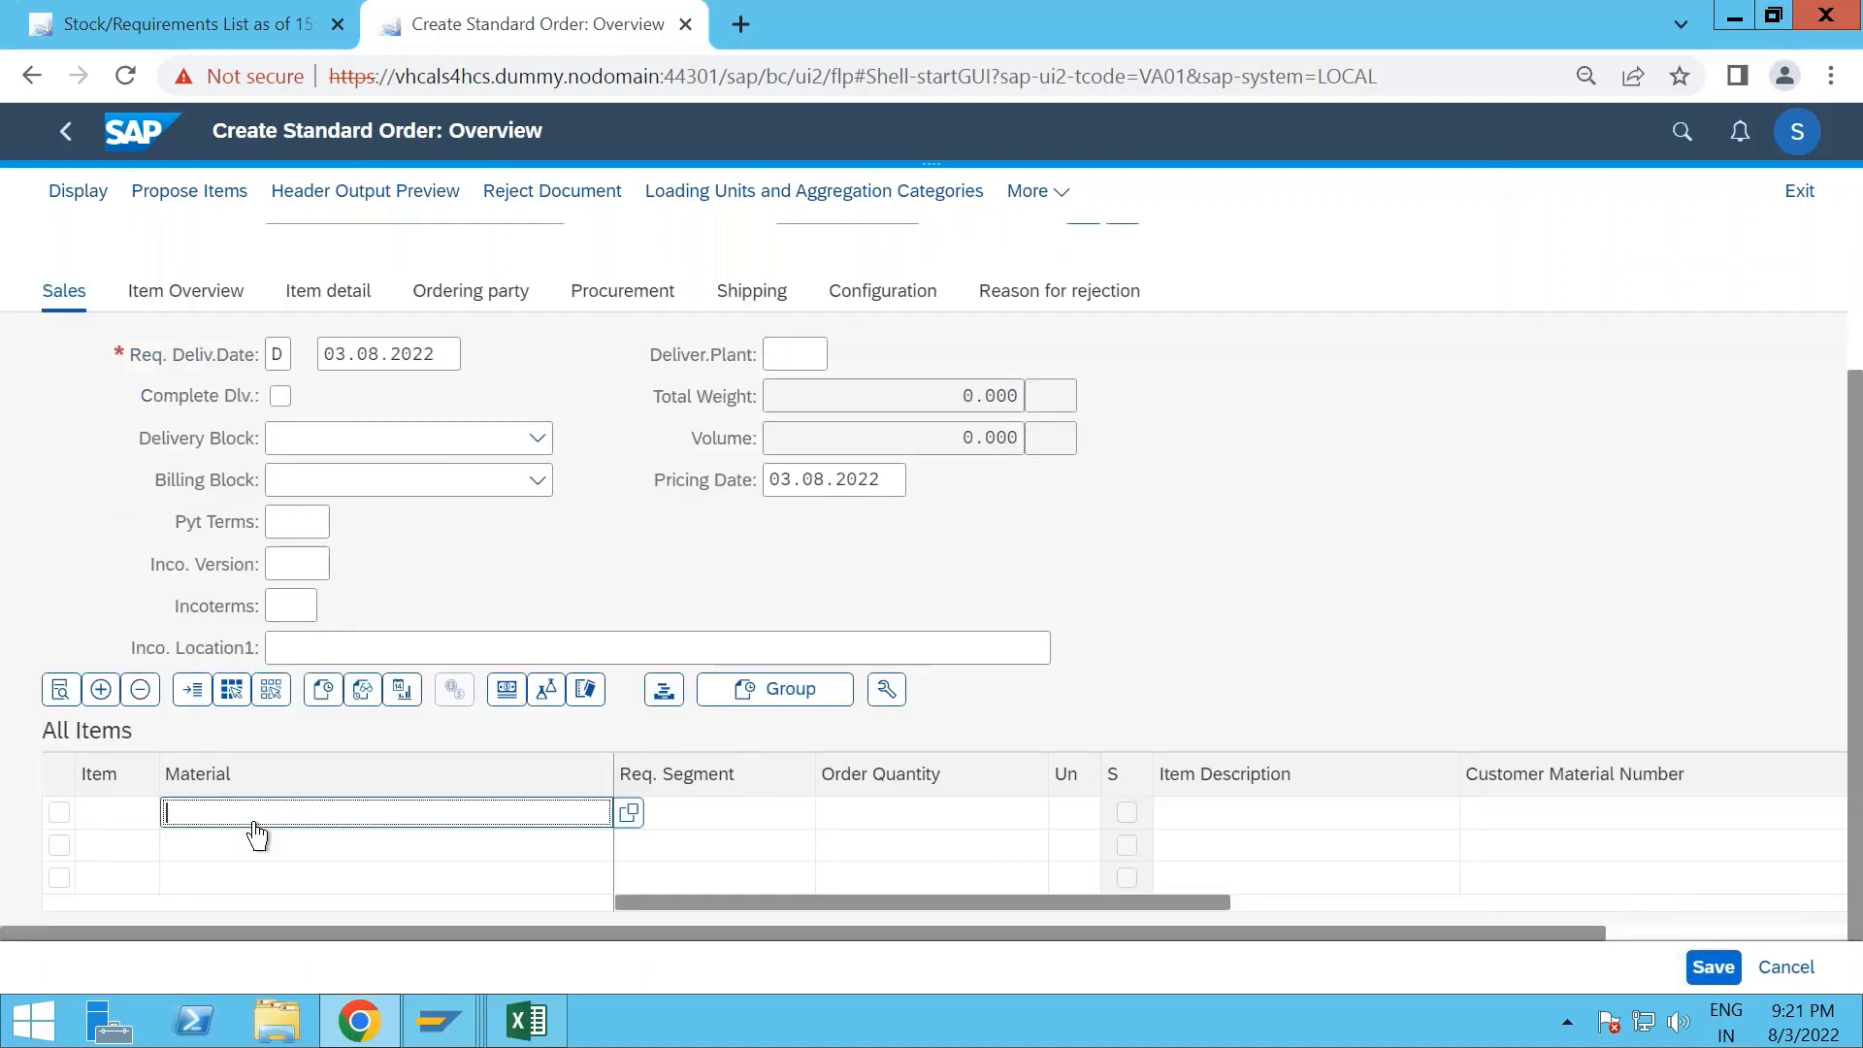
type("FERT-MTO-20")
key("Tab")
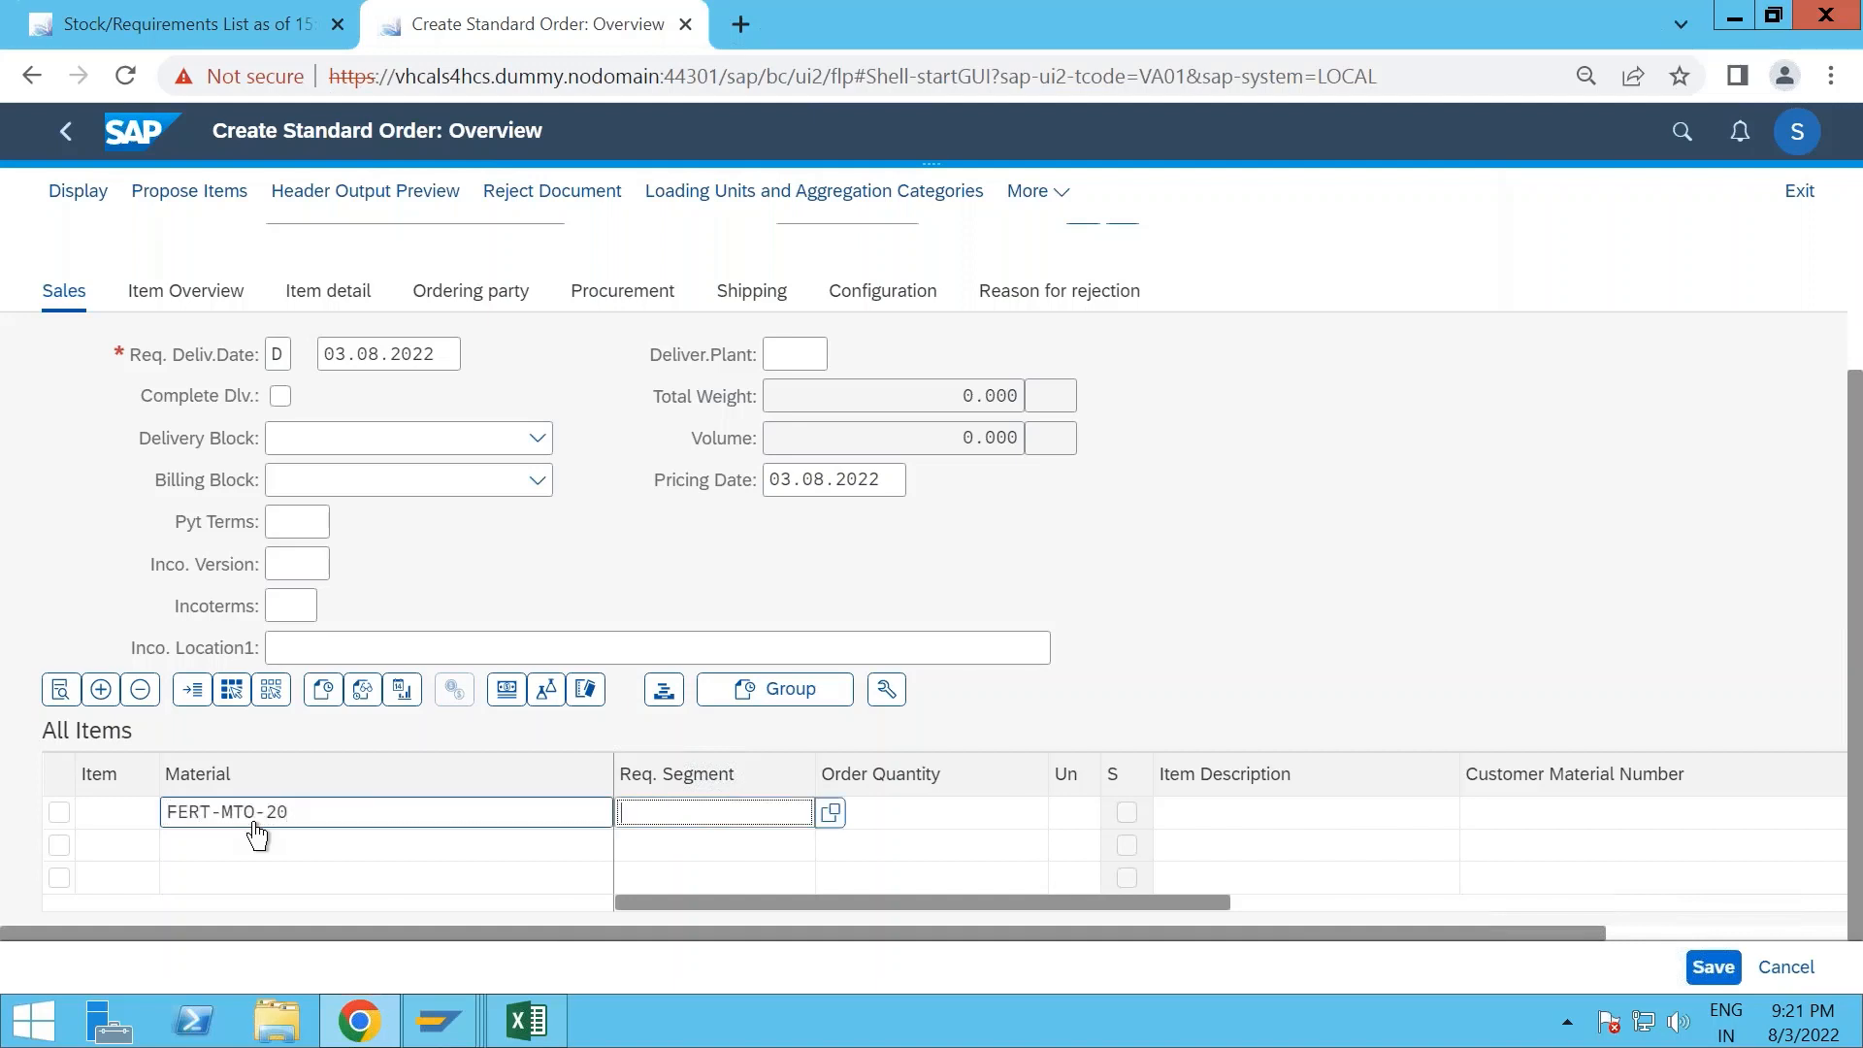
key("Tab")
type("100")
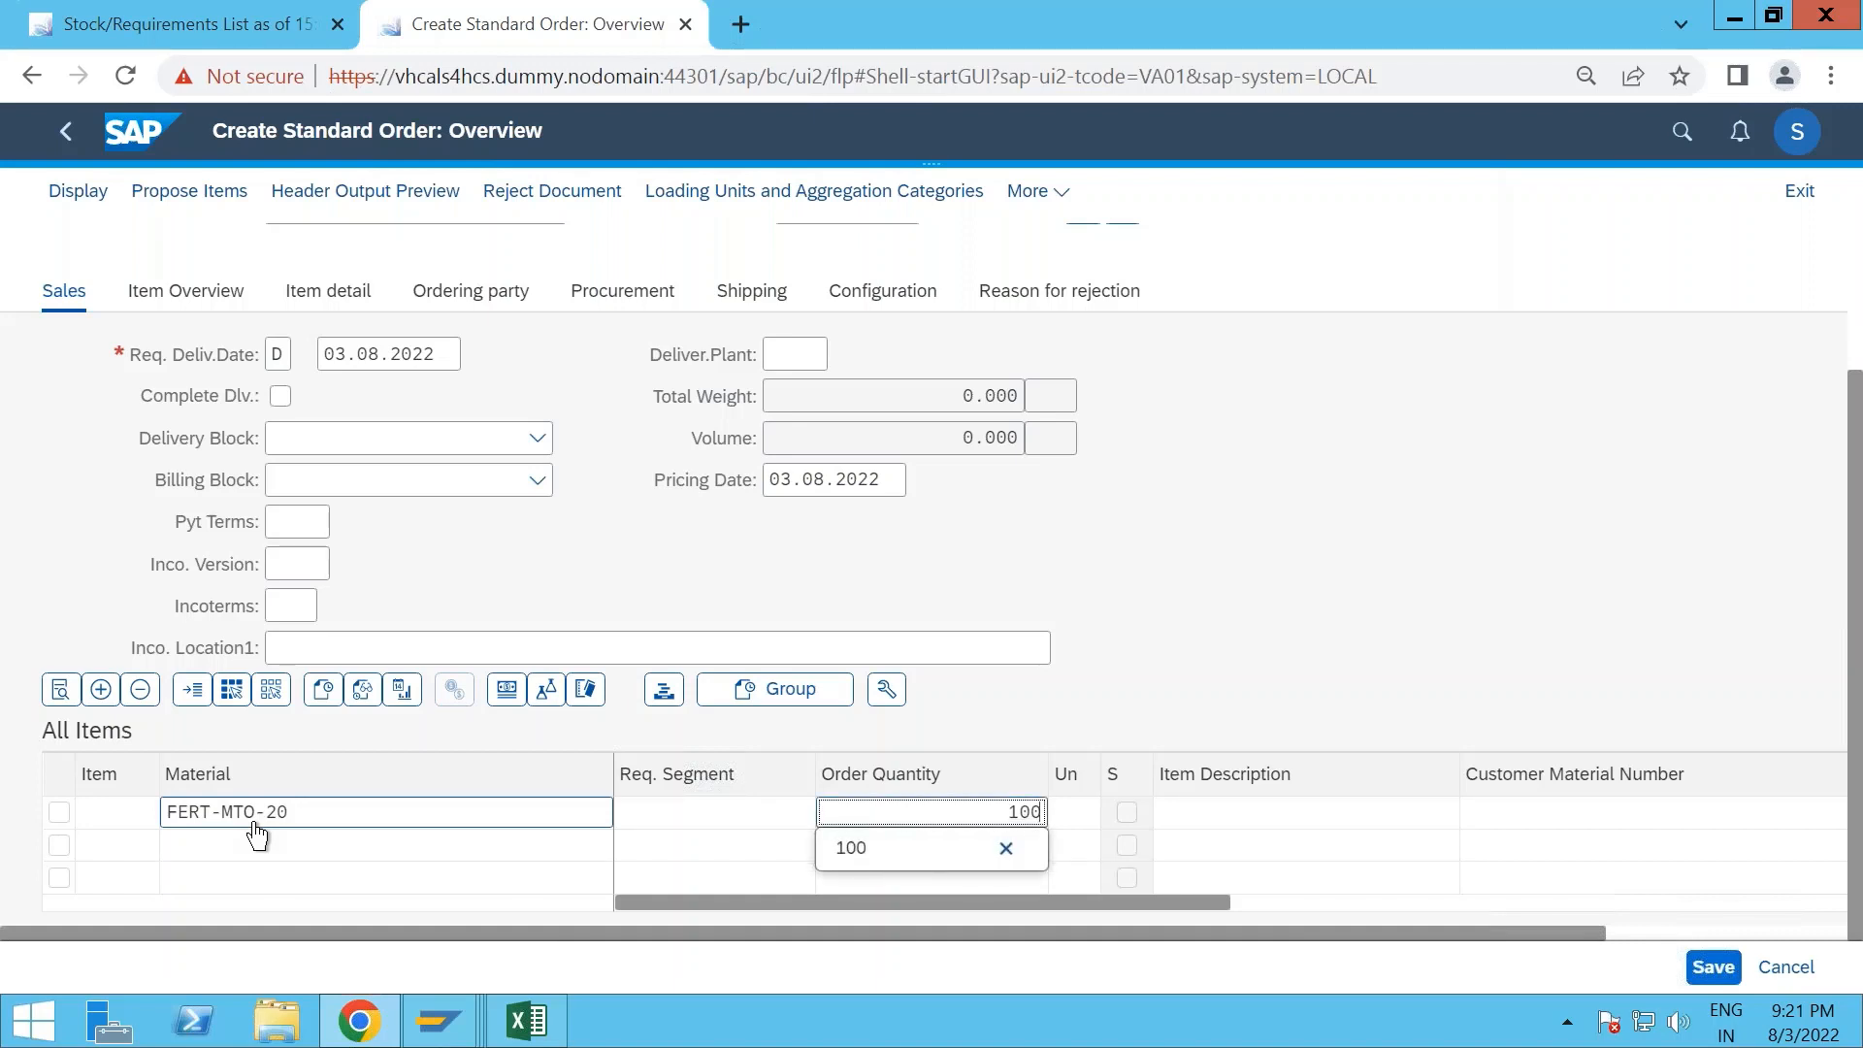
key("Return")
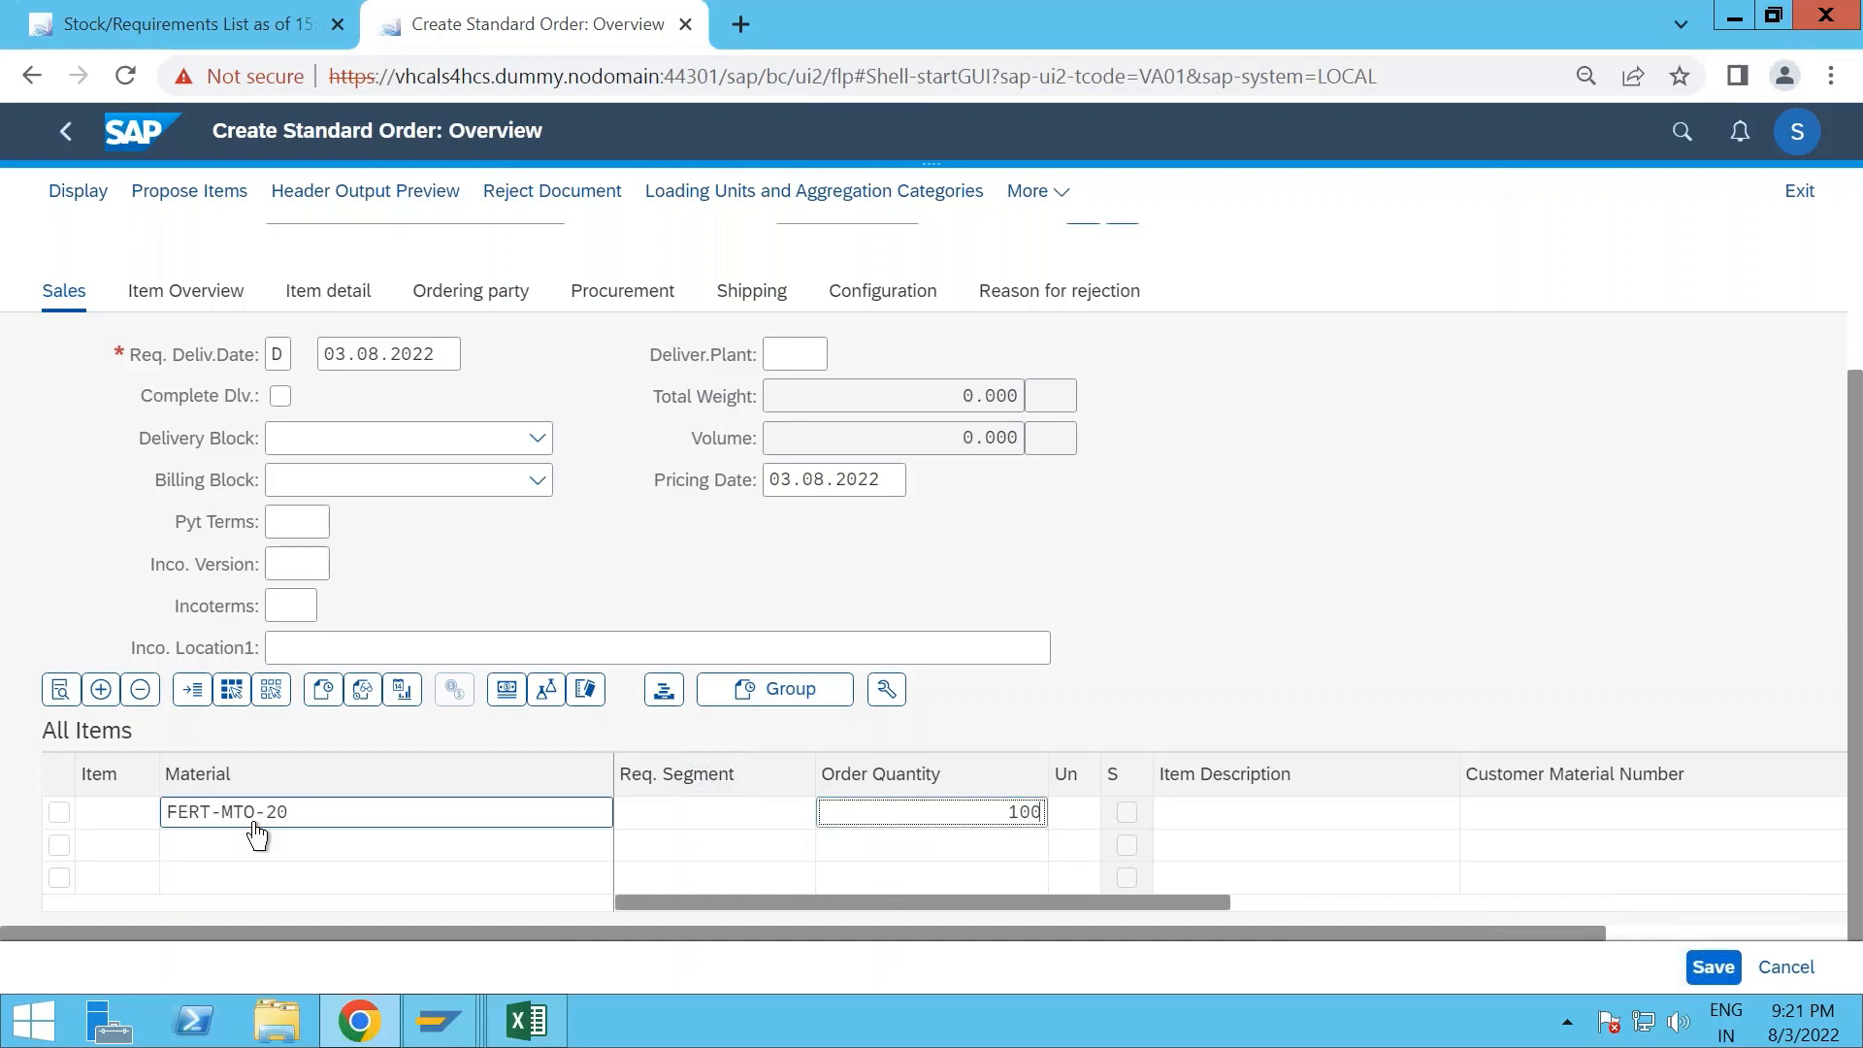
key("Return")
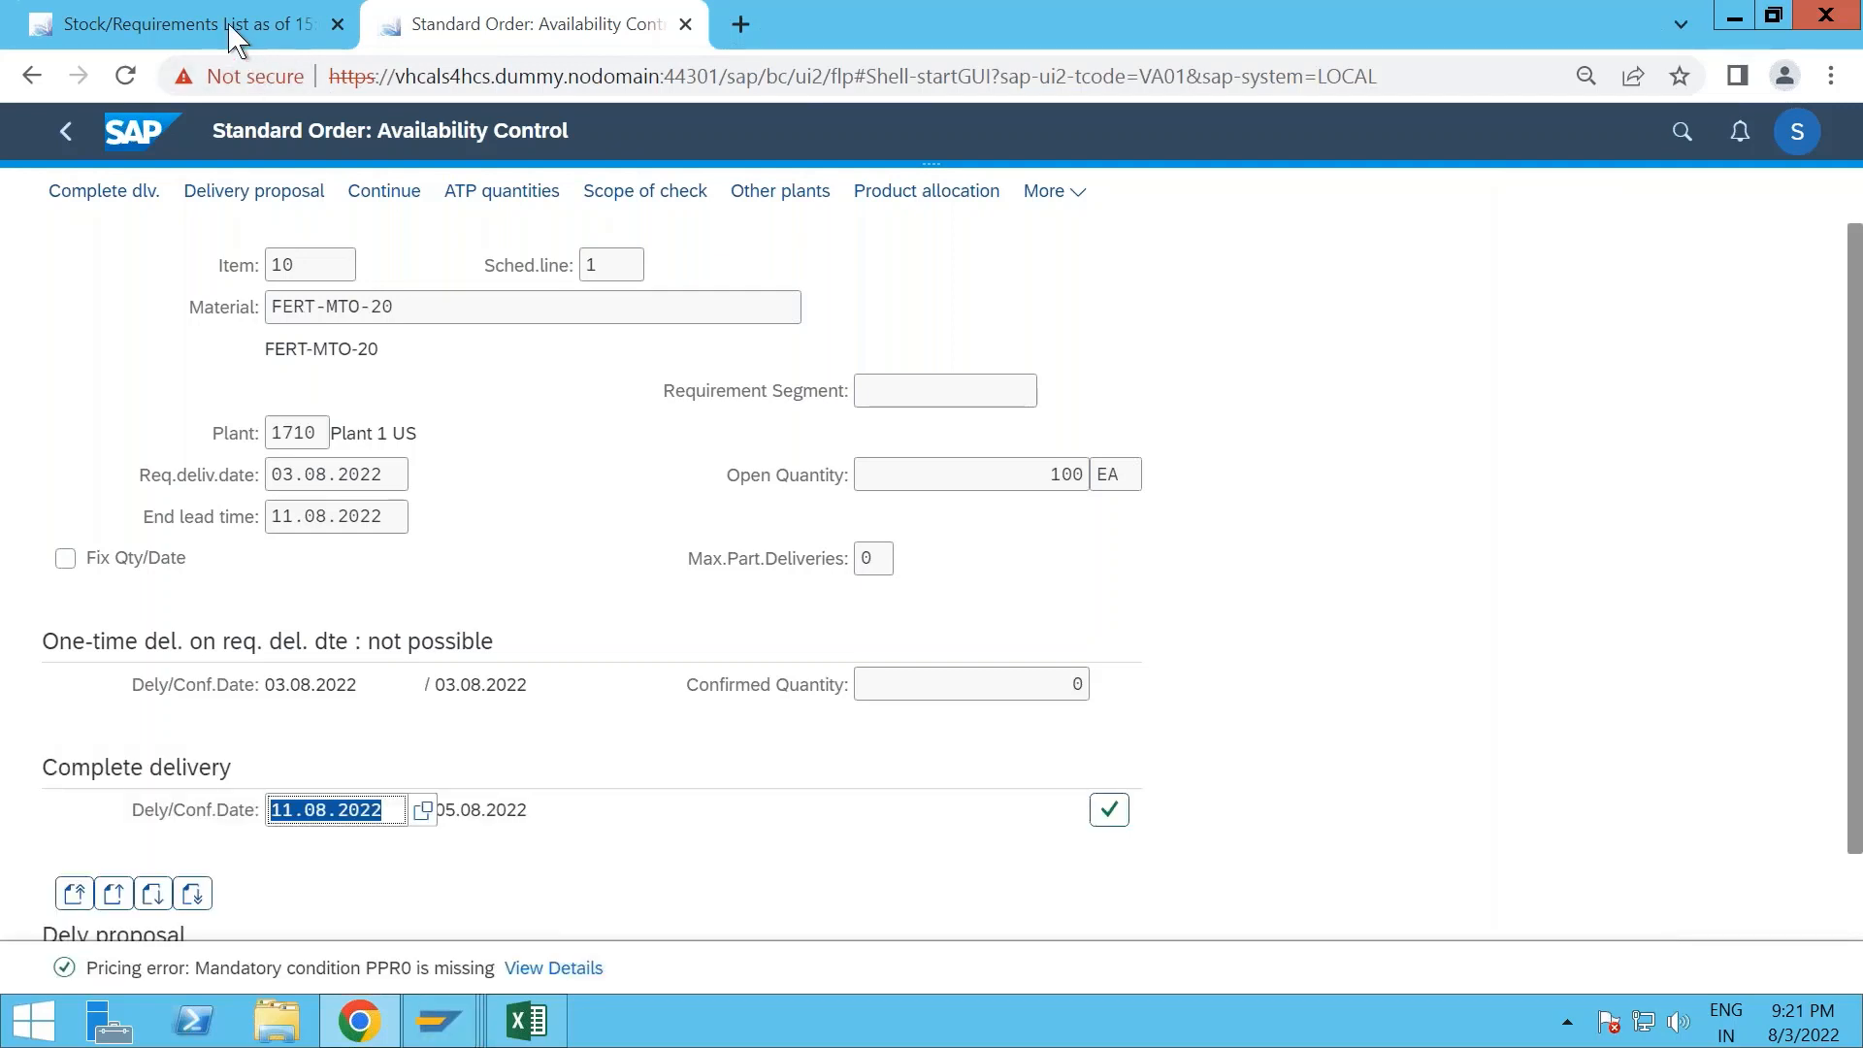
- Compare the stock/requirements list of FERT-MTO-20 with the sales order's availability control results
left_click(233, 38)
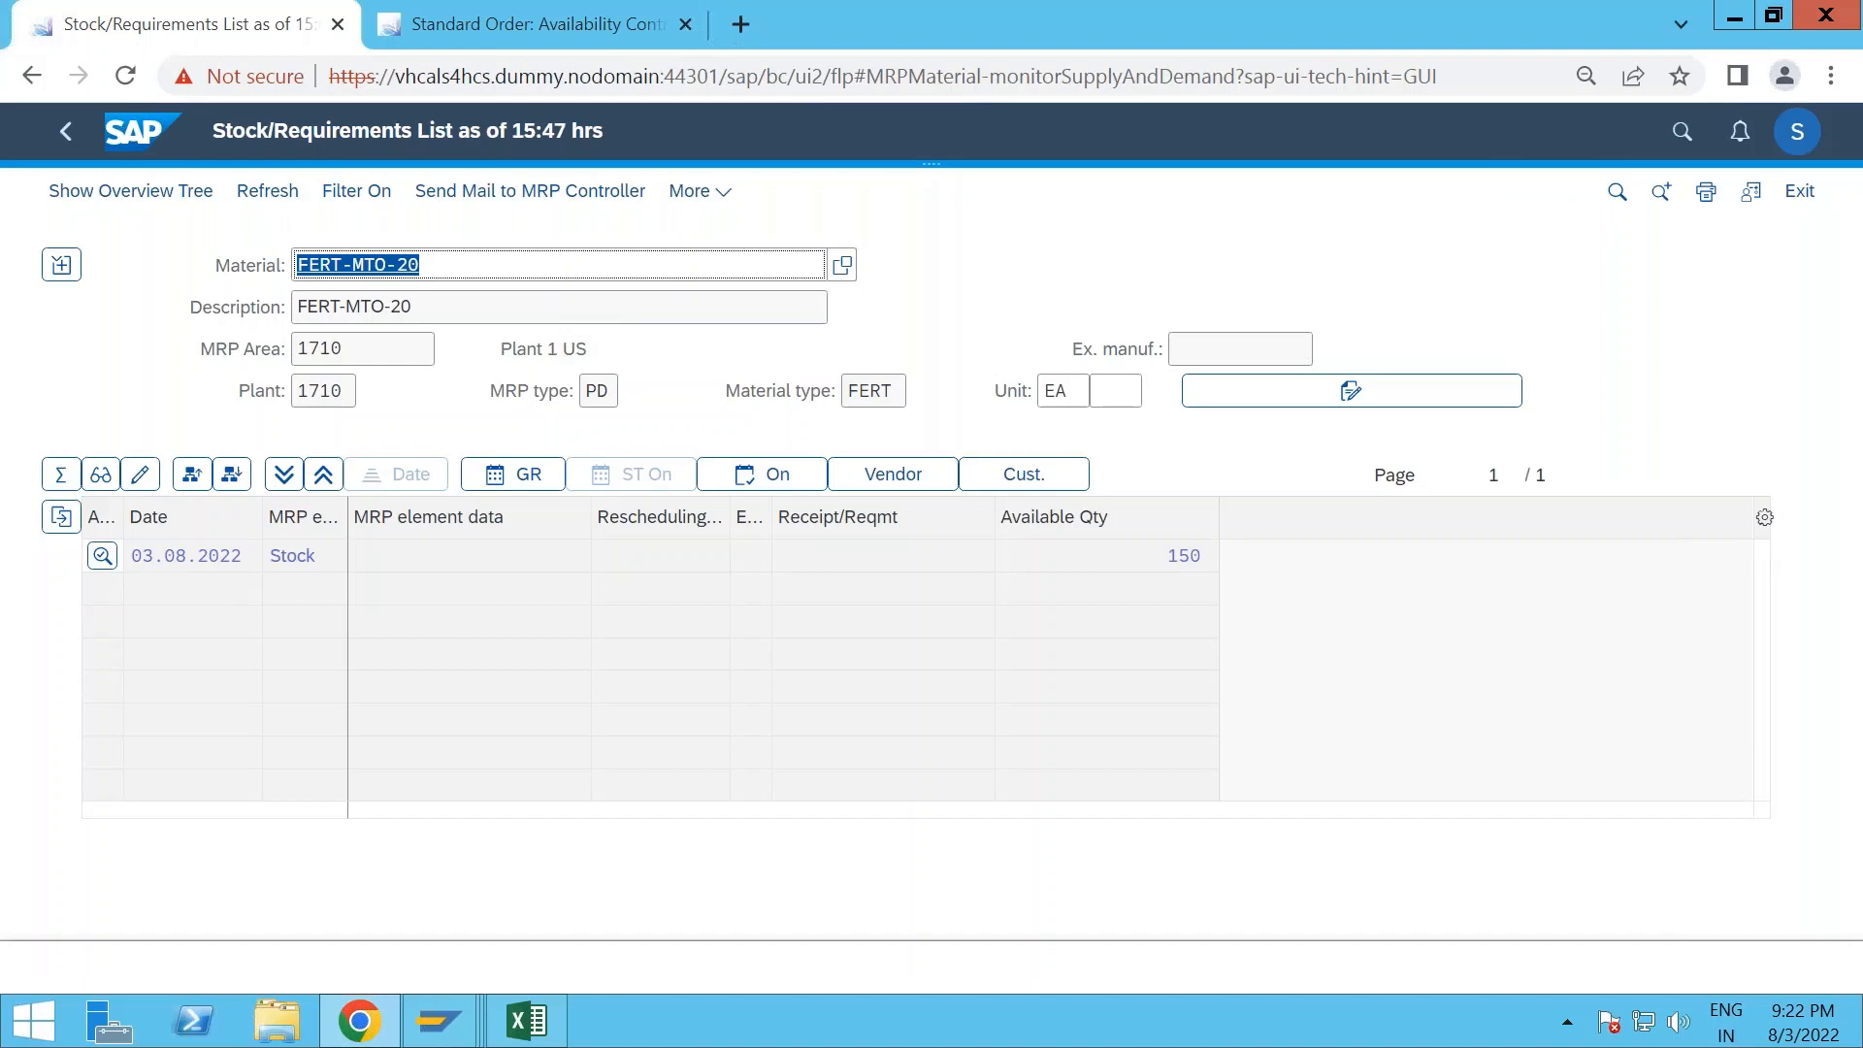
key("alt+Tab")
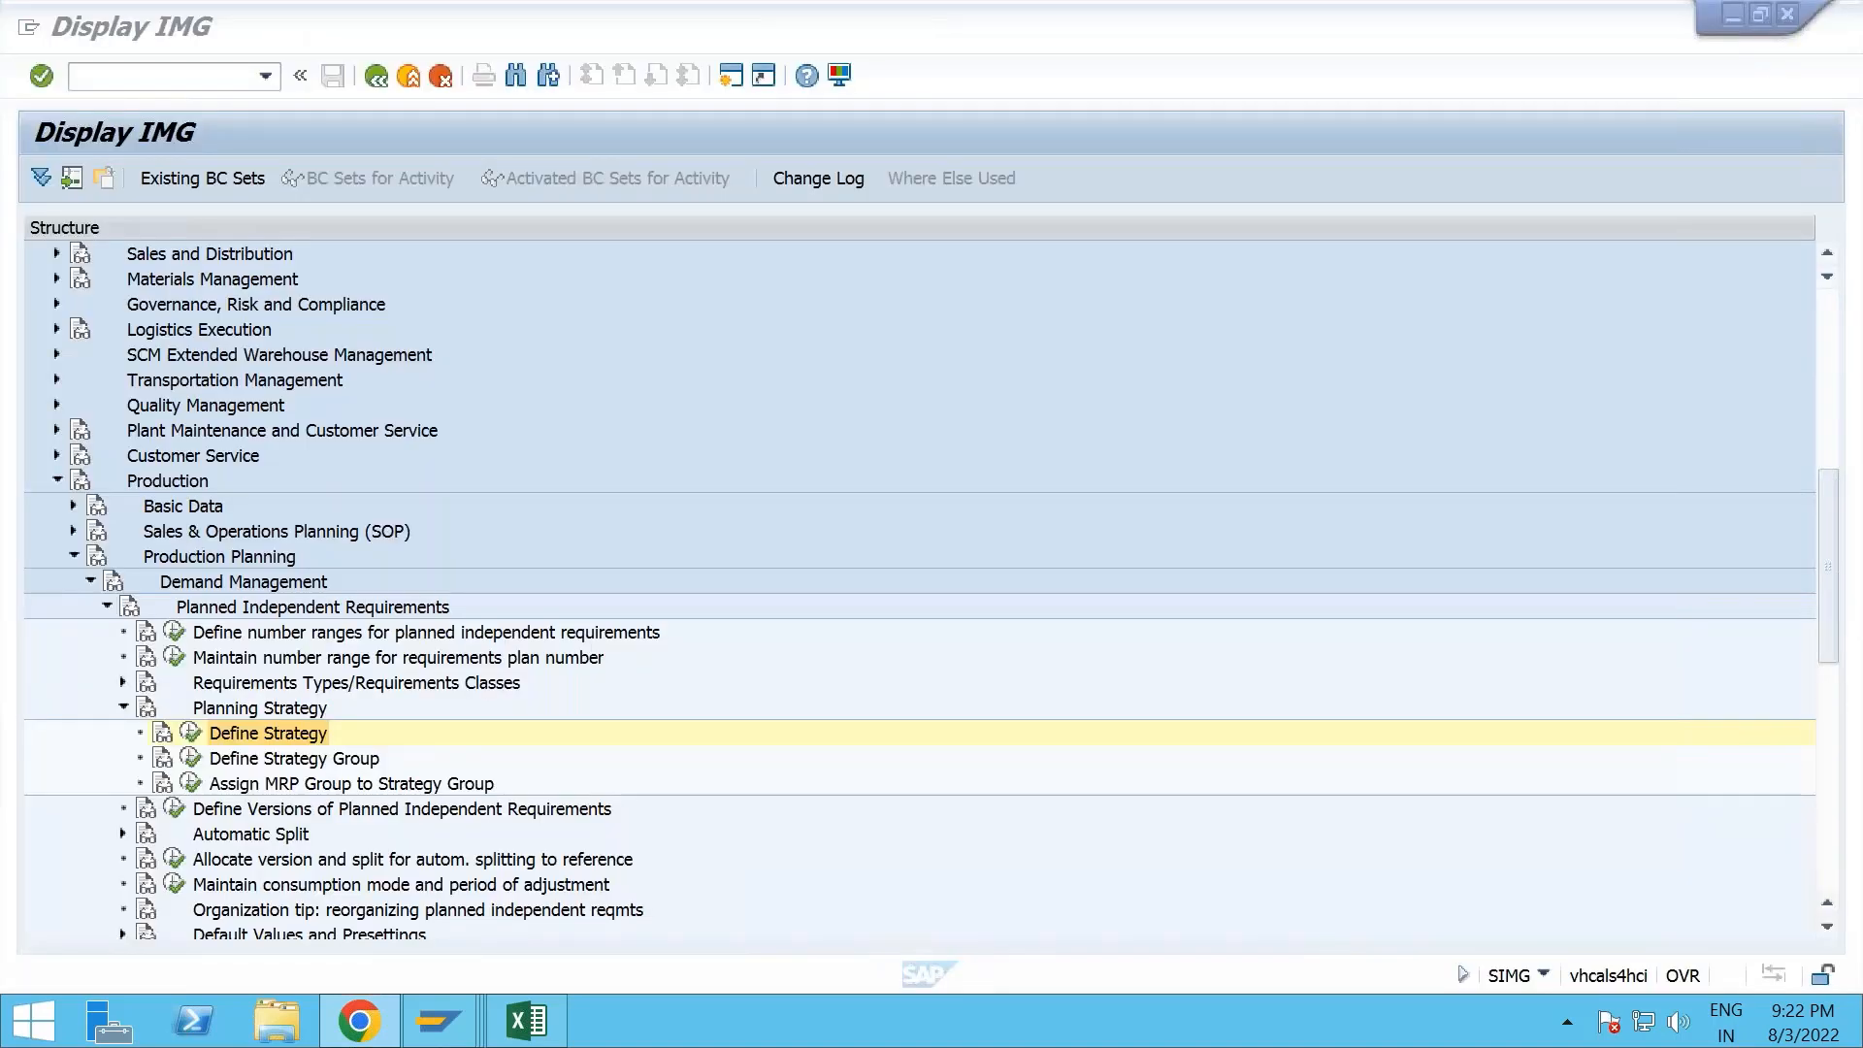
key("alt+Tab")
left_click(482, 31)
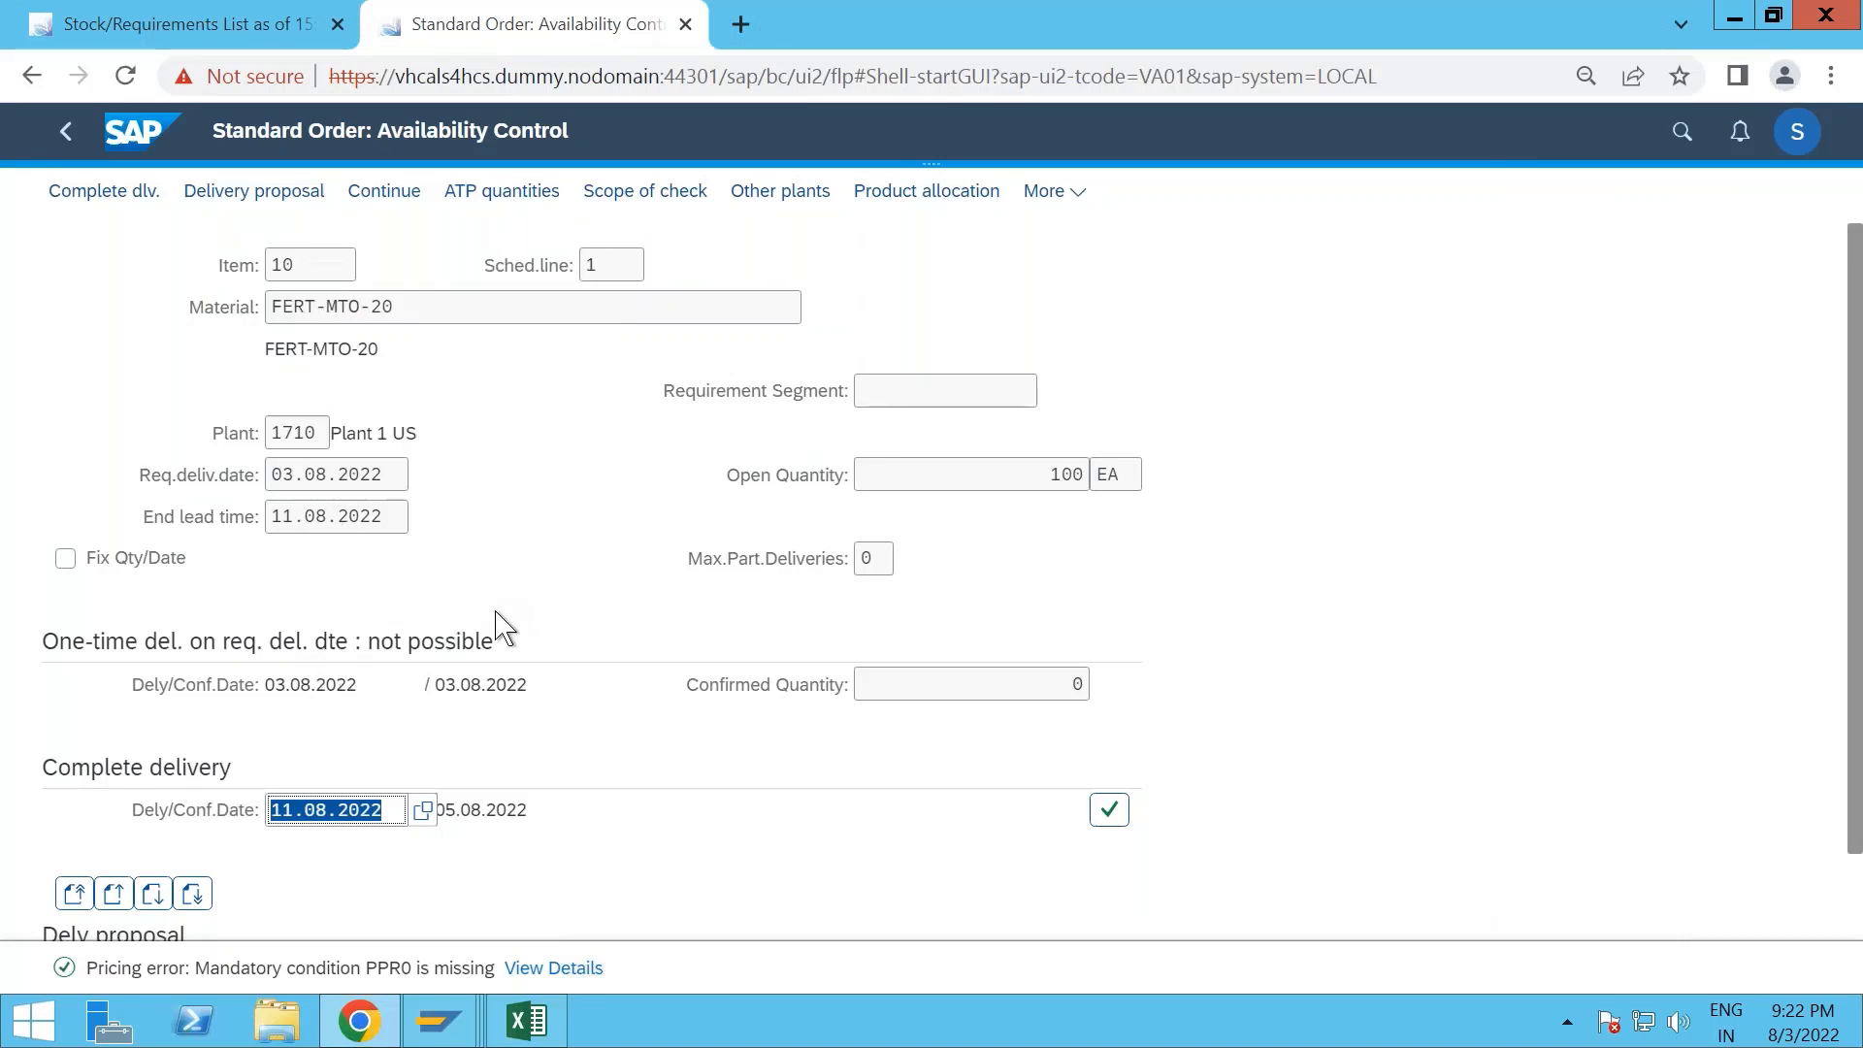
left_click(236, 24)
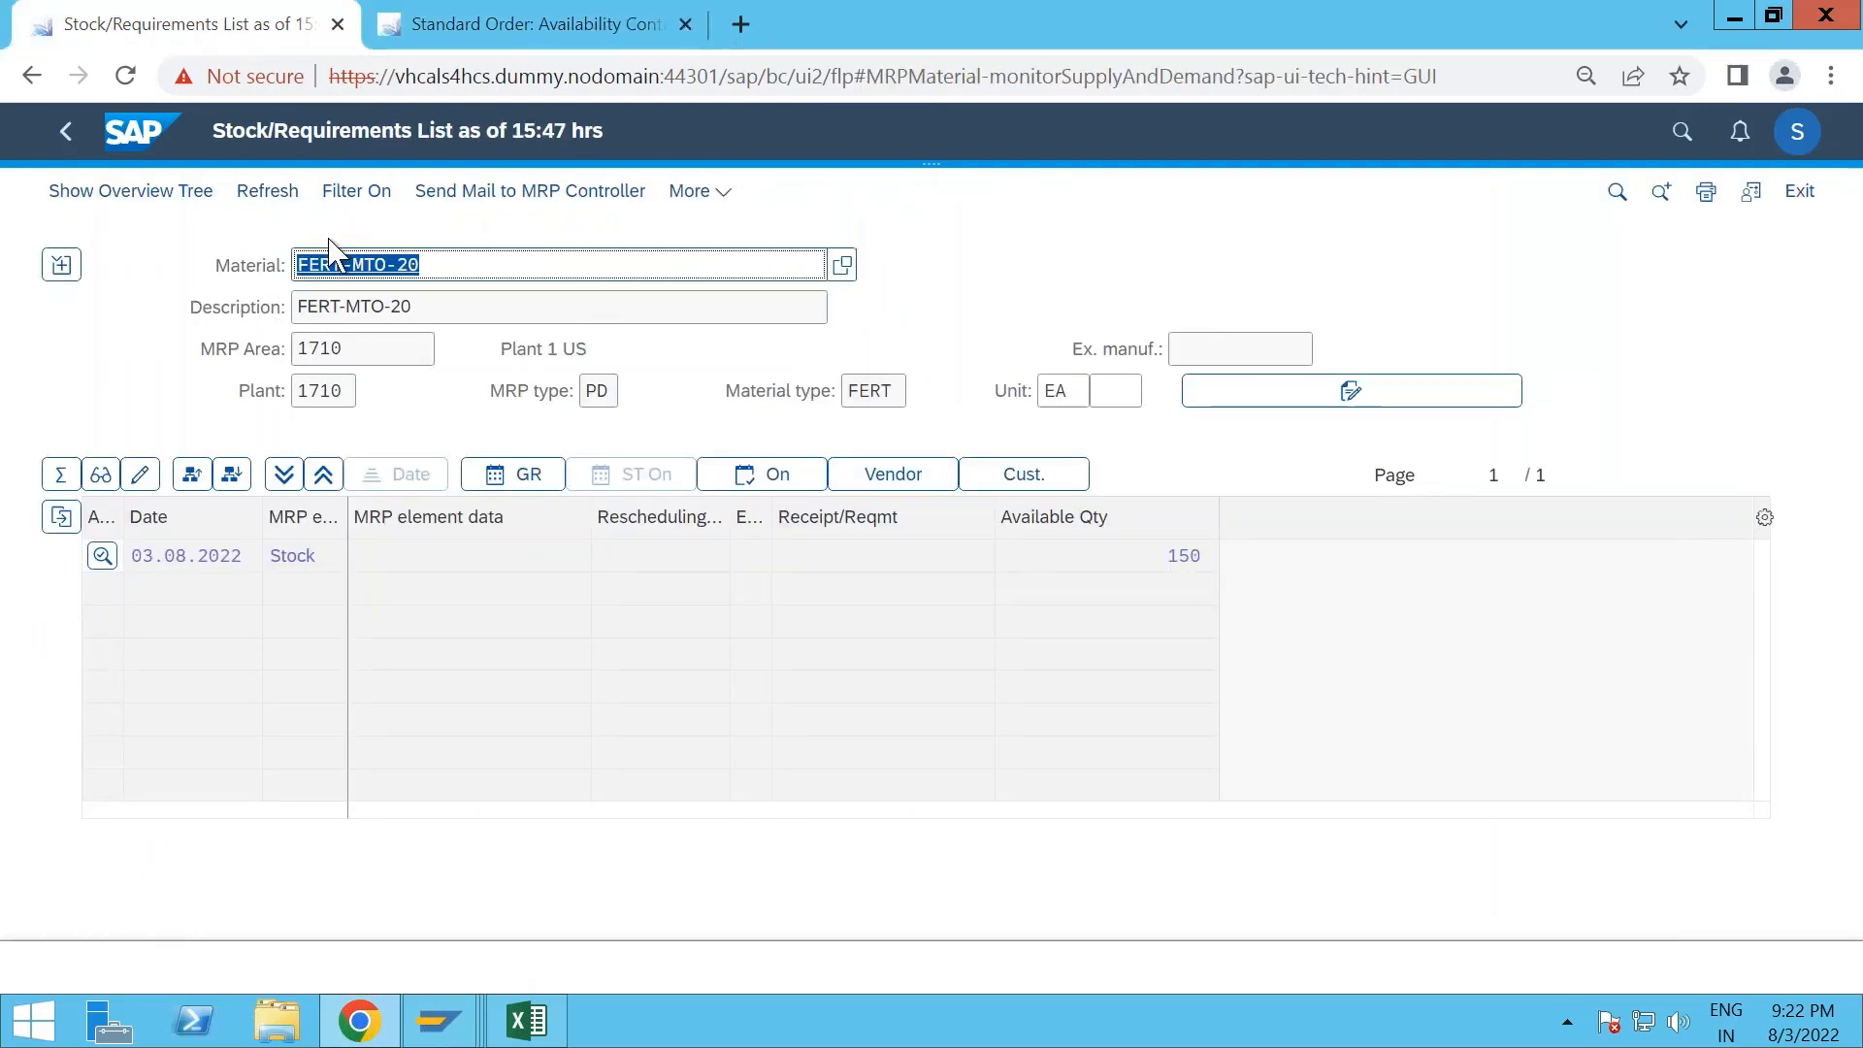
left_click(539, 24)
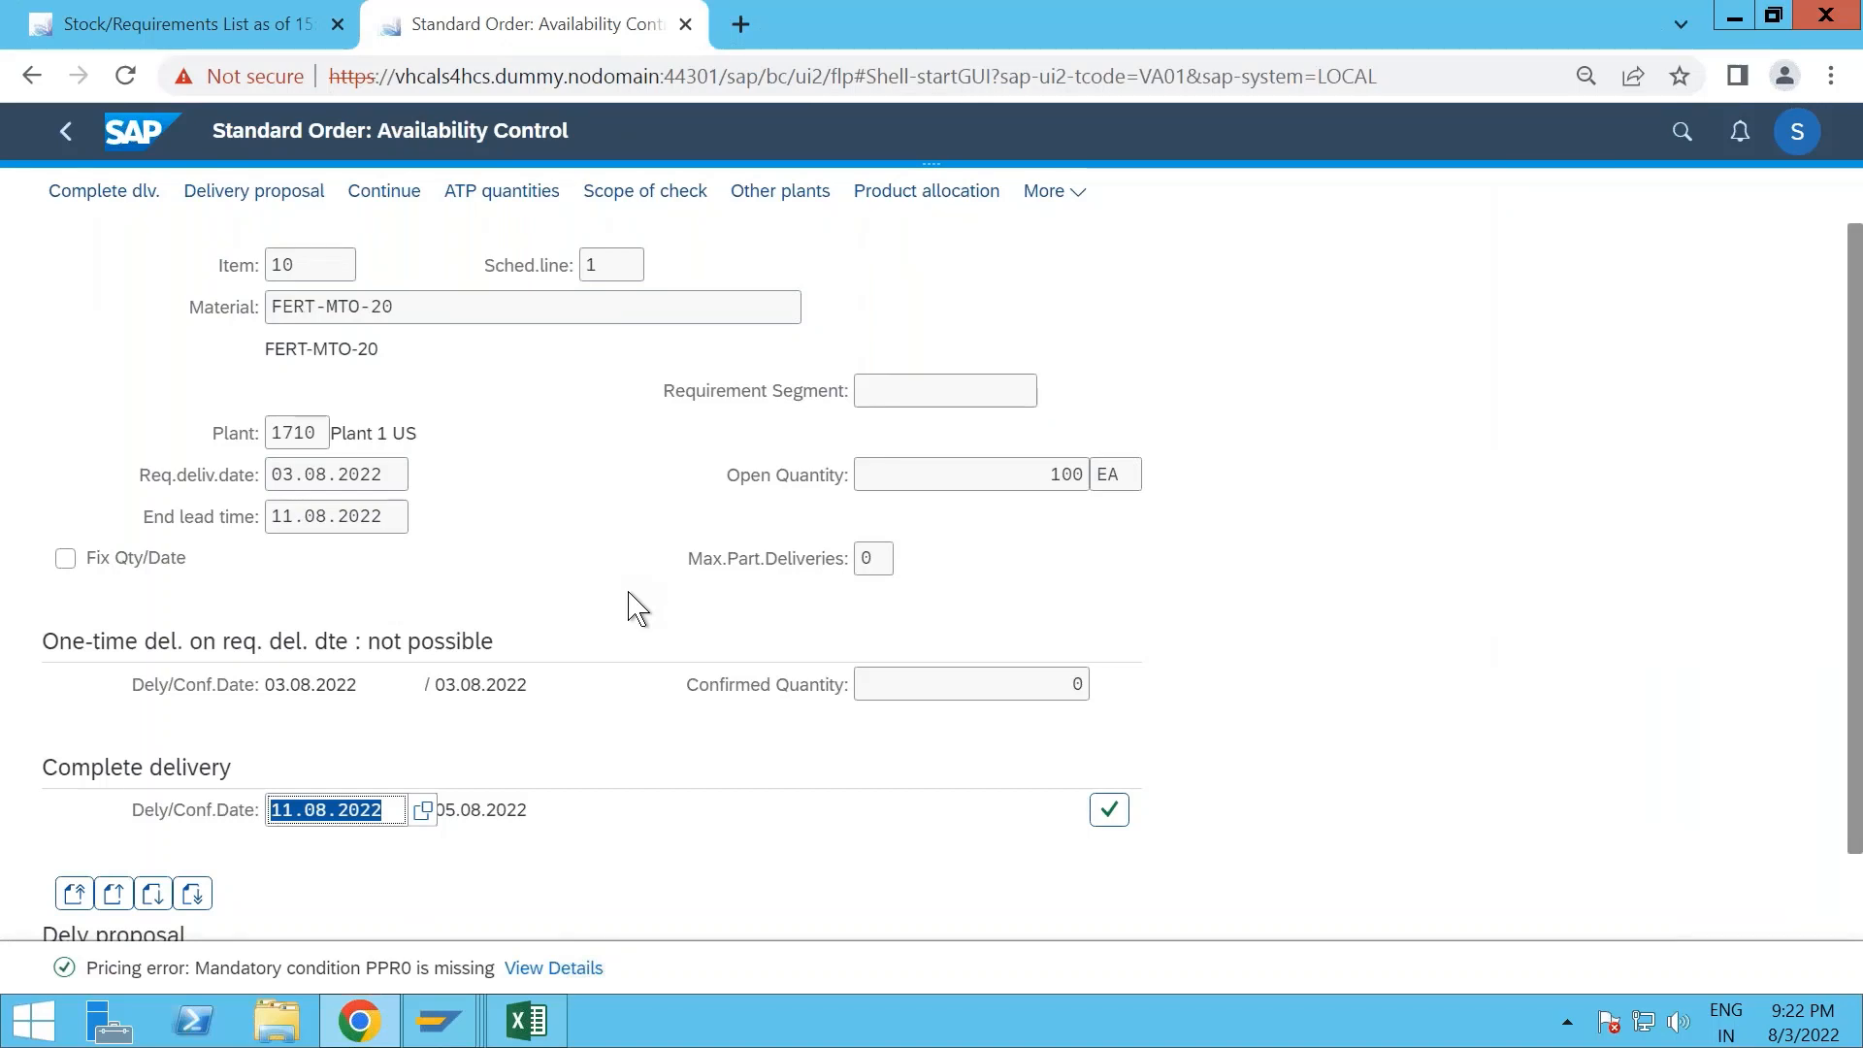
- Review the delivery proposals for FERT-MTO-20 and accept complete delivery for the order item
scroll(635, 609, "down", 1)
scroll(628, 591, "up", 1)
scroll(628, 592, "down", 1)
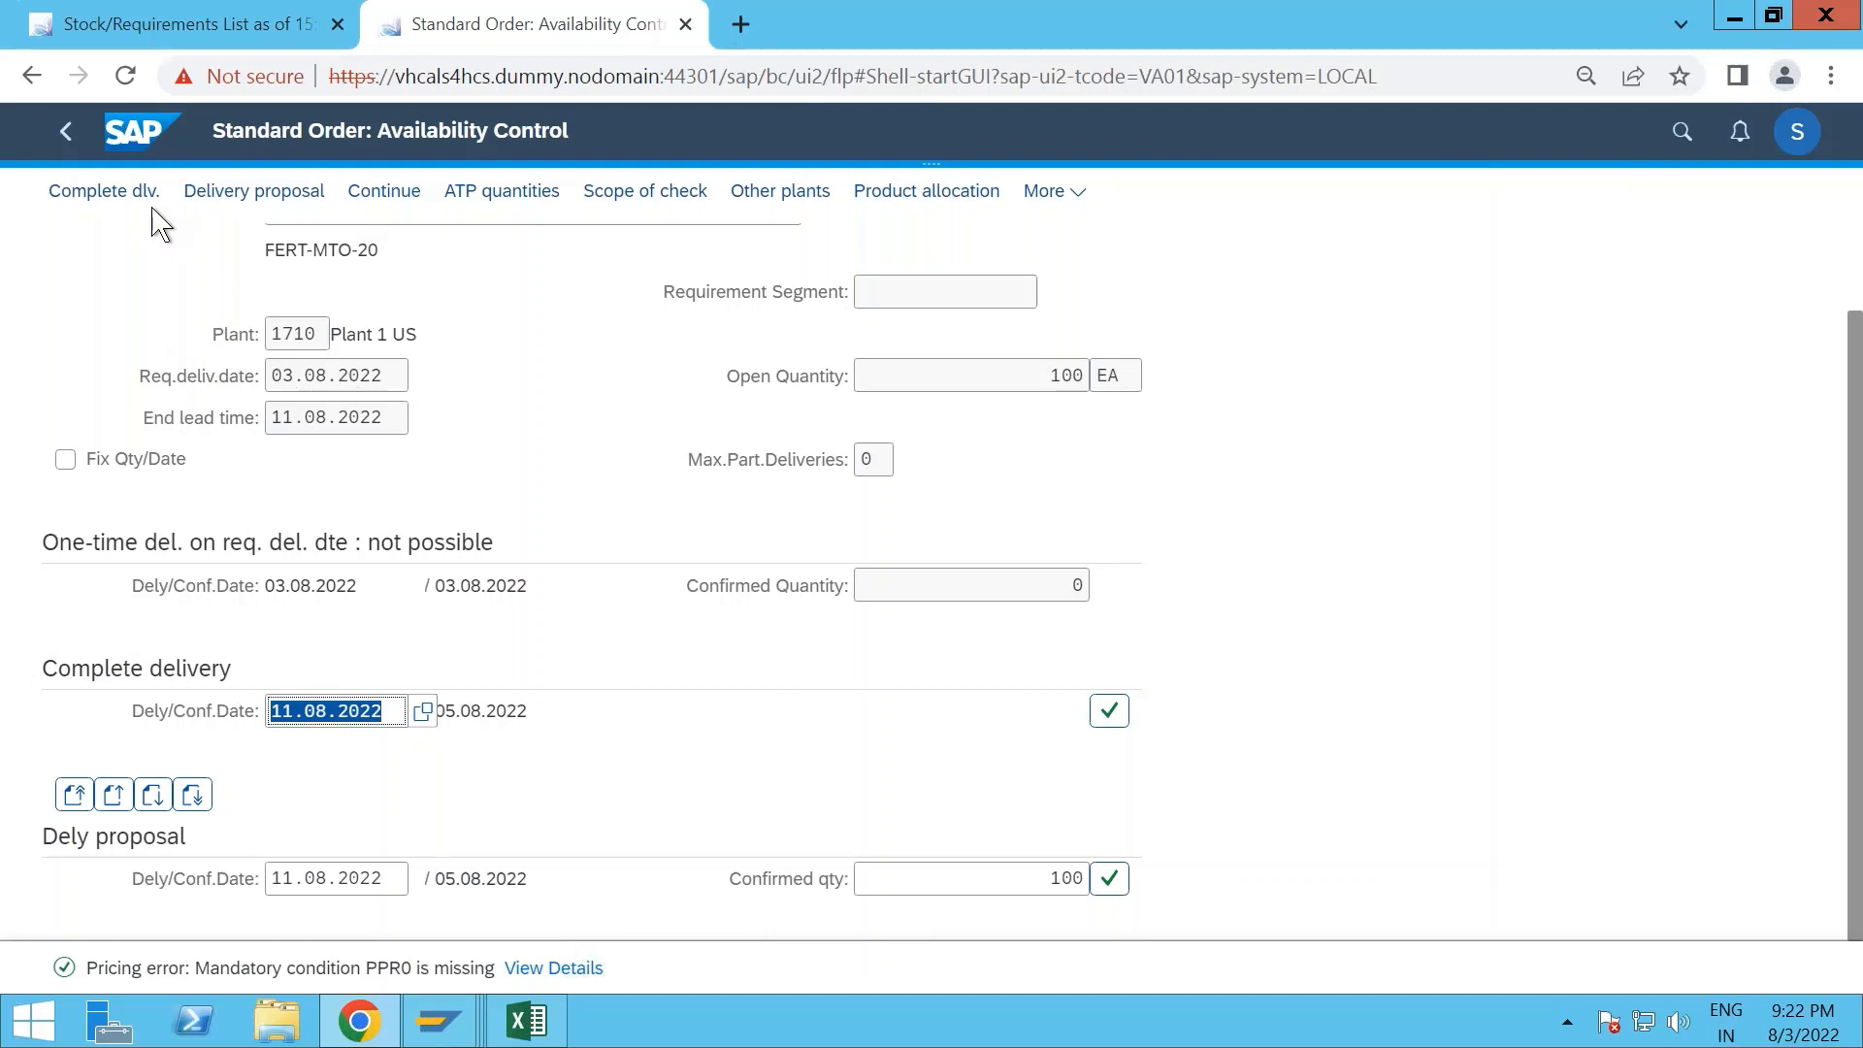
left_click(128, 199)
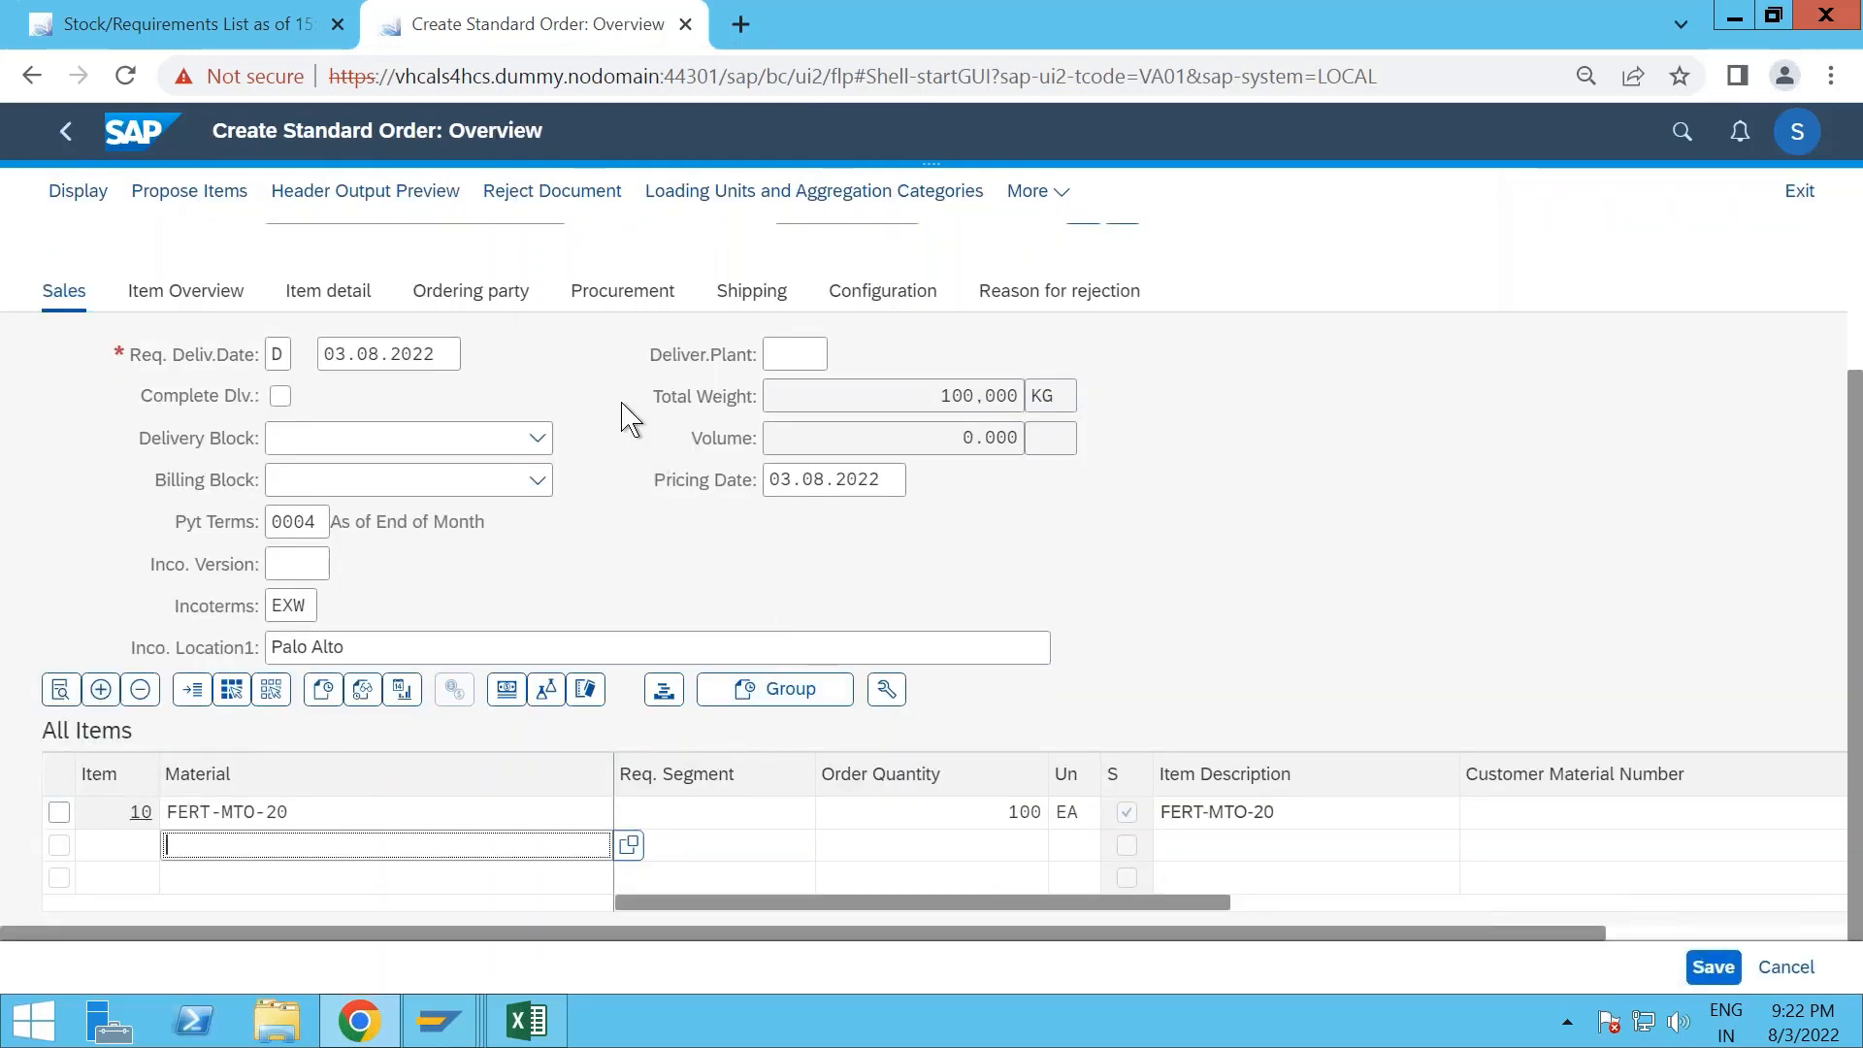
- Open the details of order item 10 and examine its schedule lines for delivery dates and confirmed quantities
scroll(626, 417, "down", 1)
left_click(105, 818)
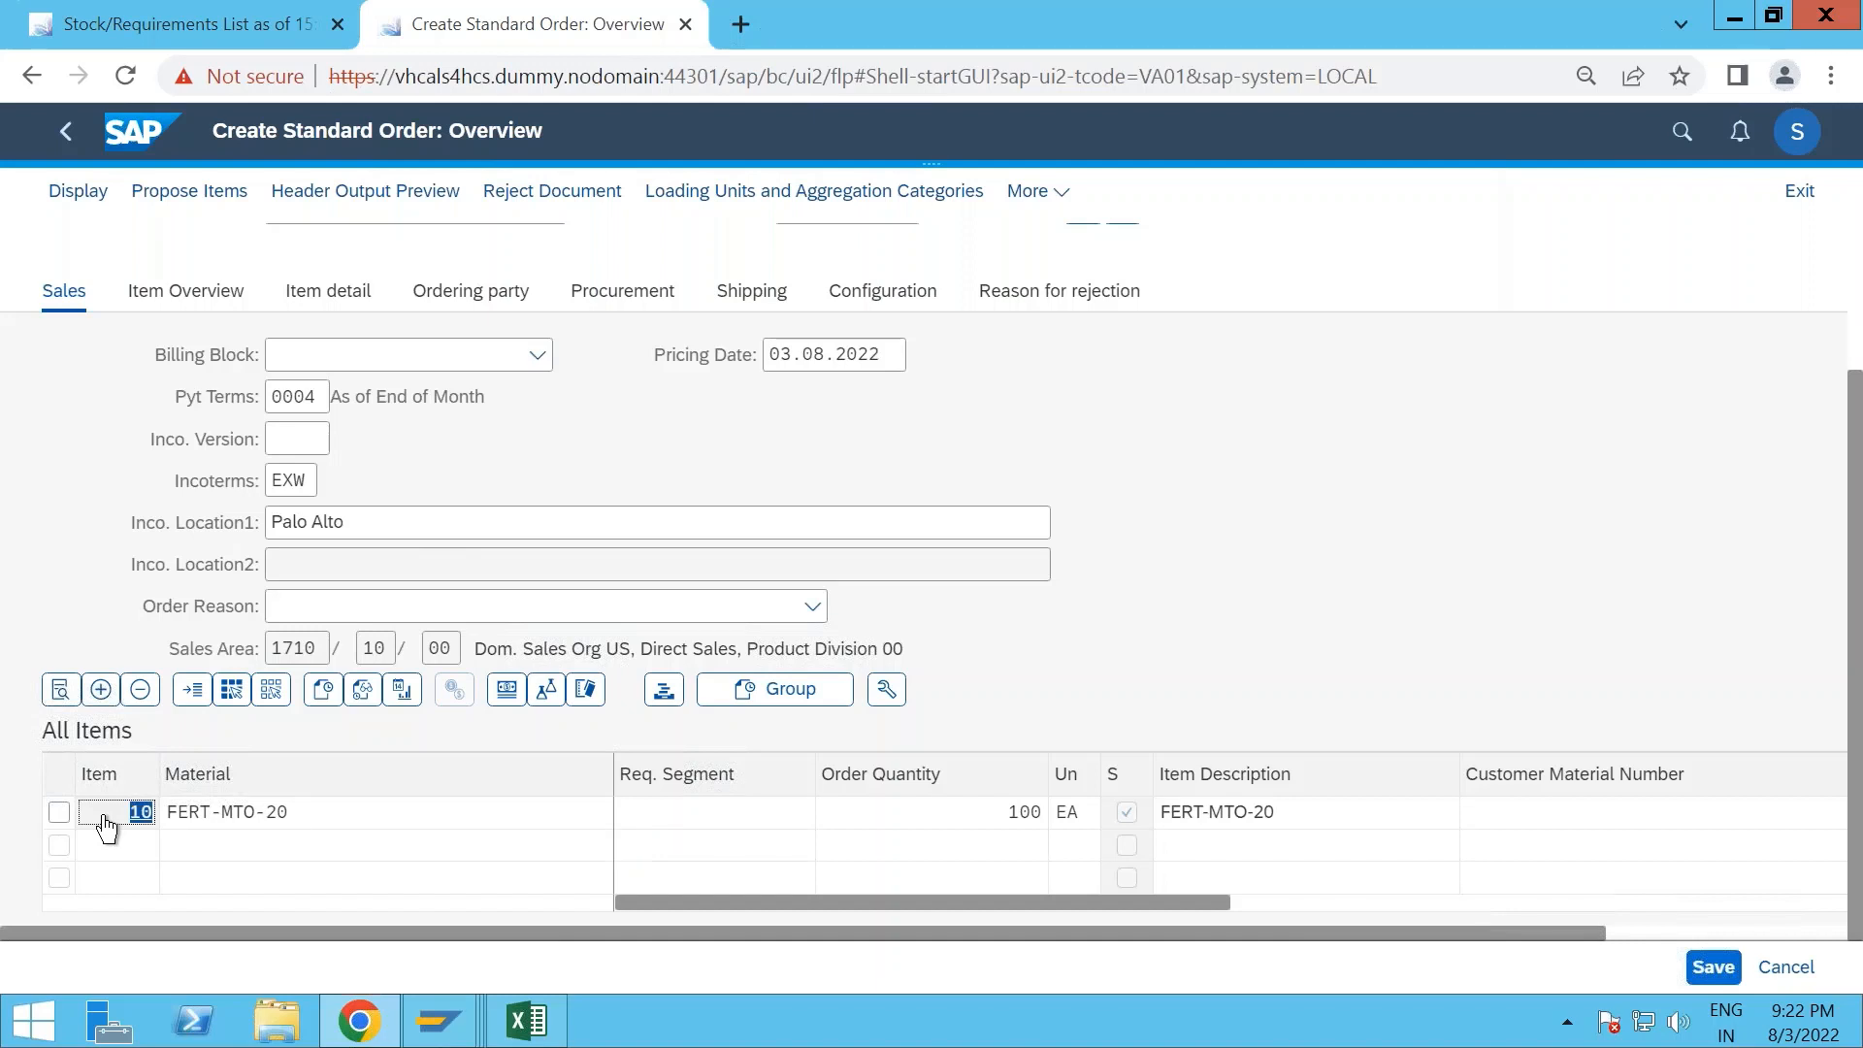
double_click(106, 824)
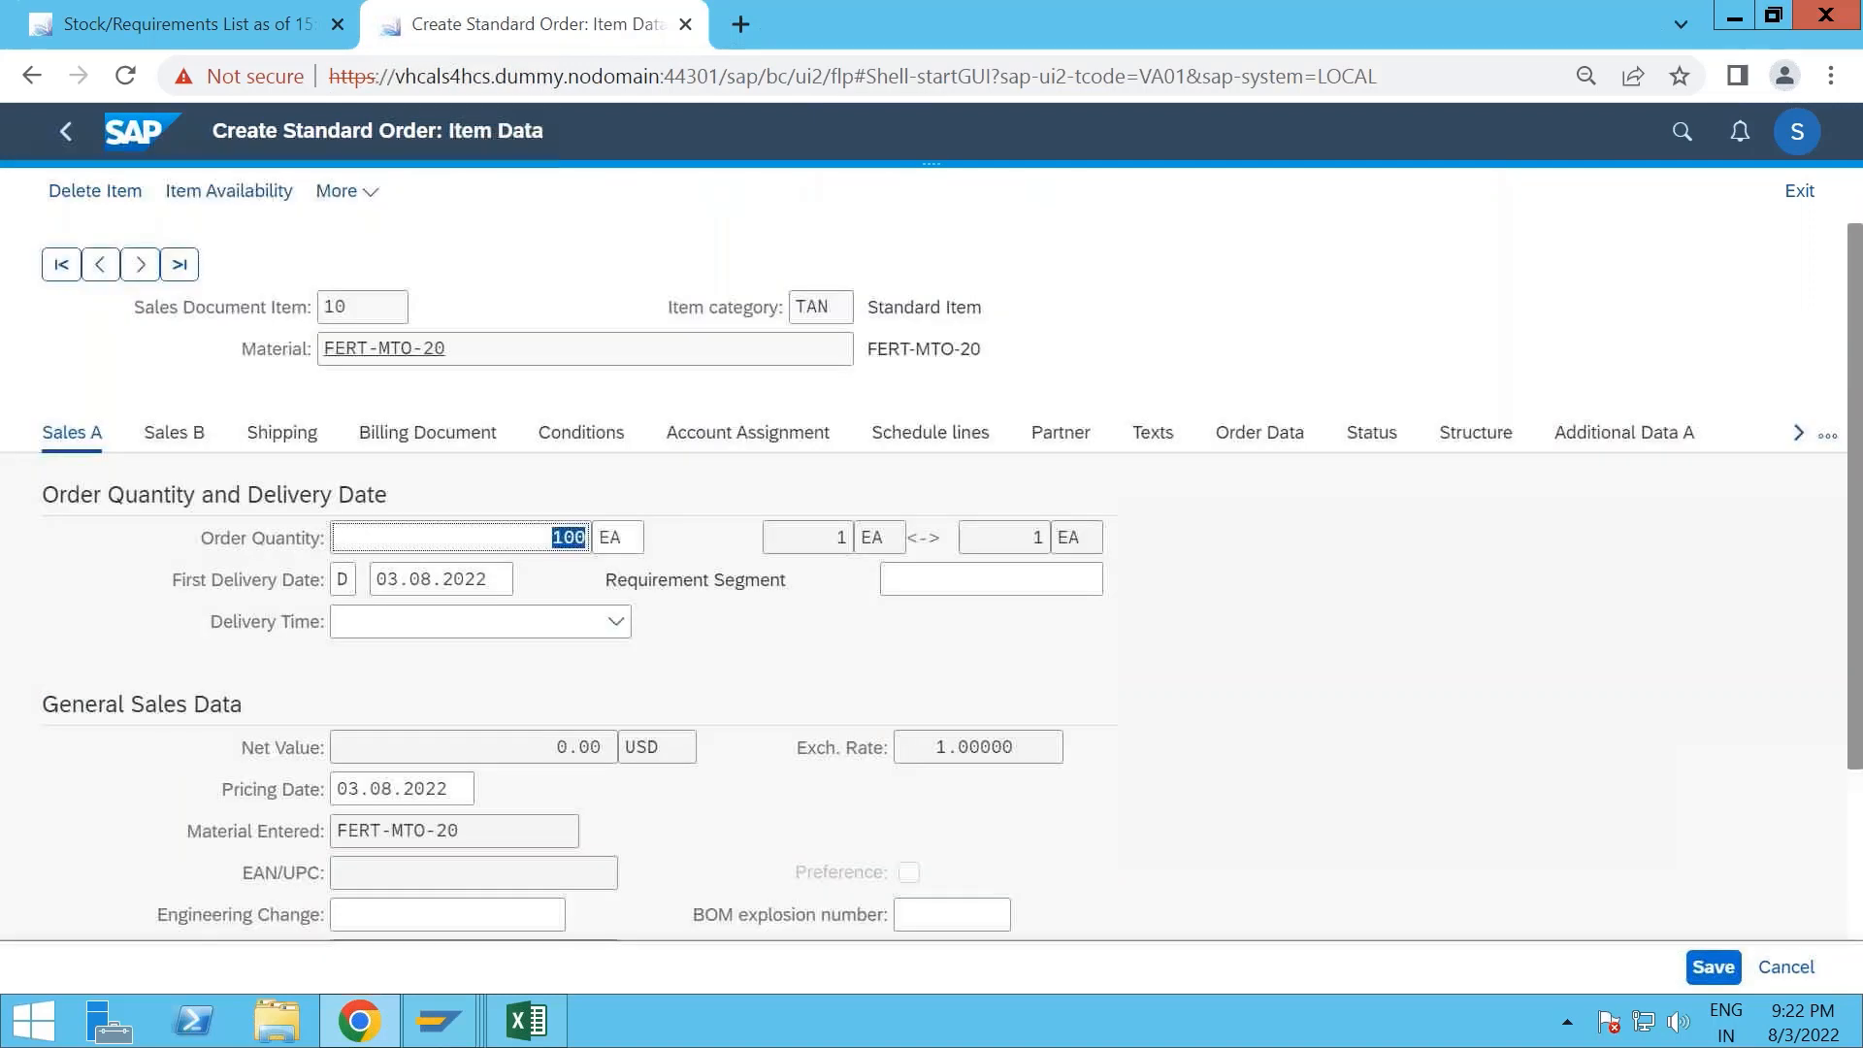
left_click(946, 449)
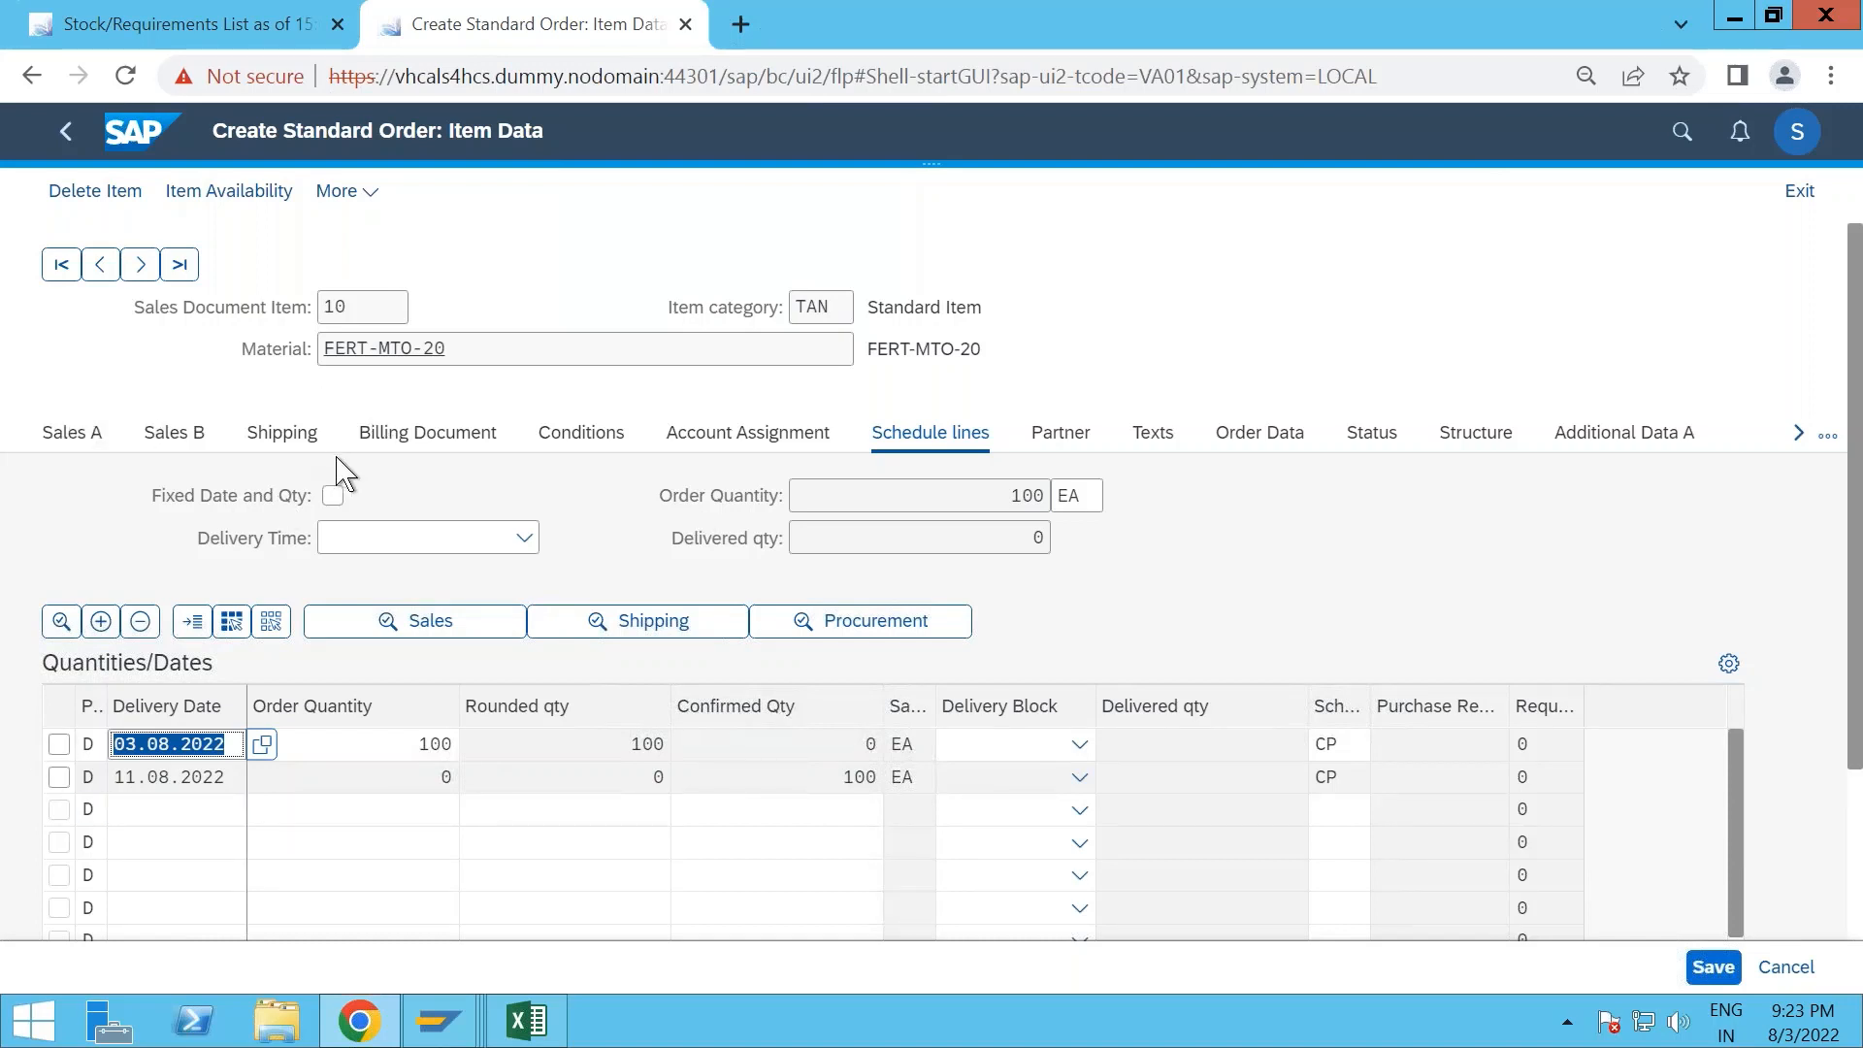
- Add the mandatory price condition type PPR0 to the pricing elements of order item 10
left_click(608, 443)
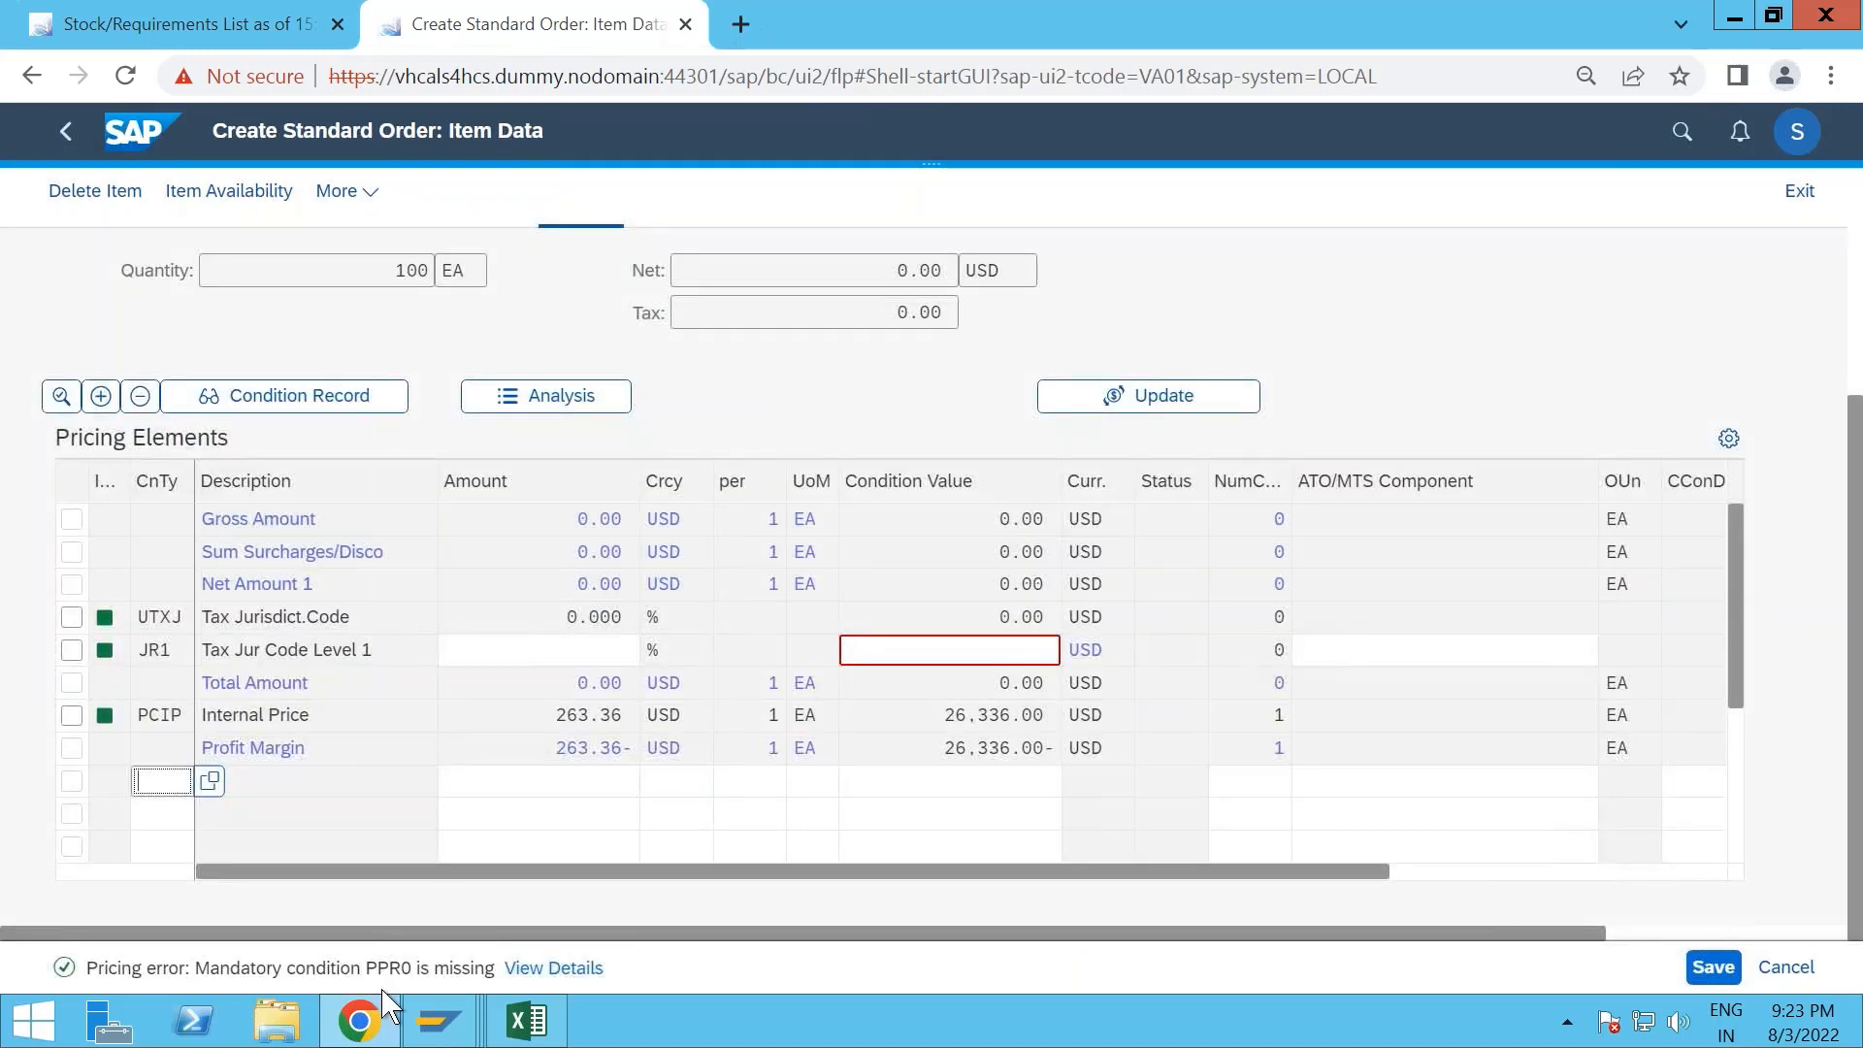
left_click(151, 791)
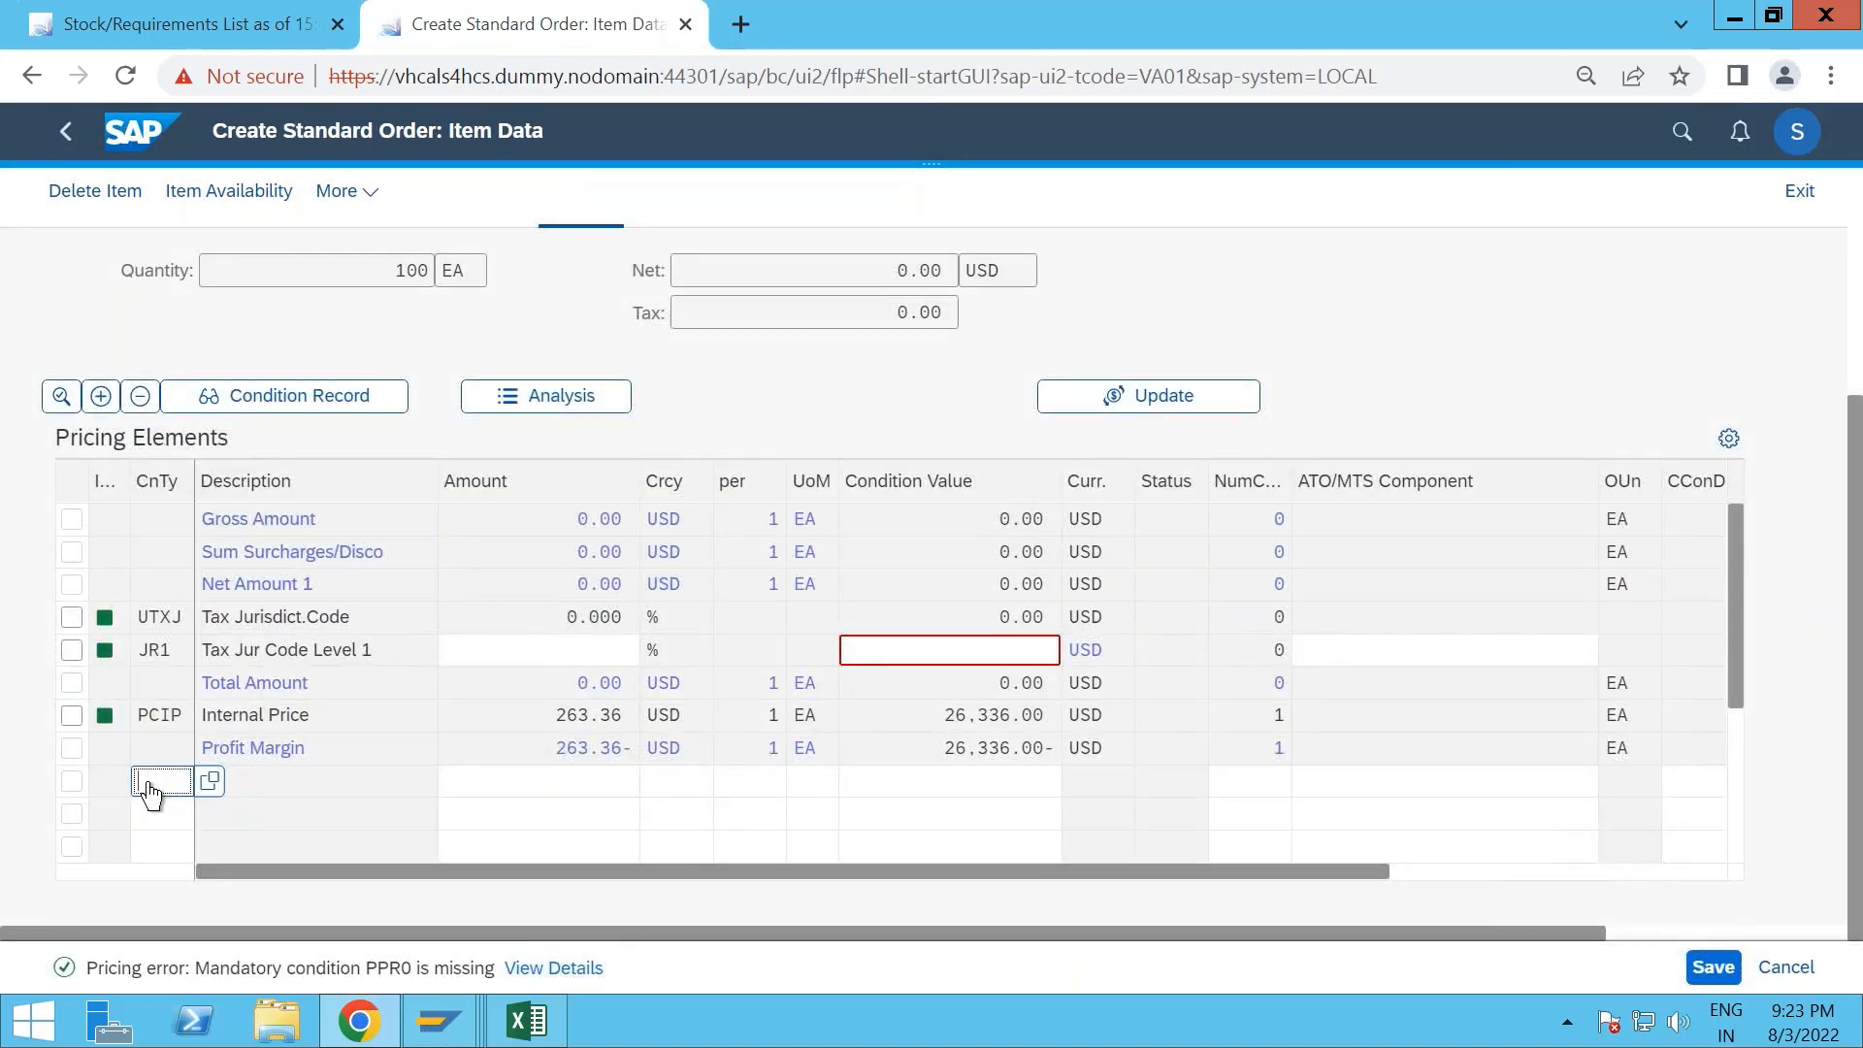
type("PPR0")
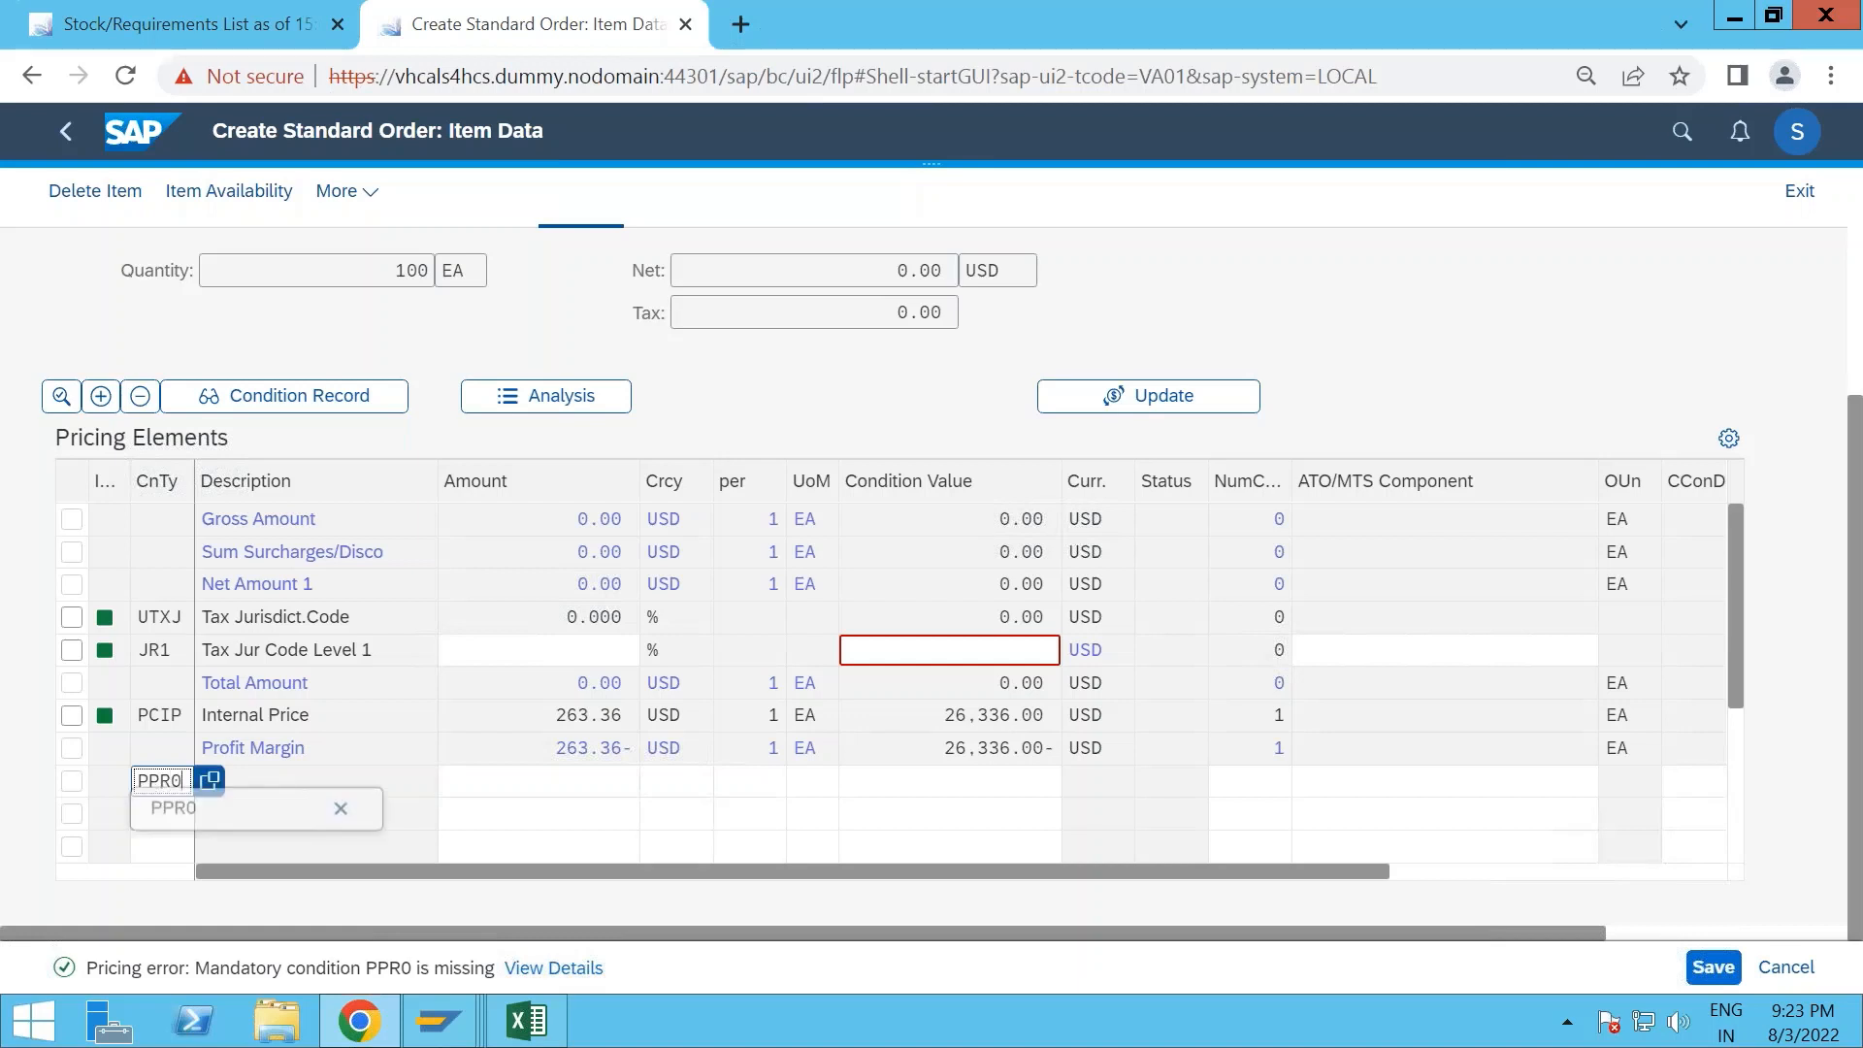
key("Return")
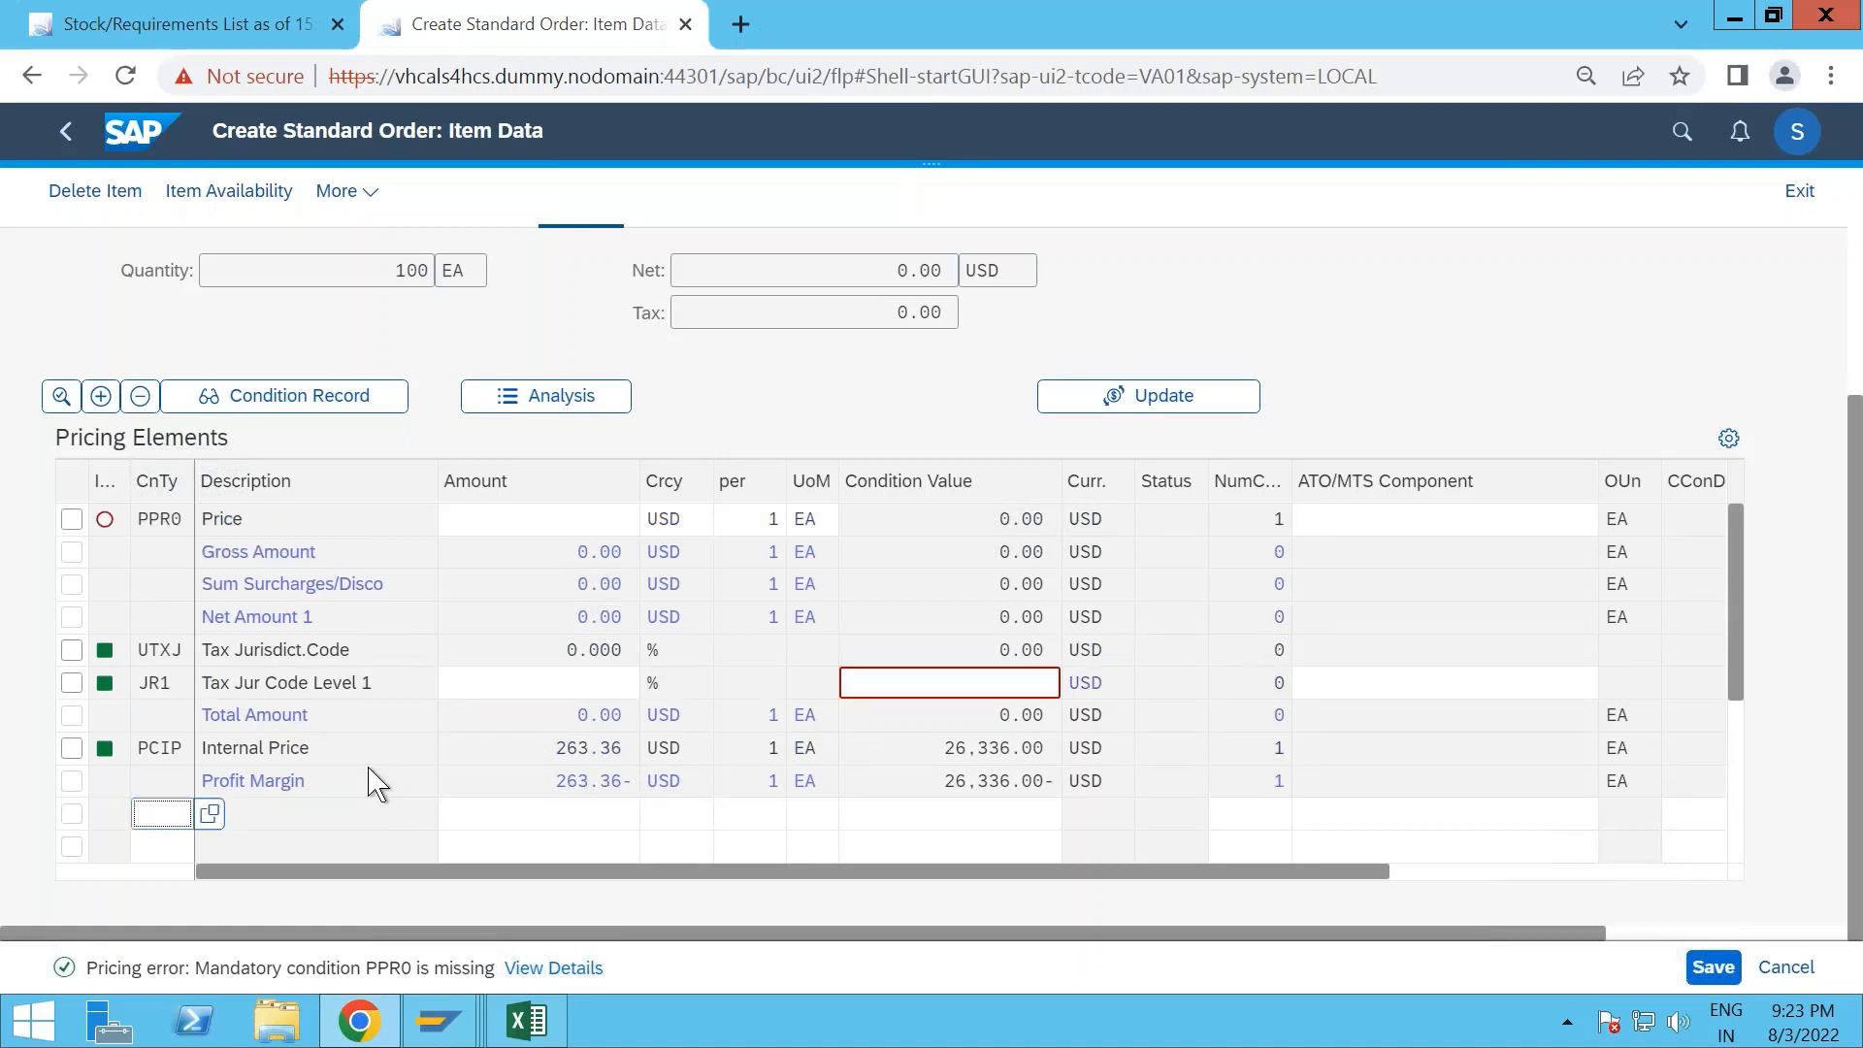
- Set the PPR0 price to 100 USD per EA and save the sales order
scroll(376, 782, "up", 1)
left_click(611, 629)
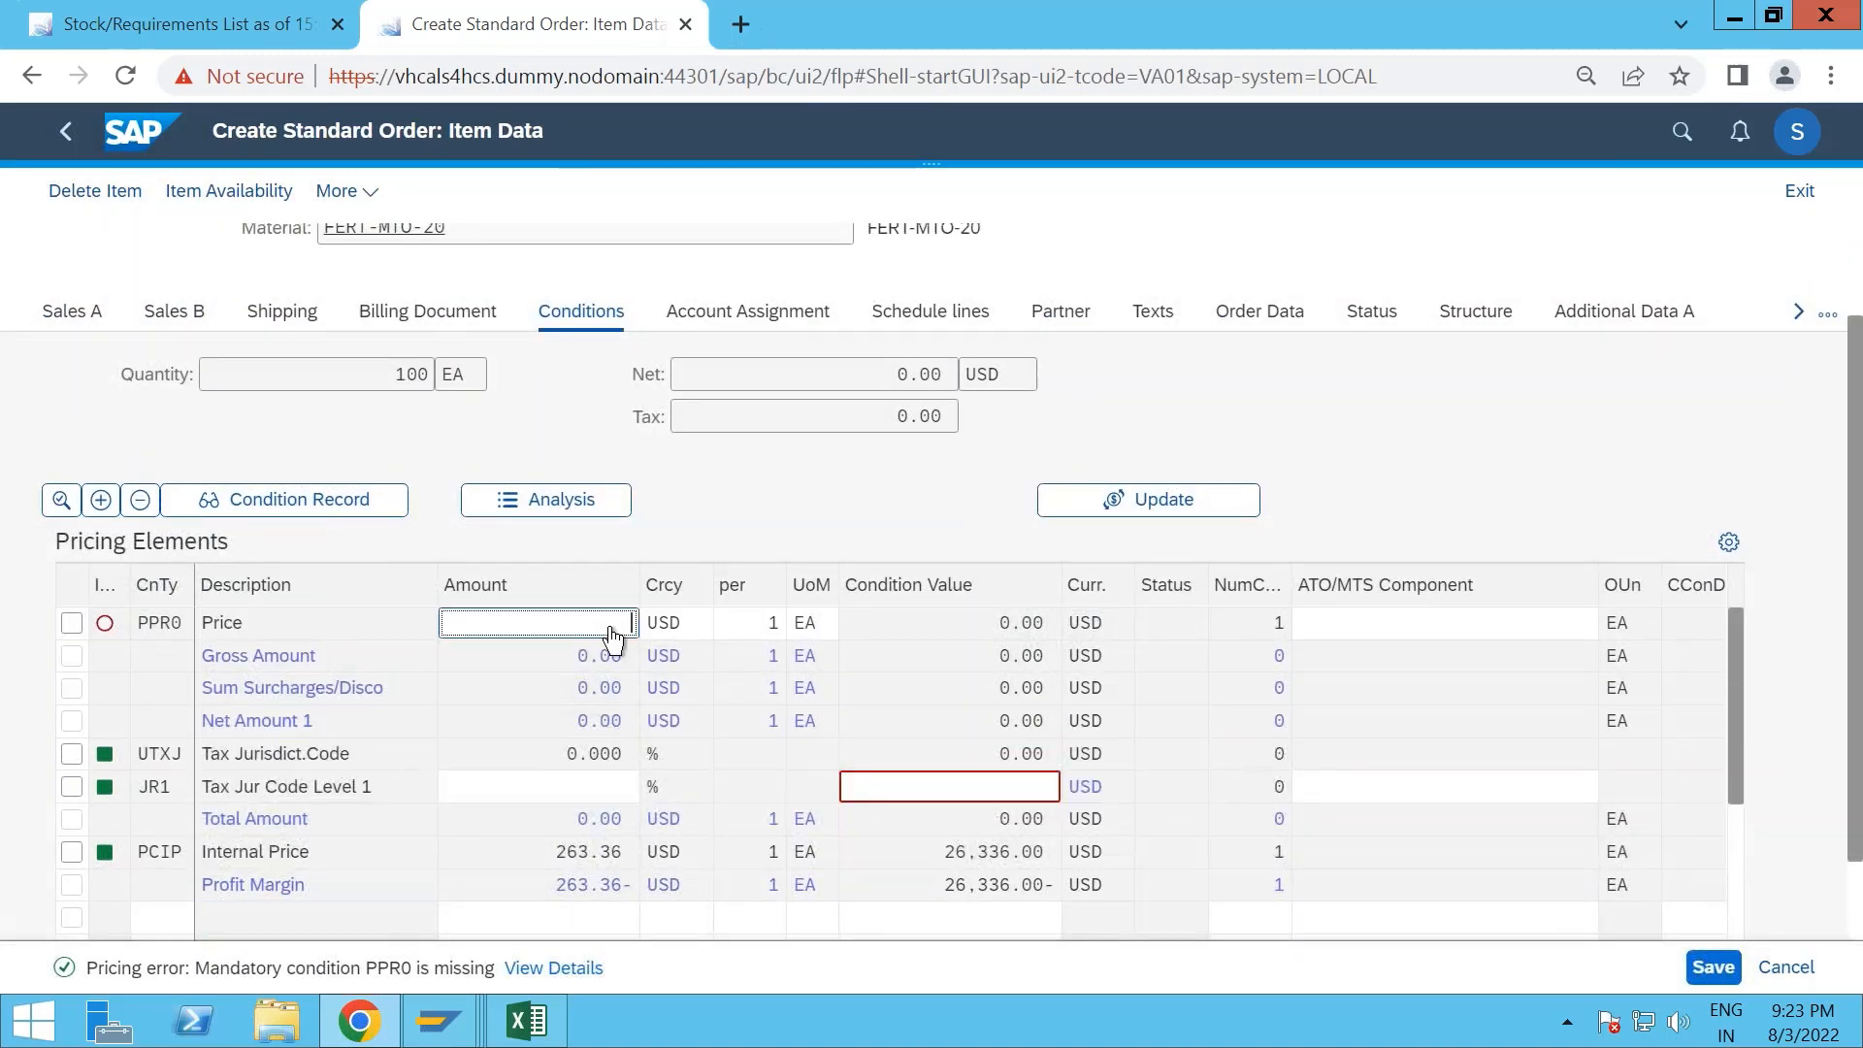
type("100")
key("Return")
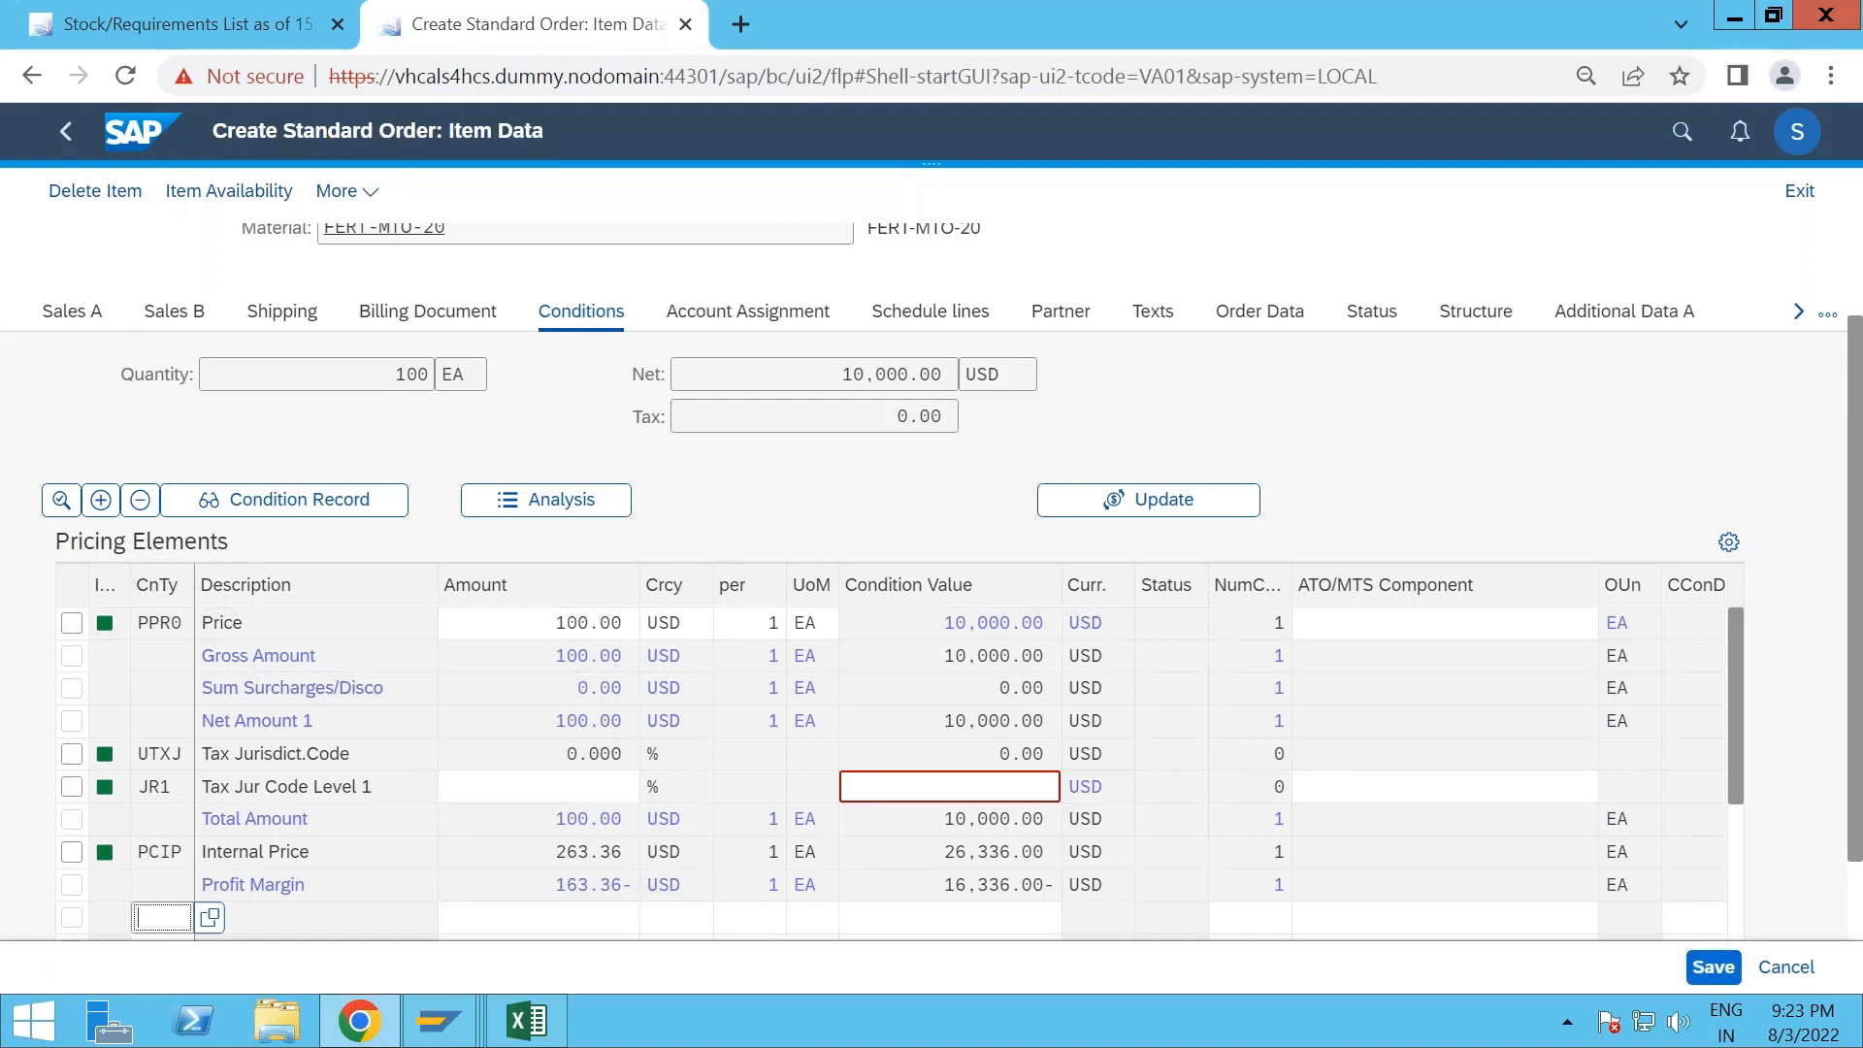
scroll(755, 728, "down", 3)
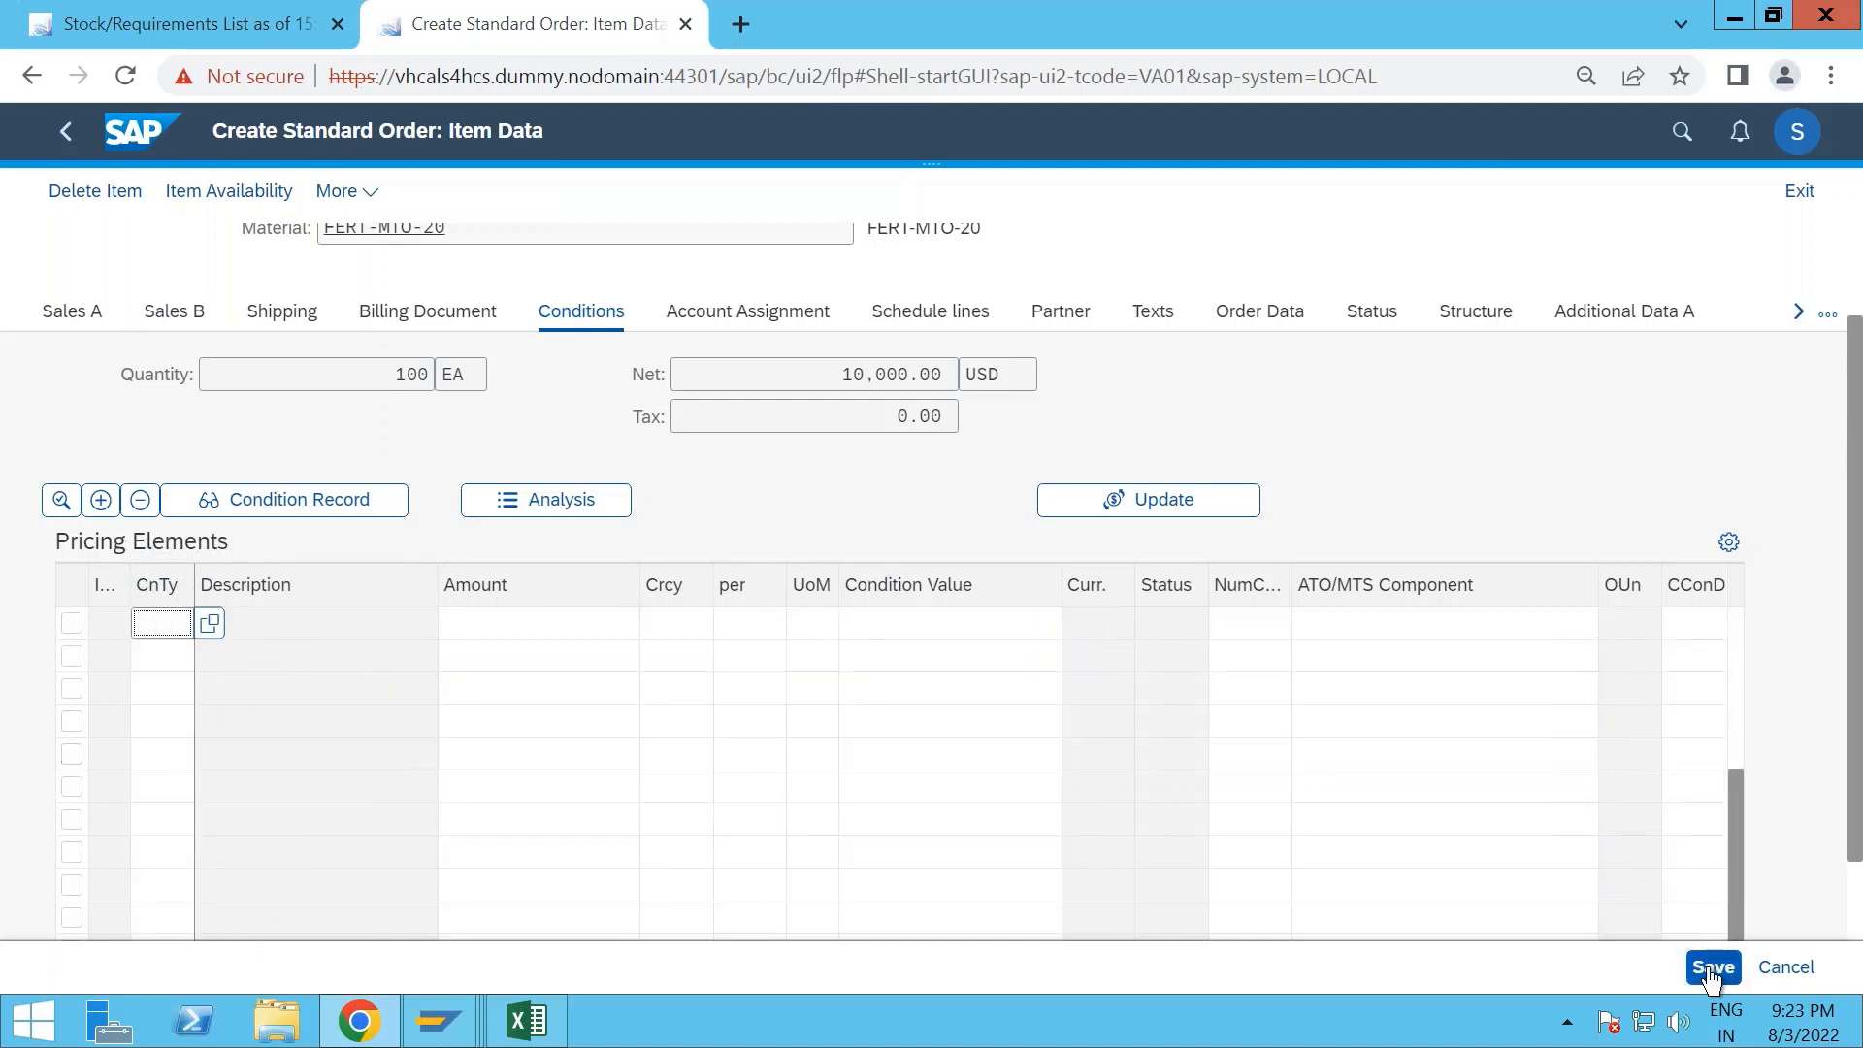
left_click(1712, 966)
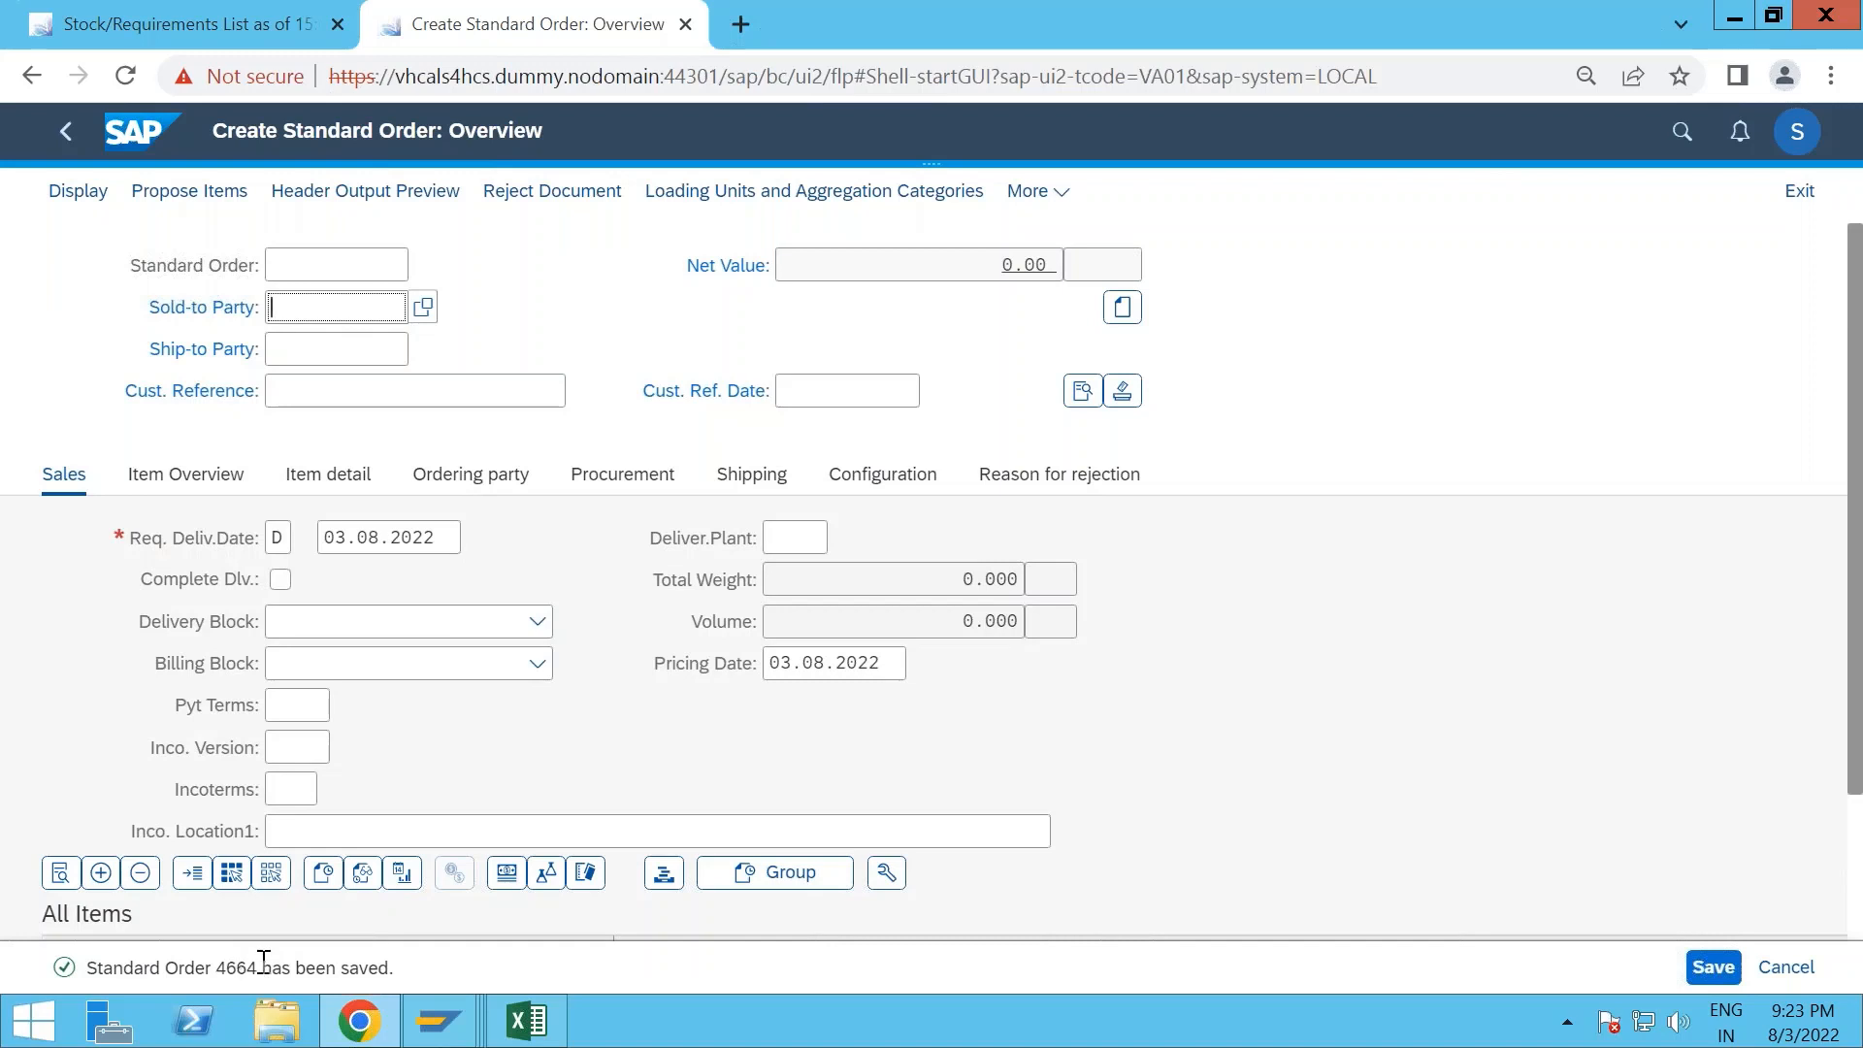
- Refresh the stock/requirements list of FERT-MTO-20 and examine the details of its customer stock element
left_click(199, 19)
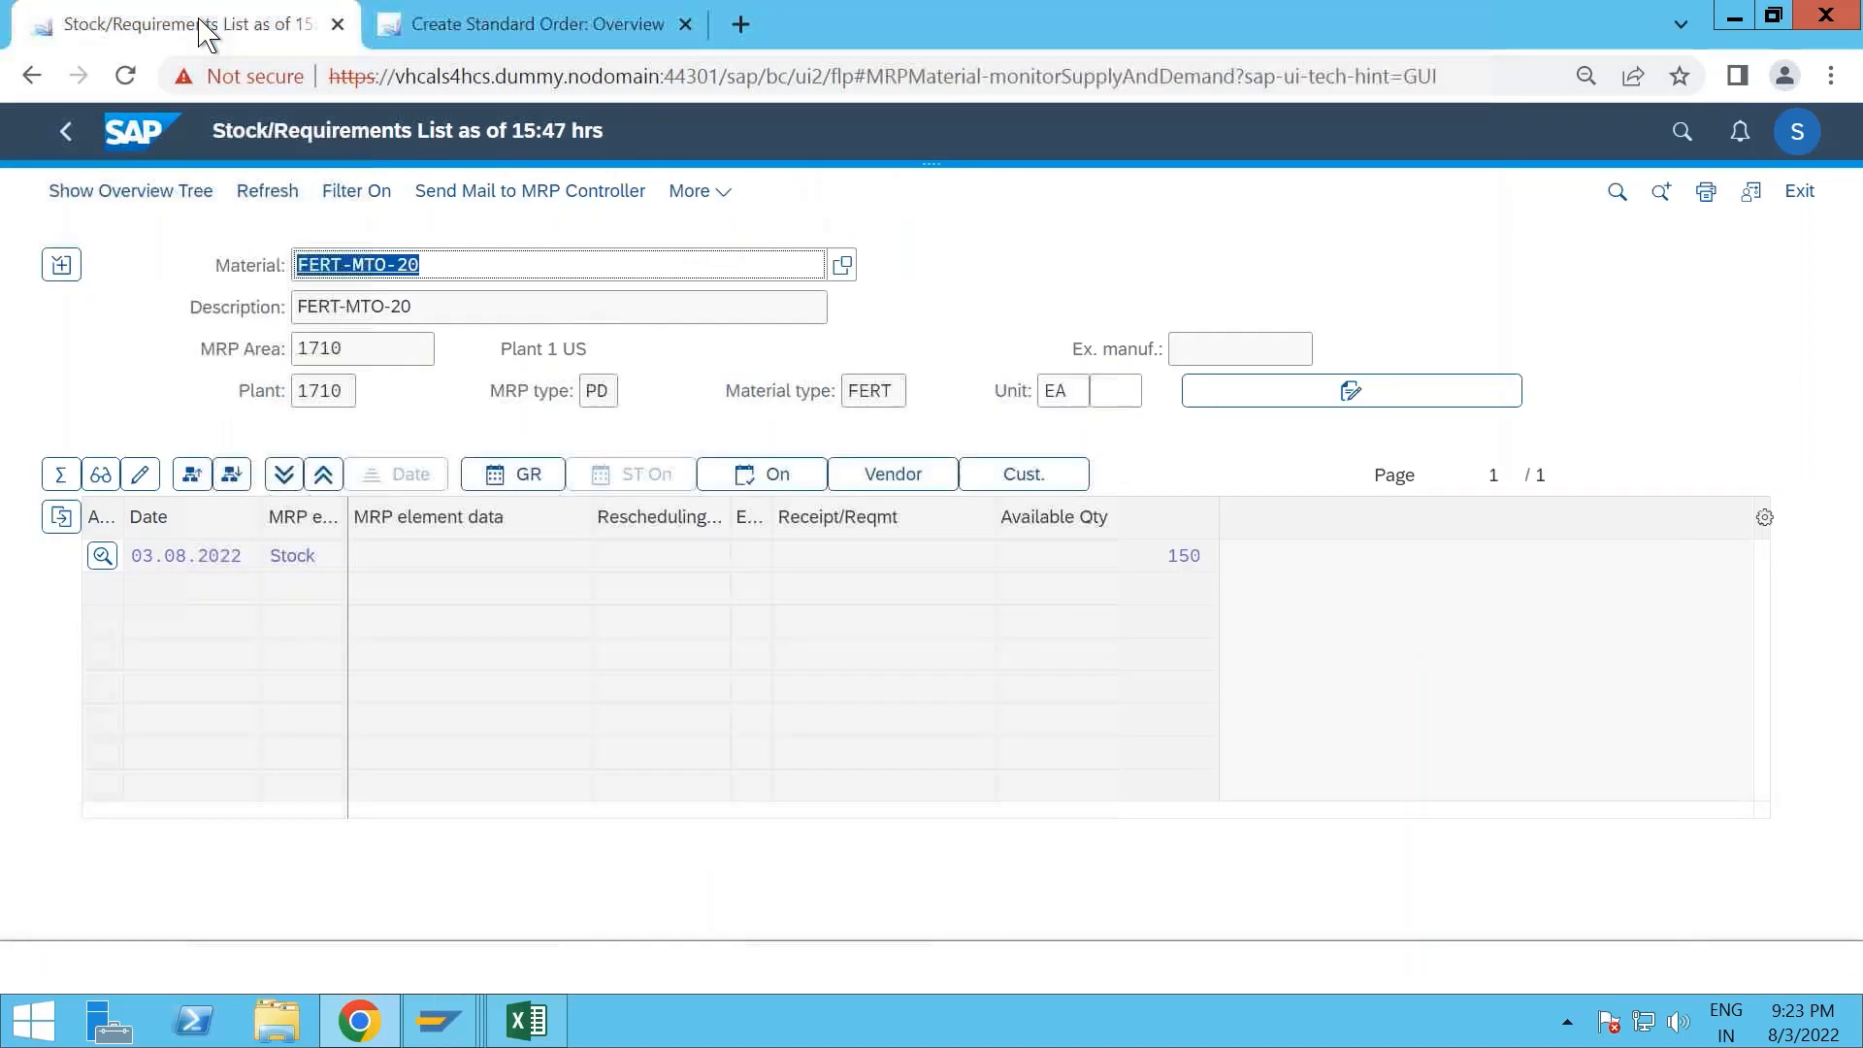
left_click(267, 193)
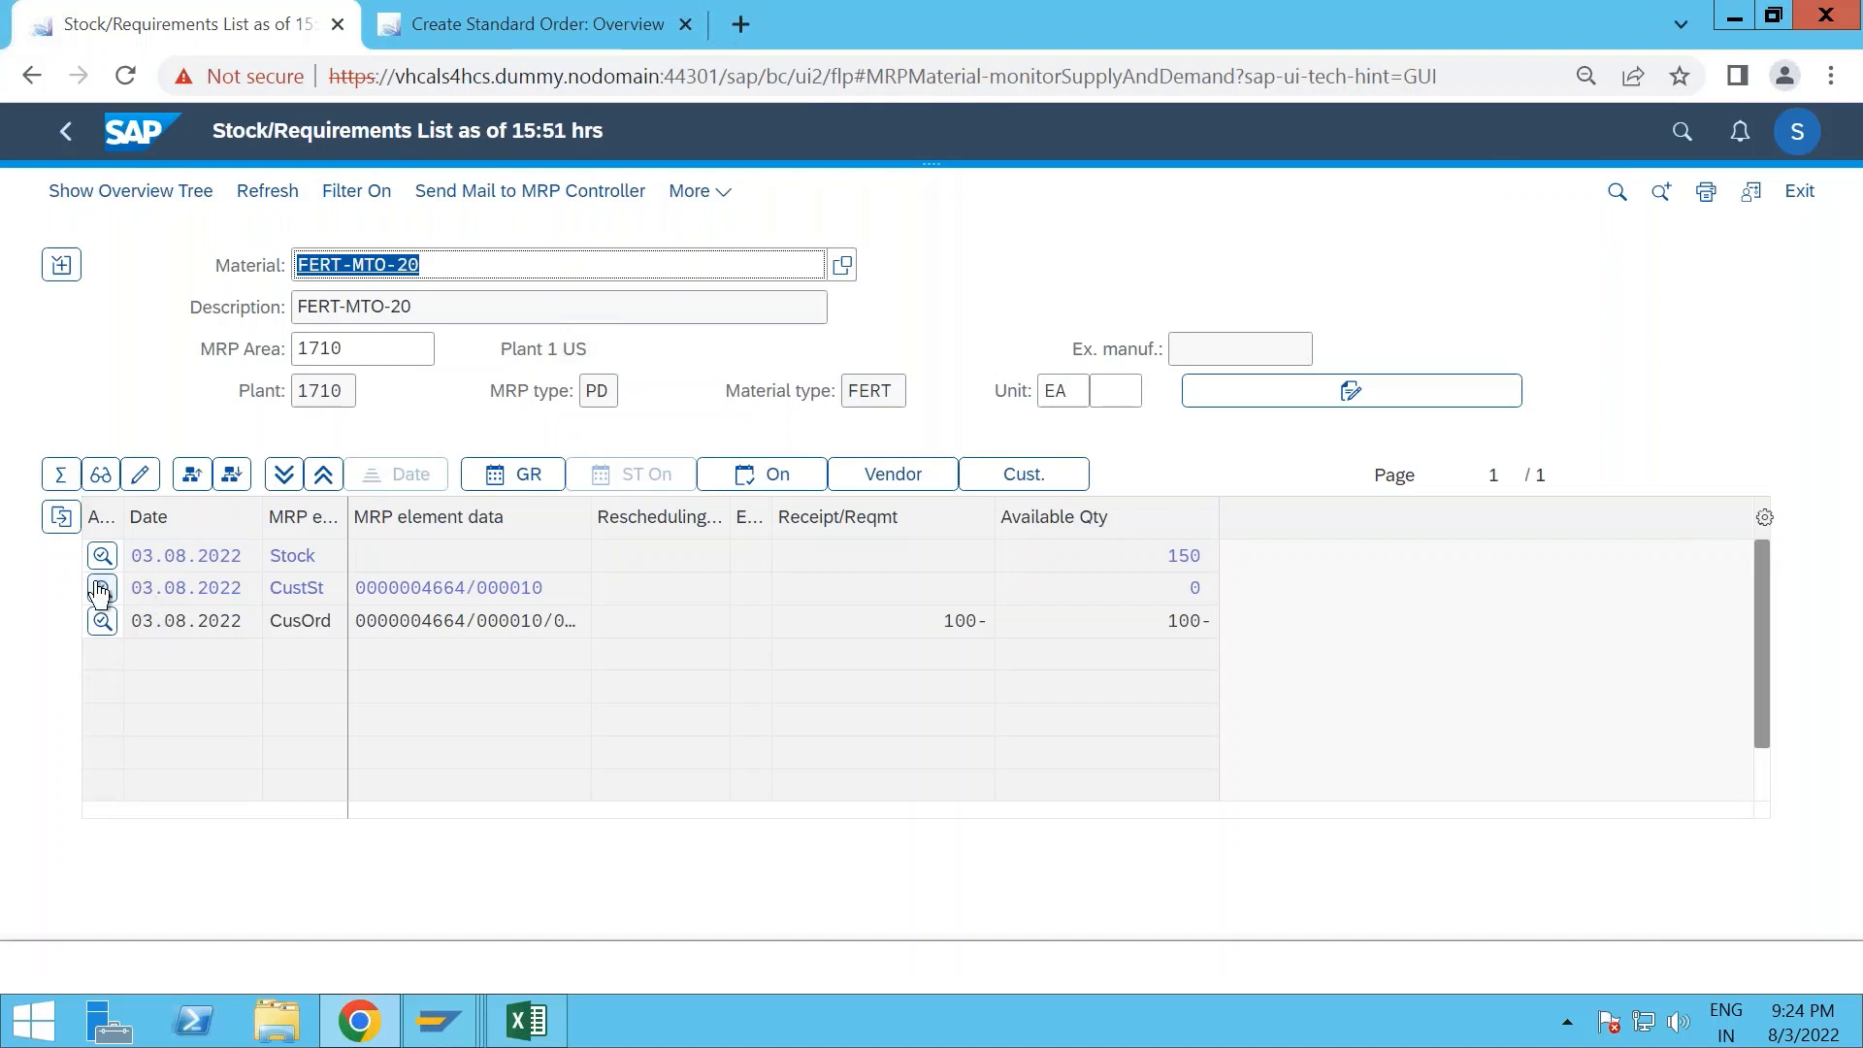
left_click(101, 590)
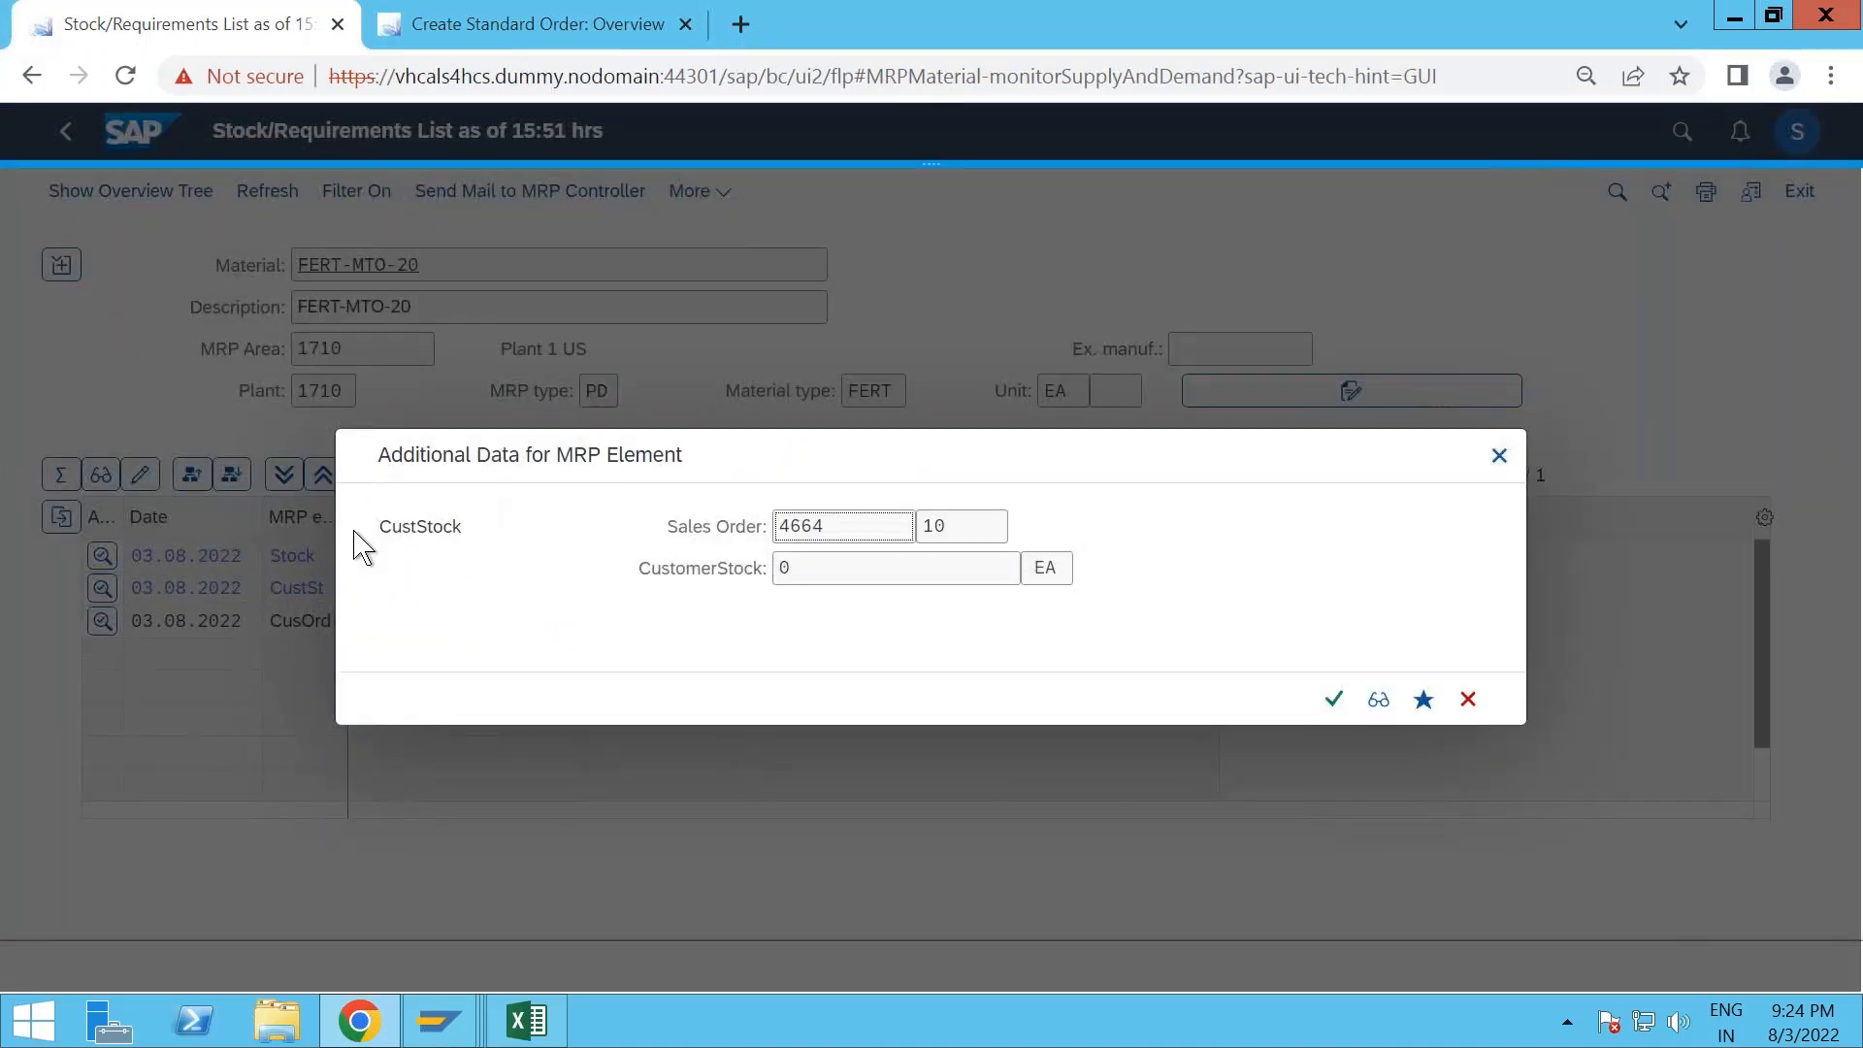
left_click(1468, 699)
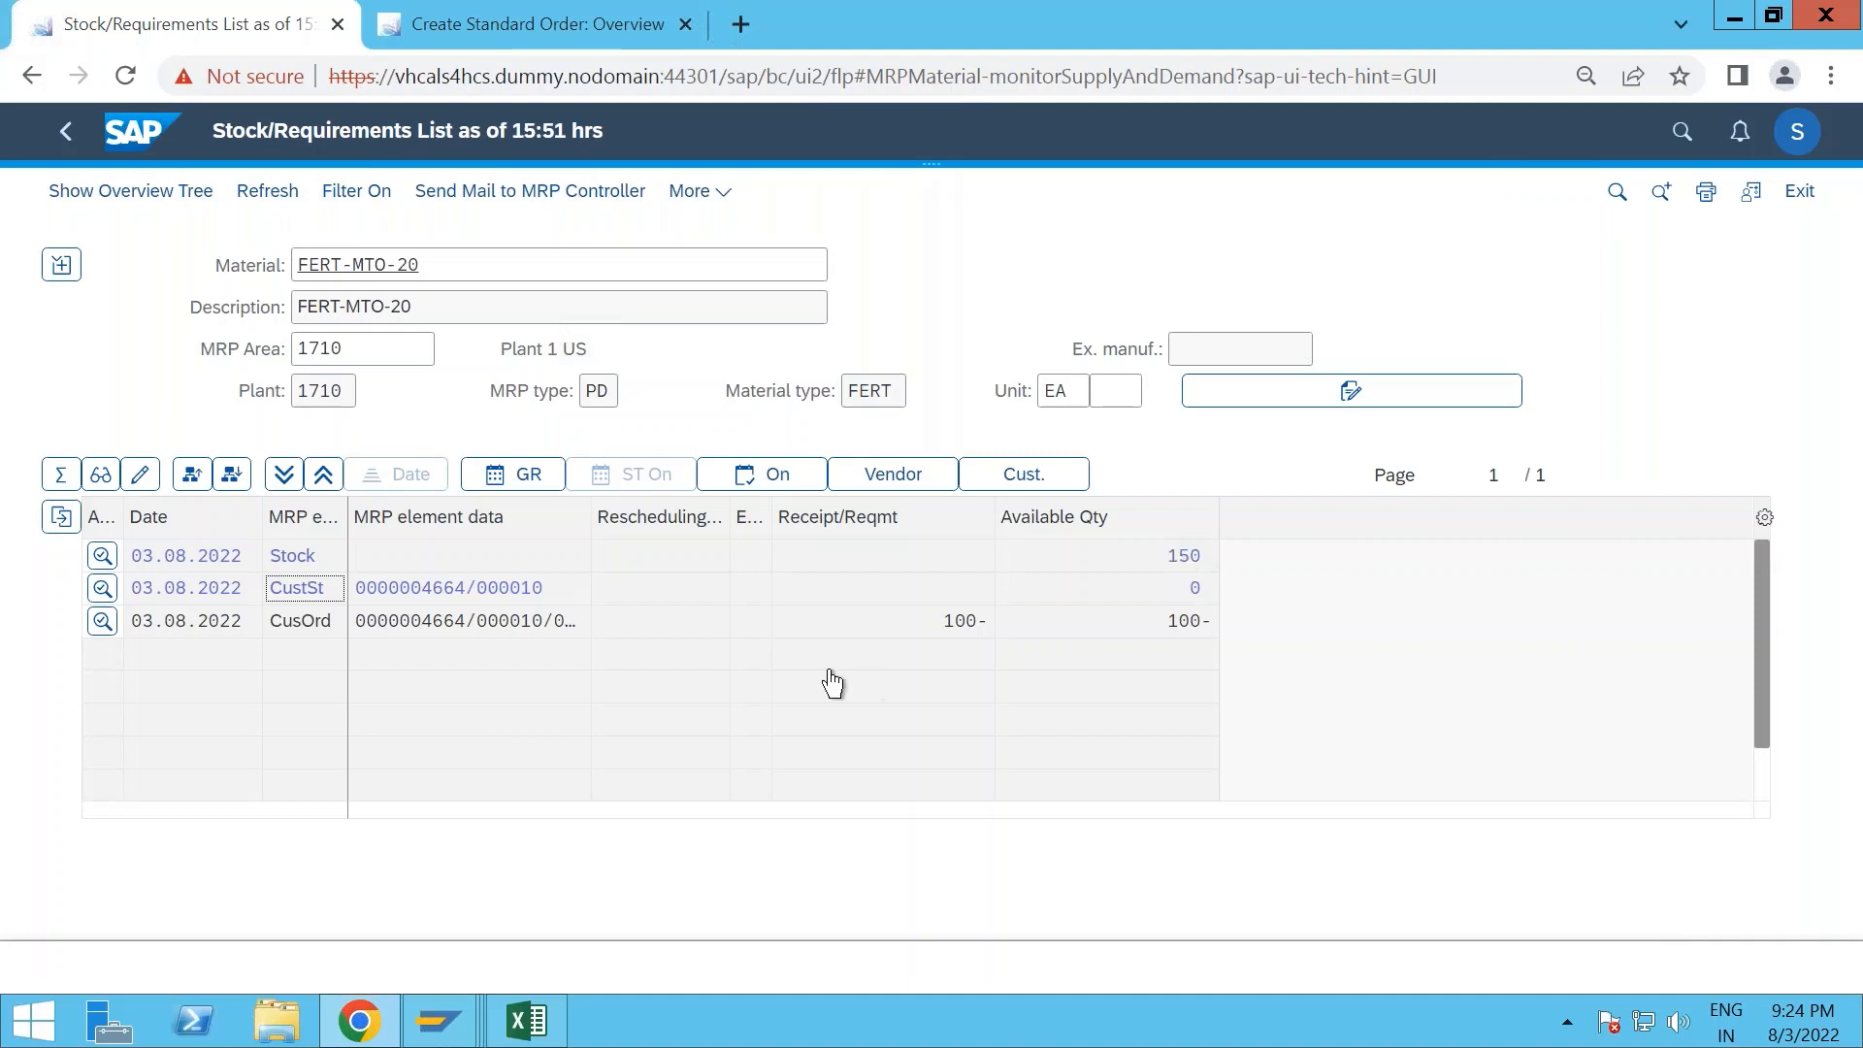
- Leave the empty sales order entry without saving and open the MRP Live app
left_click(484, 38)
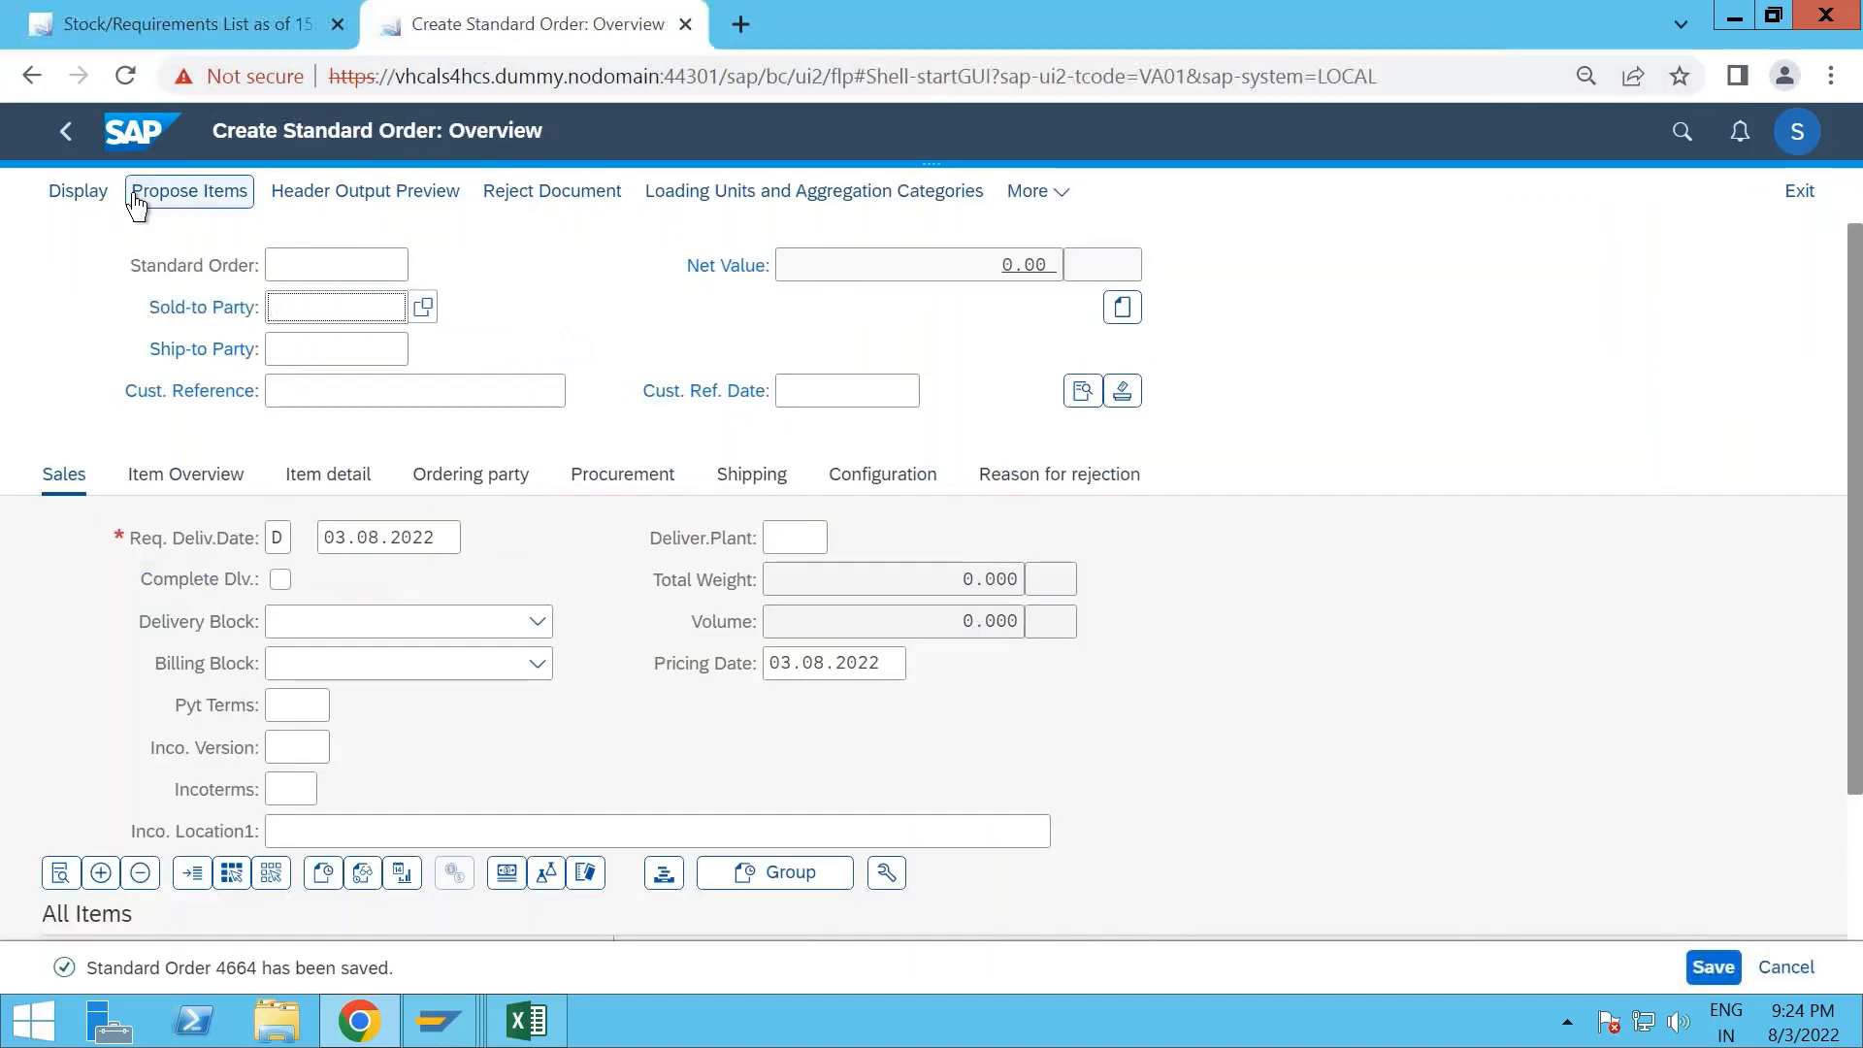
left_click(137, 153)
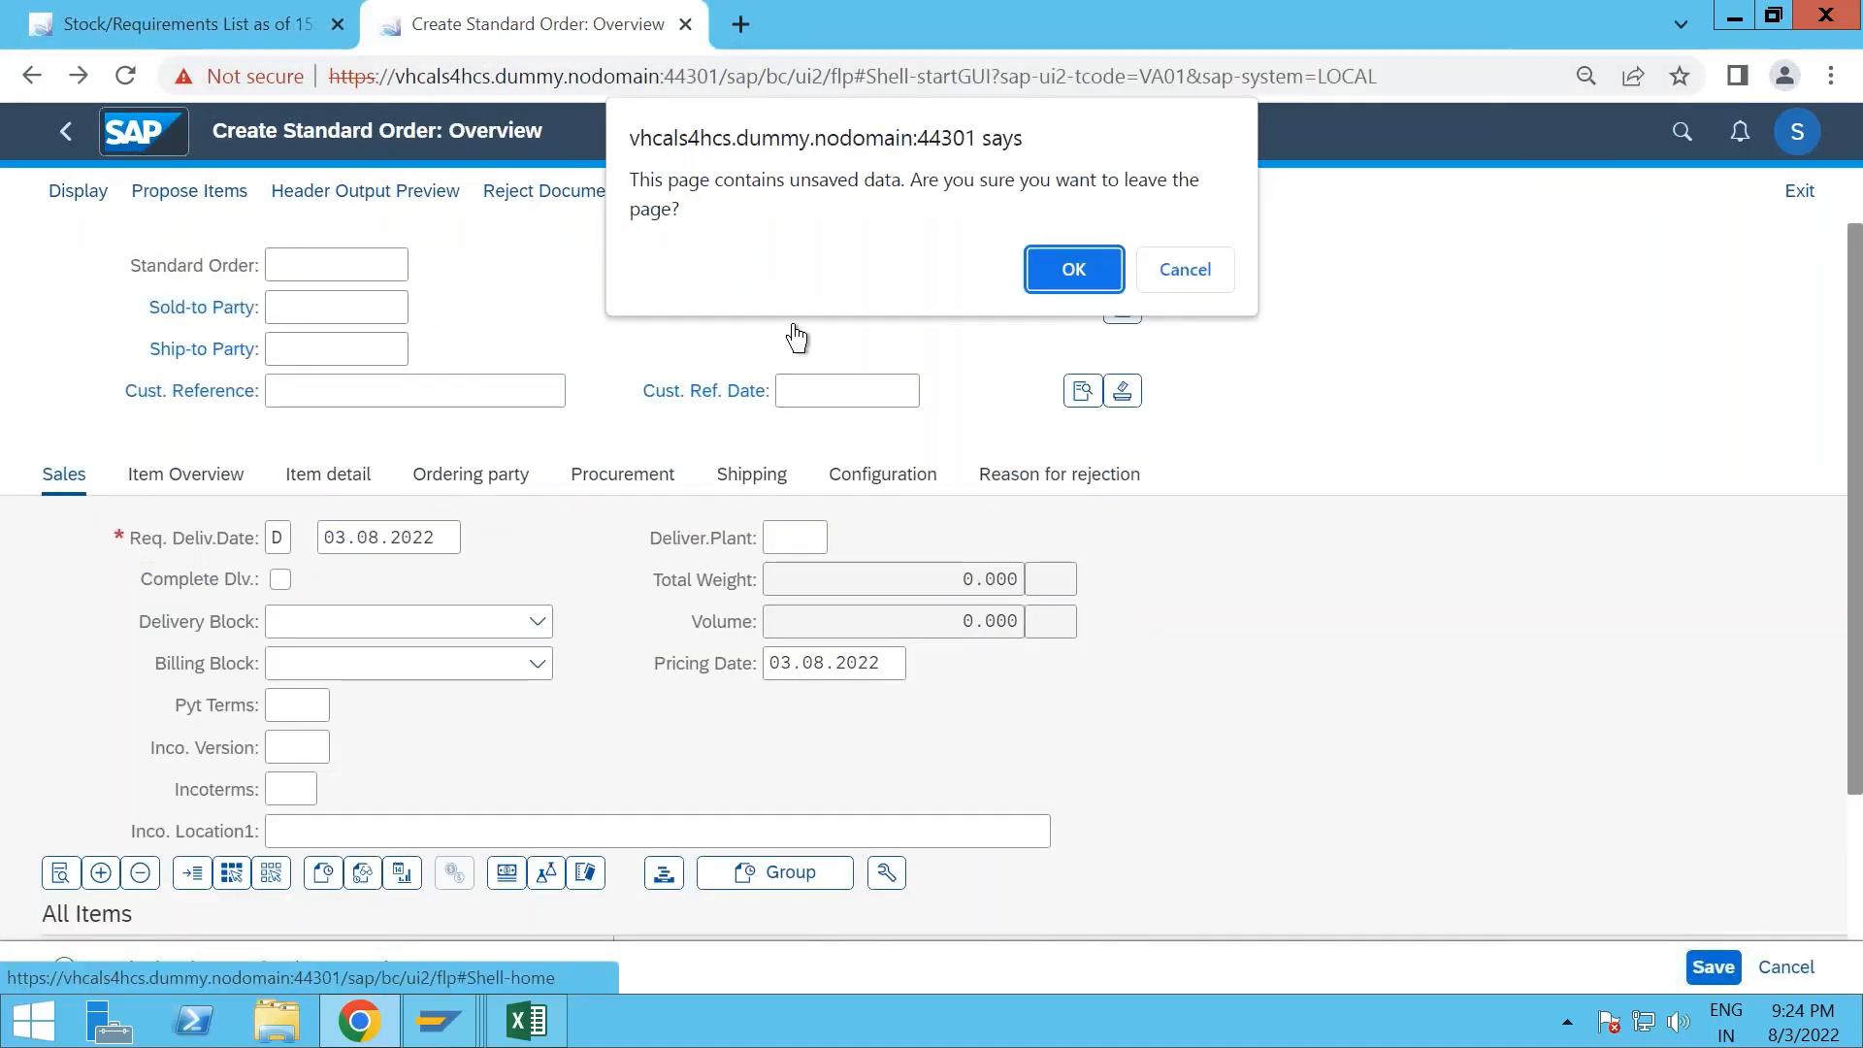
left_click(1069, 268)
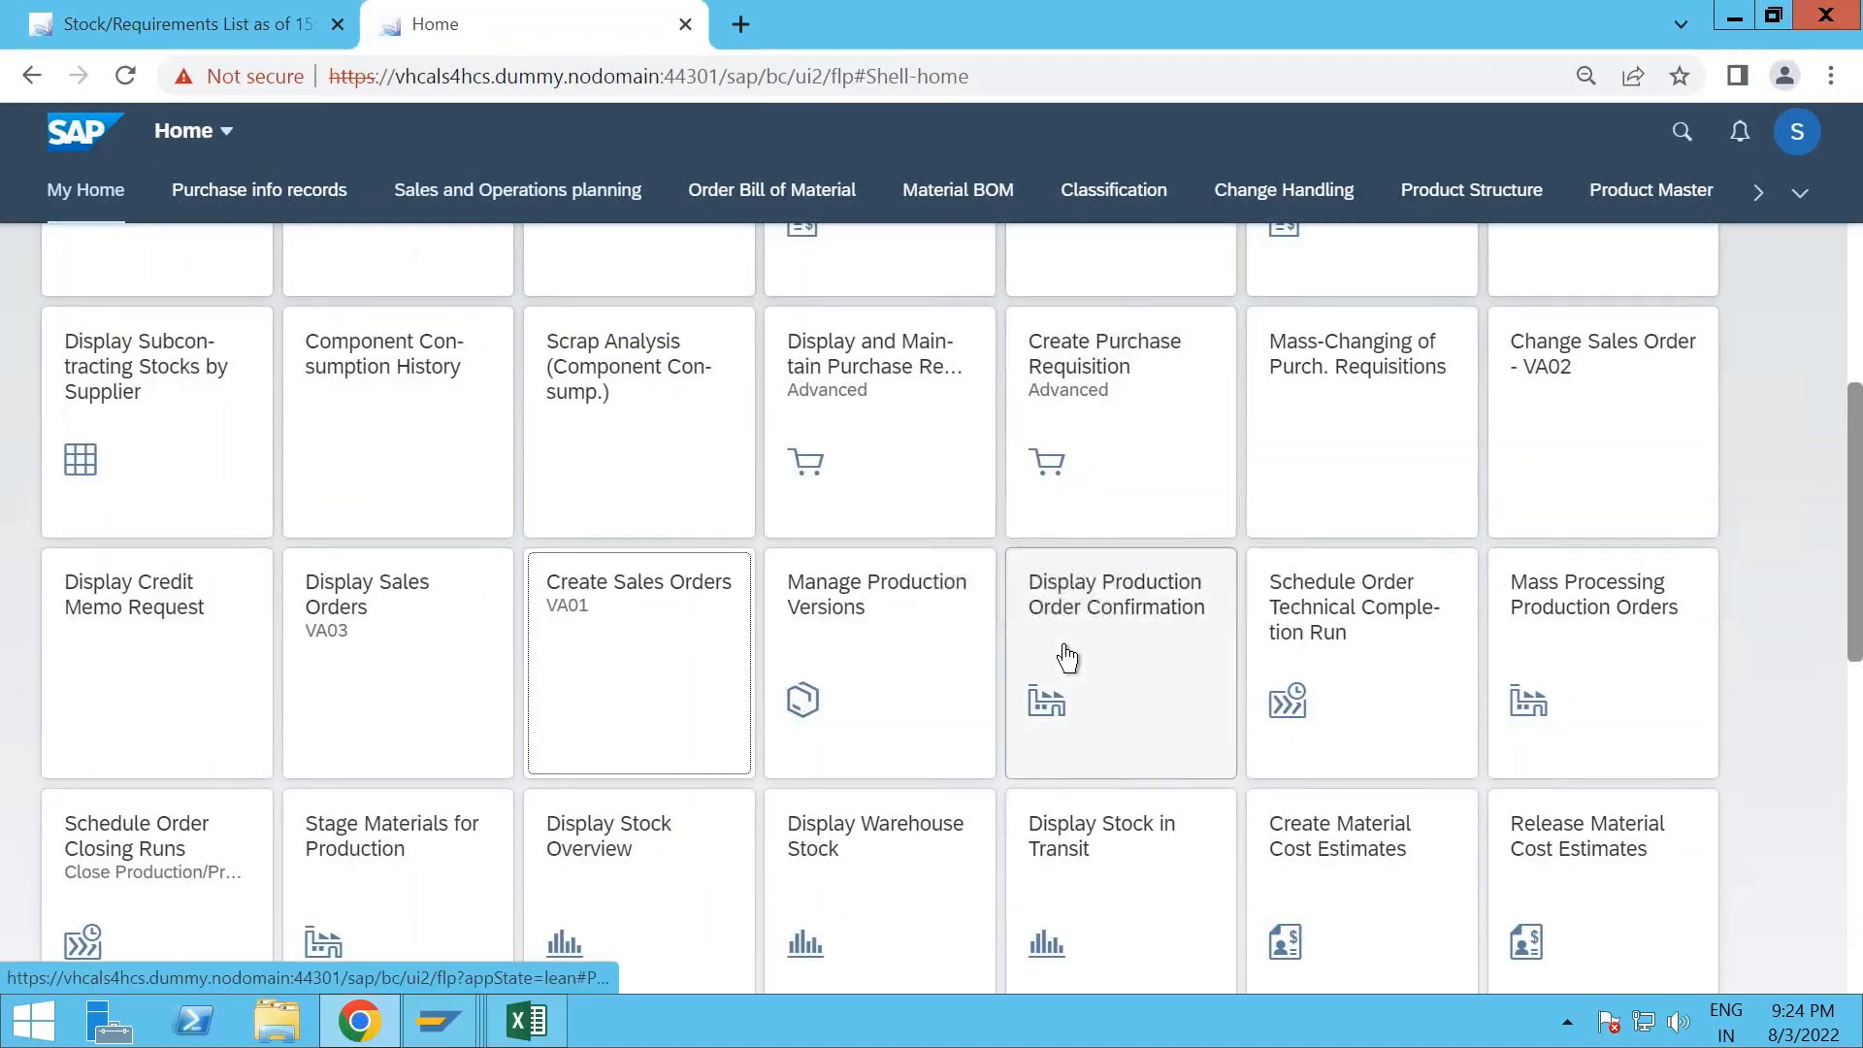
scroll(1068, 658, "down", 8)
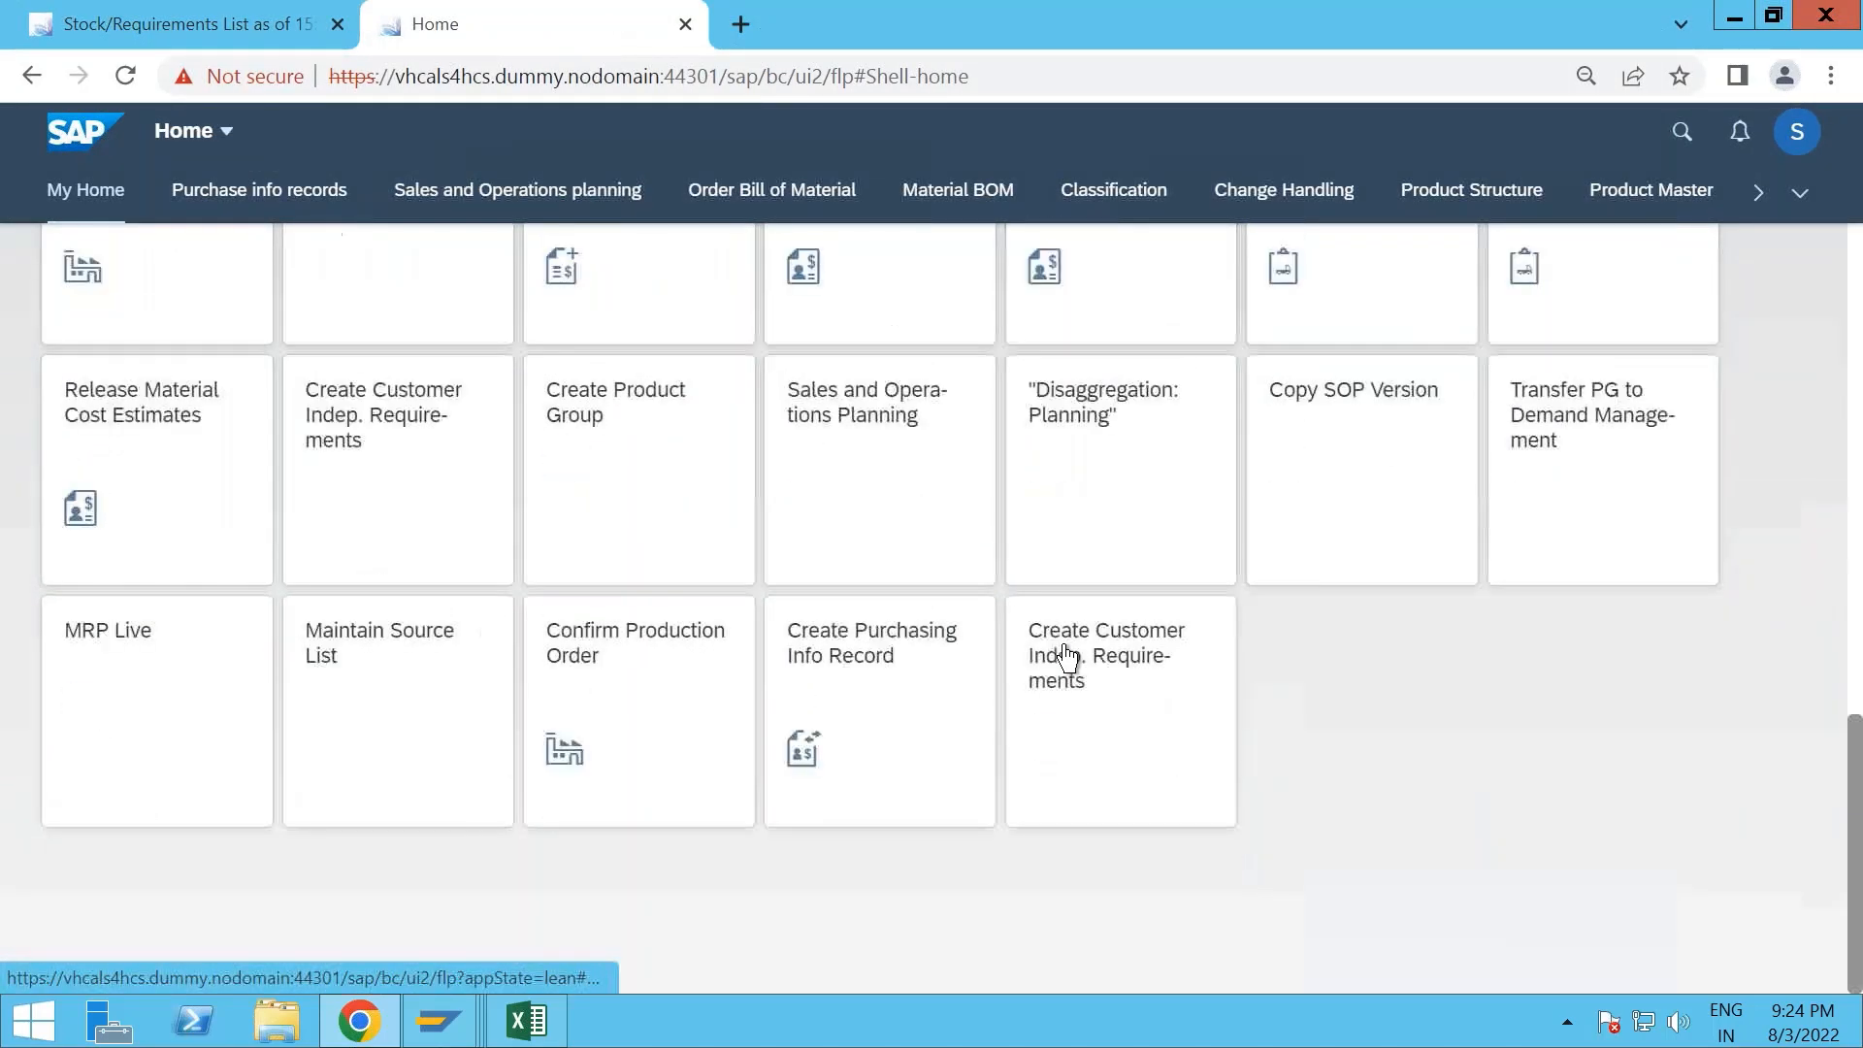
left_click(178, 653)
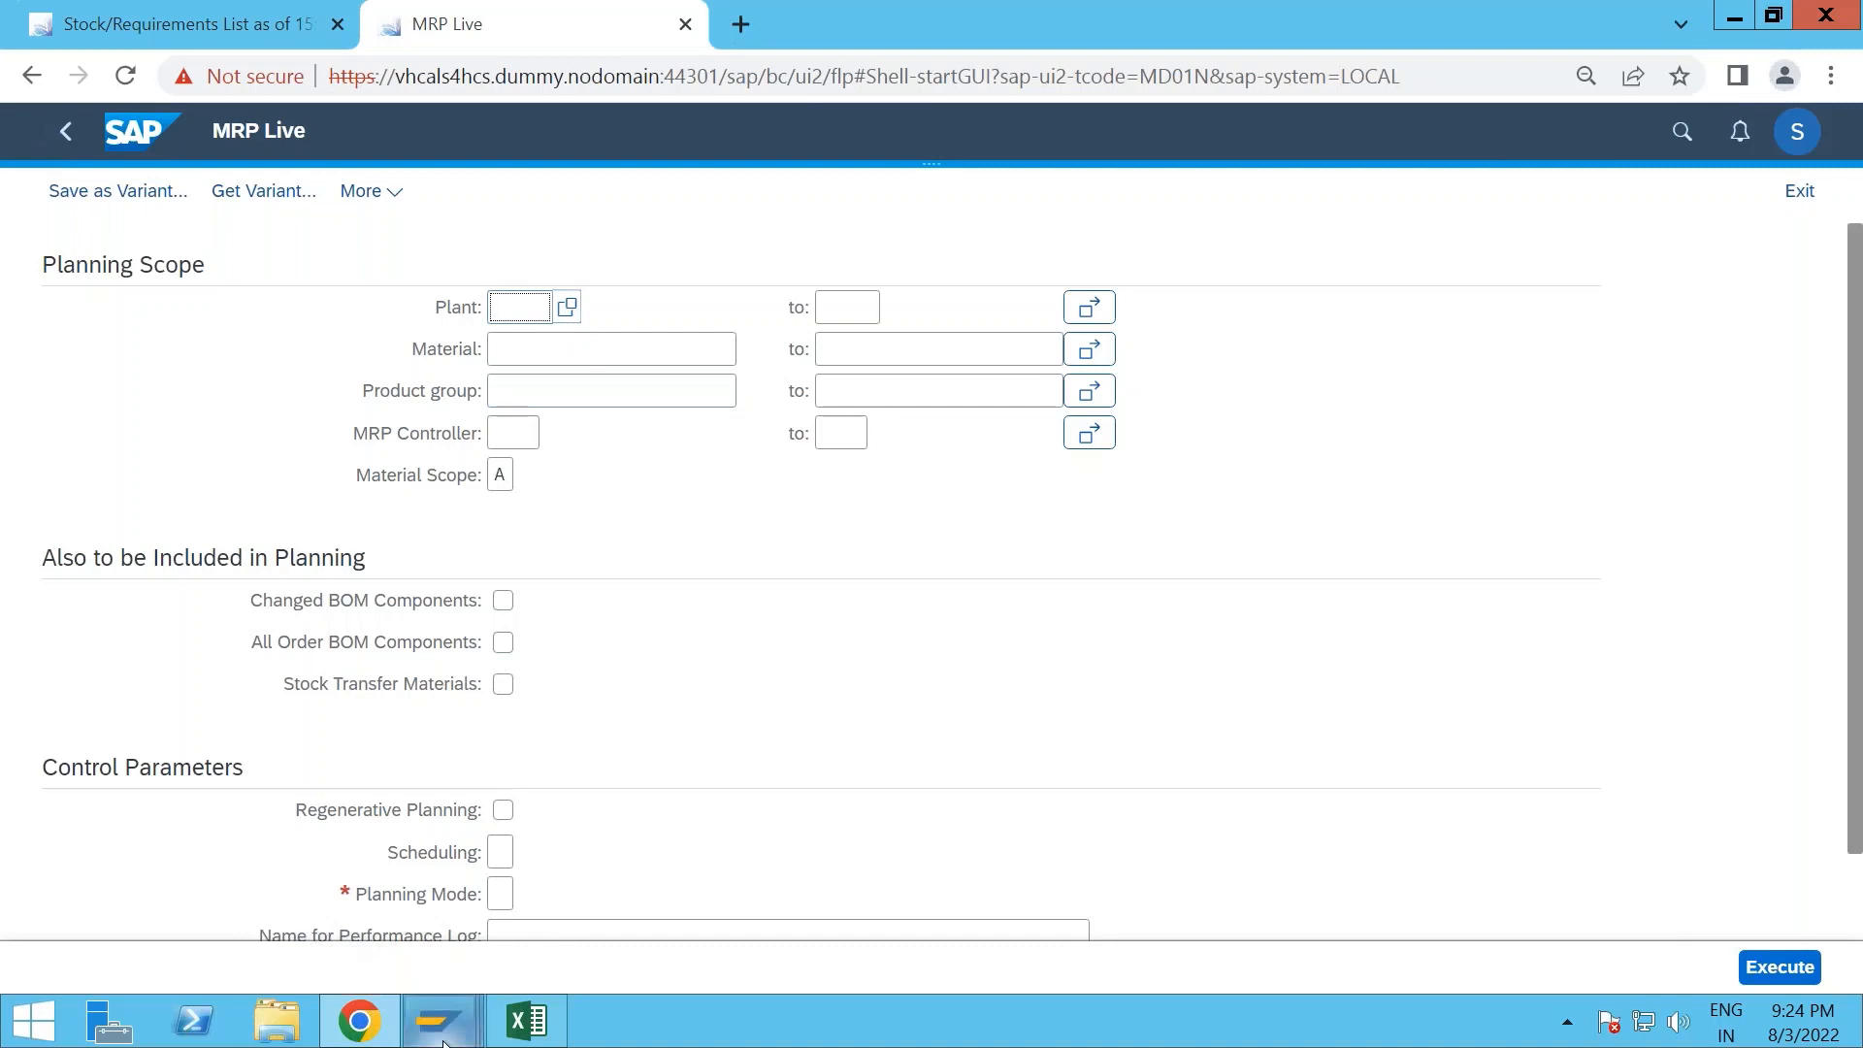
left_click(452, 1009)
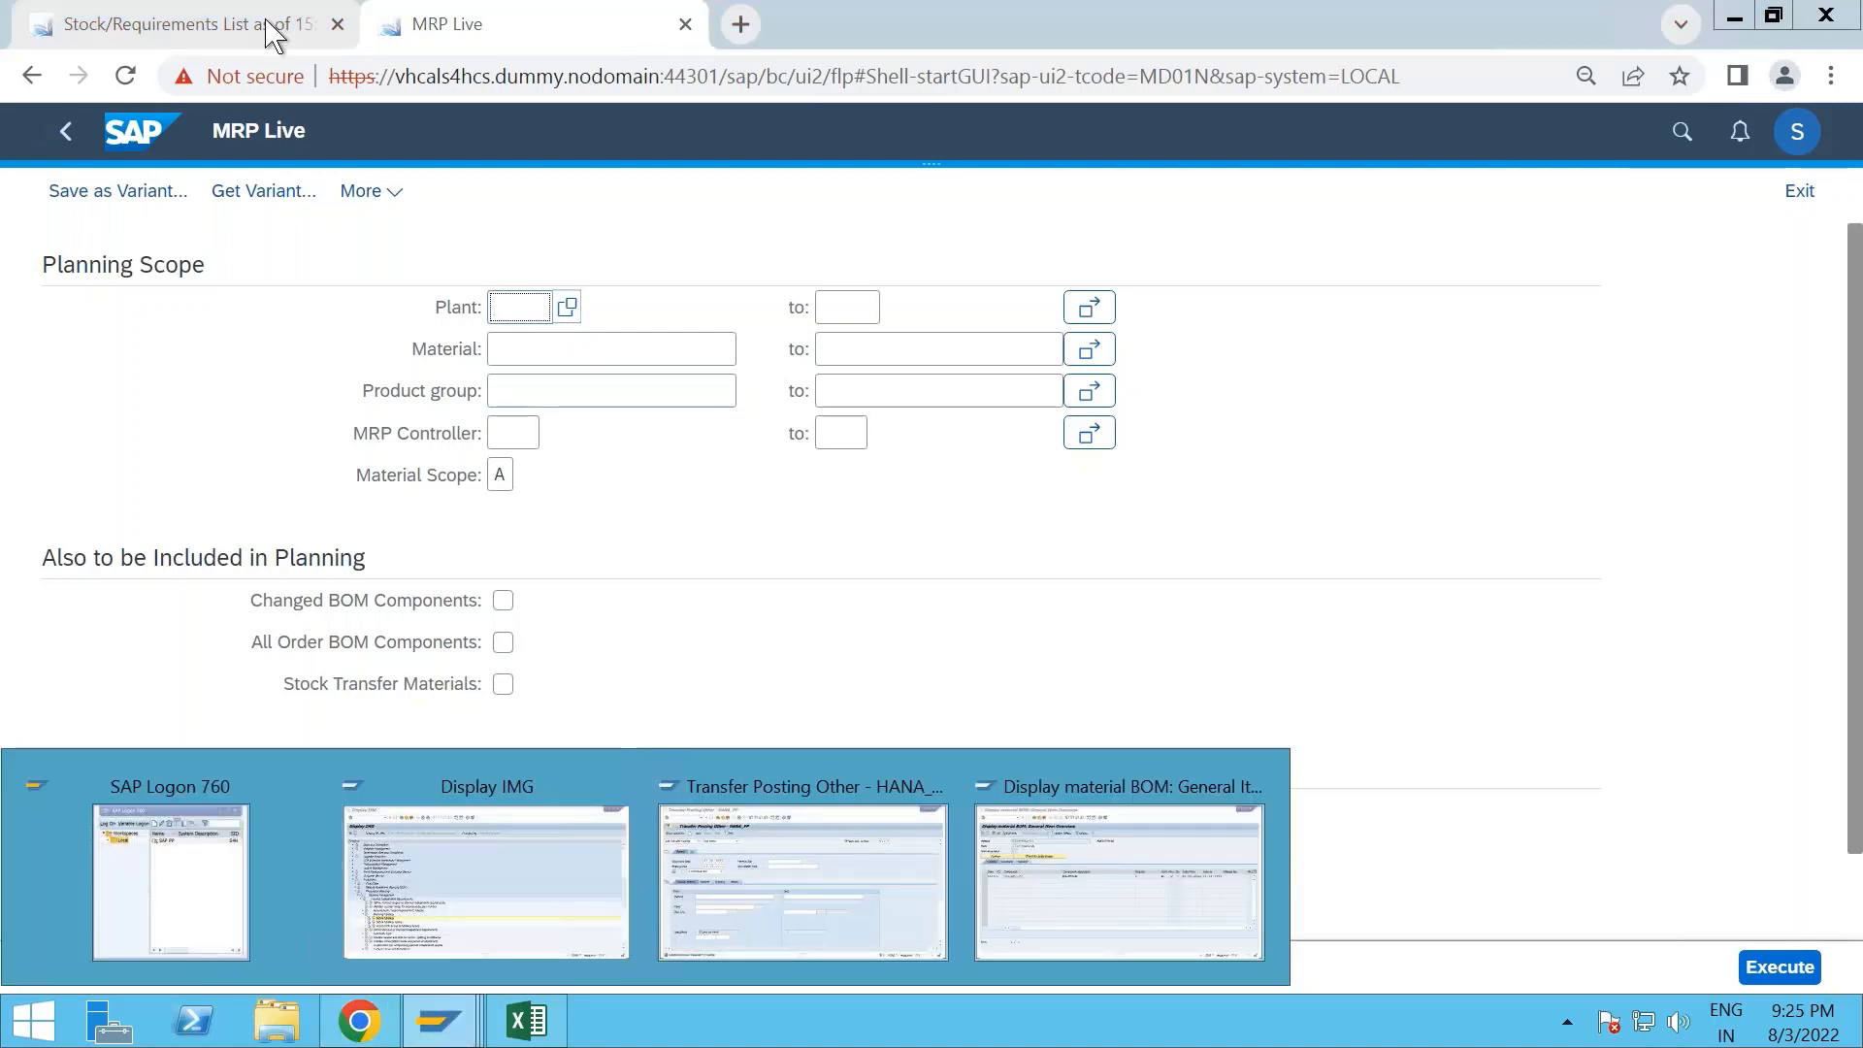
- Display the stock/requirements list for component ROH-MTO-20 in MRP area 1710 and refresh it
left_click(235, 23)
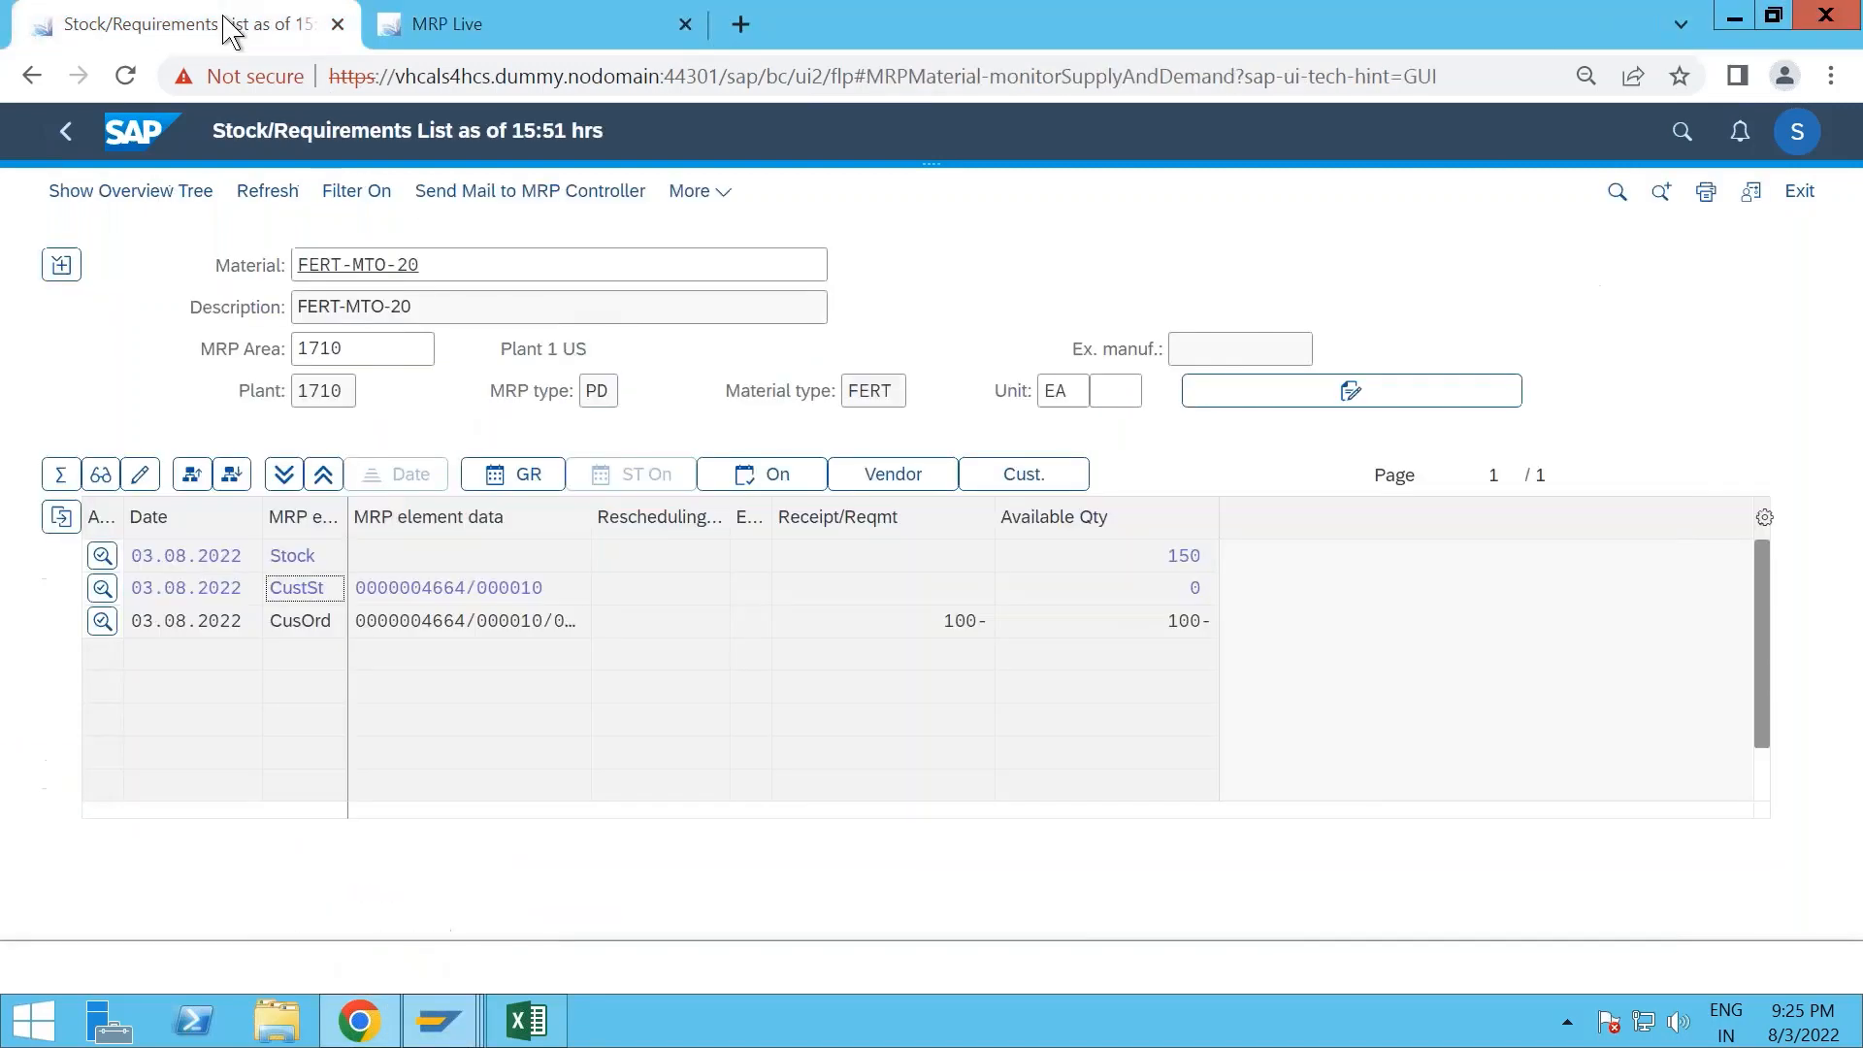
left_click(345, 272)
key("BackSpace")
key("BackSpace")
key("BackSpace")
key("BackSpace")
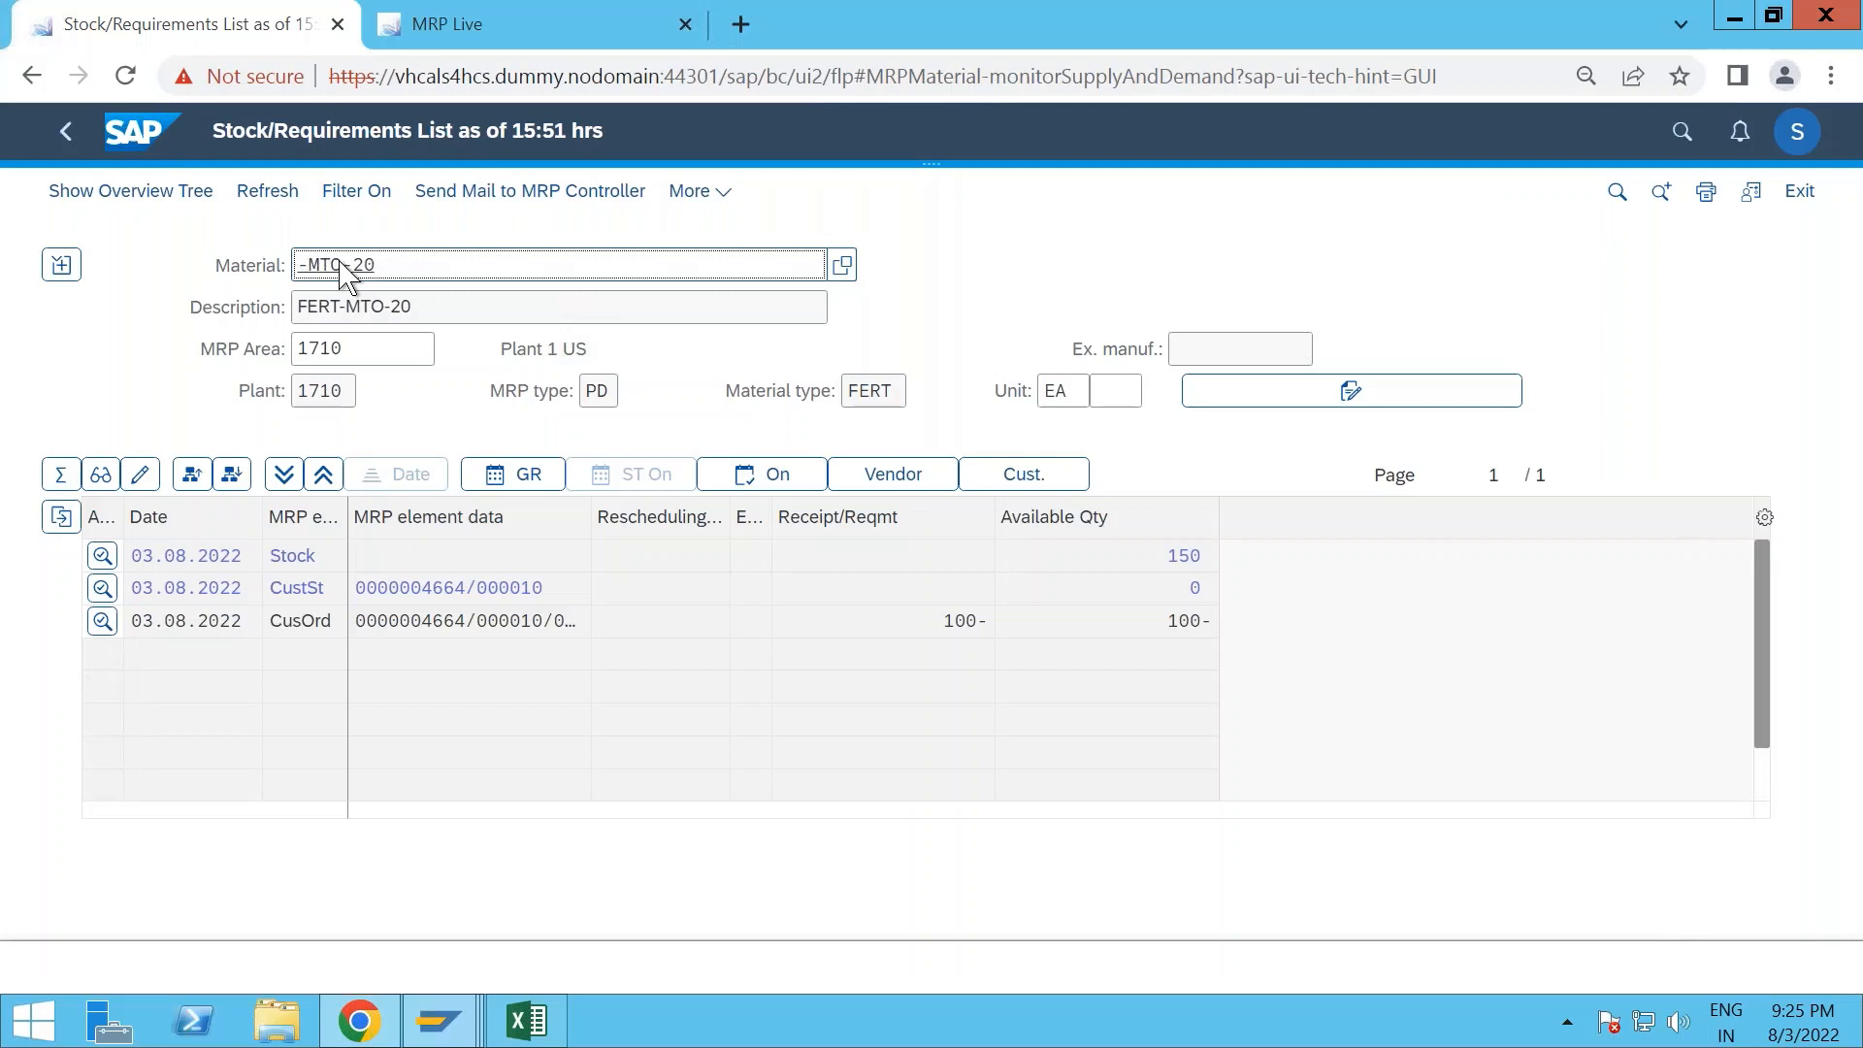
type("ROH")
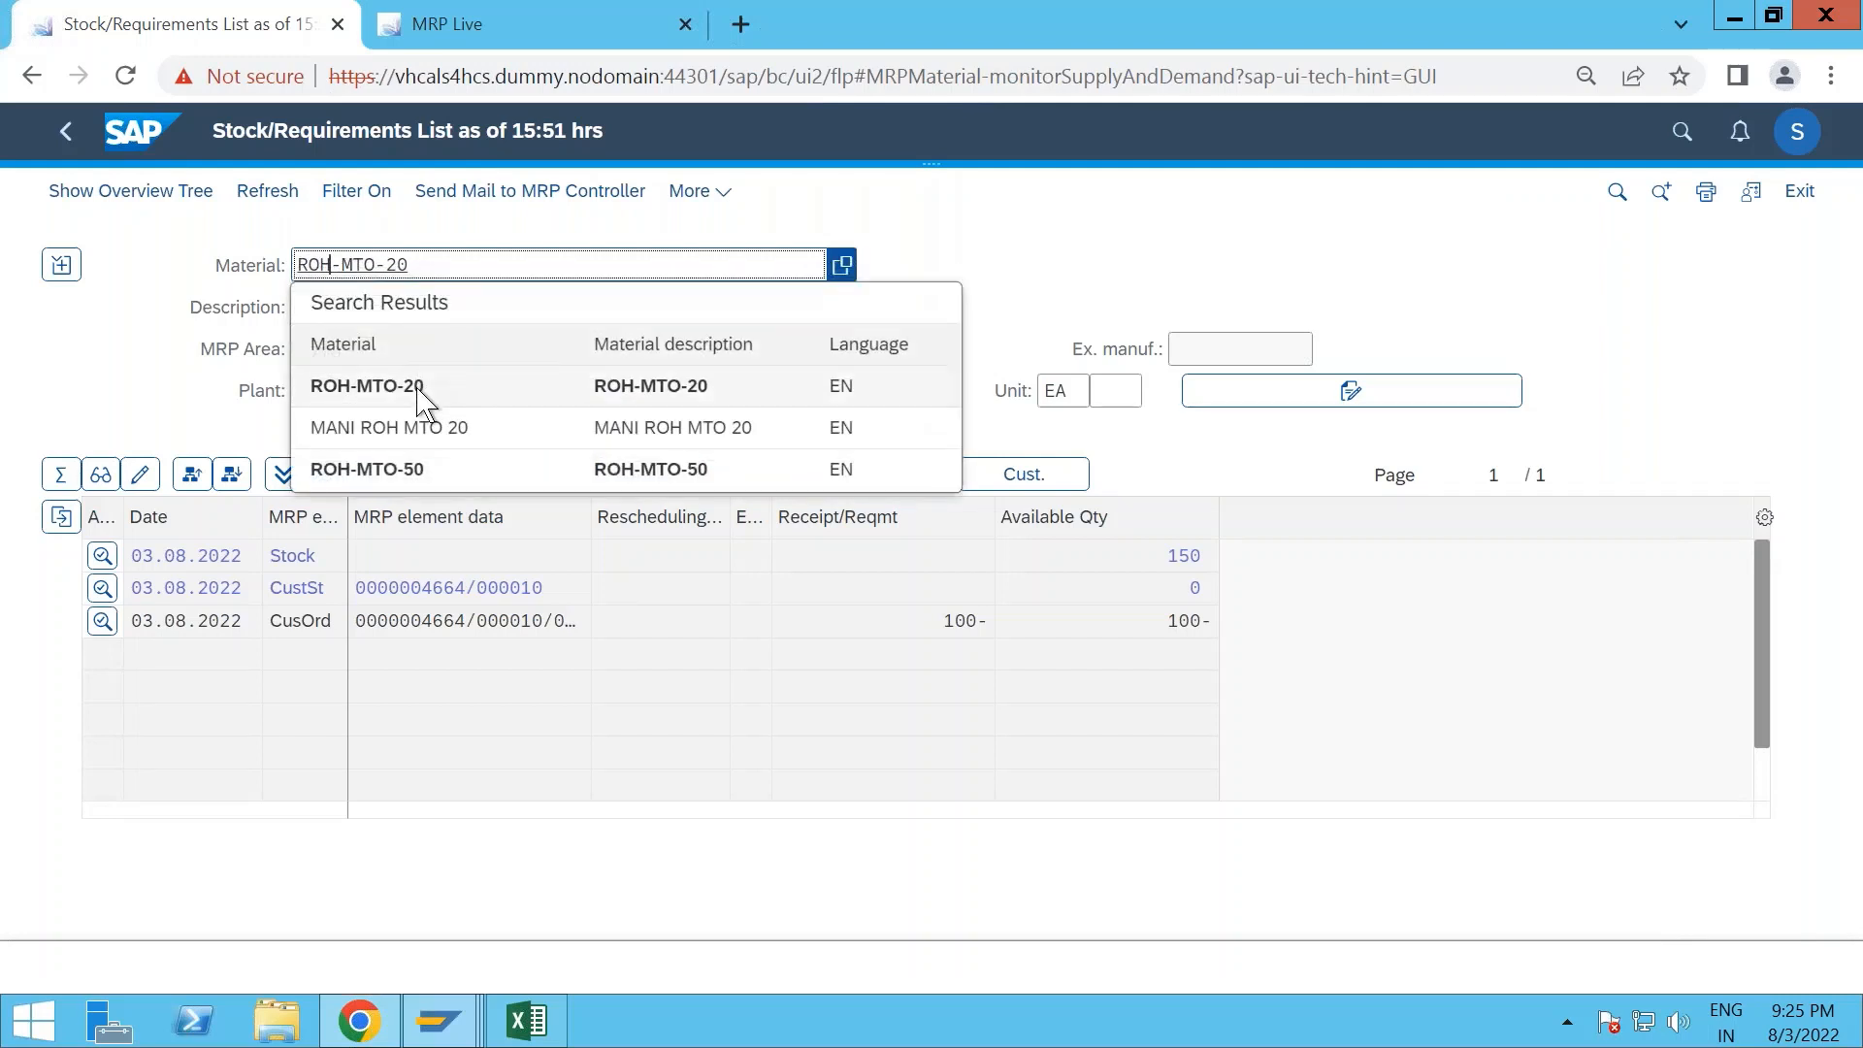
left_click(417, 384)
key("Return")
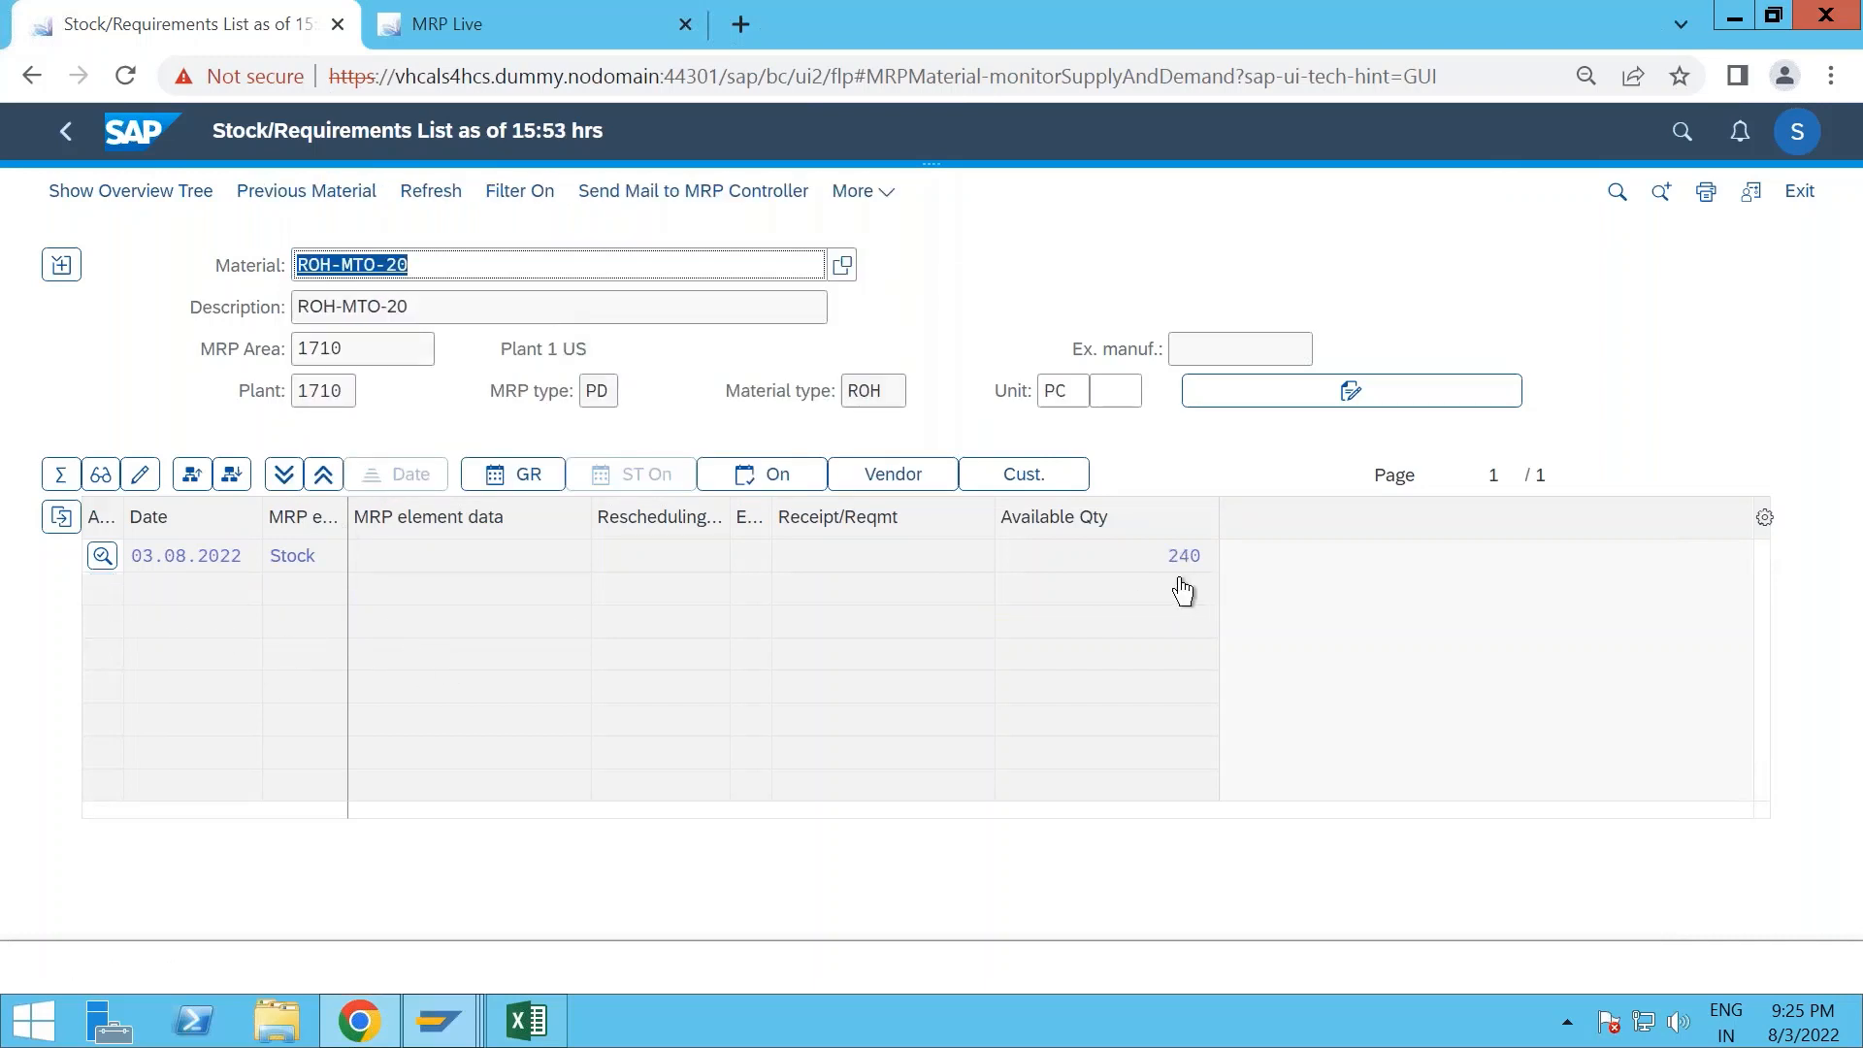
left_click(429, 197)
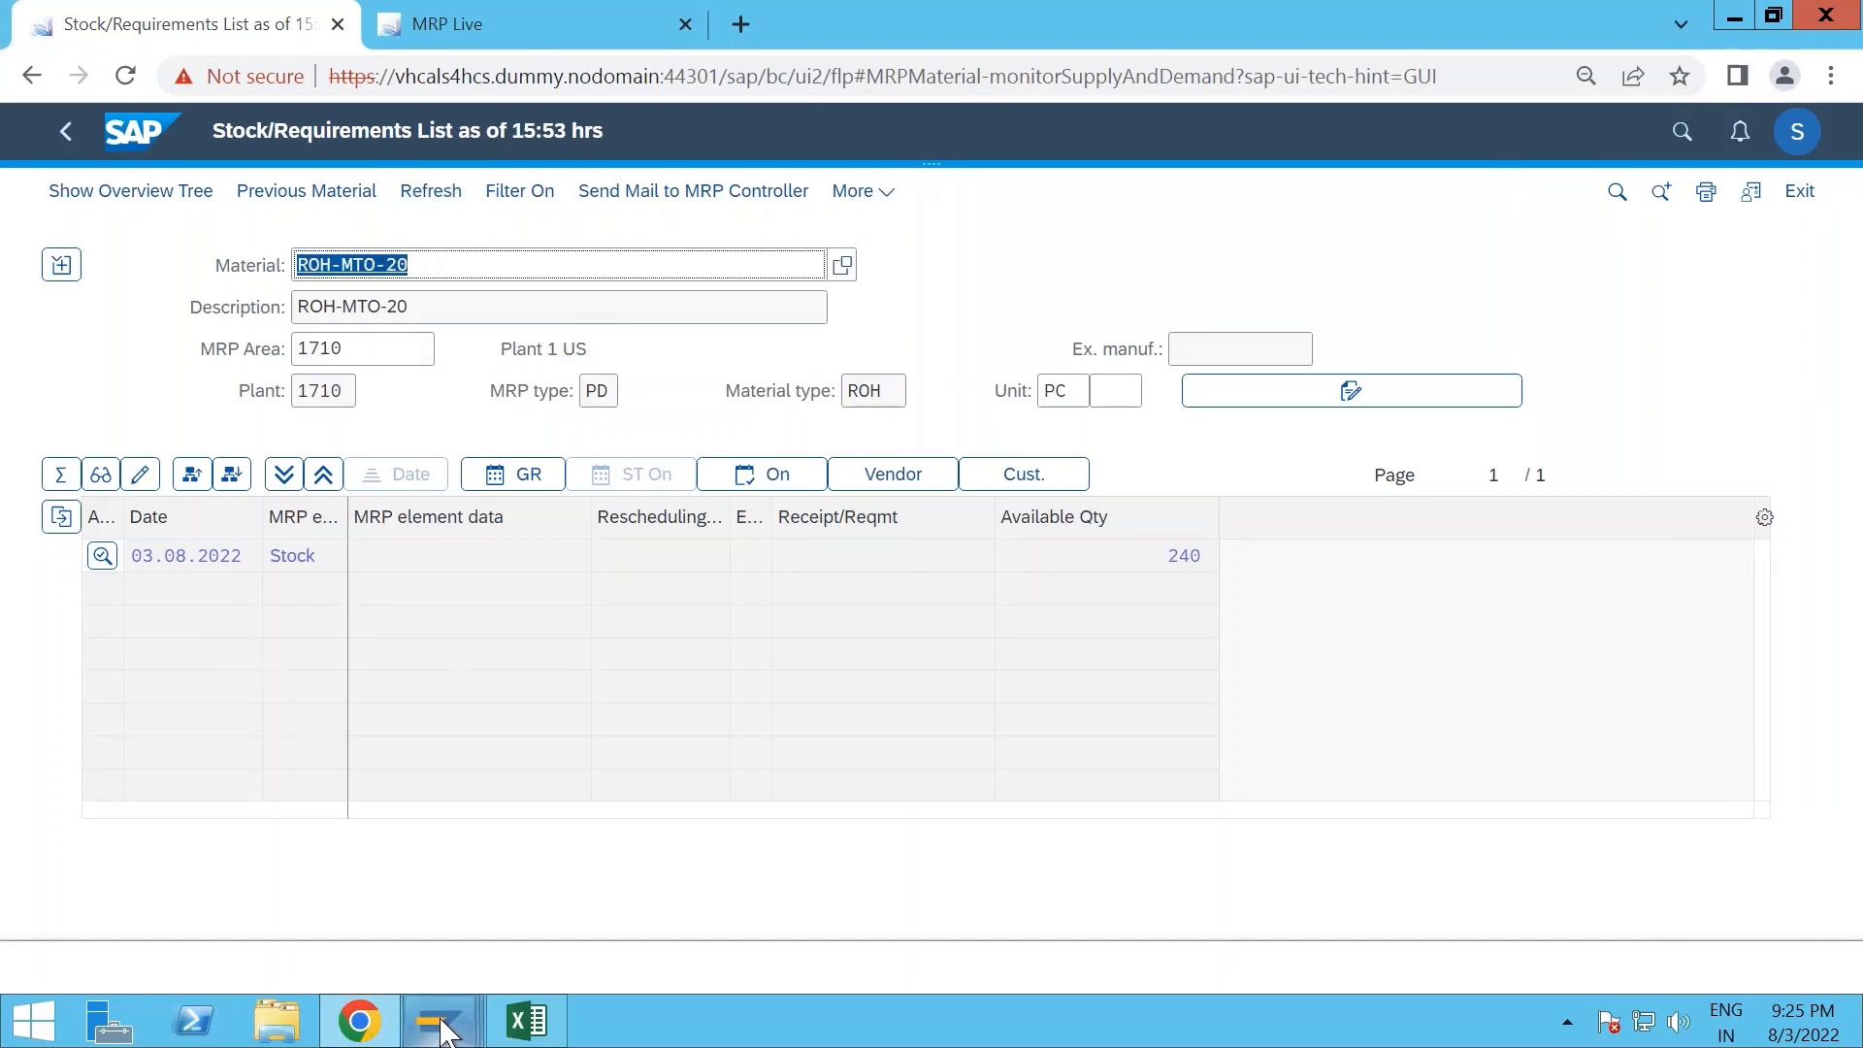
- Set the MRP Live planning scope to plant 1710 and material FERT-MTO-20
mouse_move(446, 1024)
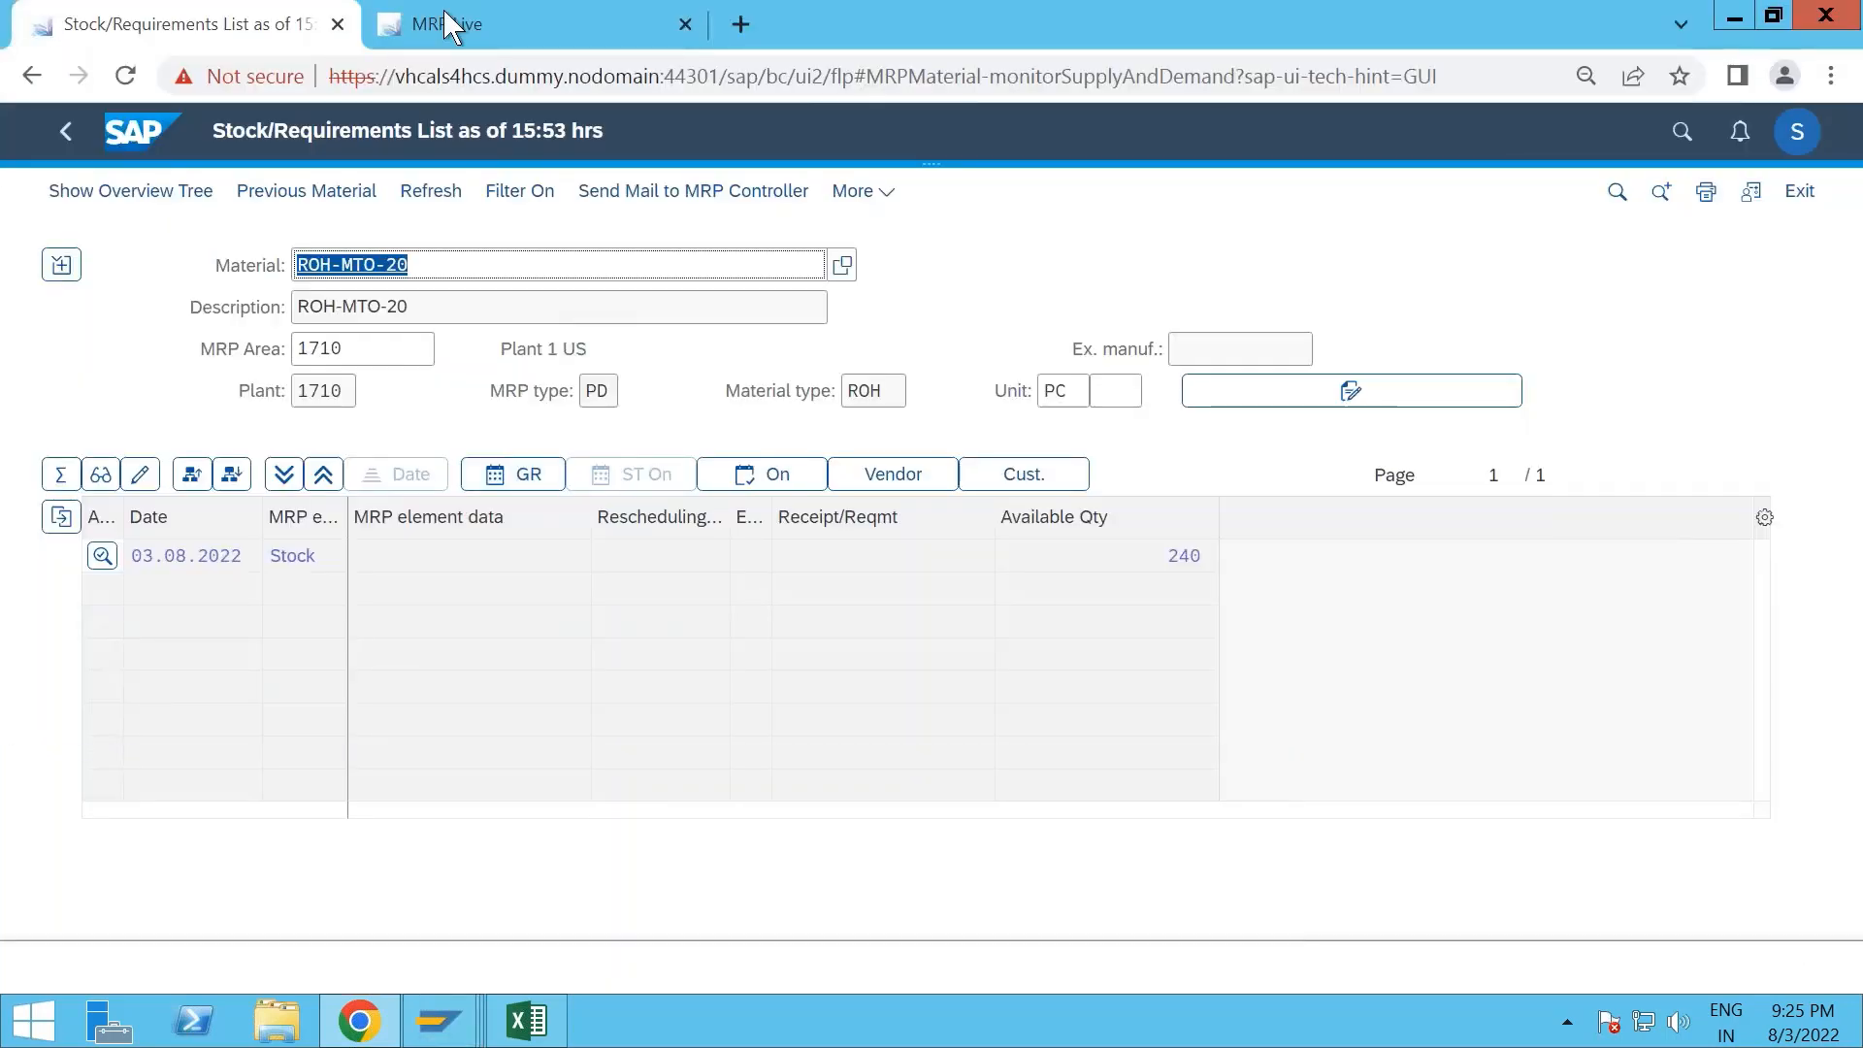
left_click(447, 23)
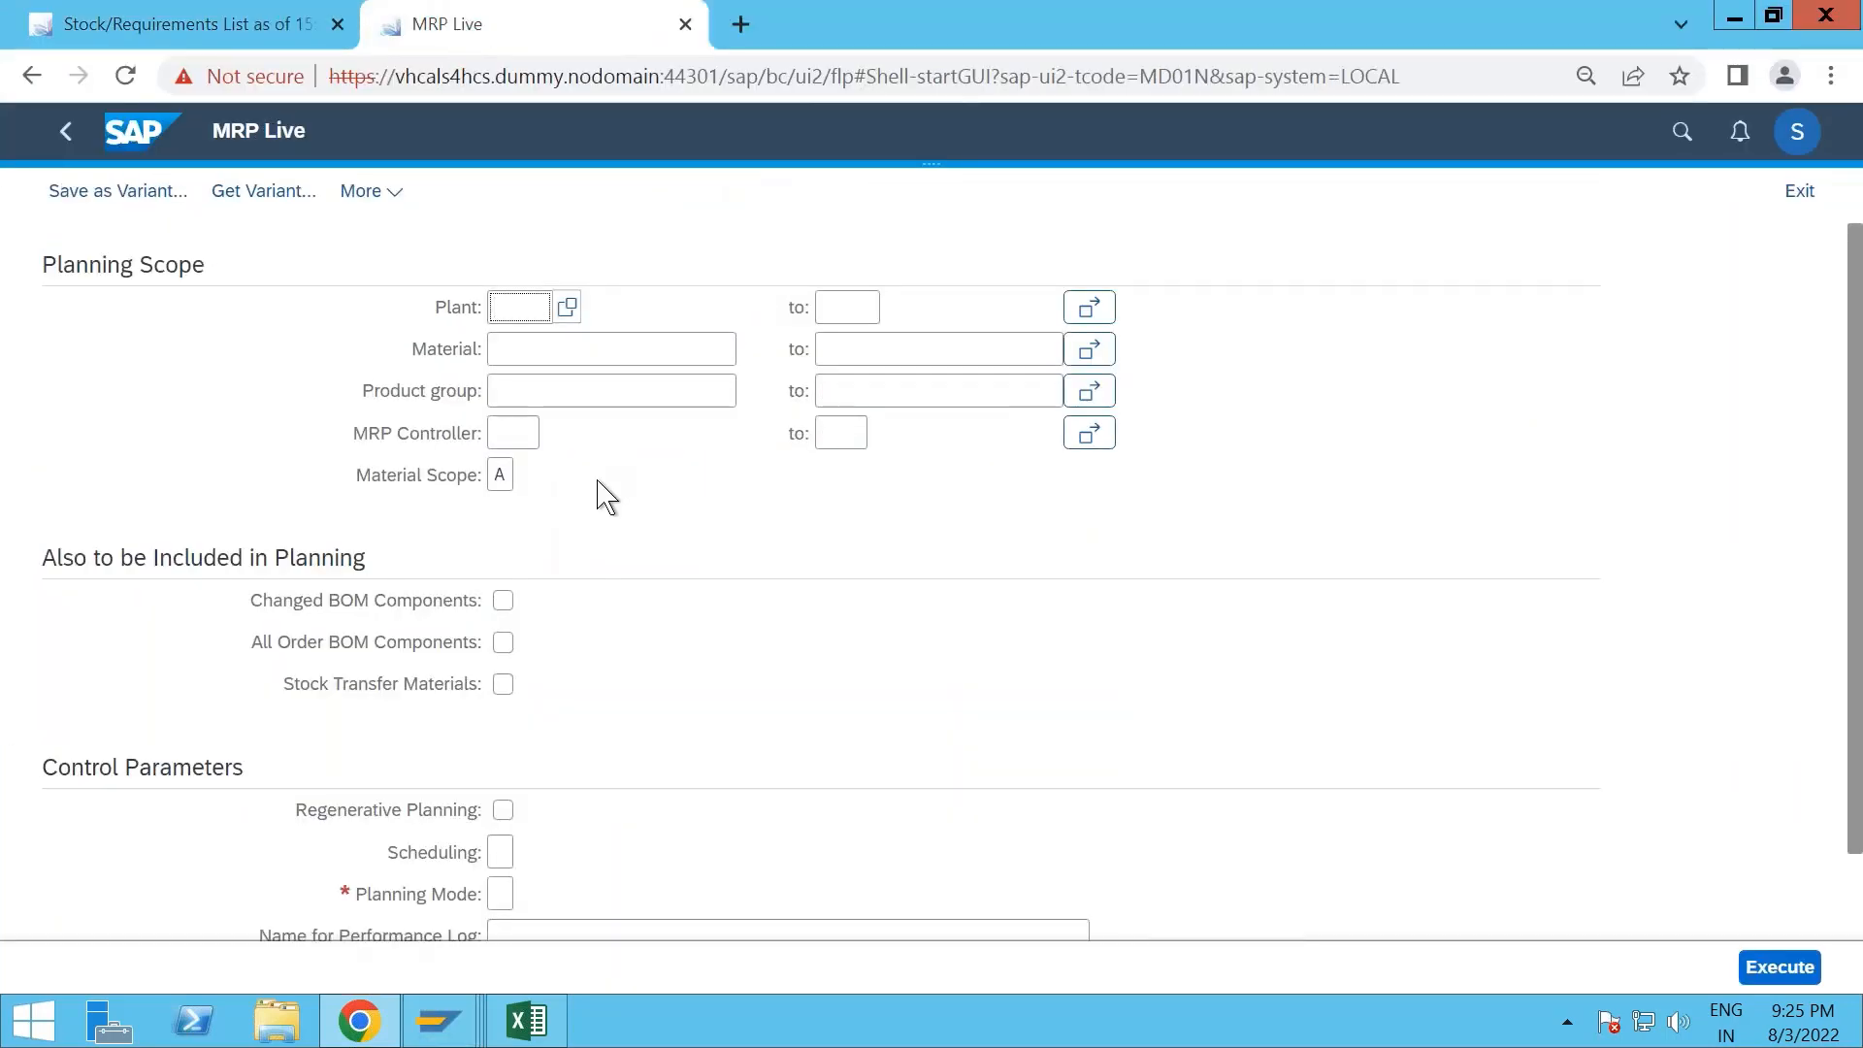
type("1710")
key("Tab")
key("Tab")
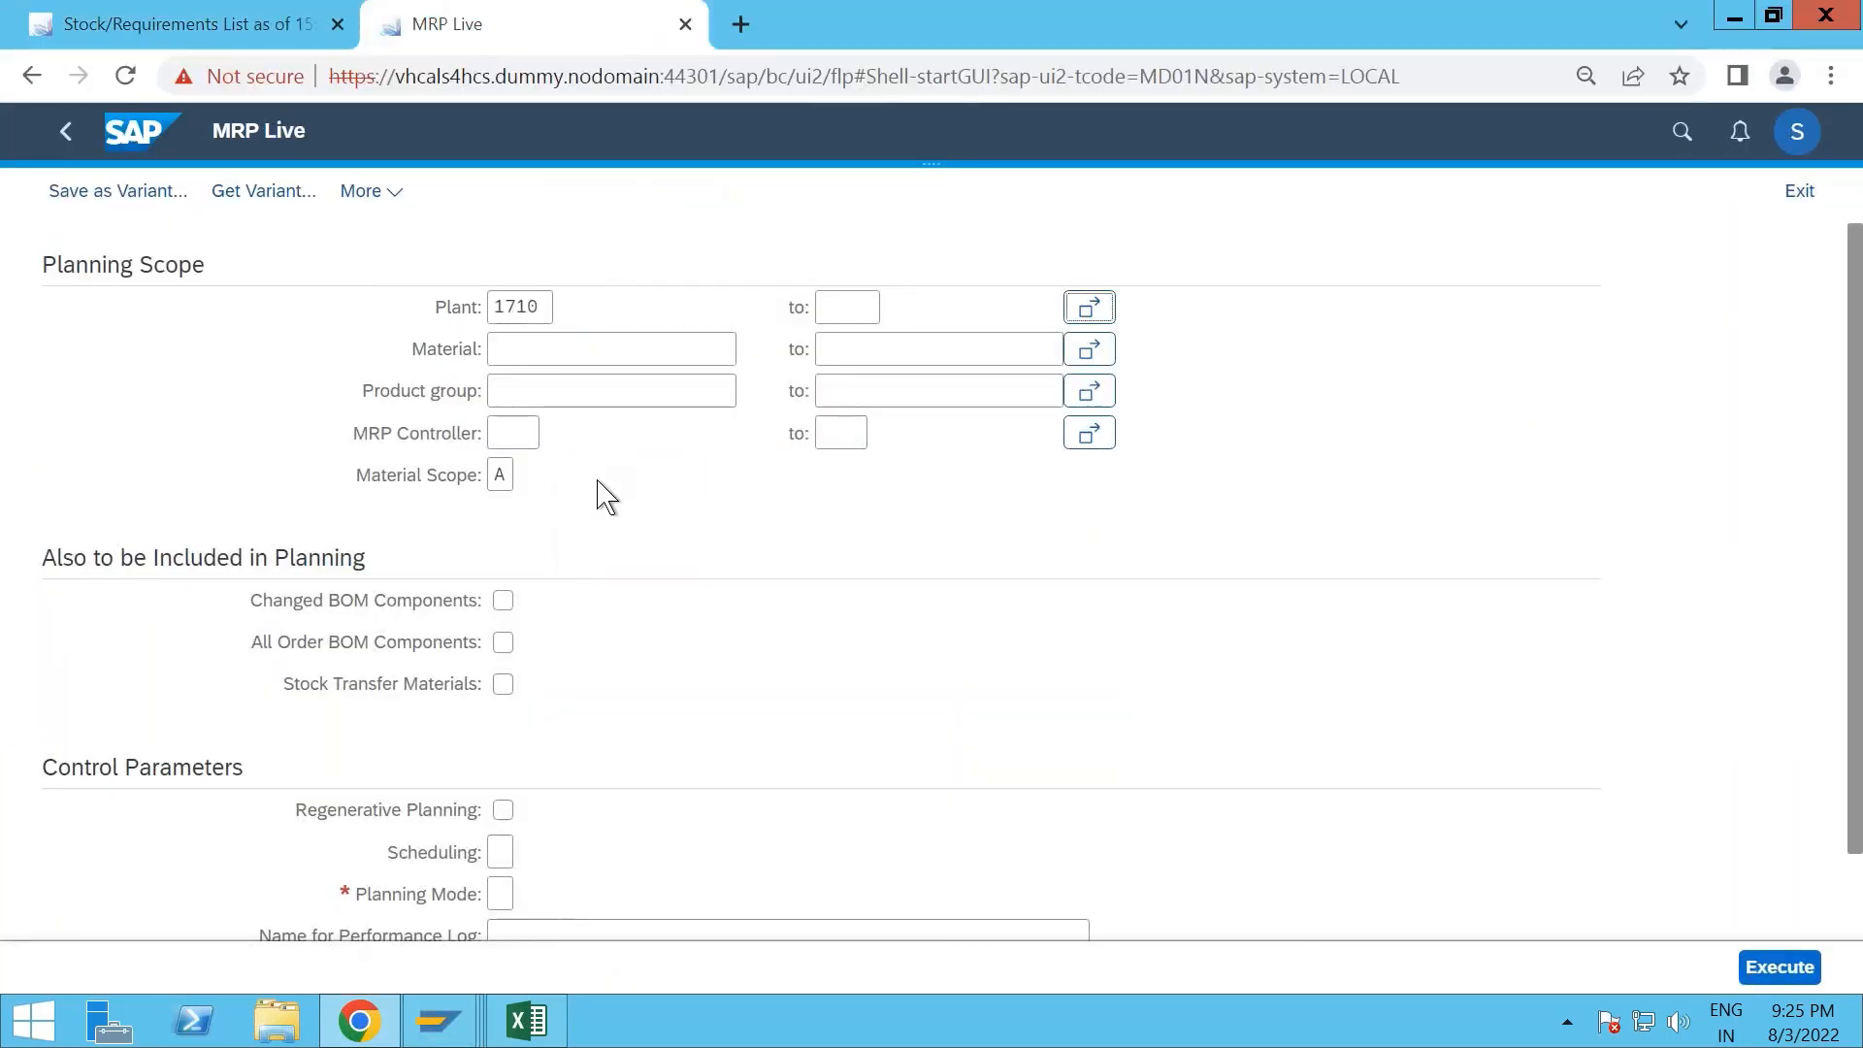
left_click(587, 345)
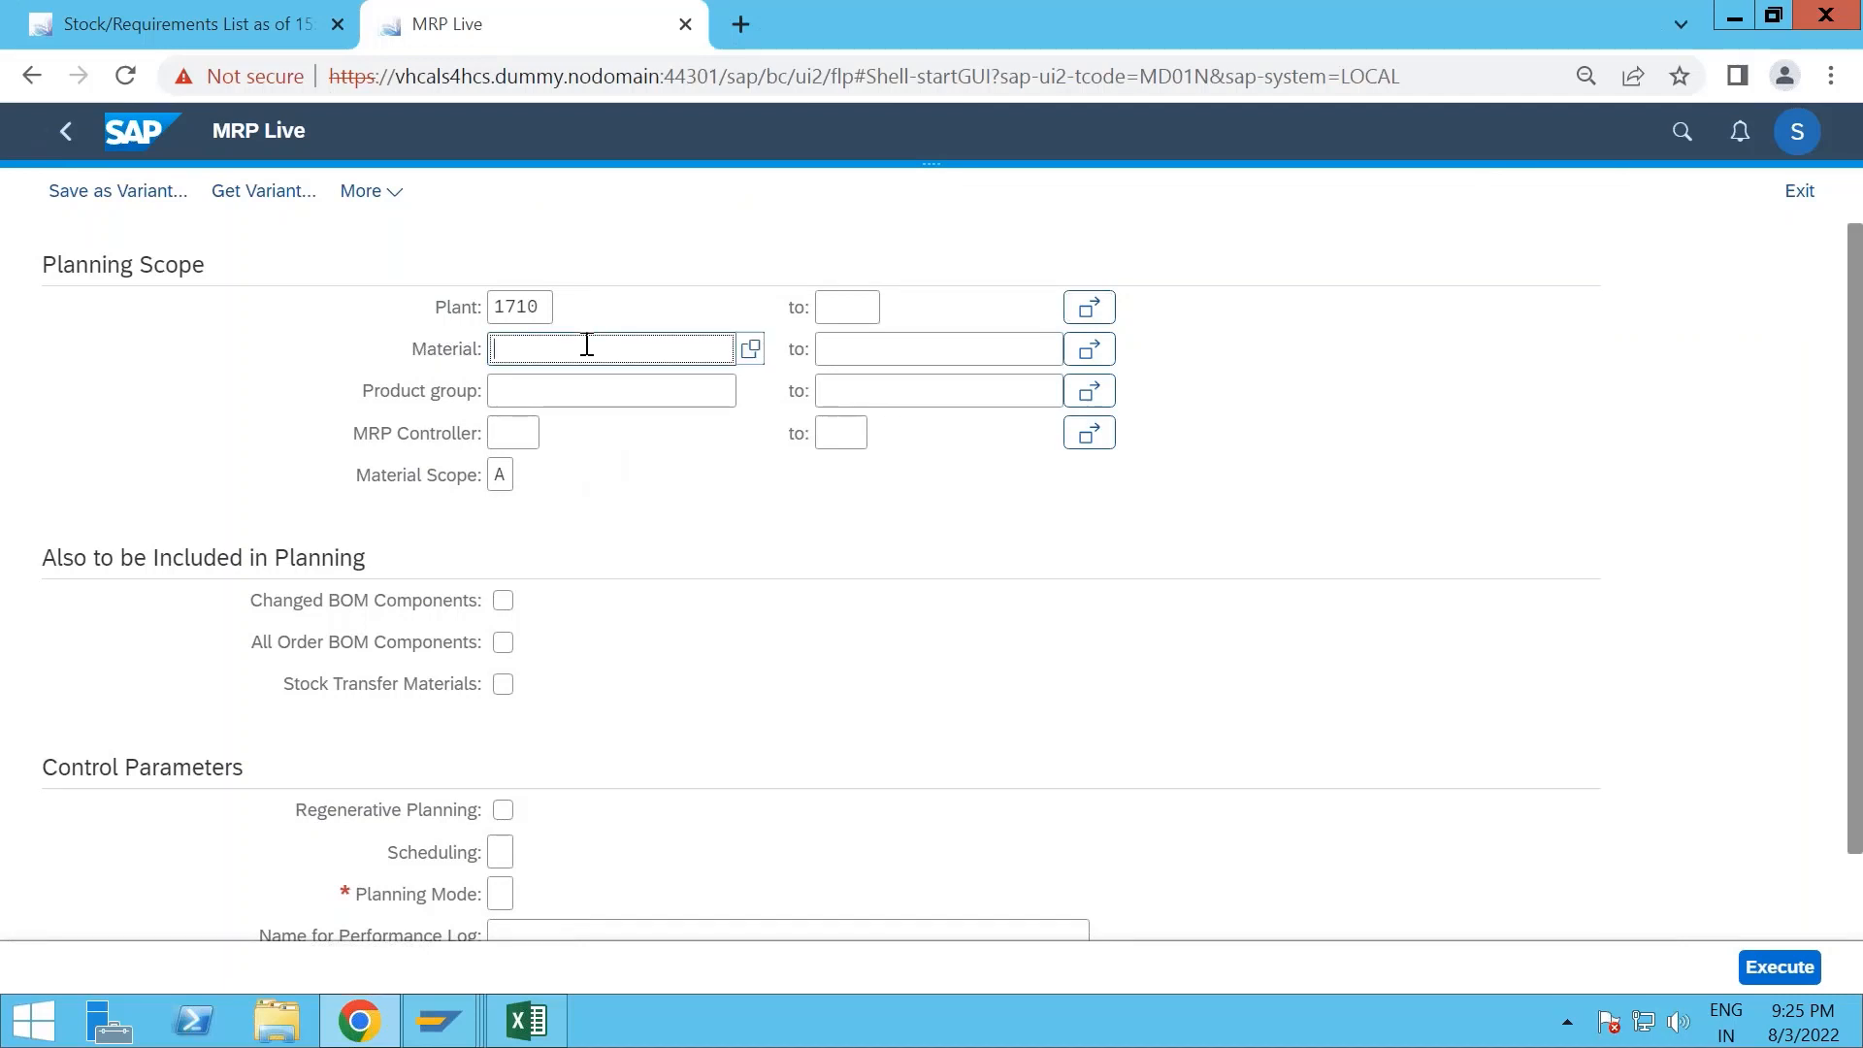
type("FERT-MOT-20")
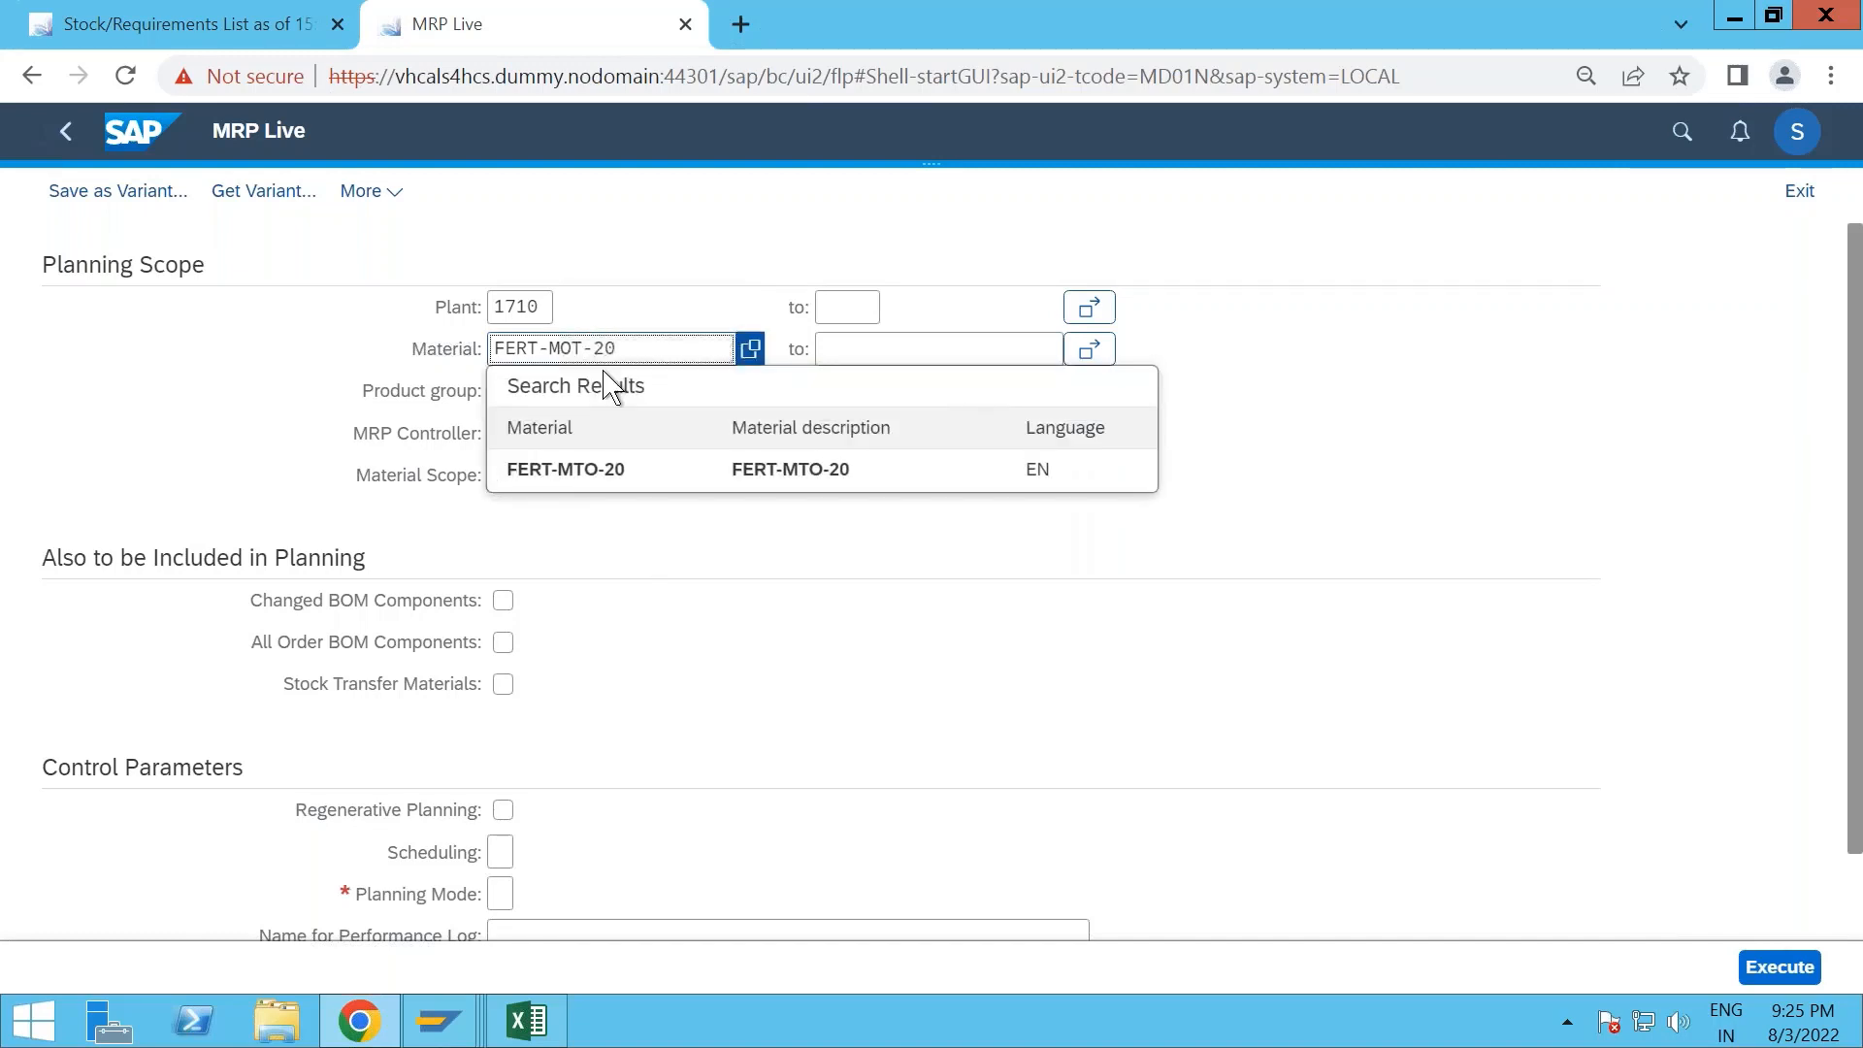
left_click(599, 477)
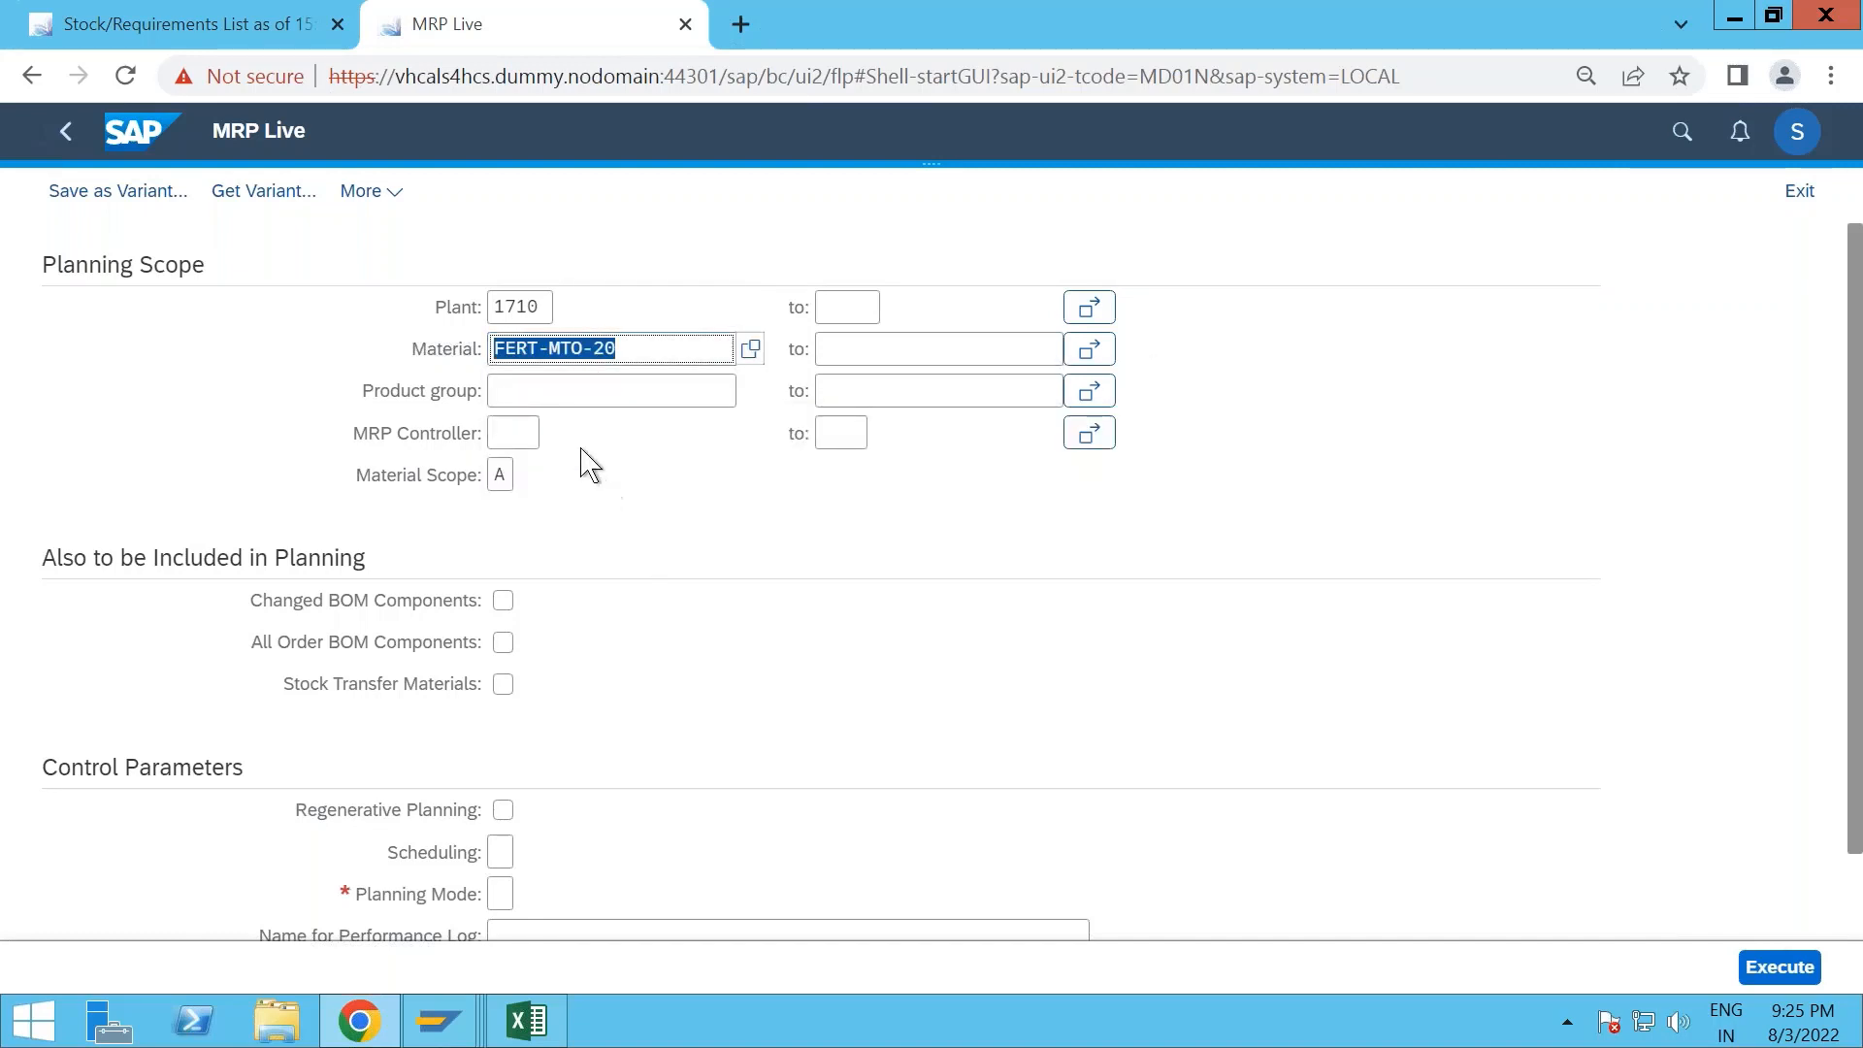
- Include all order BOM components in the planning and set both scheduling and planning mode to 1
left_click(512, 433)
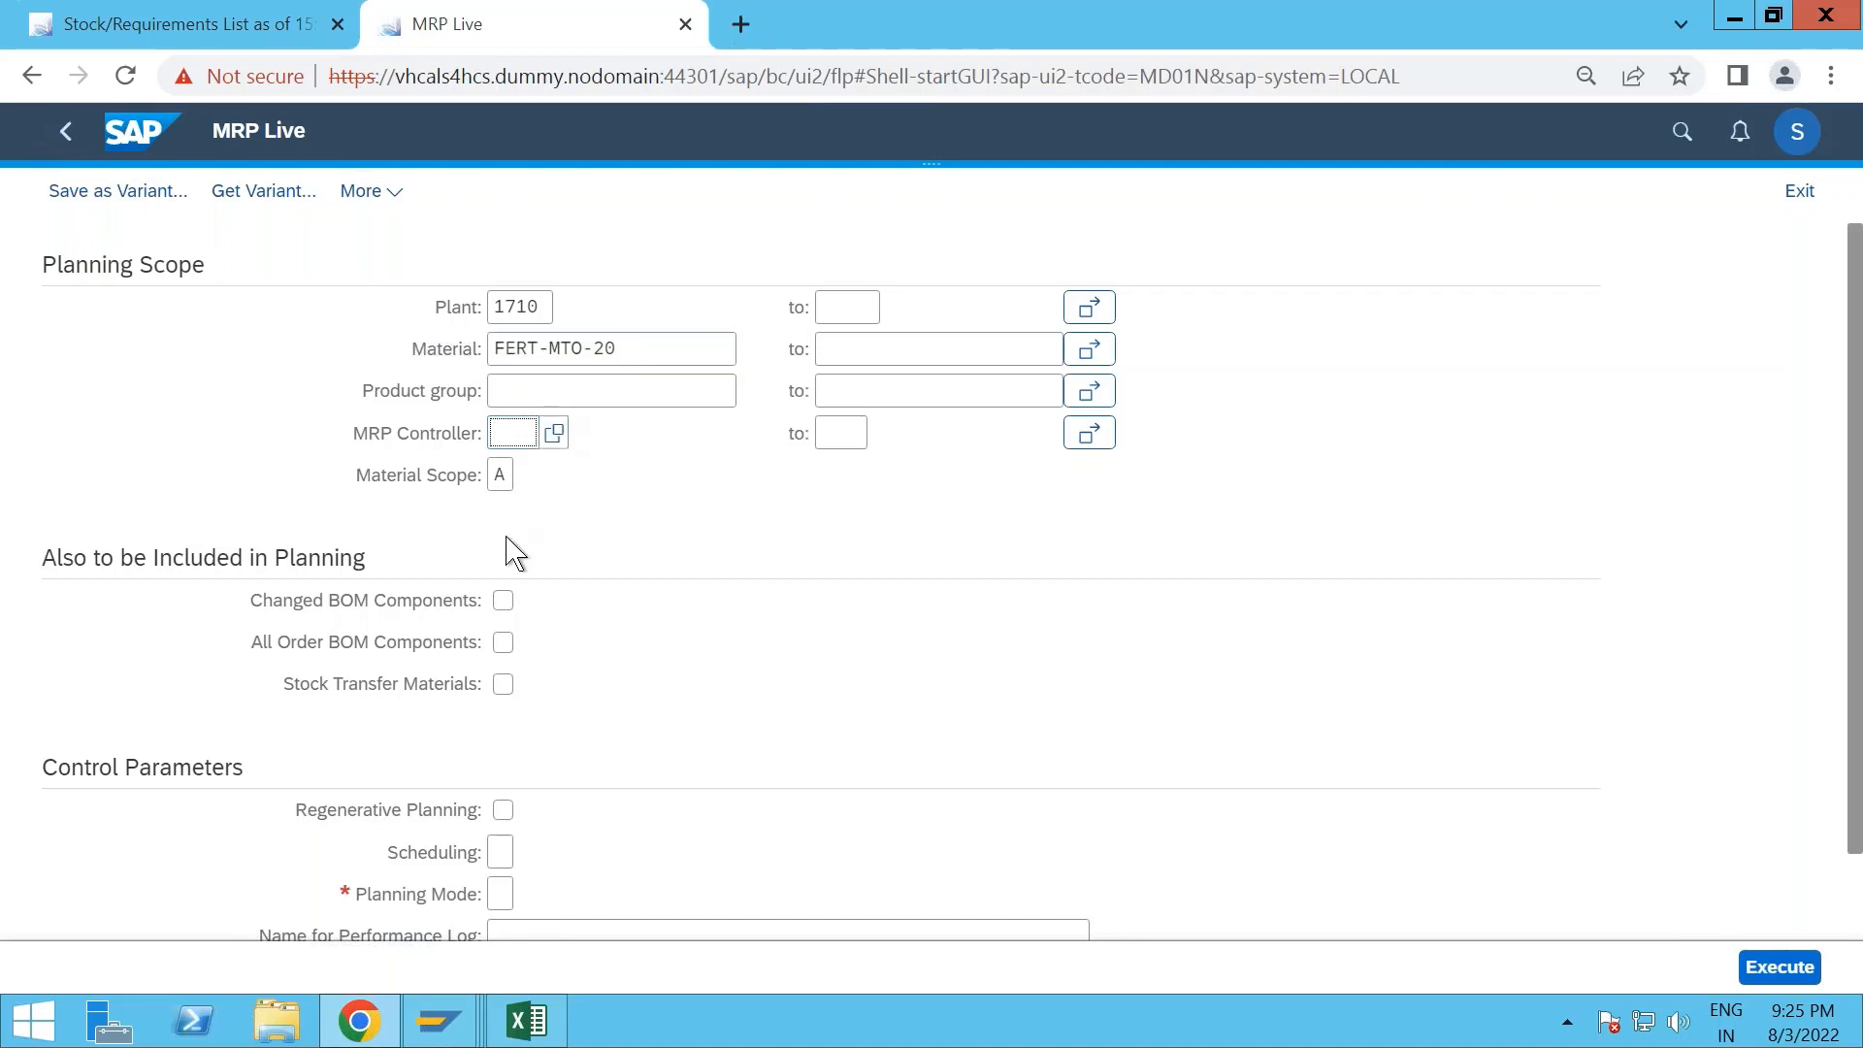
left_click(503, 641)
scroll(645, 695, "down", 1)
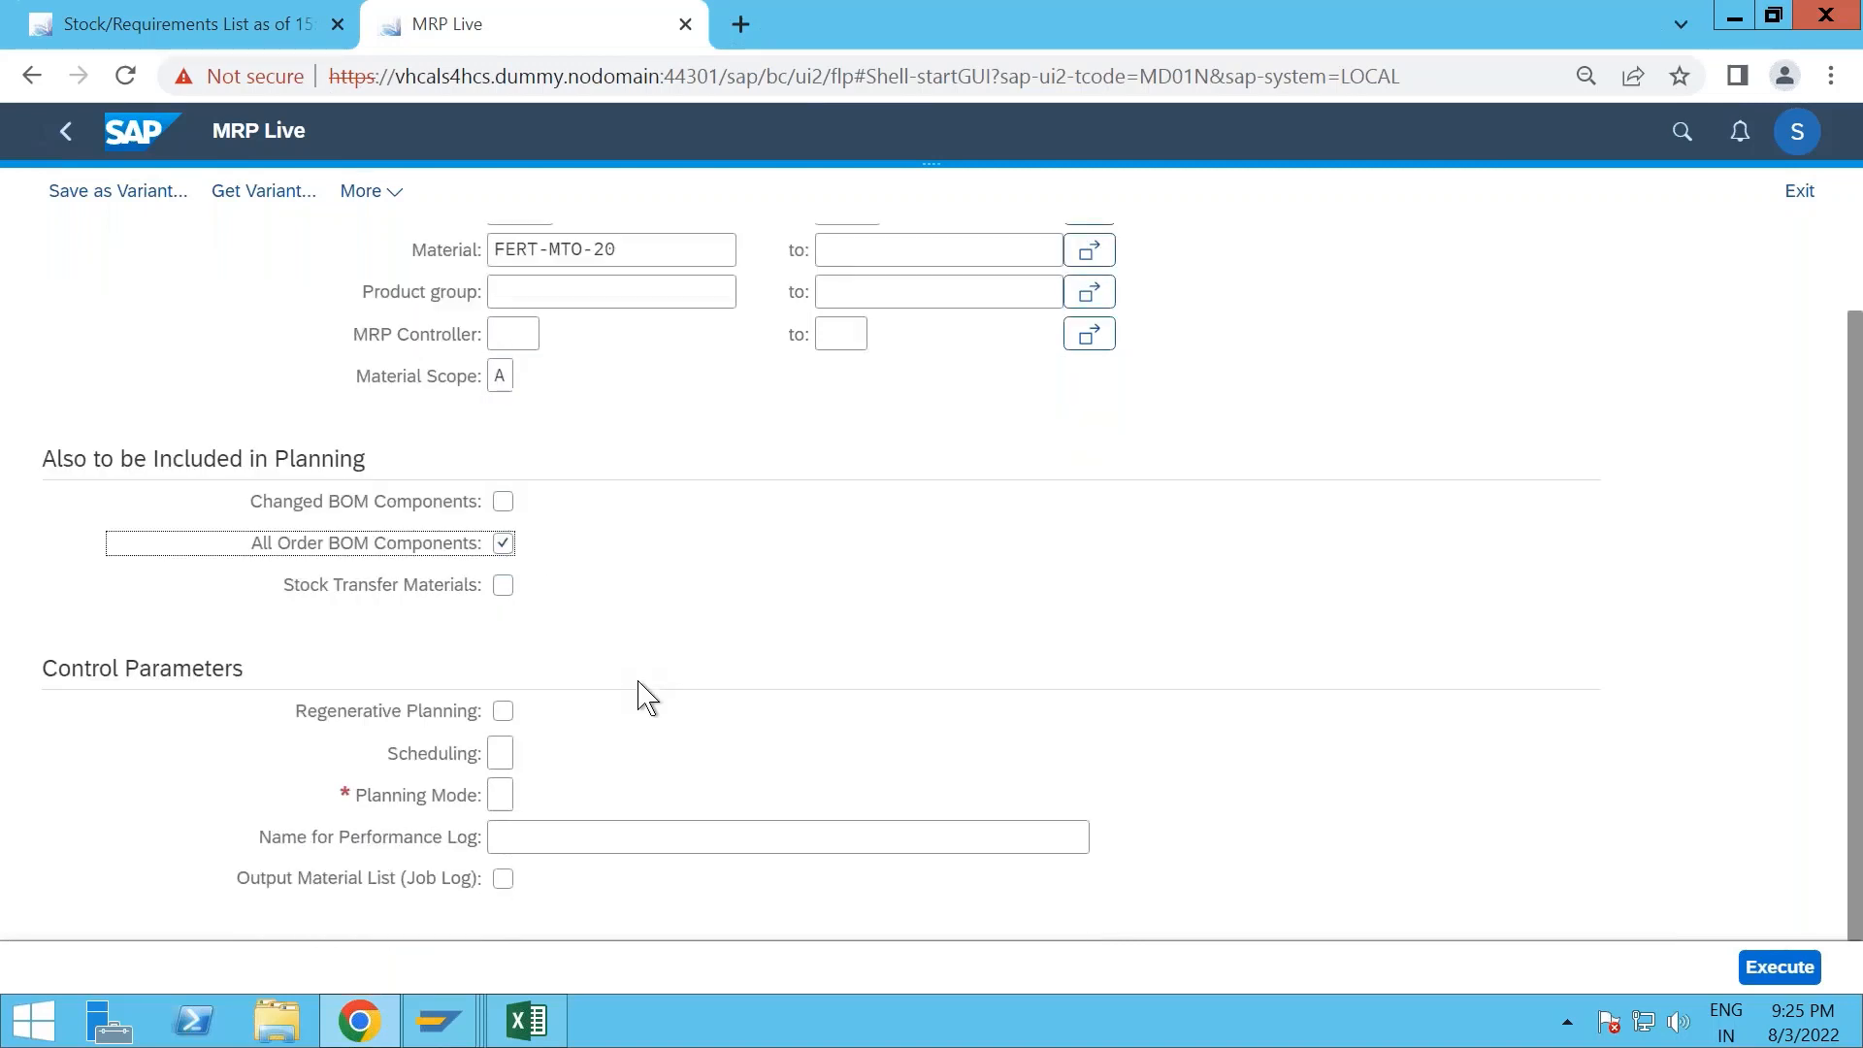
left_click(500, 754)
type("1")
key("Tab")
type("1")
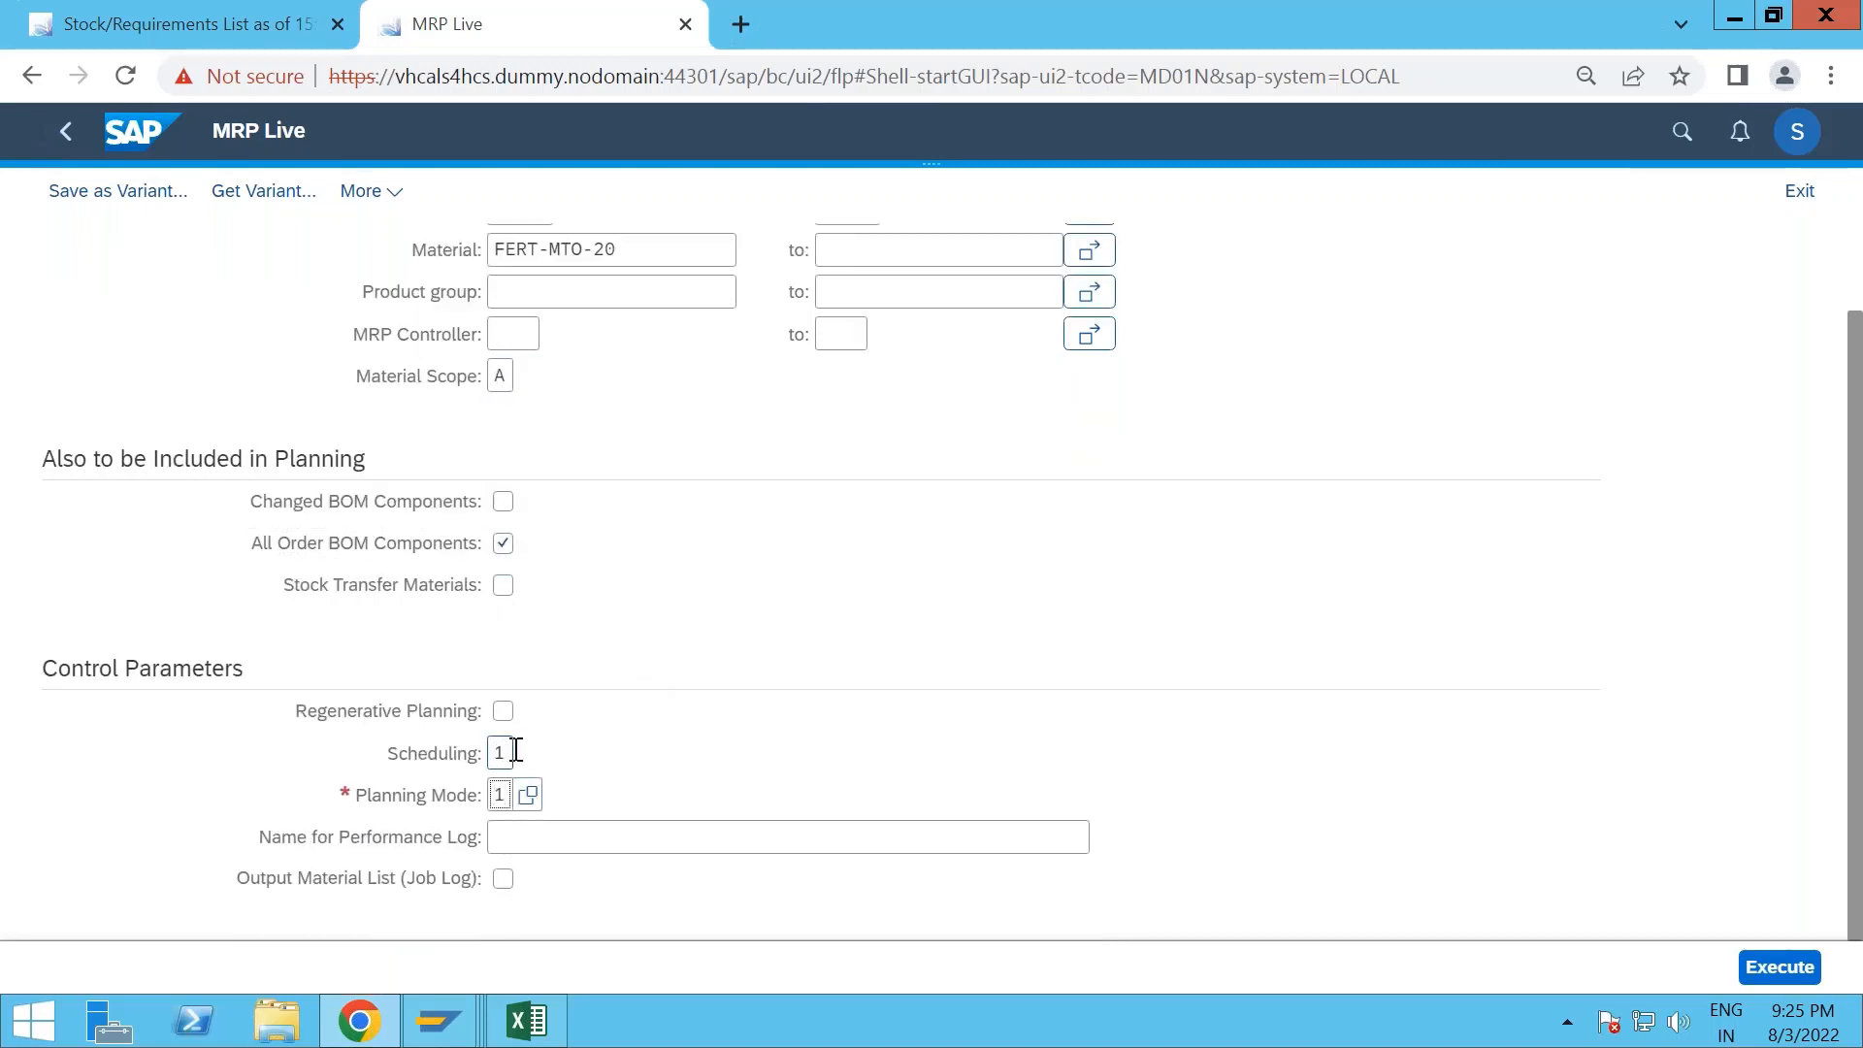
- Execute the MRP Live run for FERT-MTO-20 and its order BOM components
left_click(747, 704)
left_click(1780, 967)
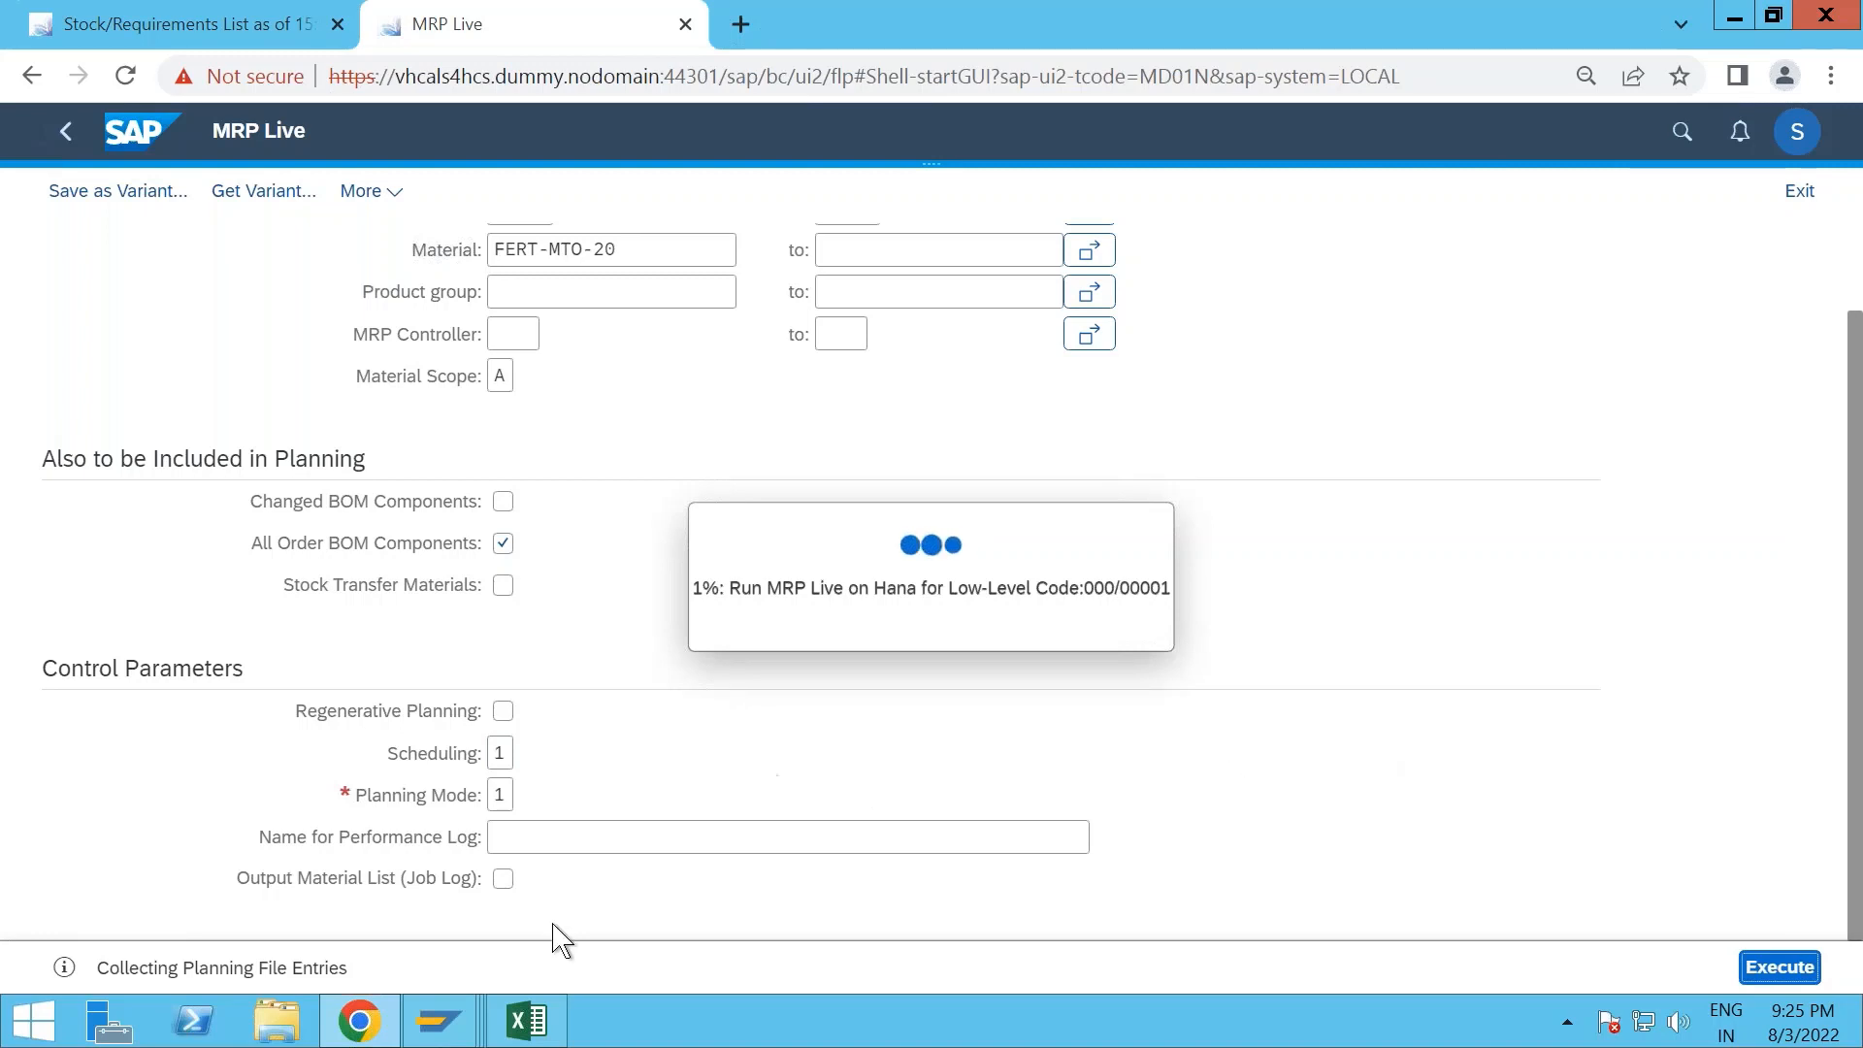
left_click(462, 1034)
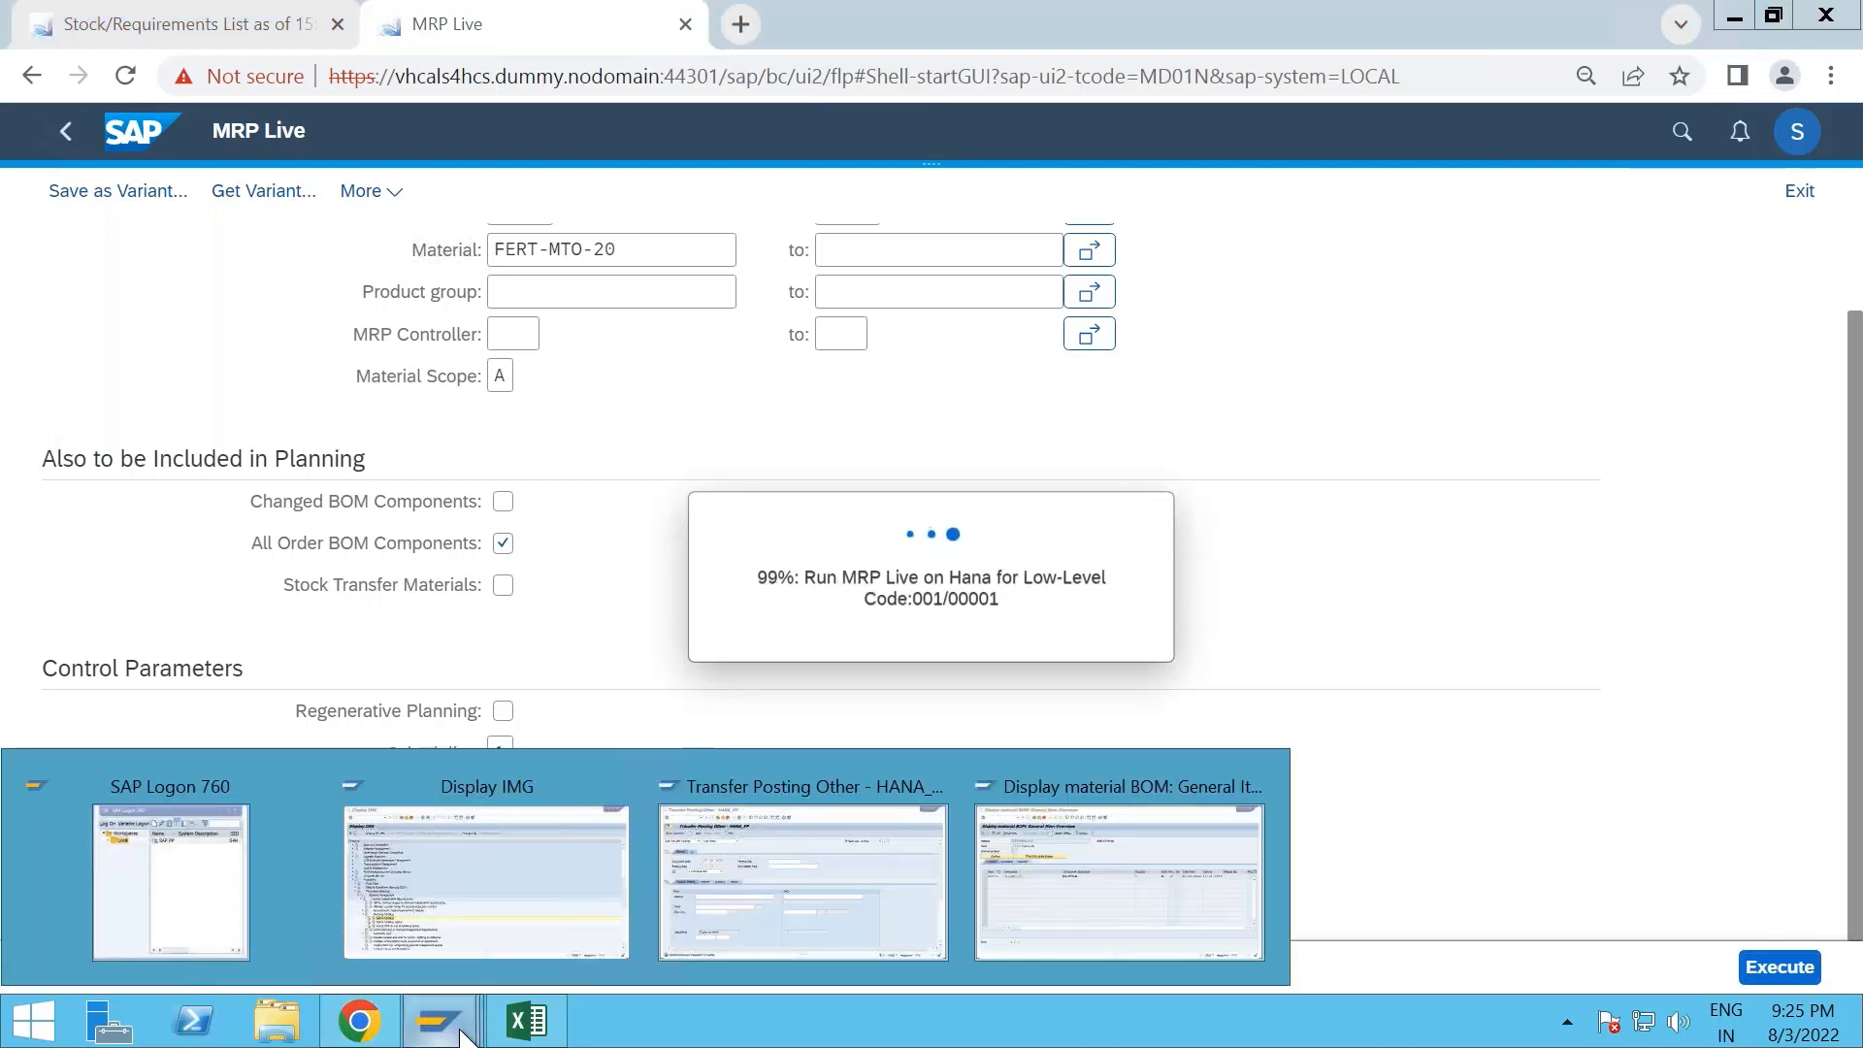
left_click(461, 1034)
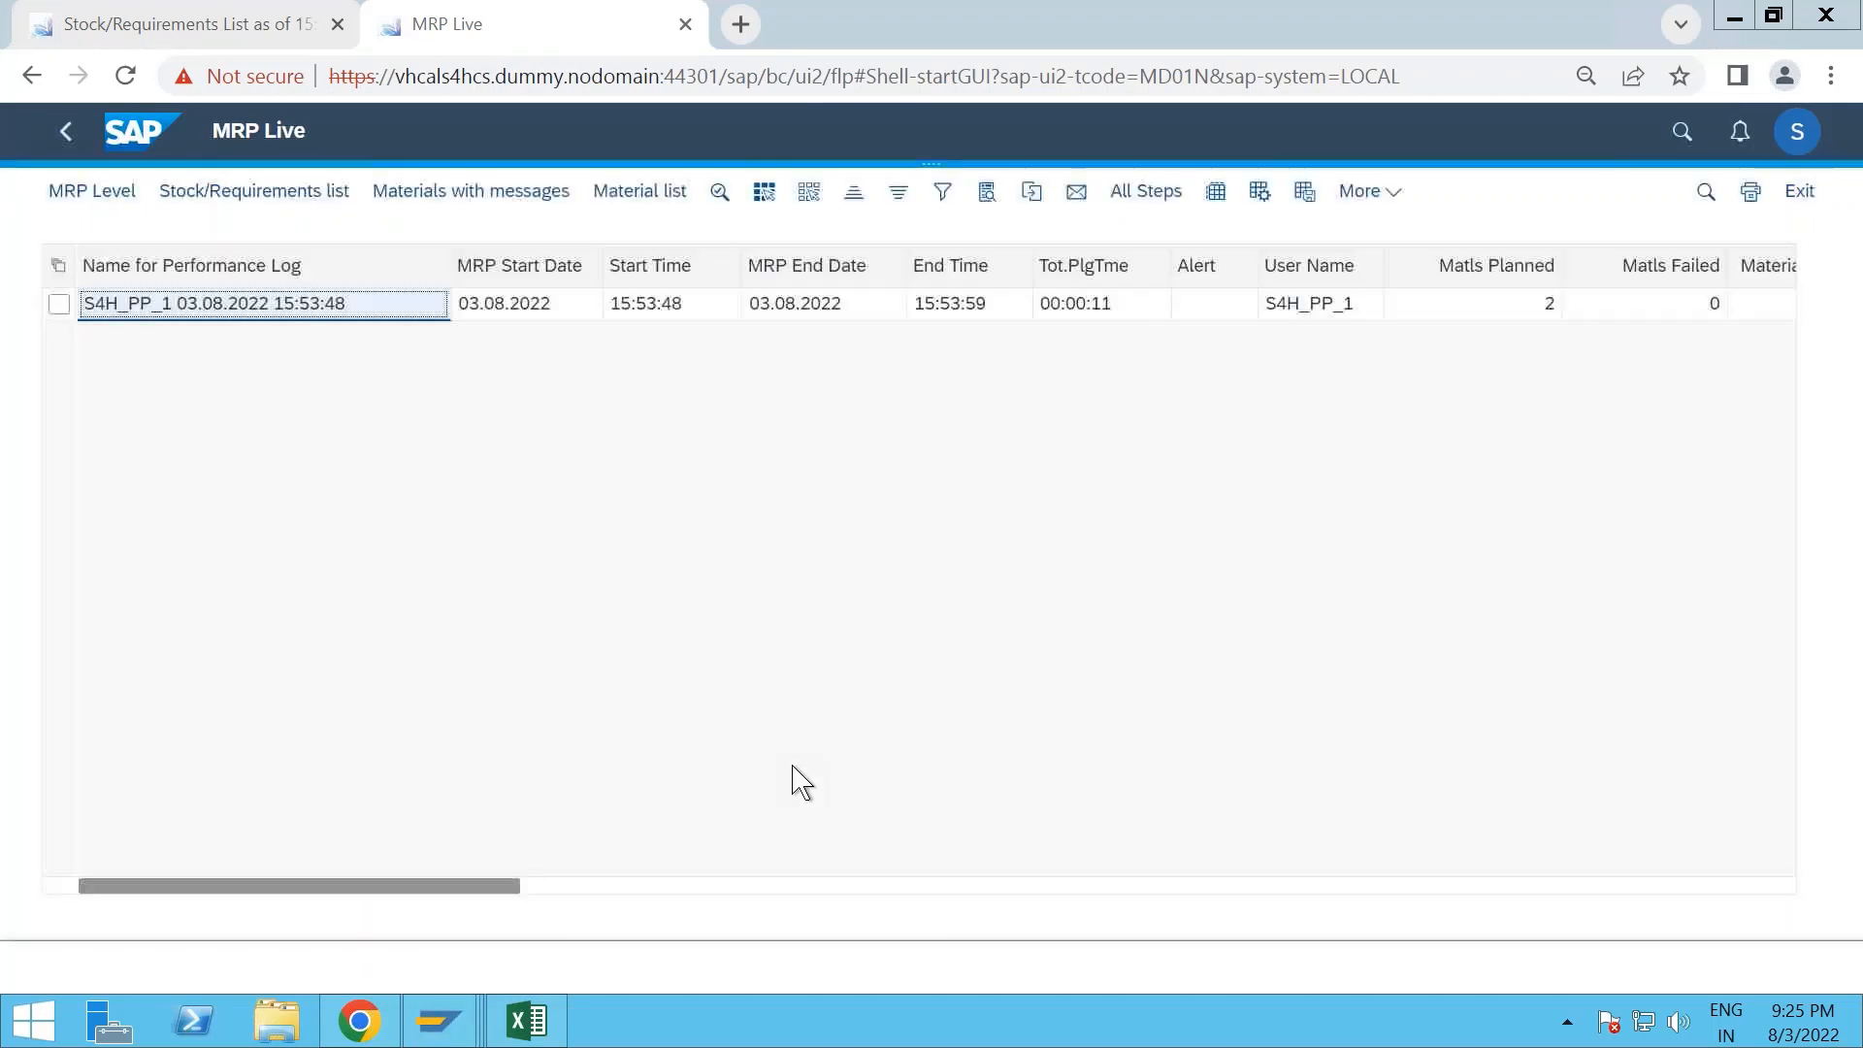
- Refresh the stock/requirements list for ROH-MTO-20 and display a refreshed list for FERT-MTO-20
left_click(204, 26)
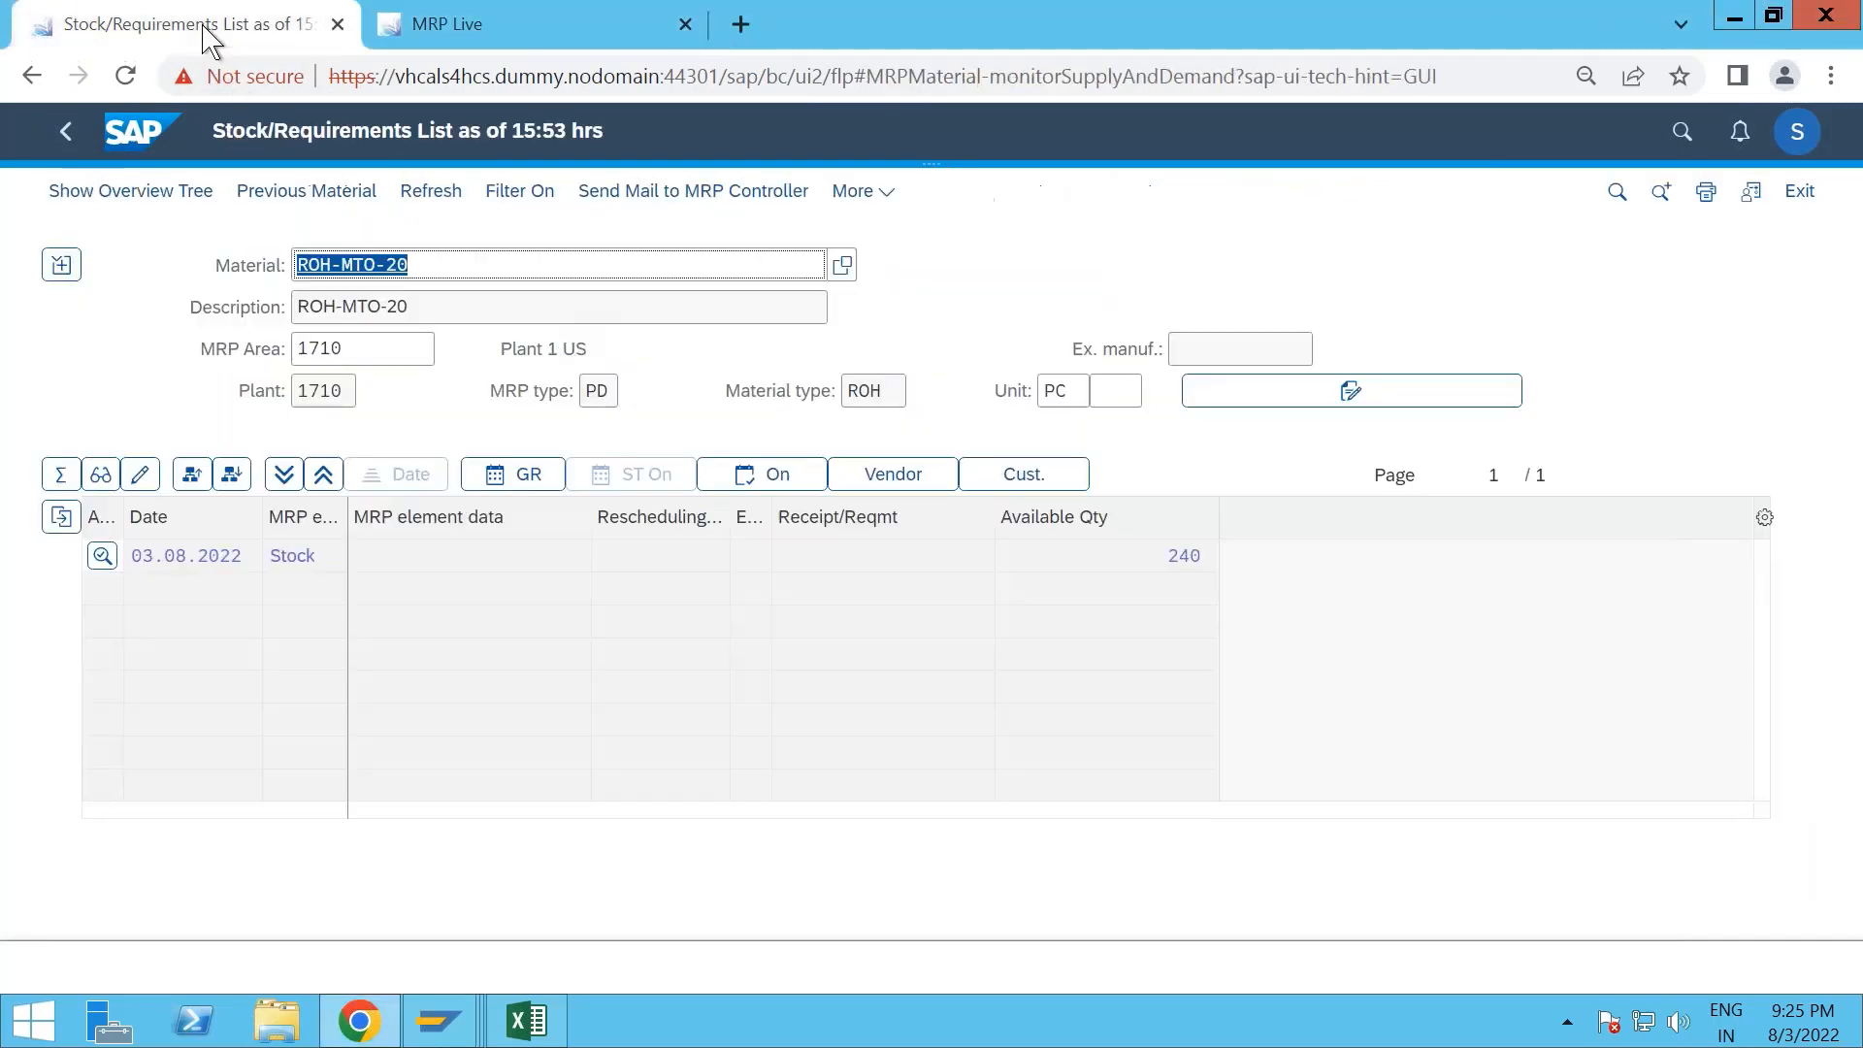
left_click(416, 194)
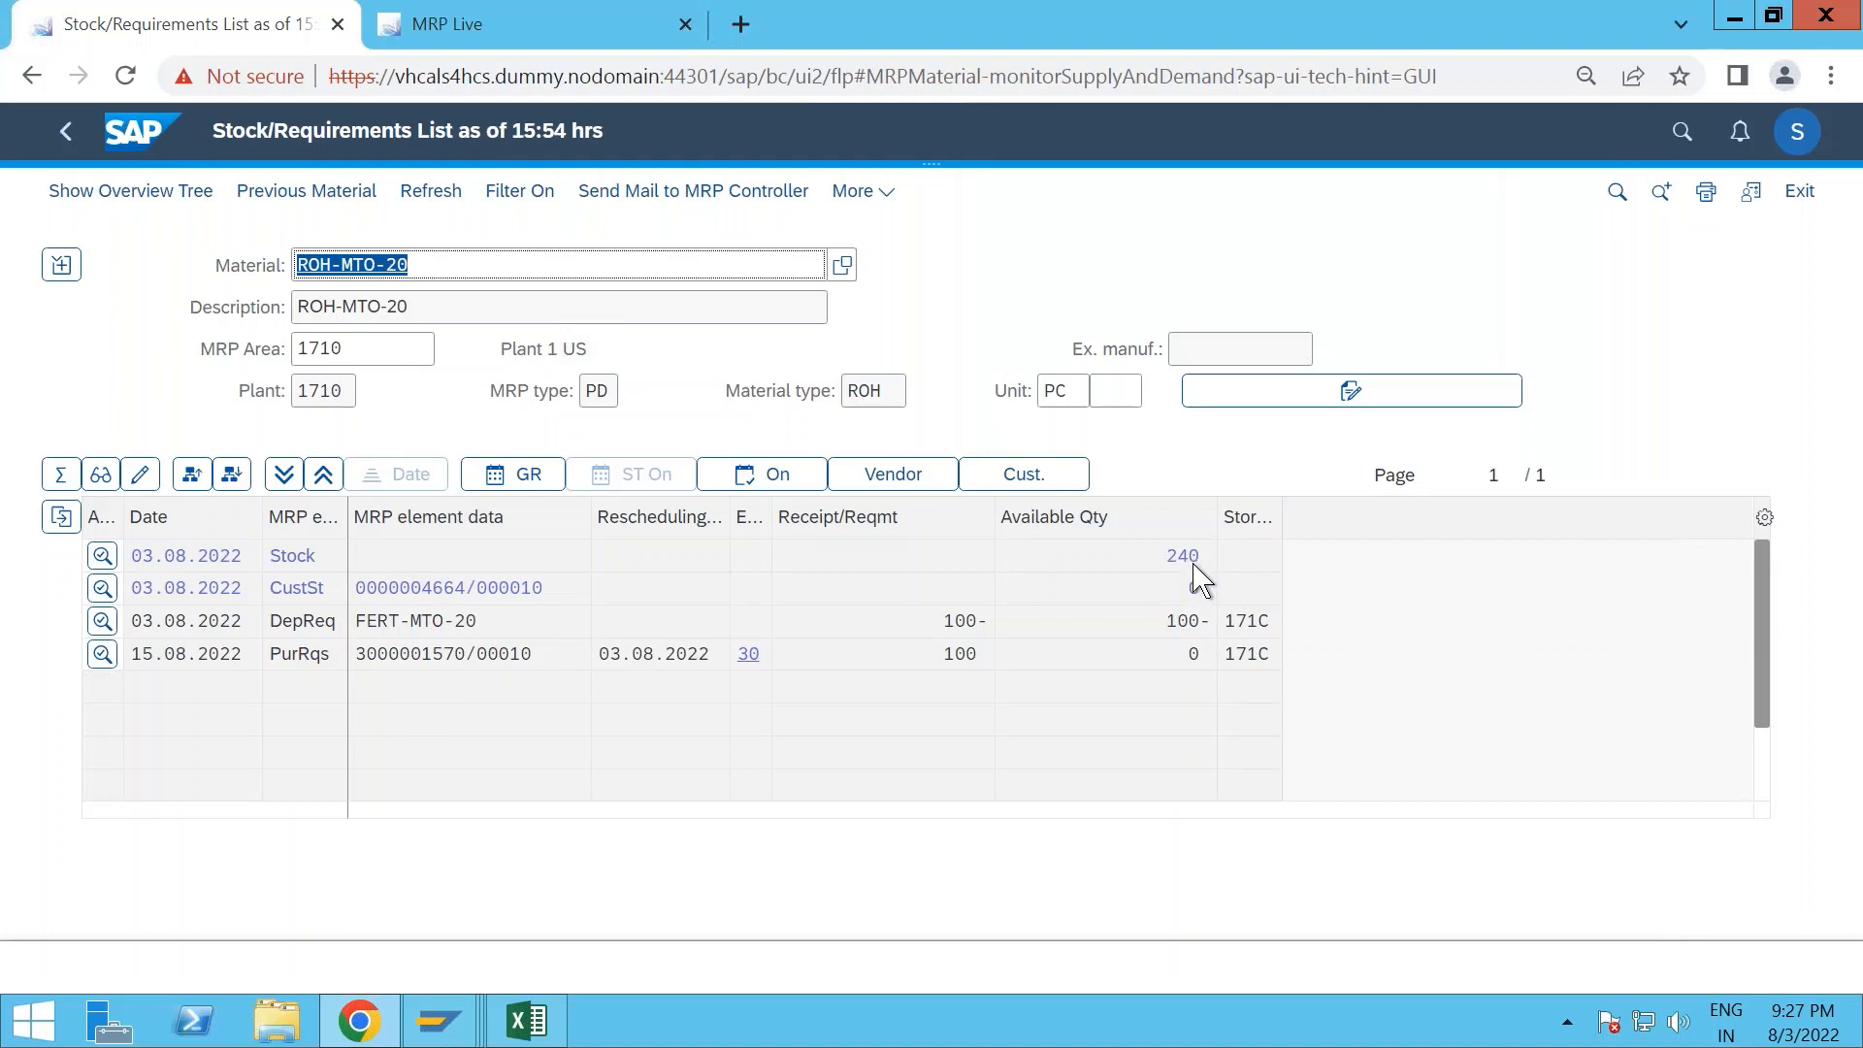
left_click(326, 268)
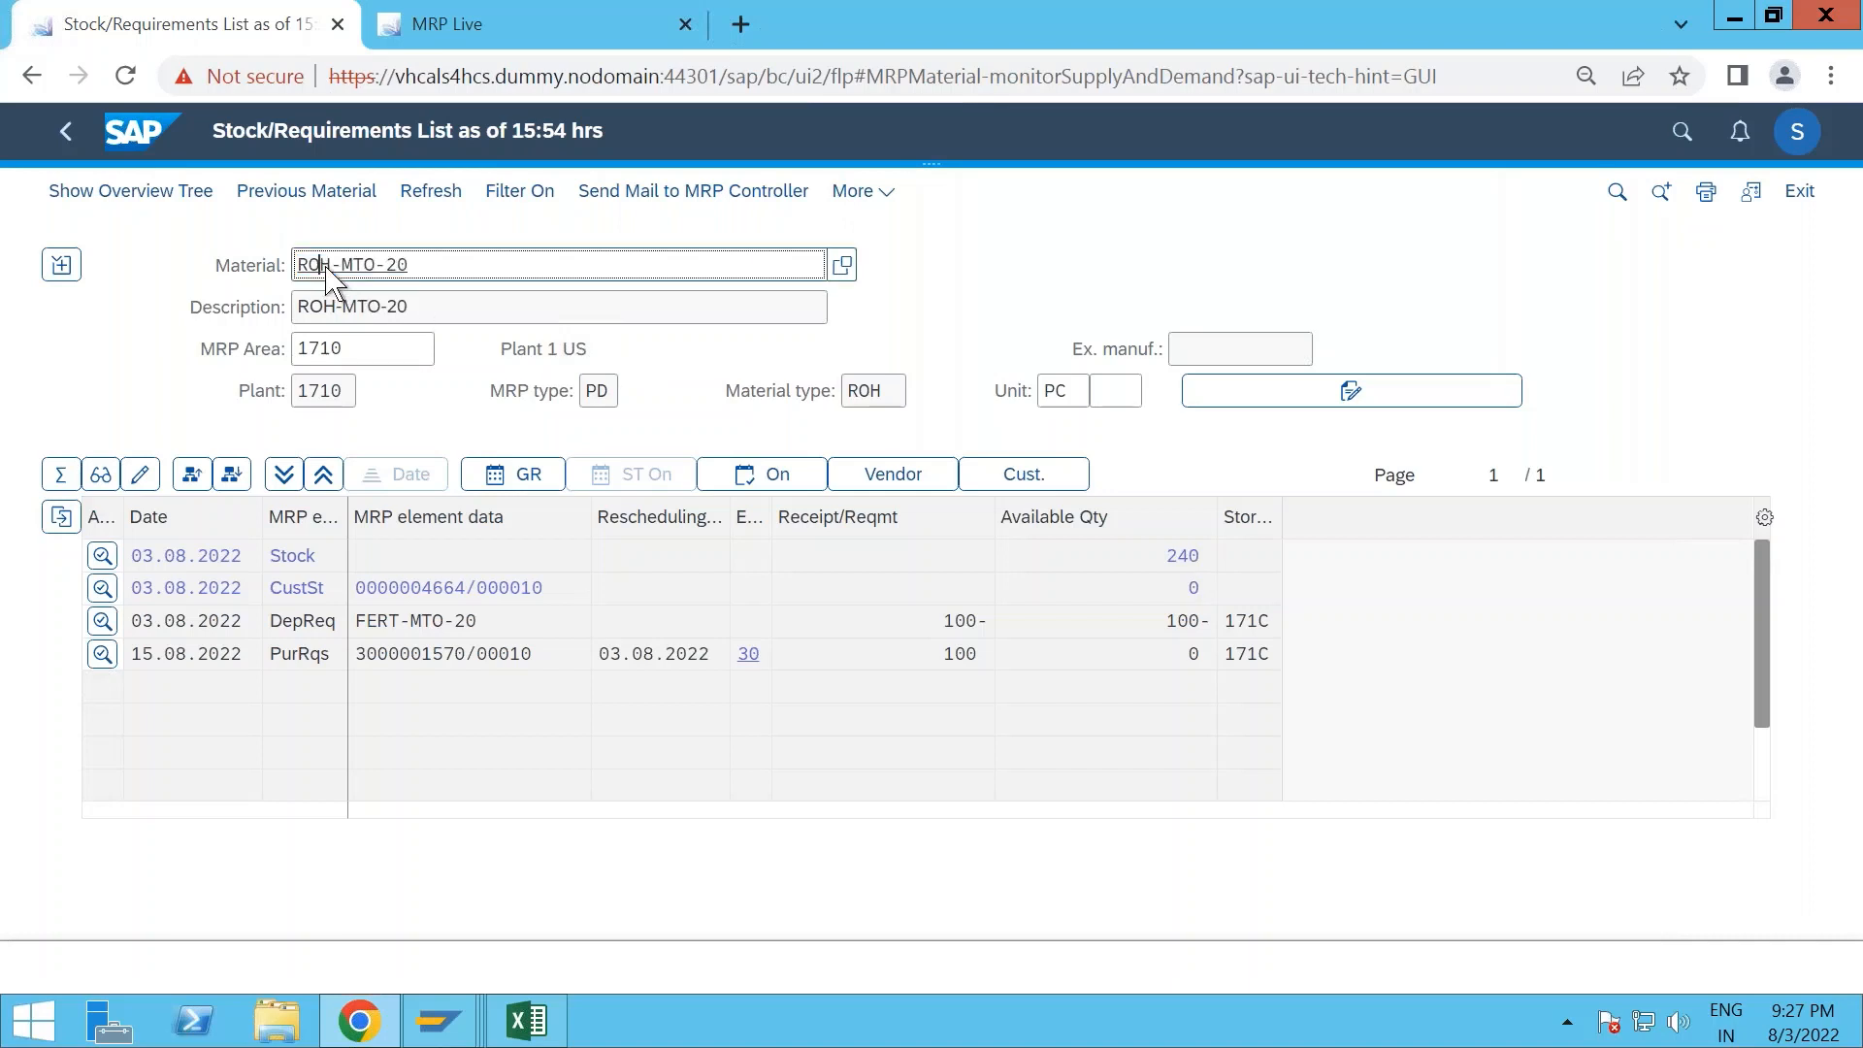
key("BackSpace")
key("BackSpace")
key("BackSpace")
type("FERT")
key("Return")
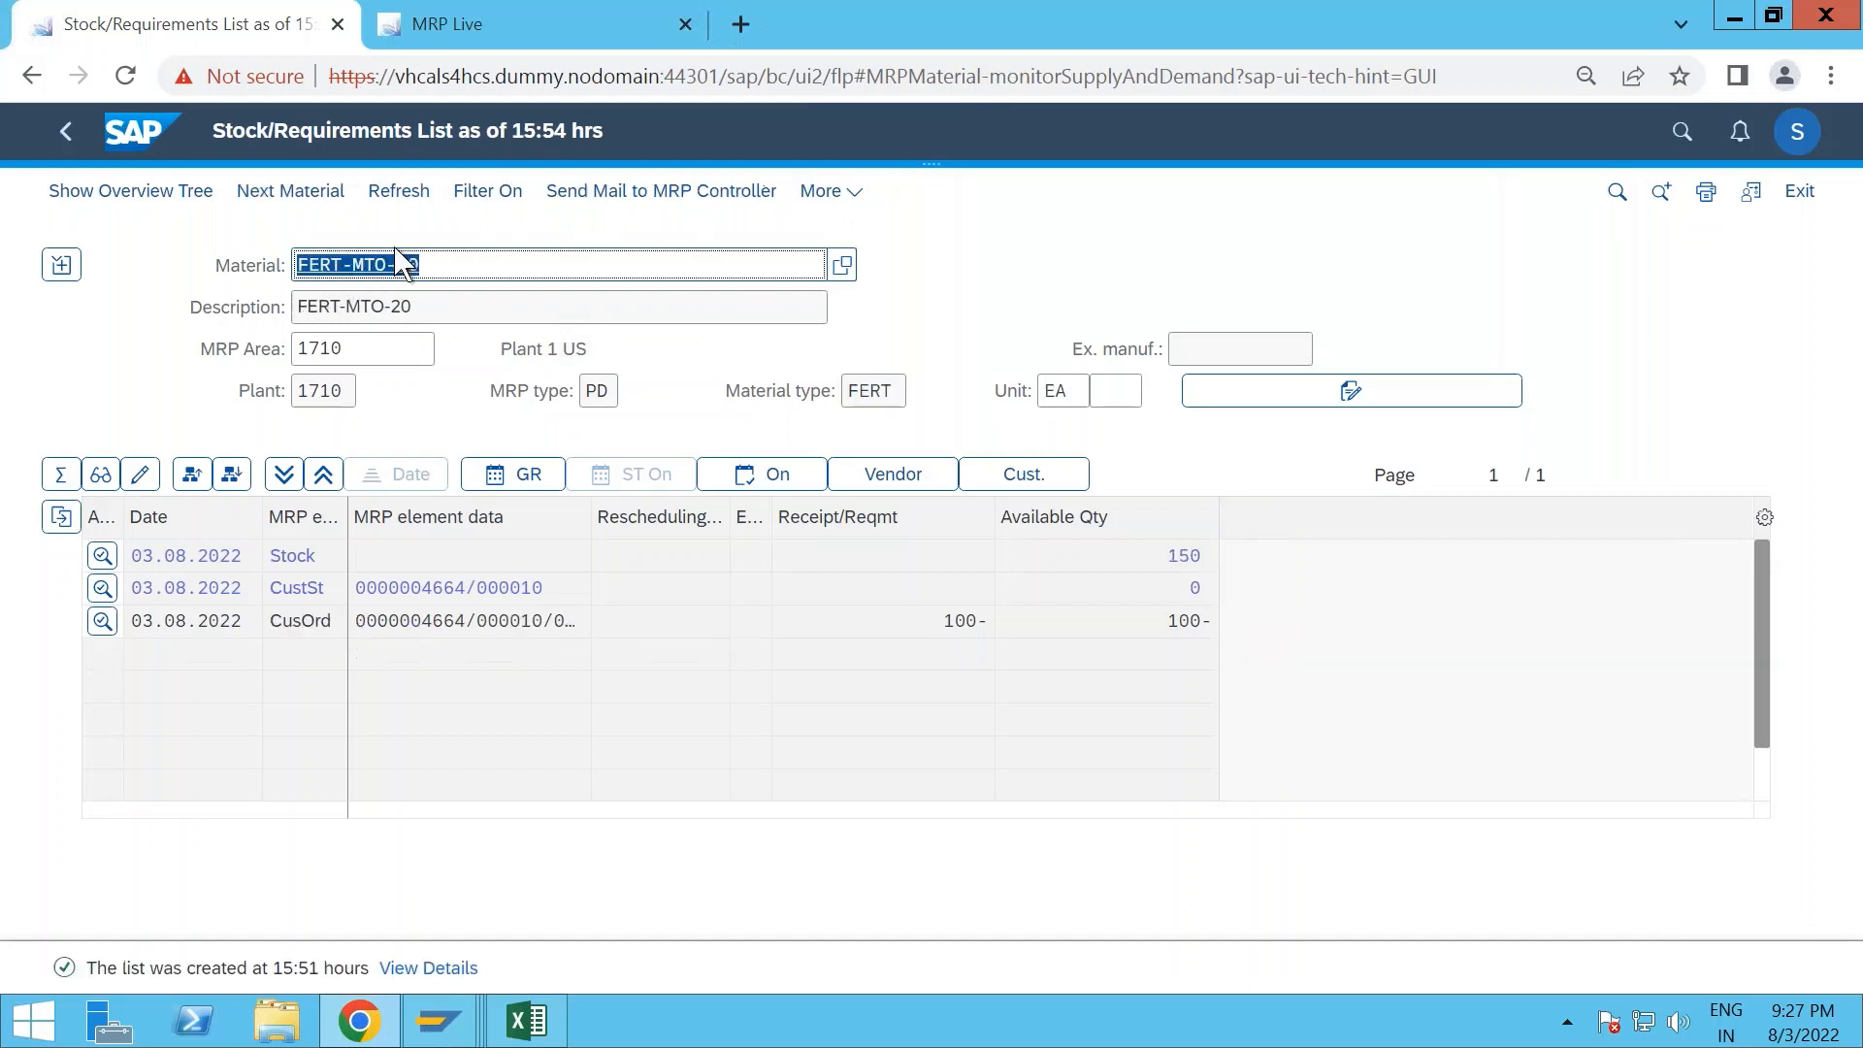
left_click(415, 191)
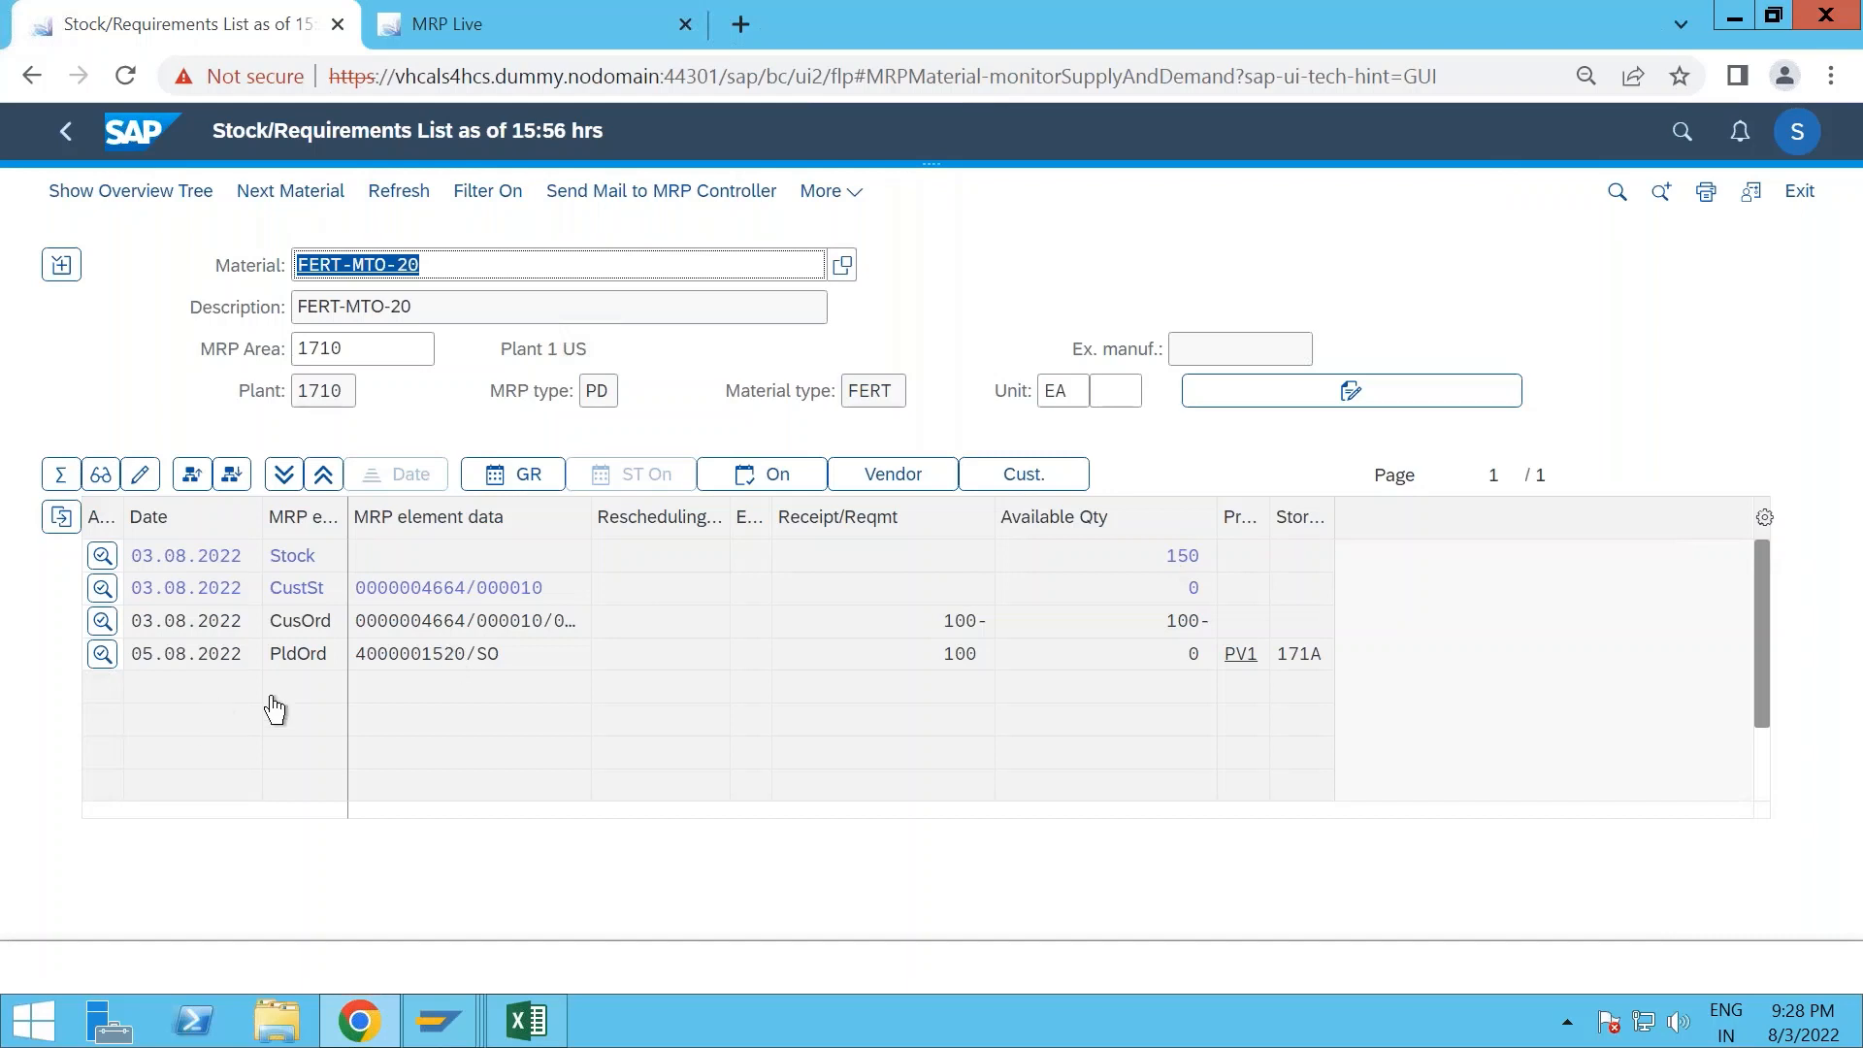
- Examine the account assignment of the planned order for FERT-MTO-20 and return to the stock/requirements list
left_click(102, 654)
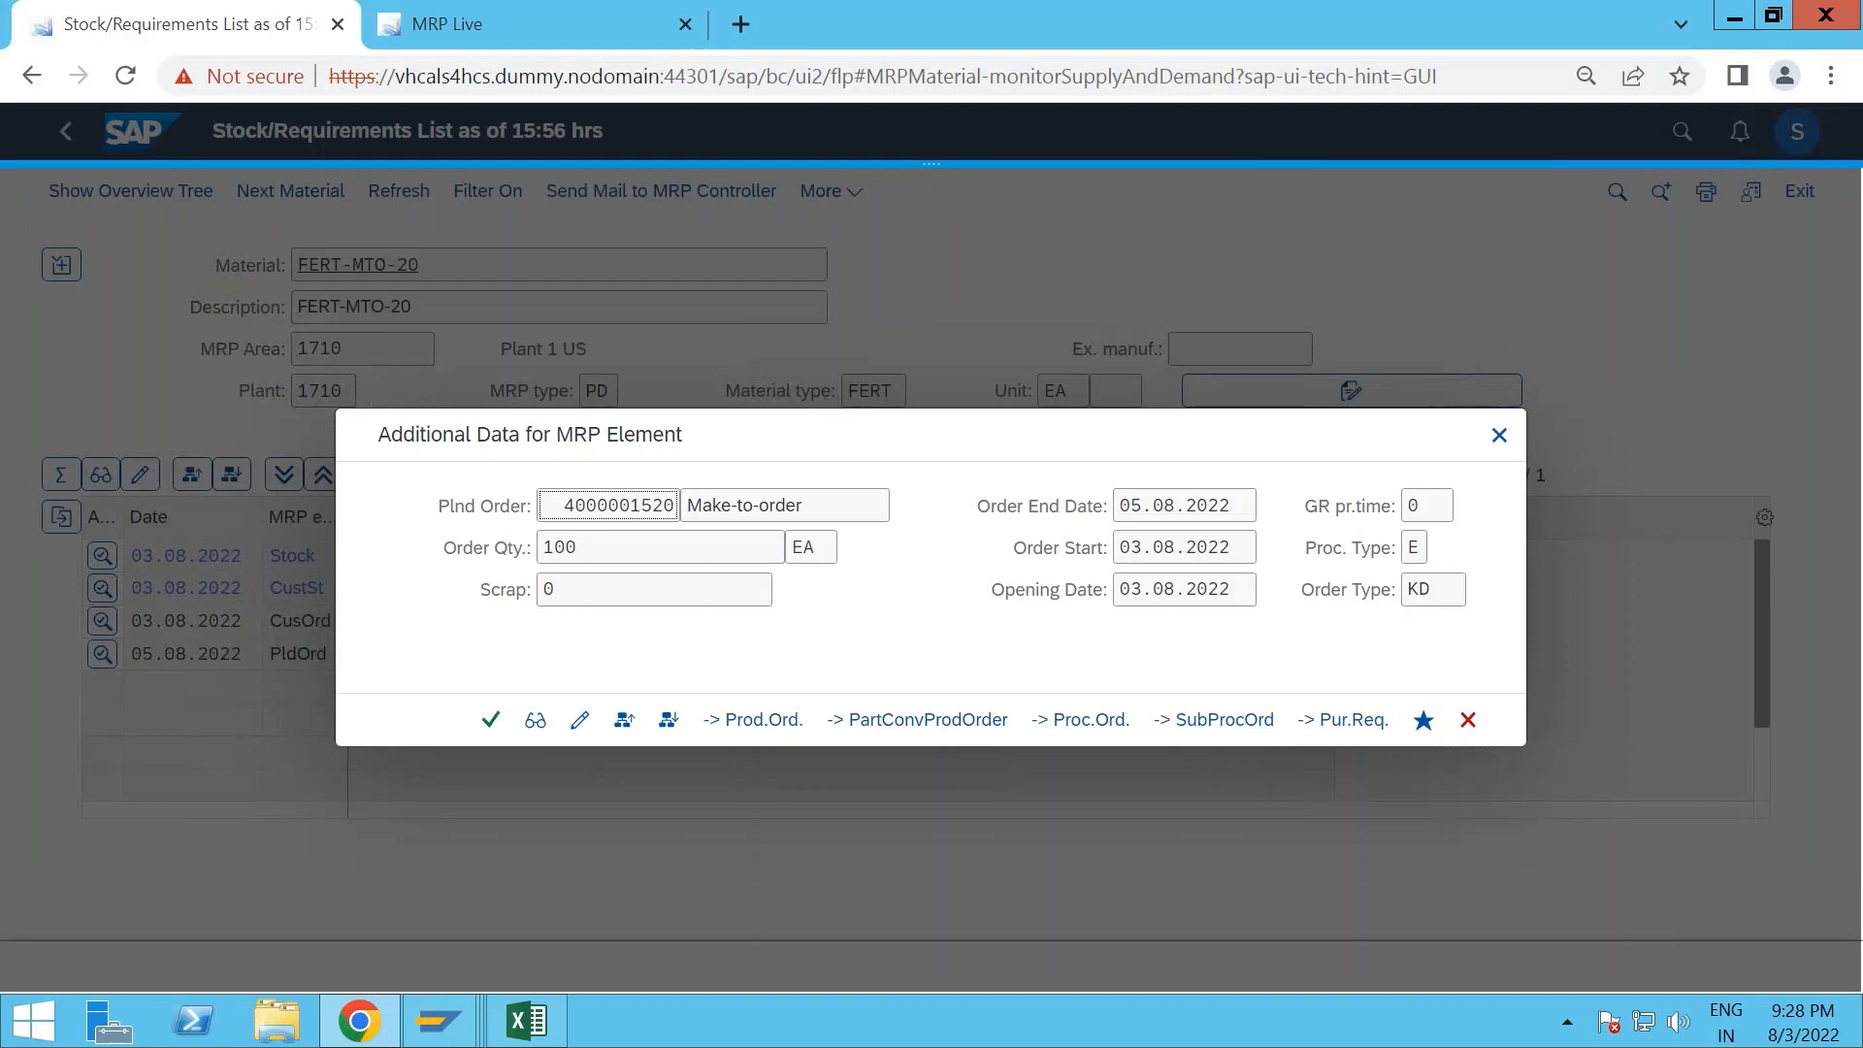
left_click(535, 720)
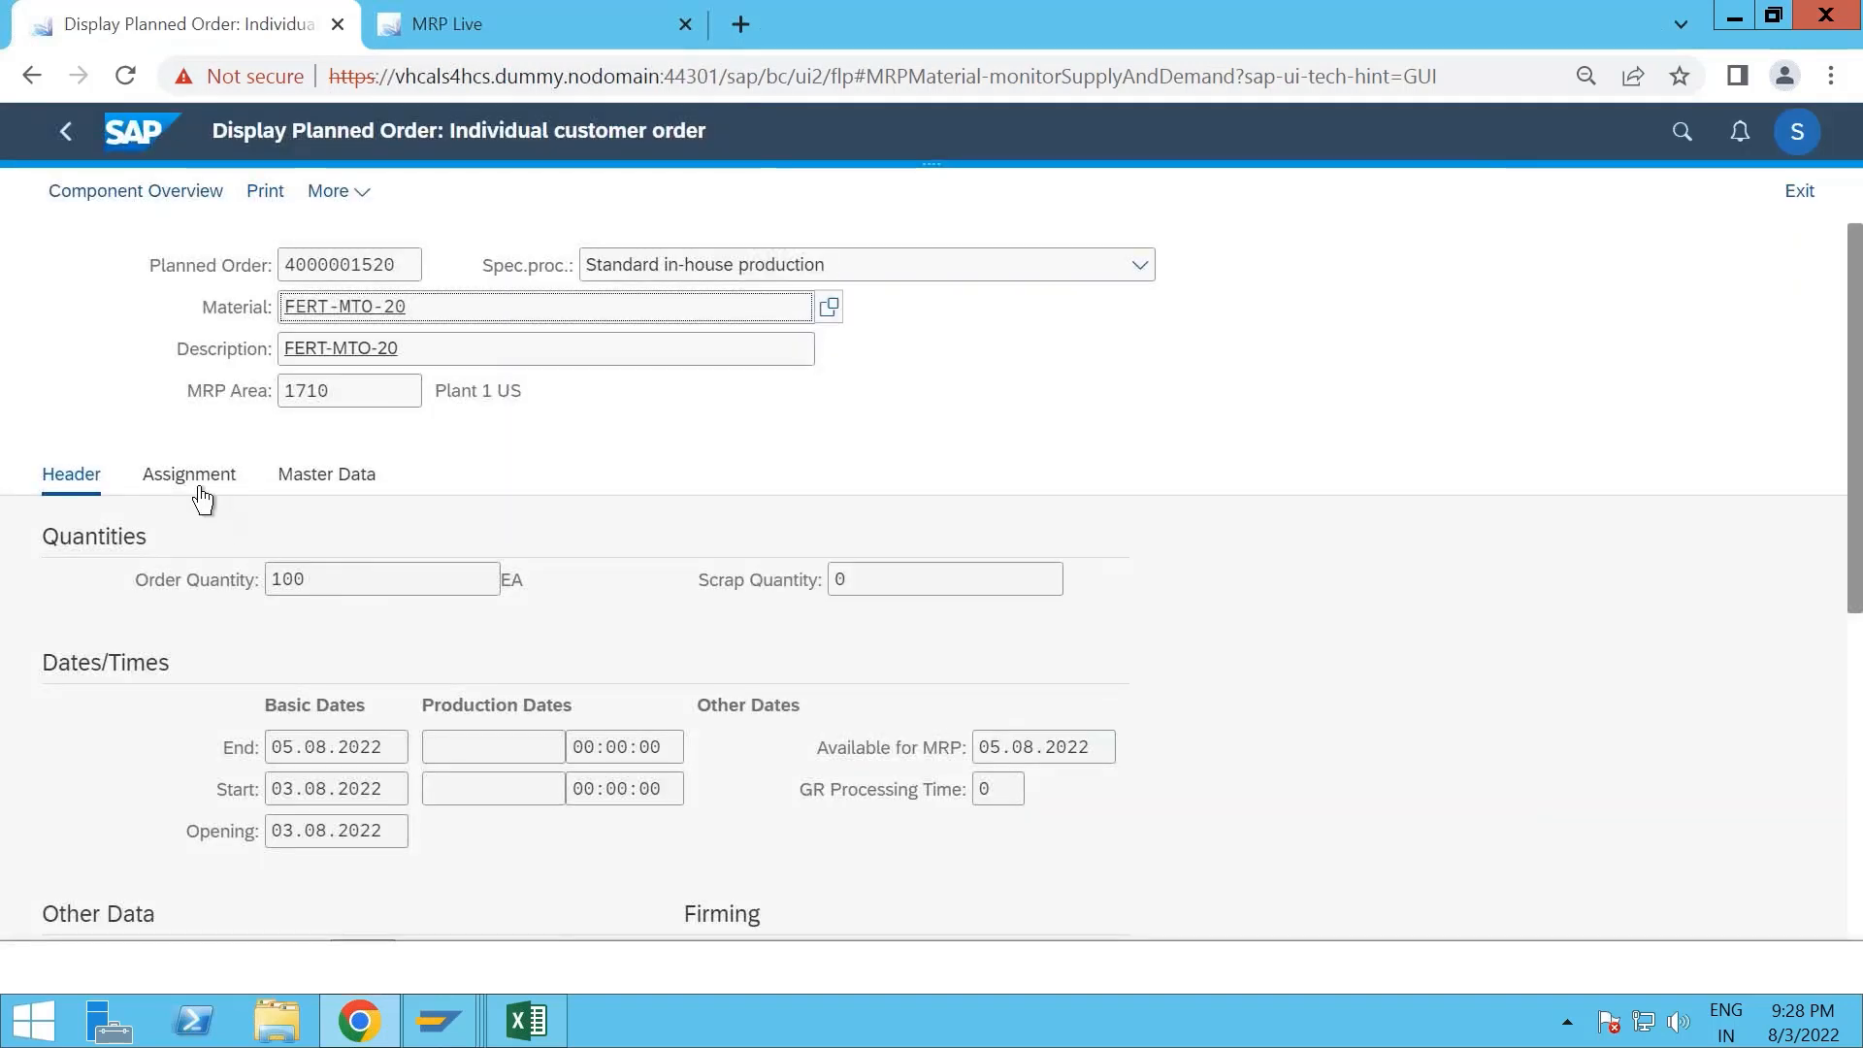
left_click(147, 482)
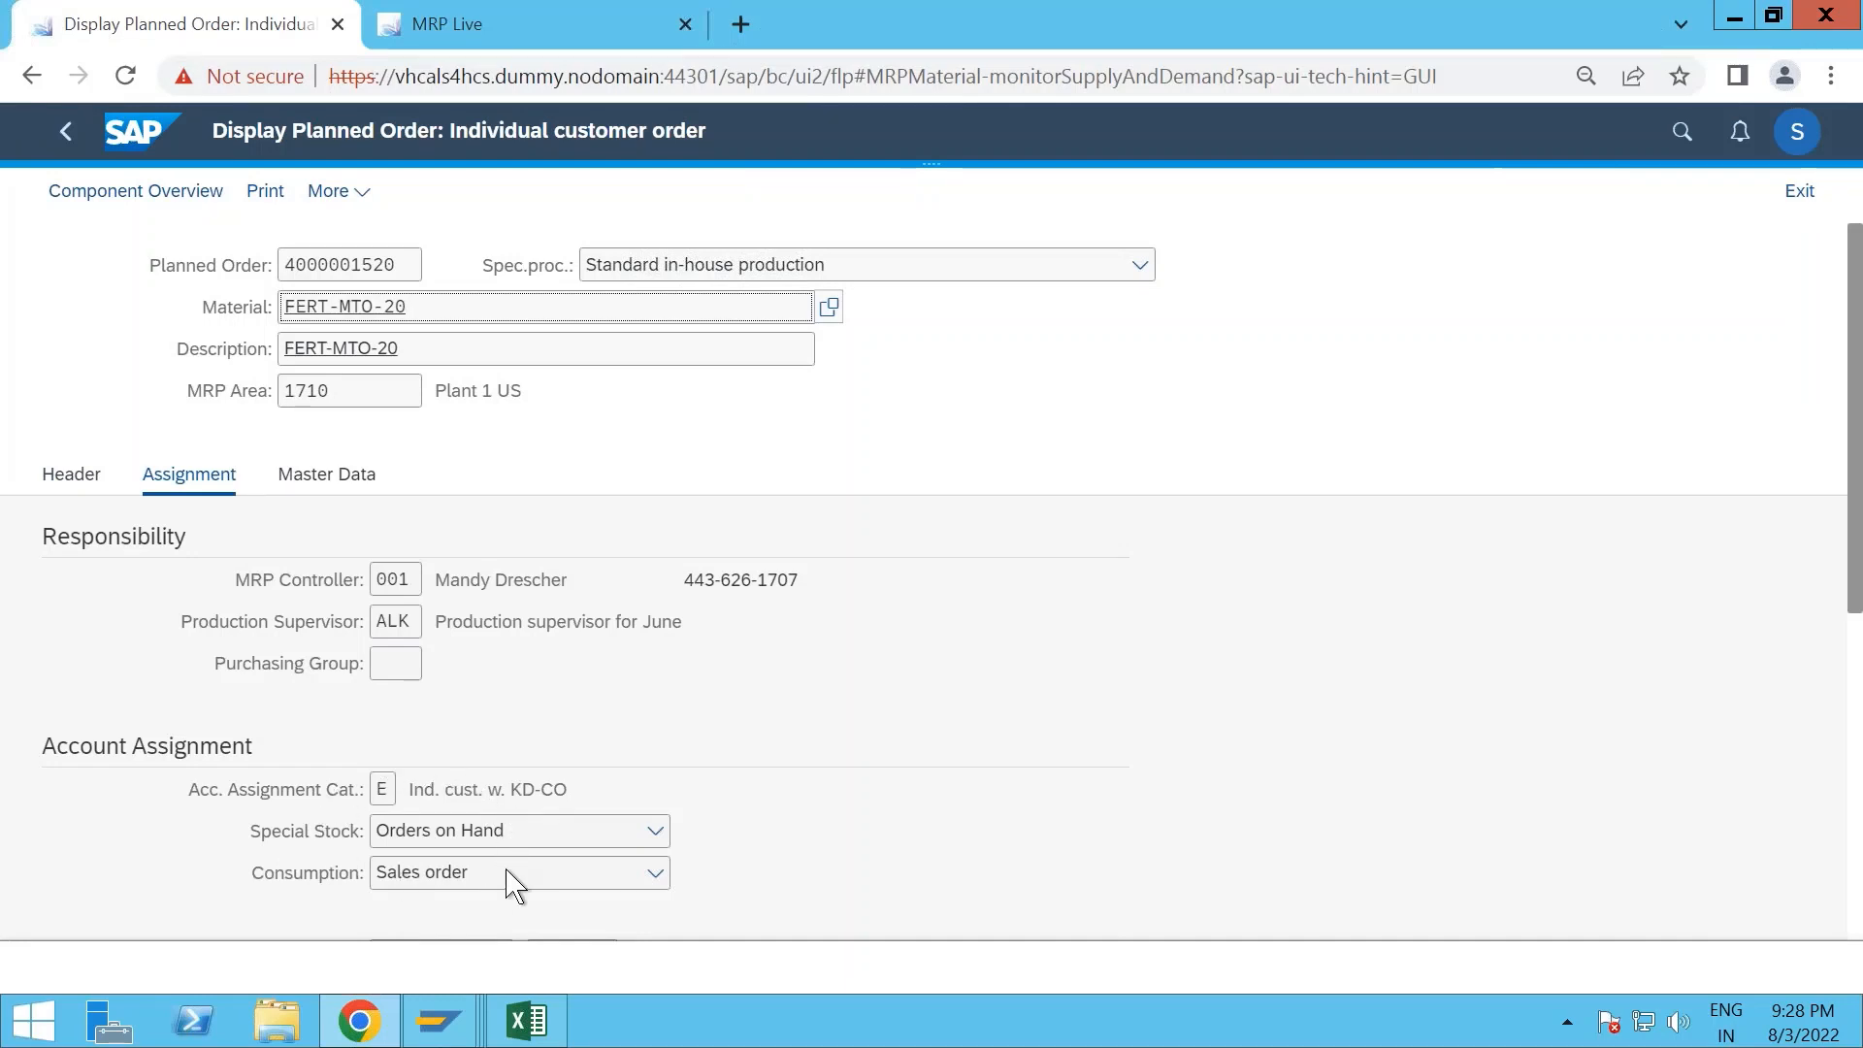
scroll(649, 736, "down", 2)
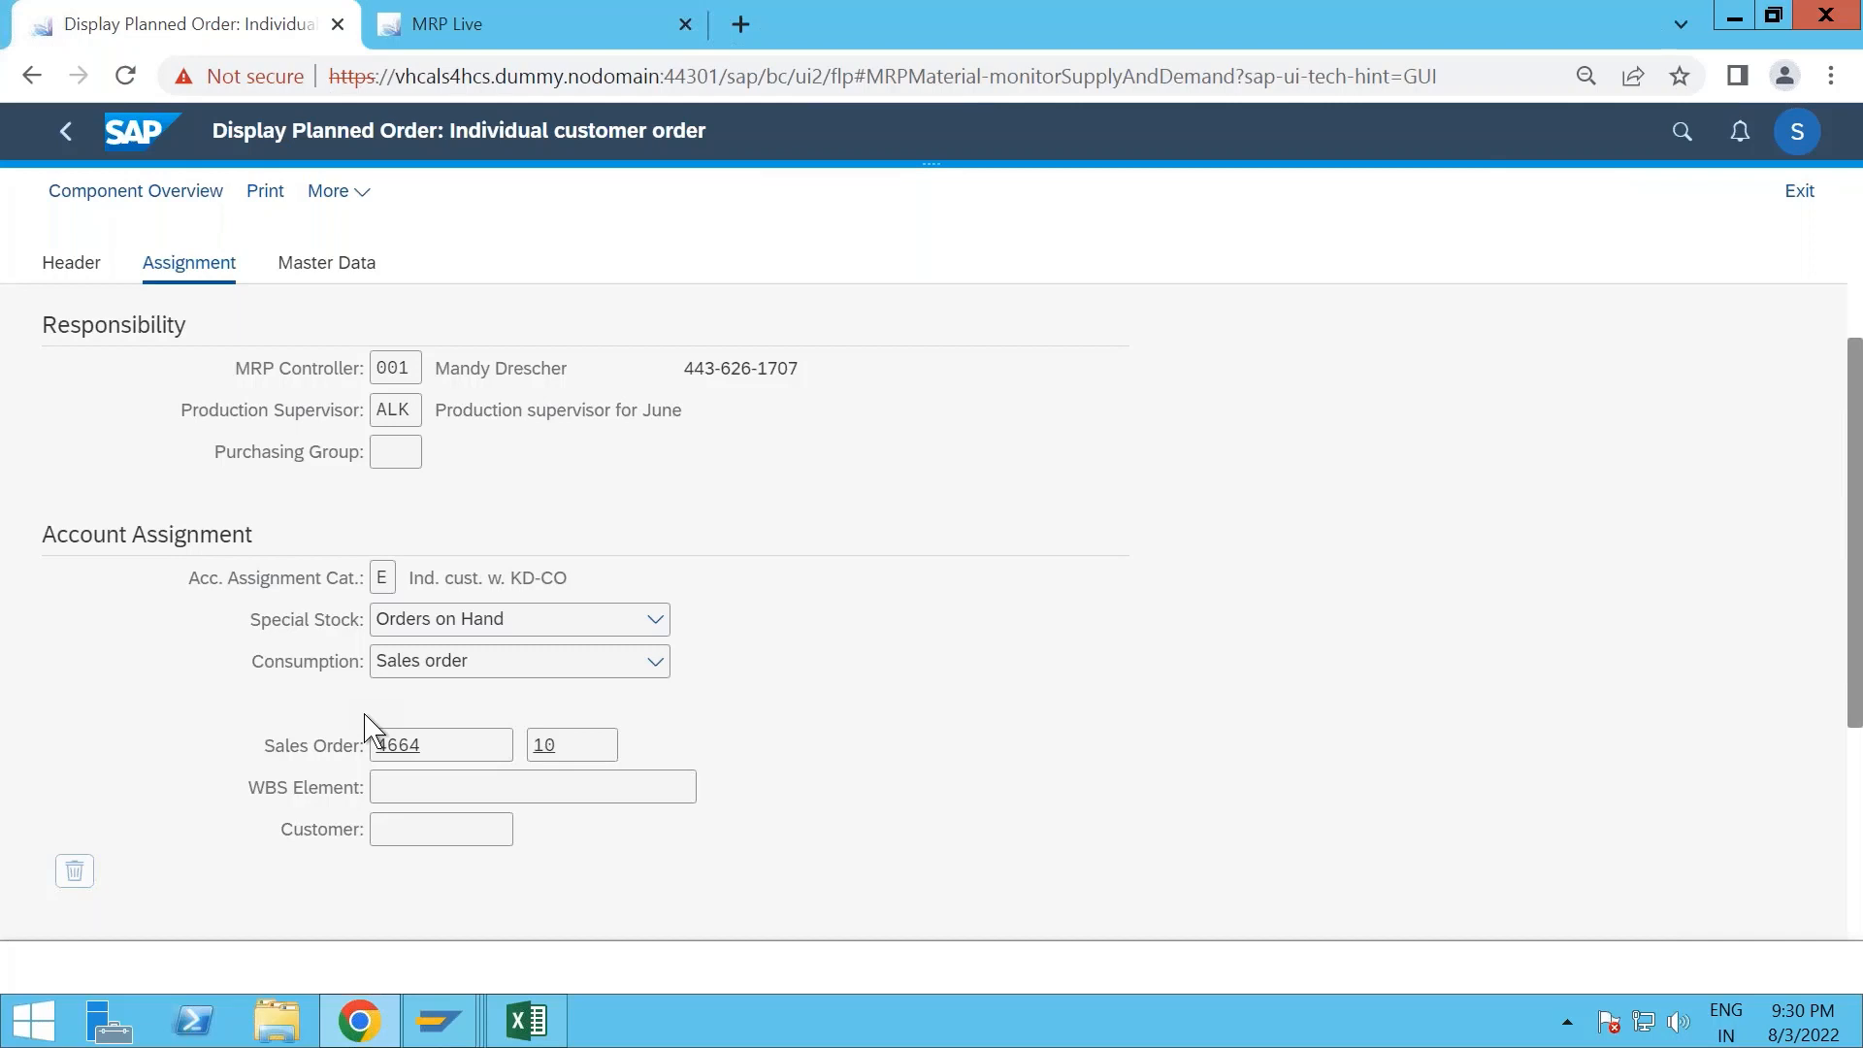
left_click(65, 132)
left_click(65, 136)
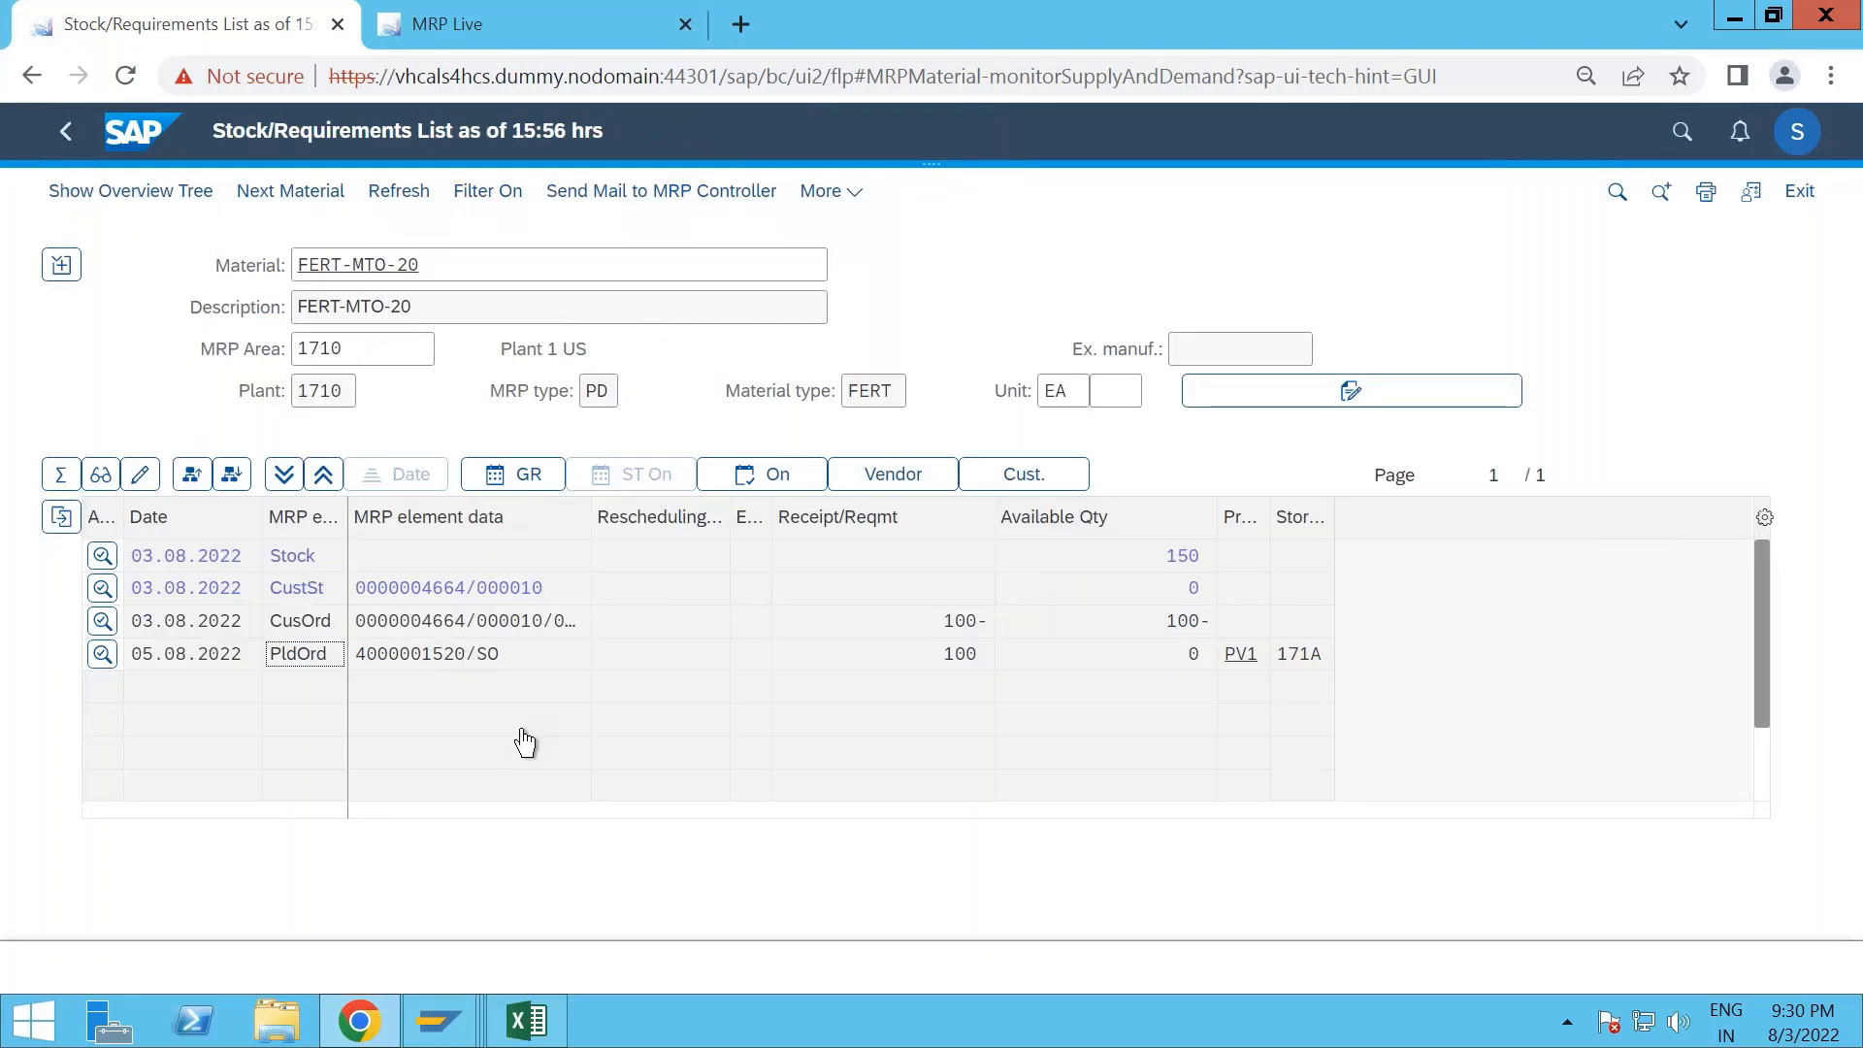
- Convert the planned order for FERT-MTO-20 into a production order and acknowledge the missing parts information
left_click(109, 655)
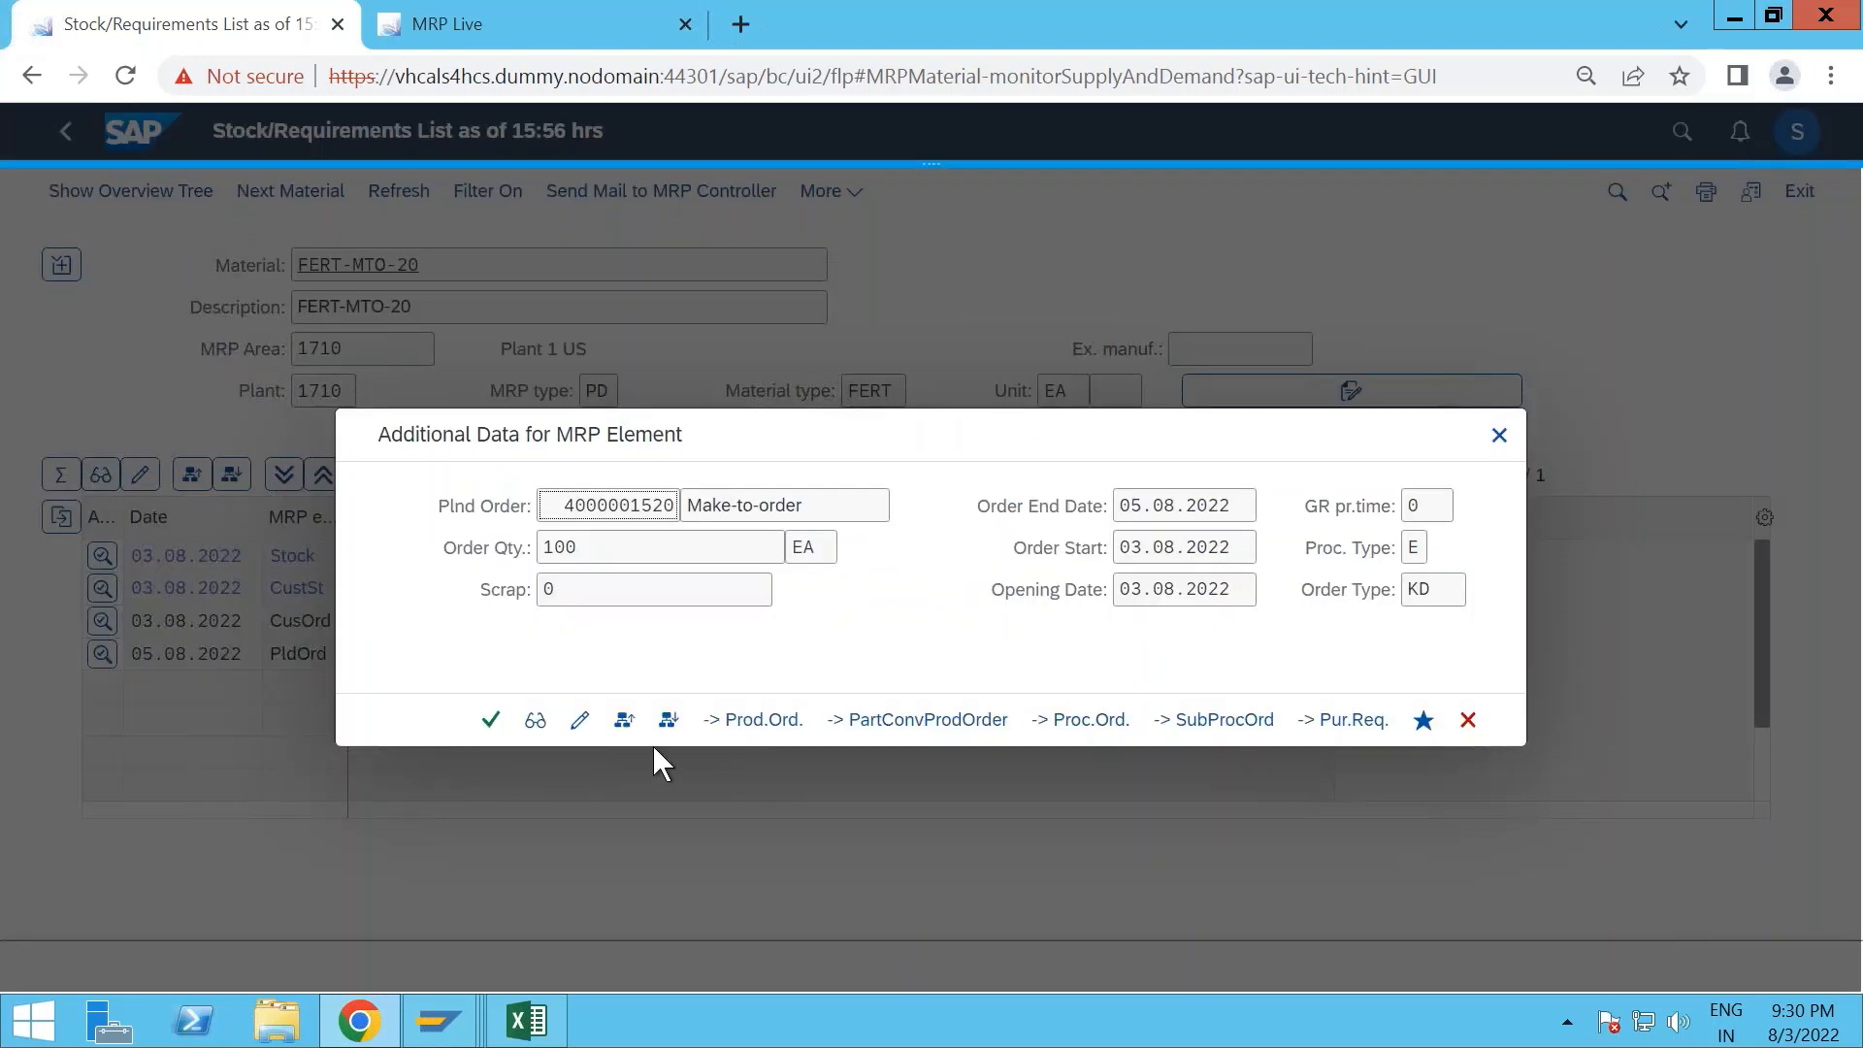
left_click(758, 731)
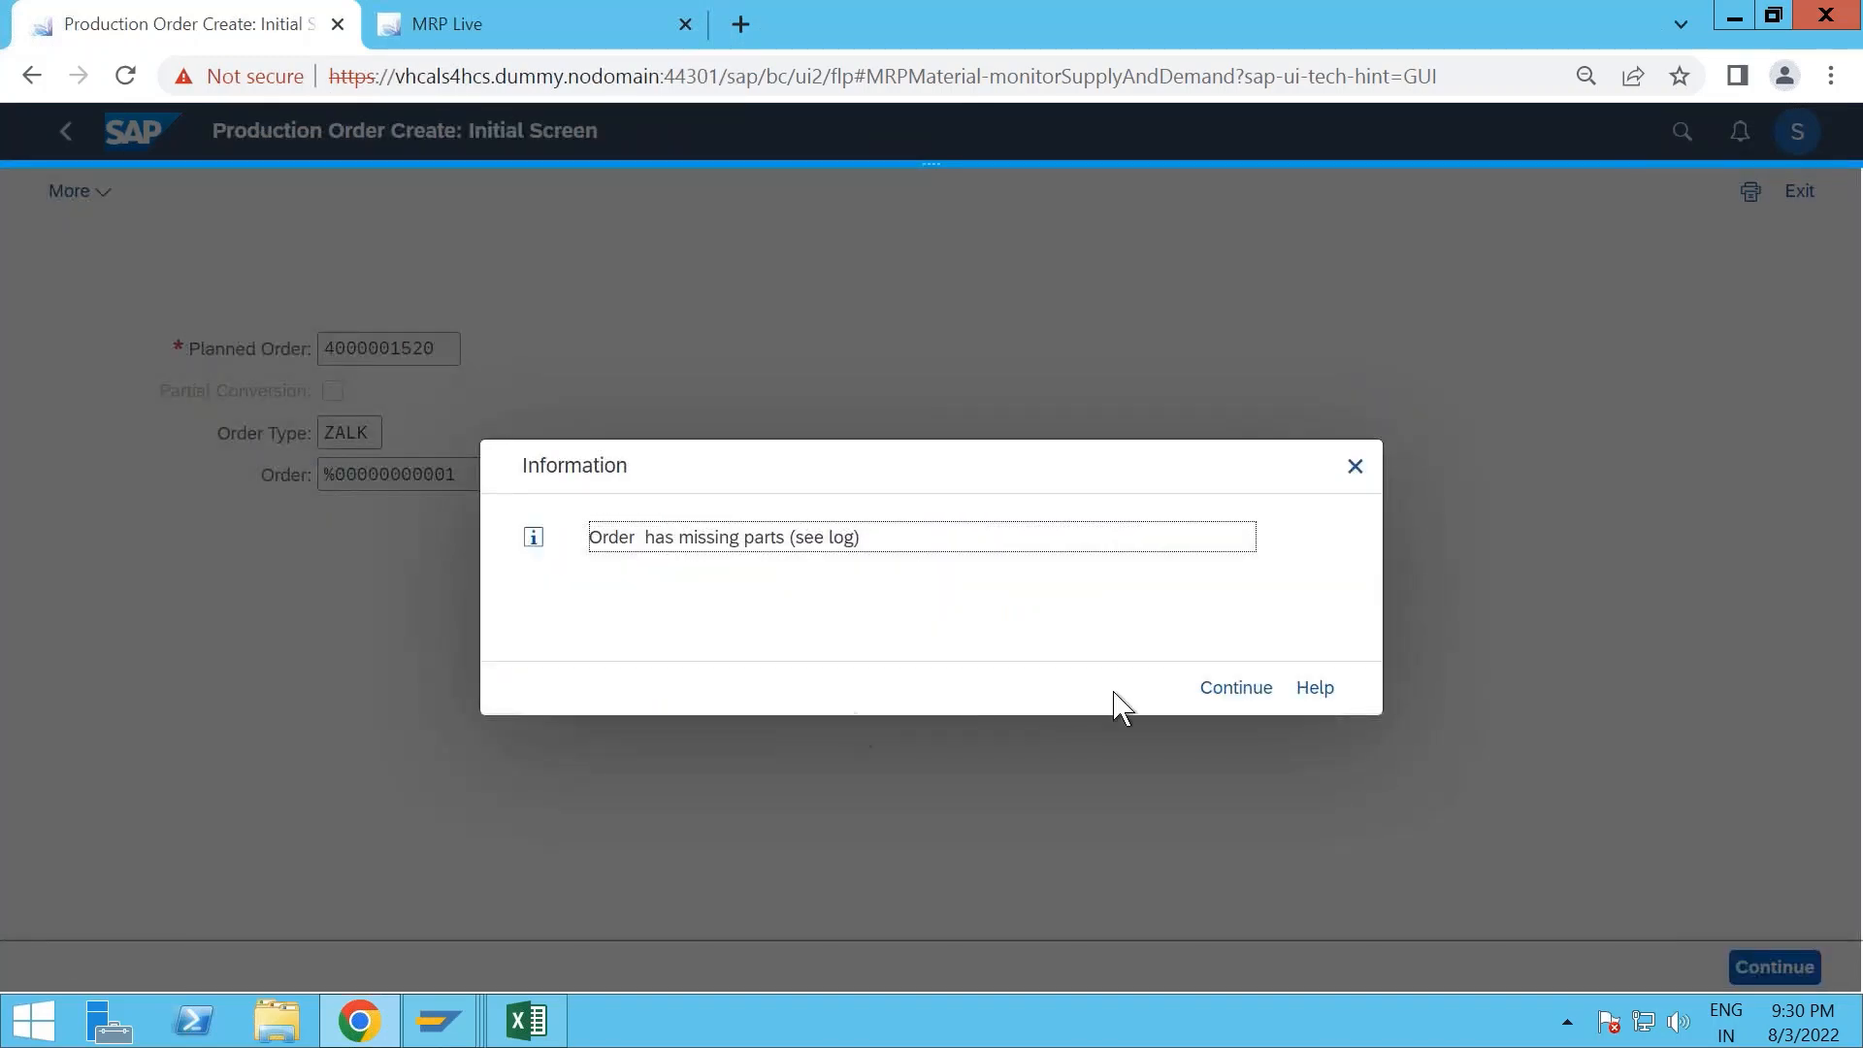
left_click(1238, 700)
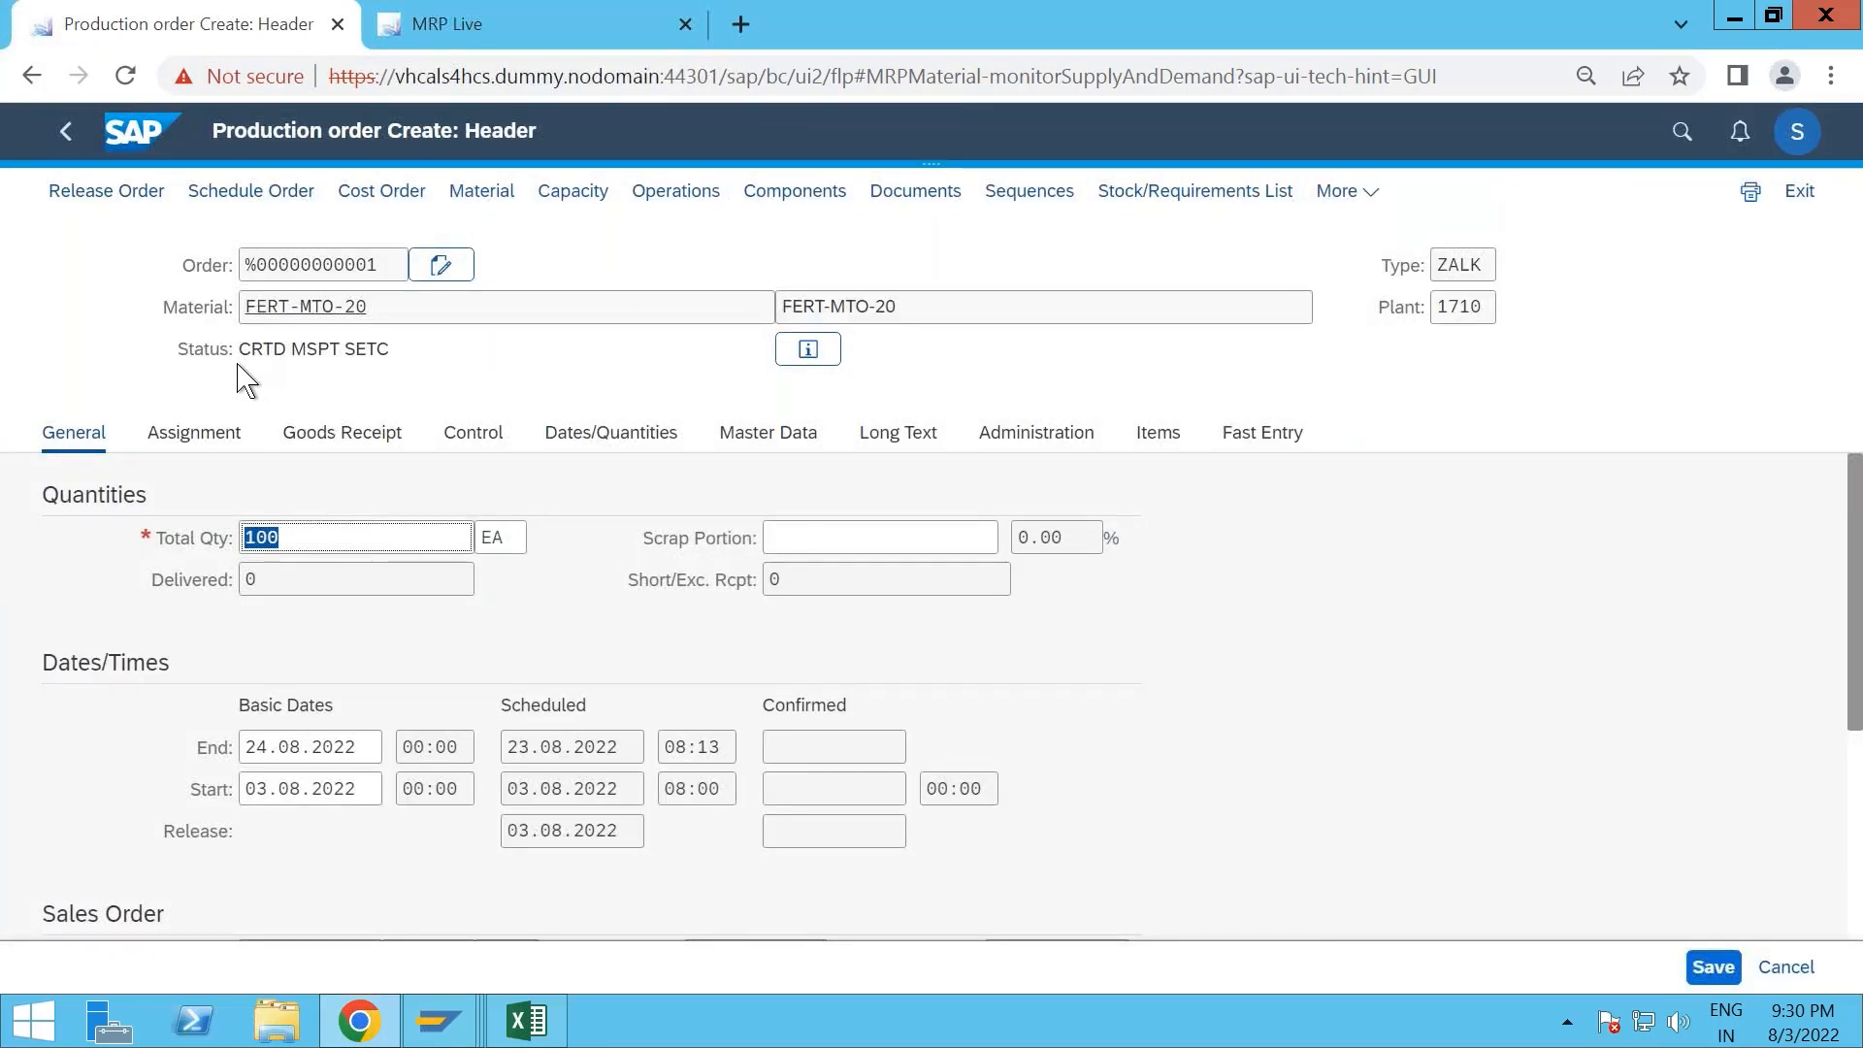
- Display the production order's component overview and examine the special stock indicator of ROH-MTO-20
left_click(779, 202)
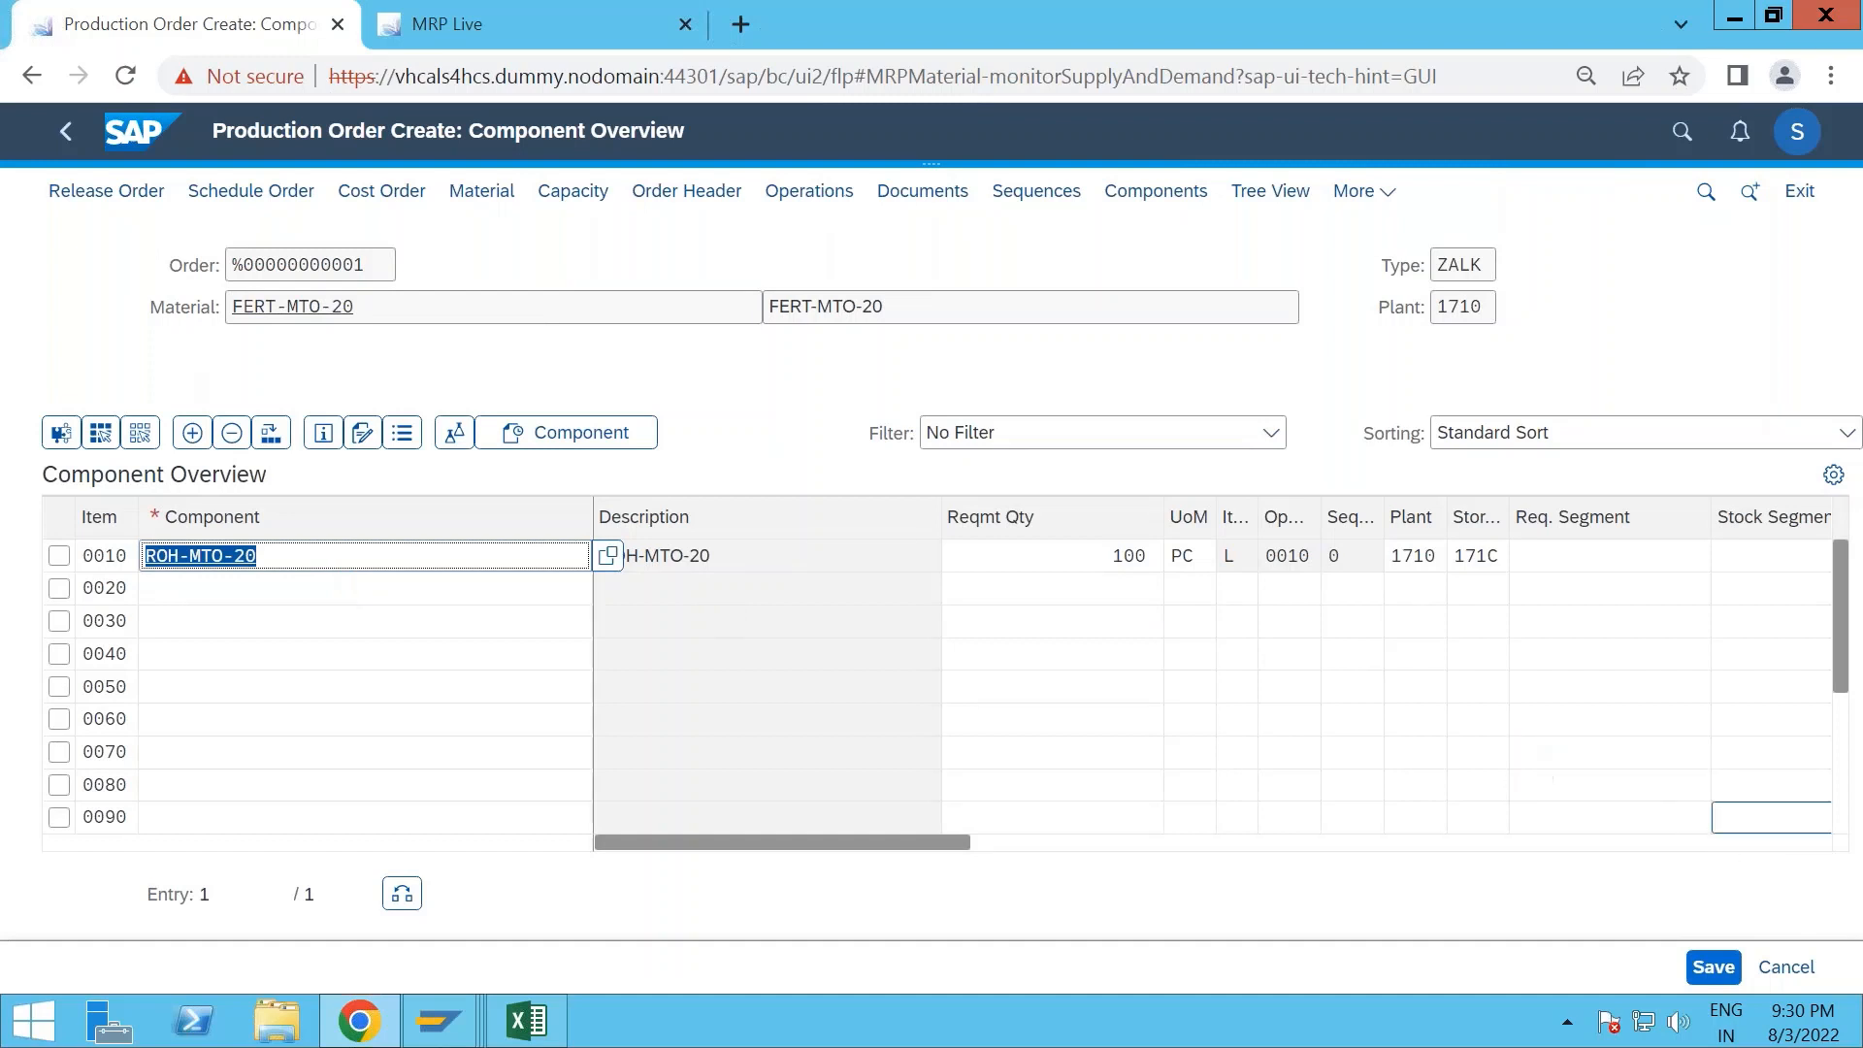
left_click_drag(861, 844, 1148, 841)
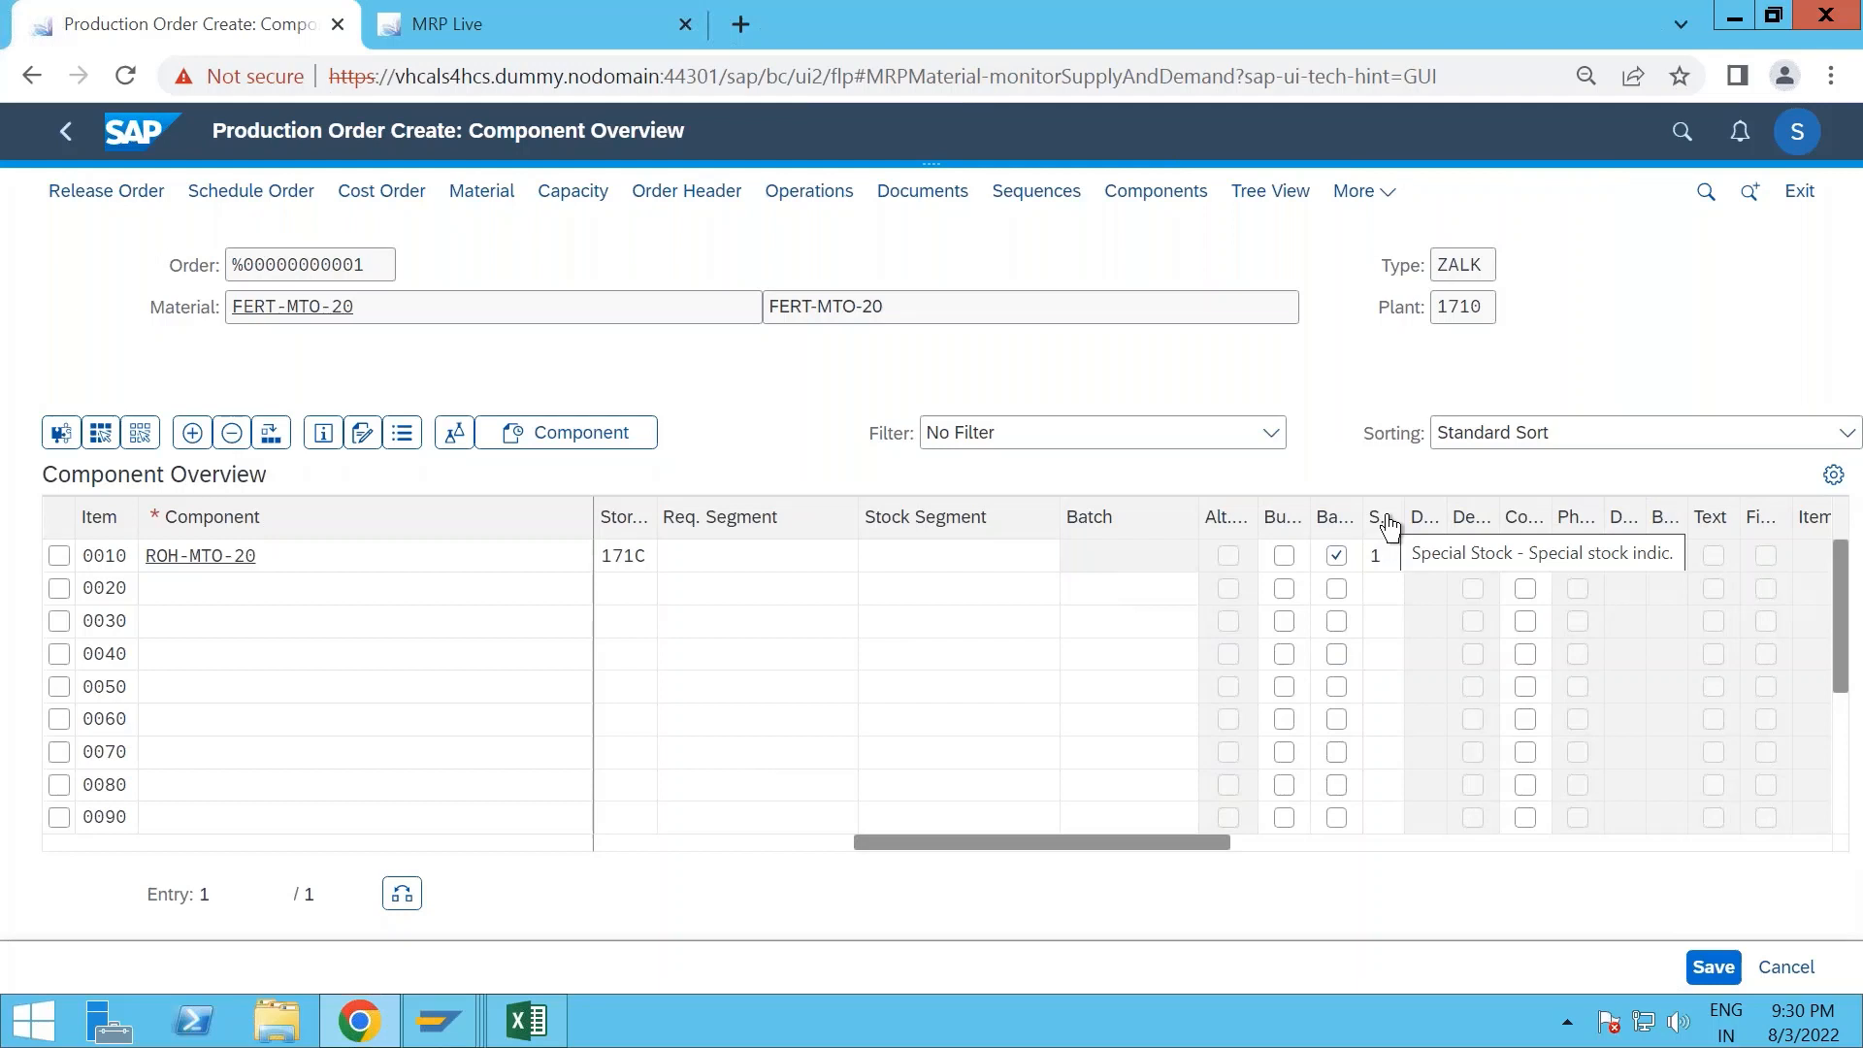
left_click(1386, 561)
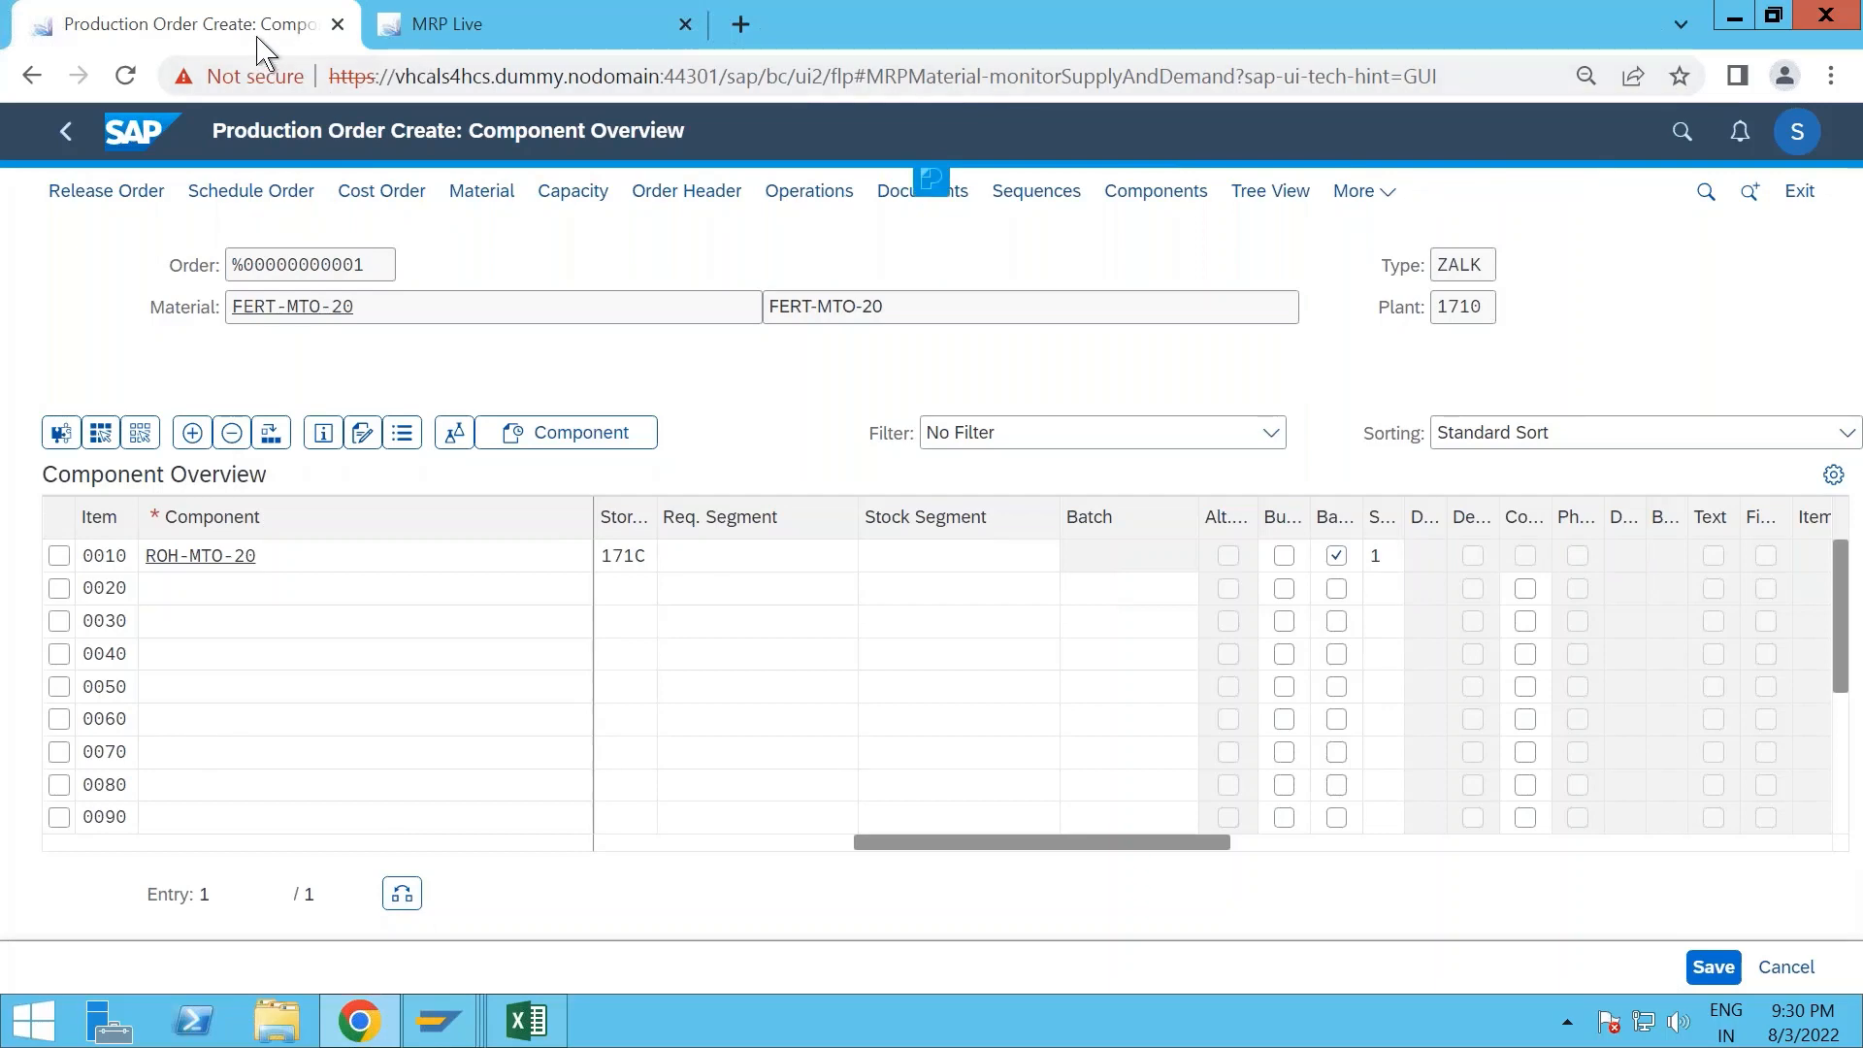
- Switch to the Display IMG session in SAP GUI and start transaction MD04 with /nmd04
left_click(436, 1020)
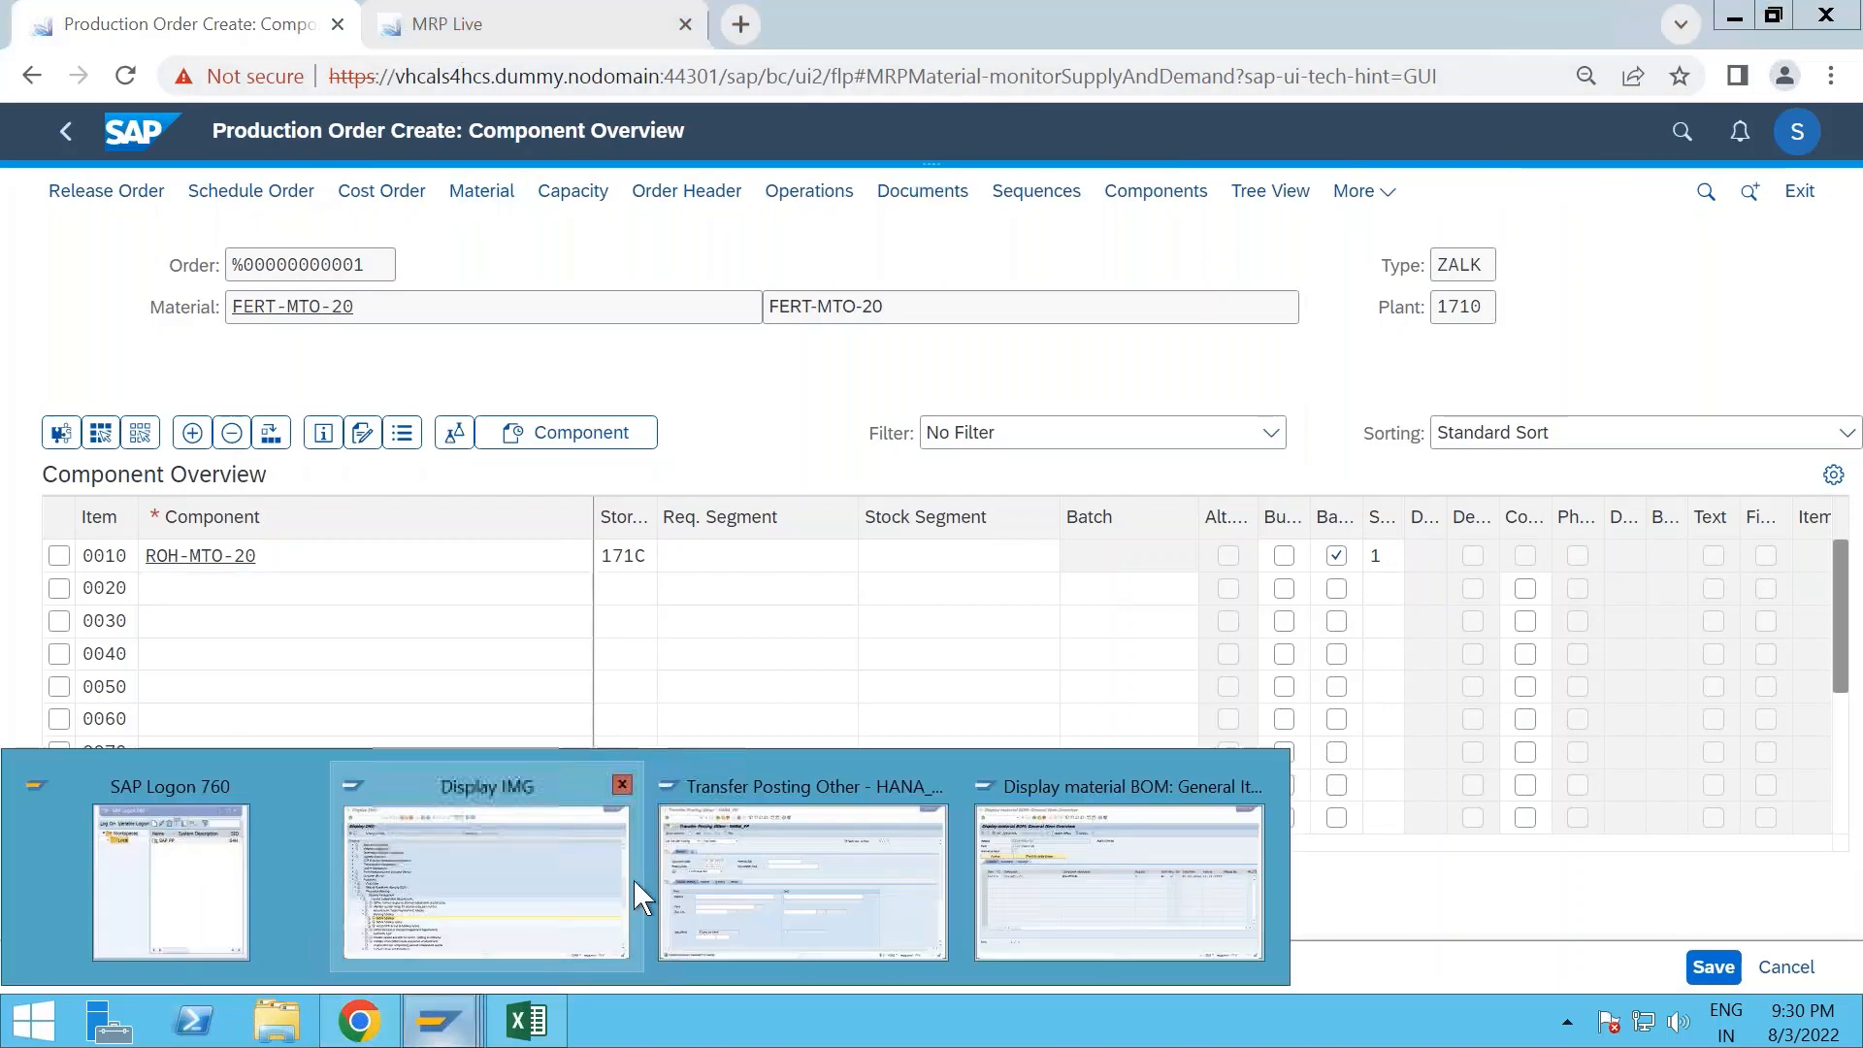
left_click(544, 879)
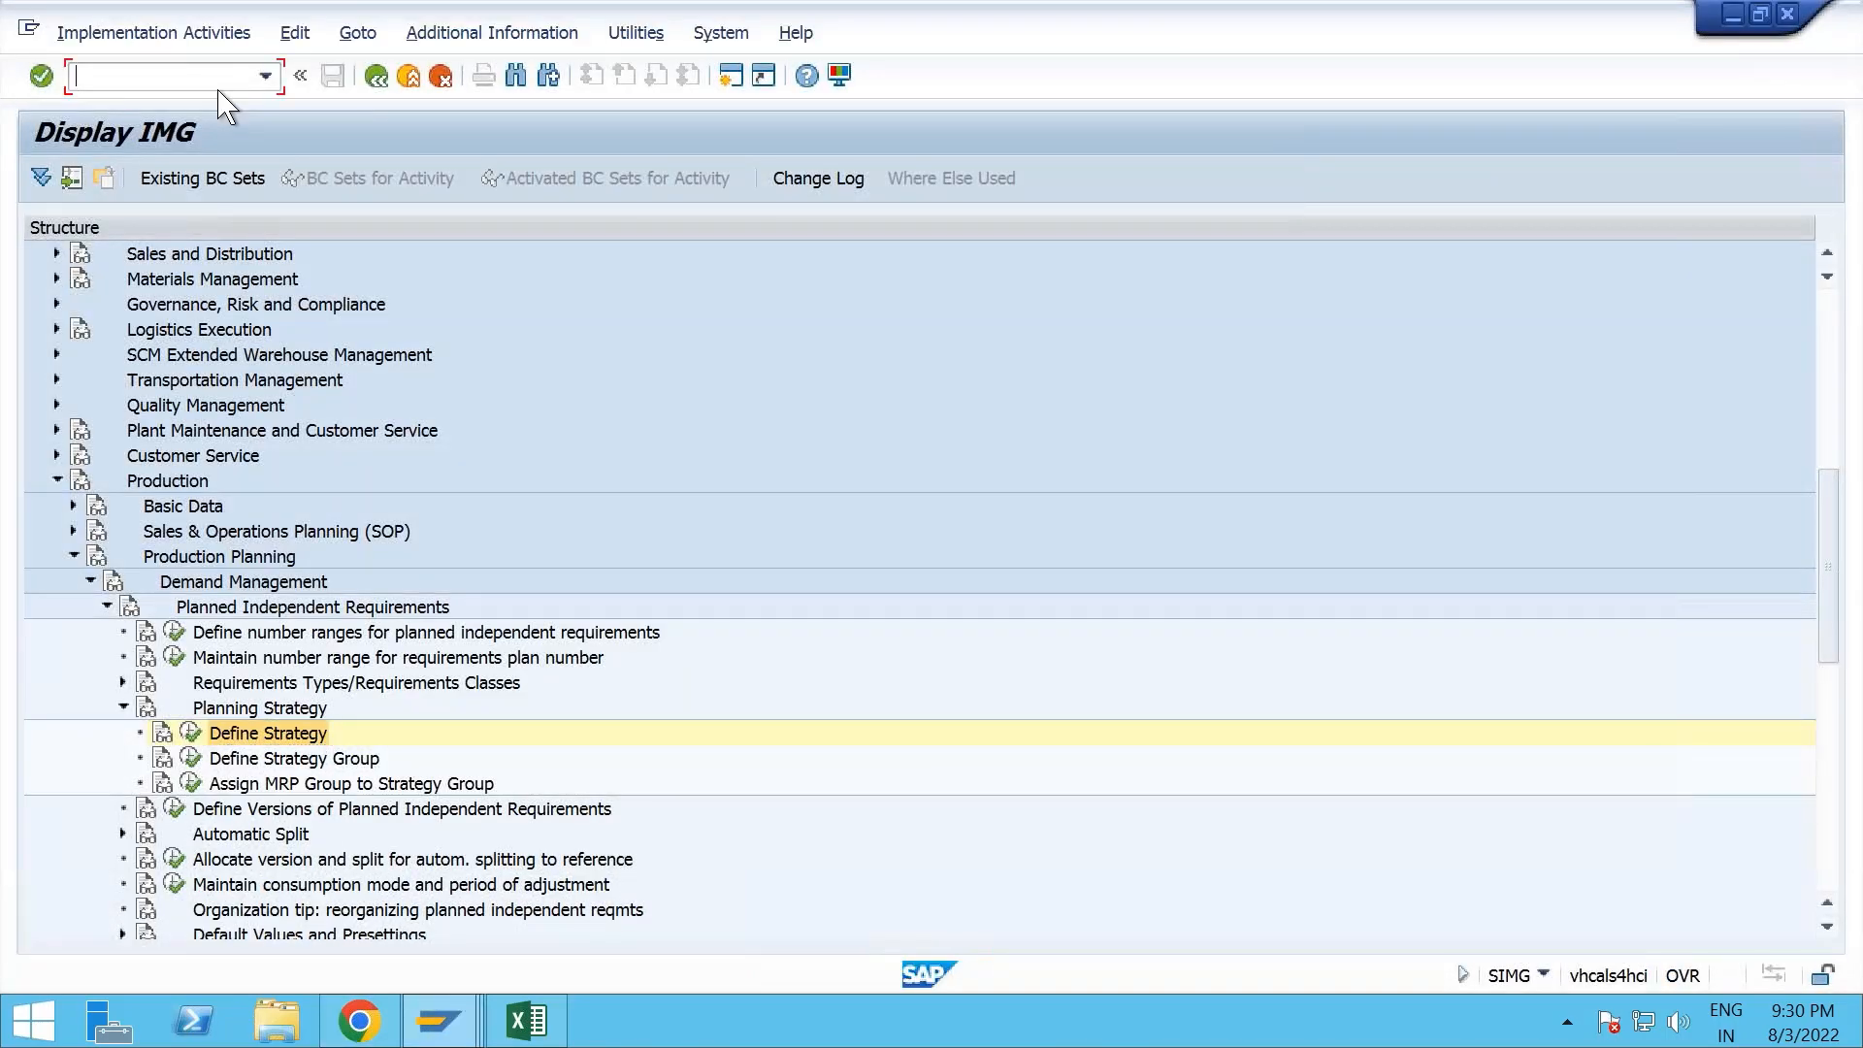
type("/nmd04")
key("Return")
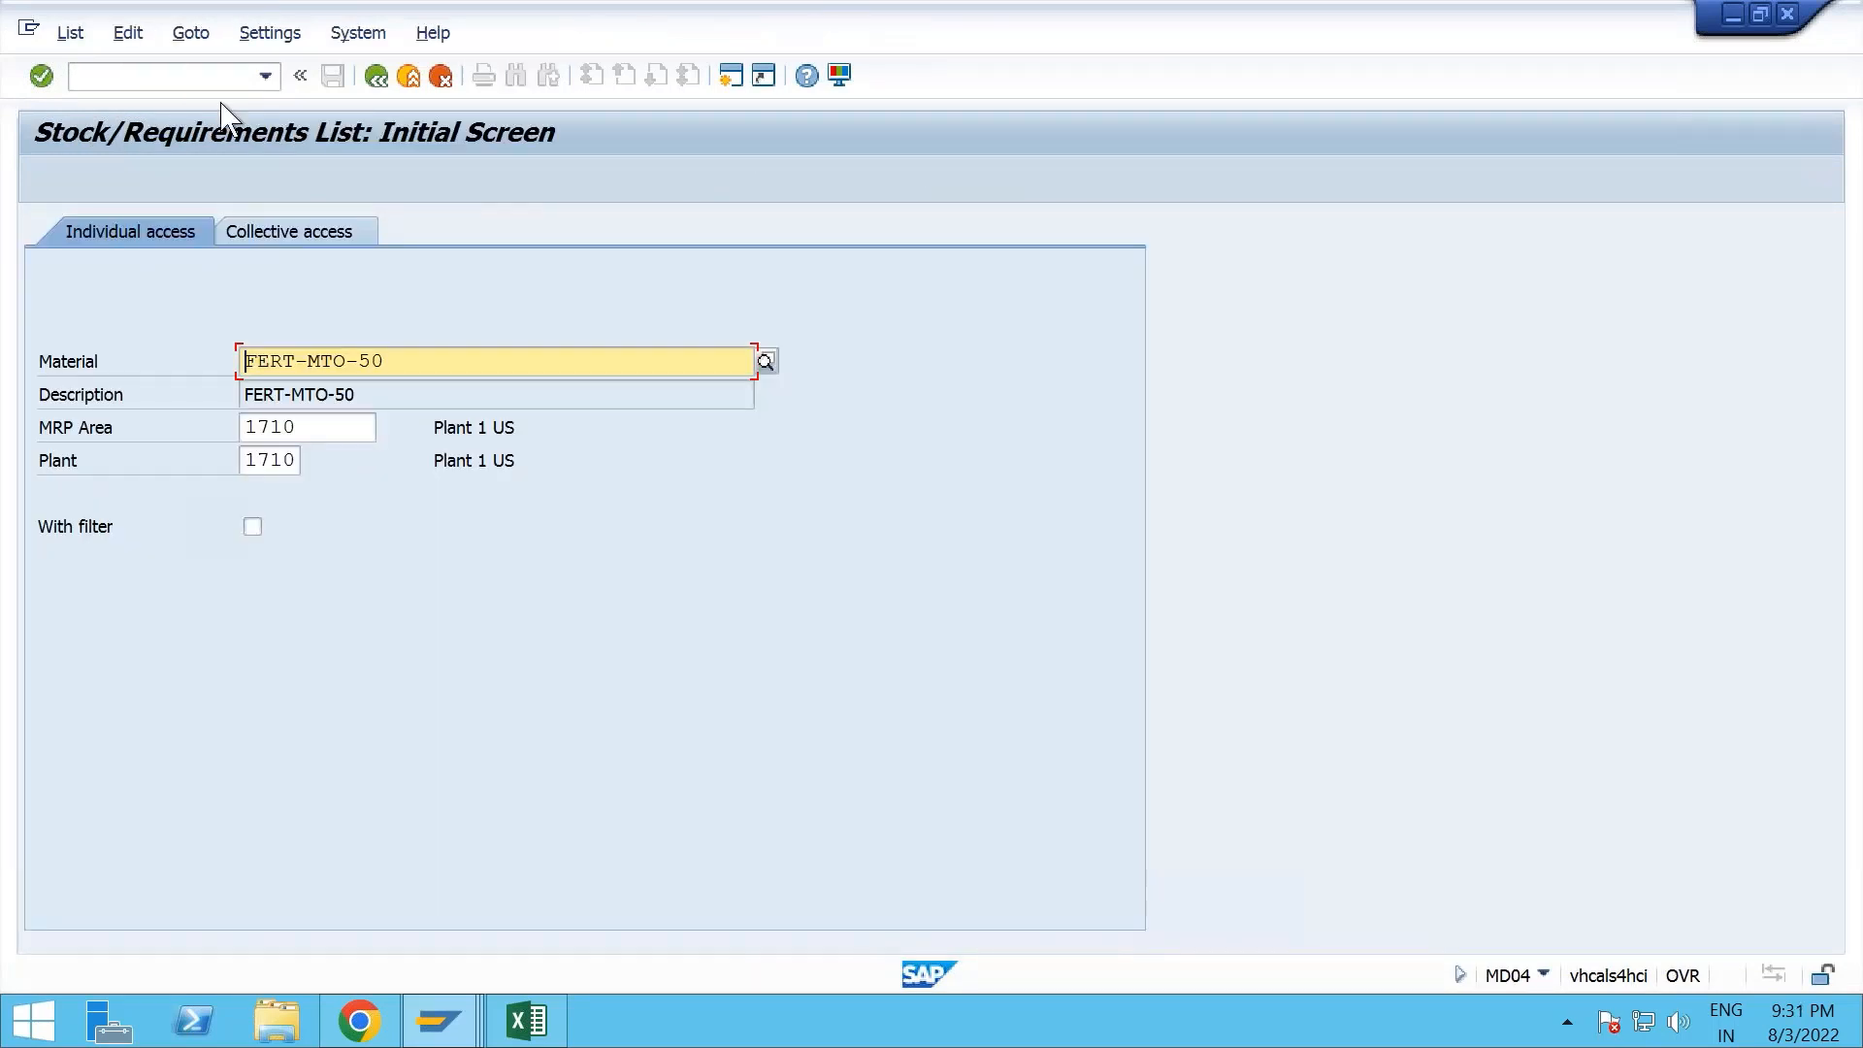
- Display the stock/requirements list for material ROH-MTO-20 and check its customer stock quantity
left_click(294, 361)
key("BackSpace")
key("BackSpace")
key("BackSpace")
key("BackSpace")
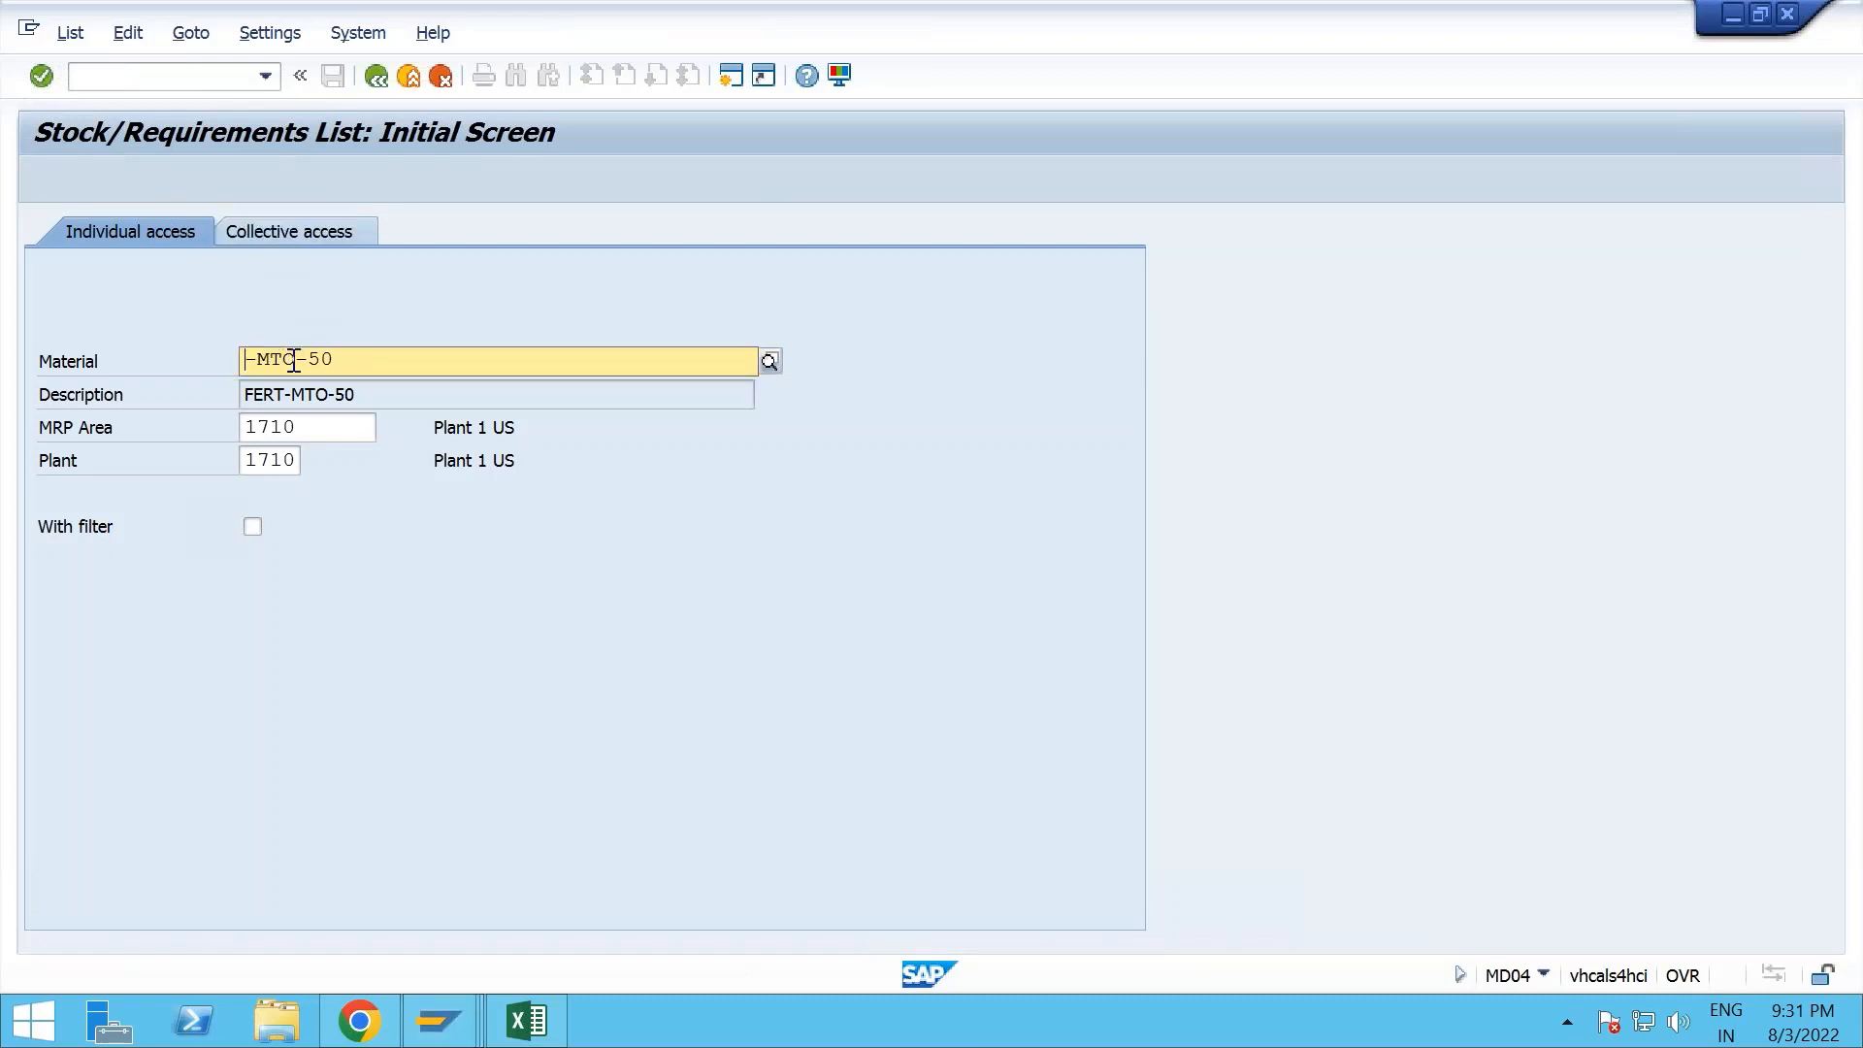
type("ROH")
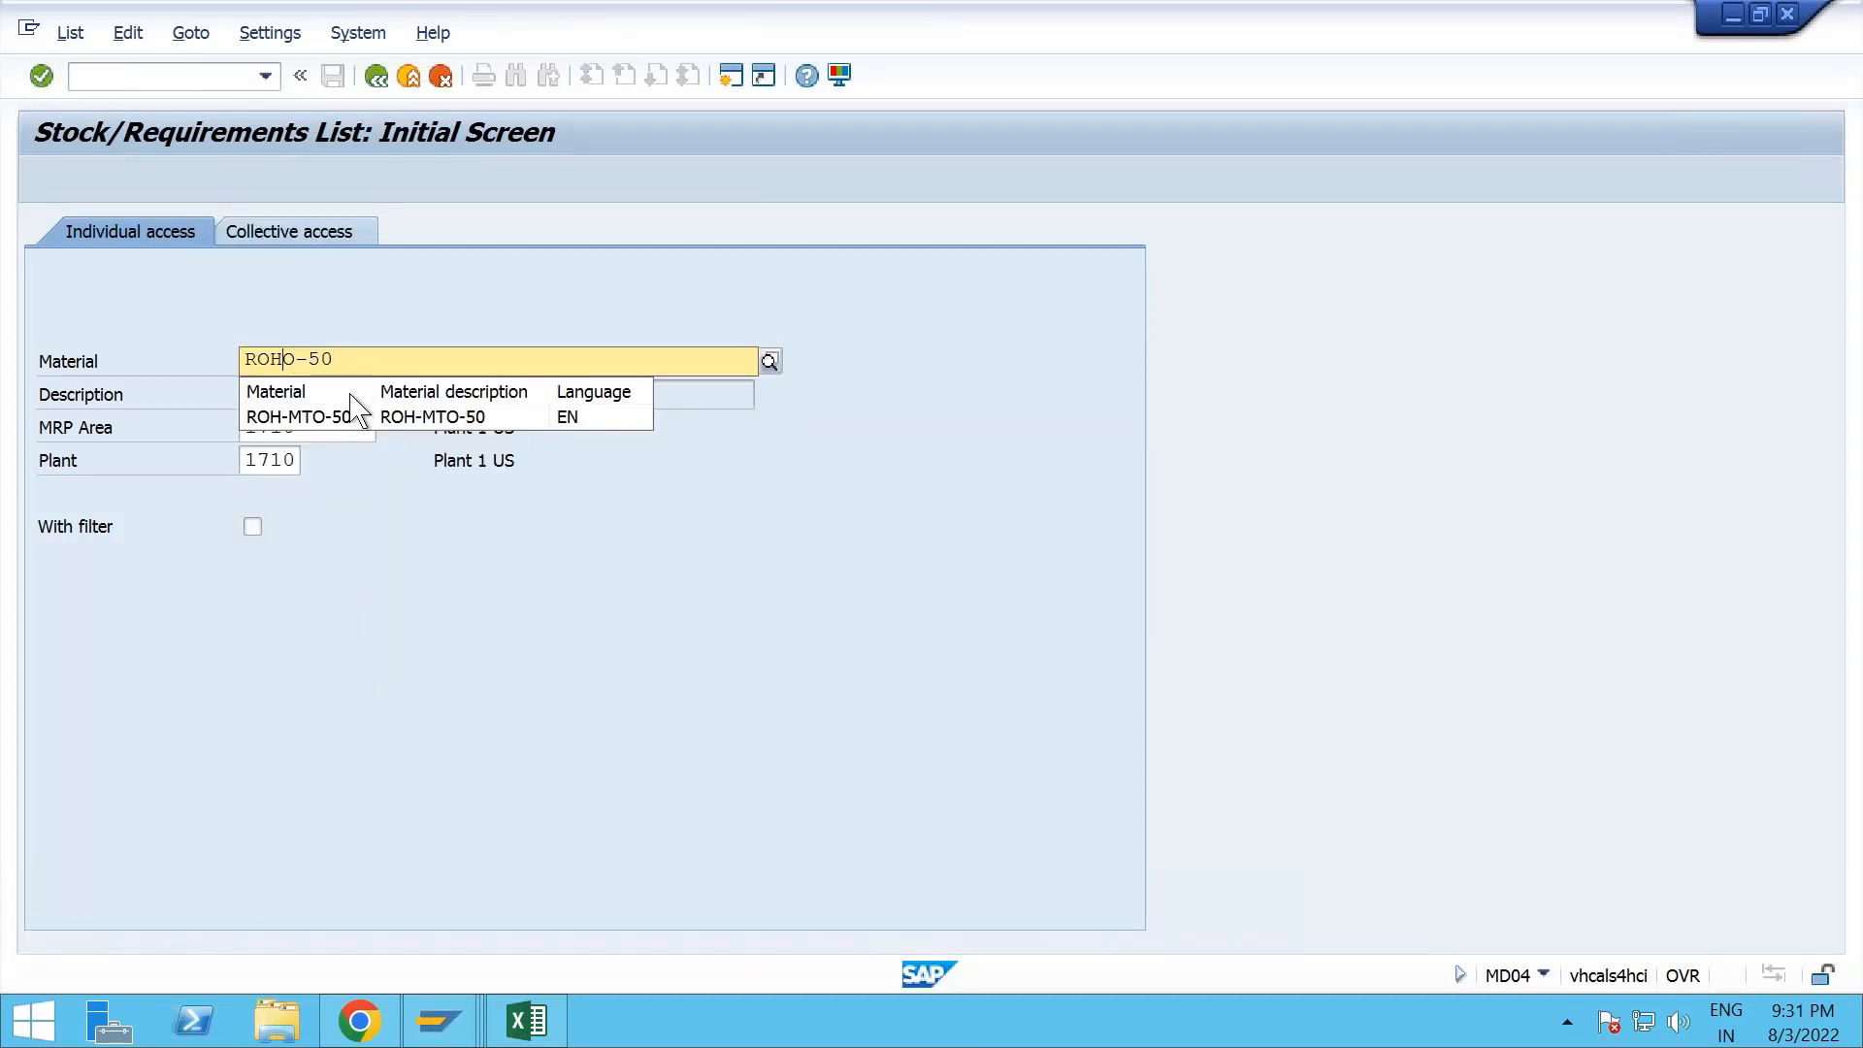
left_click(390, 360)
left_click(380, 446)
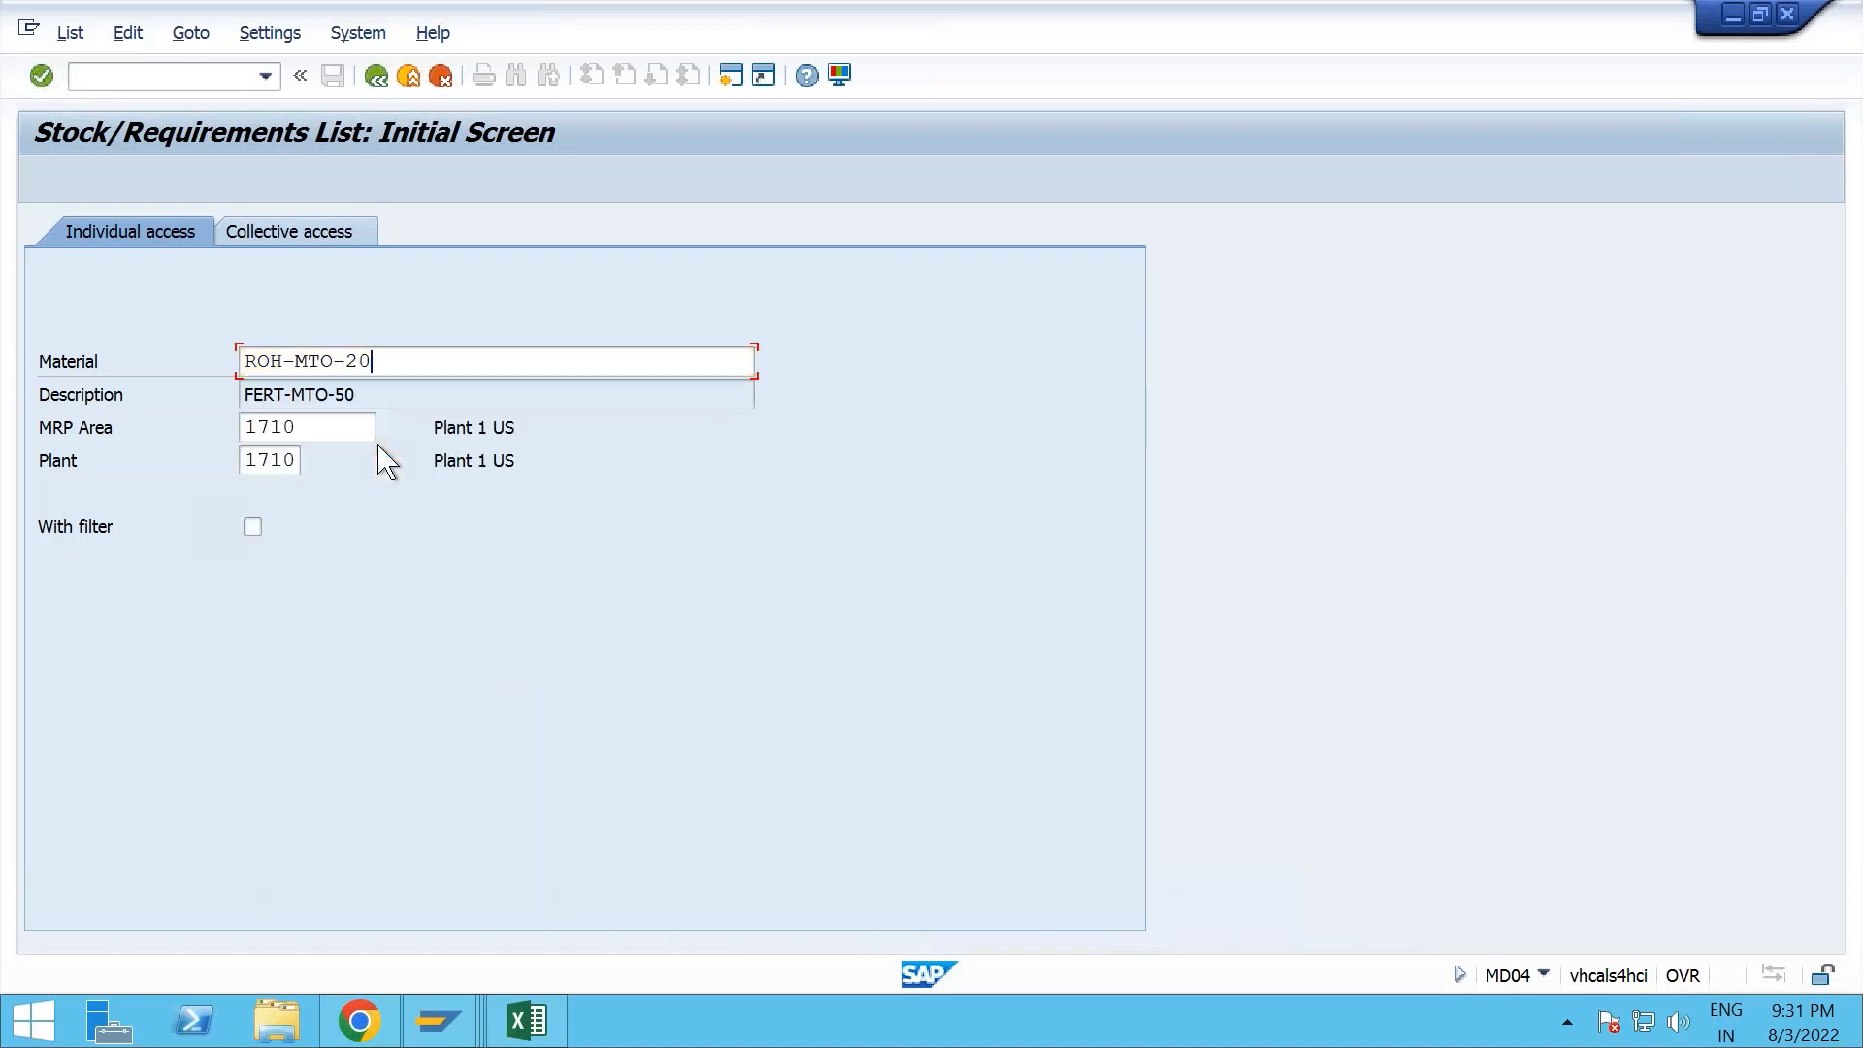
key("Return")
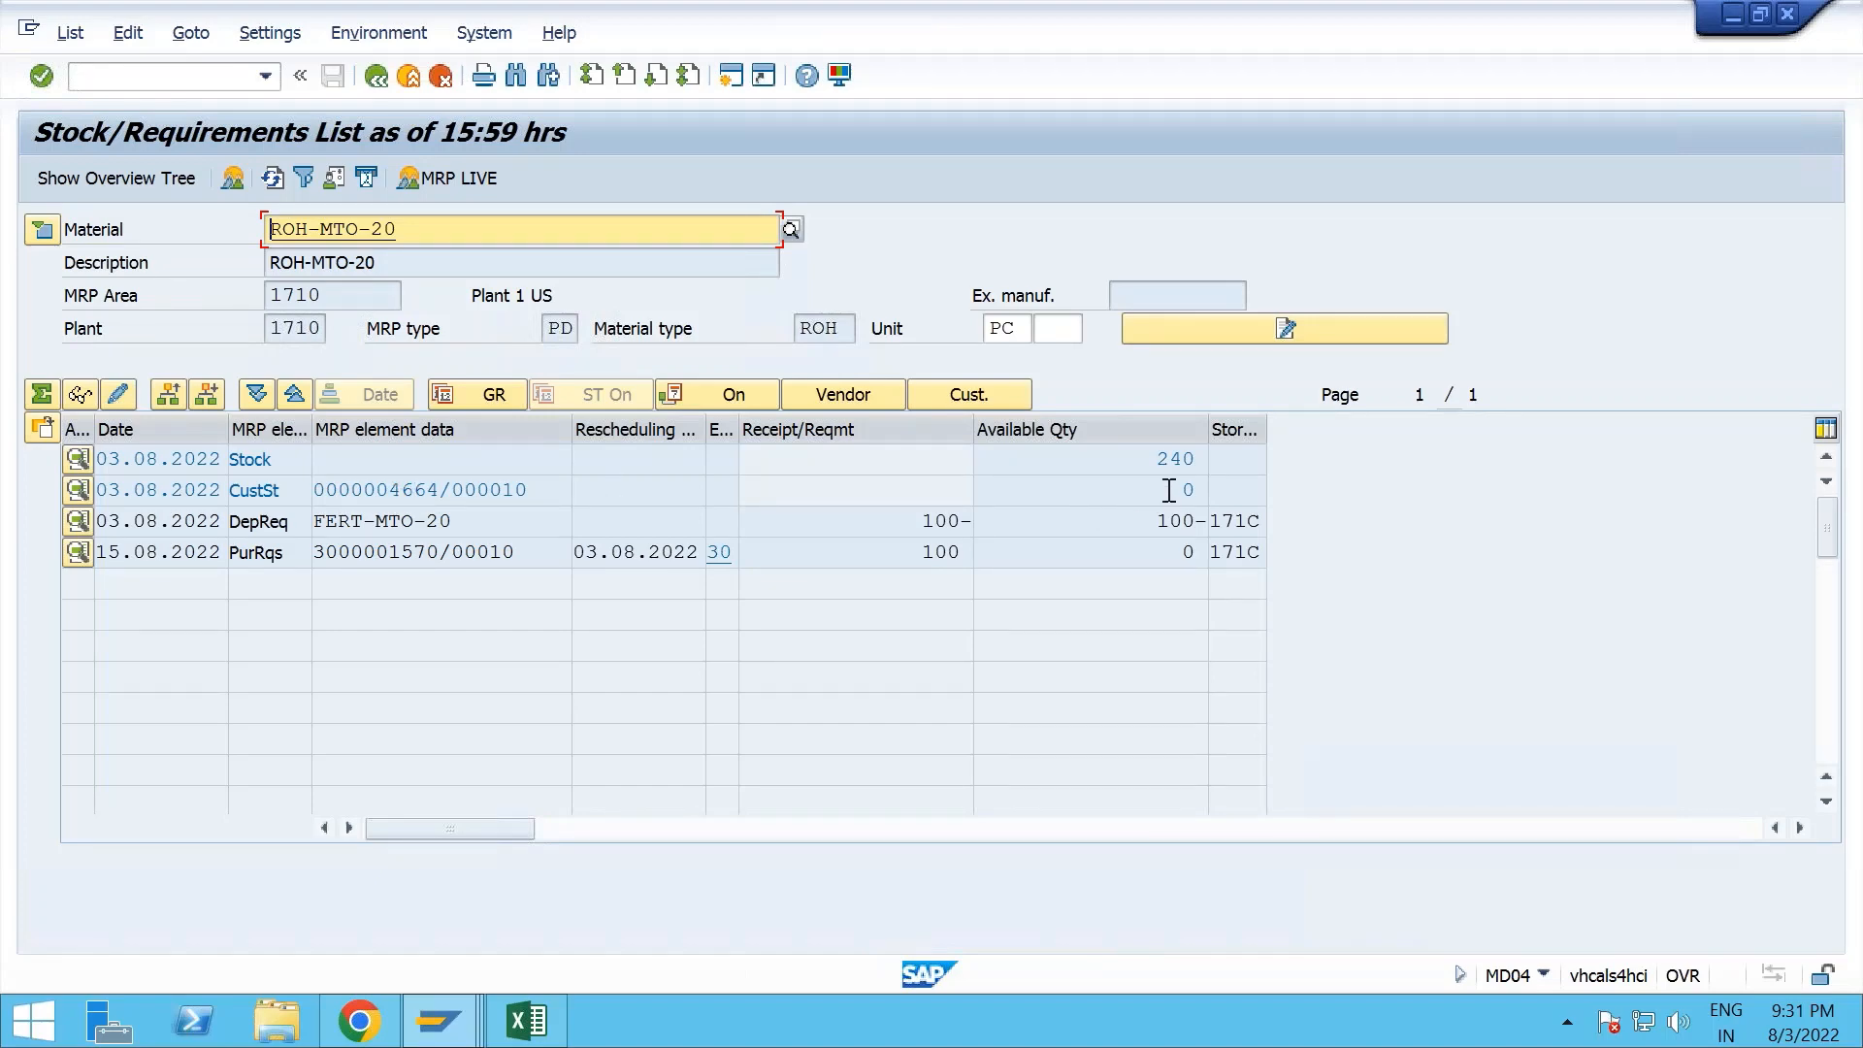
left_click_drag(1169, 490, 1217, 494)
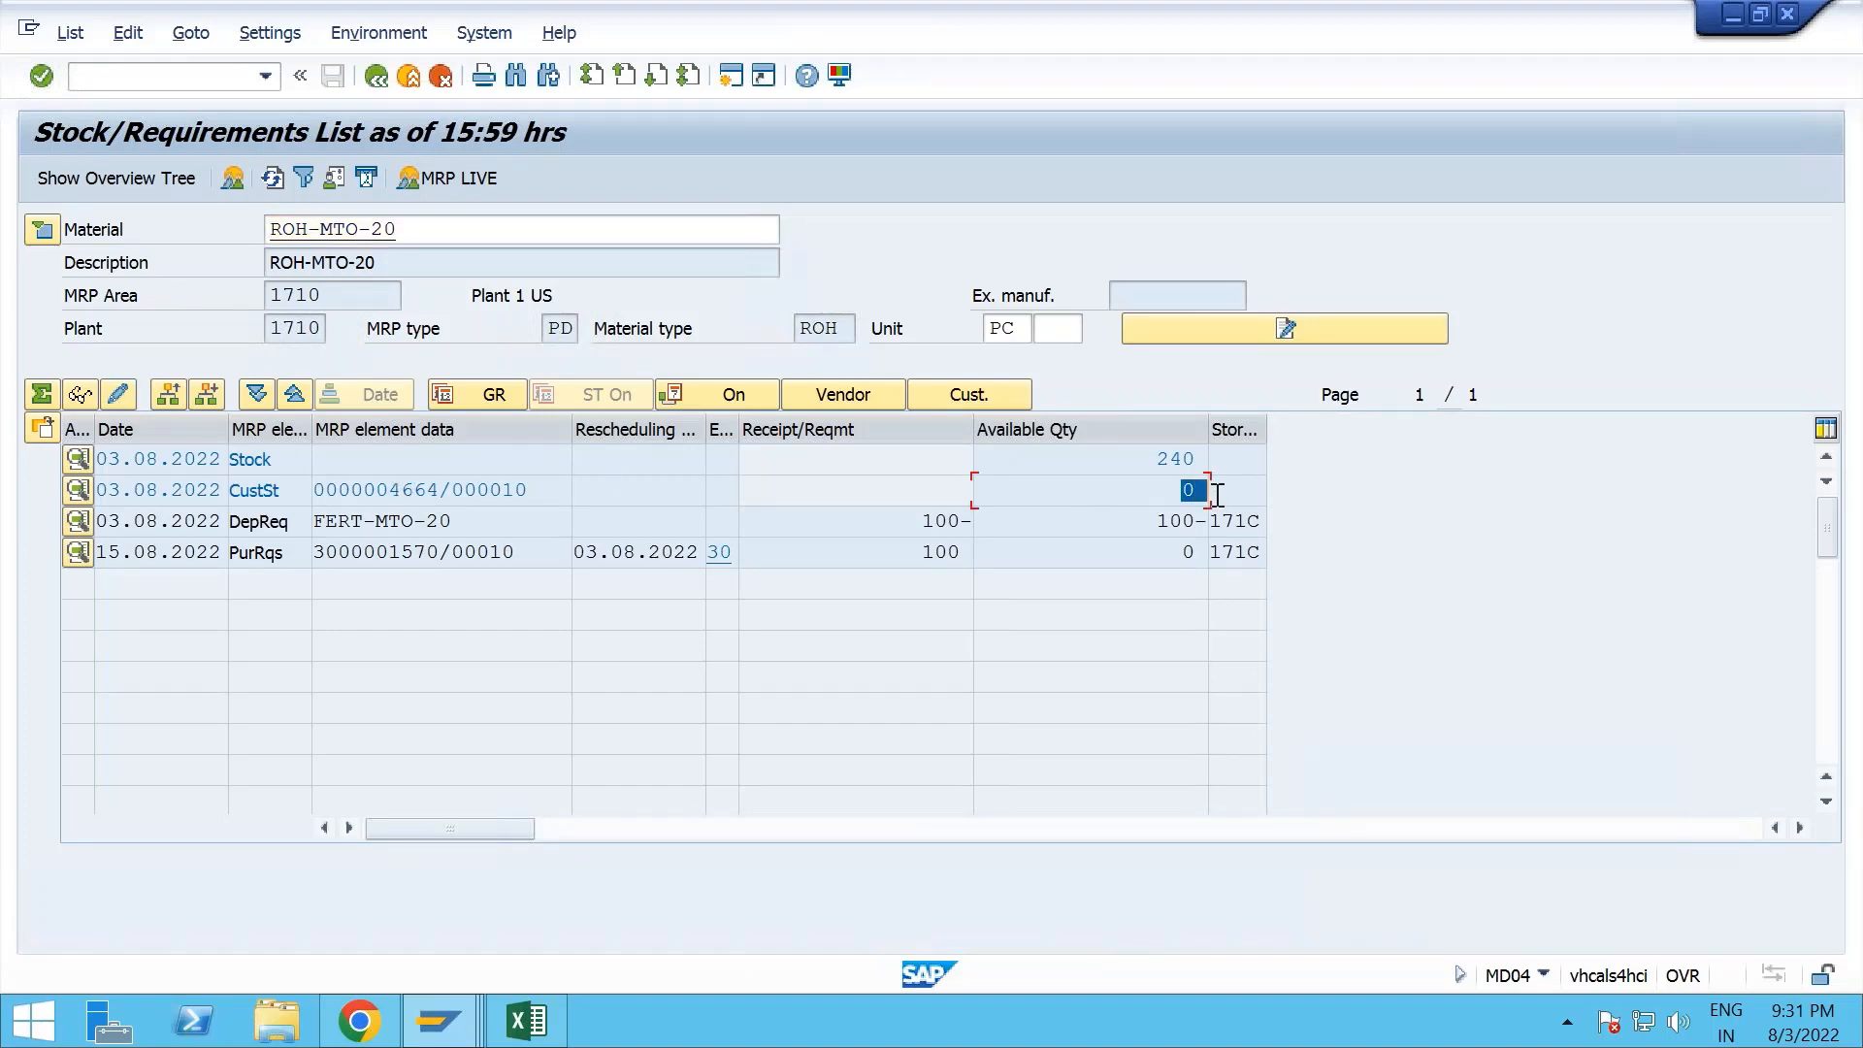
- Switch back to the production order in the browser and set the special stock indicator of ROH-MTO-20 to blank, Plant stock
key("alt+Tab")
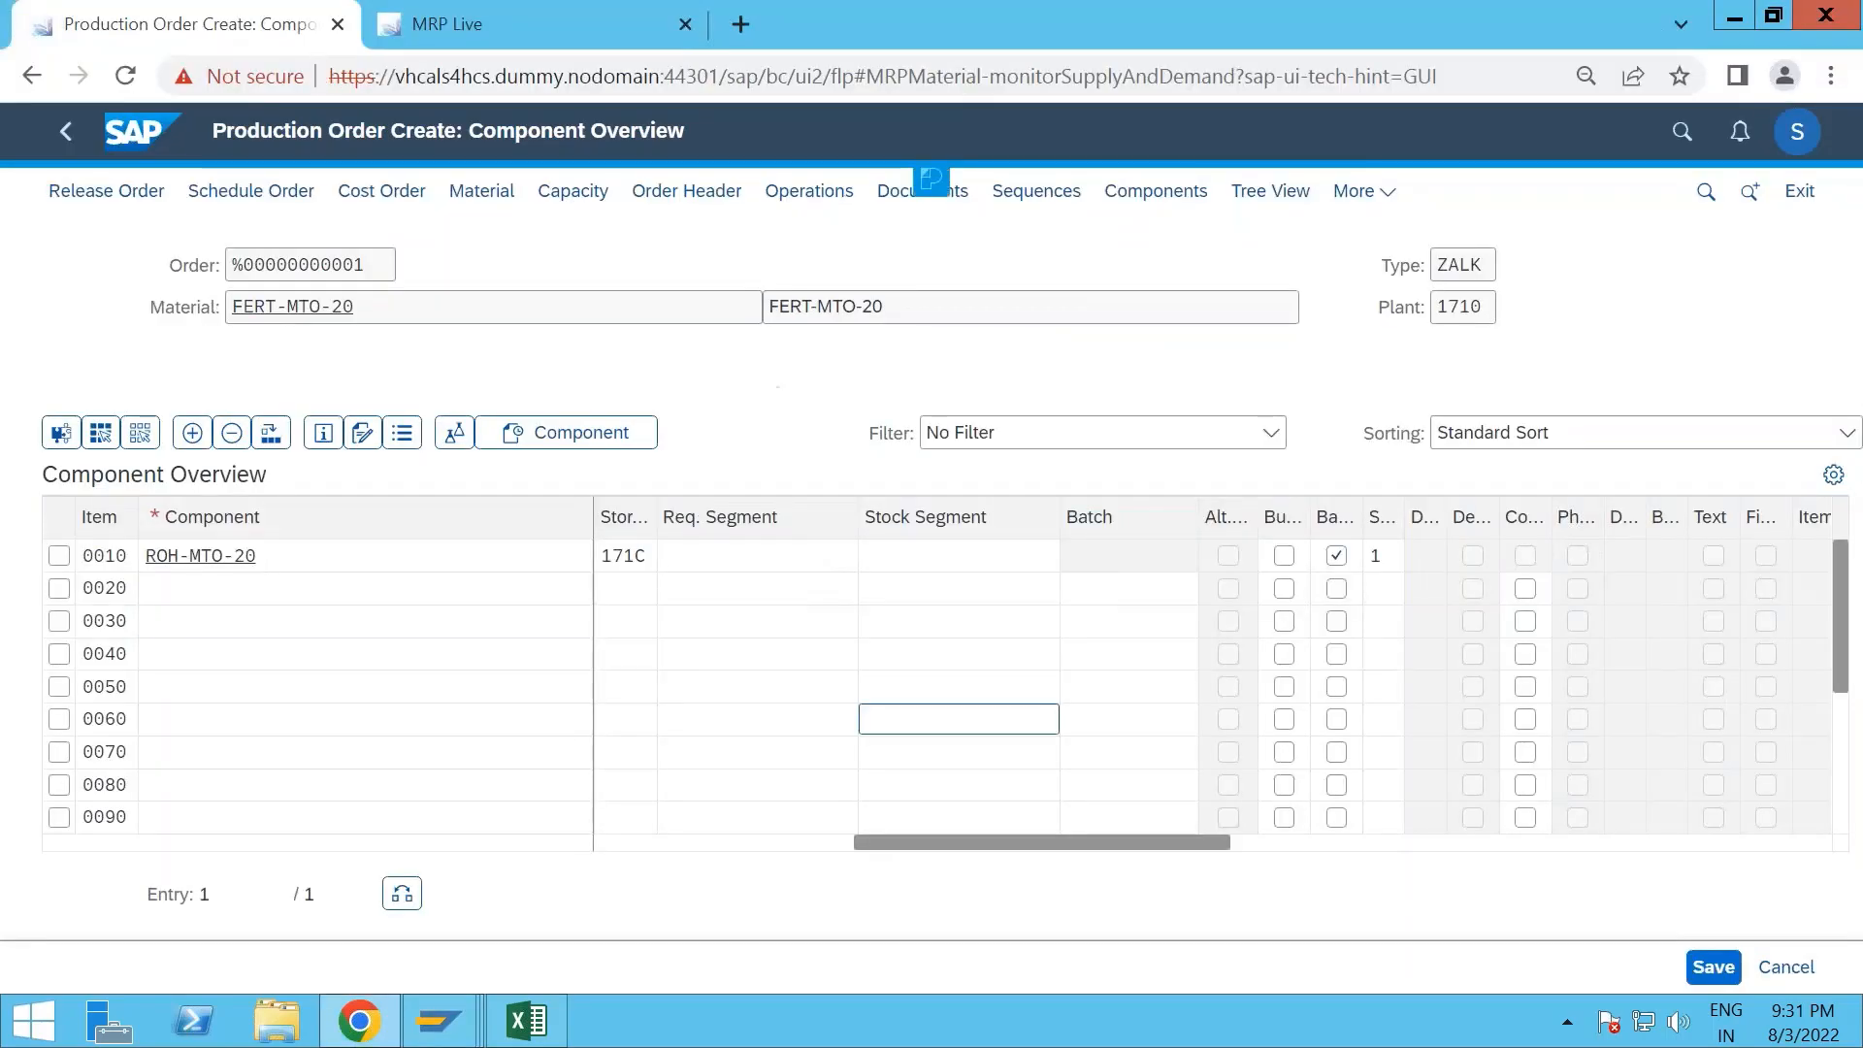
left_click(1368, 630)
key("alt+Tab")
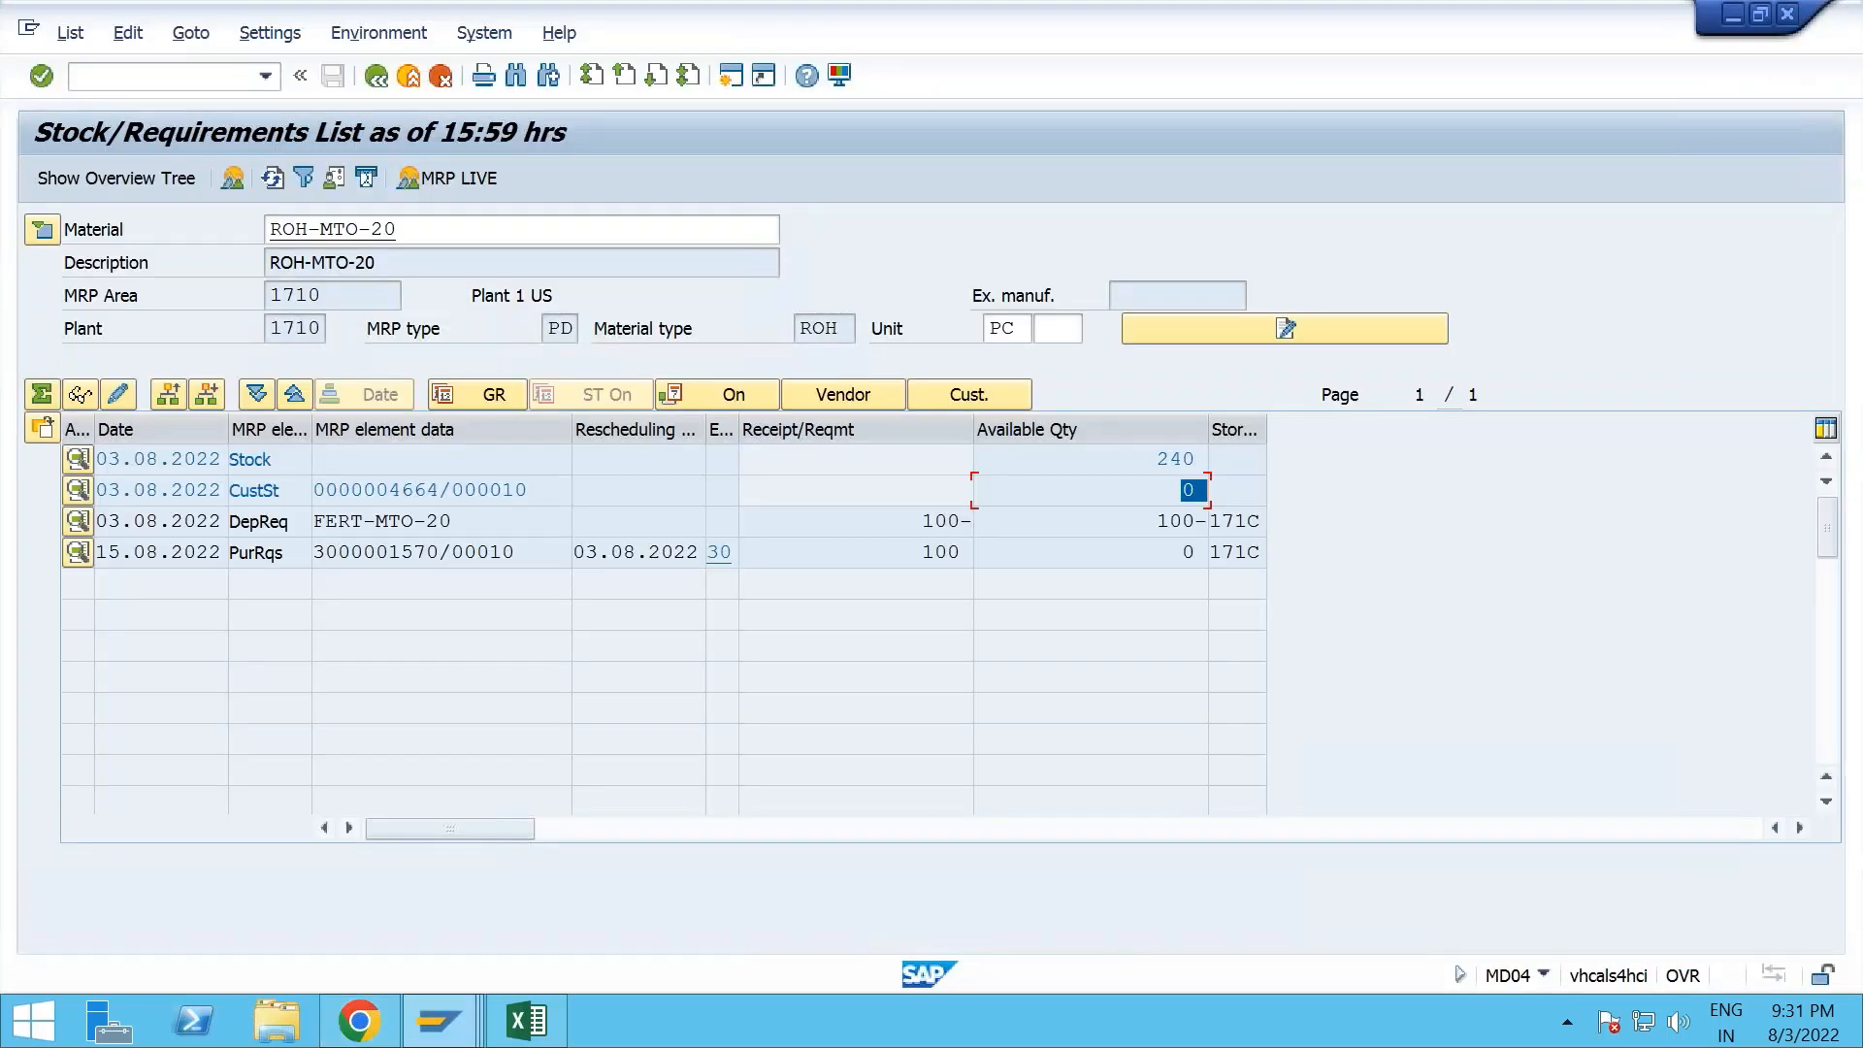
key("alt+Tab")
left_click(1384, 558)
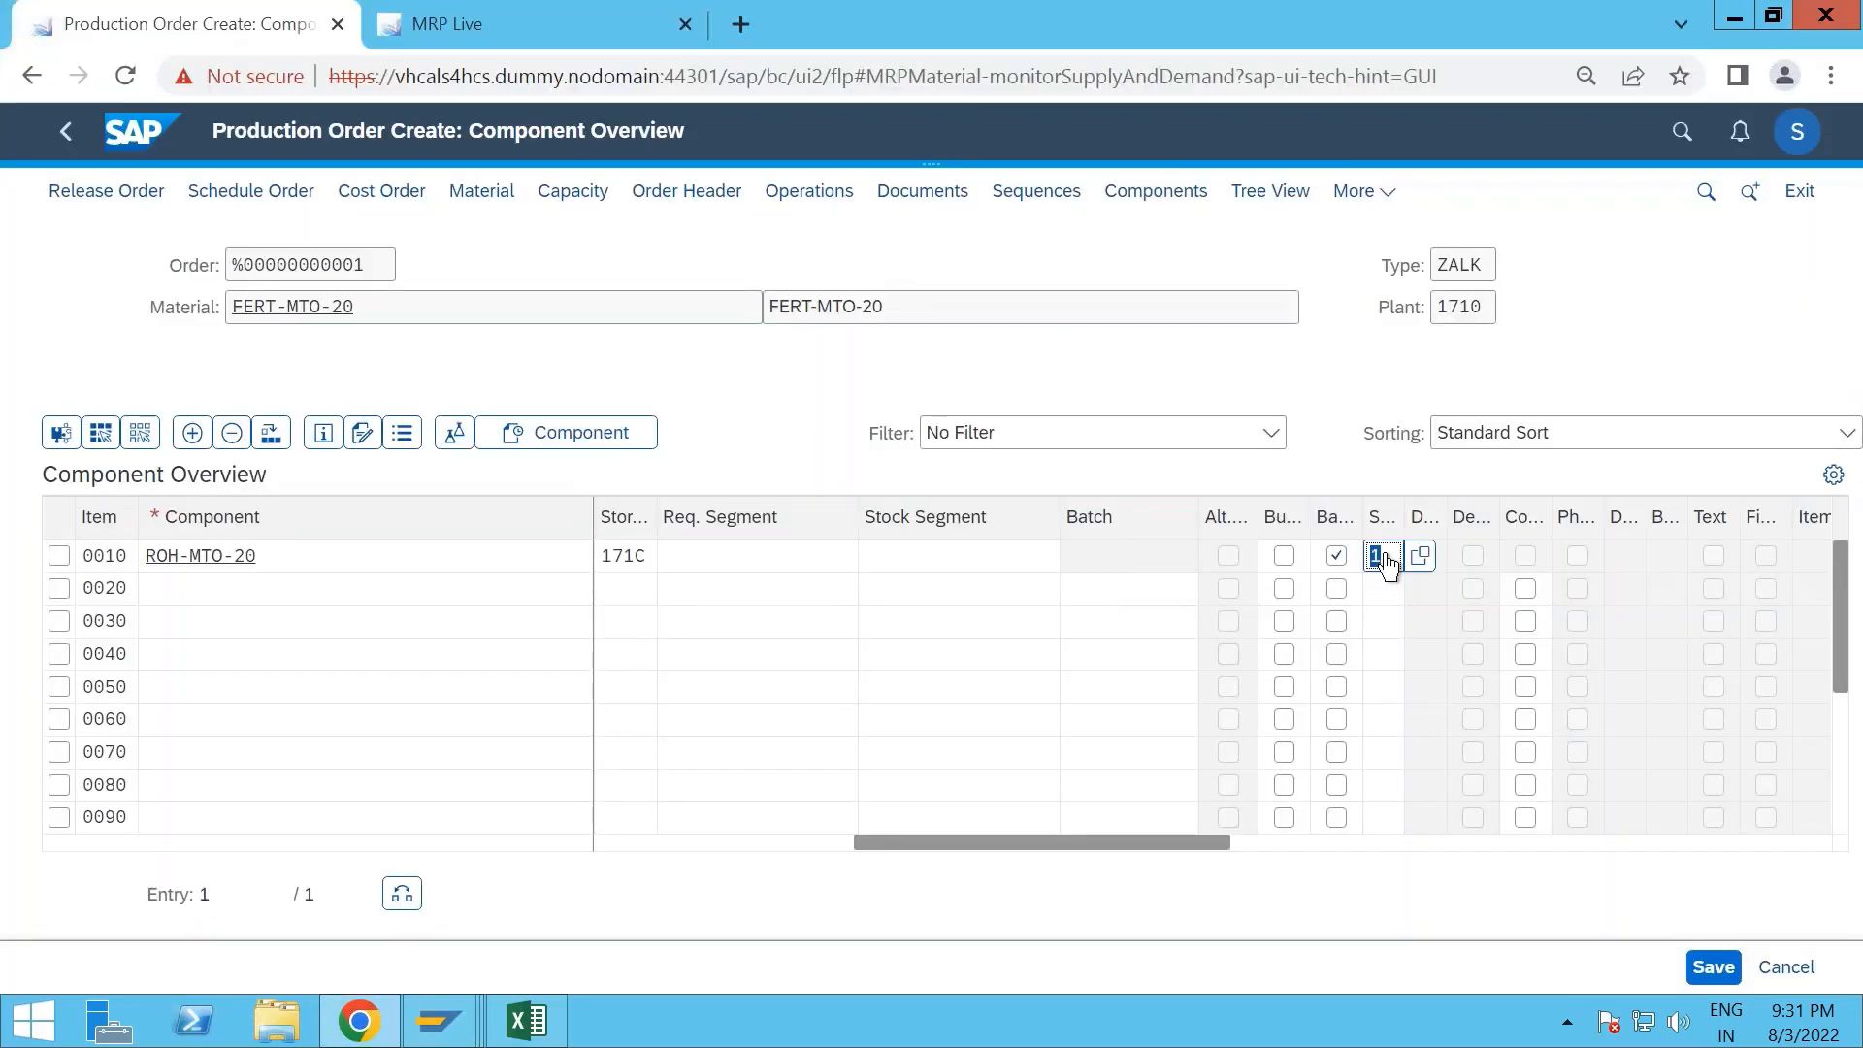
key("Delete")
left_click(1421, 558)
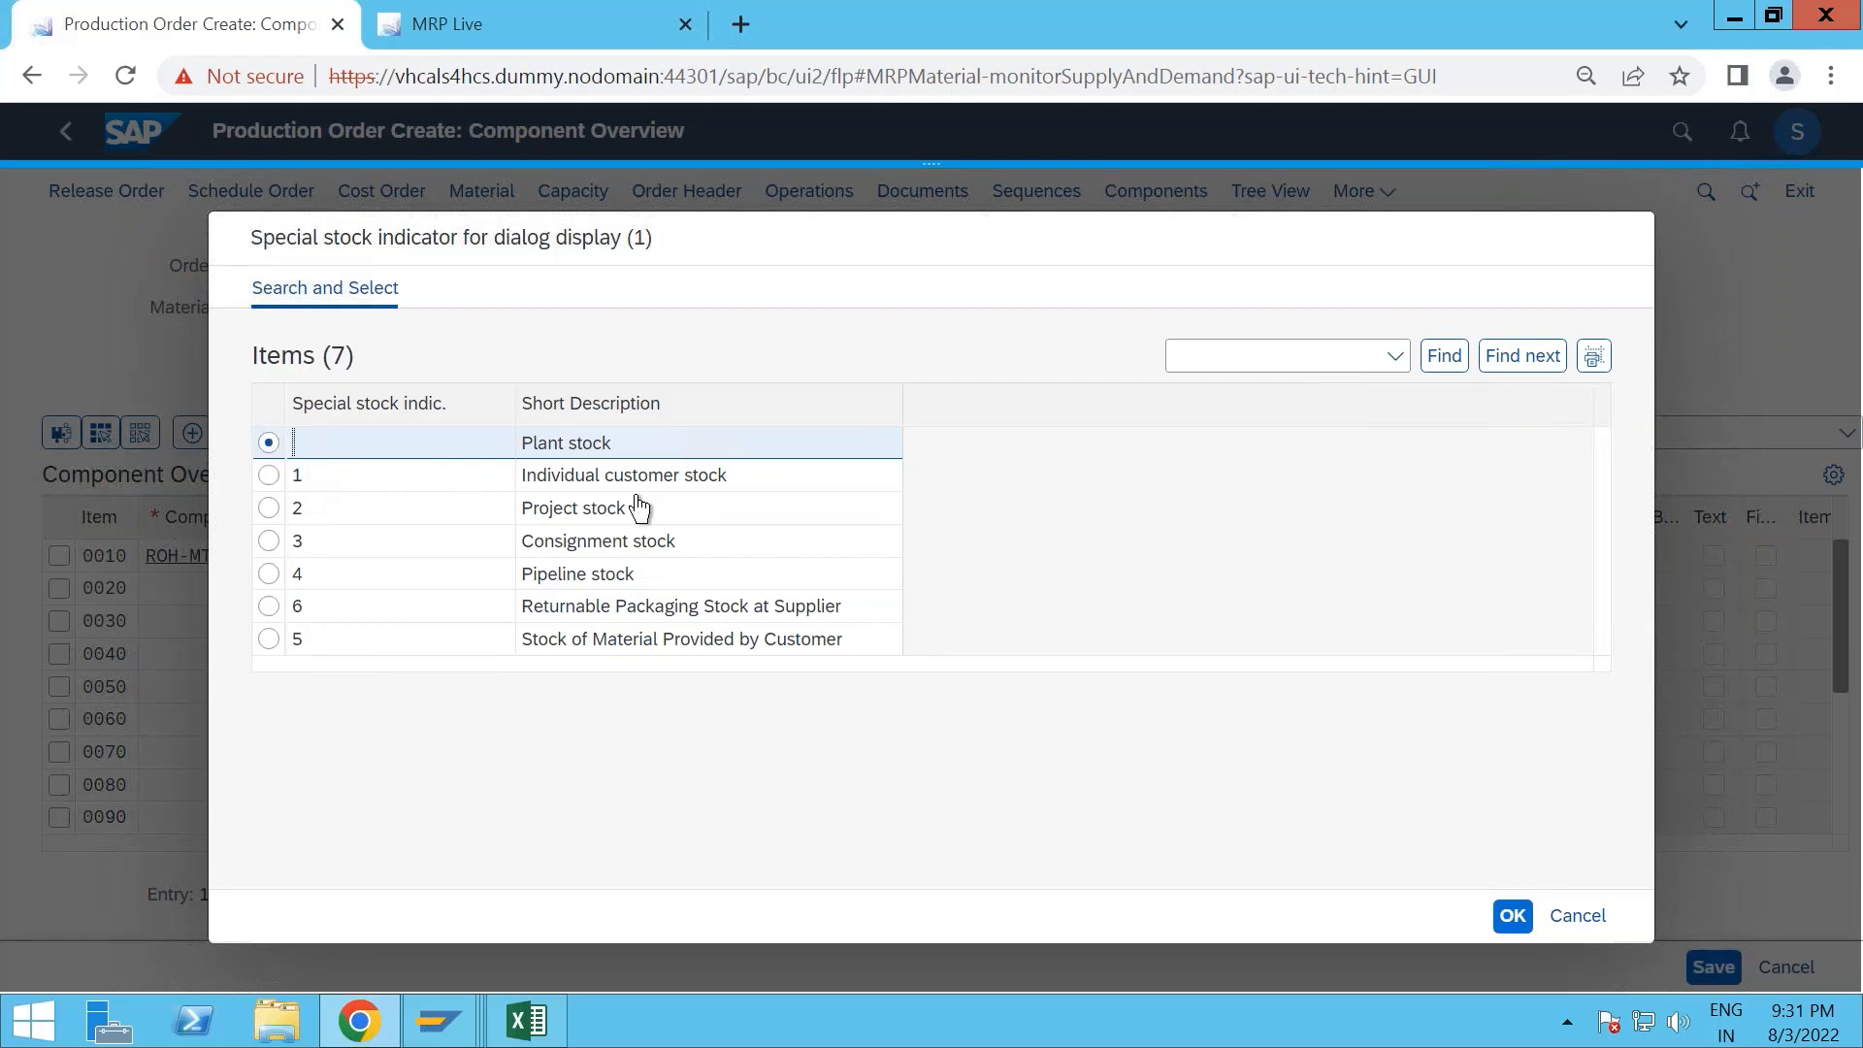
left_click(1514, 917)
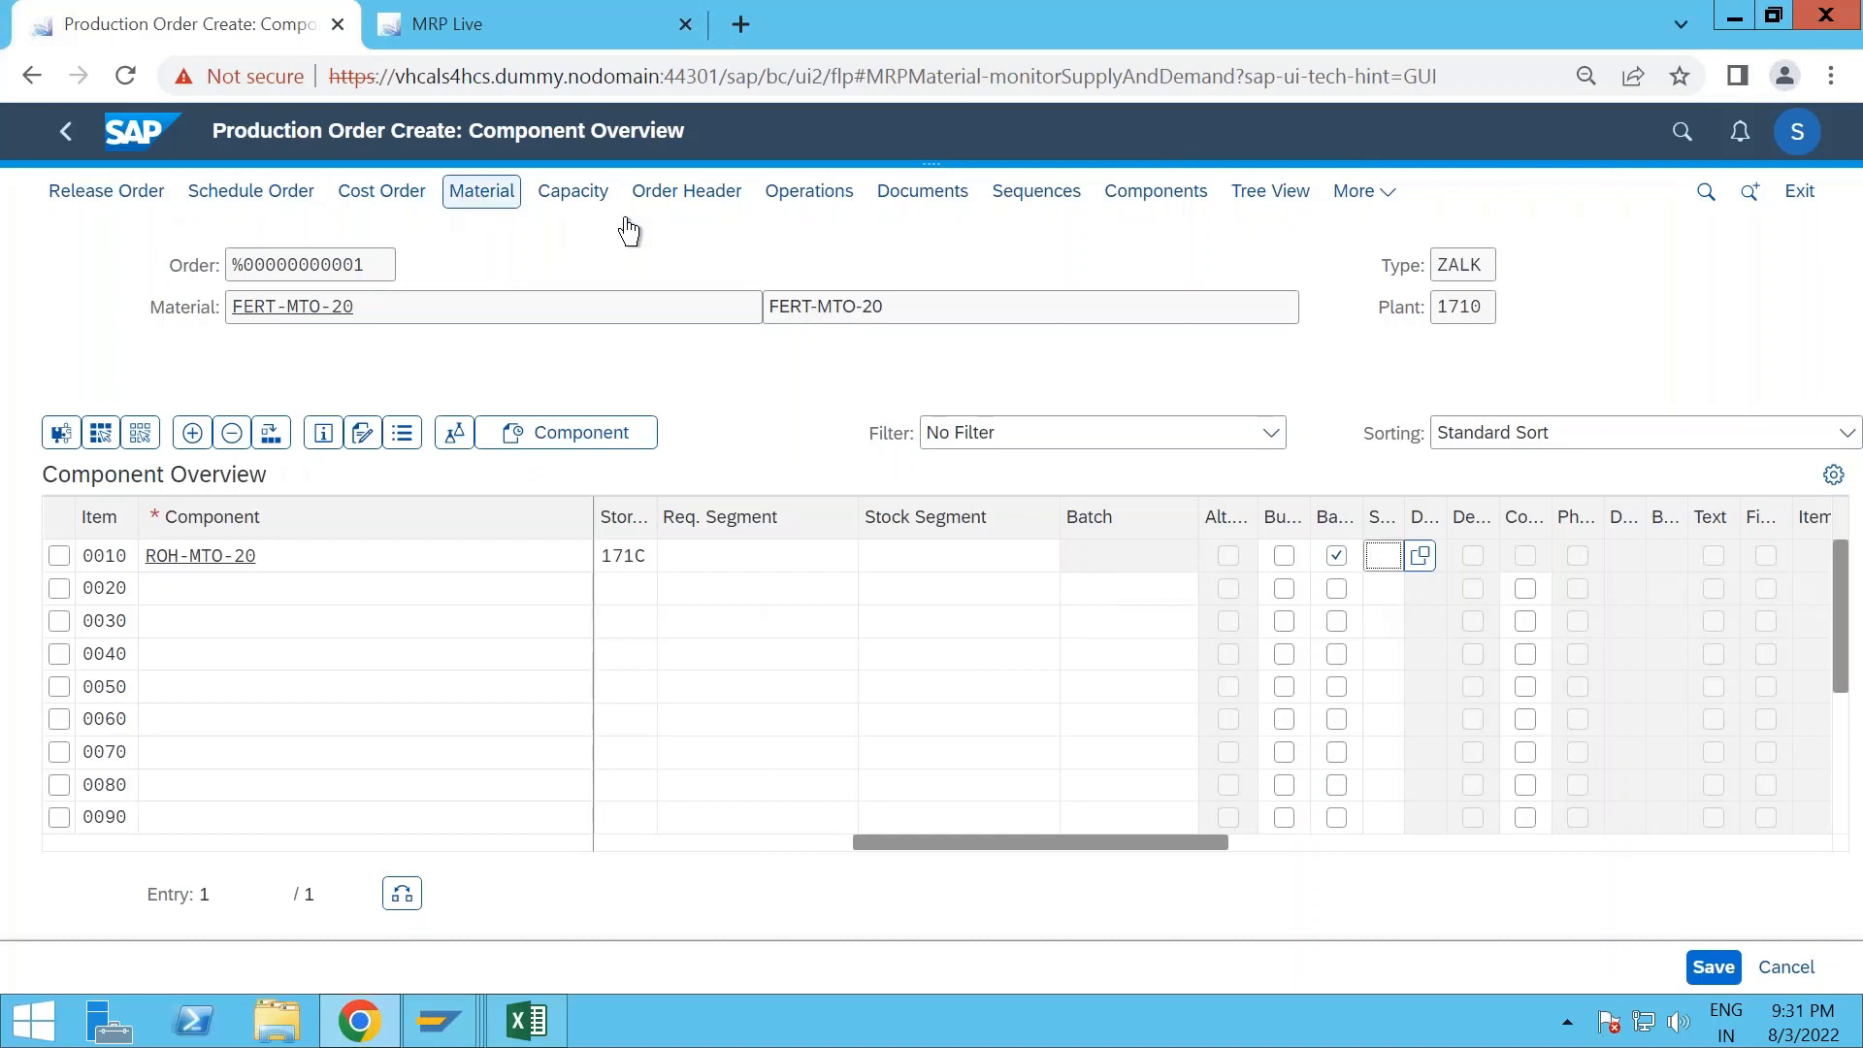
- Run the material availability check from the production order header and reopen the component overview
left_click(693, 194)
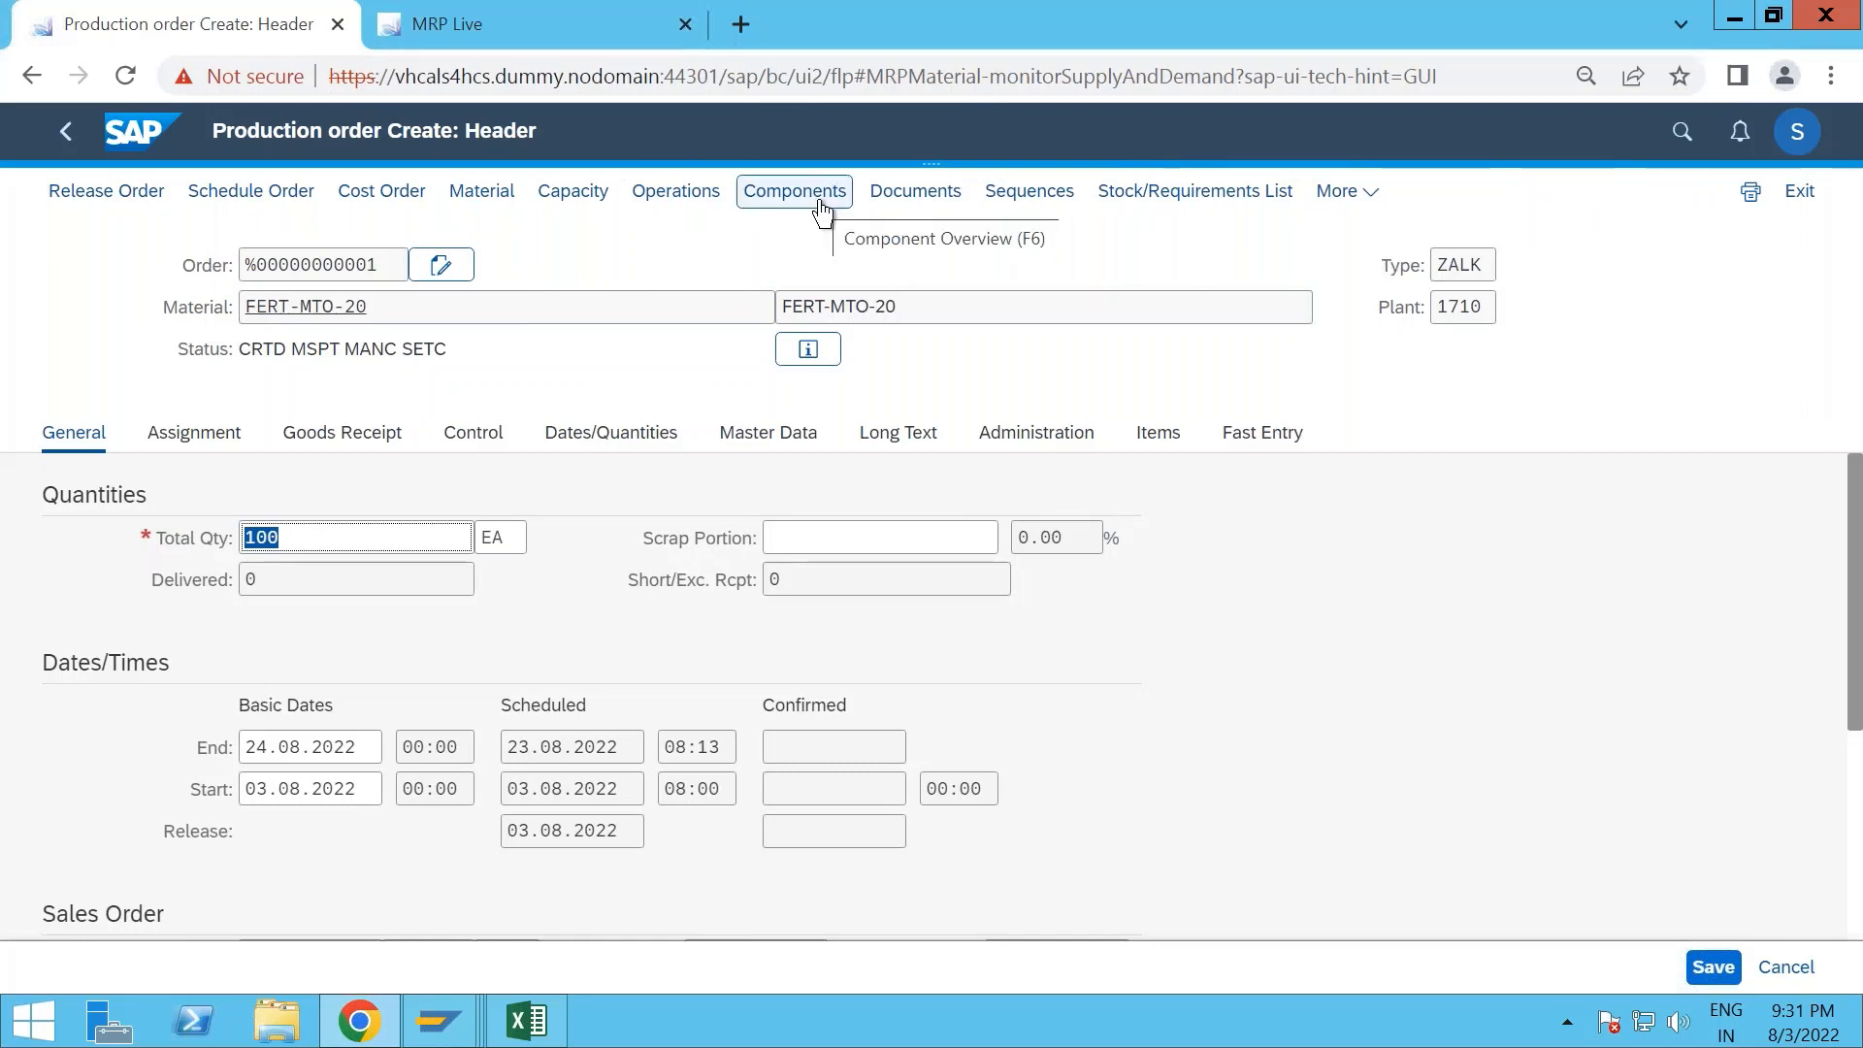
left_click(507, 193)
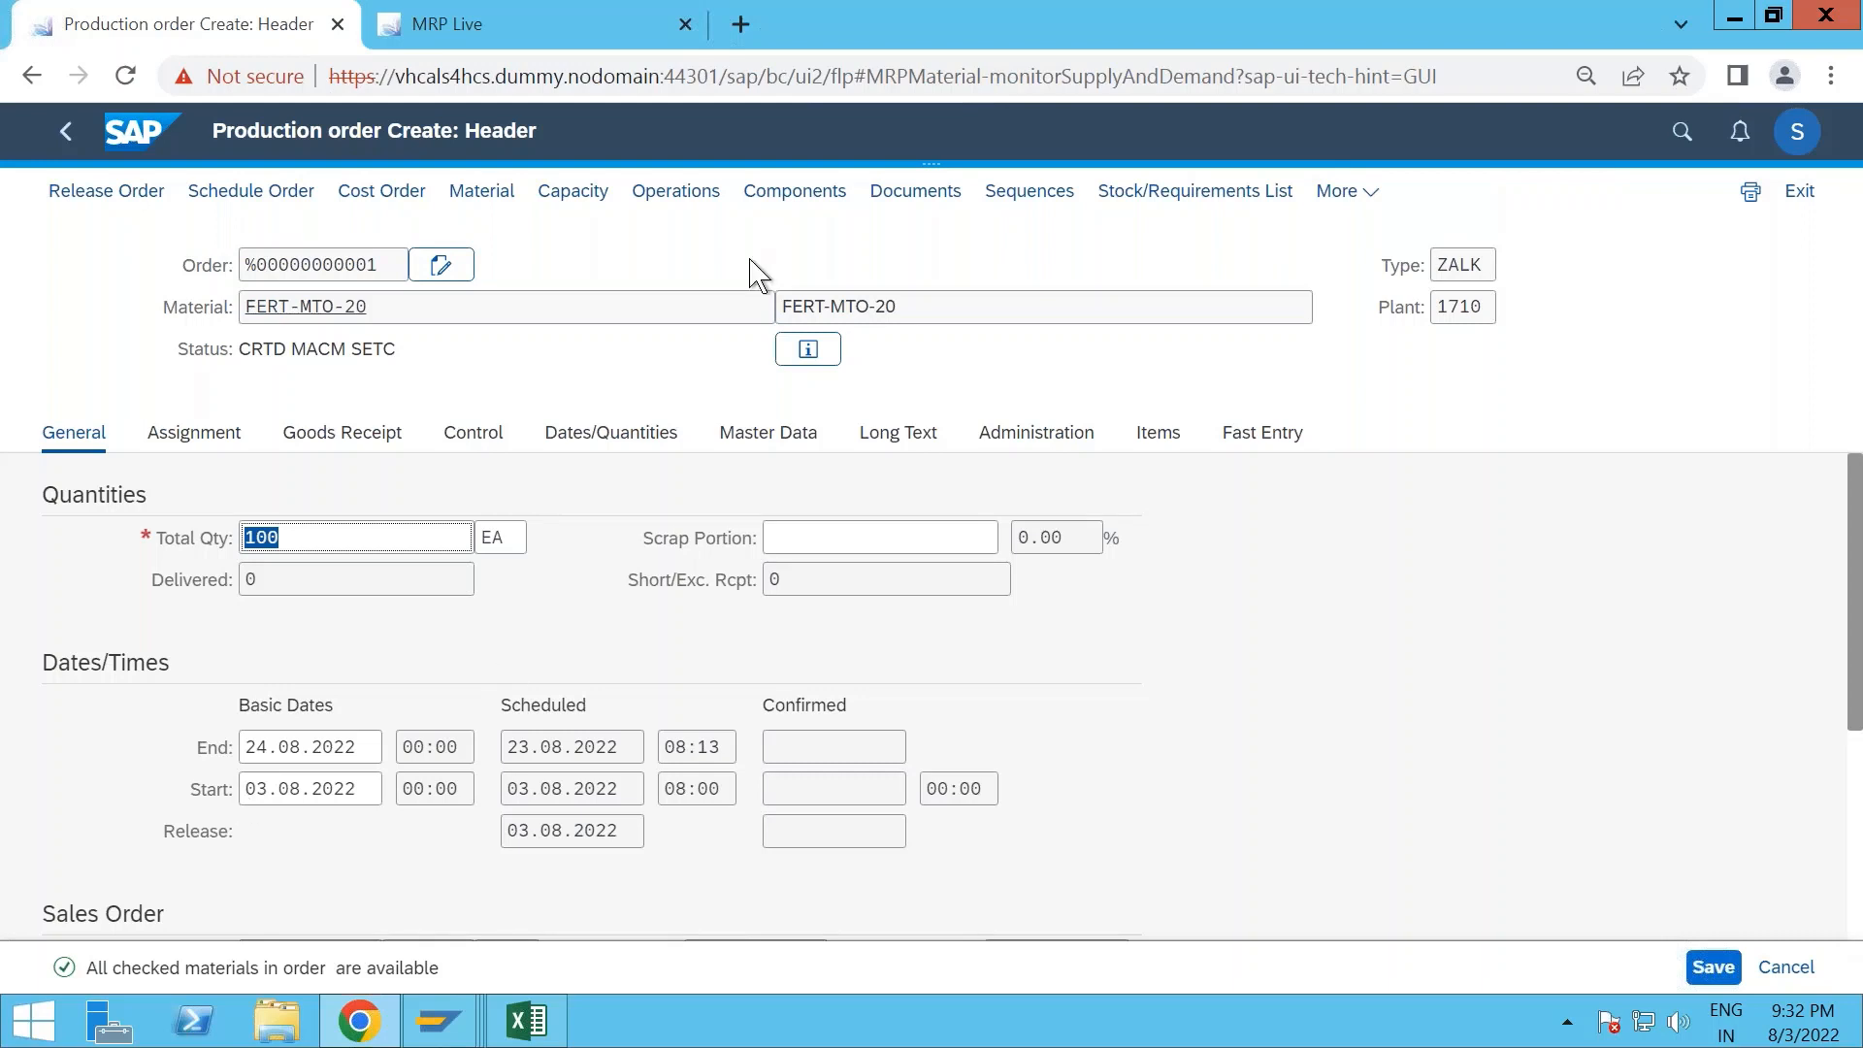
left_click(800, 193)
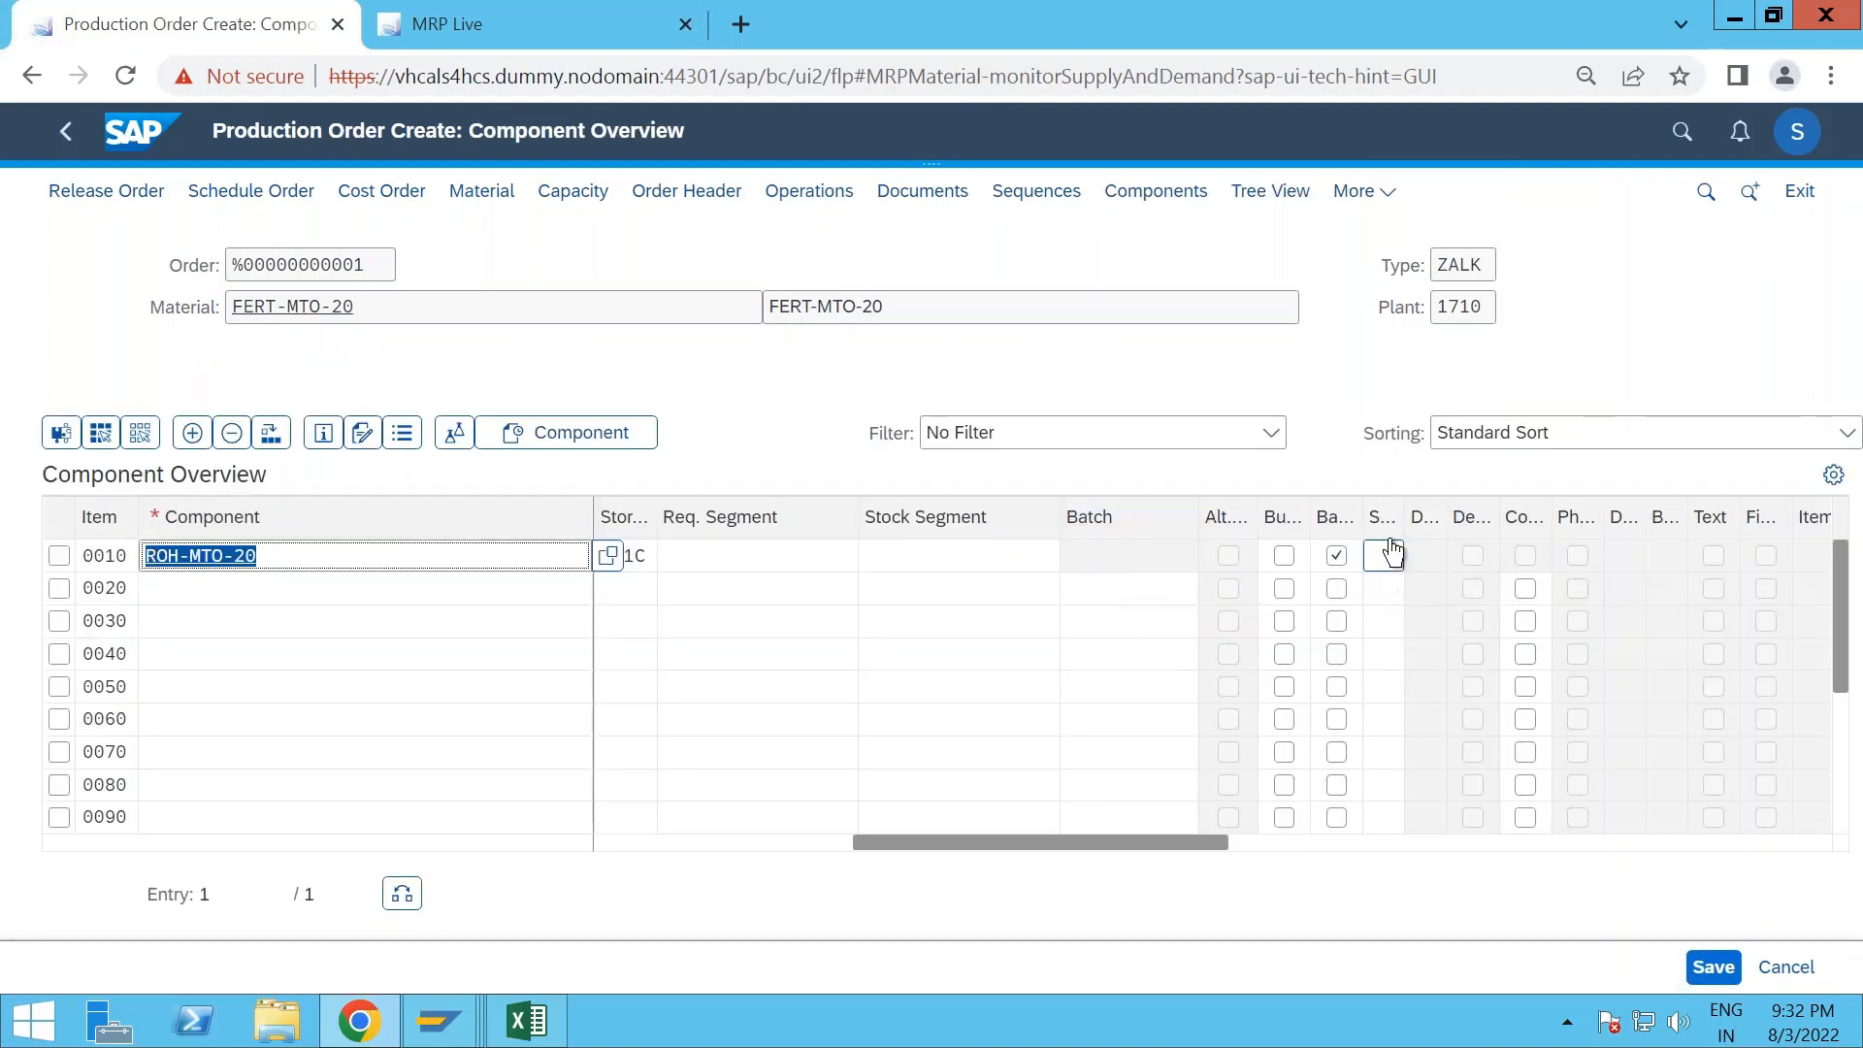
- Compare the plant stock of ROH-MTO-20 in the SAP GUI stock/requirements list with the component's special stock field
key("alt+Tab")
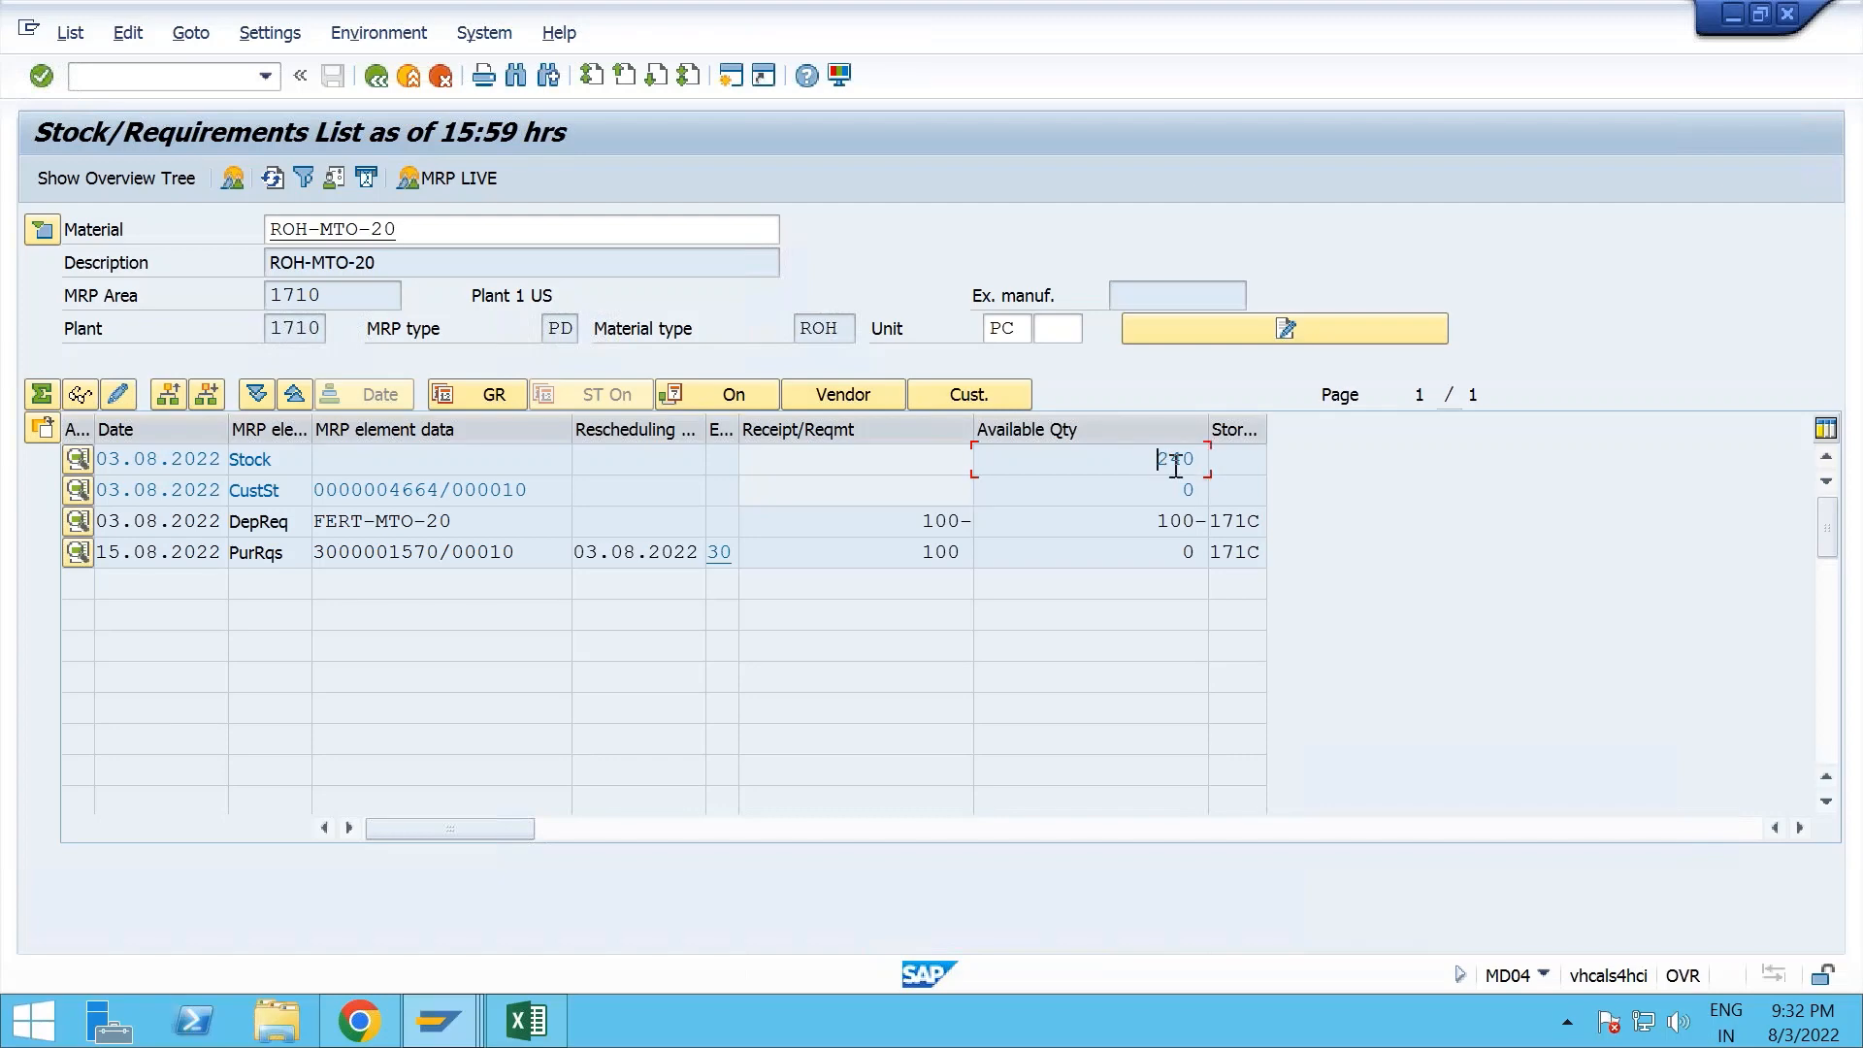
left_click(1174, 459)
key("alt+Tab")
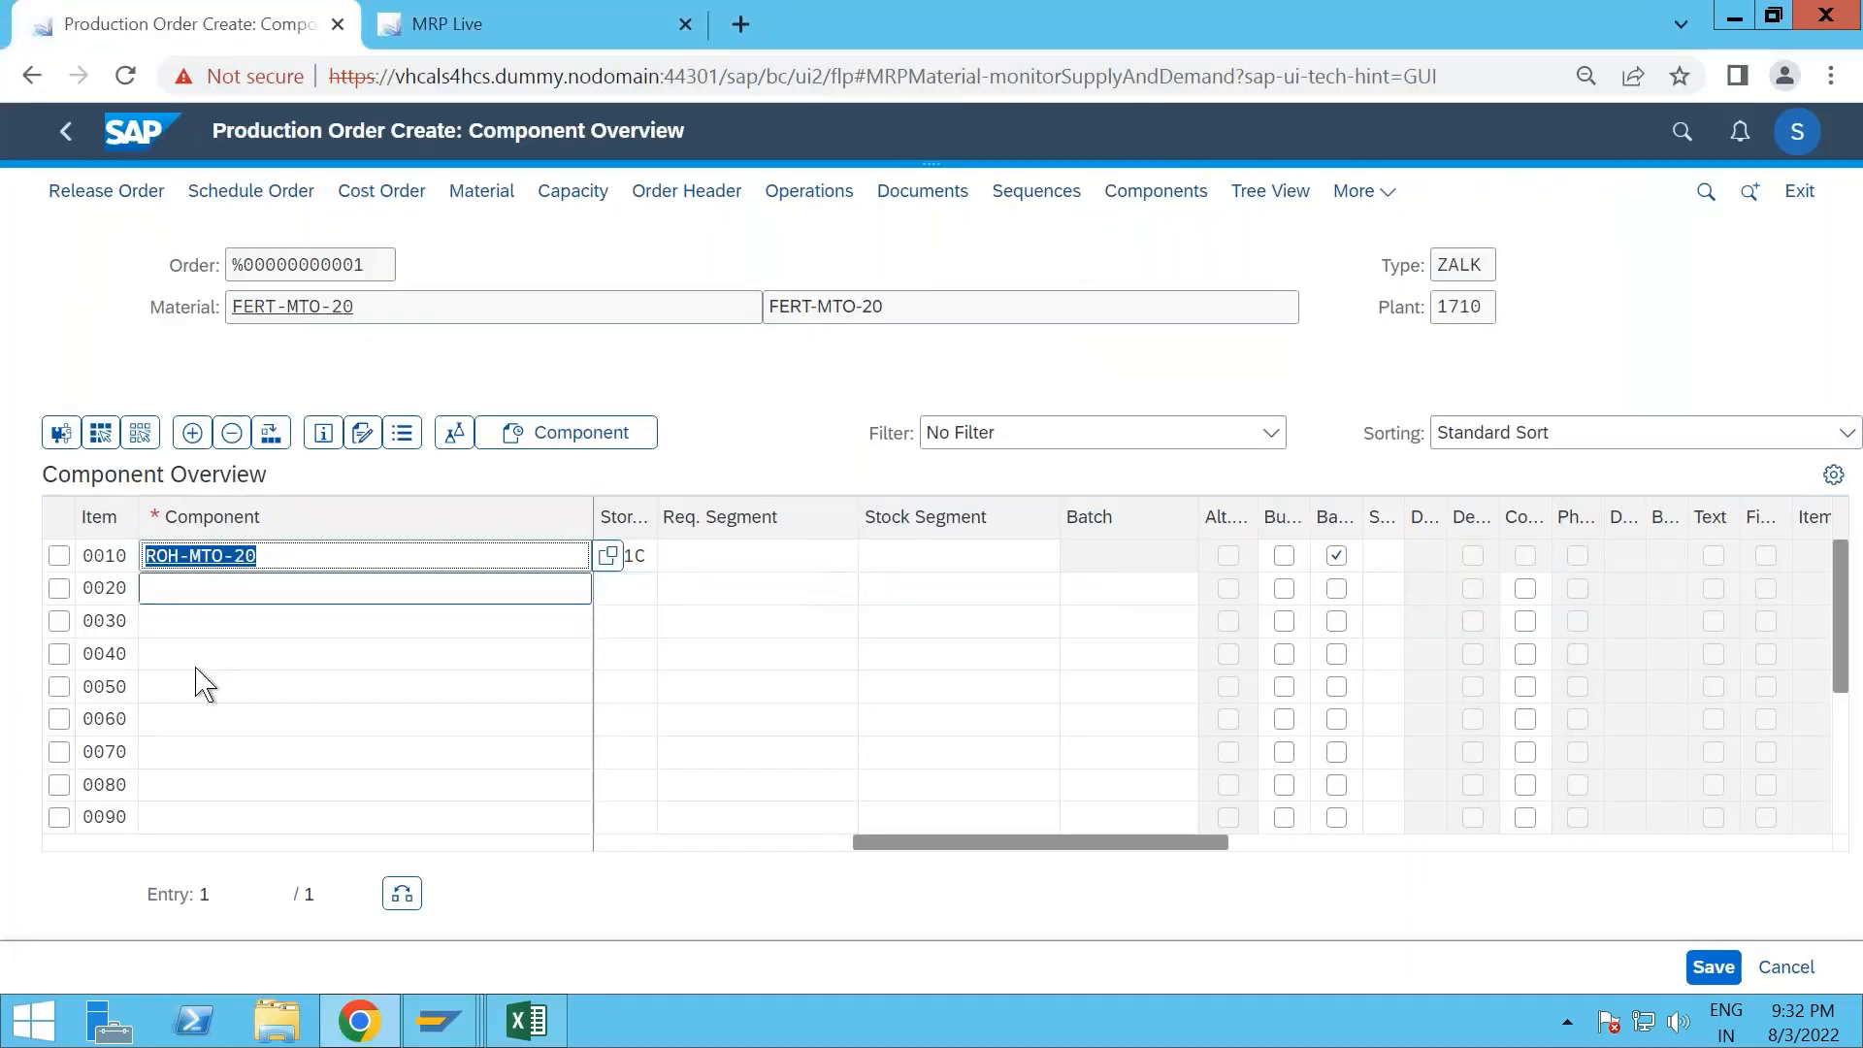
left_click(1383, 561)
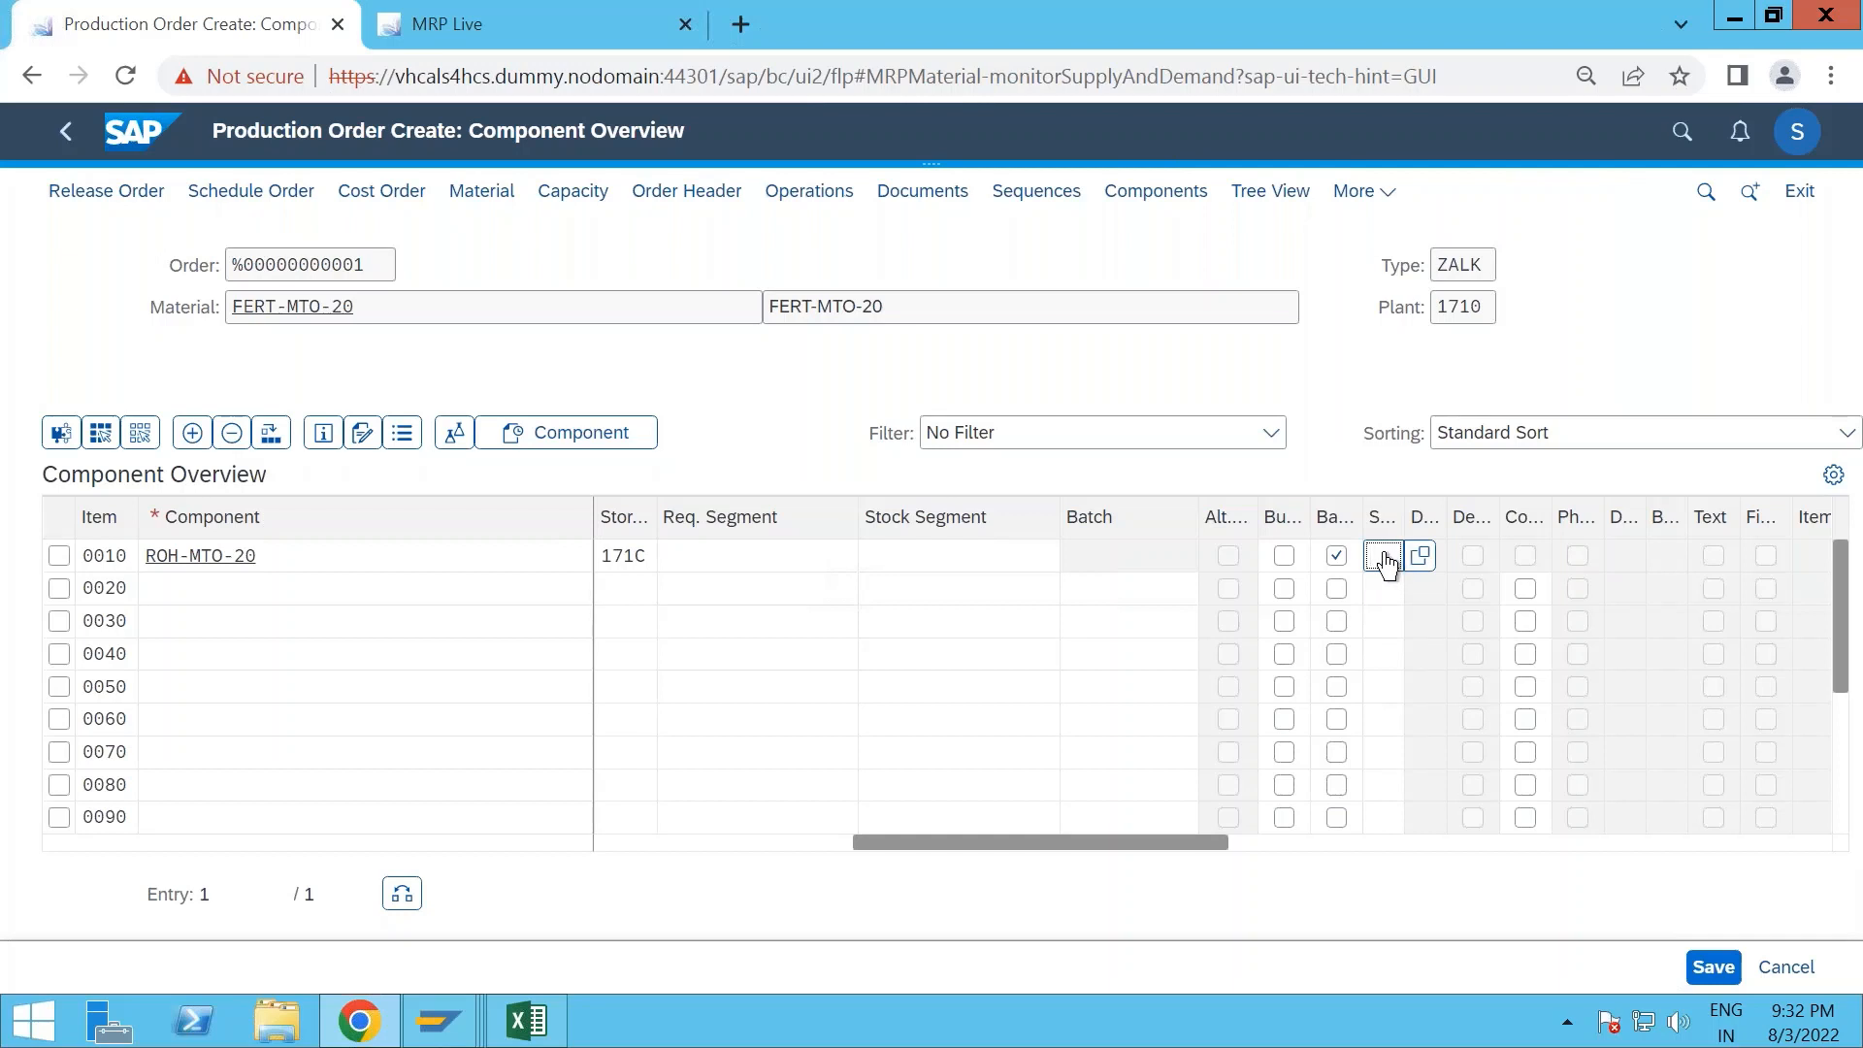
key("alt+Tab")
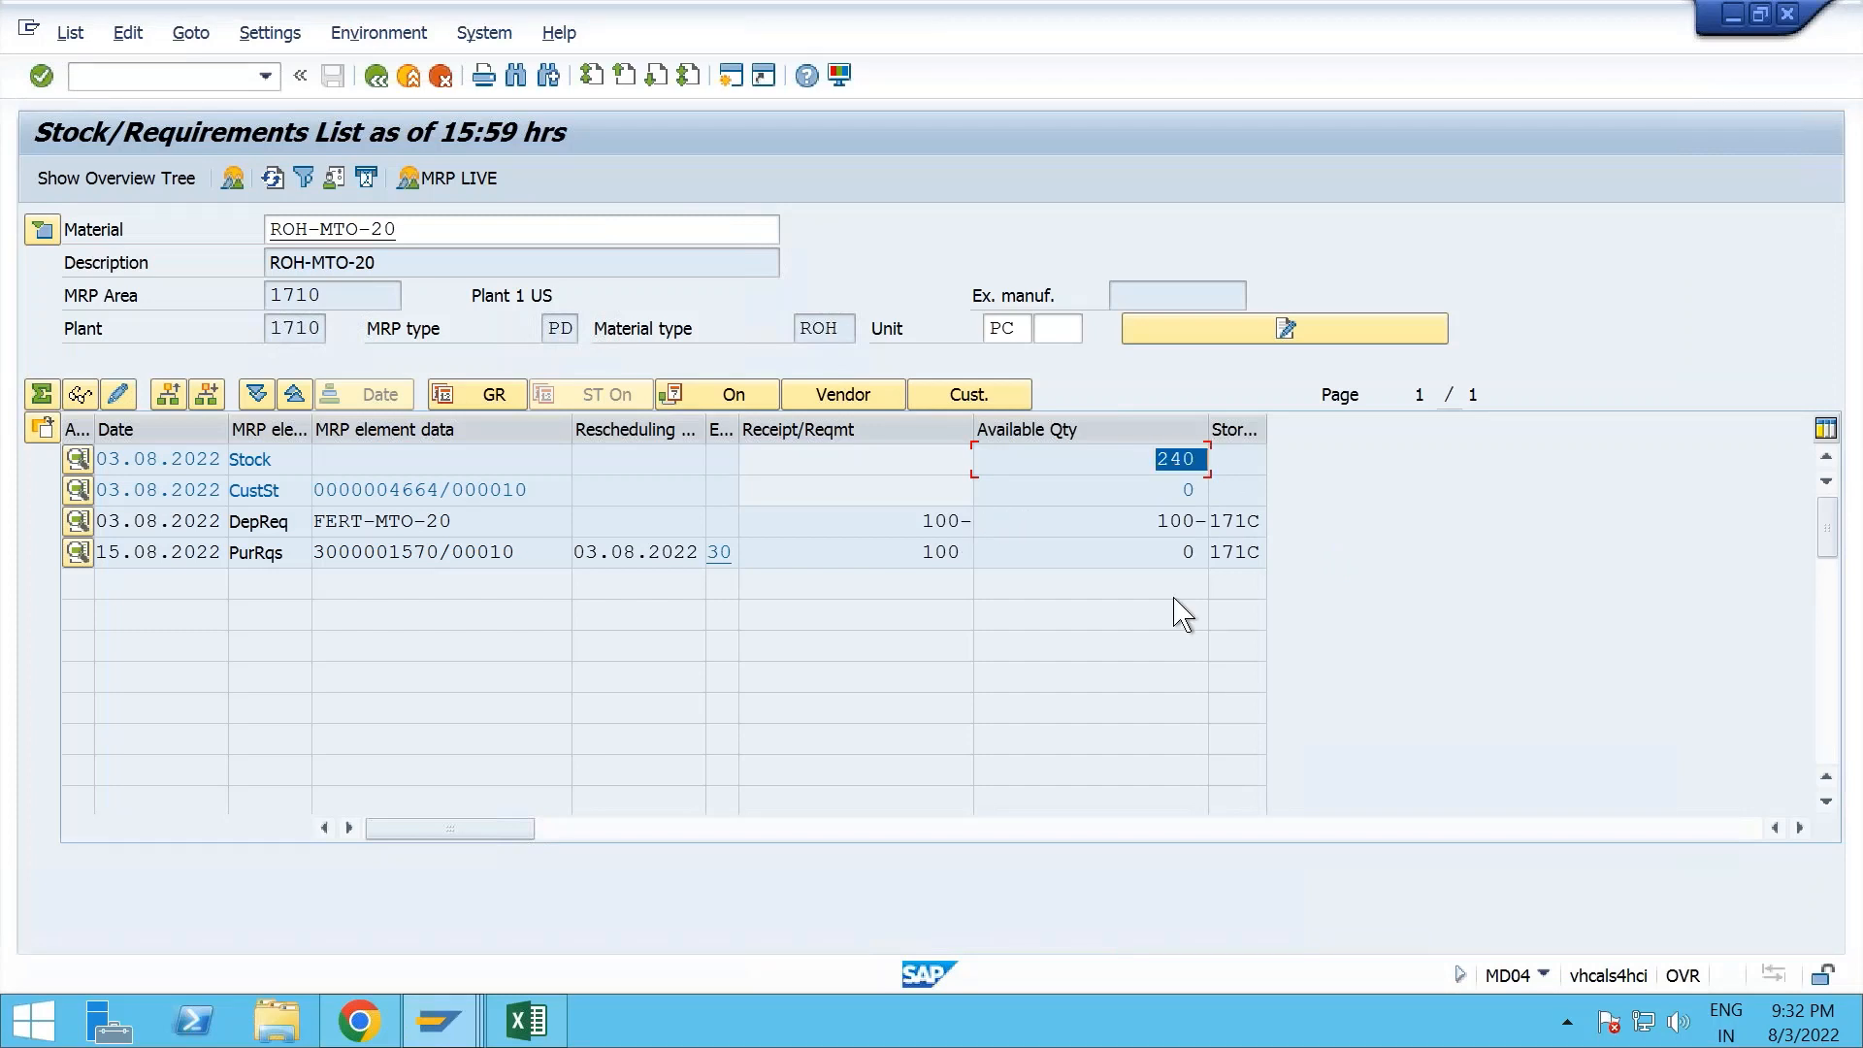
- Switch to the browser, return the production order to its header, and open the SAP home page in the MRP Live browser tab
key("alt+Tab")
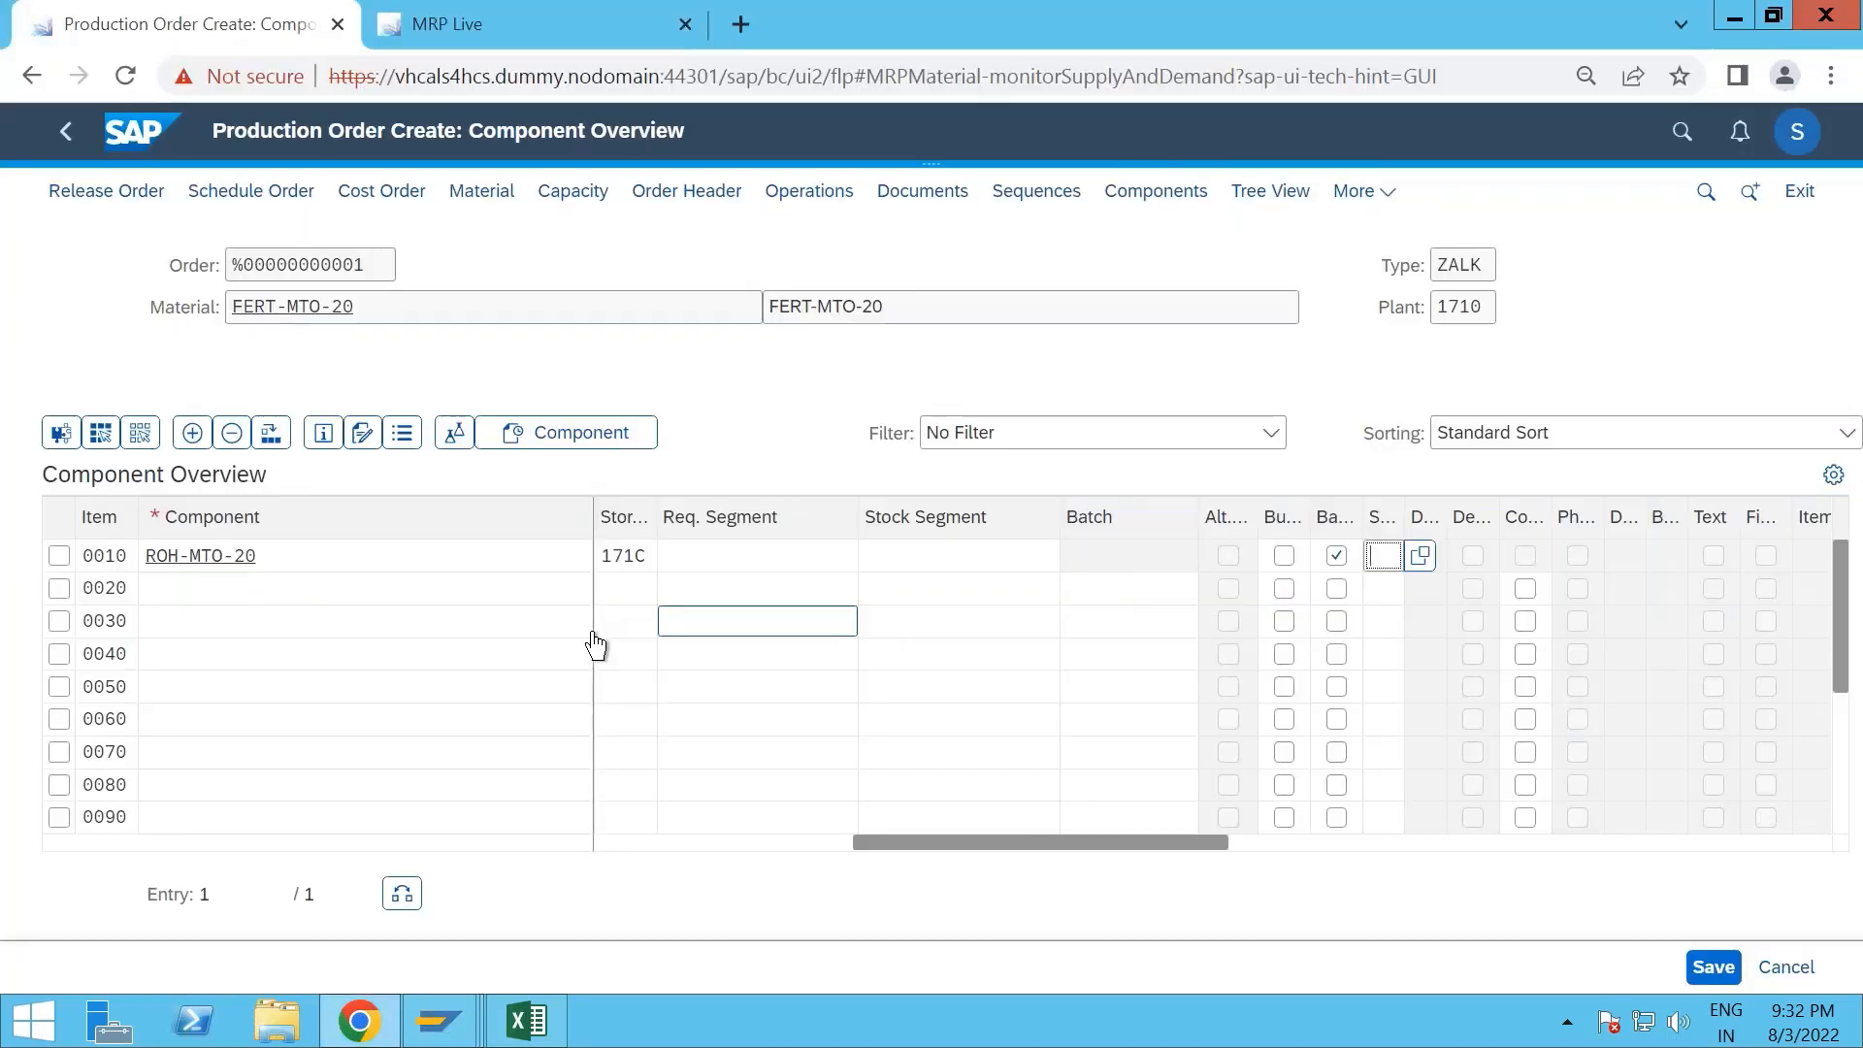
left_click(68, 141)
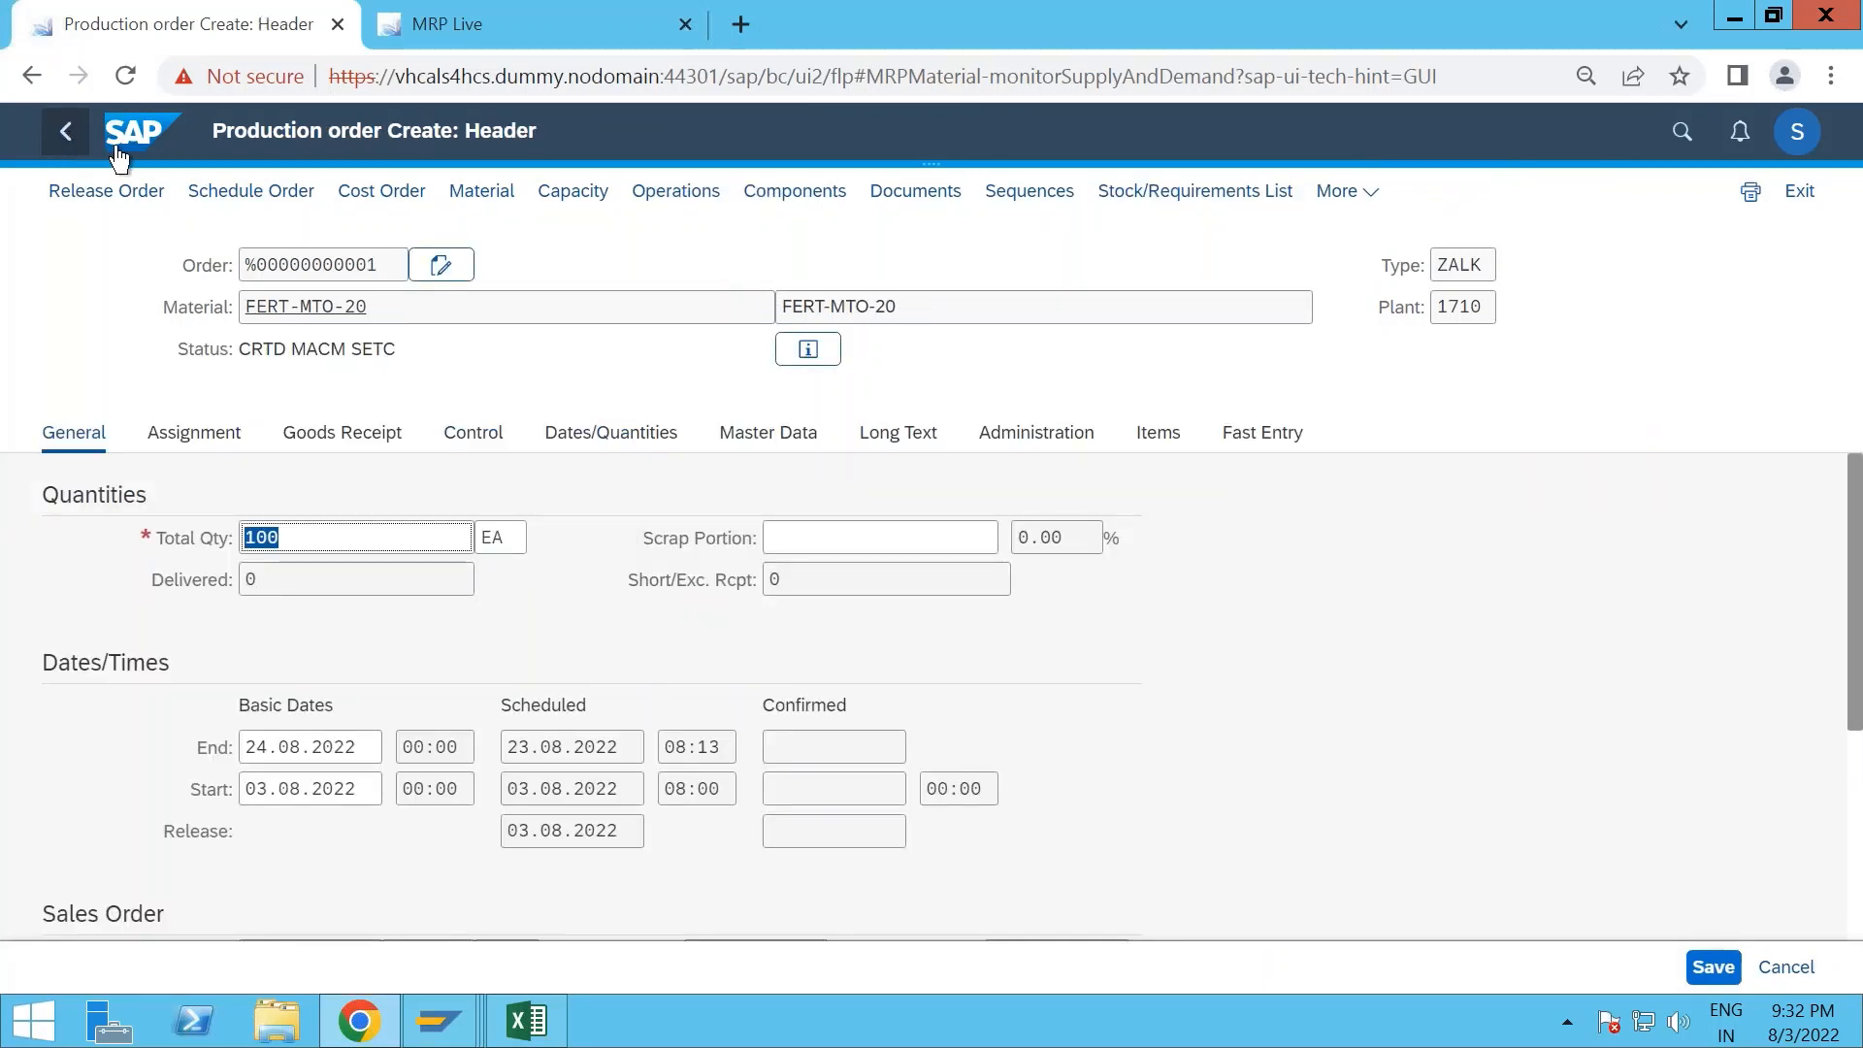
left_click(464, 12)
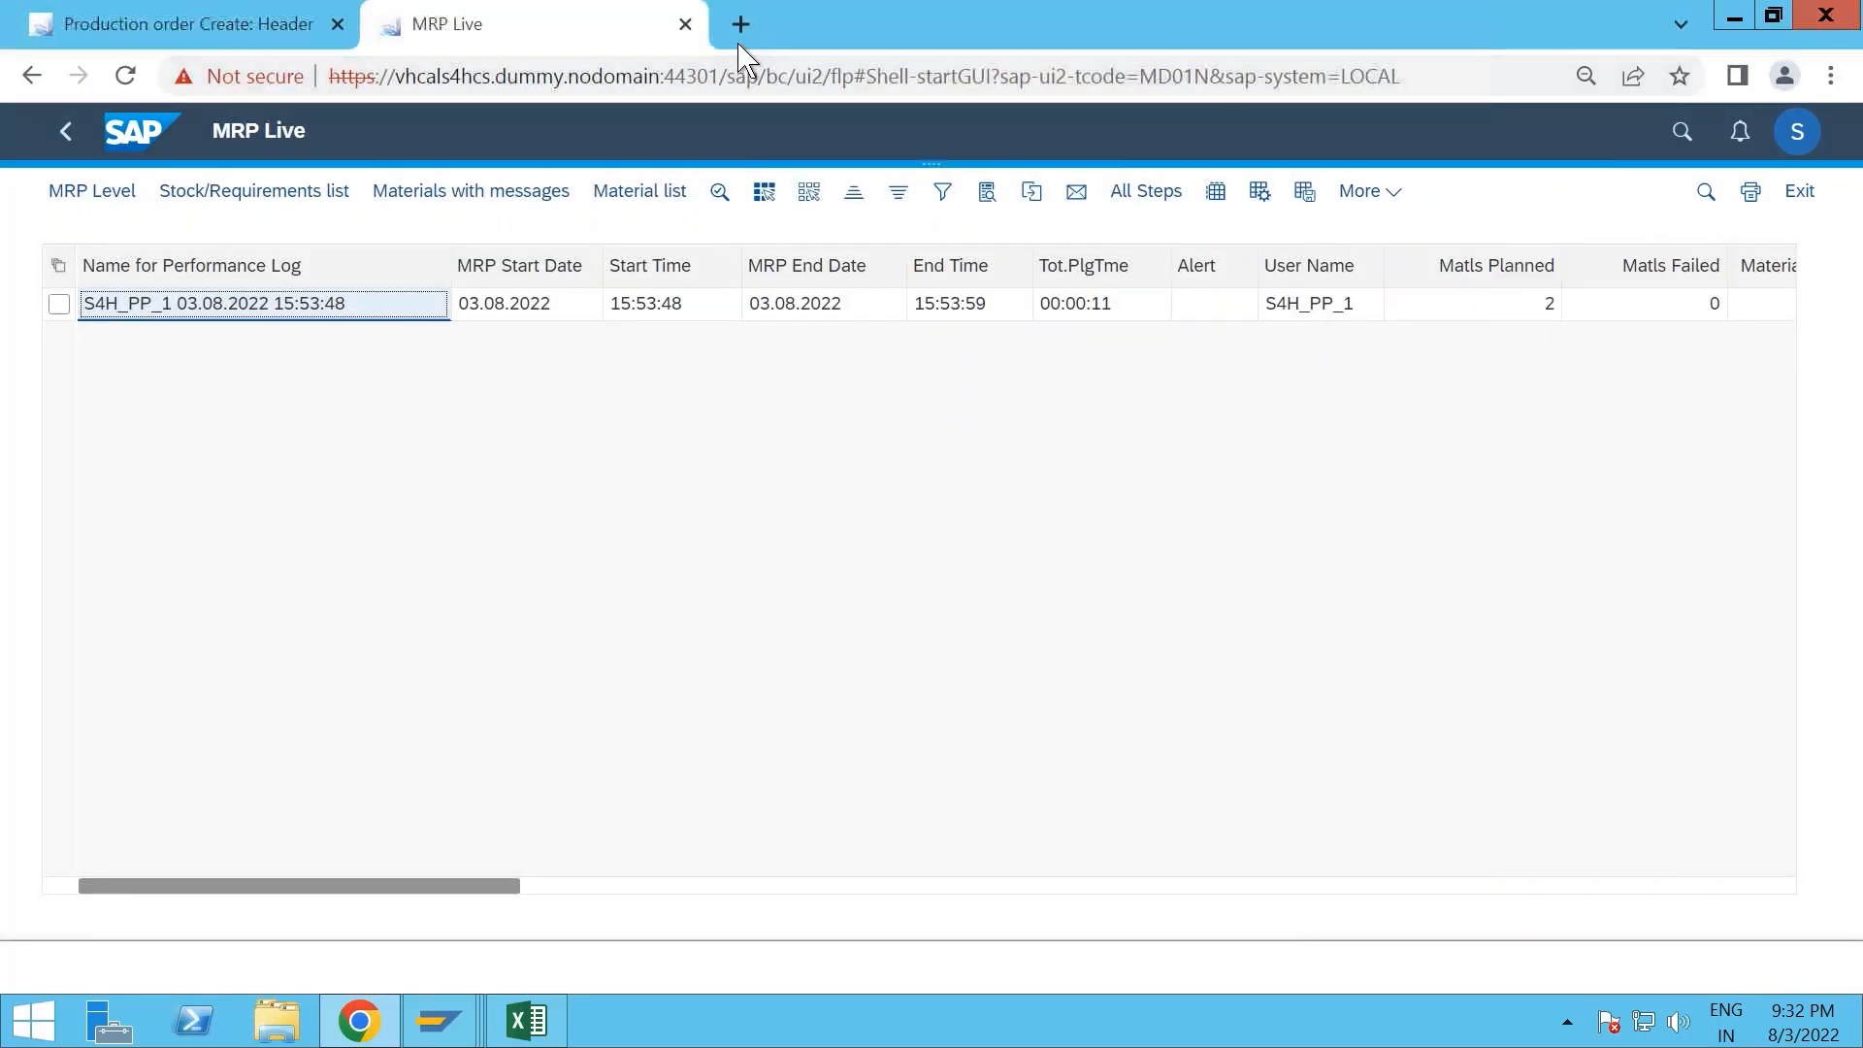
left_click(740, 24)
left_click(470, 37)
left_click(137, 136)
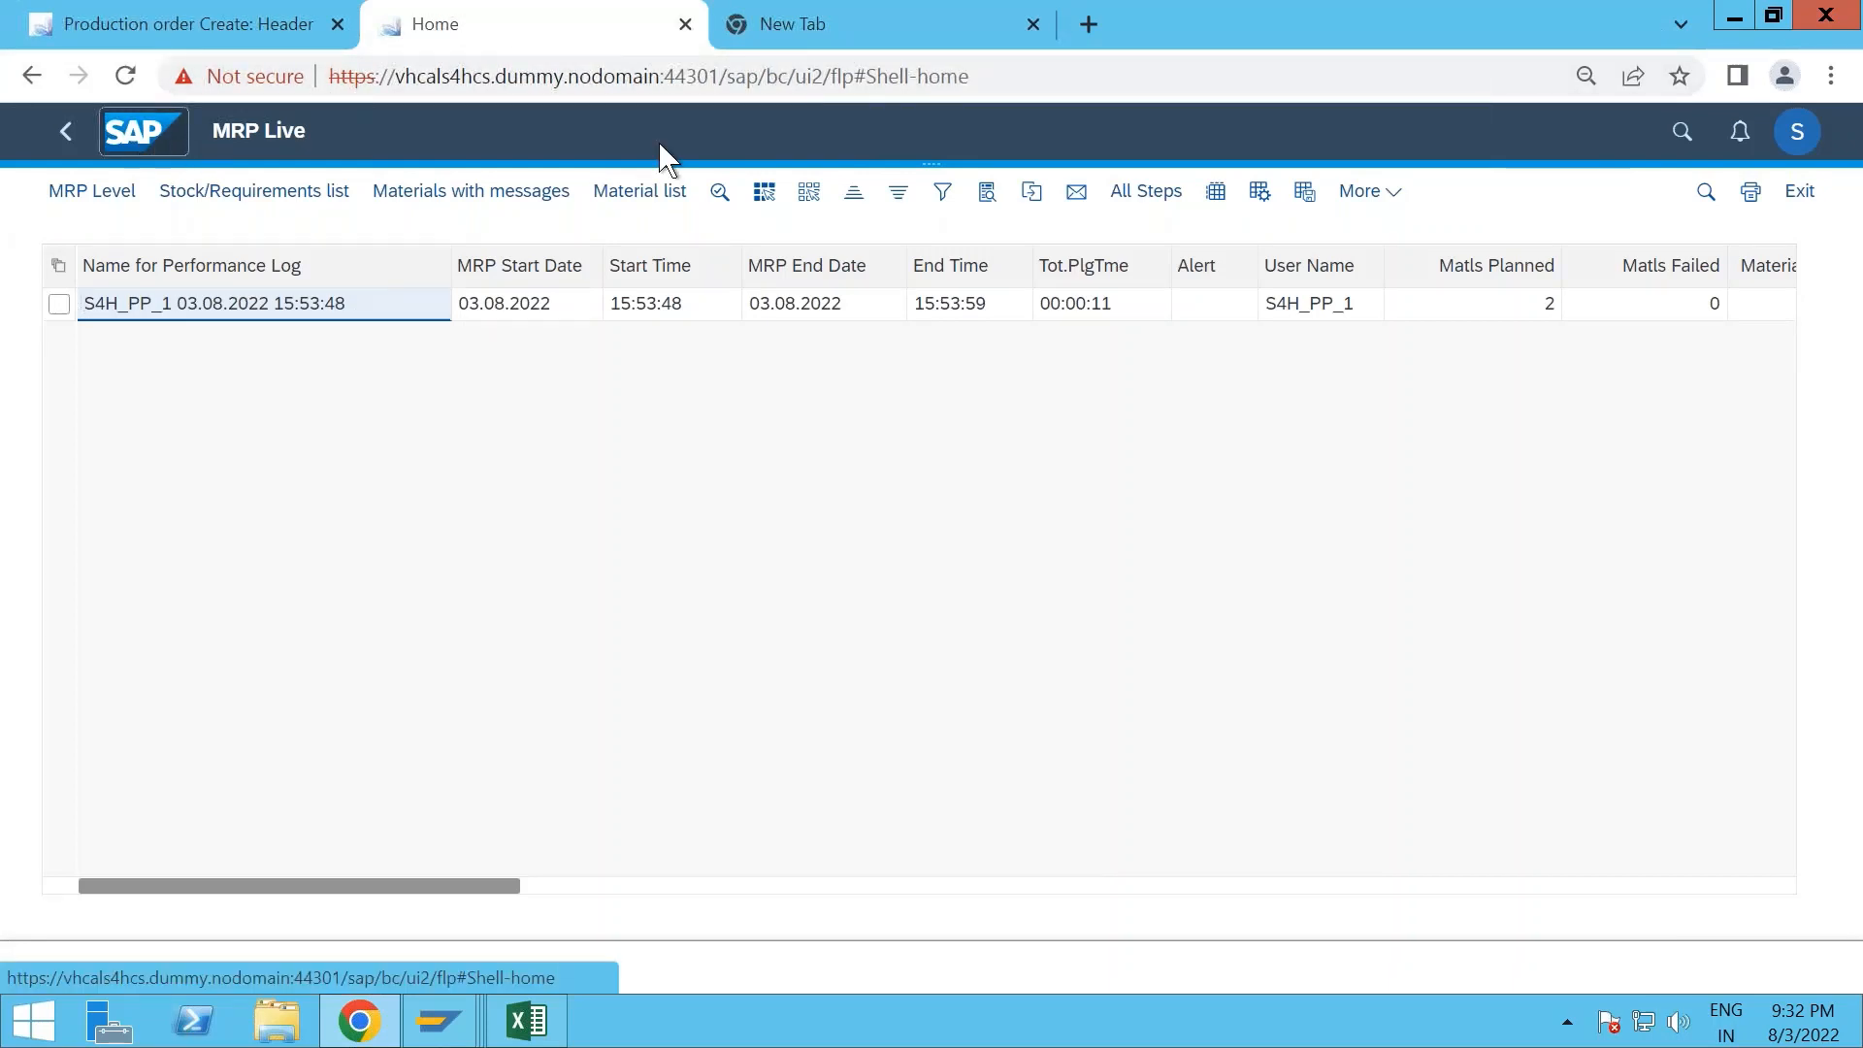
- Search the apps for "change mater" and open the Change Material app
left_click(1689, 147)
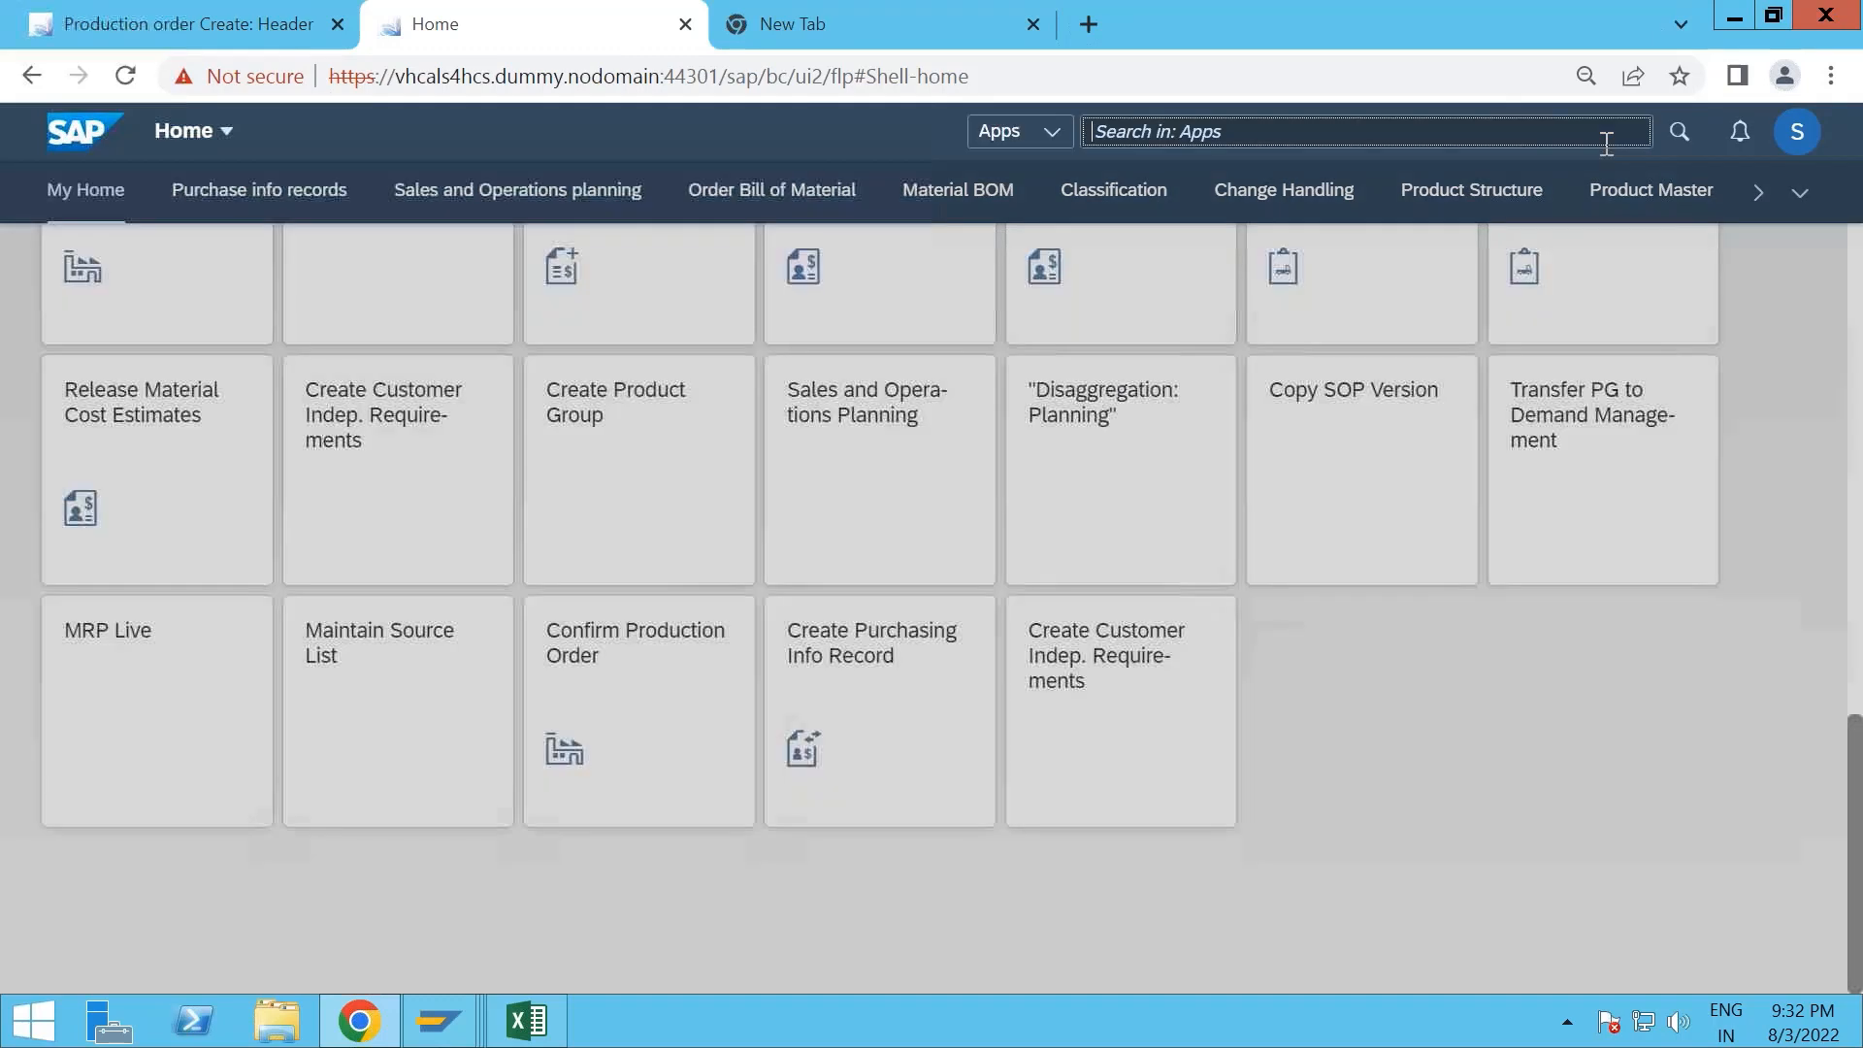
left_click(1675, 146)
type("change")
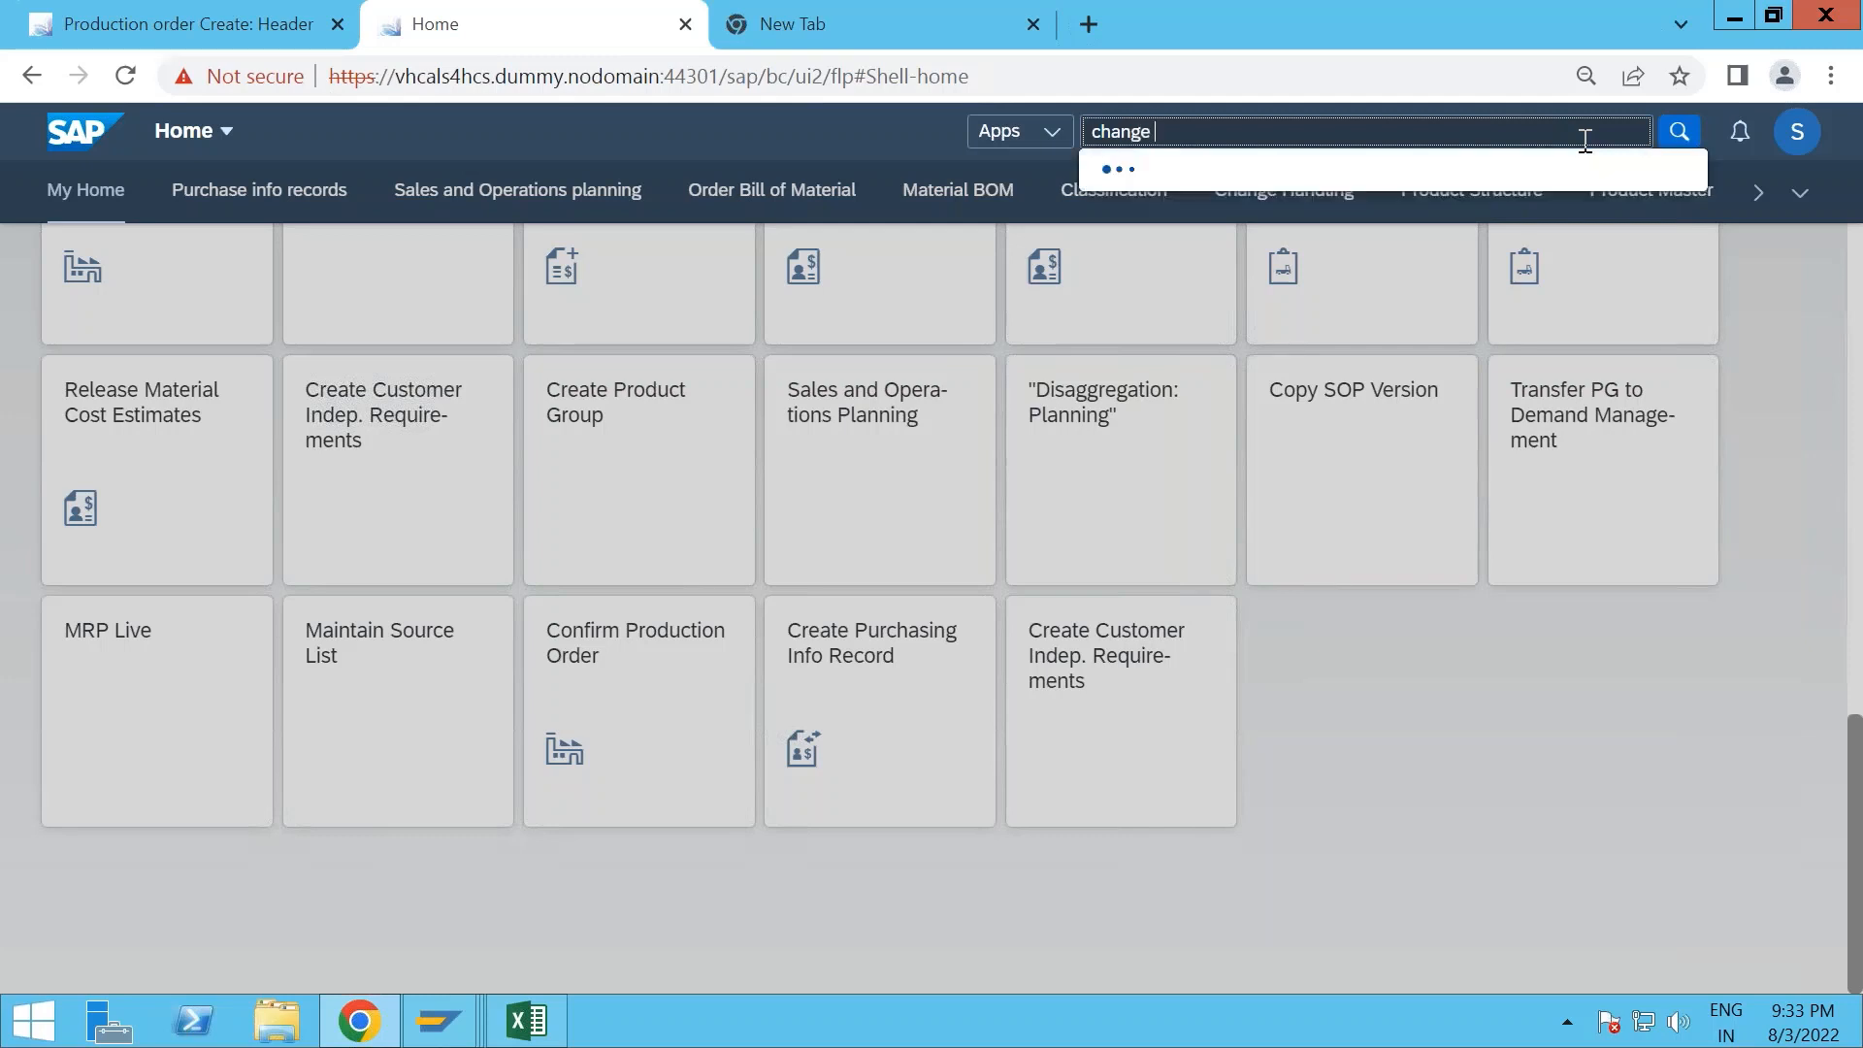
type(" mater")
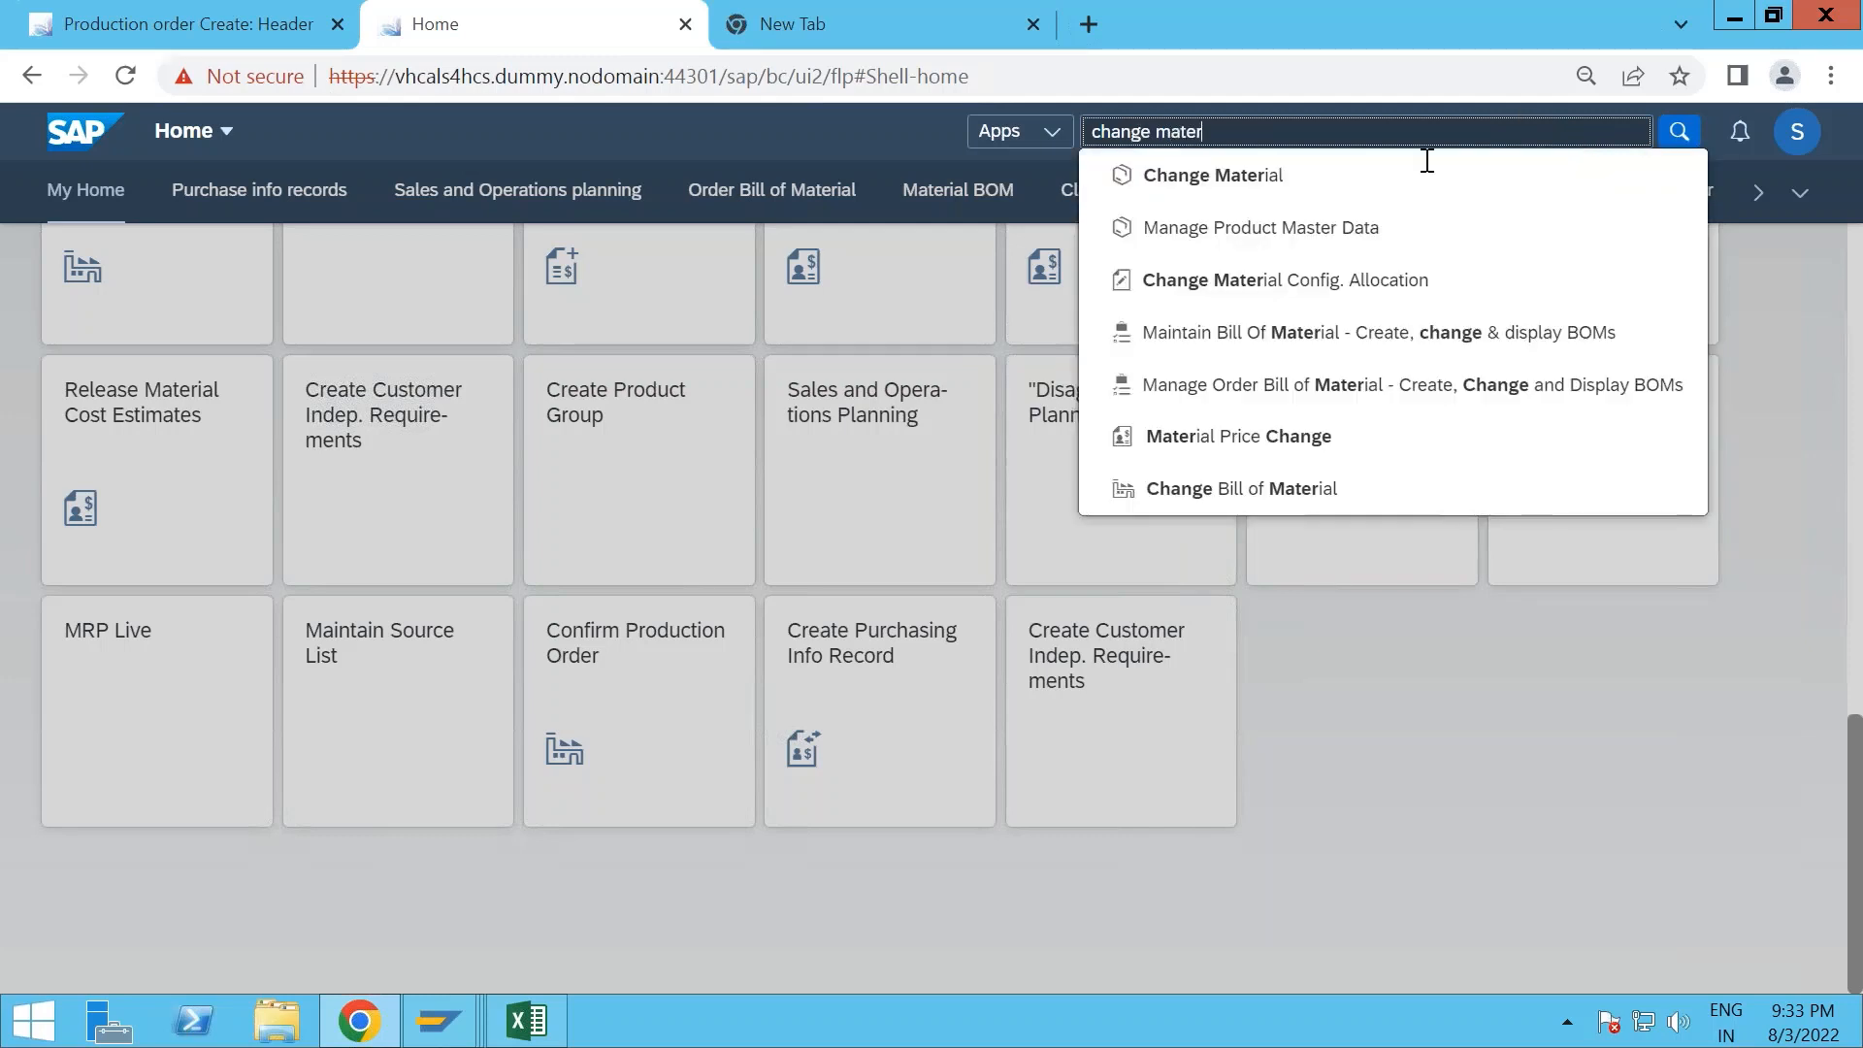
left_click(1206, 194)
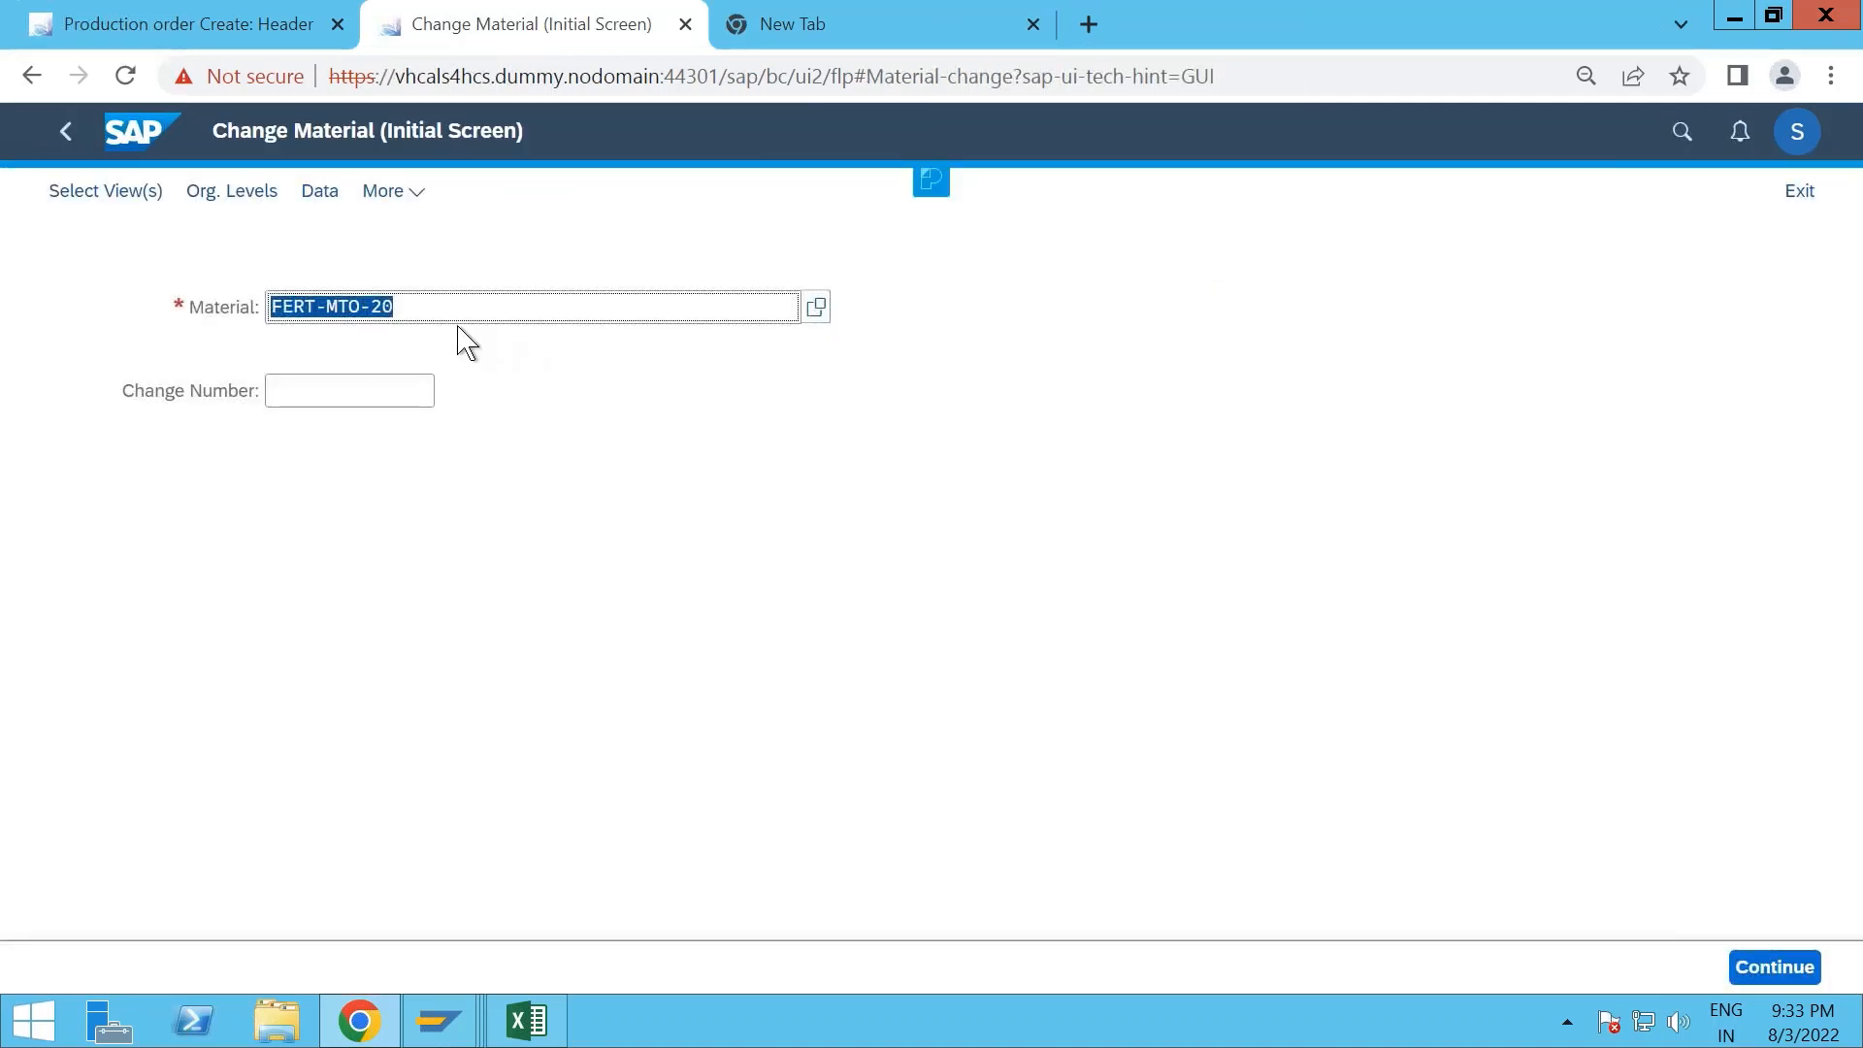
- Set the material to ROH-MTO-20 and continue to the view selection
left_click(313, 311)
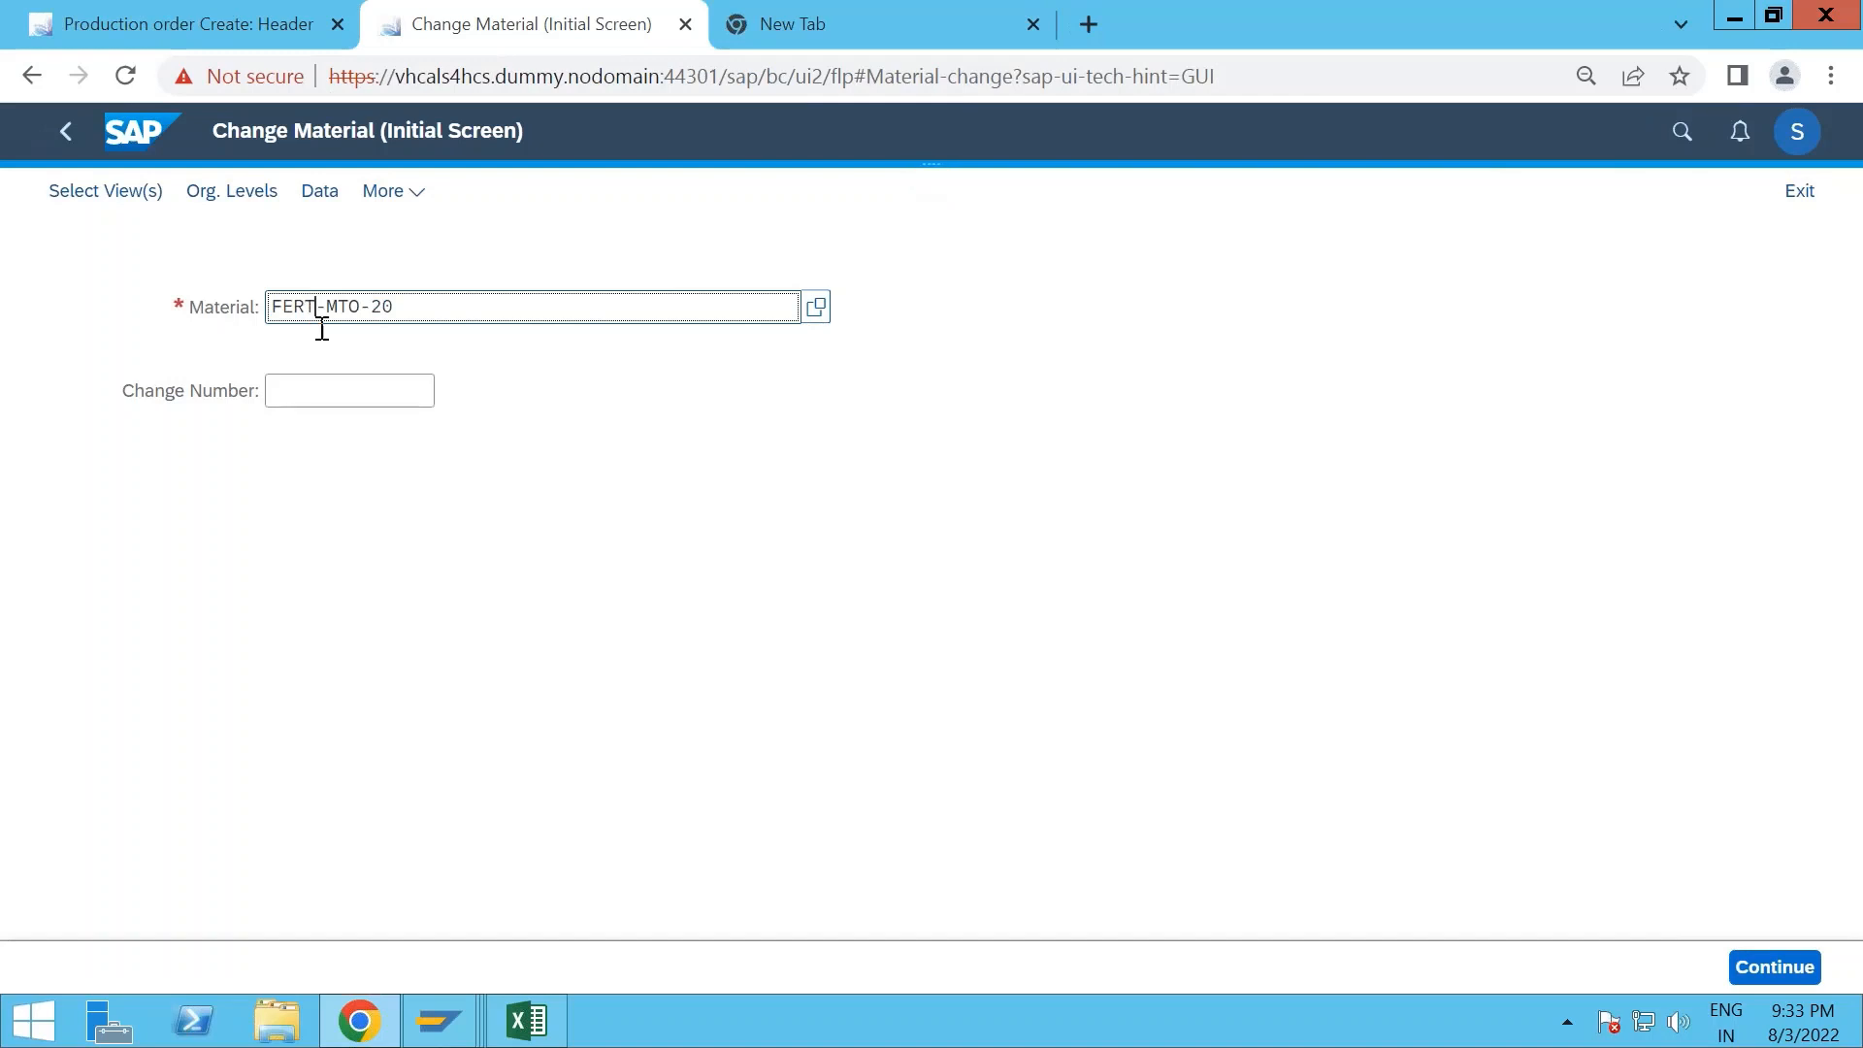
key("BackSpace")
key("BackSpace")
key("BackSpace")
key("BackSpace")
type("R")
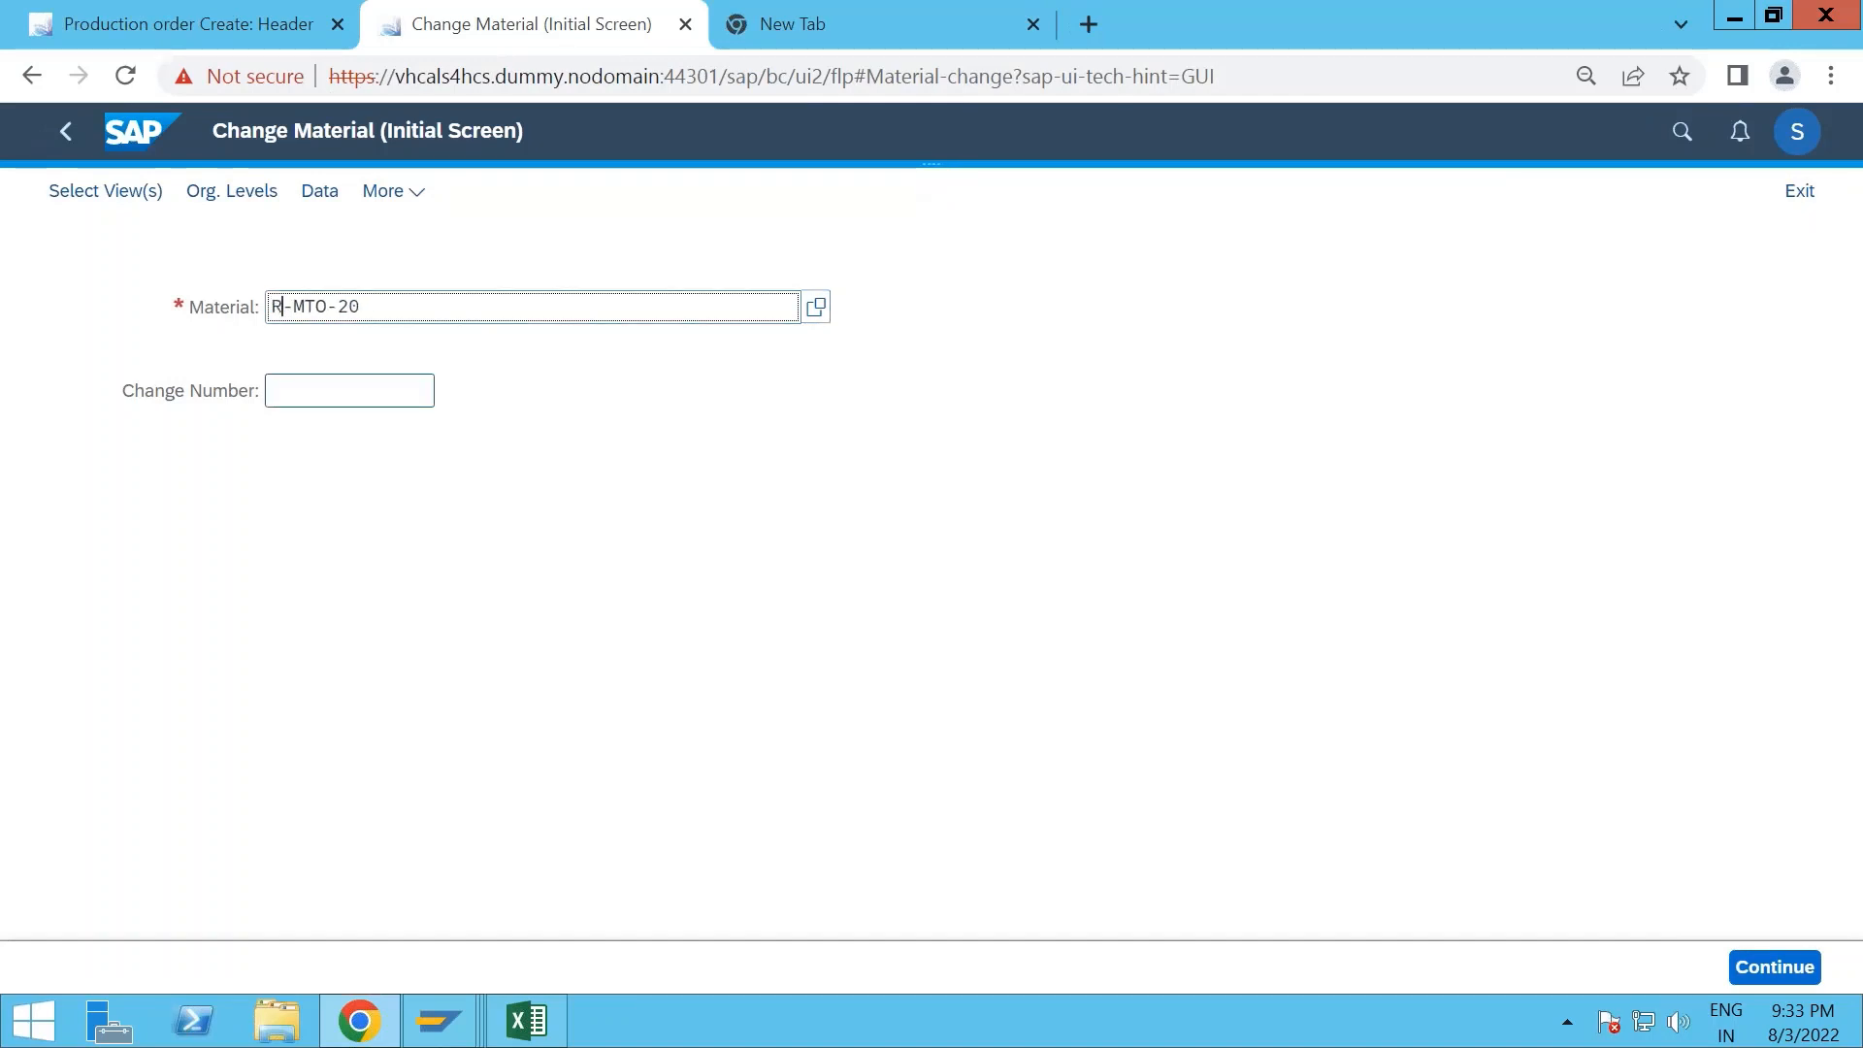
type("OH")
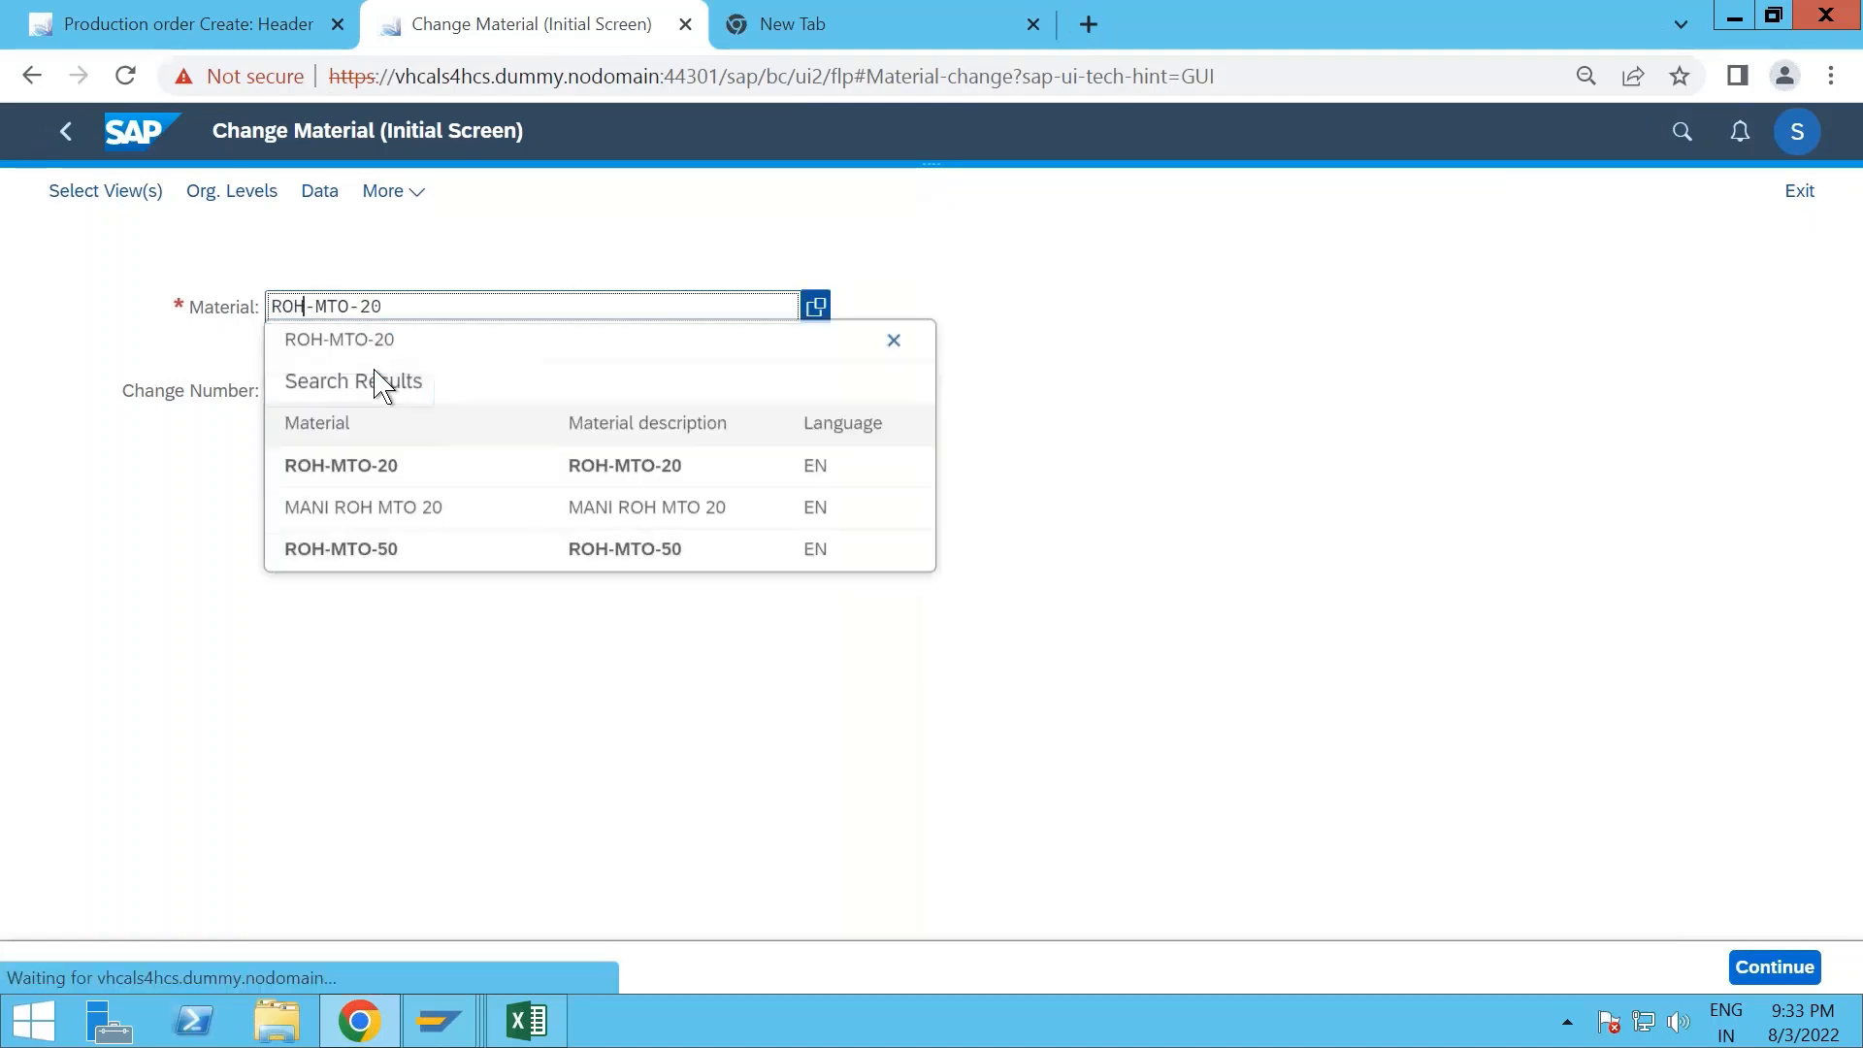
left_click(383, 346)
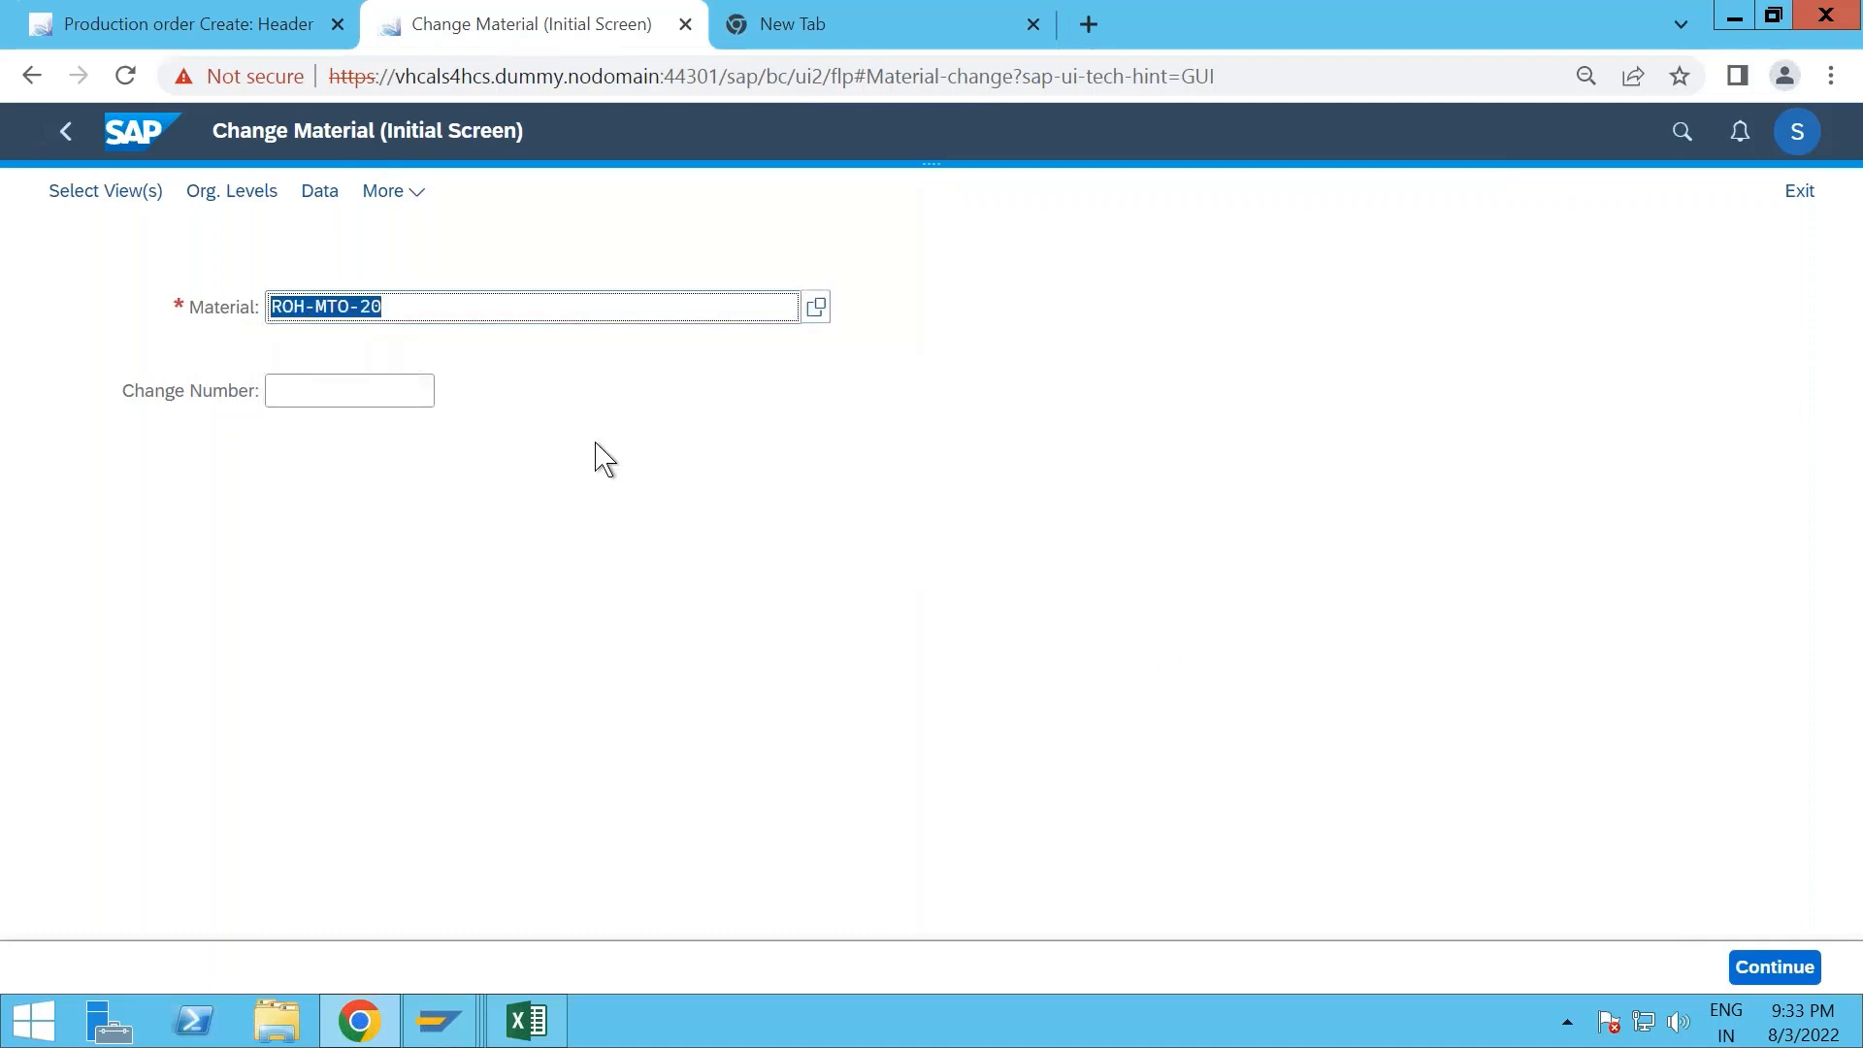
left_click(1756, 965)
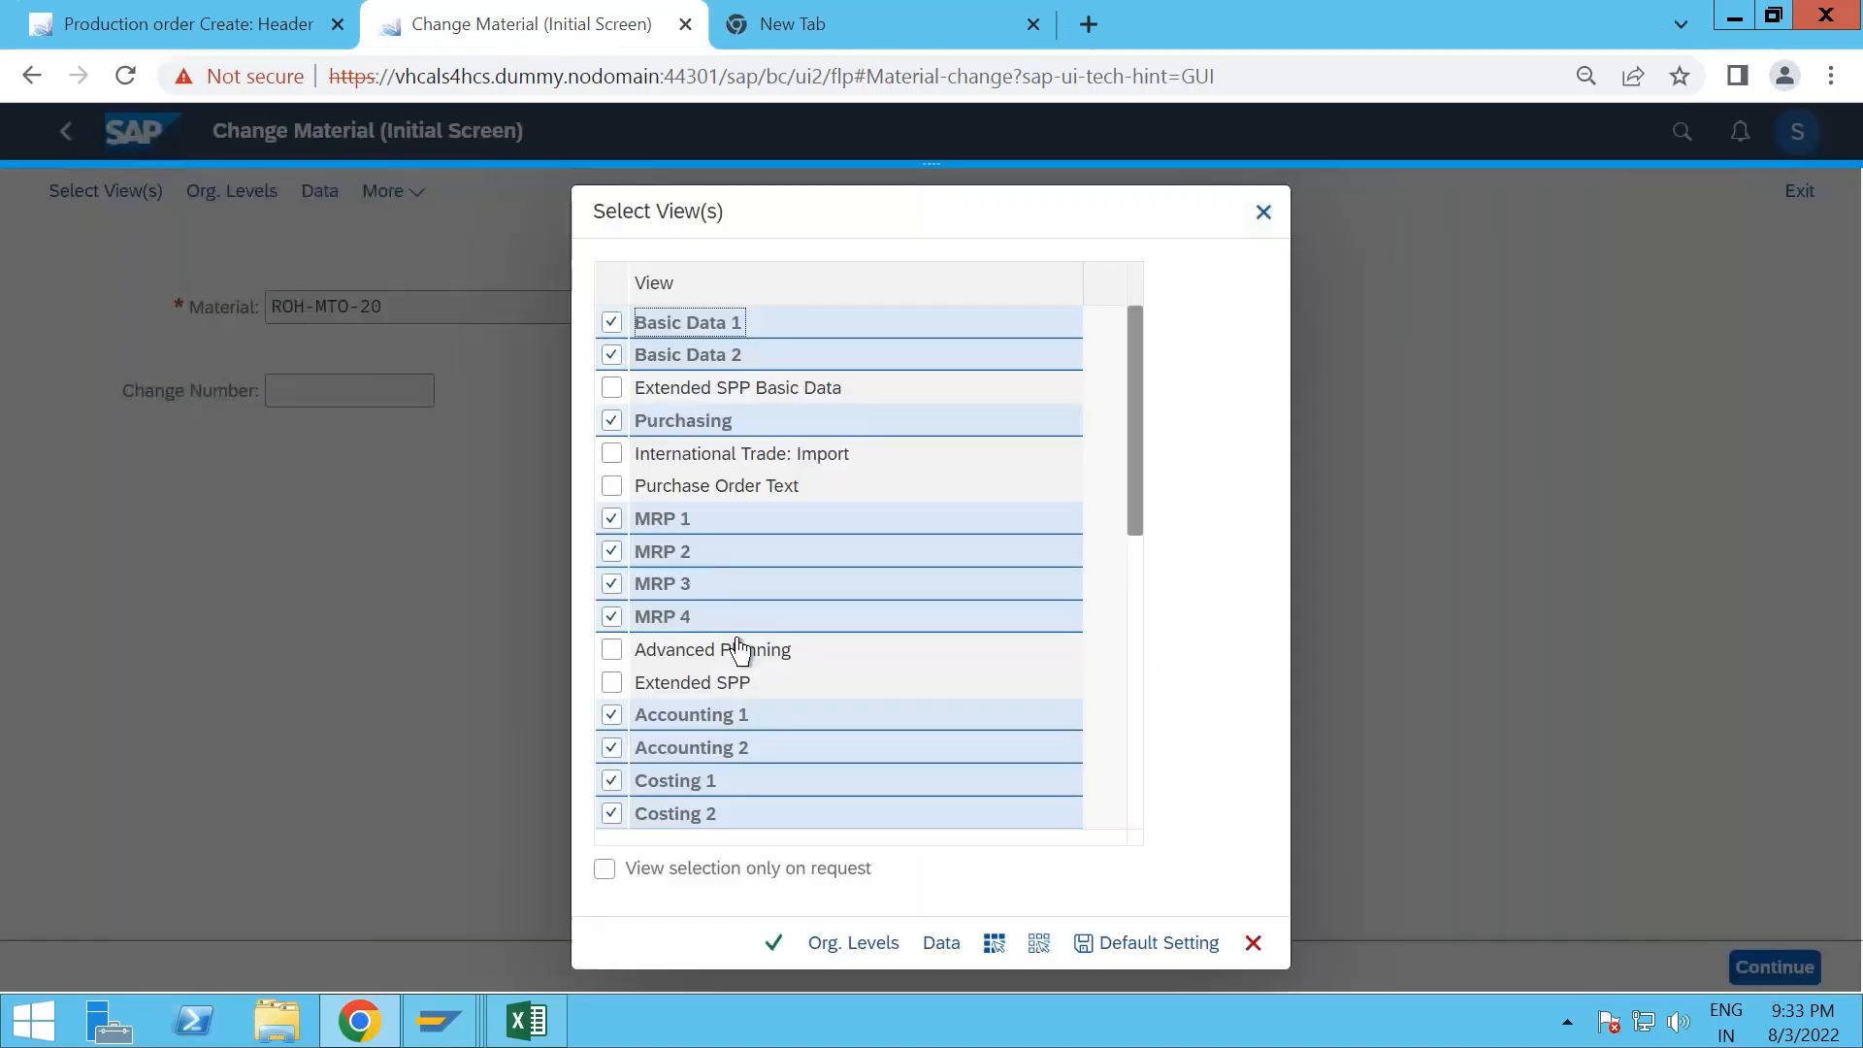
- Accept the selected views and open the material master for plant 1710 with storage location 171C
left_click(773, 946)
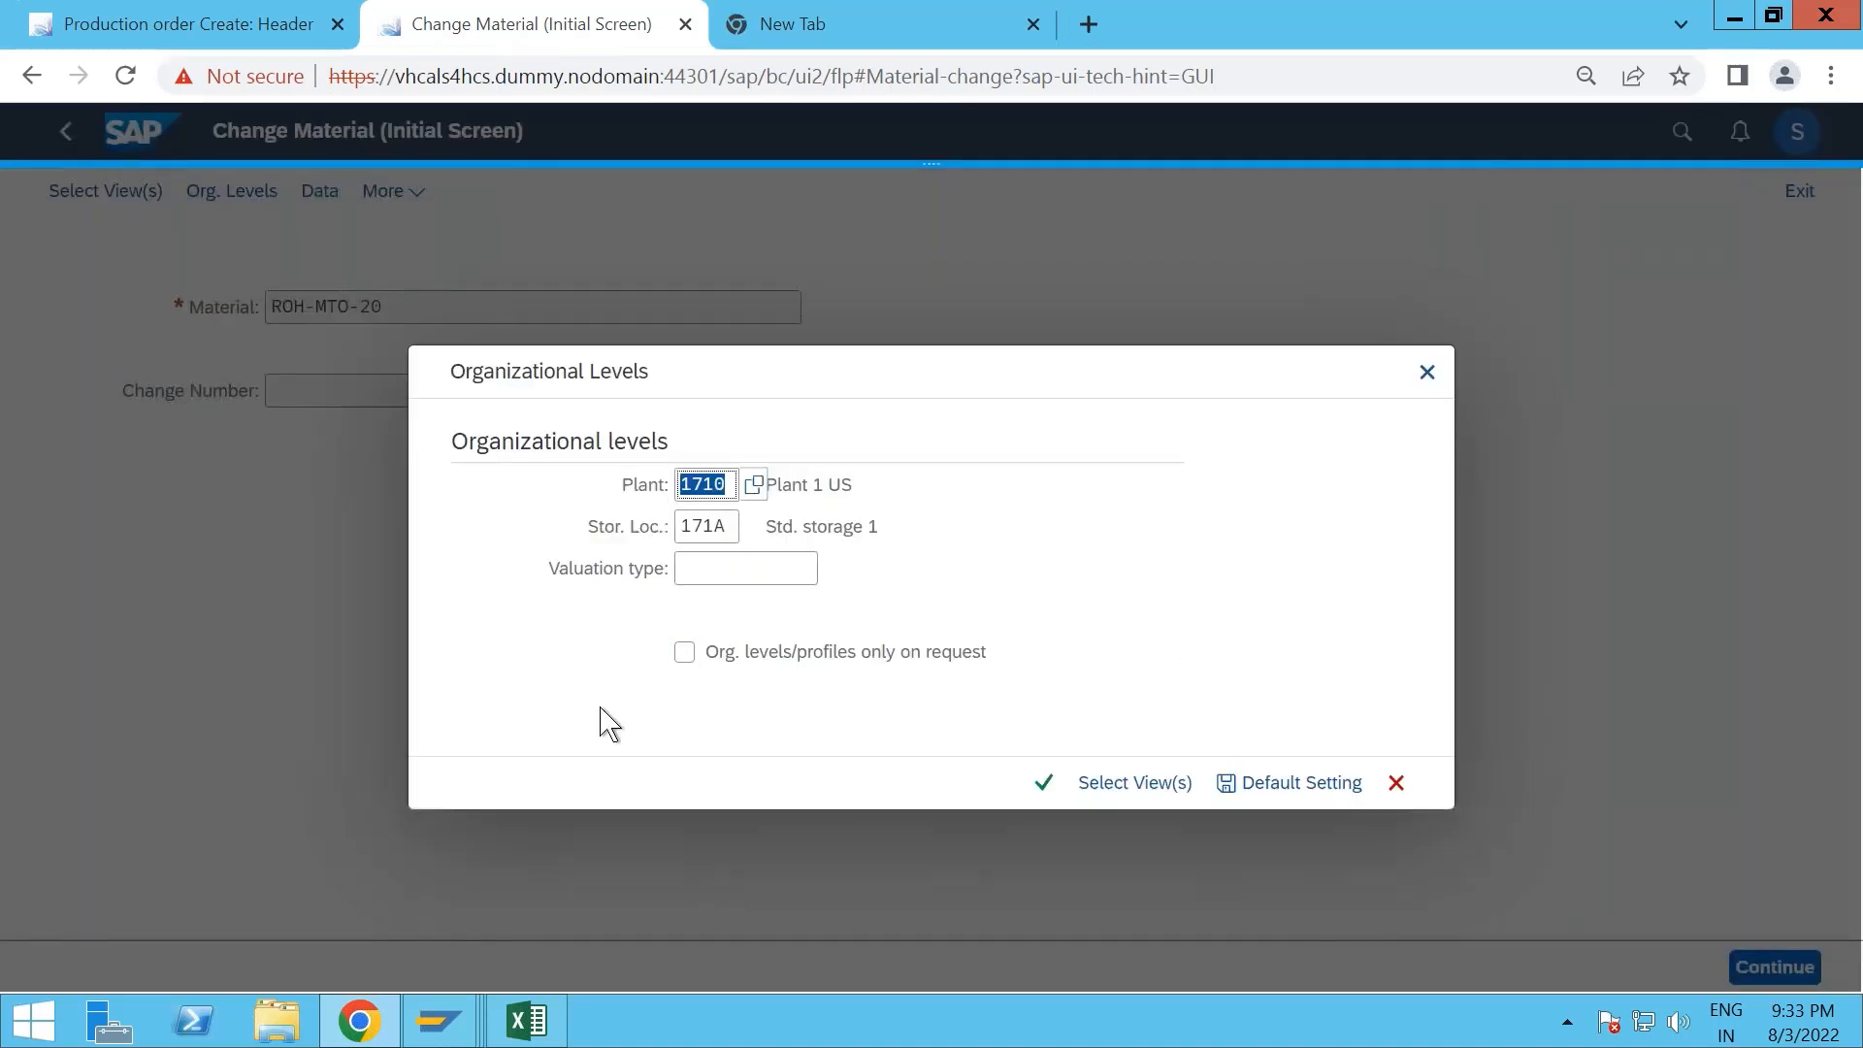
left_click(735, 527)
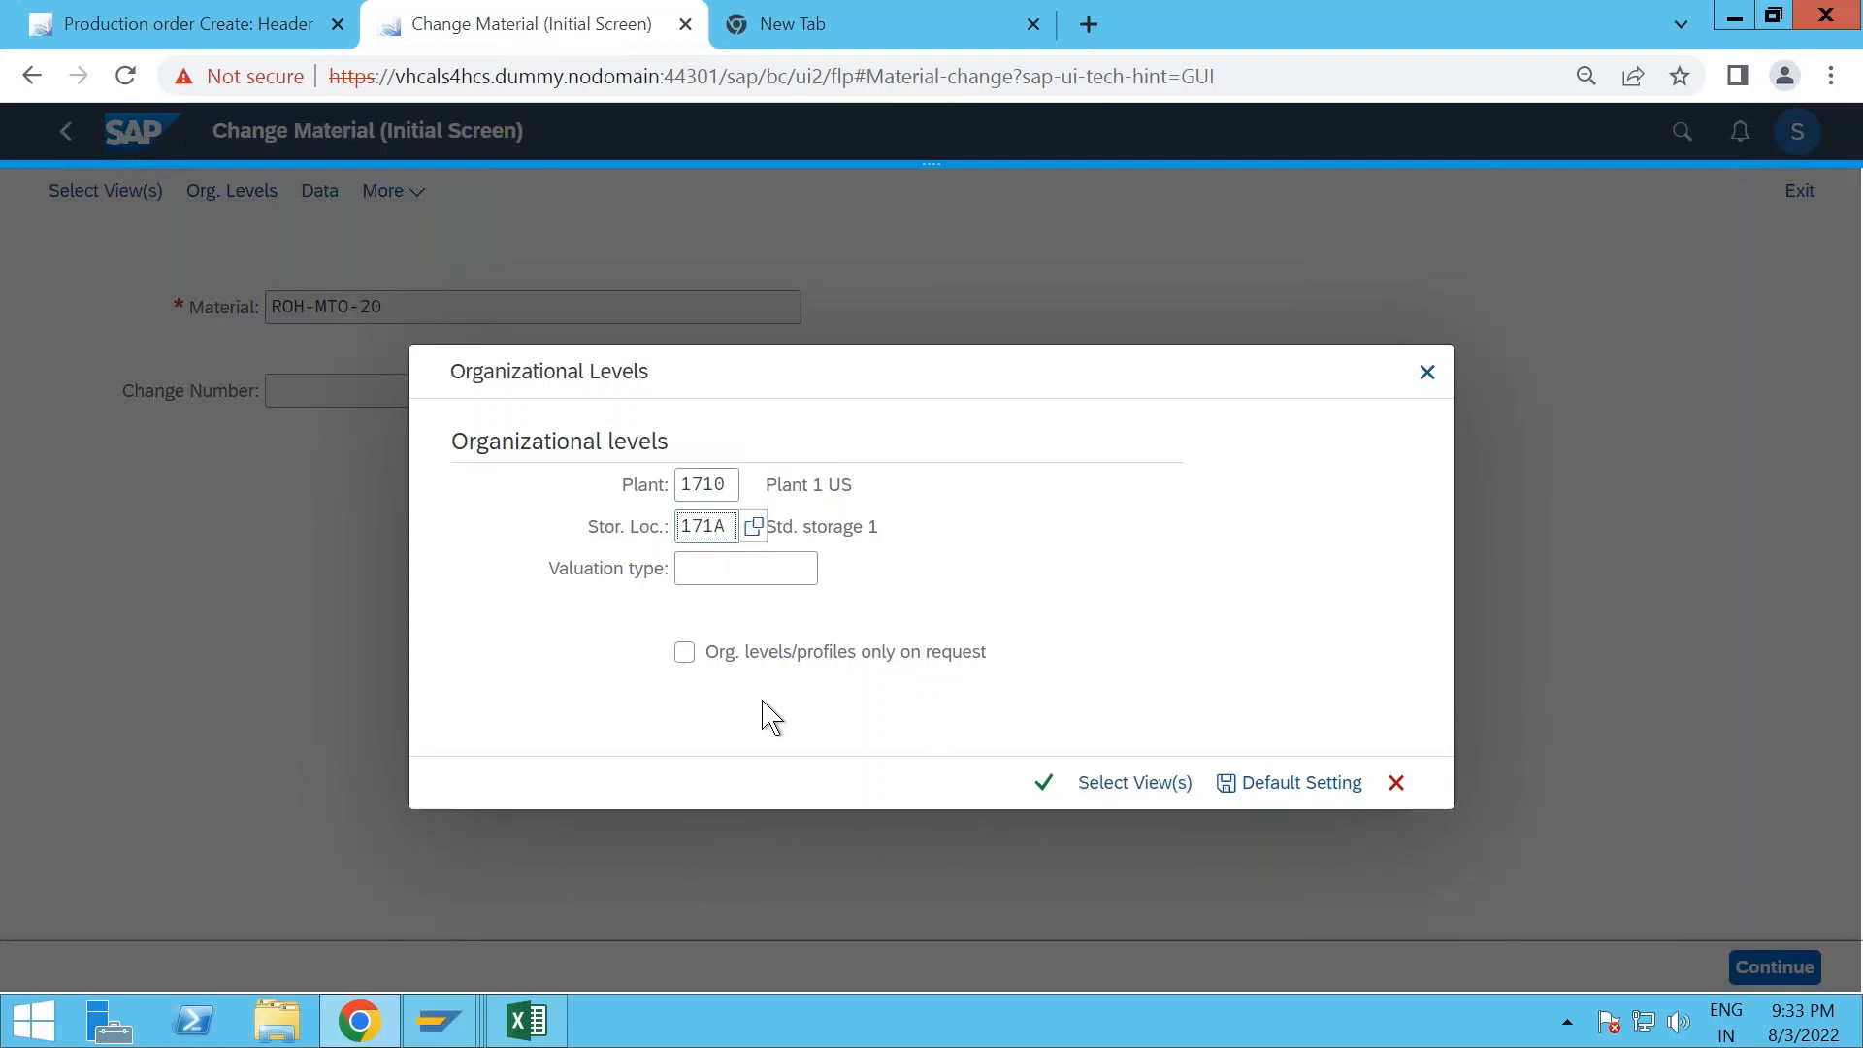
key("BackSpace")
type("0")
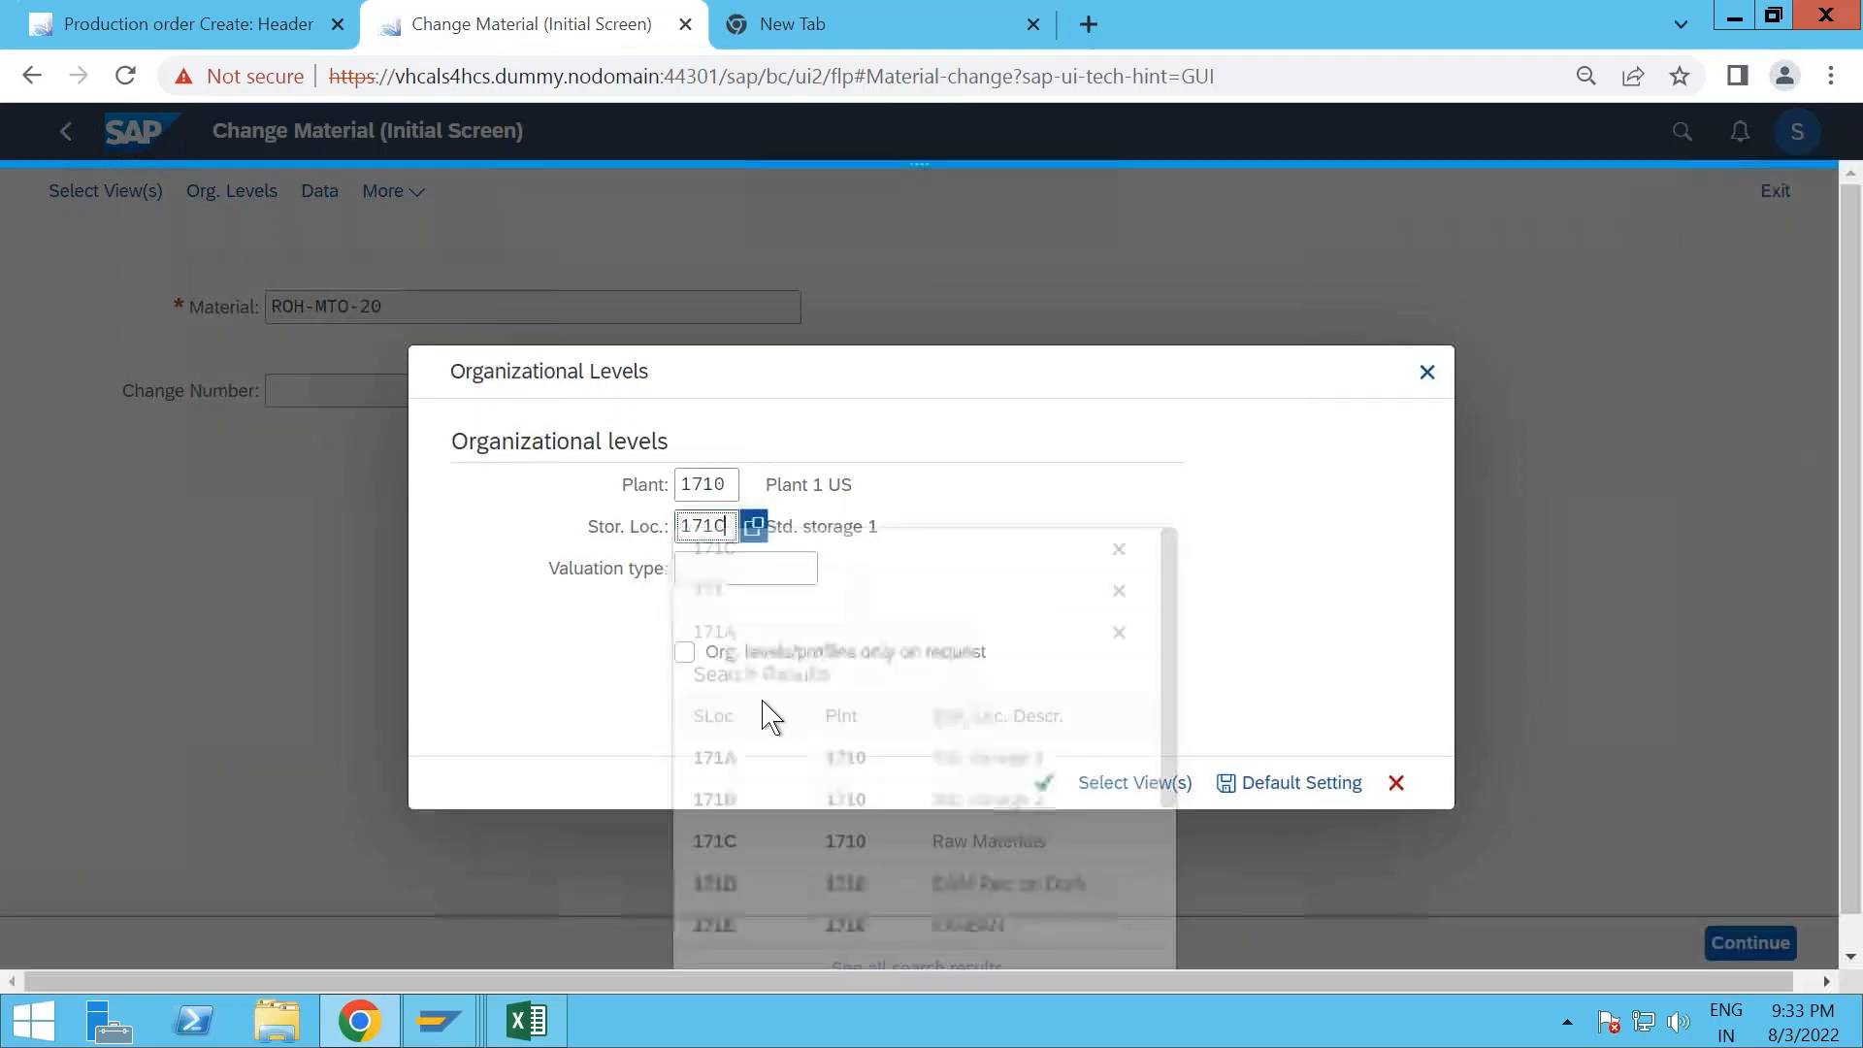
key("Return")
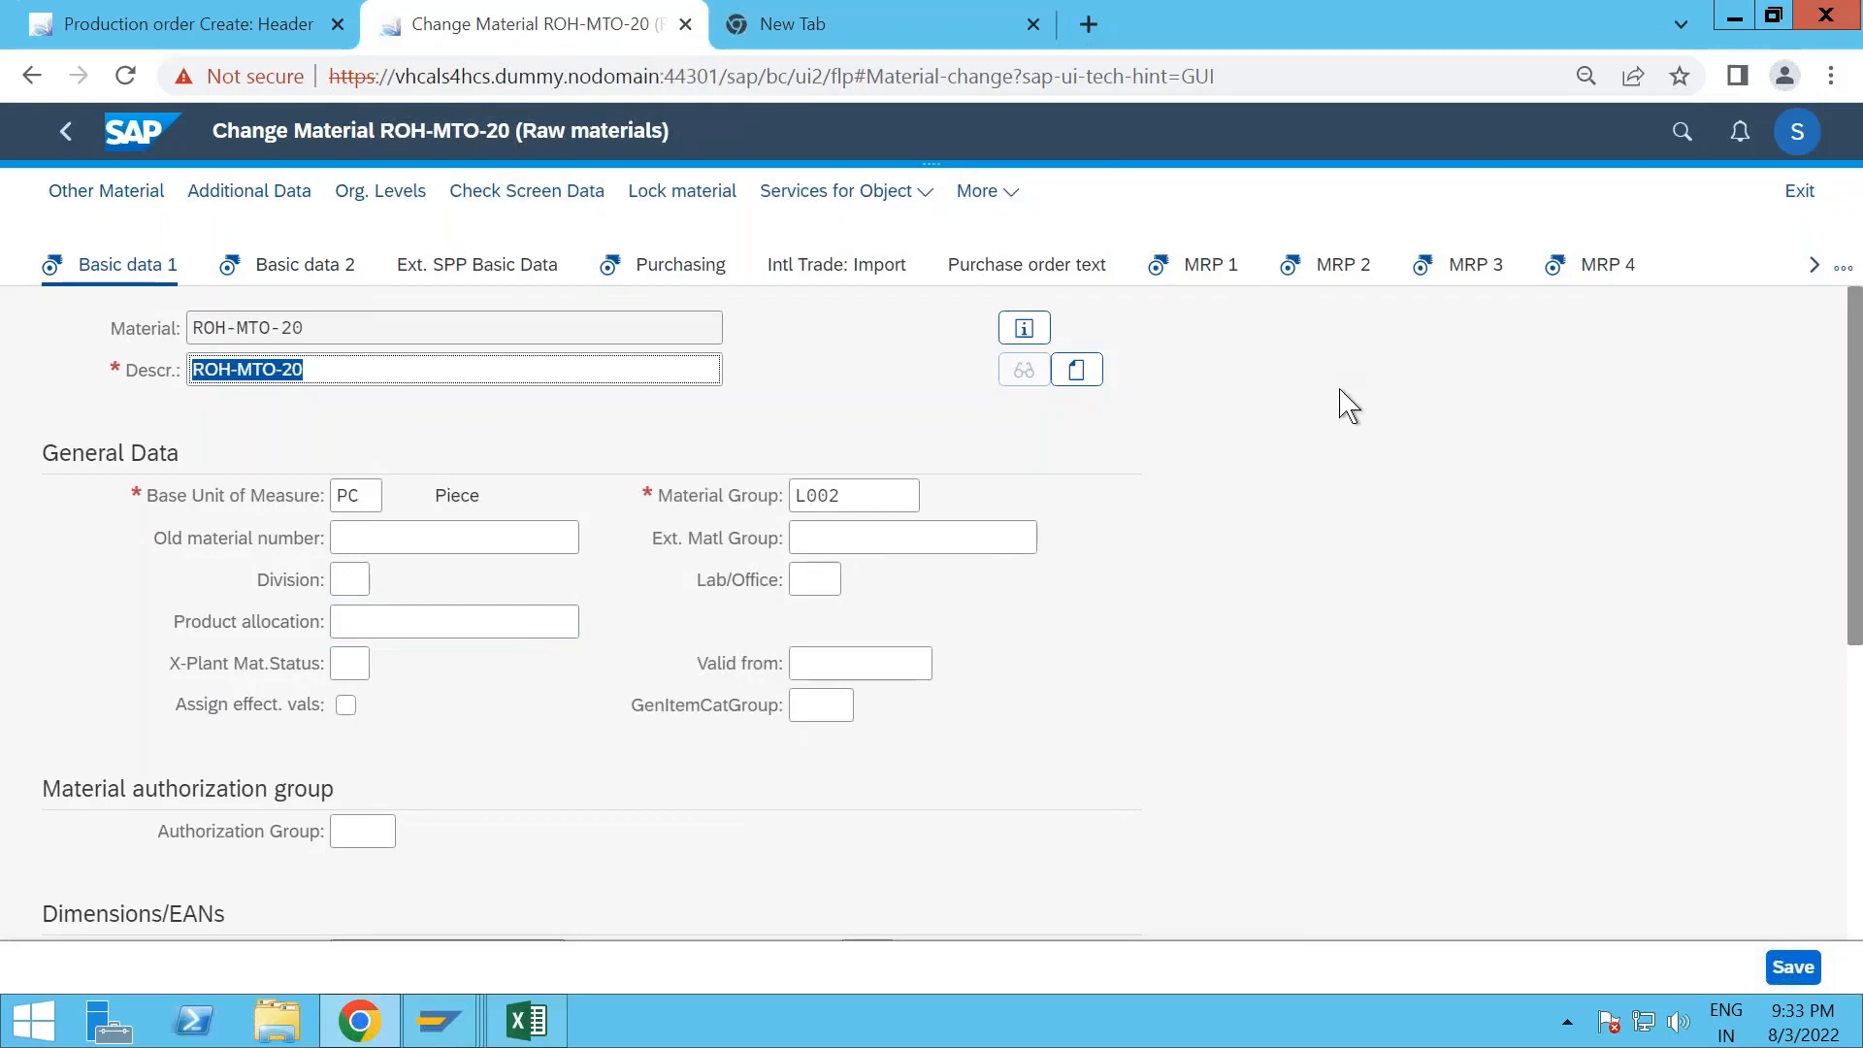